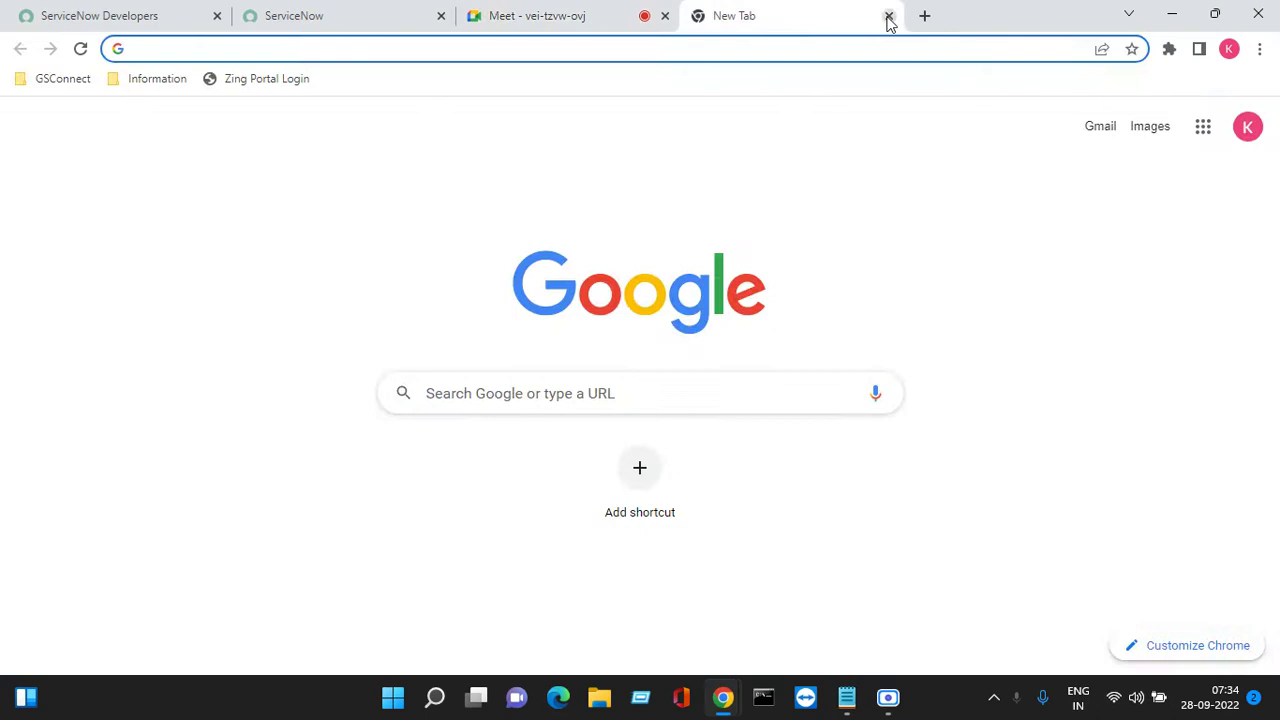
# Close the blank browser tab and dismiss the screen-sharing warning in the Google Meet call.
pyautogui.click(889, 16)
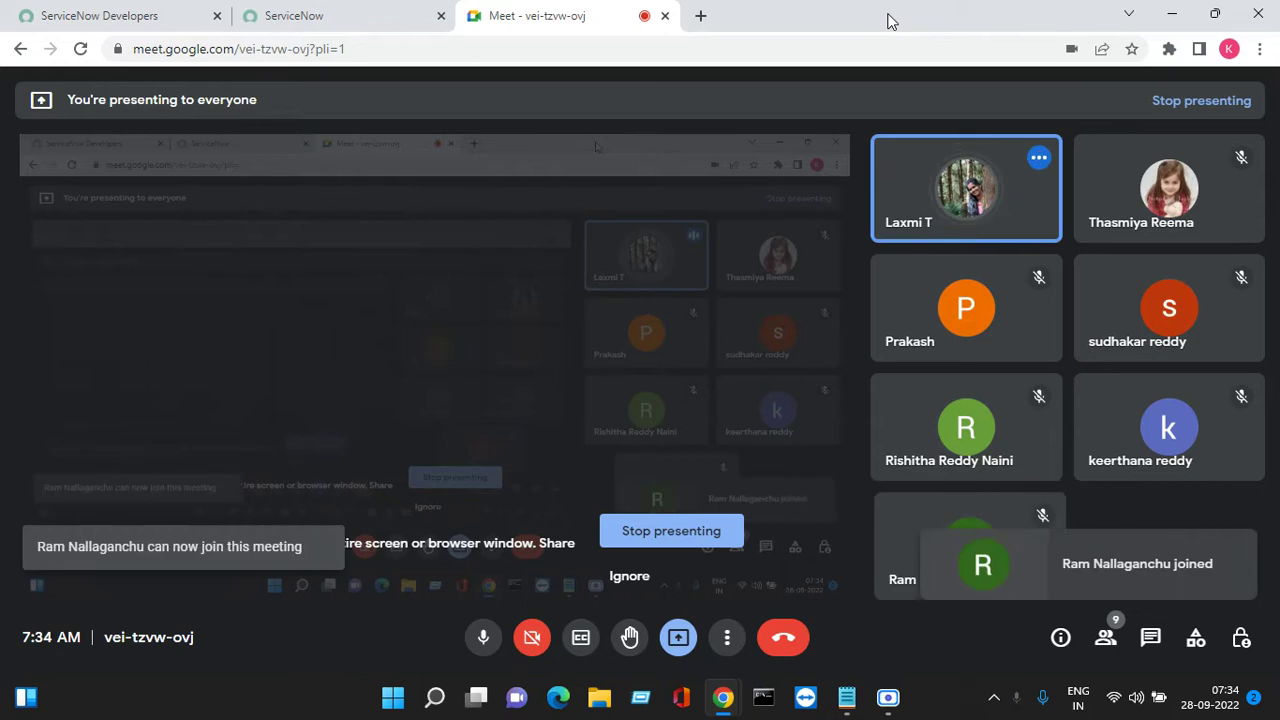
pyautogui.moveTo(1020, 180)
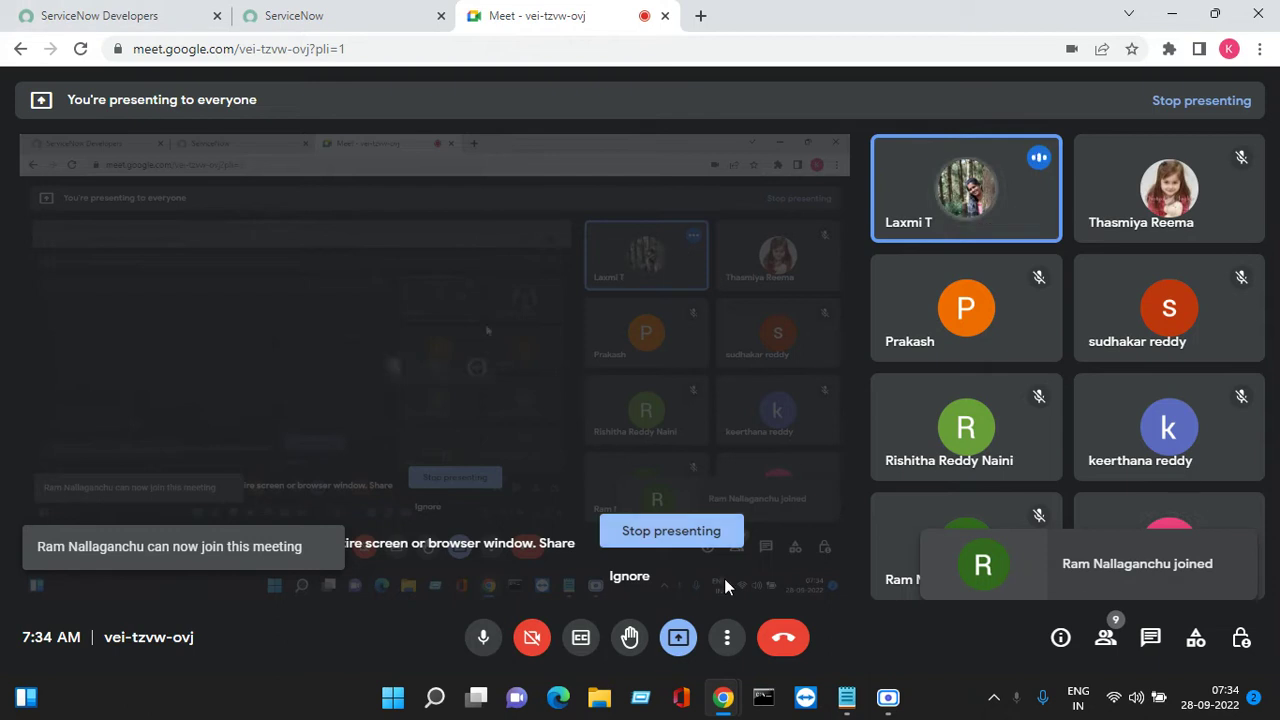
pyautogui.click(627, 575)
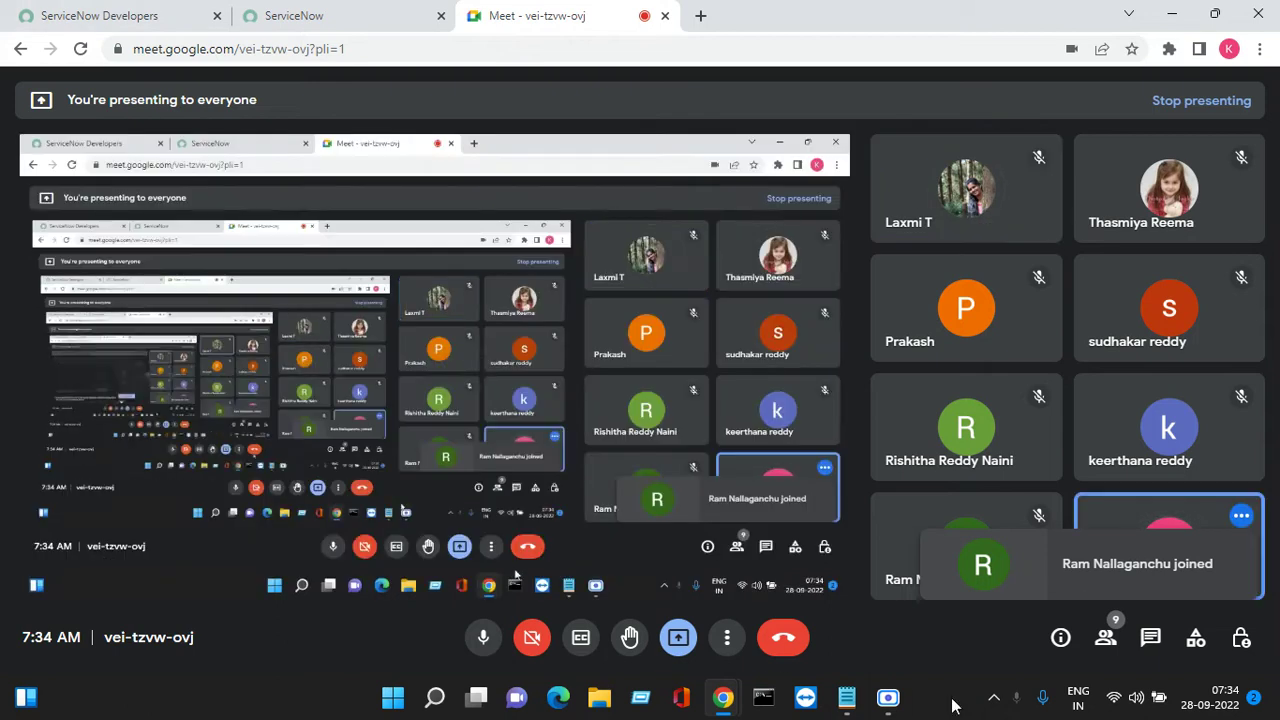
# Bring up the Demo notes in Notepad and close them to clear the screen.
pyautogui.click(420, 15)
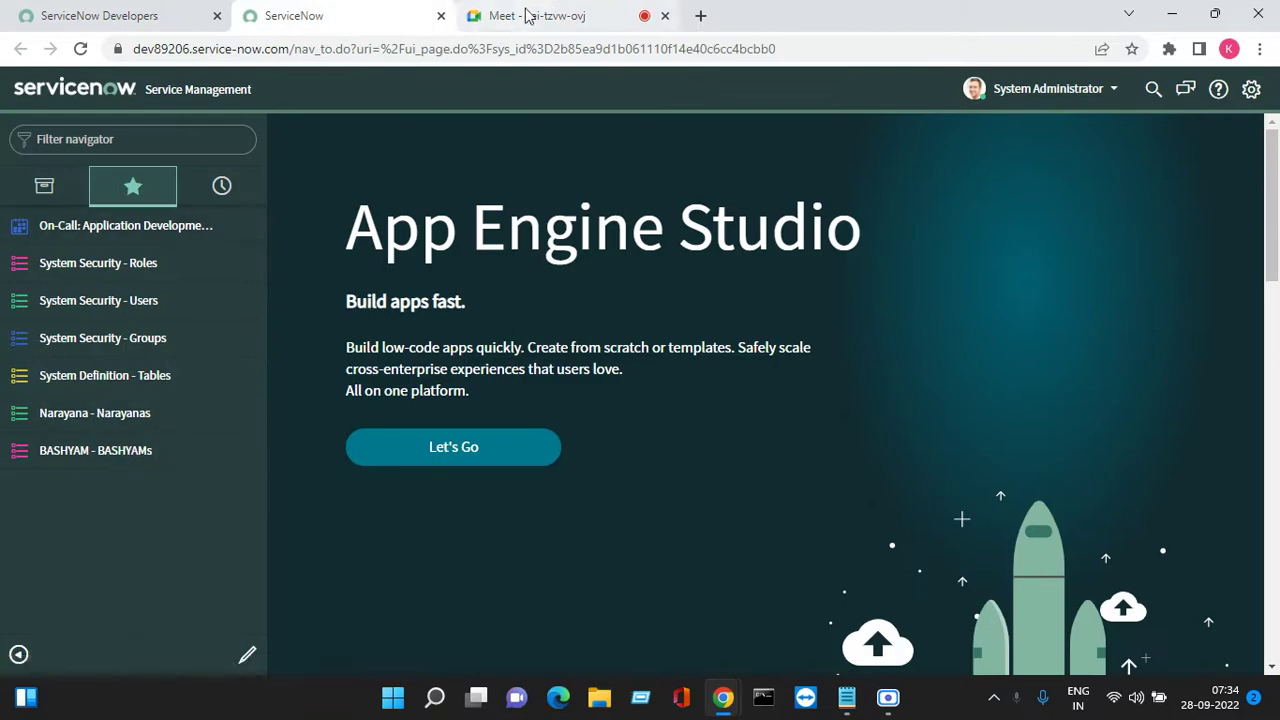
pyautogui.click(526, 15)
pyautogui.click(845, 697)
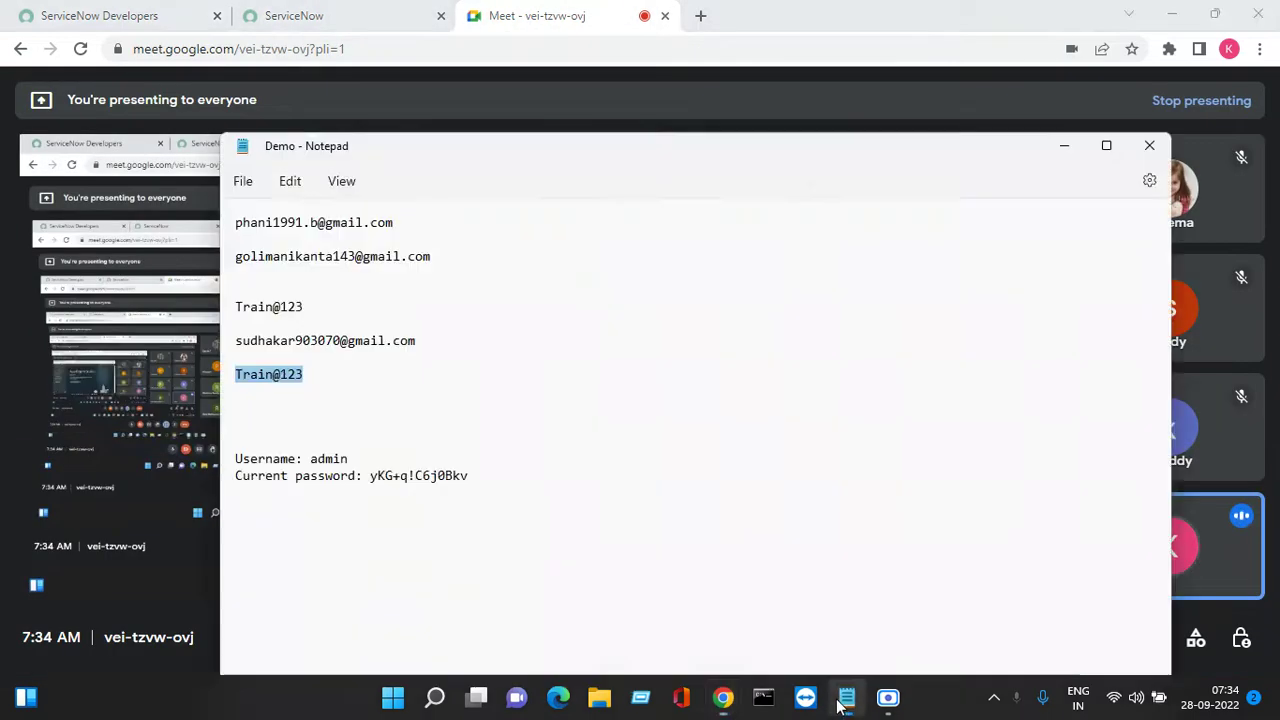
pyautogui.click(1150, 143)
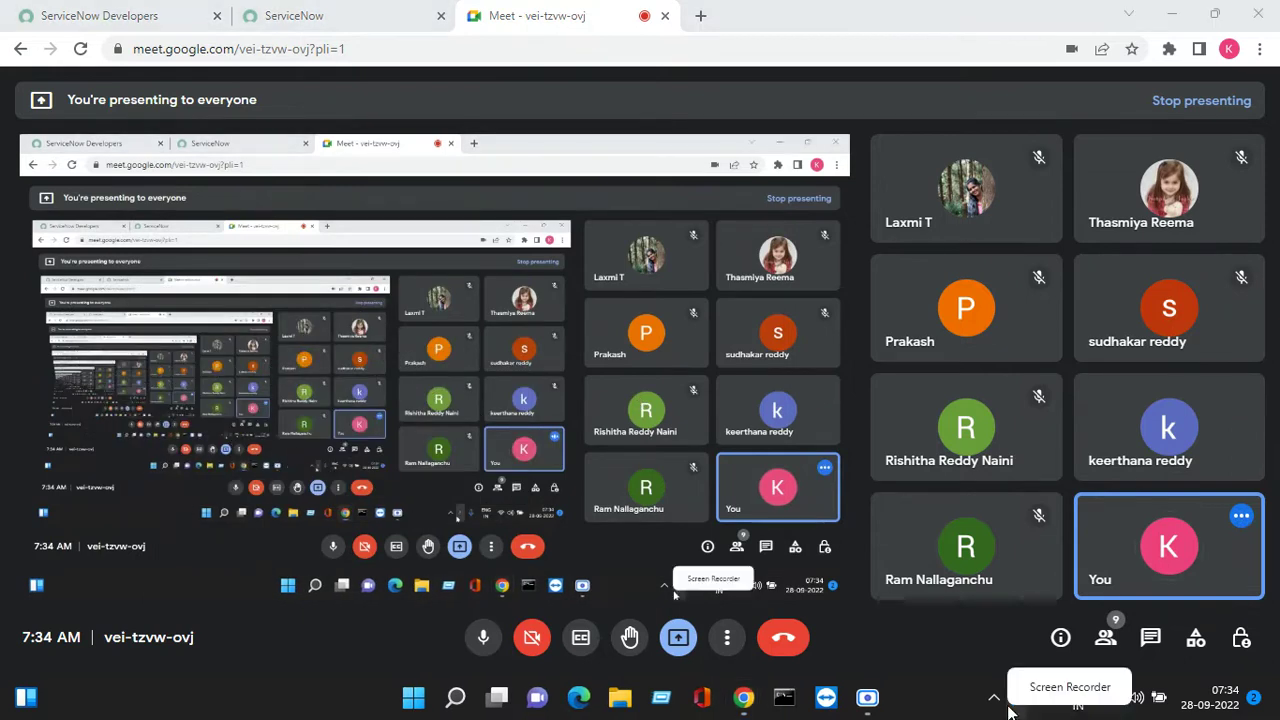
# Switch to the ServiceNow home page and minimise the Screen Recorder window.
pyautogui.click(1007, 704)
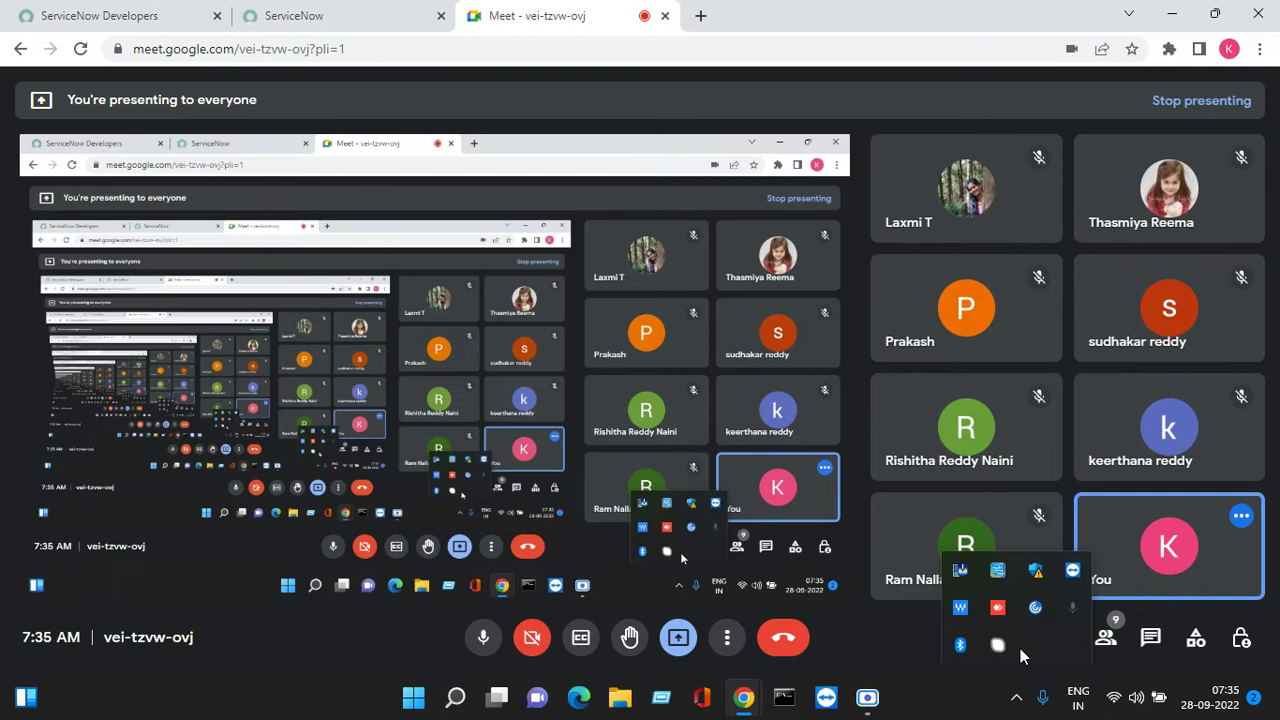
pyautogui.click(866, 700)
pyautogui.hotkey('ctrl', 'shift', 'Tab')
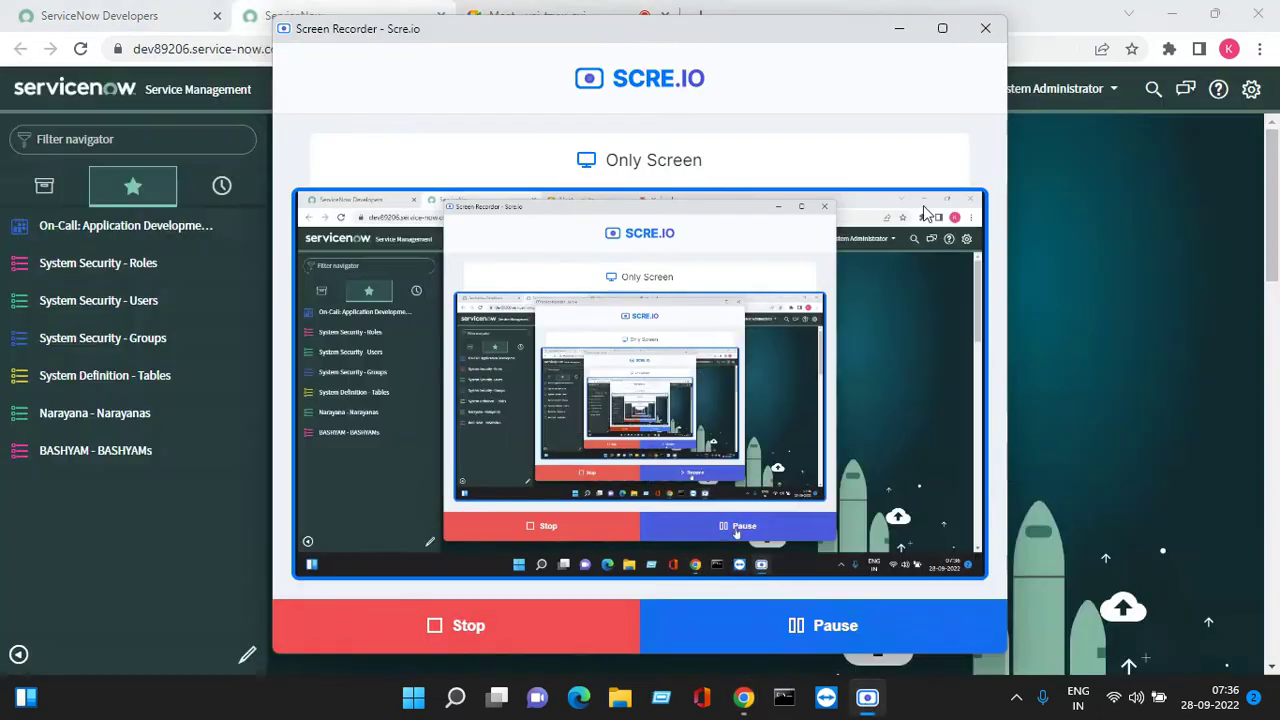
pyautogui.click(898, 29)
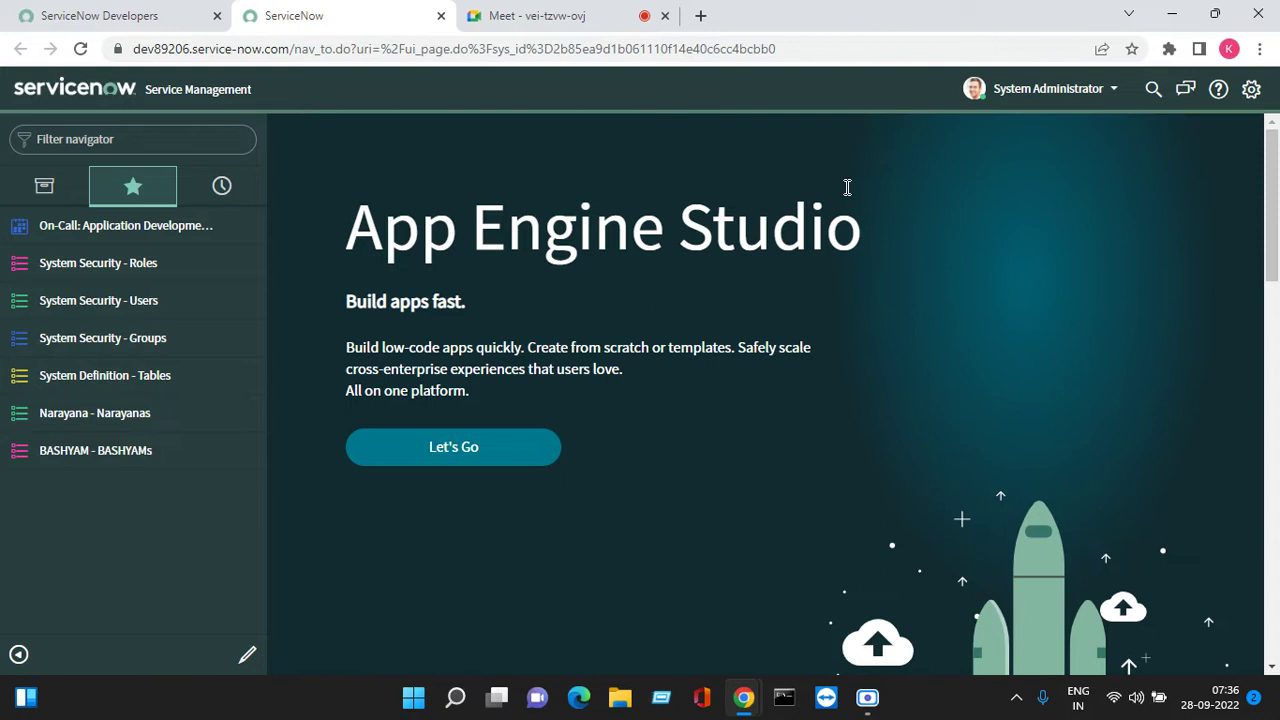
# Filter the ServiceNow navigator for "inciden" and open the list of open incidents.
pyautogui.click(116, 141)
pyautogui.write('in')
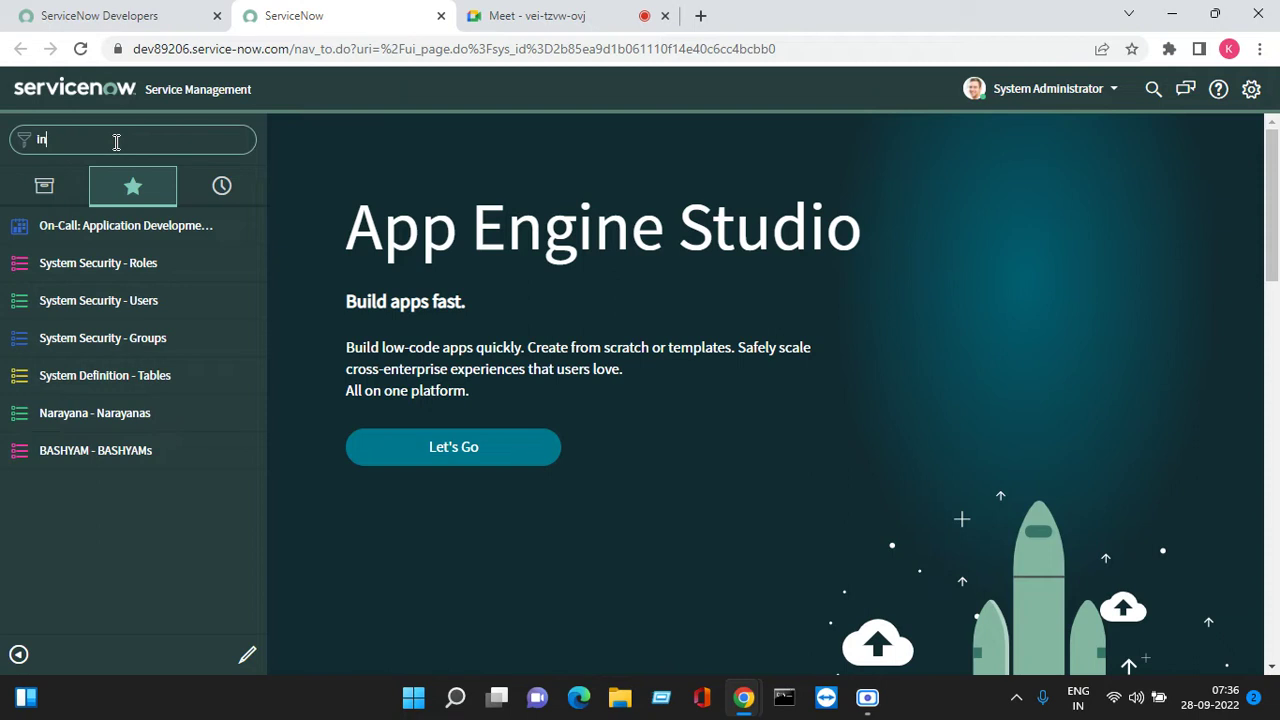
pyautogui.write('cident')
pyautogui.press('BackSpace')
pyautogui.press('BackSpace')
pyautogui.press('BackSpace')
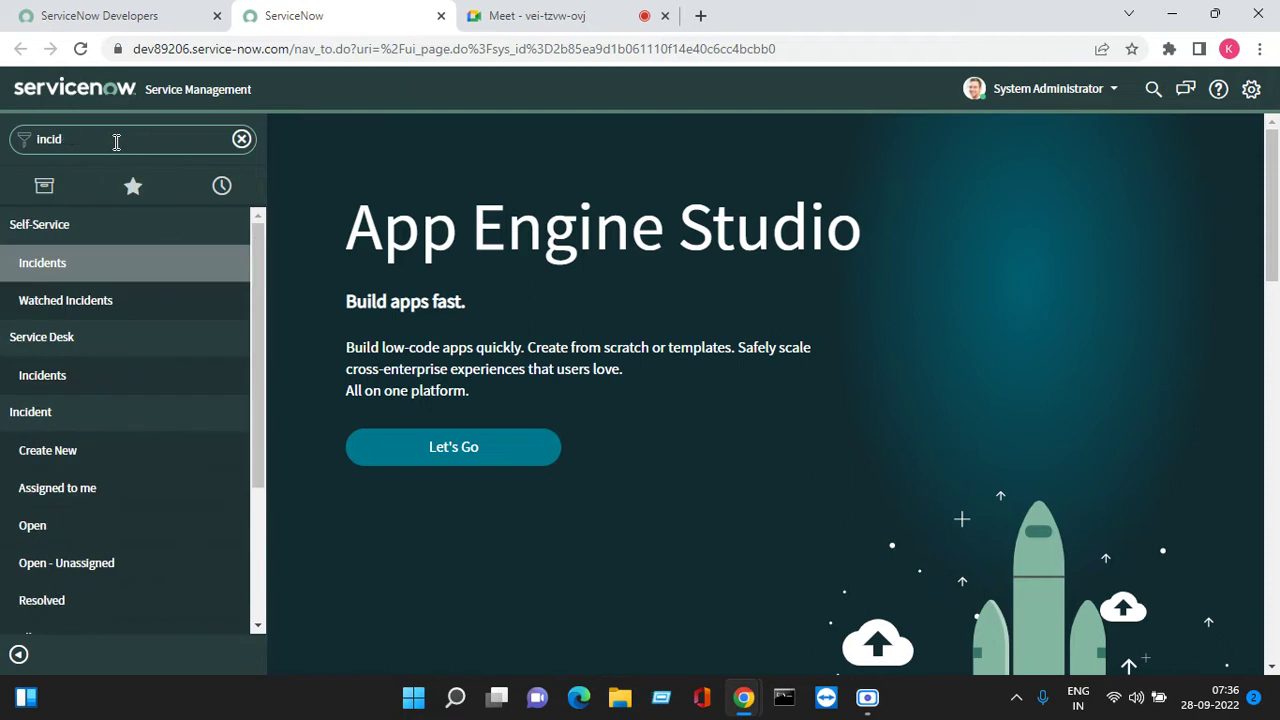
pyautogui.press('BackSpace')
pyautogui.write('dent')
pyautogui.press('BackSpace')
pyautogui.click(32, 527)
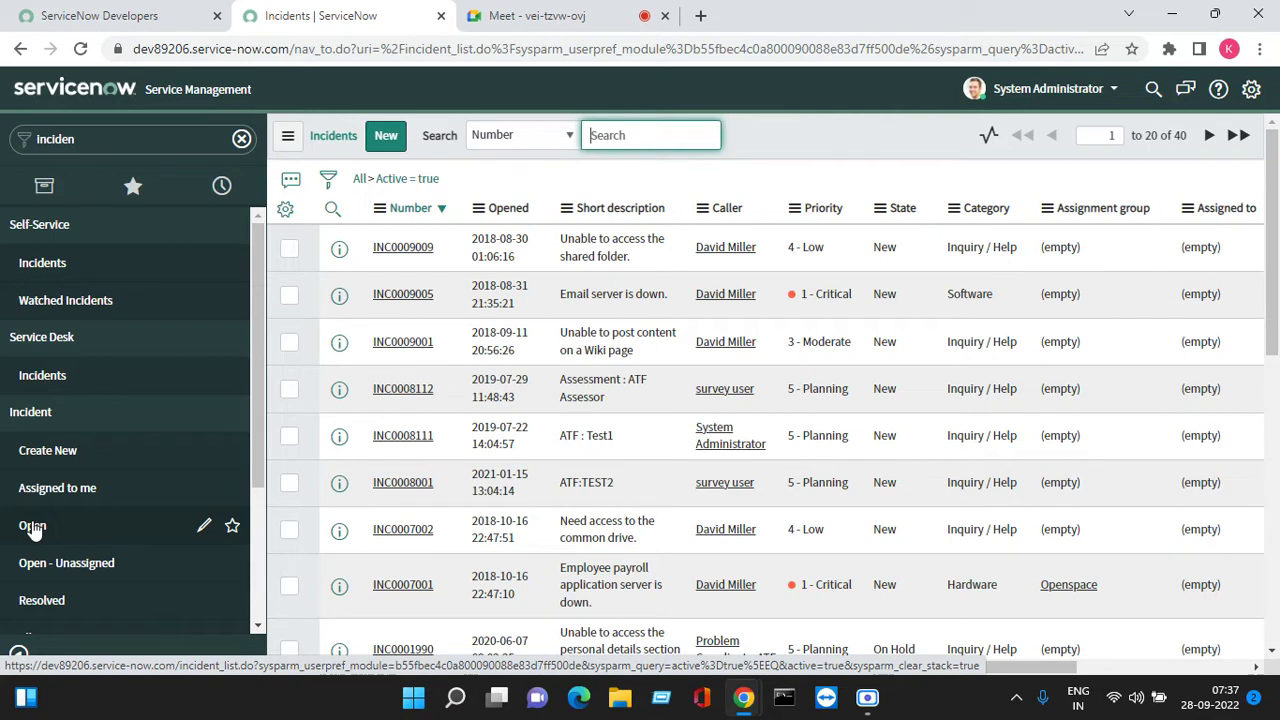
pyautogui.scroll(-2, 32, 530)
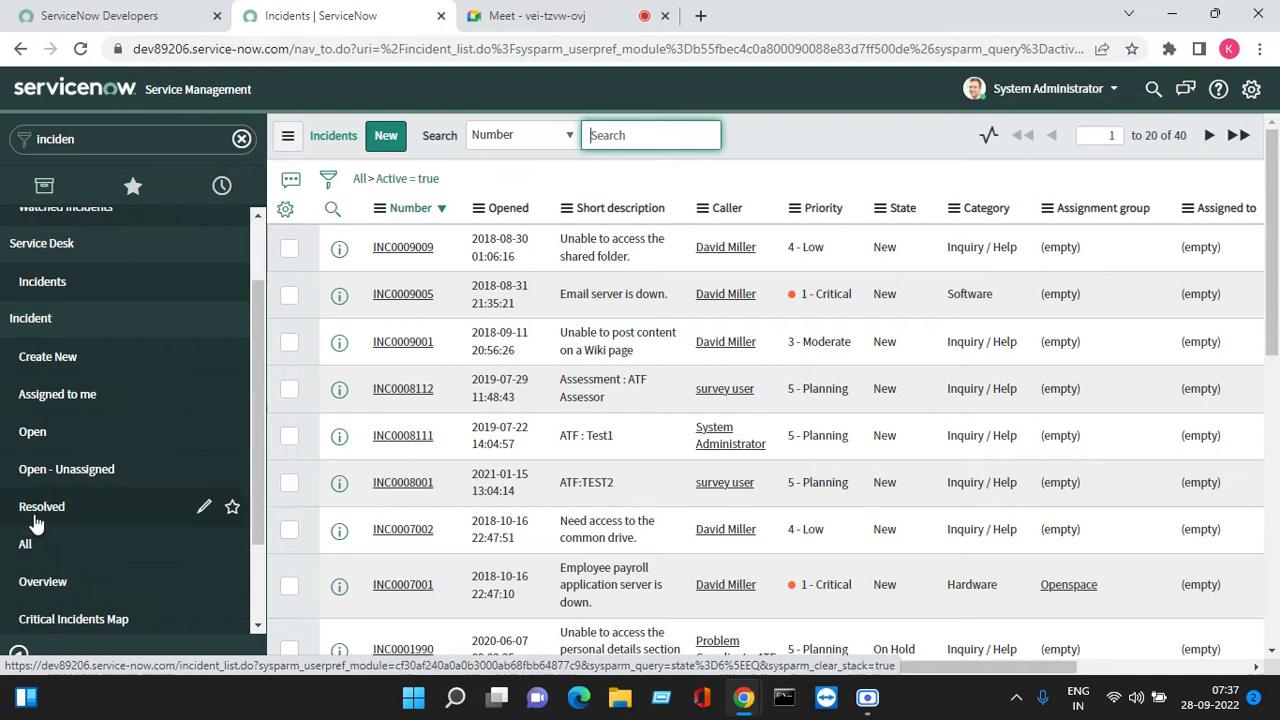
# Switch to the Google Meet call, admit the waiting participant and return to the ServiceNow incident list.
pyautogui.click(530, 15)
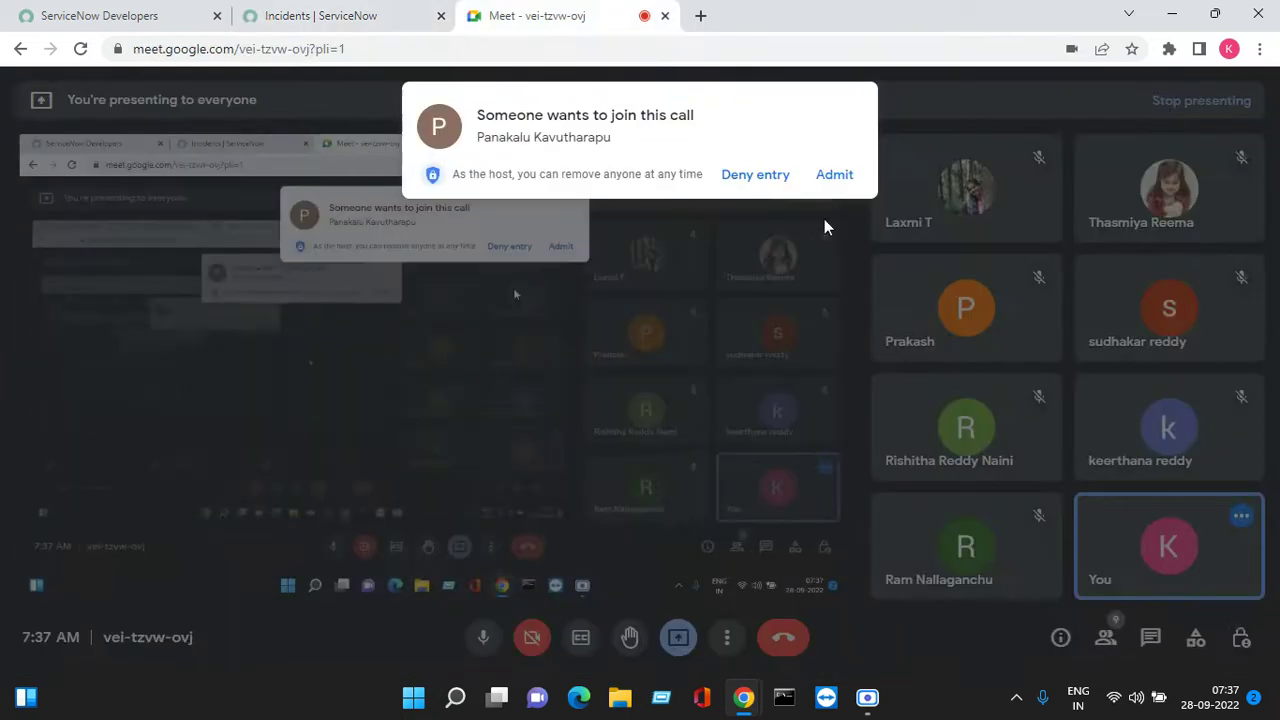
pyautogui.click(836, 174)
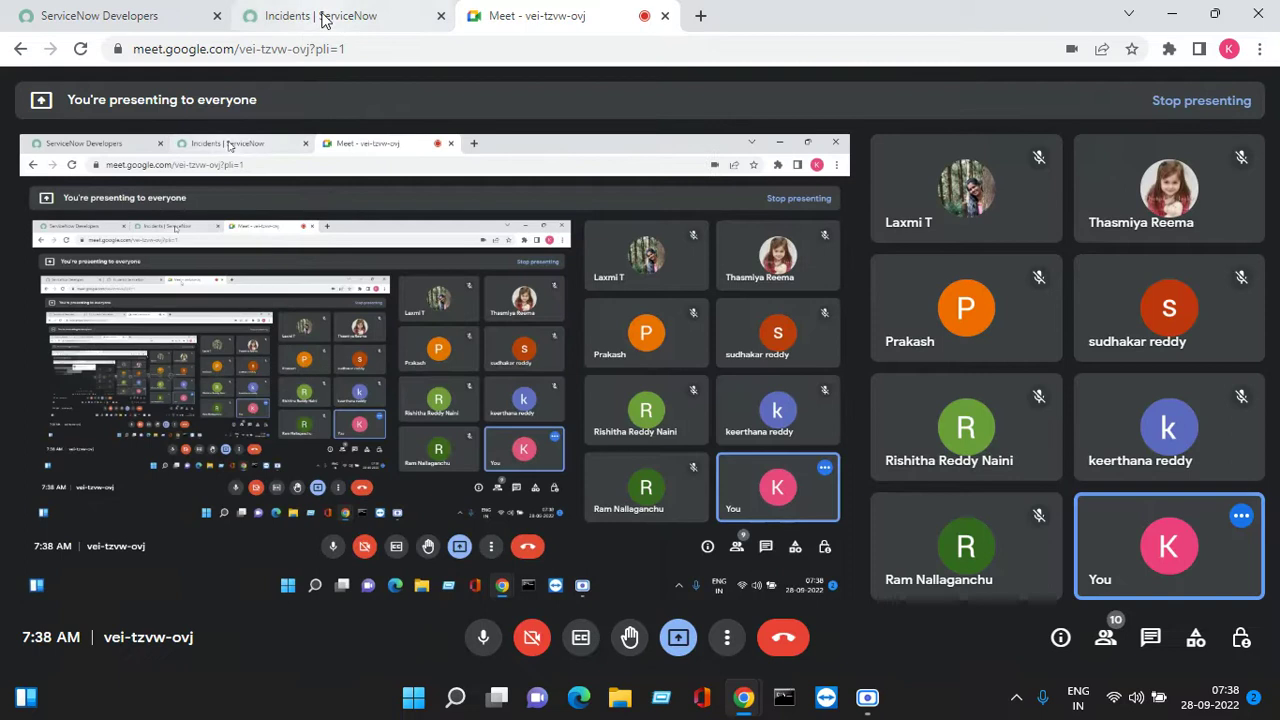
pyautogui.click(323, 17)
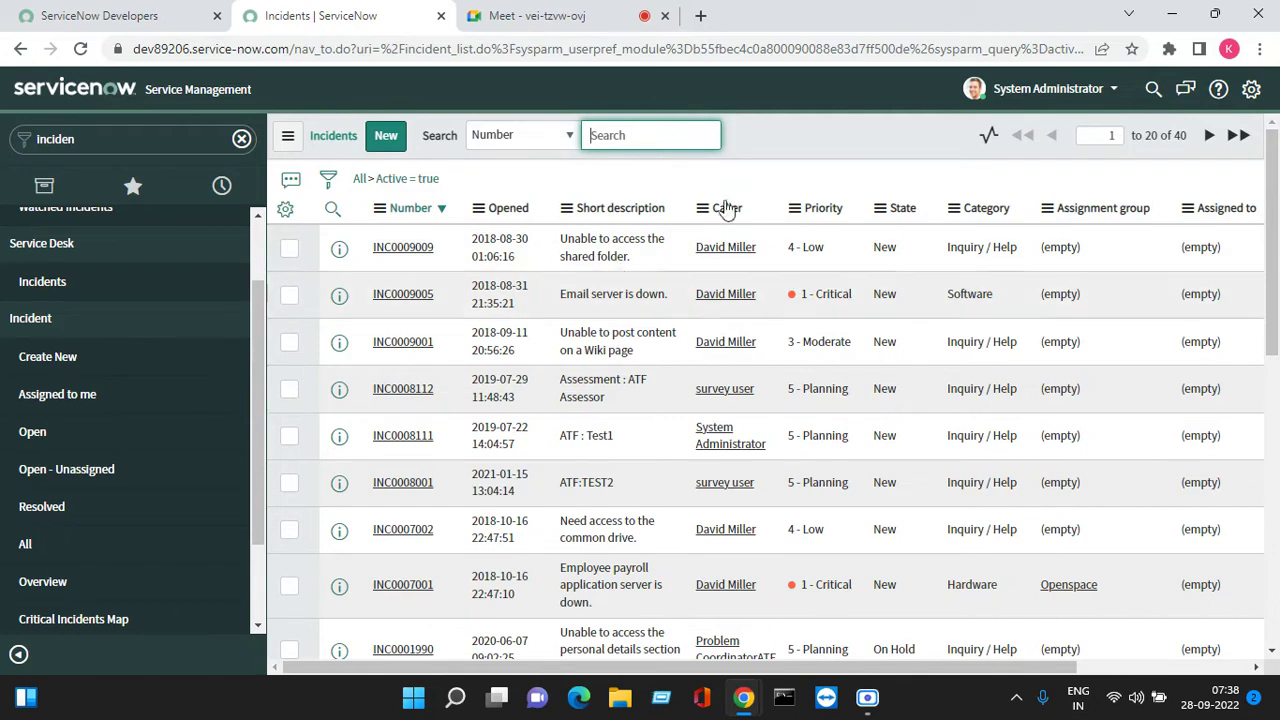
# Open incident INC0009009 and look at its contact type choices and number field.
pyautogui.click(403, 248)
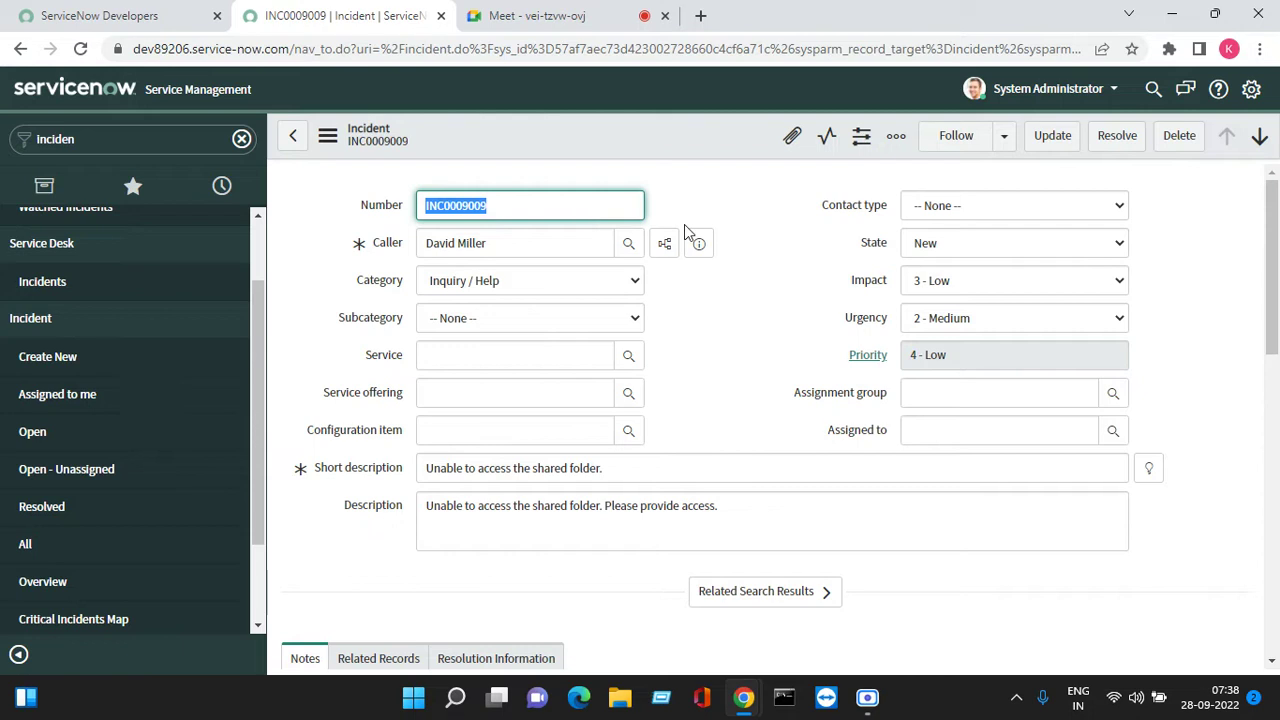
pyautogui.click(951, 207)
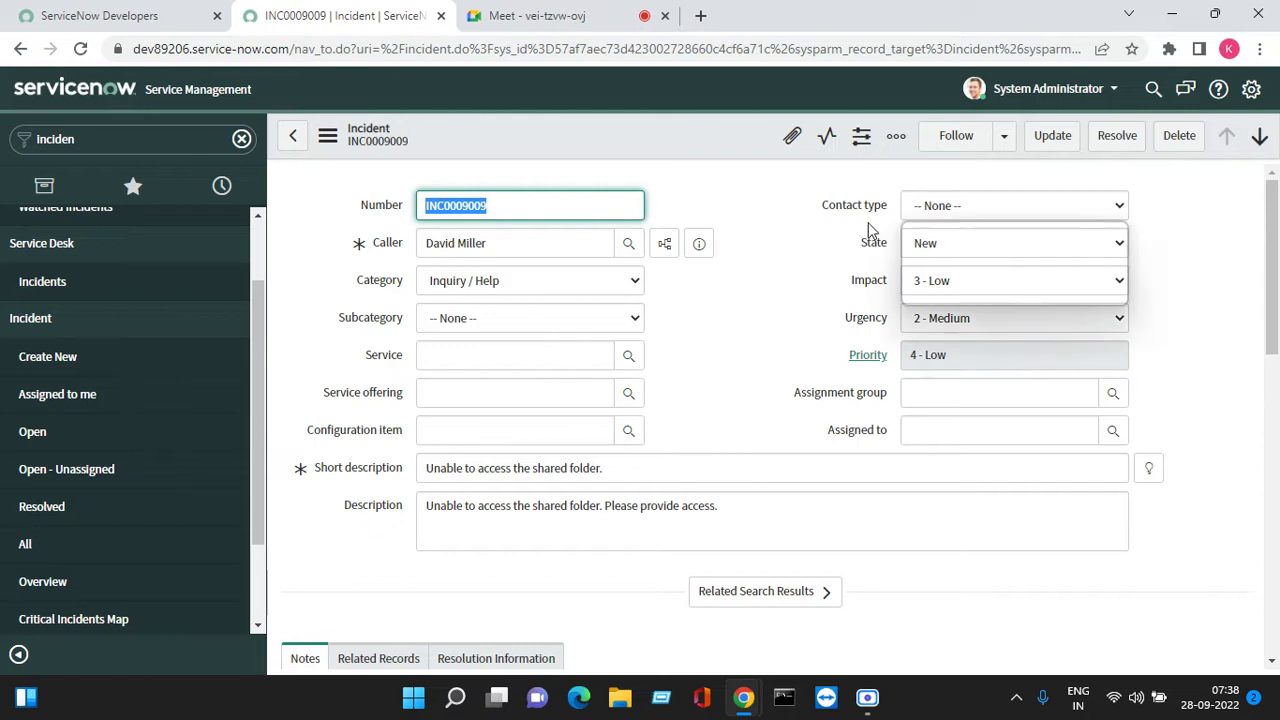
pyautogui.click(747, 334)
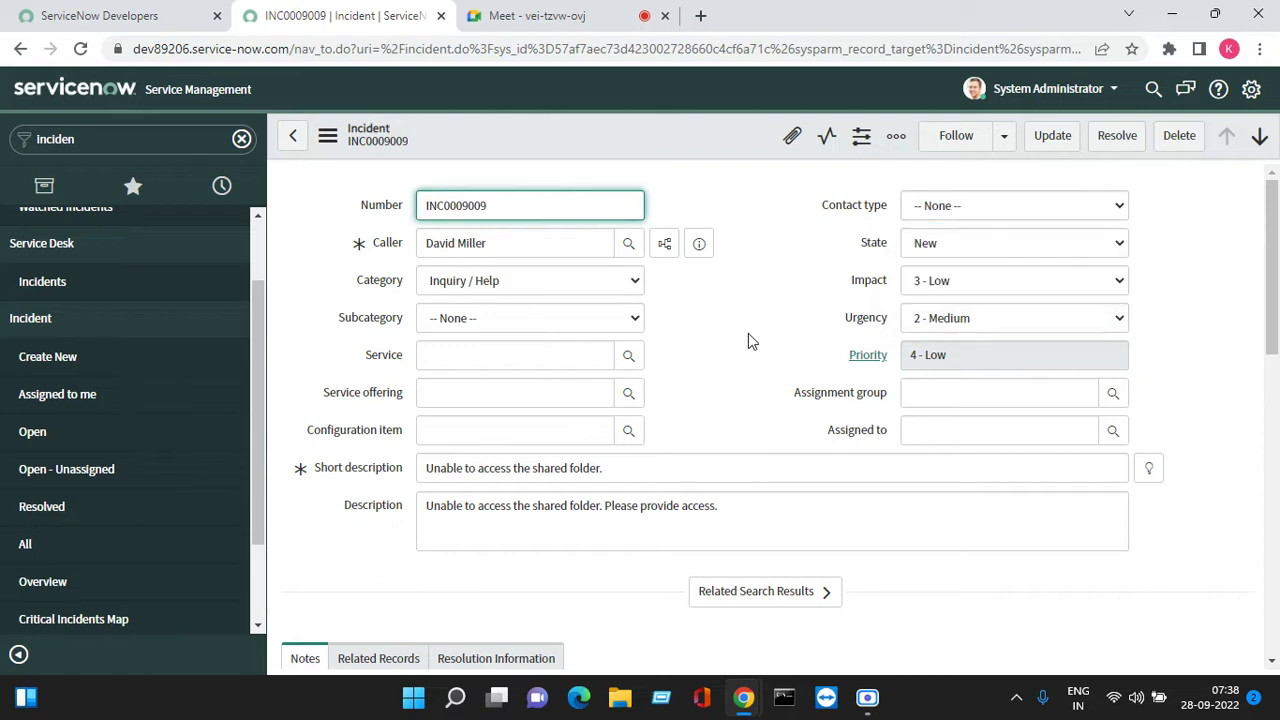
pyautogui.click(510, 212)
pyautogui.hotkey('ctrl', 'a')
# Switch to the Google Meet call, turn the microphone on and return to the ServiceNow incident record.
pyautogui.click(565, 16)
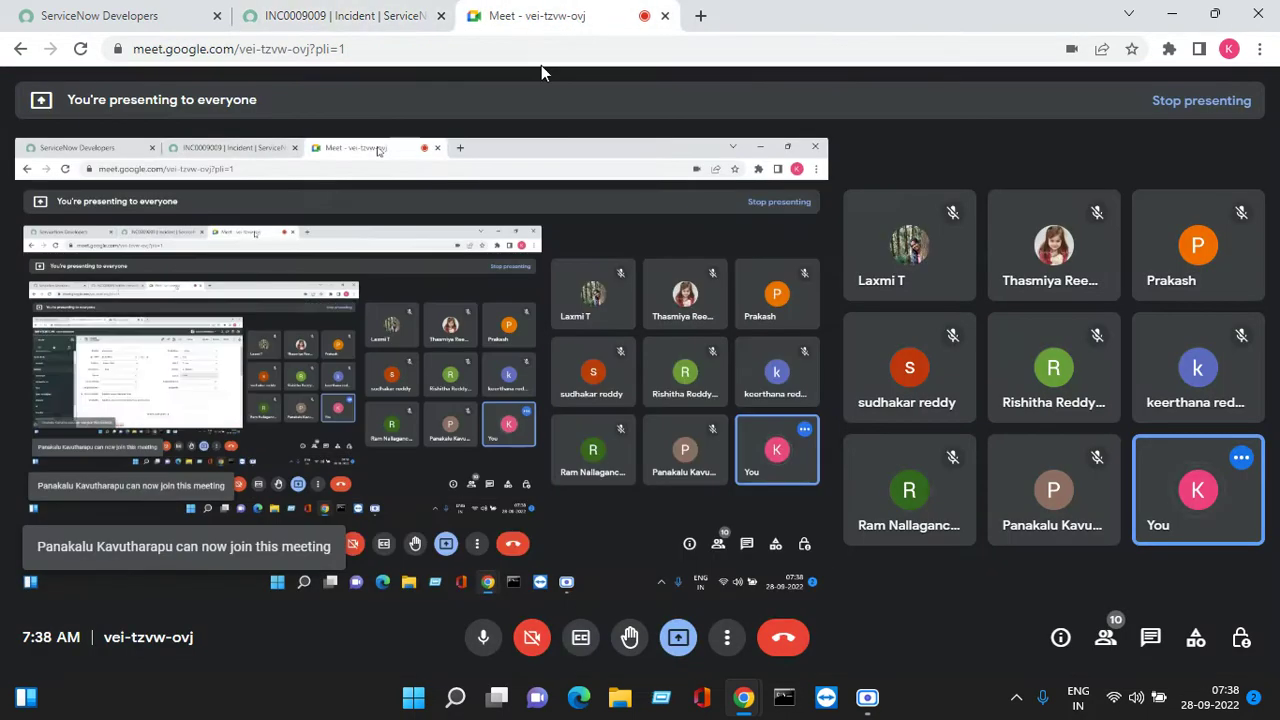
pyautogui.click(320, 15)
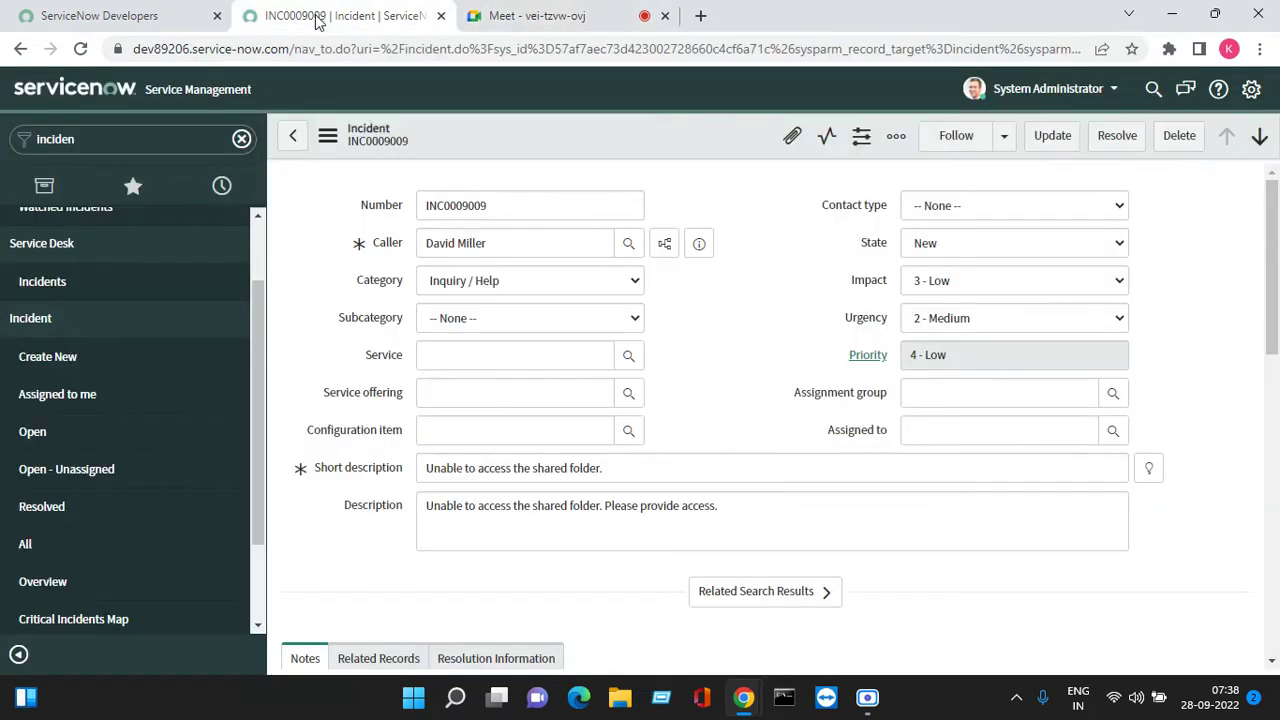
pyautogui.click(527, 10)
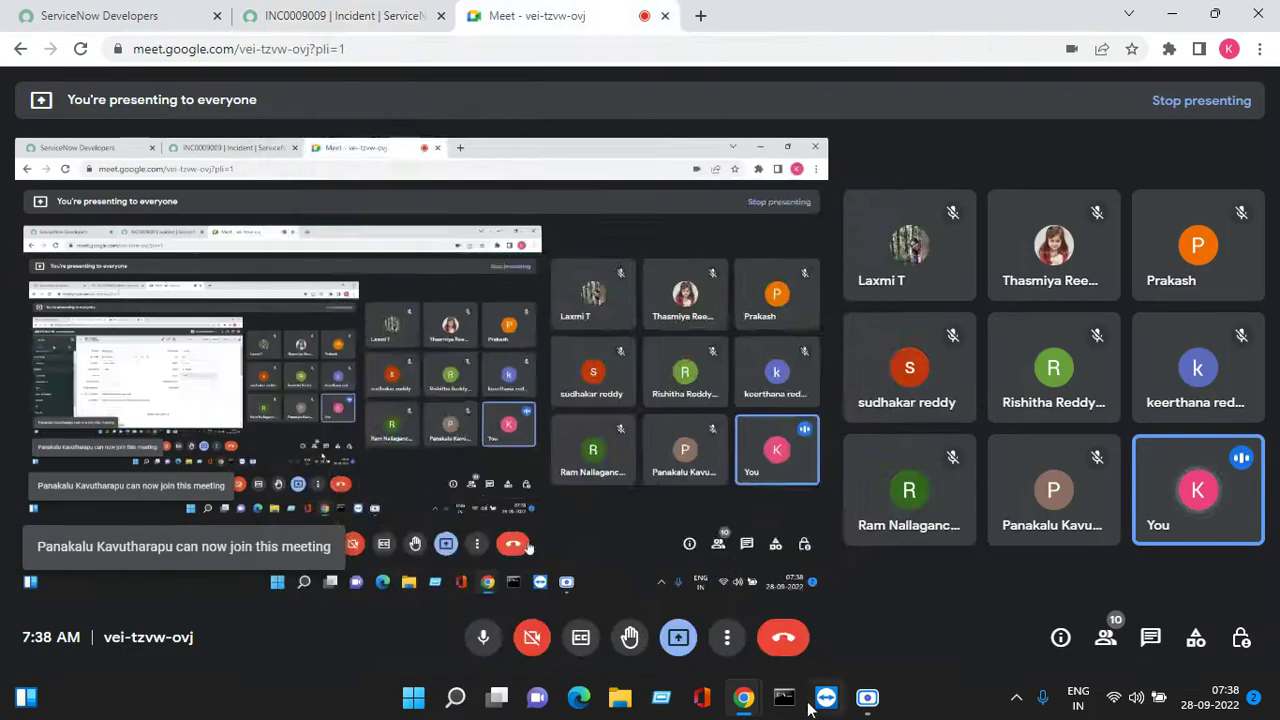
pyautogui.click(867, 697)
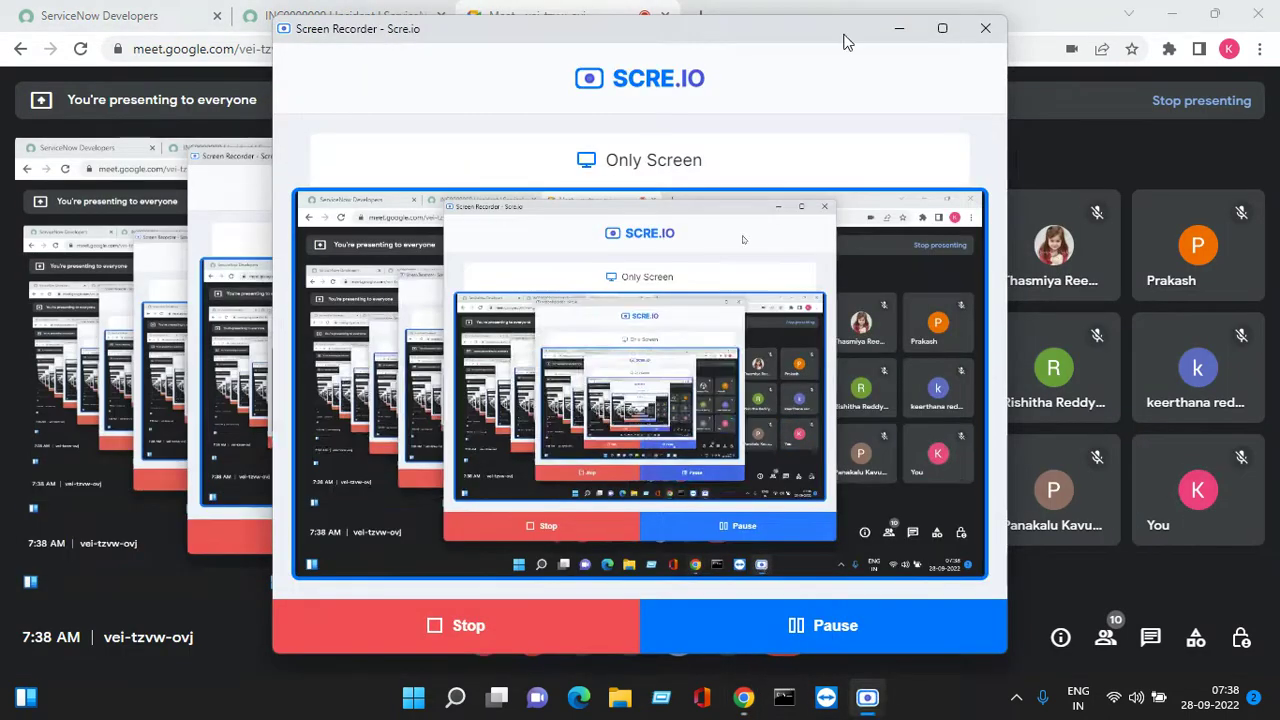
pyautogui.click(899, 28)
pyautogui.click(486, 637)
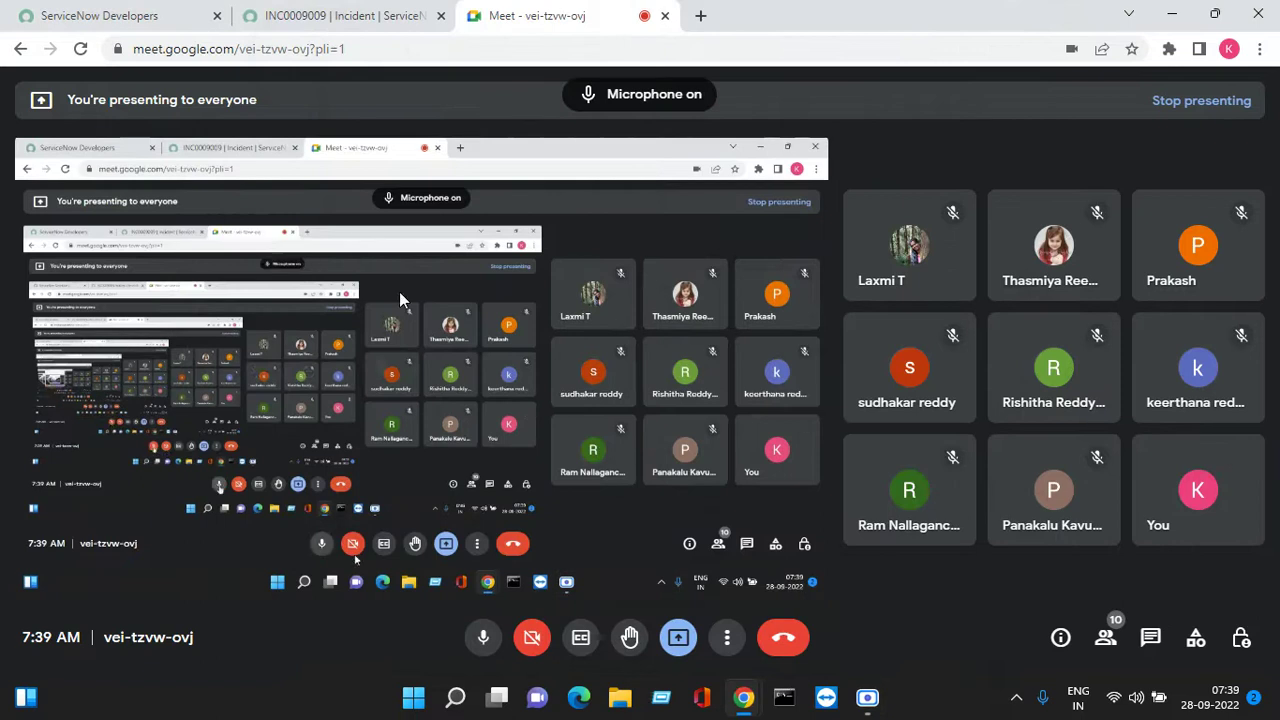
pyautogui.click(378, 16)
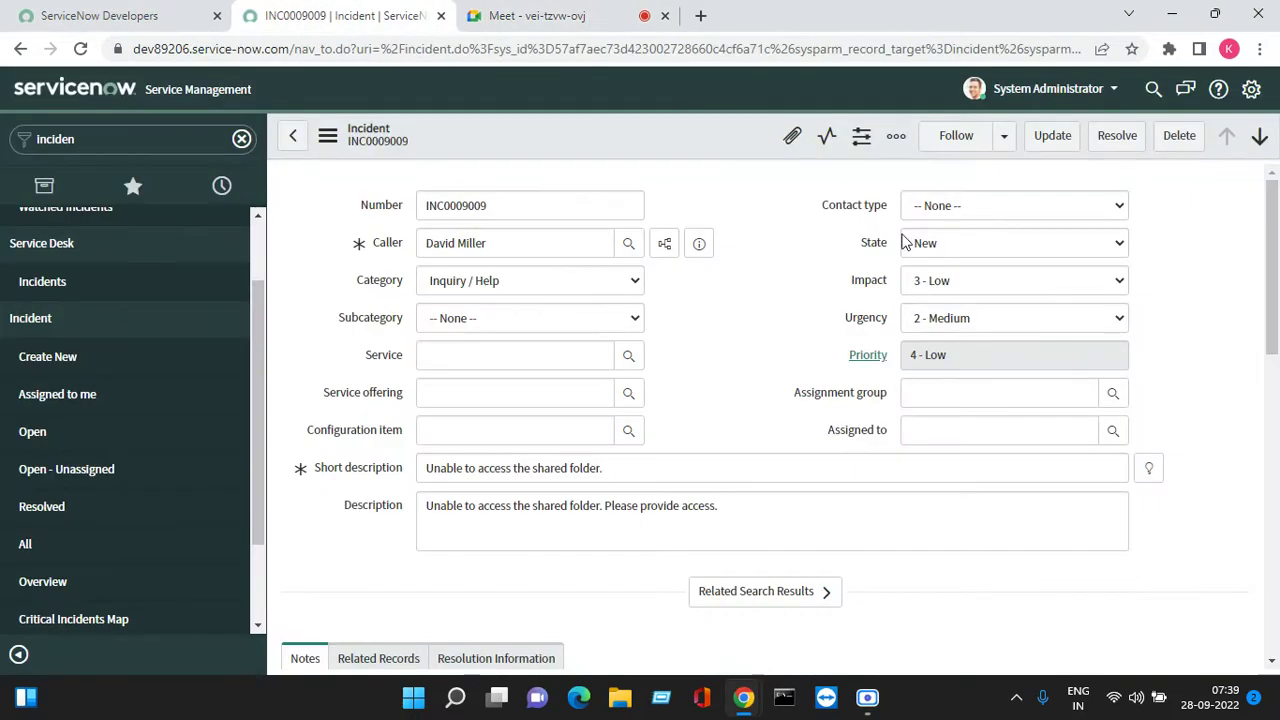
# Open the table configuration of the incident form and check which table Incident extends.
pyautogui.rightClick(492, 148)
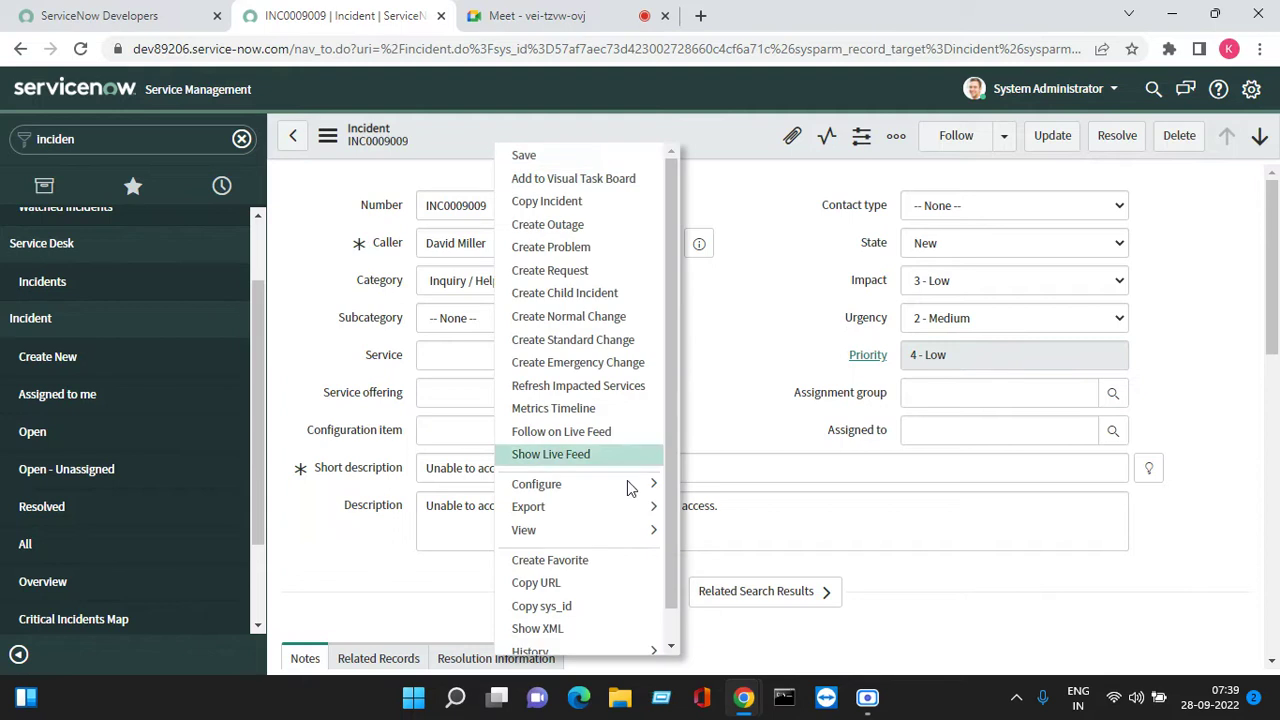
pyautogui.moveTo(640, 484)
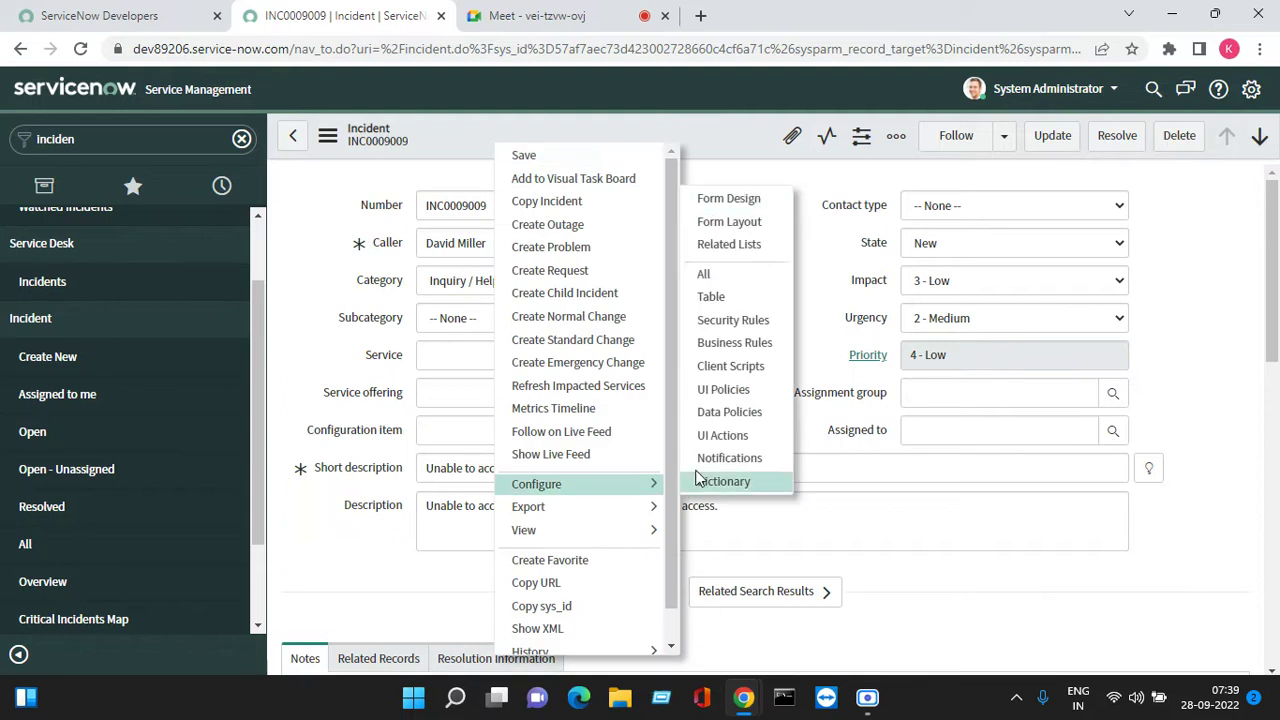
pyautogui.click(736, 300)
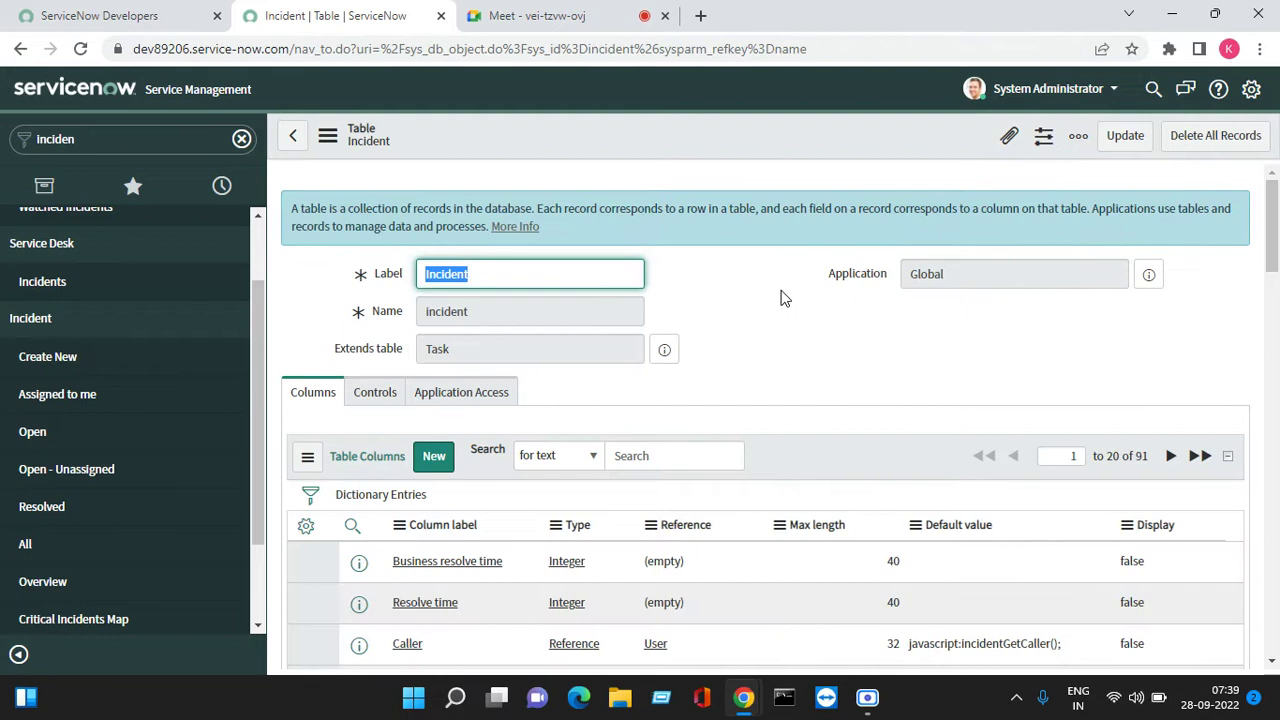
pyautogui.rightClick(815, 9)
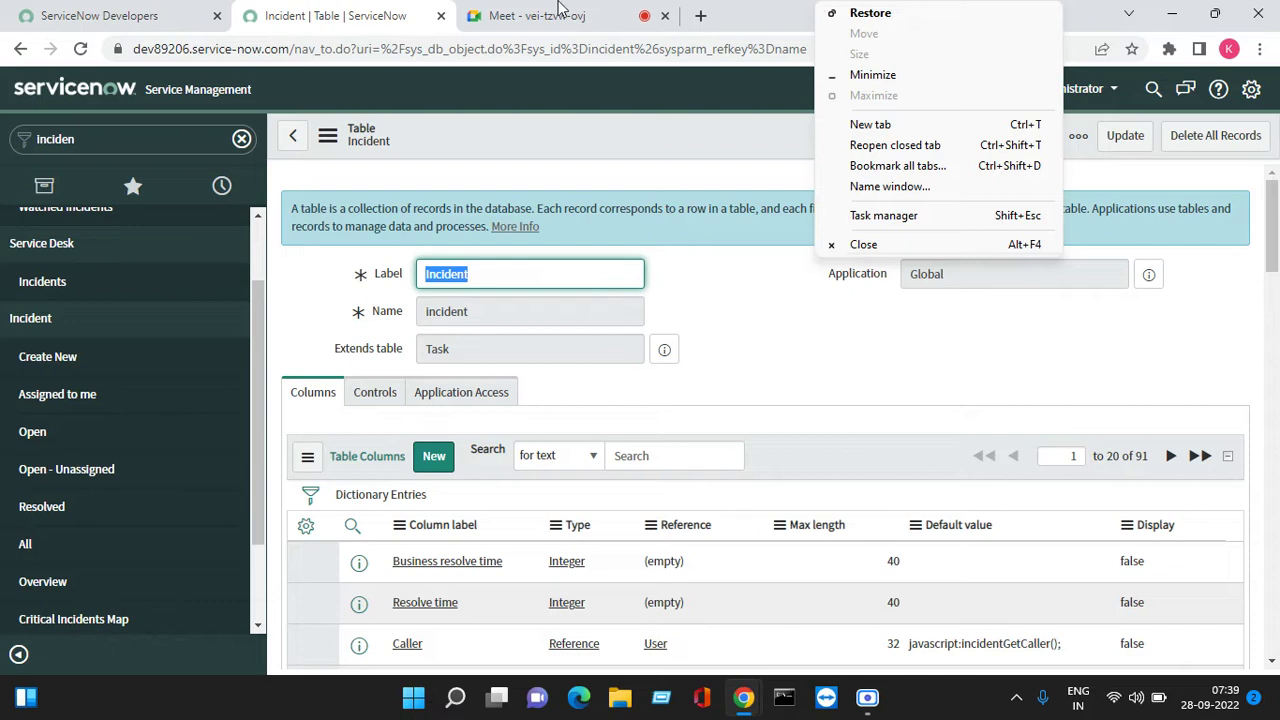
pyautogui.click(514, 349)
pyautogui.click(514, 349)
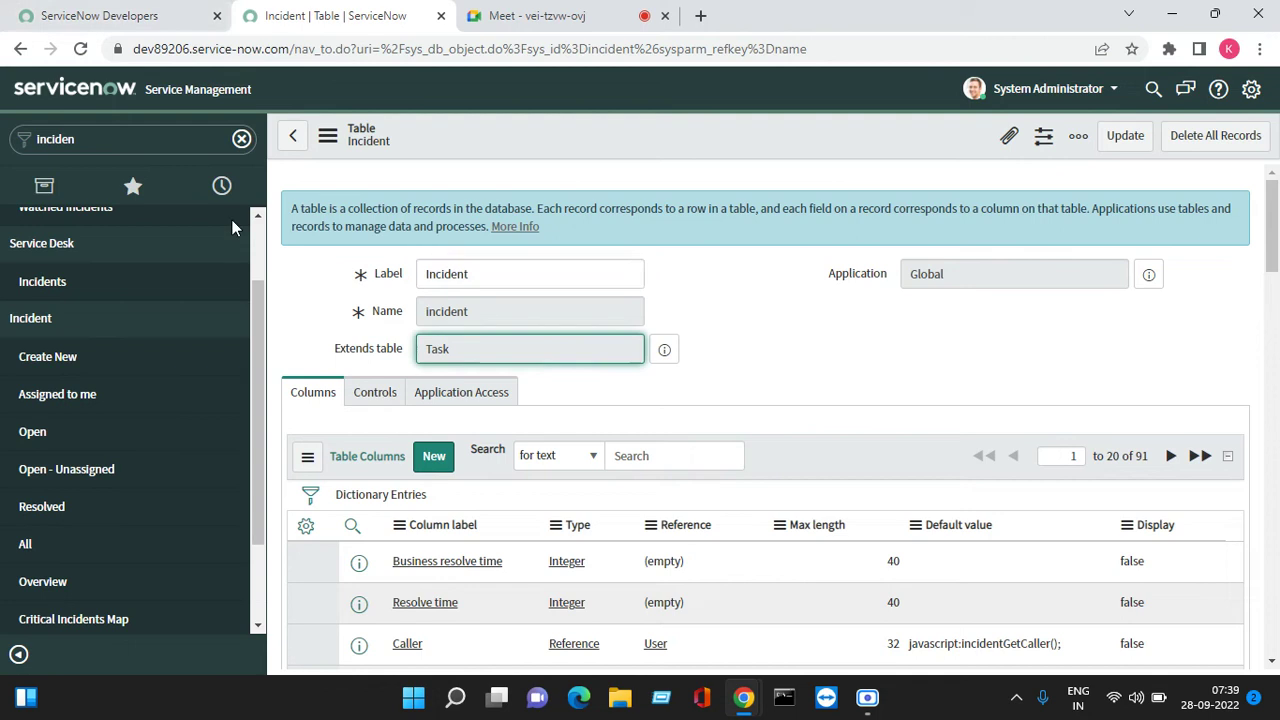
# Filter the navigator for "tables", open the System Definition tables list and look through its Extends table column.
pyautogui.doubleClick(140, 145)
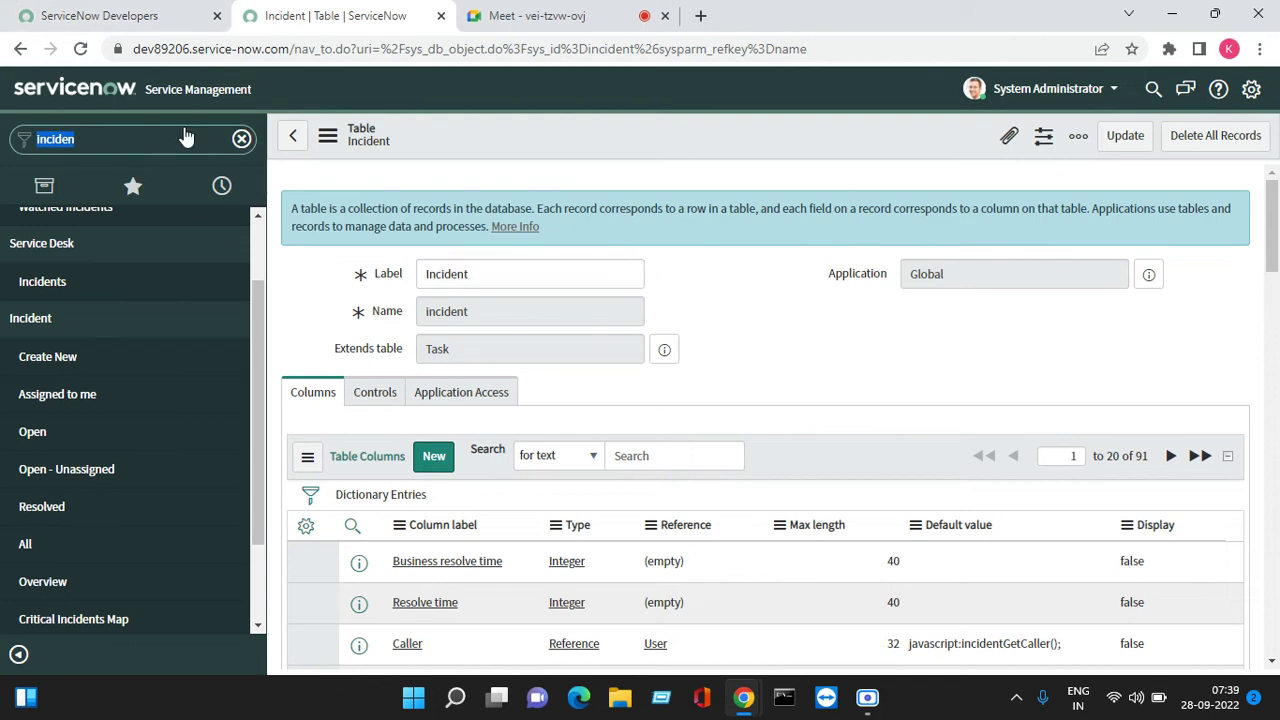
pyautogui.press('BackSpace')
pyautogui.write('ta')
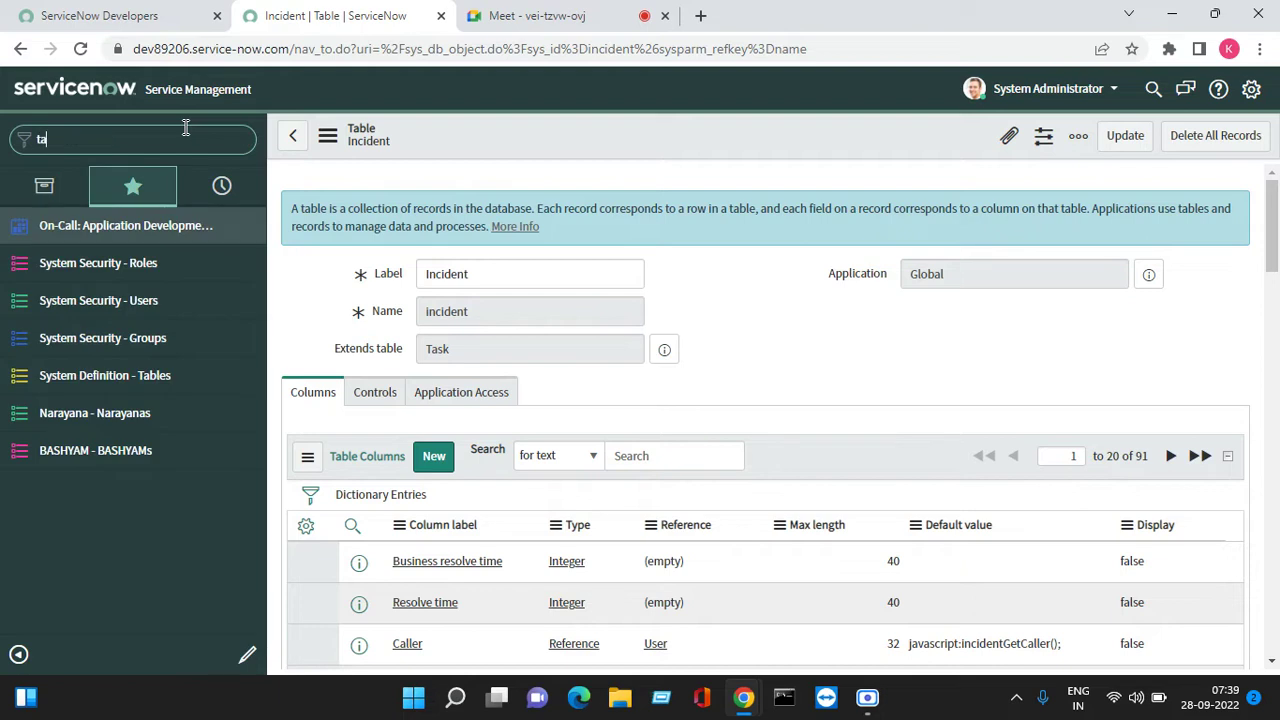
pyautogui.write('bles')
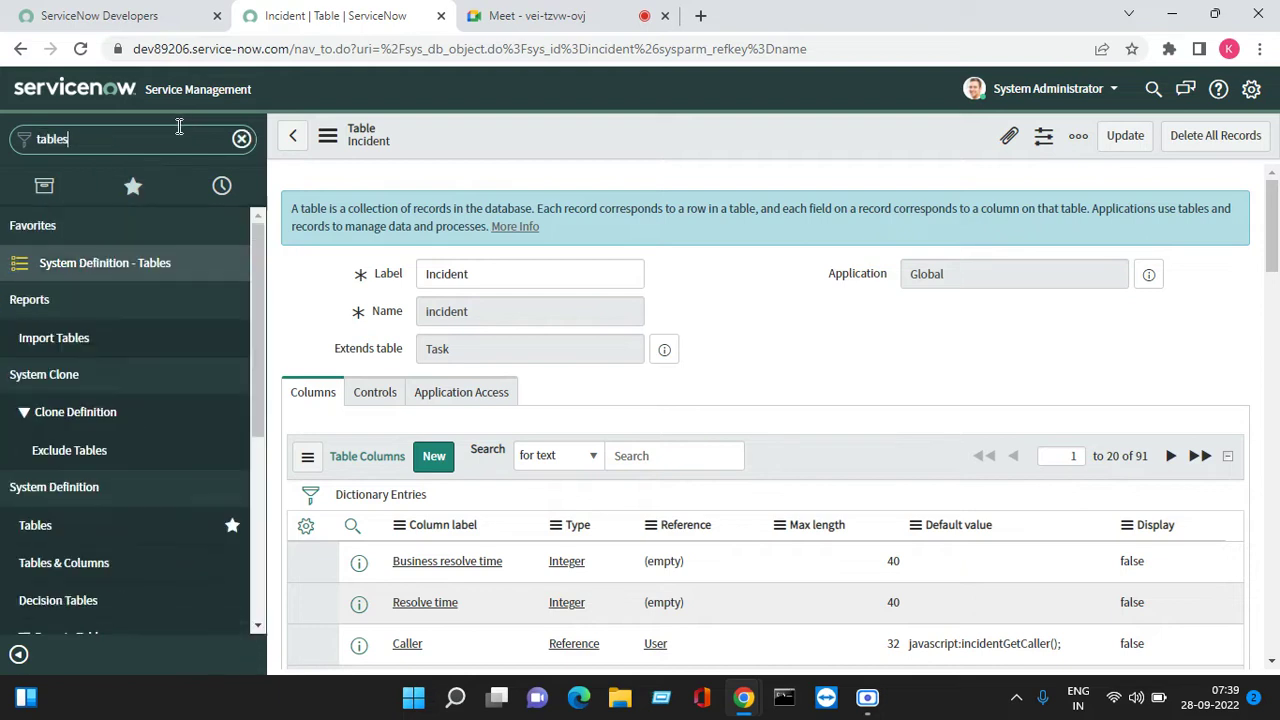
pyautogui.click(120, 270)
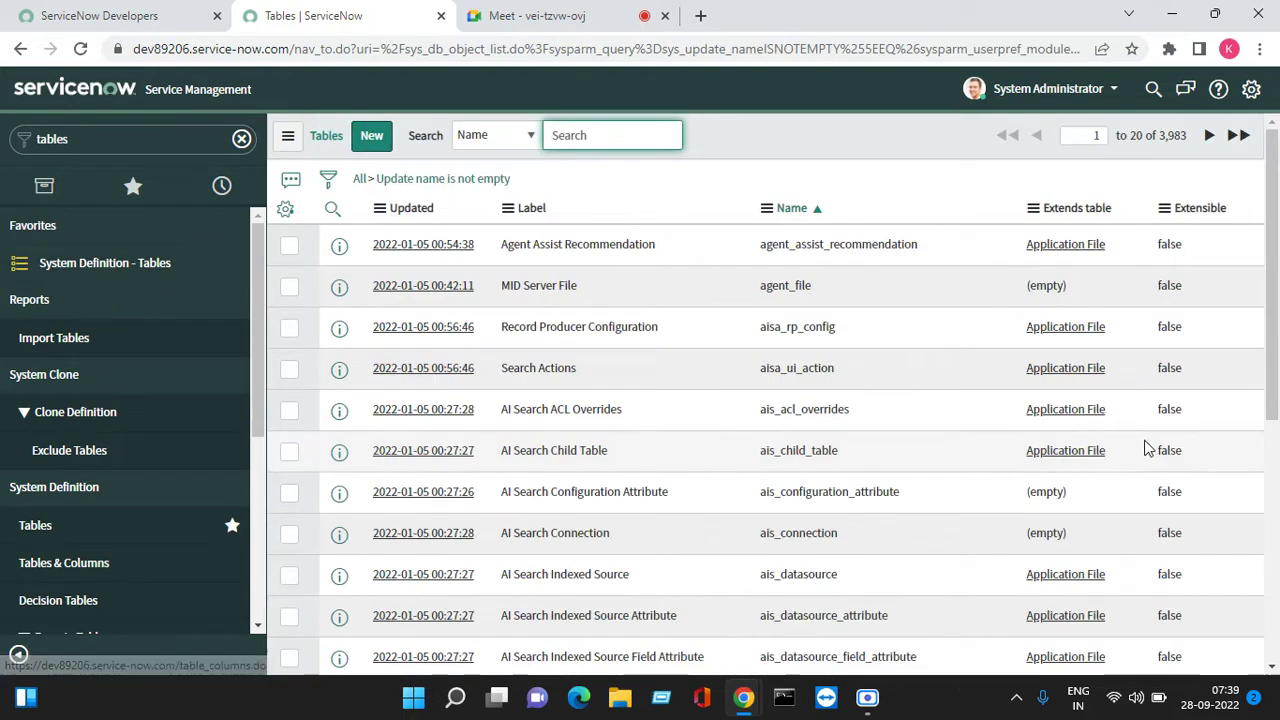
pyautogui.scroll(-3, 1140, 445)
pyautogui.scroll(-2, 1120, 455)
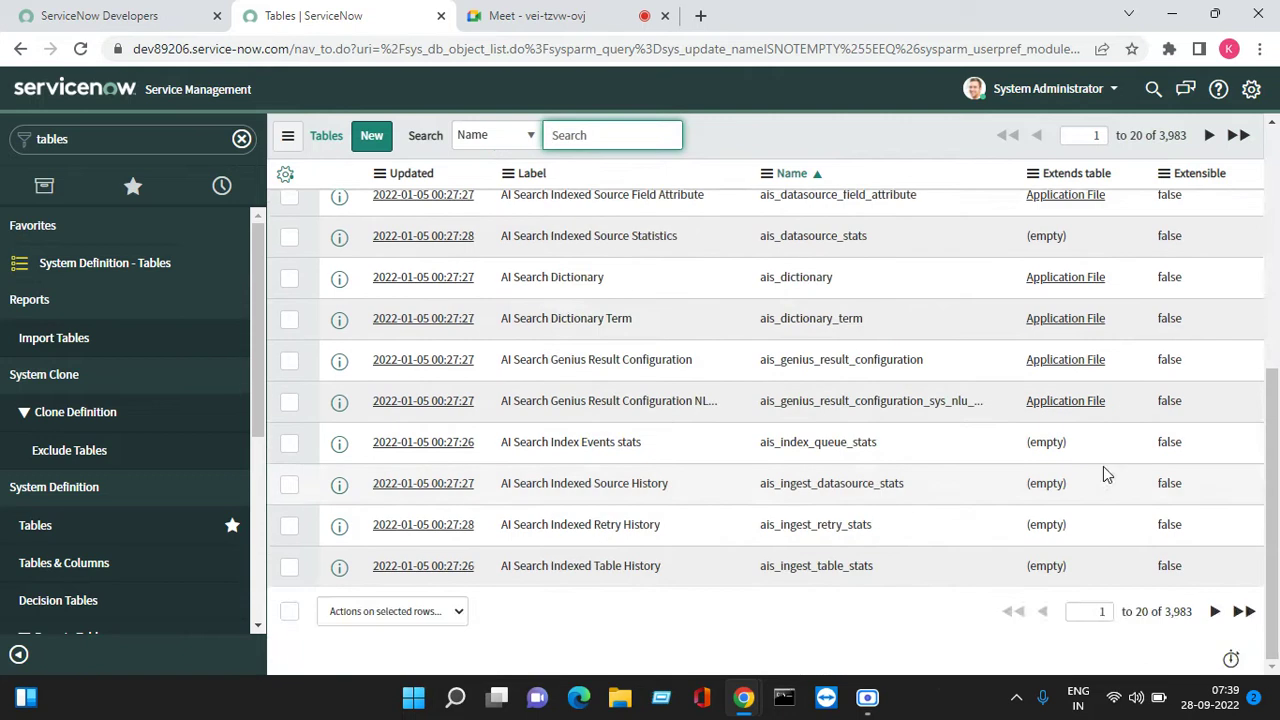
# Group the tables list by the Extends table column.
pyautogui.scroll(4, 1103, 466)
pyautogui.rightClick(1076, 176)
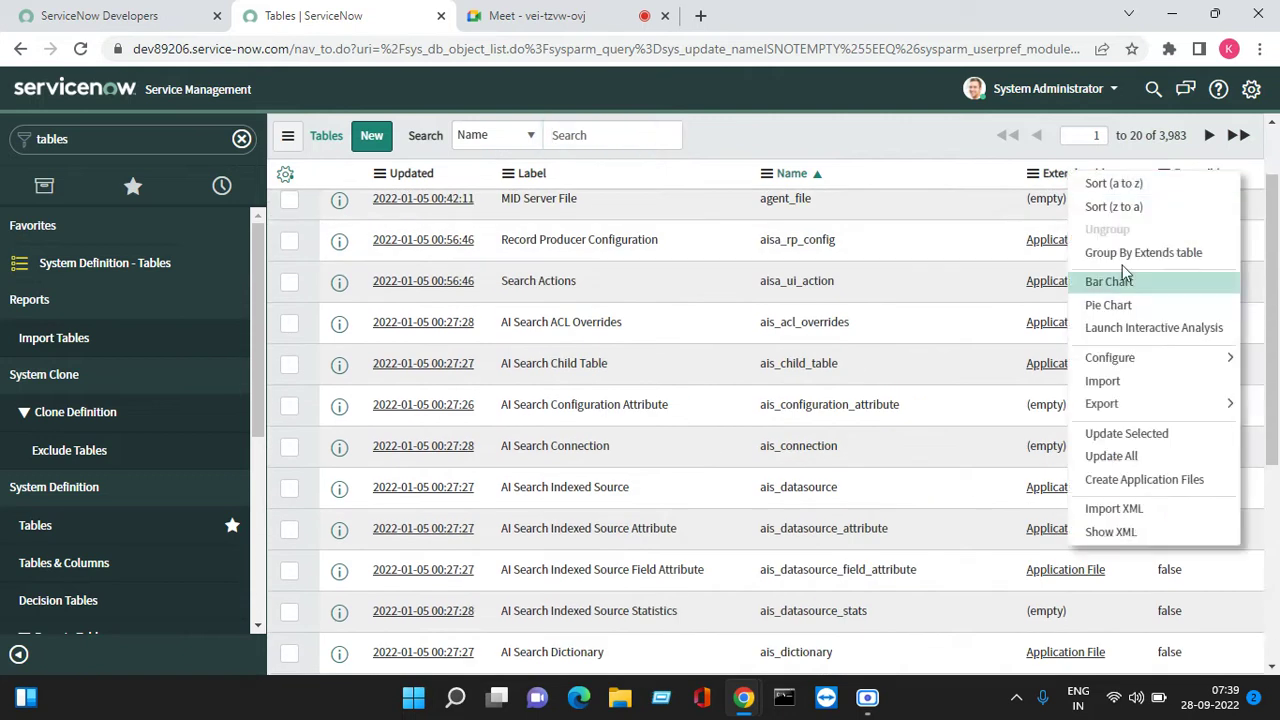
pyautogui.press('Escape')
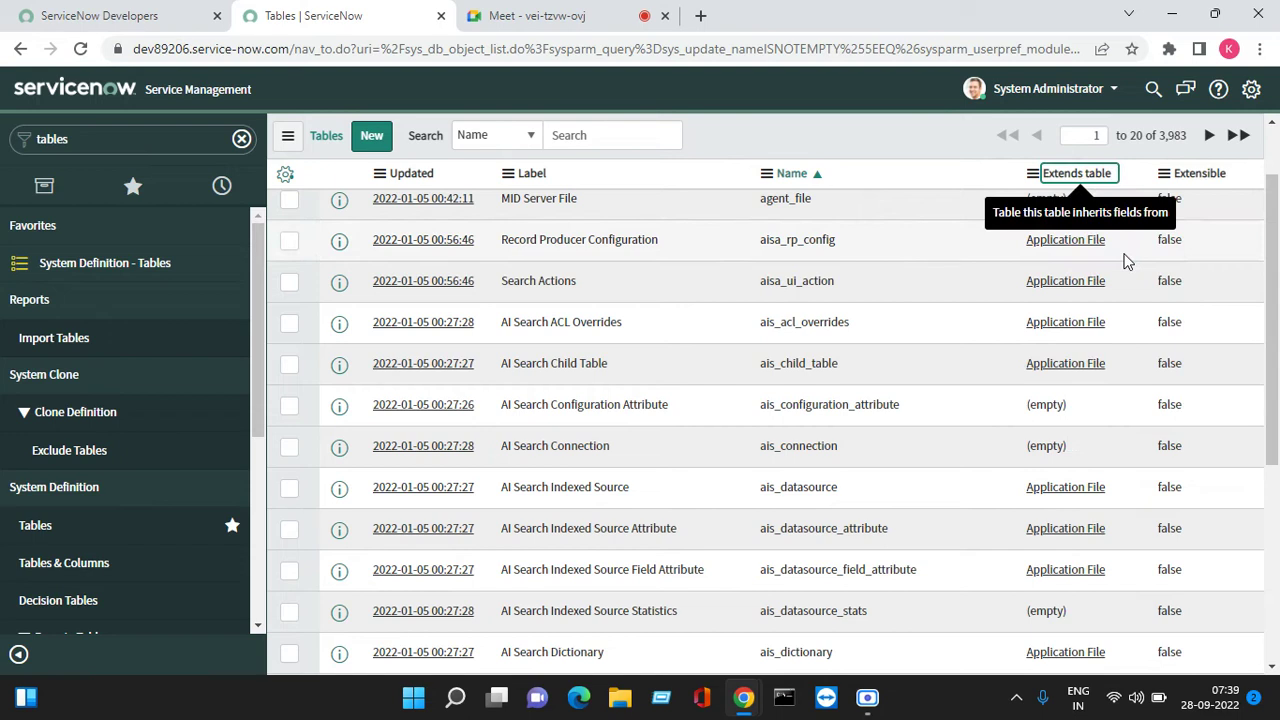
pyautogui.press('Return')
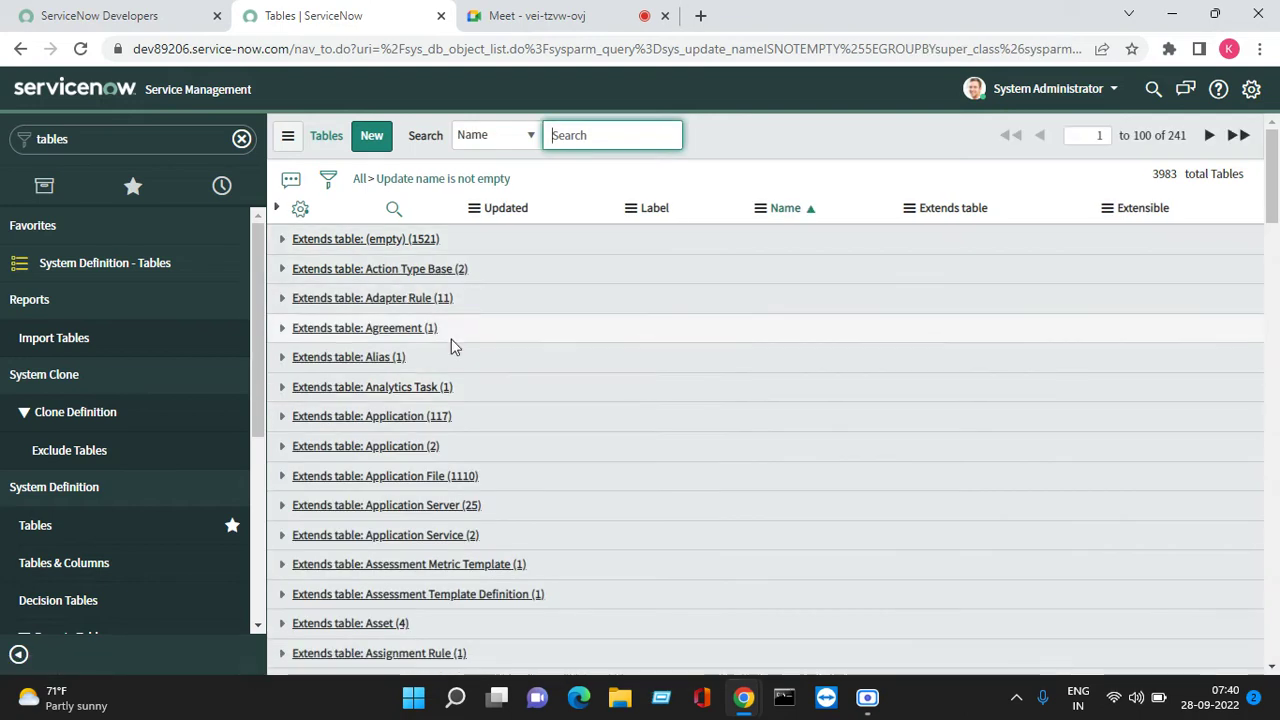
# Look through the first page of Extends table groups for the parent tables and their child tables.
pyautogui.scroll(-10, 479, 515)
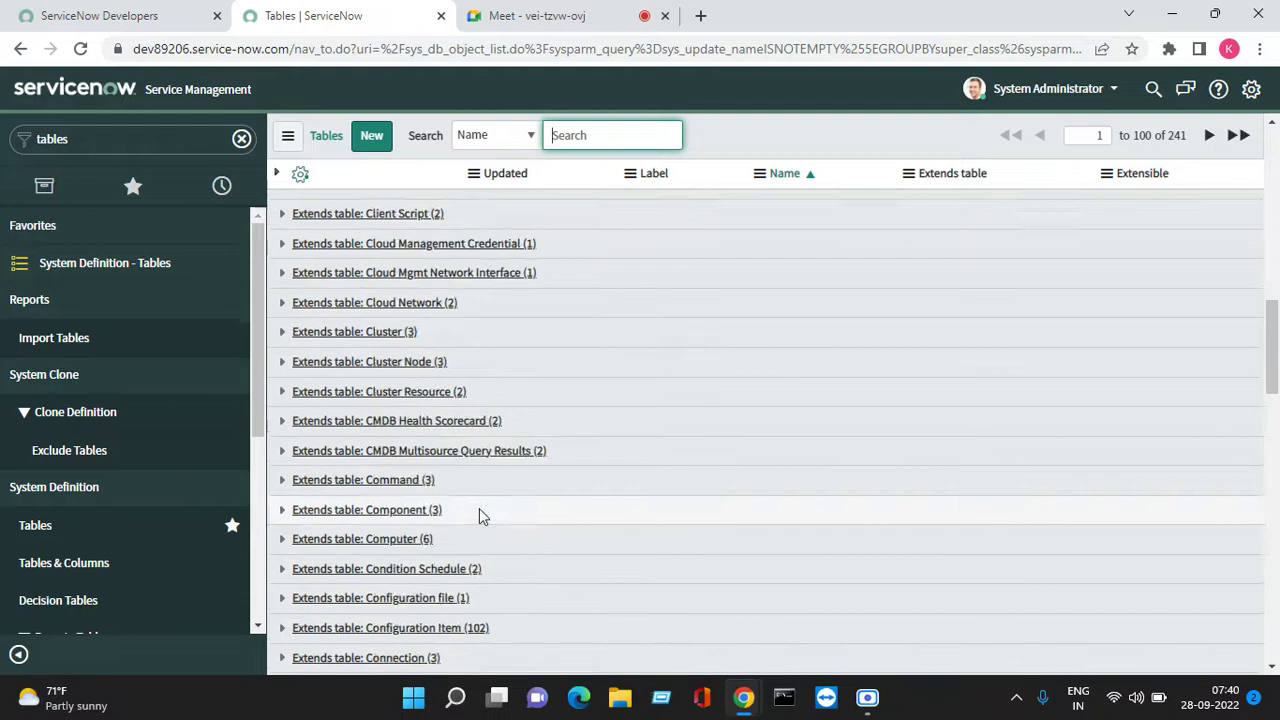
pyautogui.scroll(-15, 479, 515)
pyautogui.scroll(2, 430, 505)
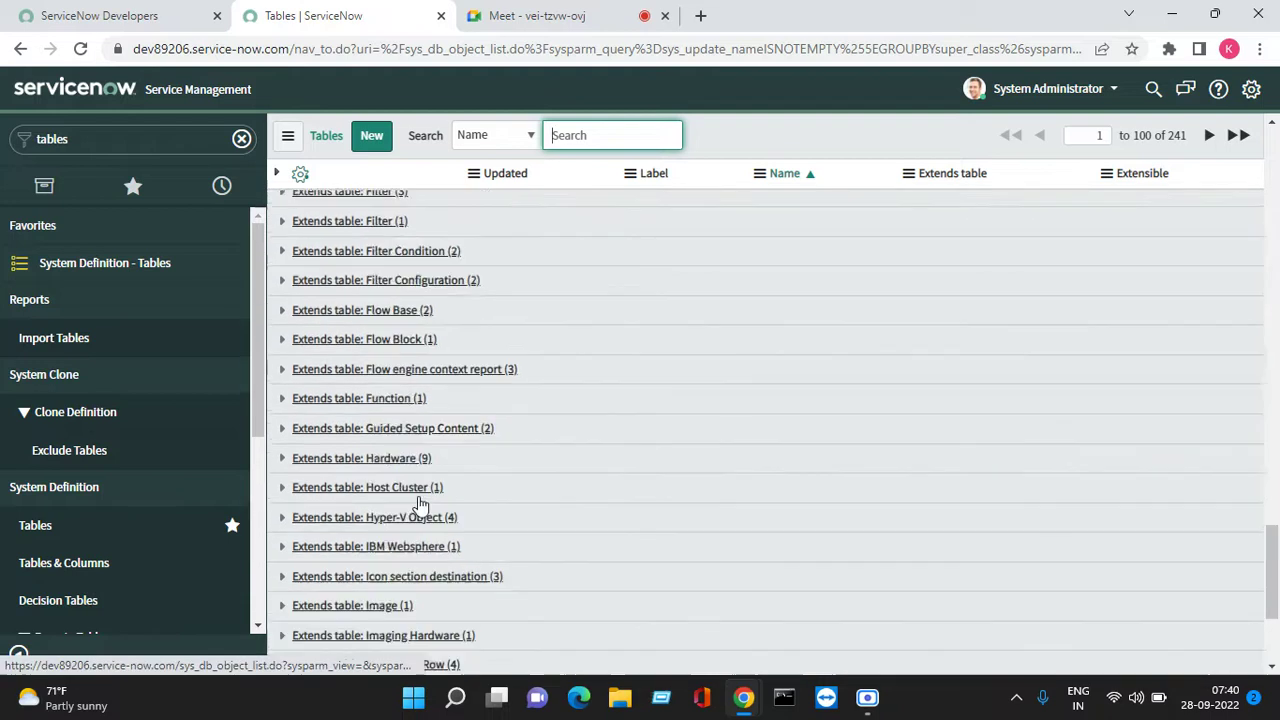
pyautogui.scroll(15, 420, 505)
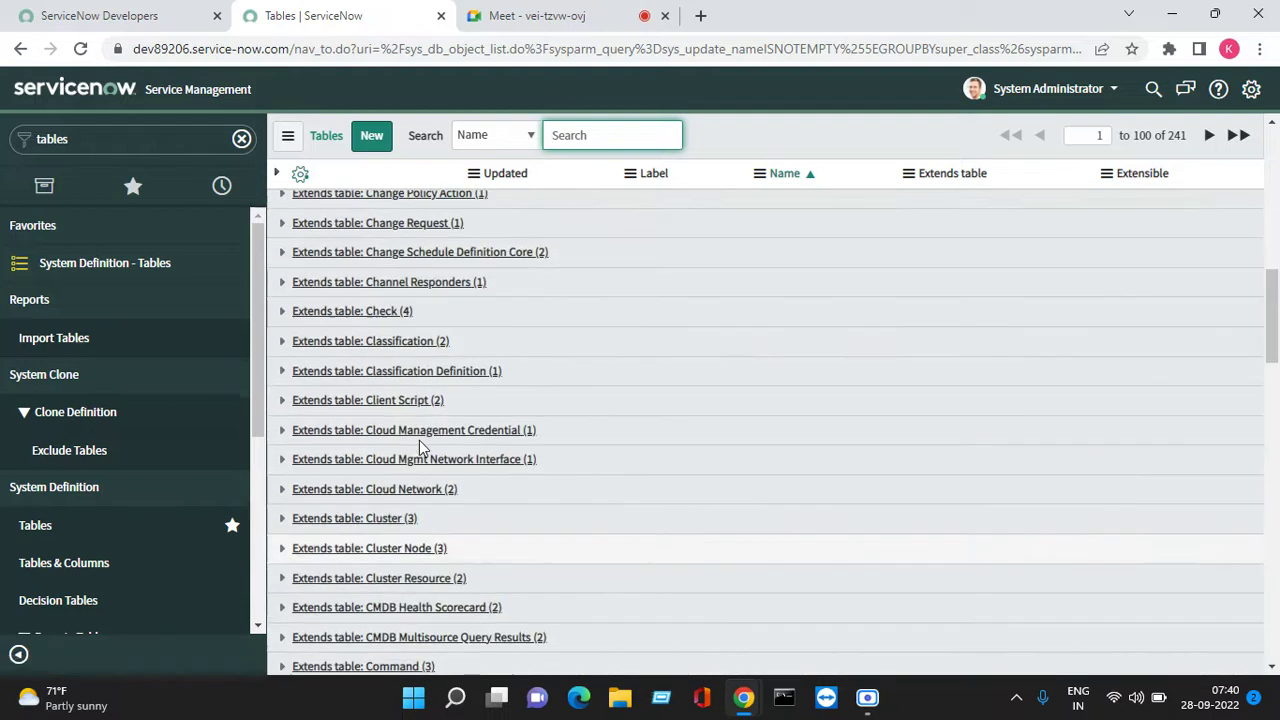
pyautogui.scroll(2, 420, 449)
pyautogui.scroll(2, 420, 451)
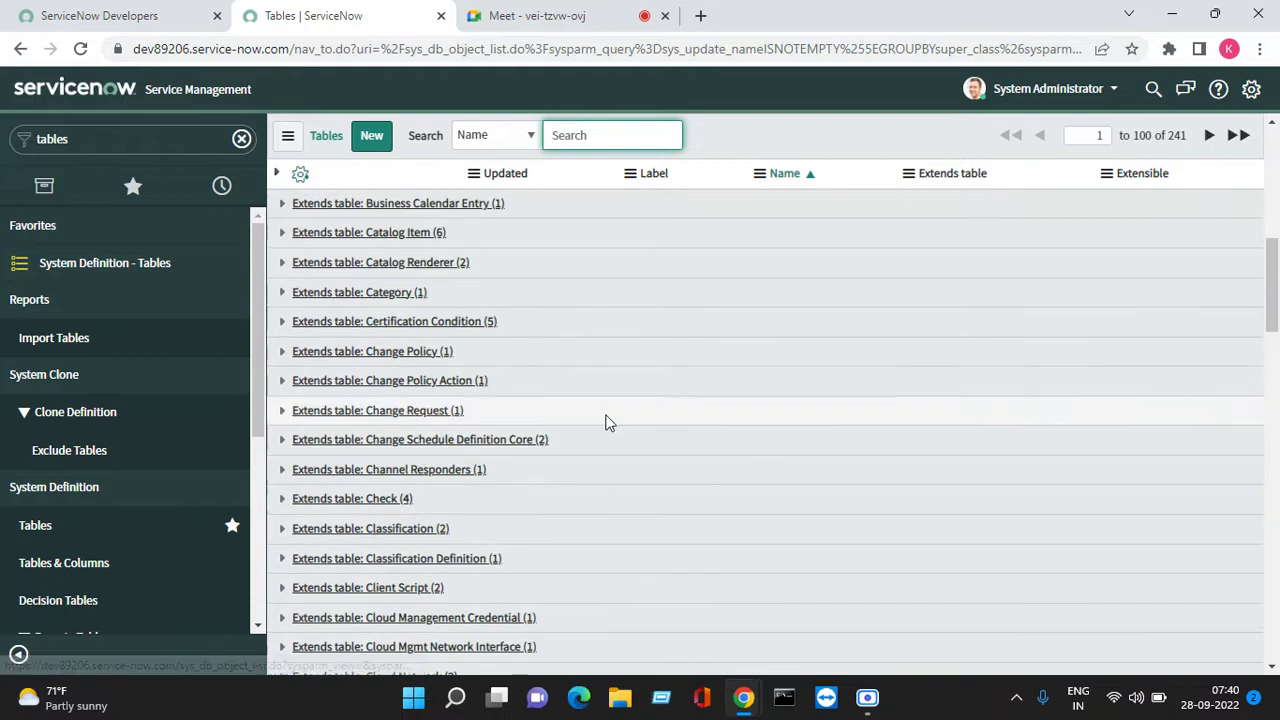
pyautogui.scroll(1, 605, 420)
pyautogui.scroll(-3, 605, 420)
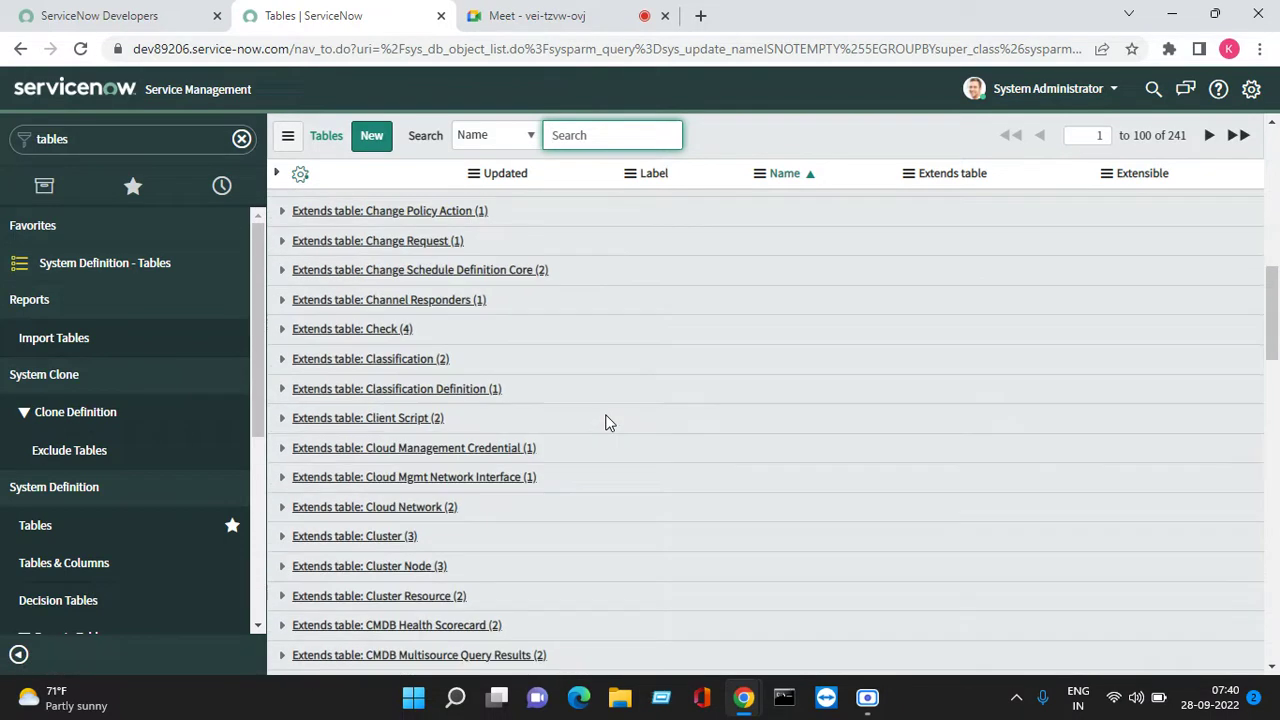
pyautogui.scroll(-3, 606, 423)
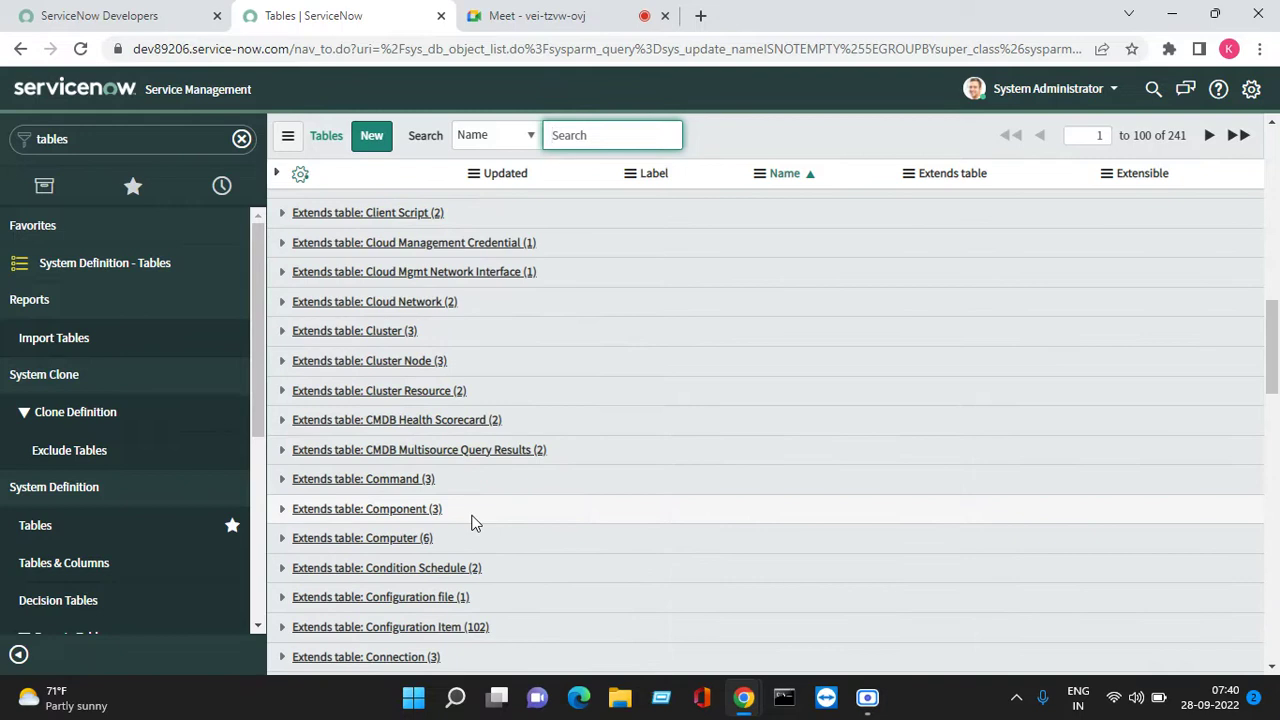
pyautogui.scroll(-8, 494, 450)
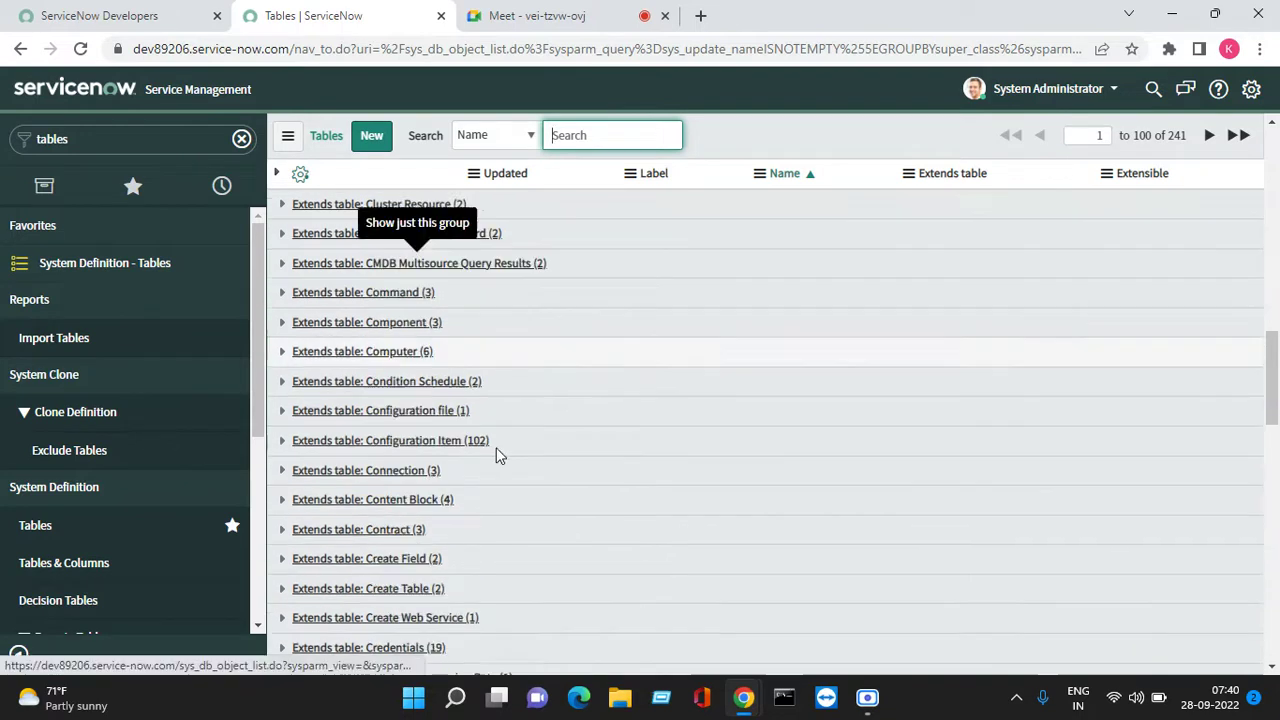
pyautogui.scroll(-12, 570, 430)
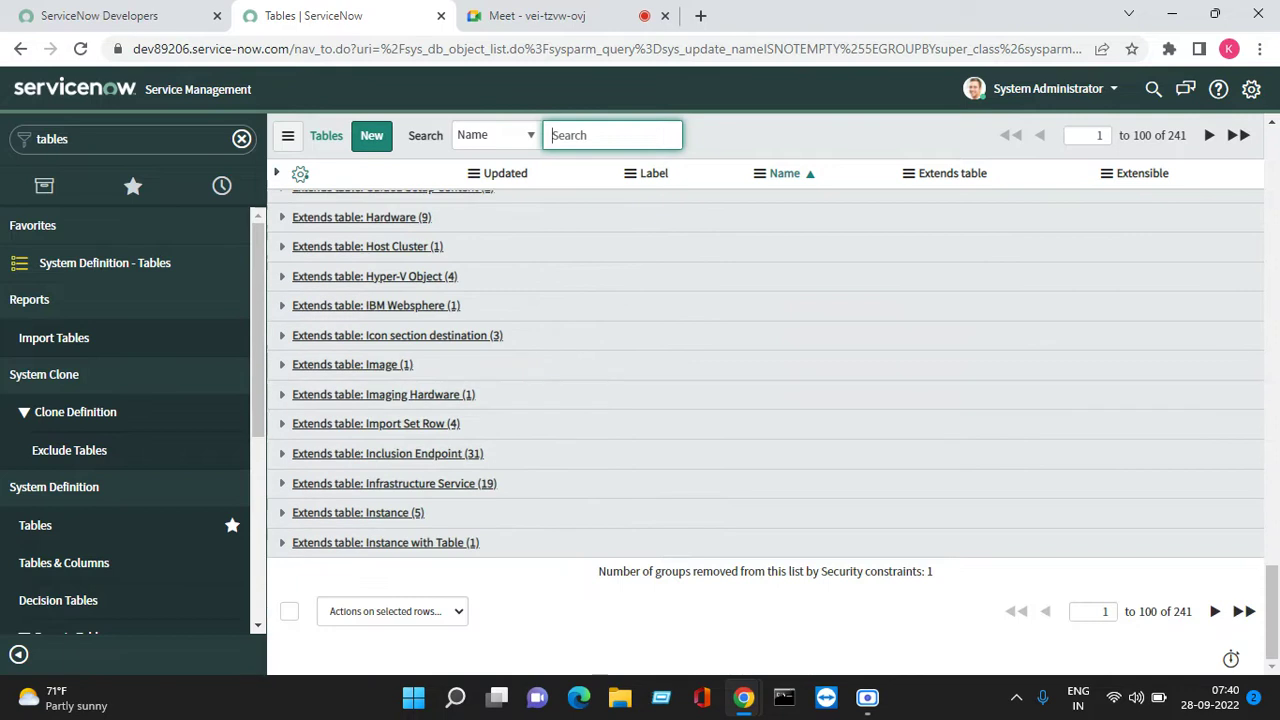
# Page forward through the grouped tables list to its last page, which holds the Task group.
pyautogui.click(1214, 613)
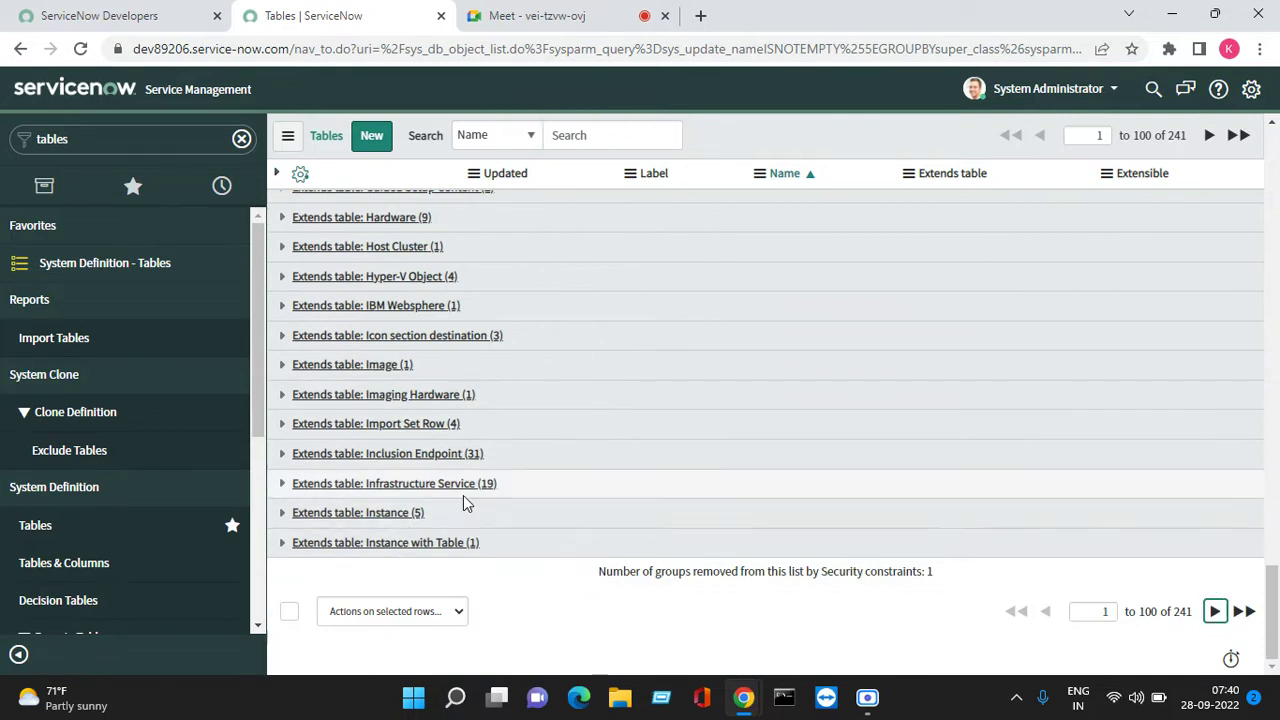
pyautogui.scroll(5, 440, 515)
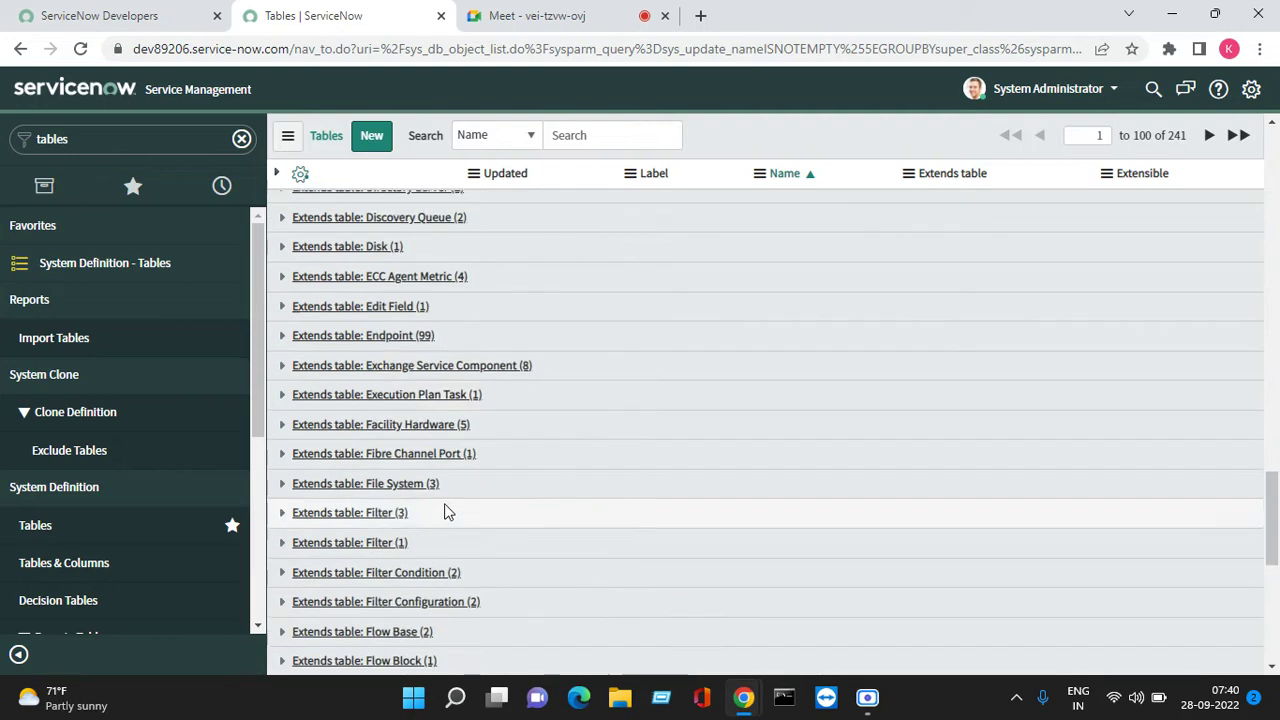
pyautogui.scroll(-5, 710, 402)
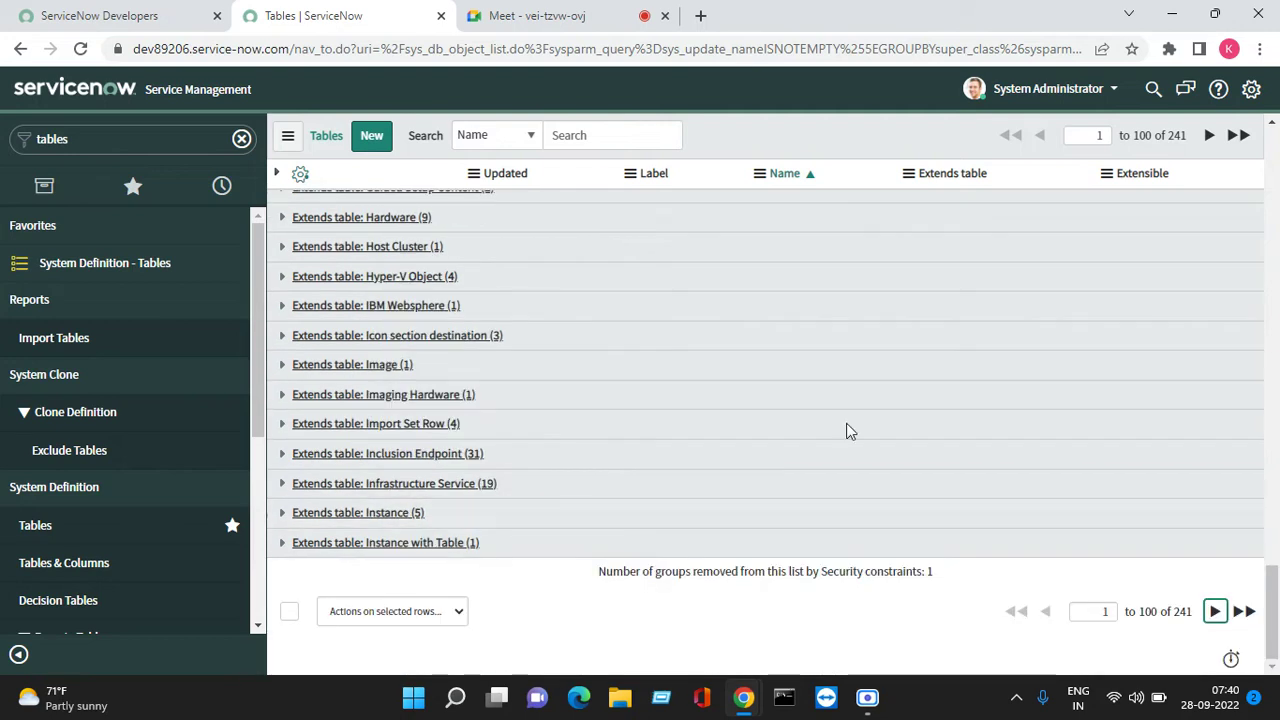
pyautogui.click(1209, 136)
pyautogui.scroll(-15, 520, 390)
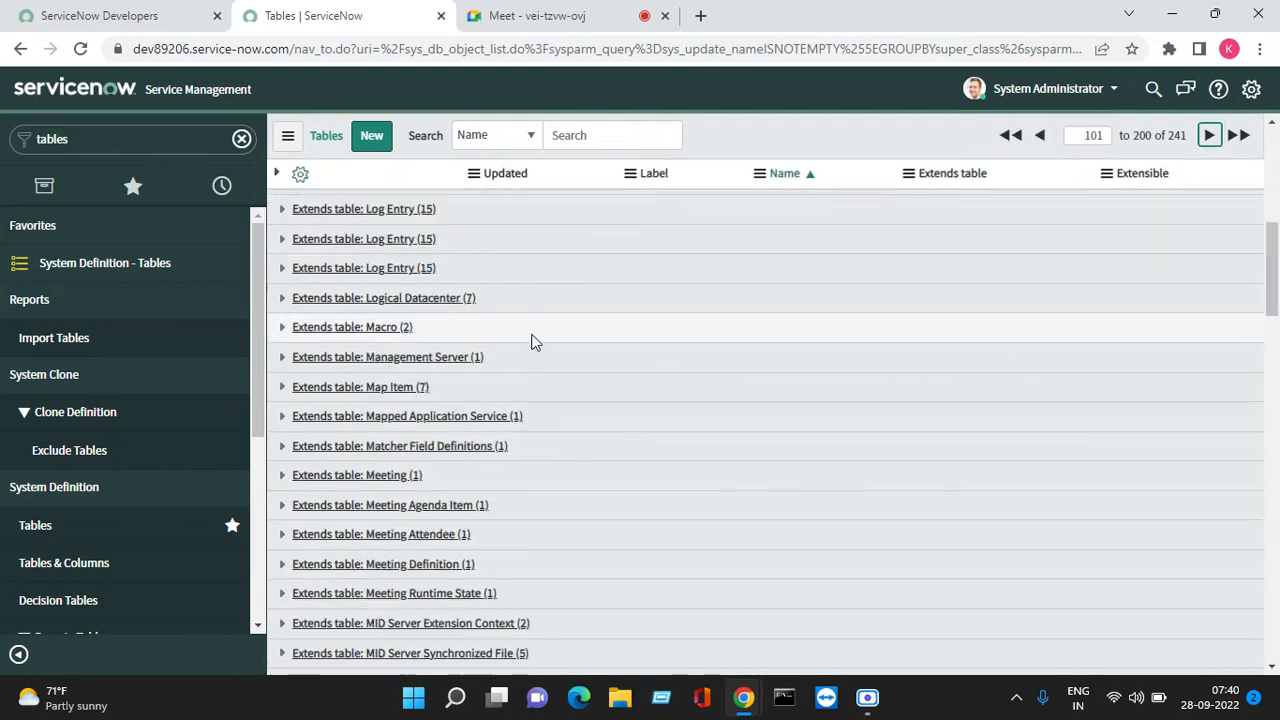
pyautogui.scroll(-10, 500, 418)
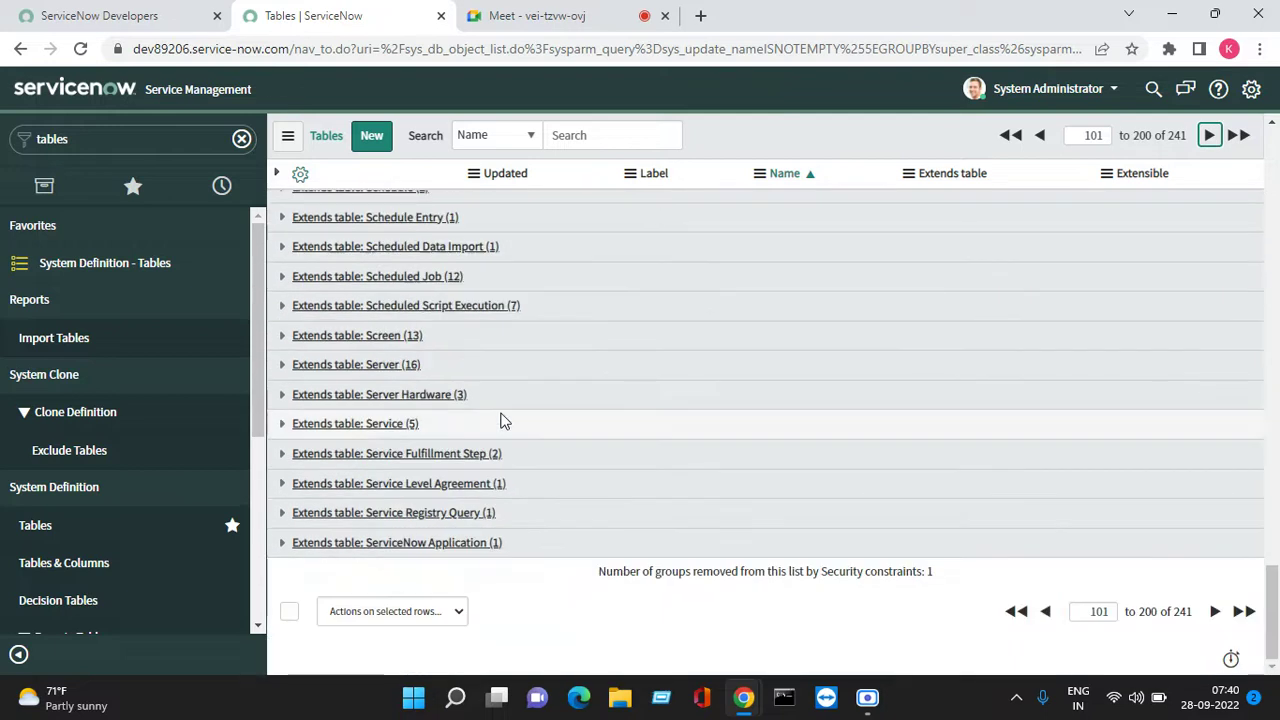
pyautogui.click(1214, 611)
pyautogui.scroll(-10, 477, 494)
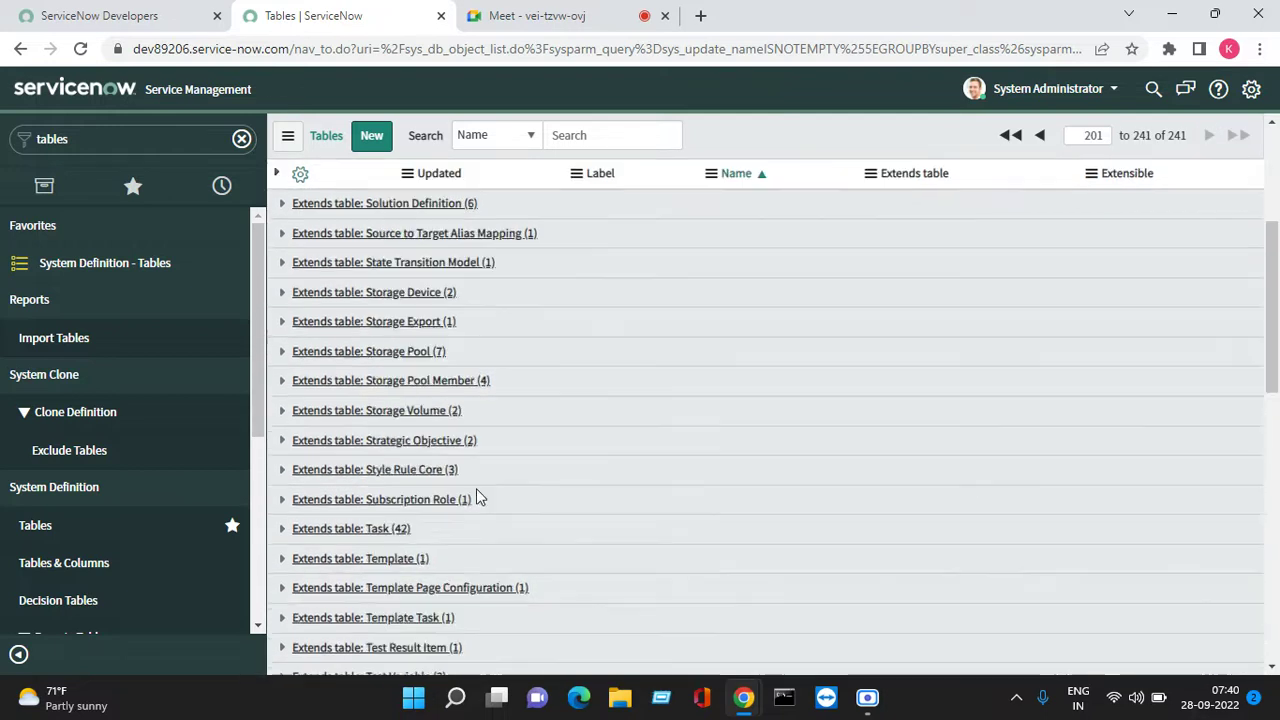
# Open the group of tables extending Task in a new browser tab and switch to that tab.
pyautogui.scroll(5, 470, 505)
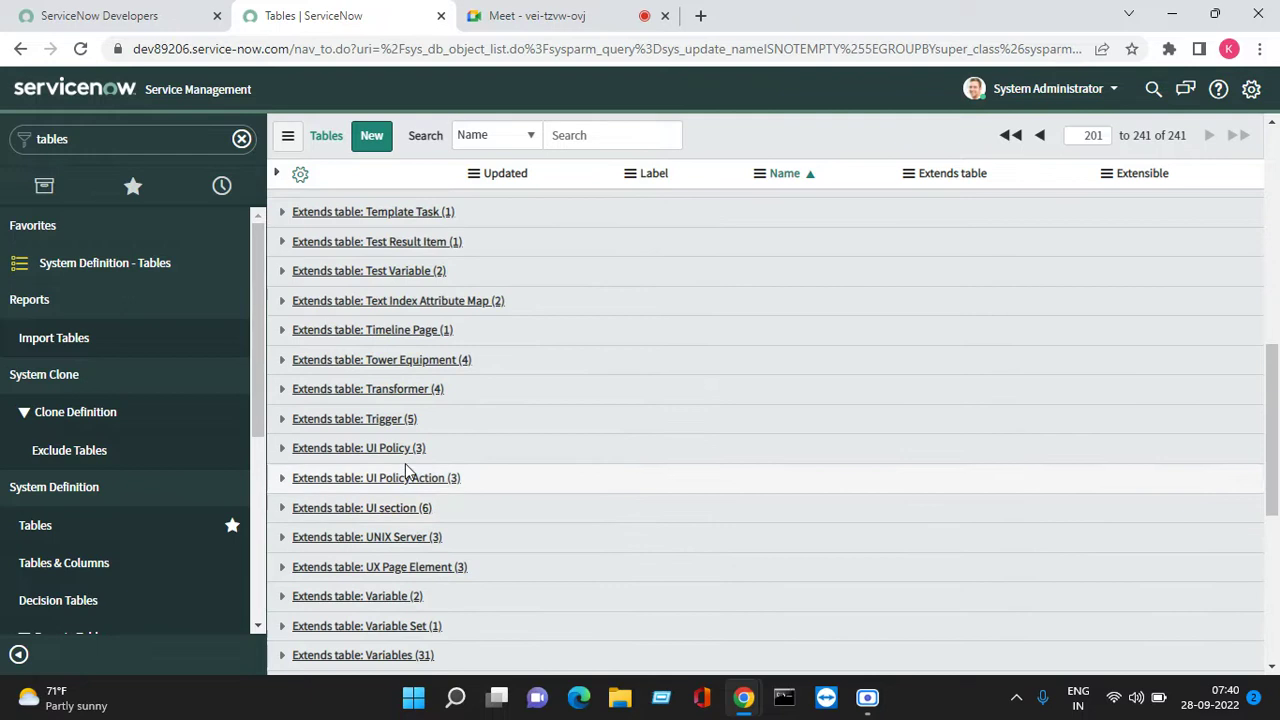
pyautogui.scroll(3, 405, 463)
pyautogui.rightClick(390, 320)
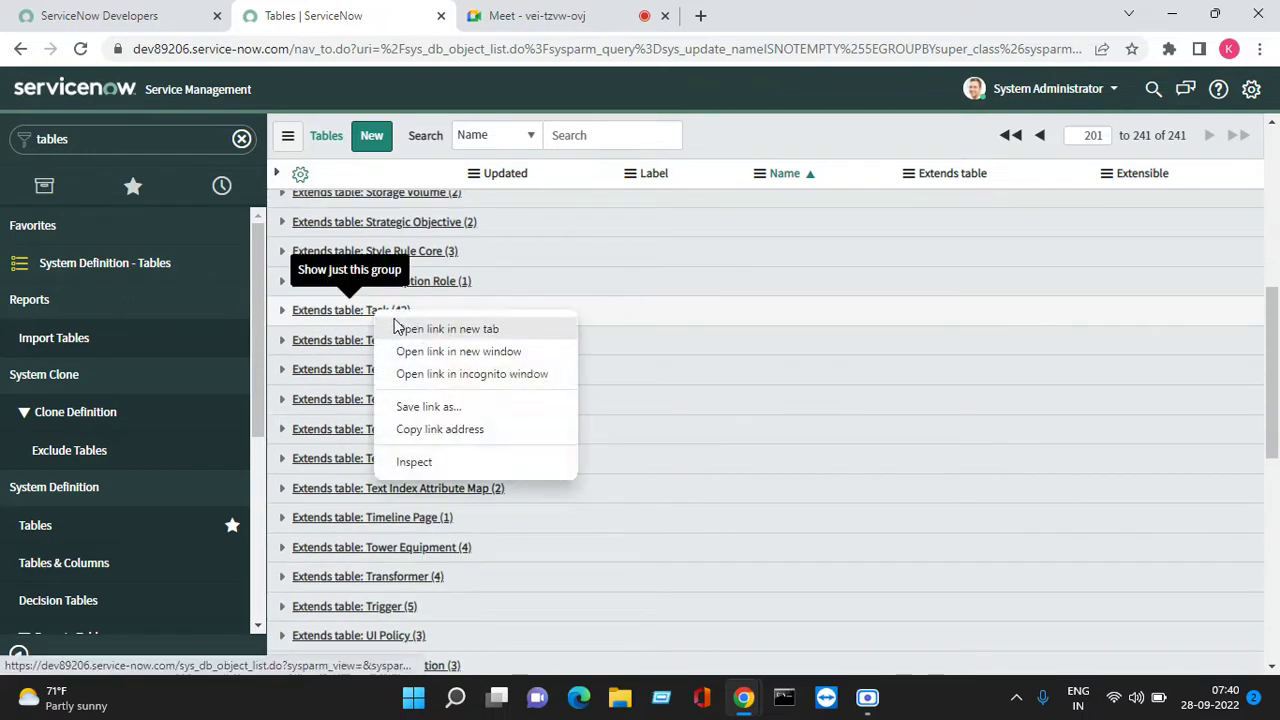
pyautogui.click(400, 328)
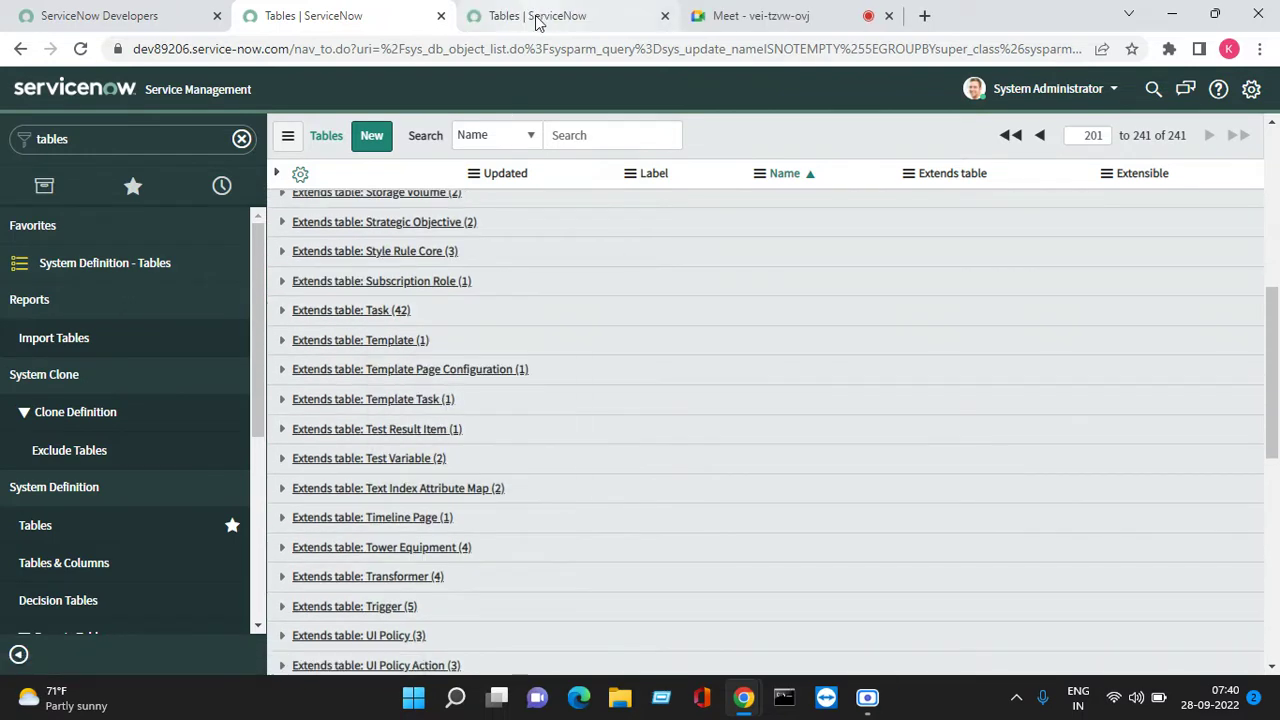
pyautogui.click(534, 20)
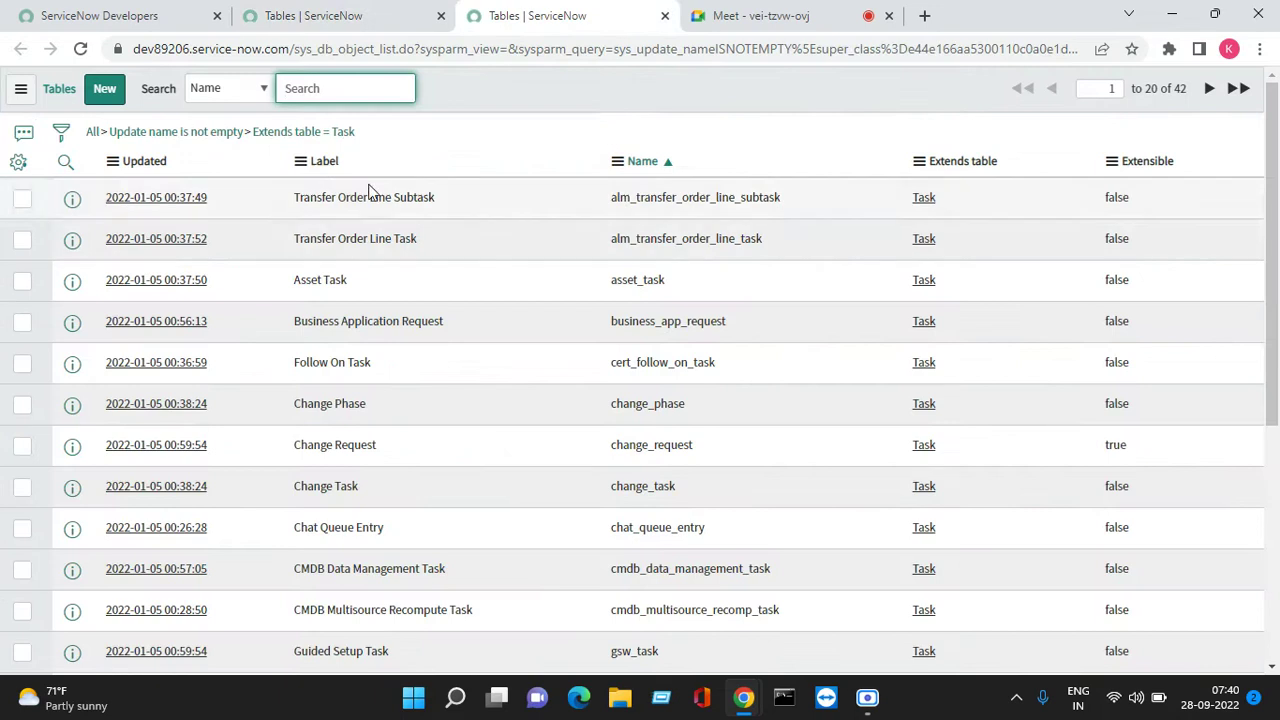
# Sort the tables extending Task by Label from a to z and look through them for Incident.
pyautogui.rightClick(321, 164)
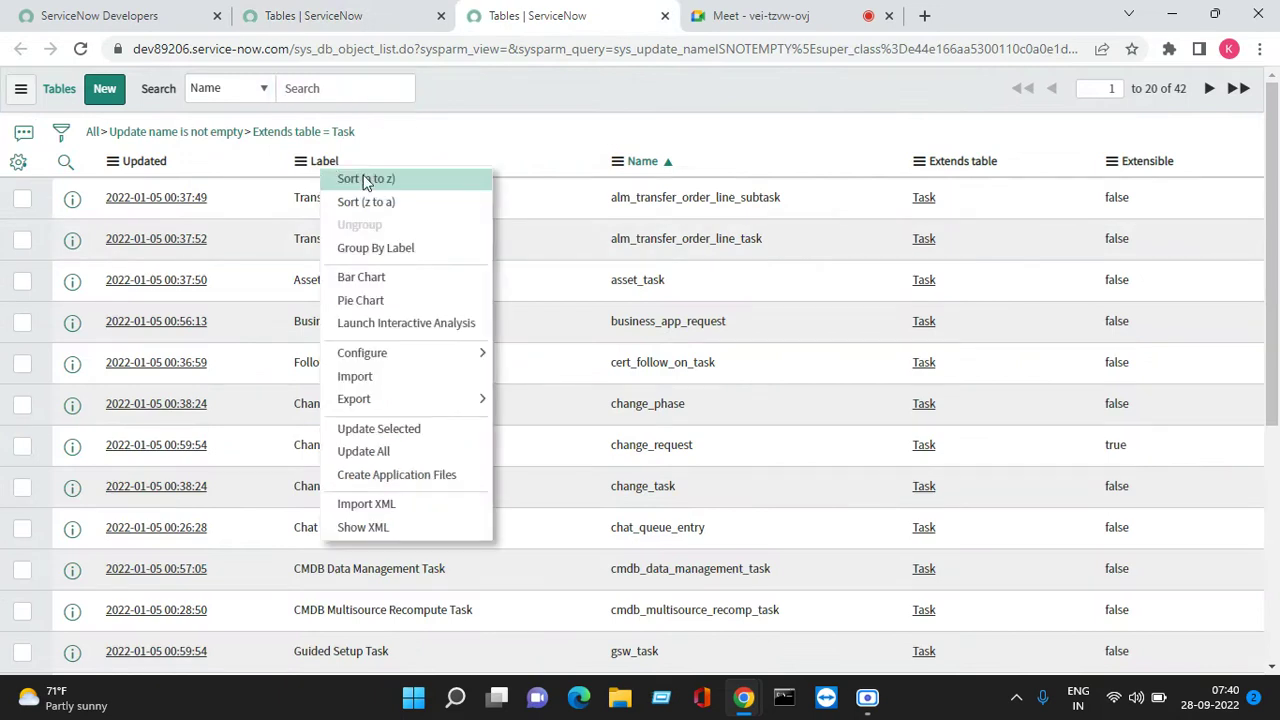
pyautogui.click(419, 181)
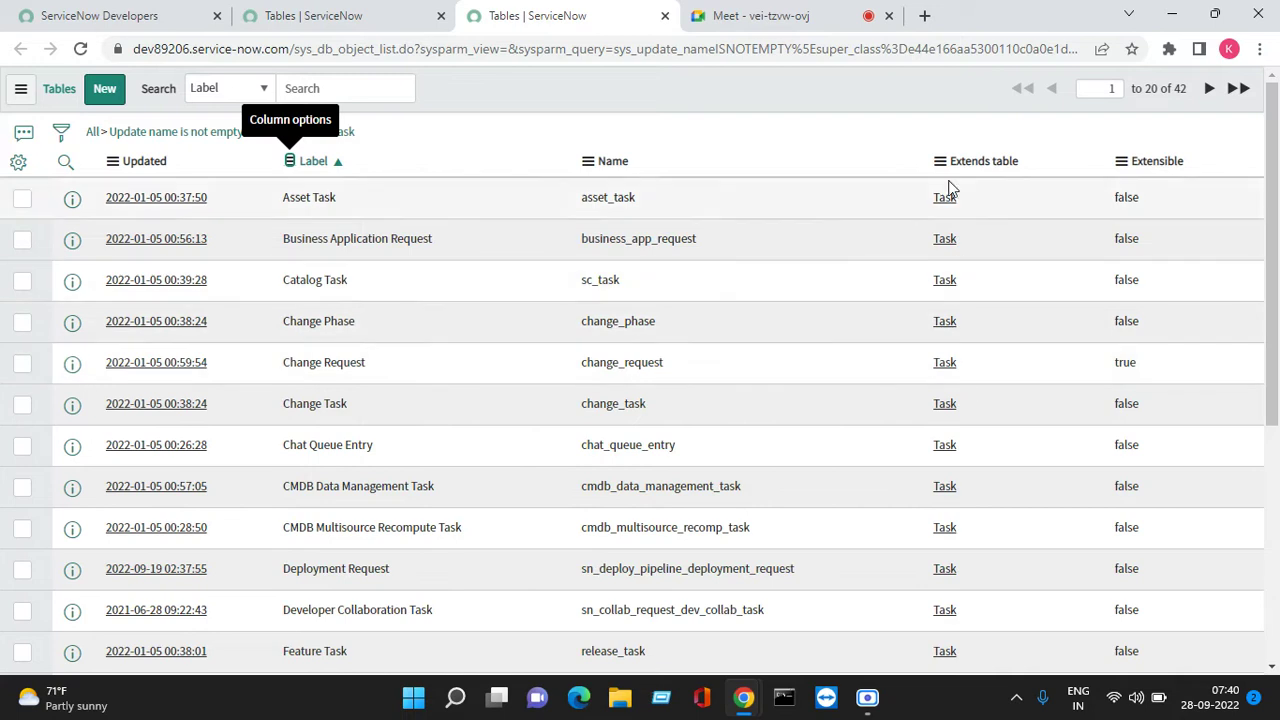
pyautogui.scroll(-5, 321, 483)
pyautogui.scroll(5, 470, 500)
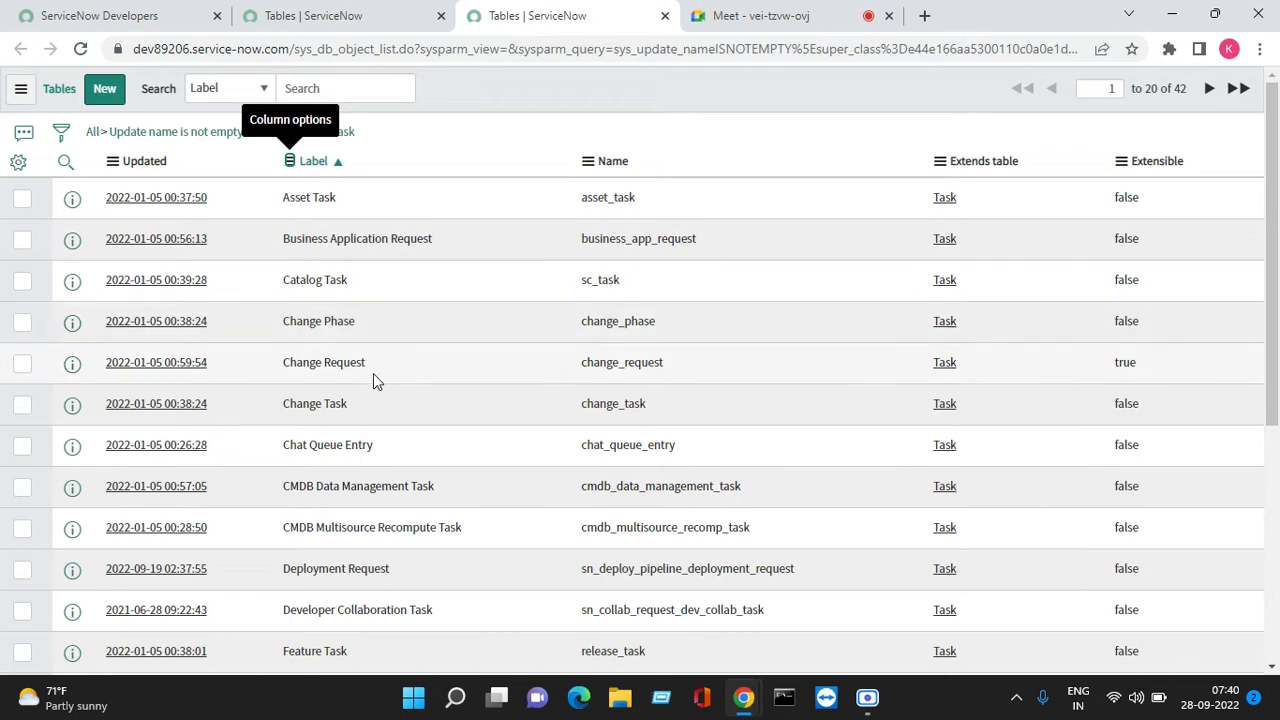
pyautogui.scroll(-3, 418, 507)
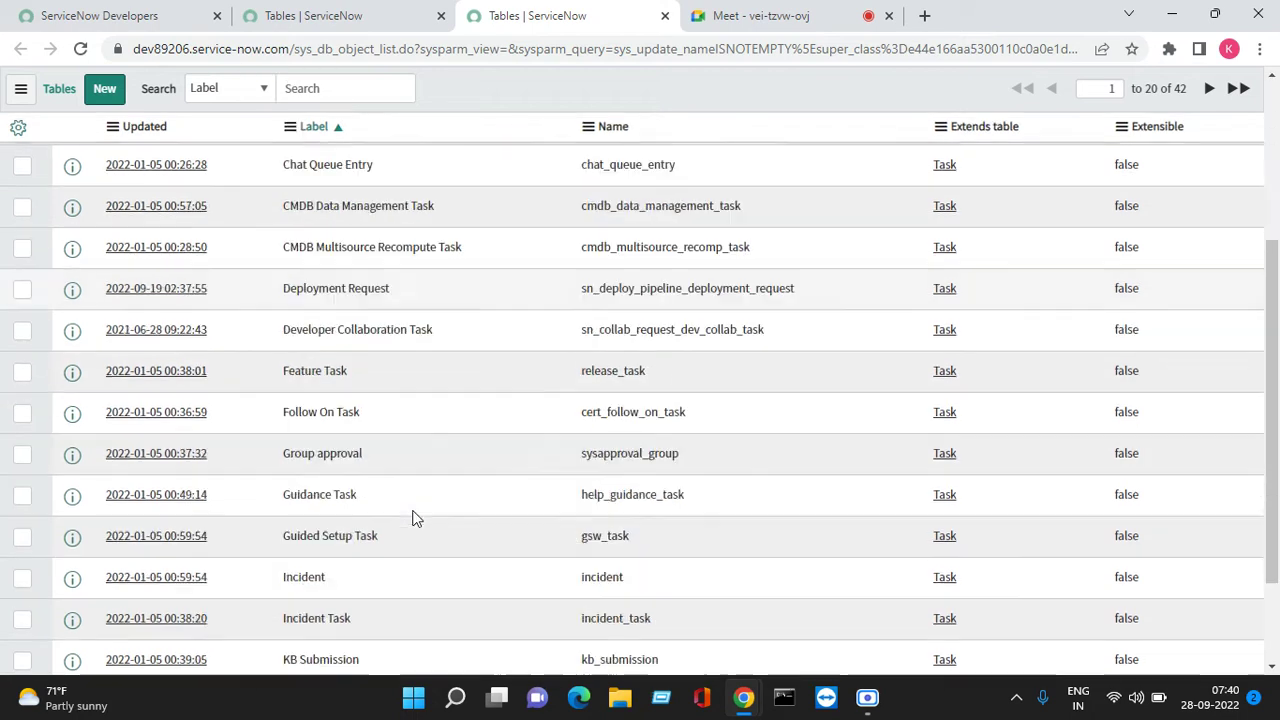
pyautogui.scroll(-2, 416, 518)
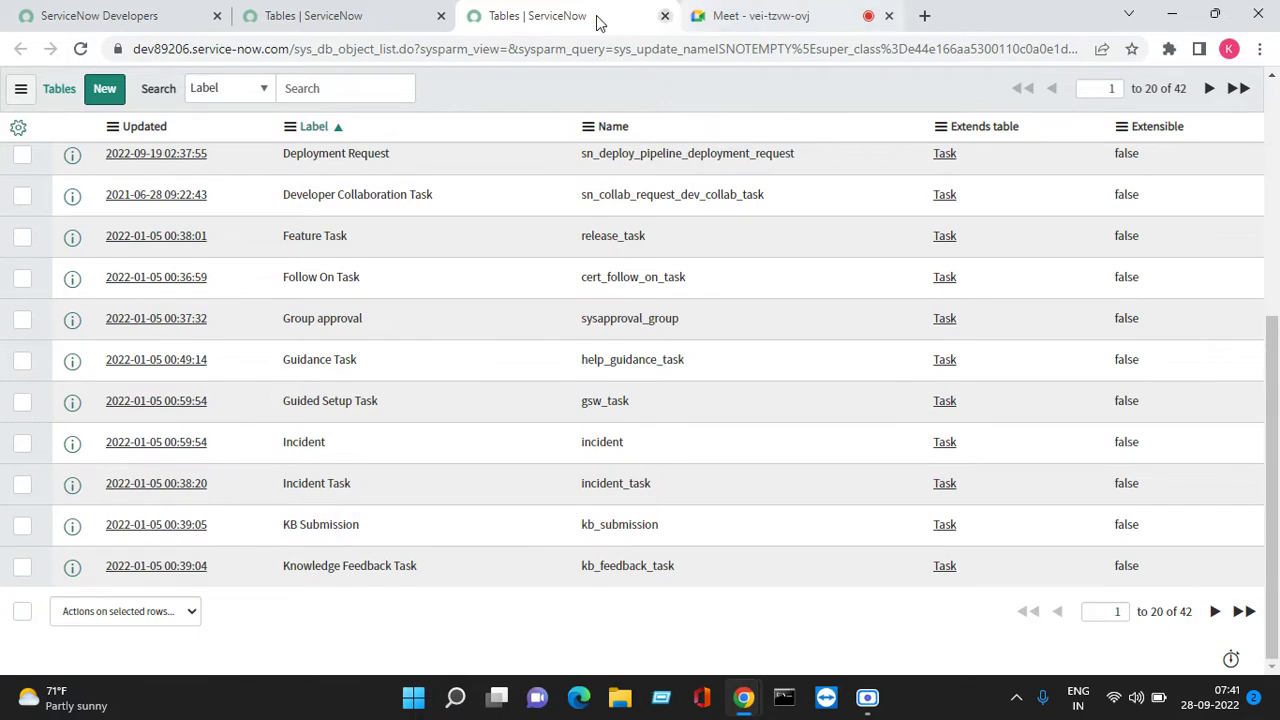
# Return to the grouped tables tab, open the active incidents list from the navigator history and open incident INC0009009.
pyautogui.click(386, 24)
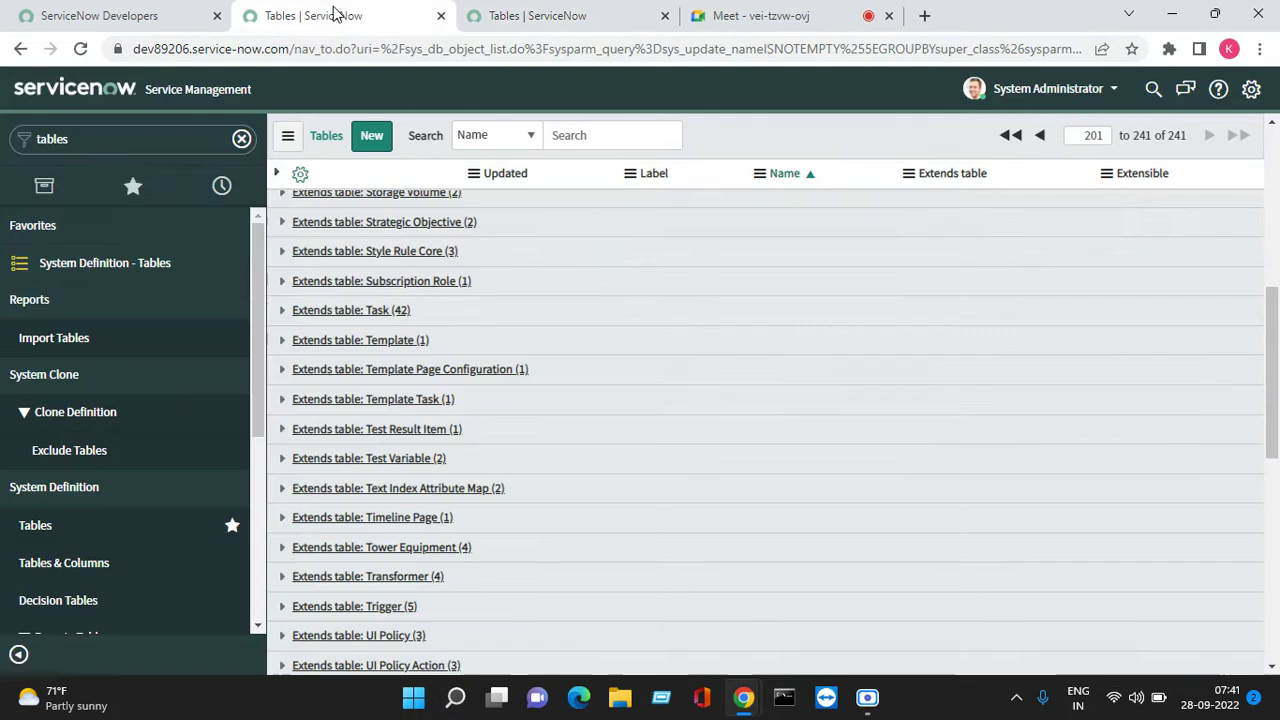
pyautogui.click(137, 193)
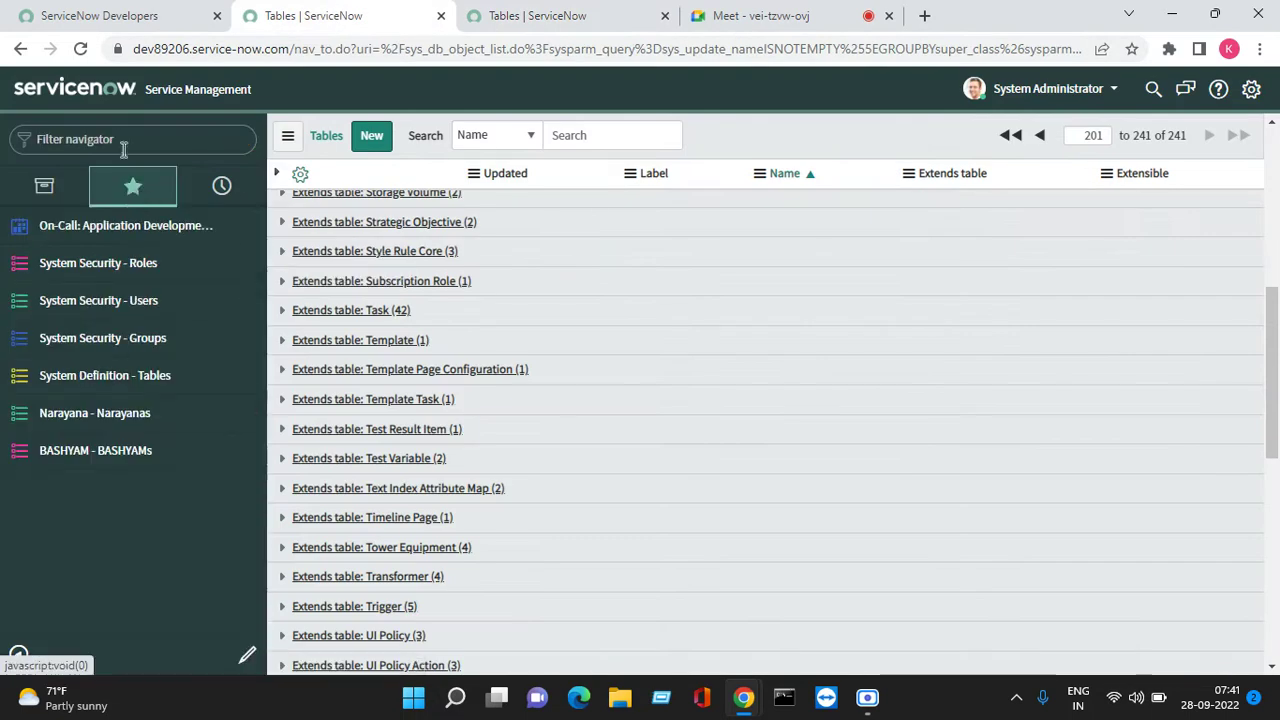
pyautogui.click(88, 145)
pyautogui.click(42, 186)
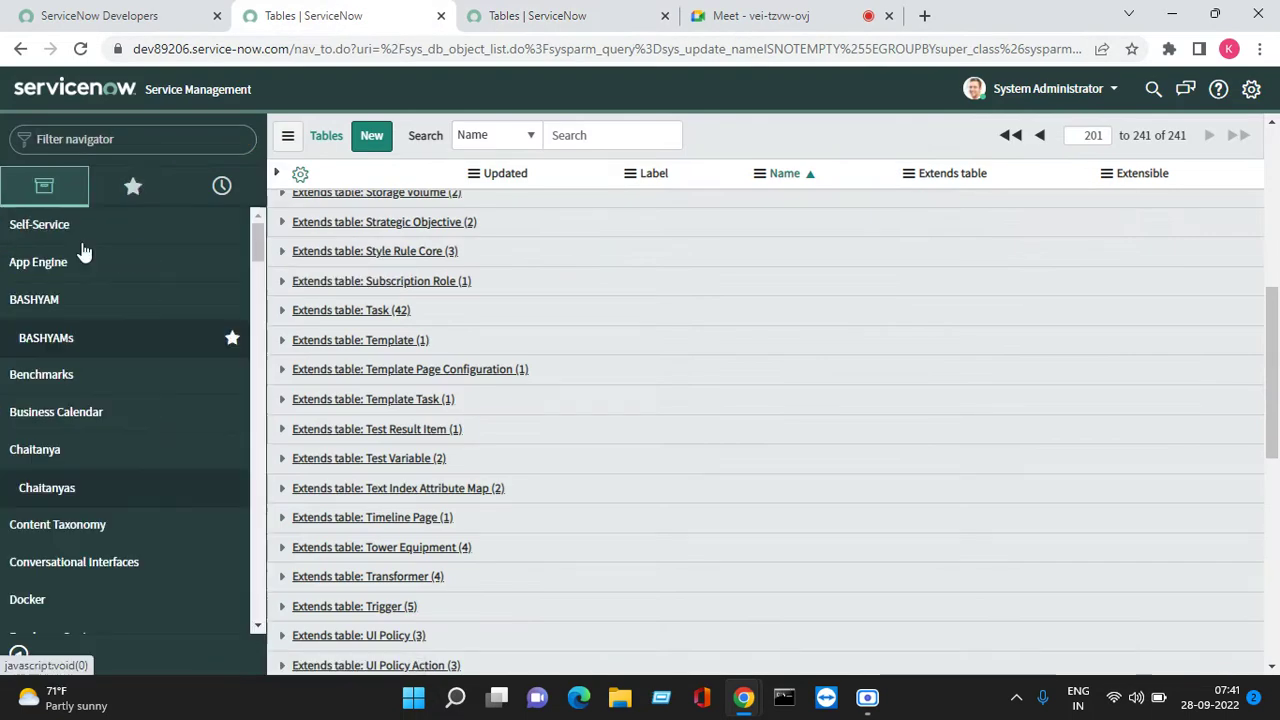
pyautogui.click(207, 199)
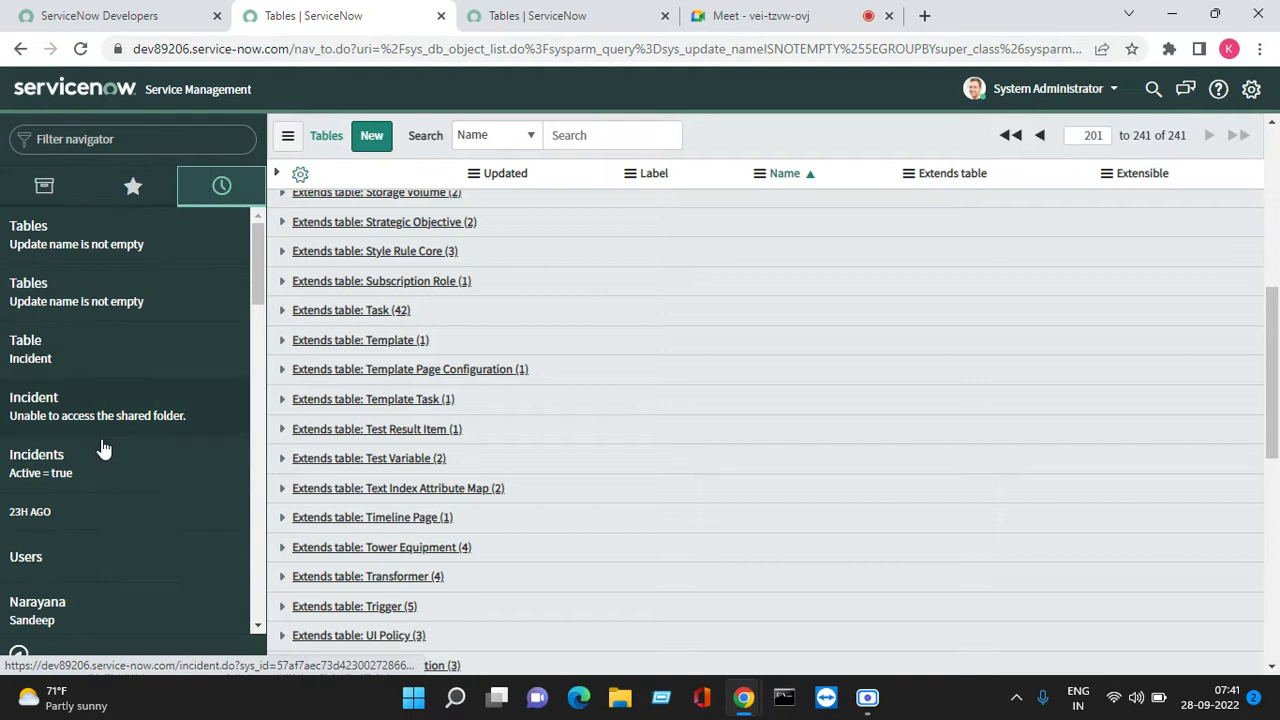
pyautogui.click(90, 480)
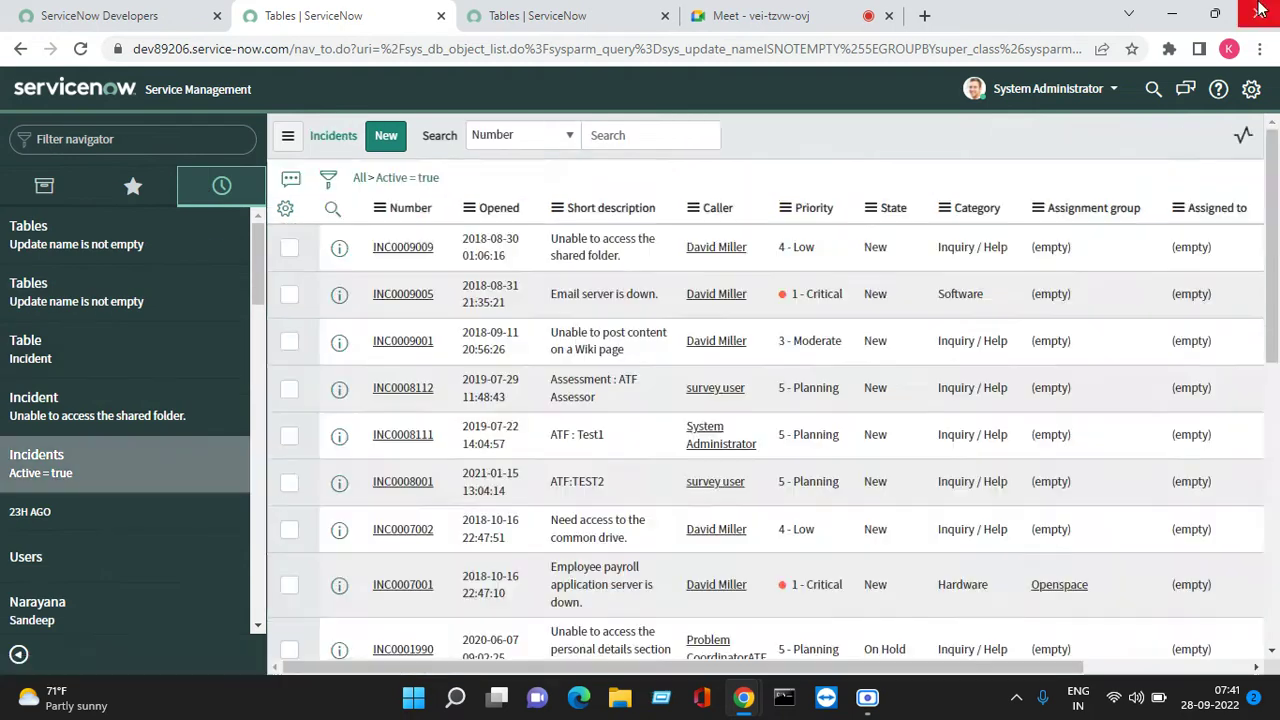
pyautogui.click(397, 252)
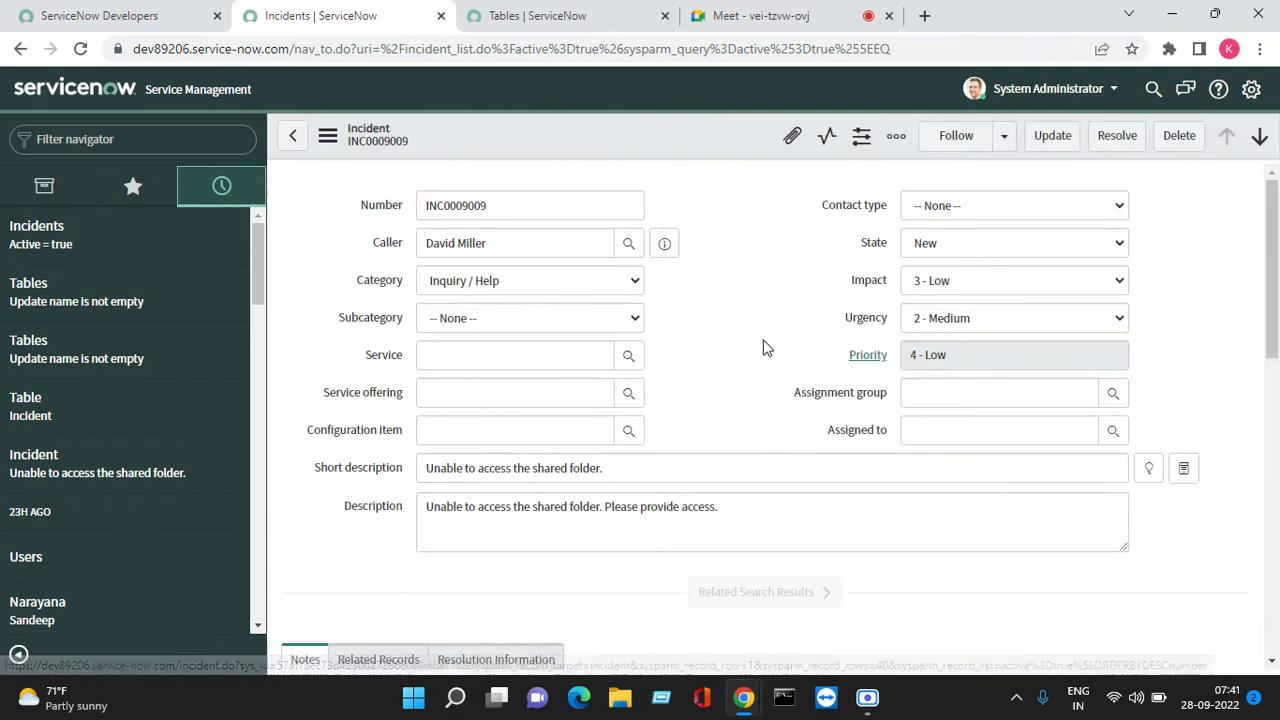
# Show the dictionary information of the Assignment group field, examine its table and field name, and close it.
pyautogui.rightClick(857, 393)
pyautogui.click(929, 476)
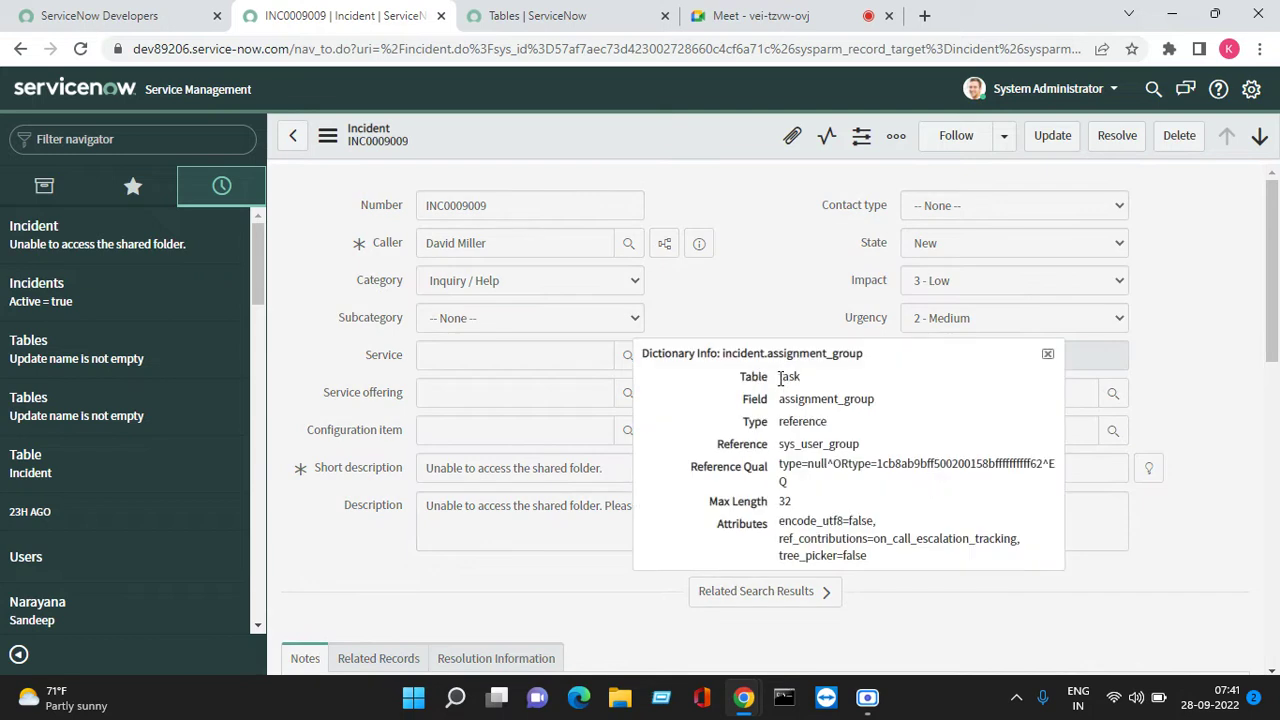
pyautogui.moveTo(778, 376); pyautogui.dragTo(806, 378)
pyautogui.moveTo(876, 399); pyautogui.dragTo(786, 403)
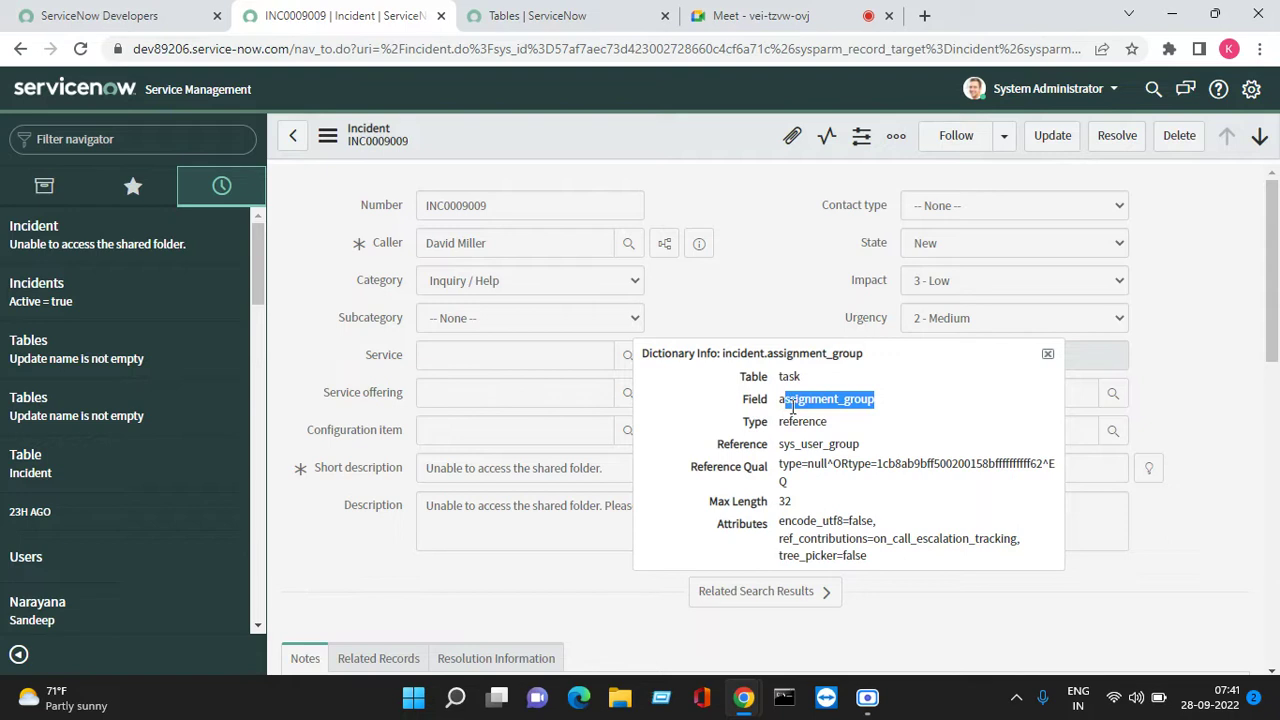
pyautogui.click(1048, 356)
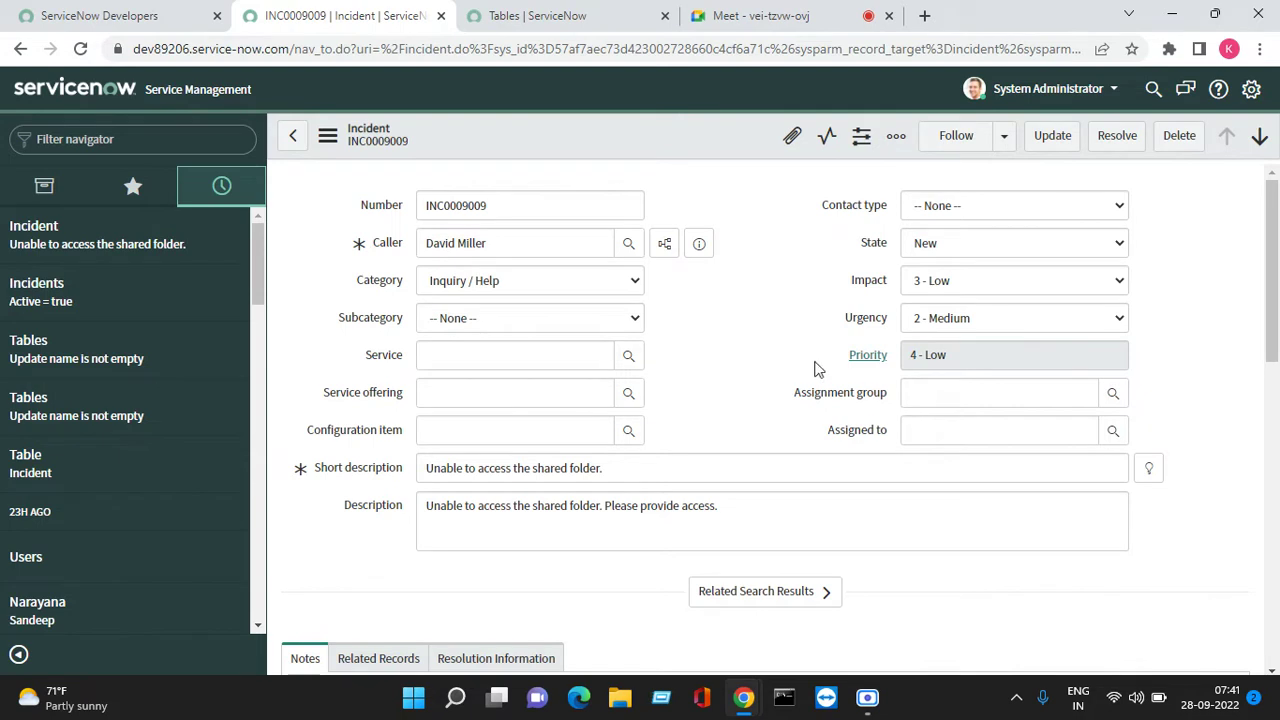
# Open the dictionary entry of the incident's Assignment group field, make it Mandatory and update the entry.
pyautogui.rightClick(862, 395)
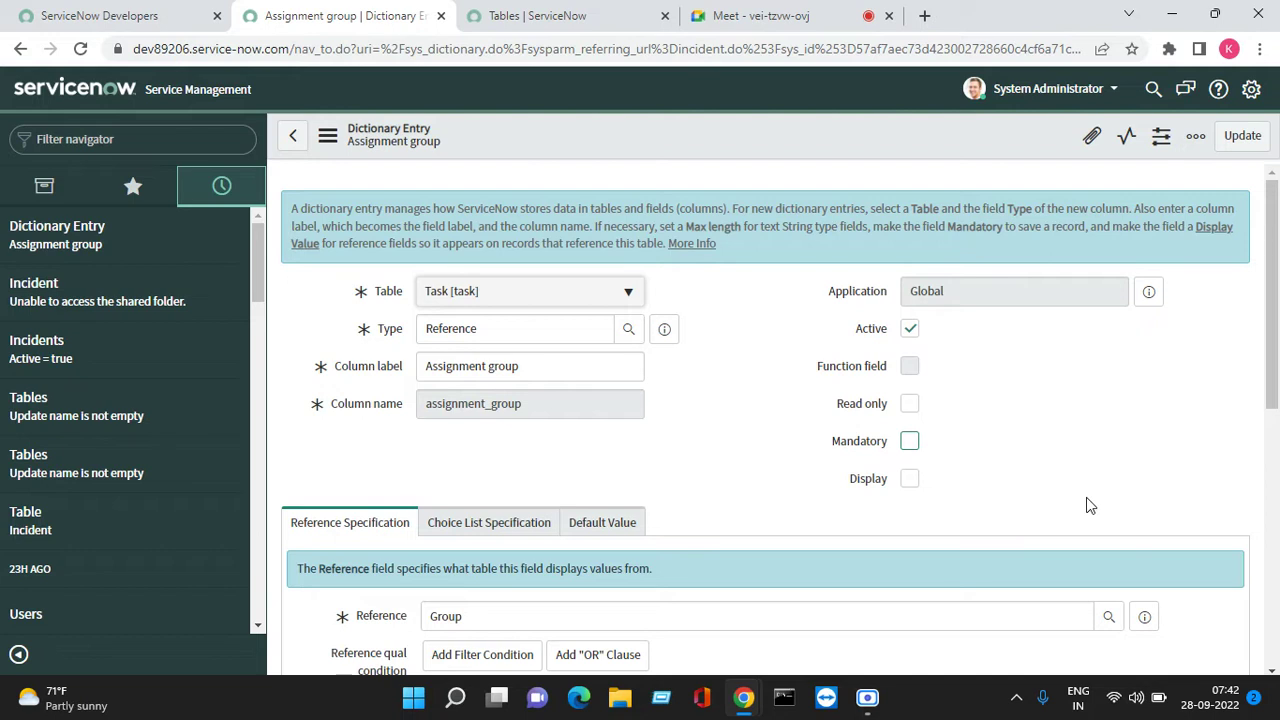
pyautogui.click(914, 444)
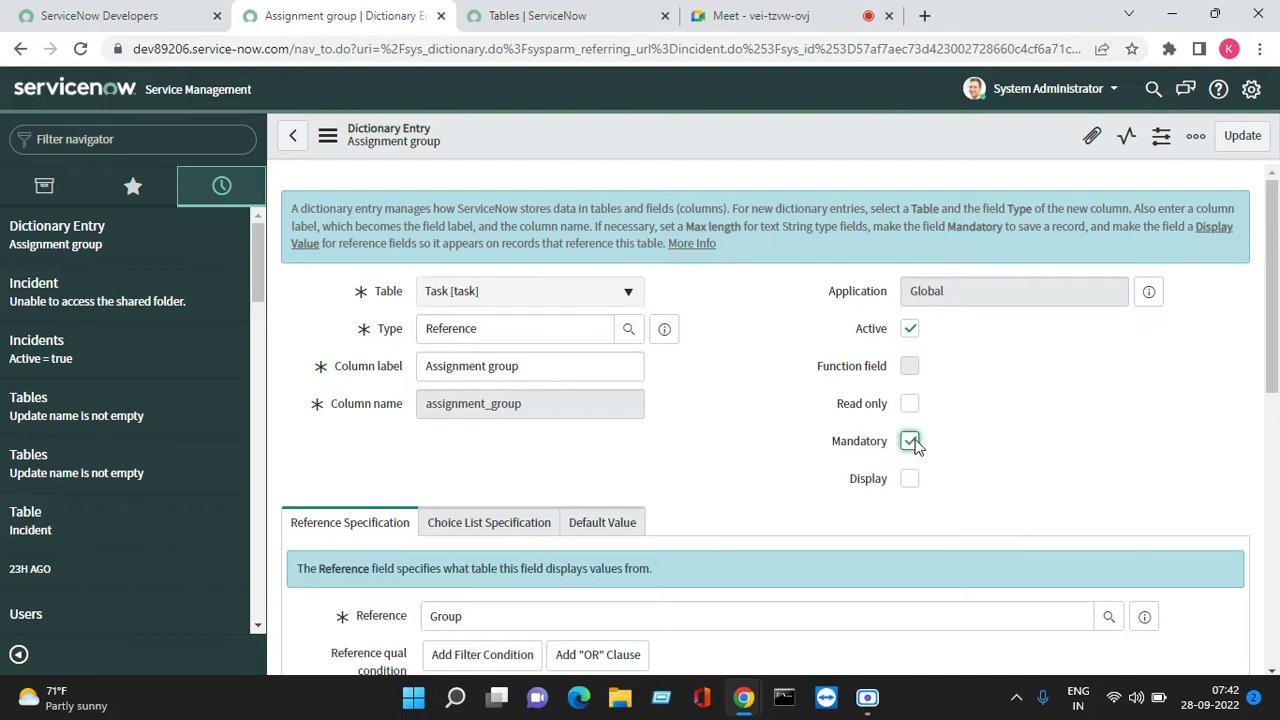
pyautogui.click(1232, 135)
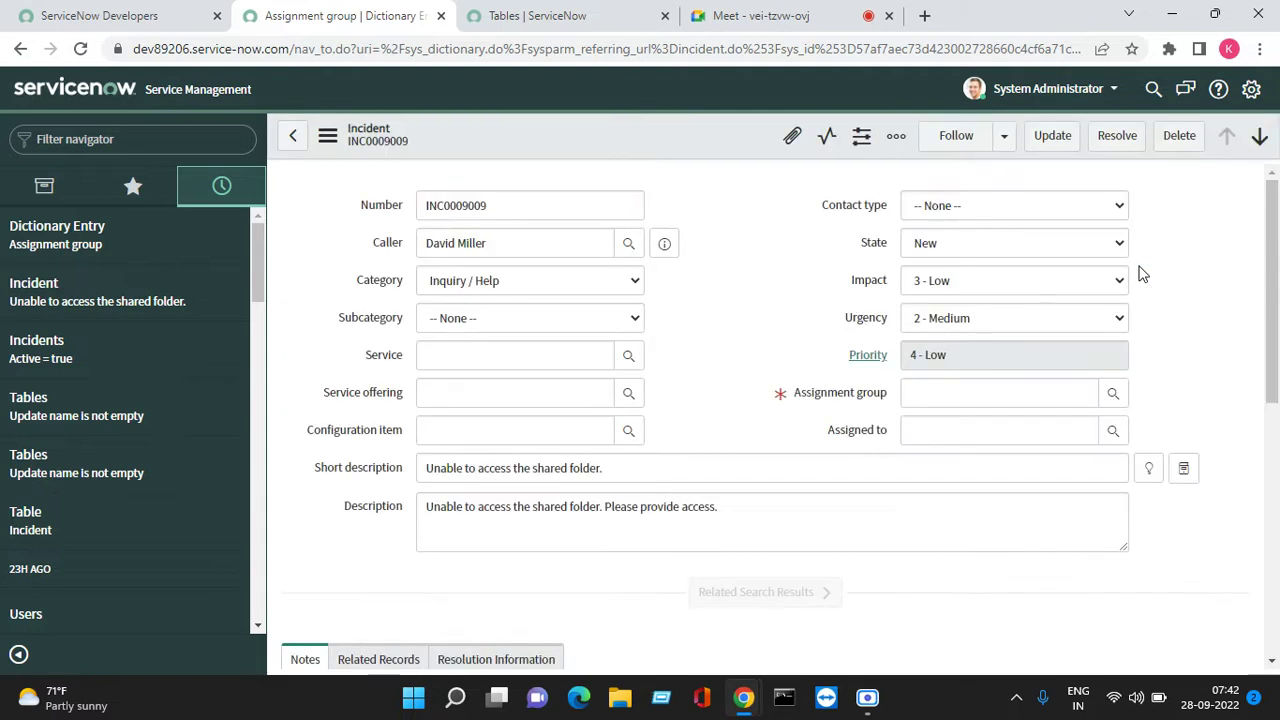
# Open the list of open problems in a new browser tab, open problem PRB0007601 and close the Tables tab.
pyautogui.click(115, 139)
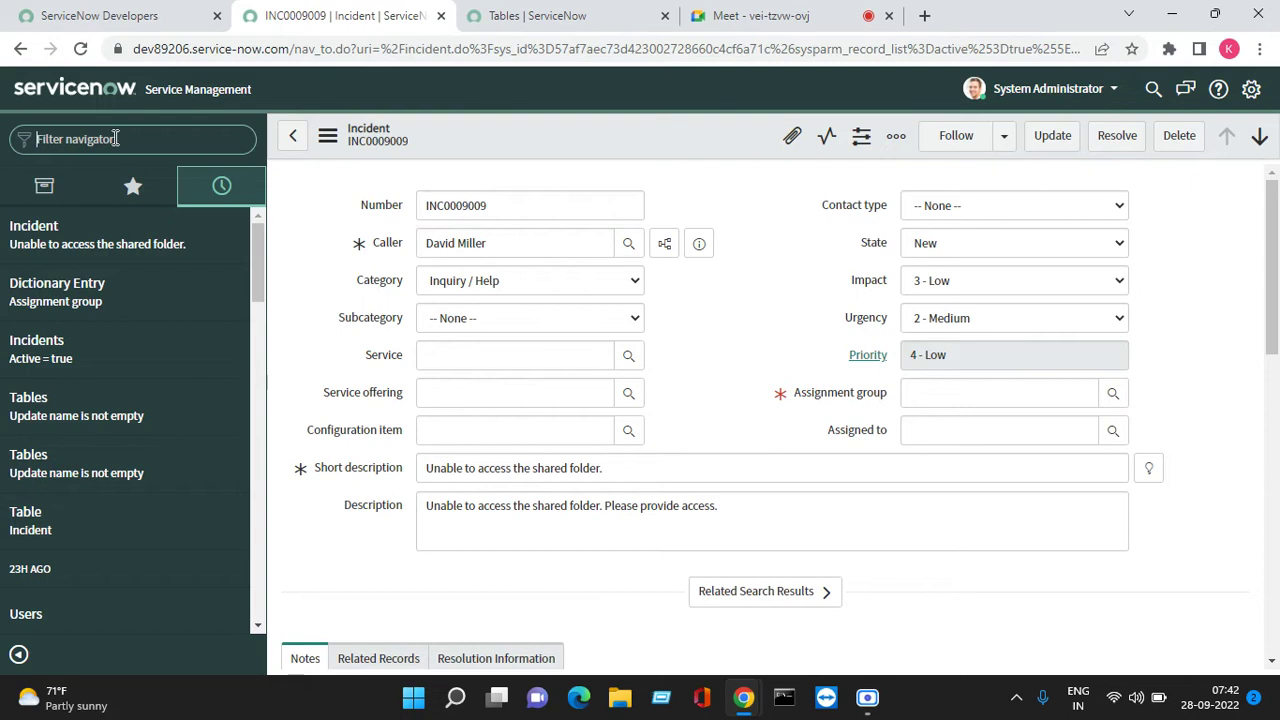
pyautogui.write('proble')
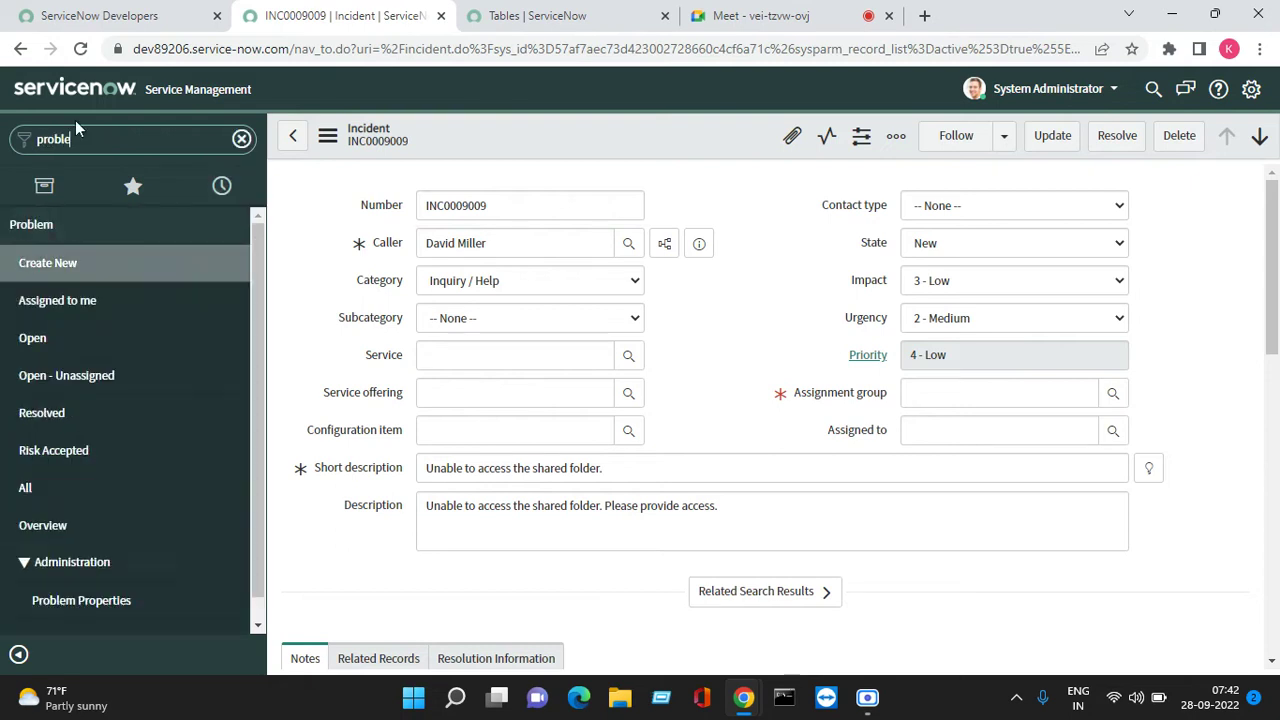
pyautogui.rightClick(45, 338)
pyautogui.click(90, 354)
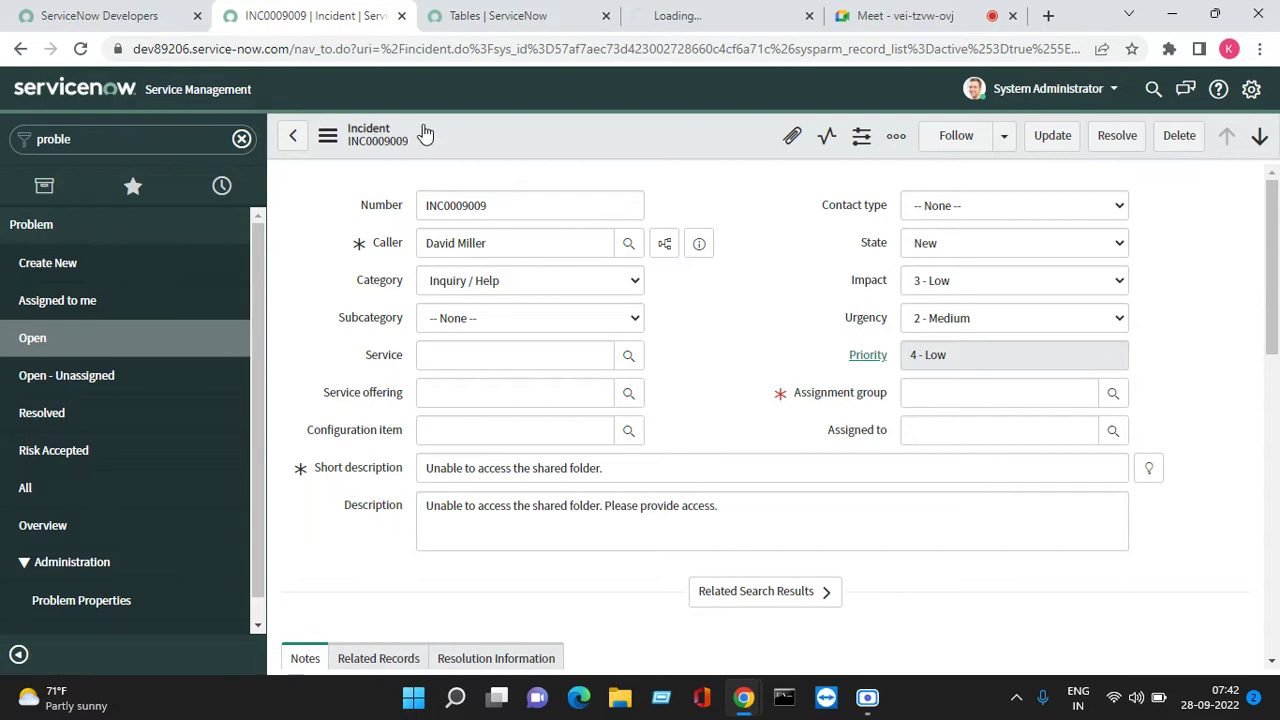
pyautogui.click(700, 12)
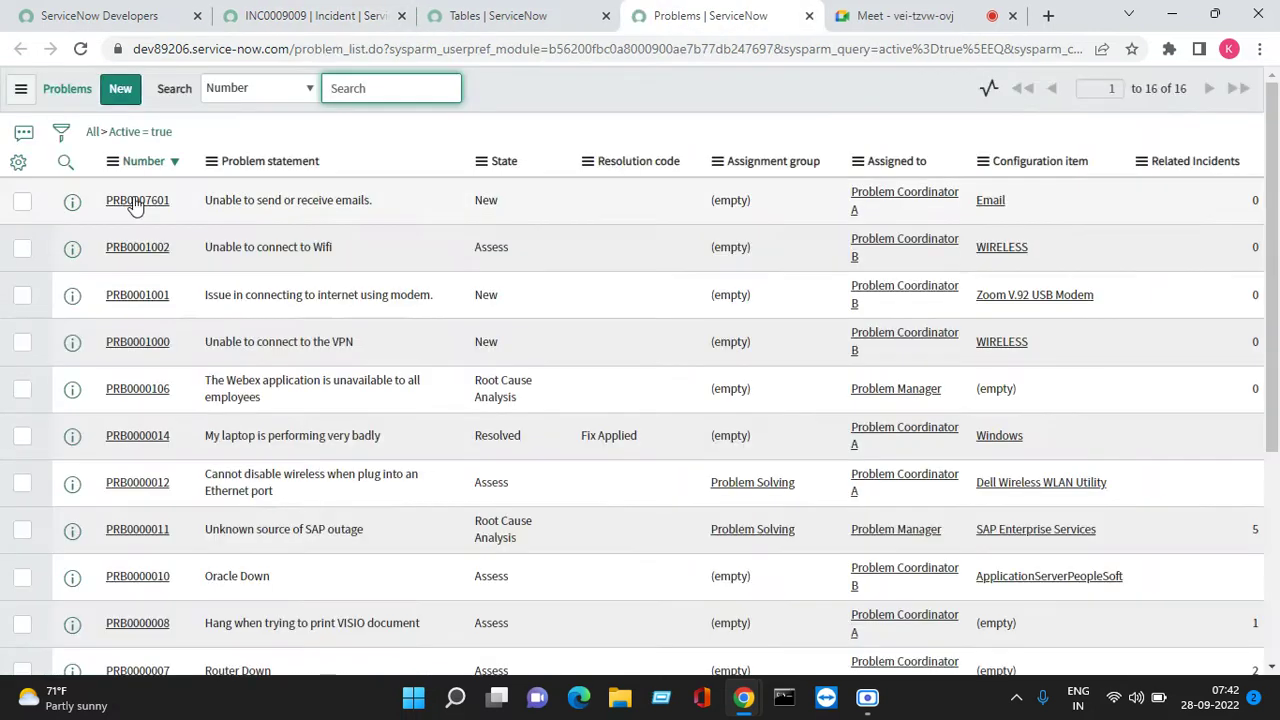
pyautogui.click(136, 203)
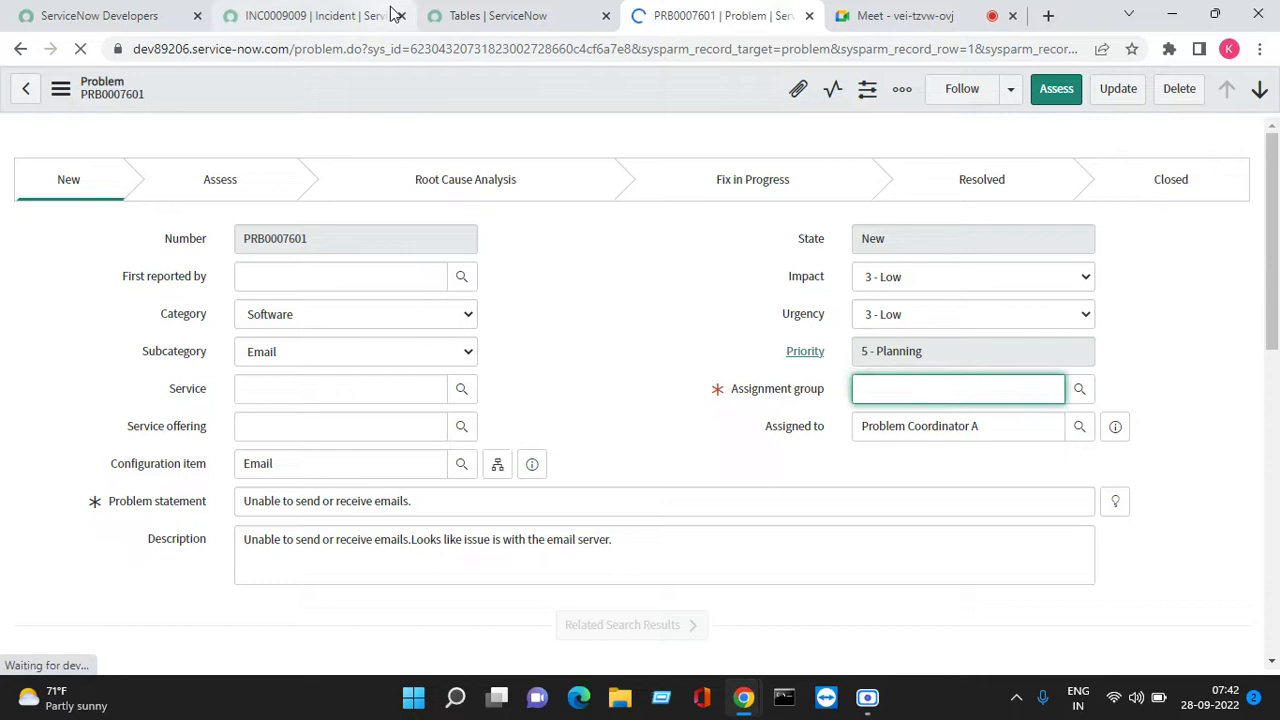
pyautogui.click(500, 10)
pyautogui.click(605, 15)
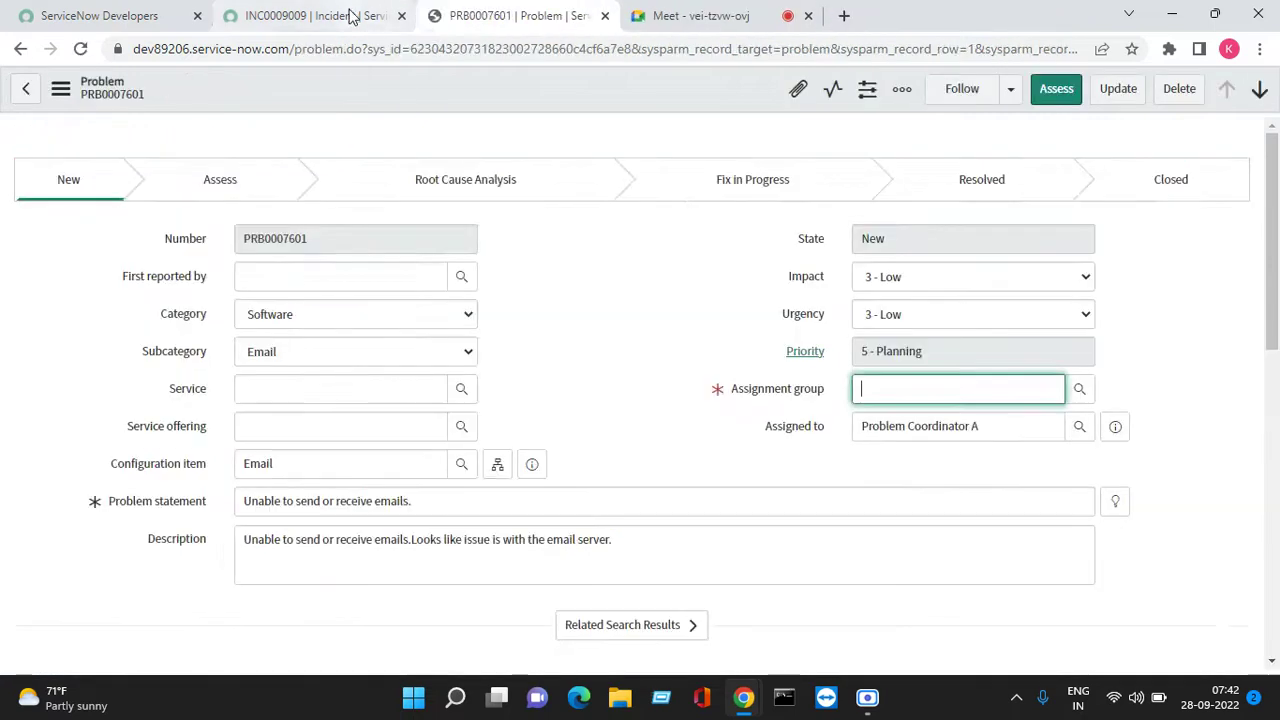
# Show the dictionary information of the problem's Assignment group field, examine its table, and compare the field with the one on the incident.
pyautogui.click(350, 15)
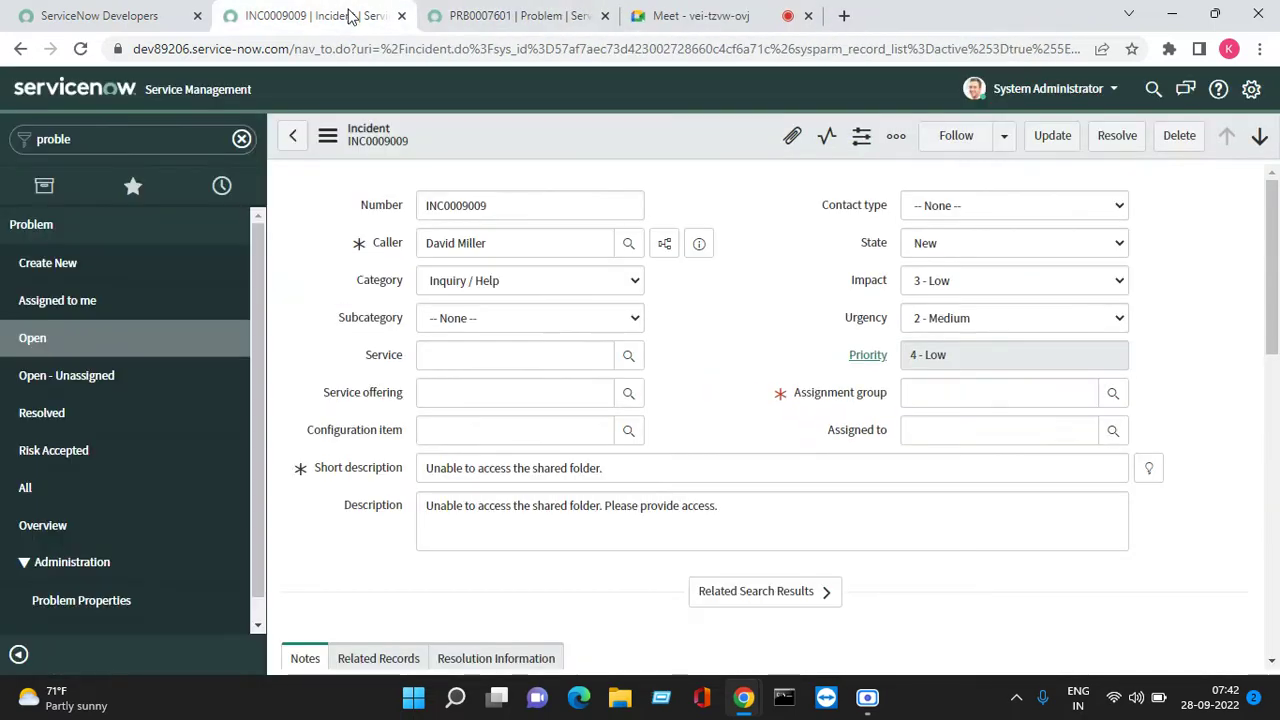
pyautogui.click(527, 20)
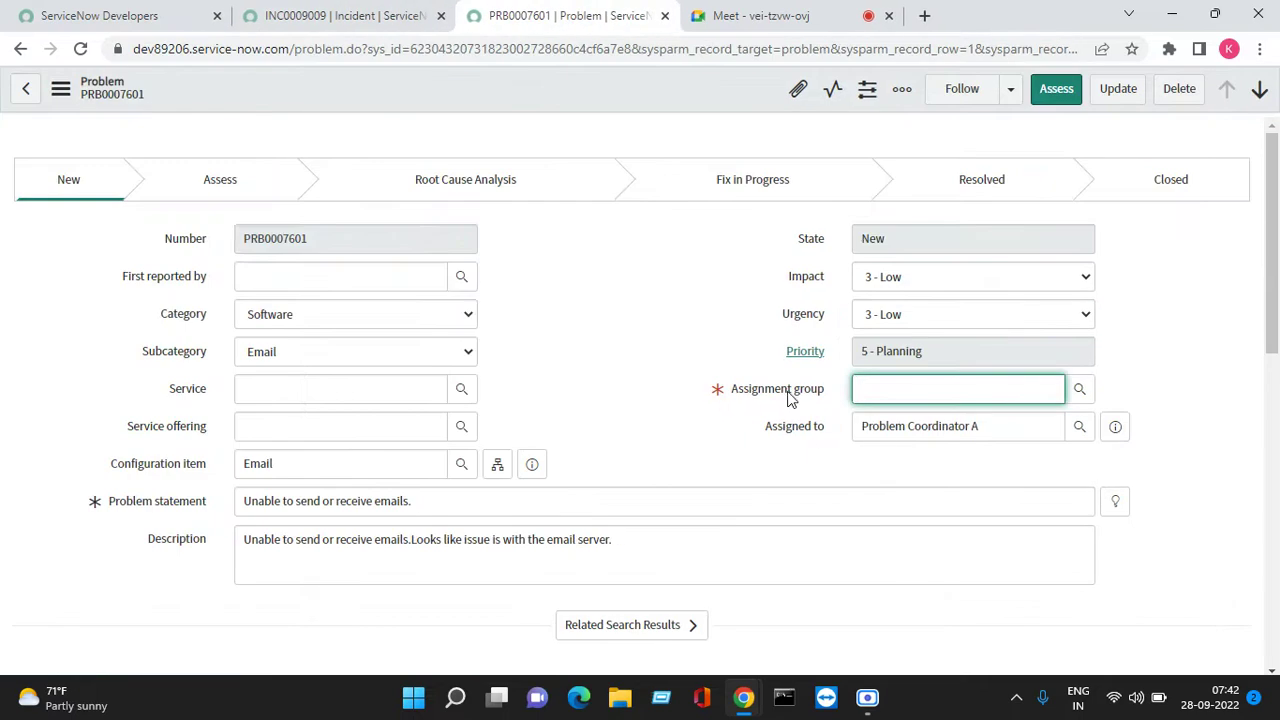
pyautogui.rightClick(792, 396)
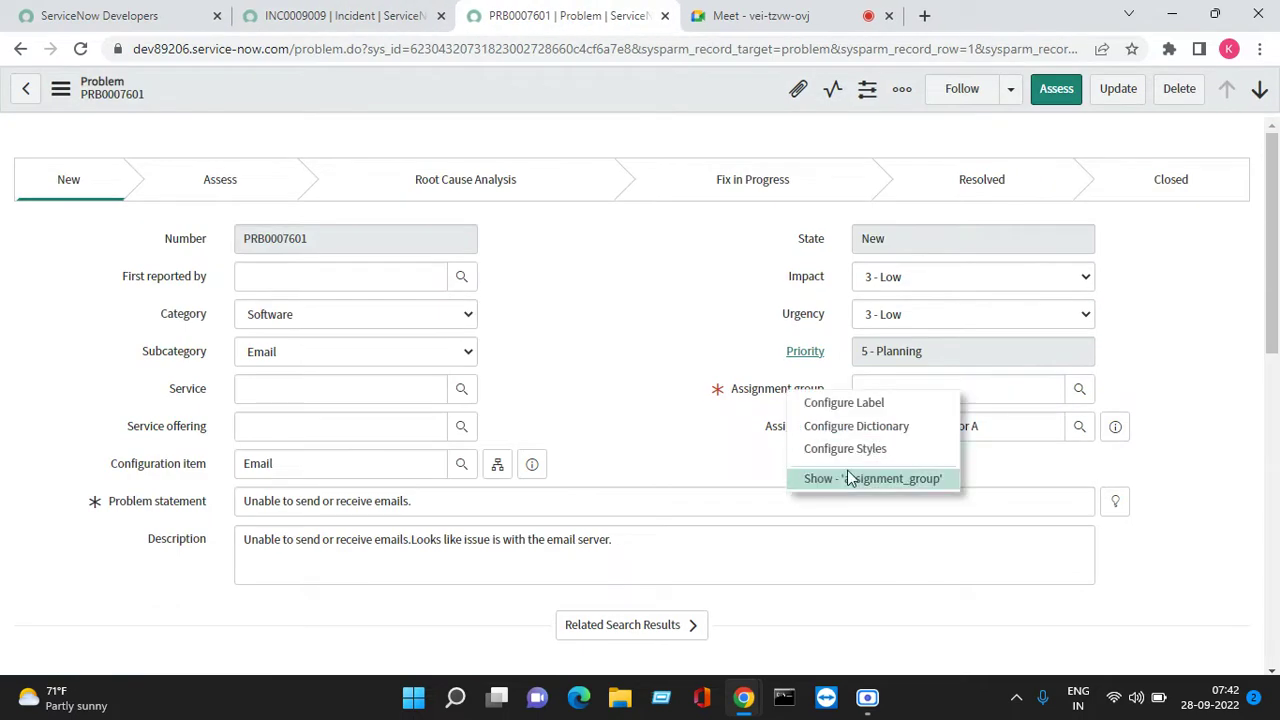
pyautogui.click(847, 478)
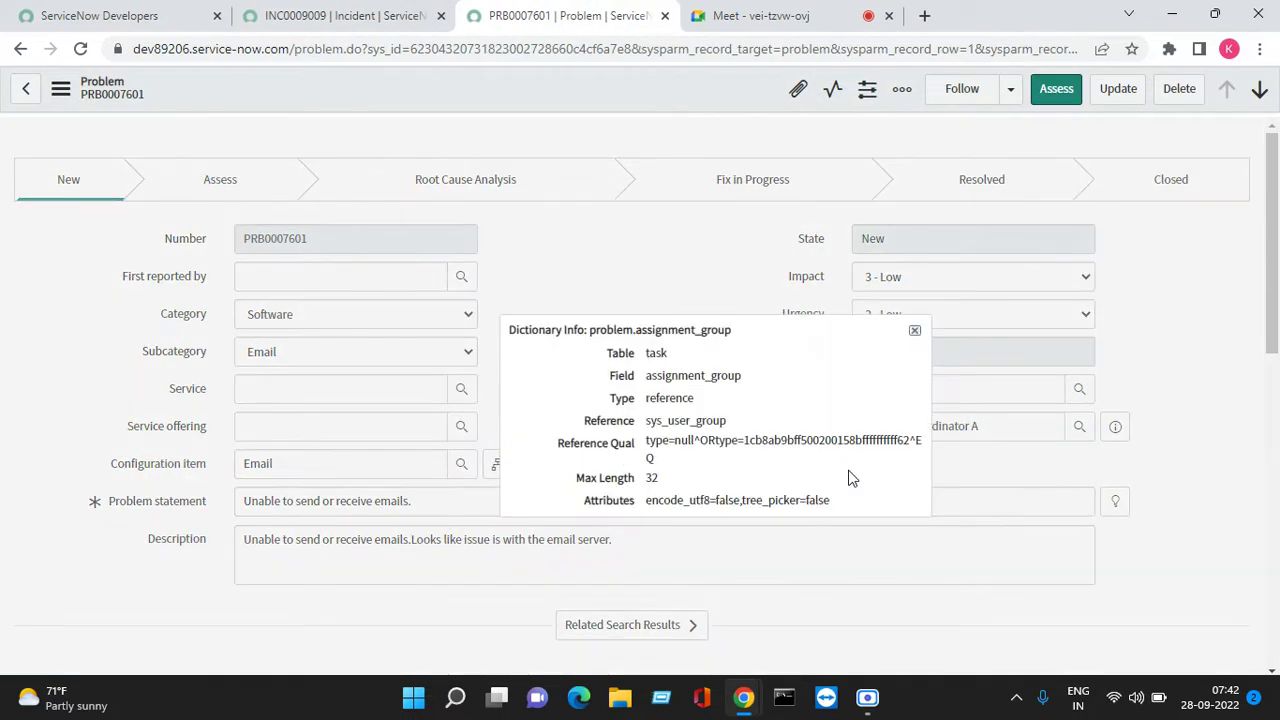
pyautogui.doubleClick(664, 355)
pyautogui.click(914, 332)
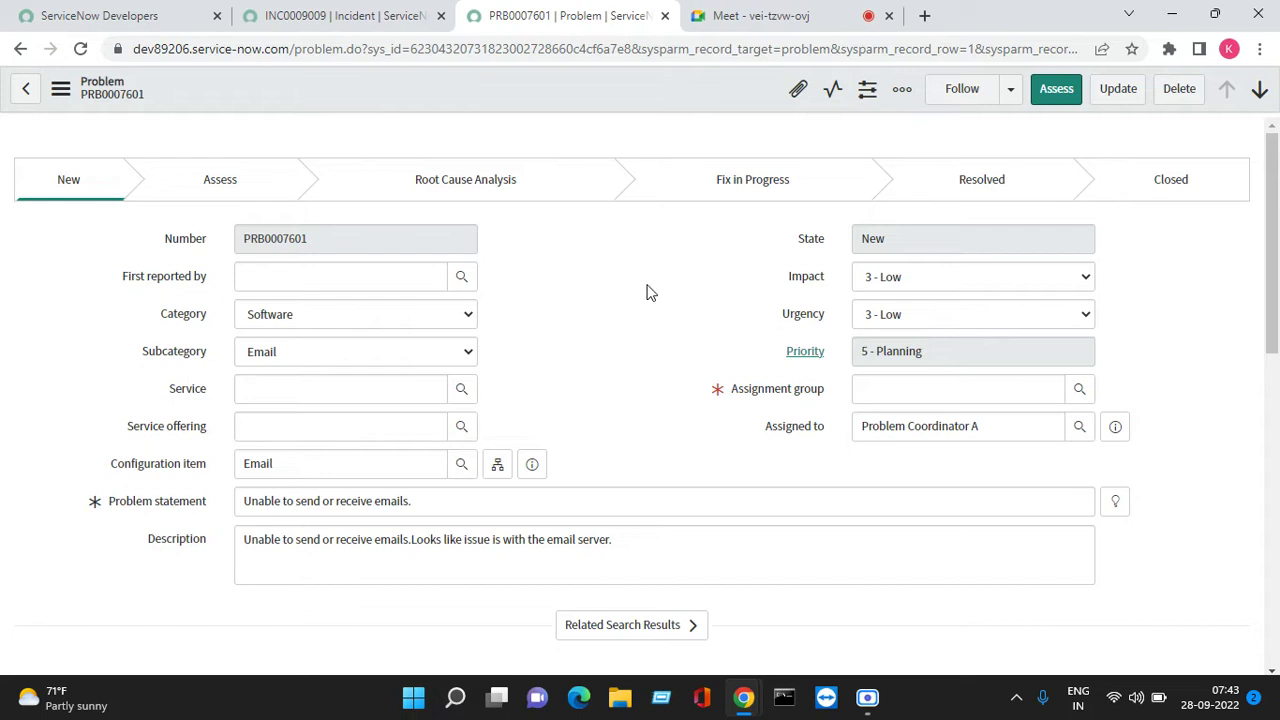
pyautogui.click(345, 16)
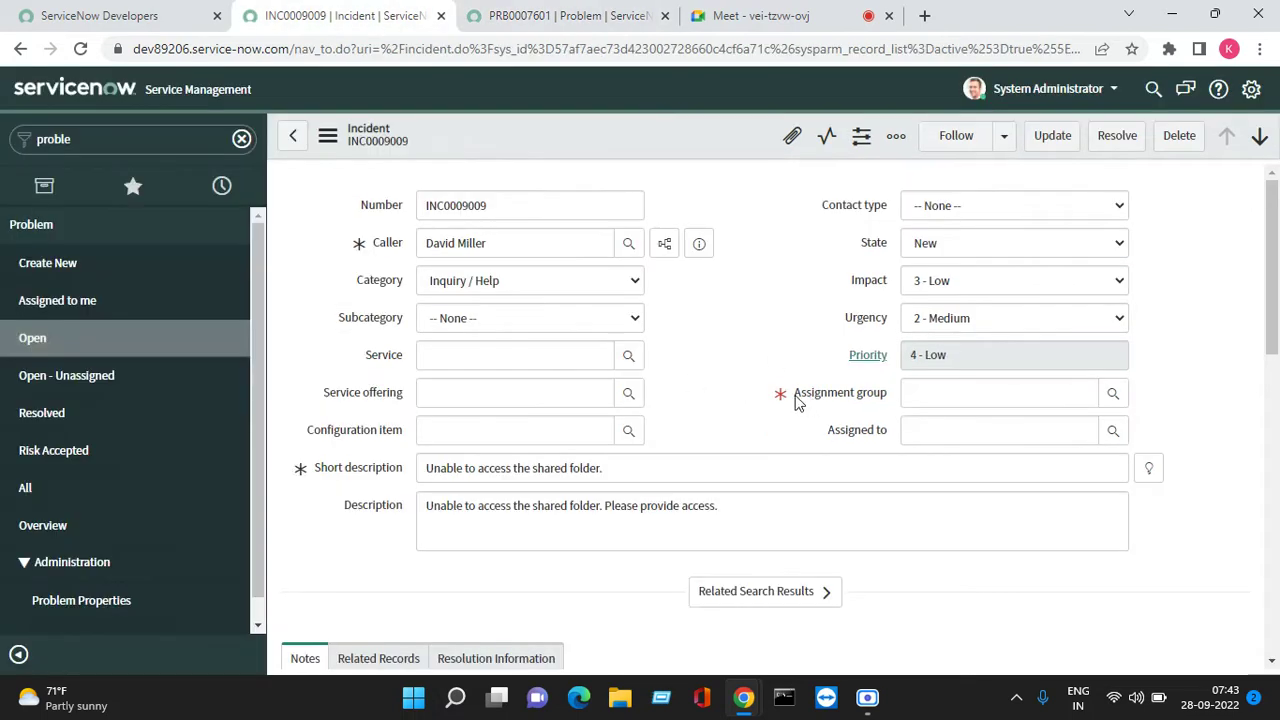
pyautogui.moveTo(797, 400); pyautogui.dragTo(867, 400)
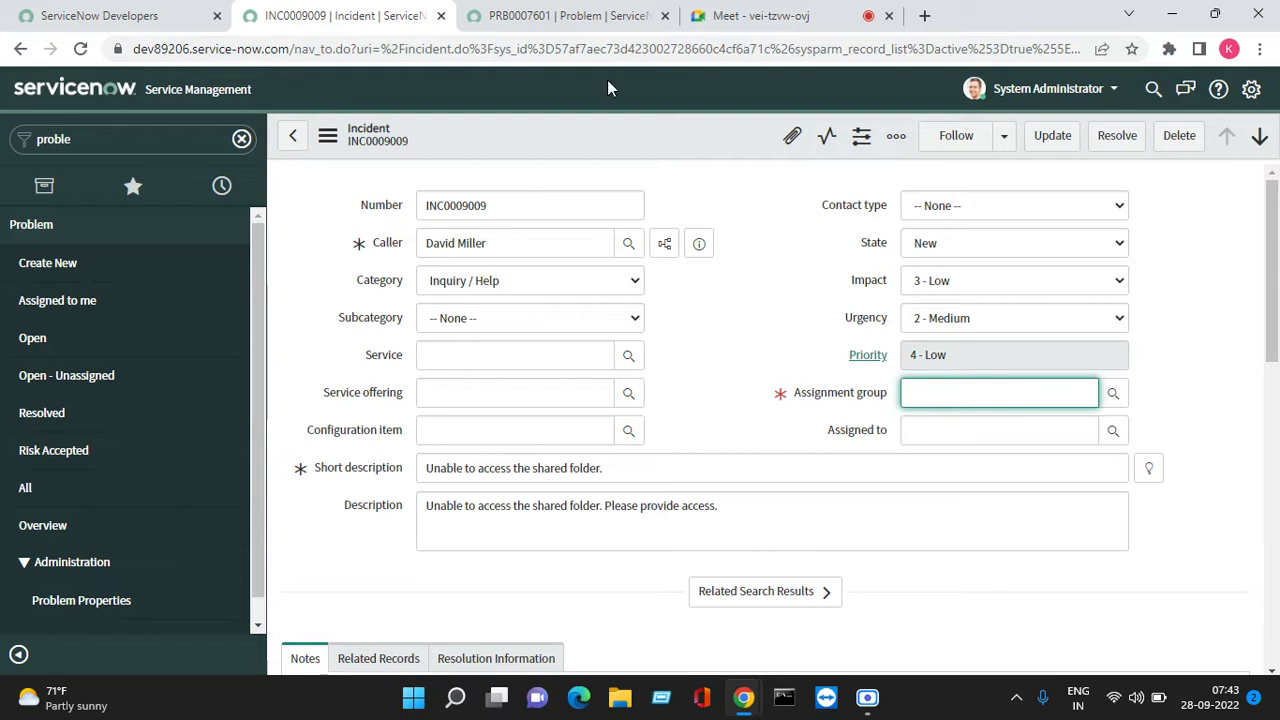
# From problem PRB0007601, open the dictionary entry of Assignment group, clear its Mandatory option and update the entry.
pyautogui.hotkey('ctrl', 'Tab')
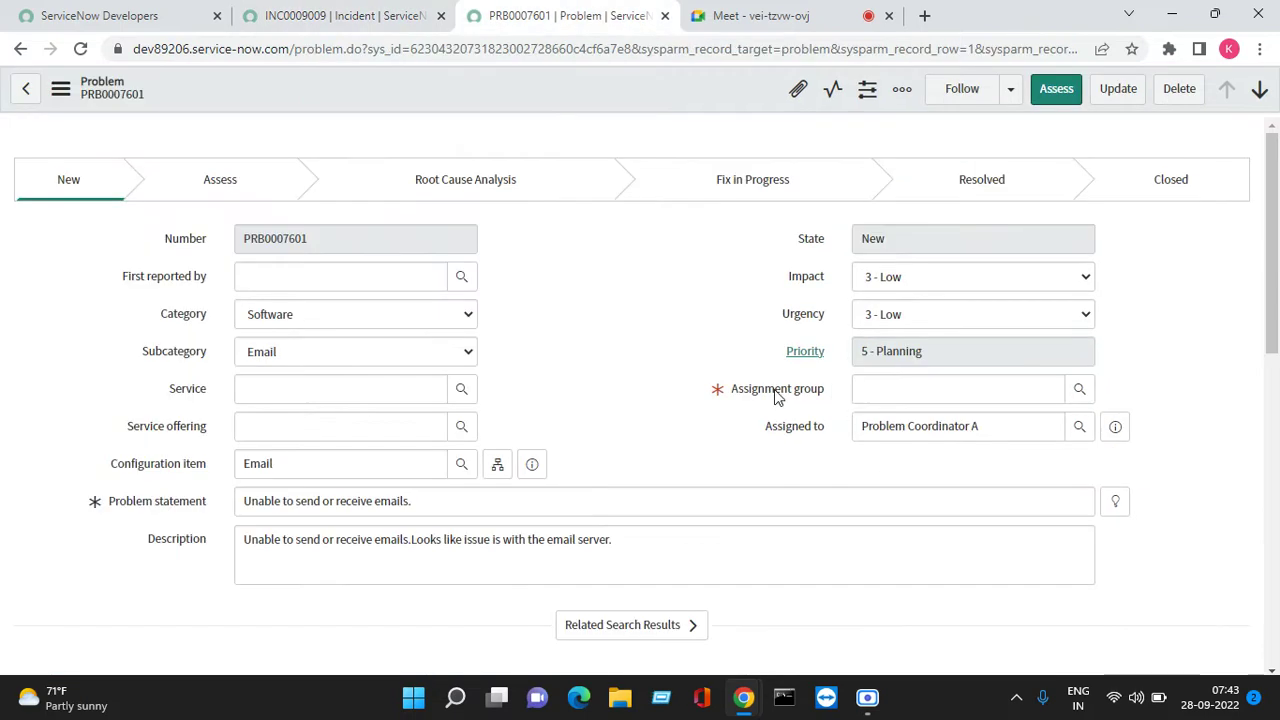
pyautogui.rightClick(776, 394)
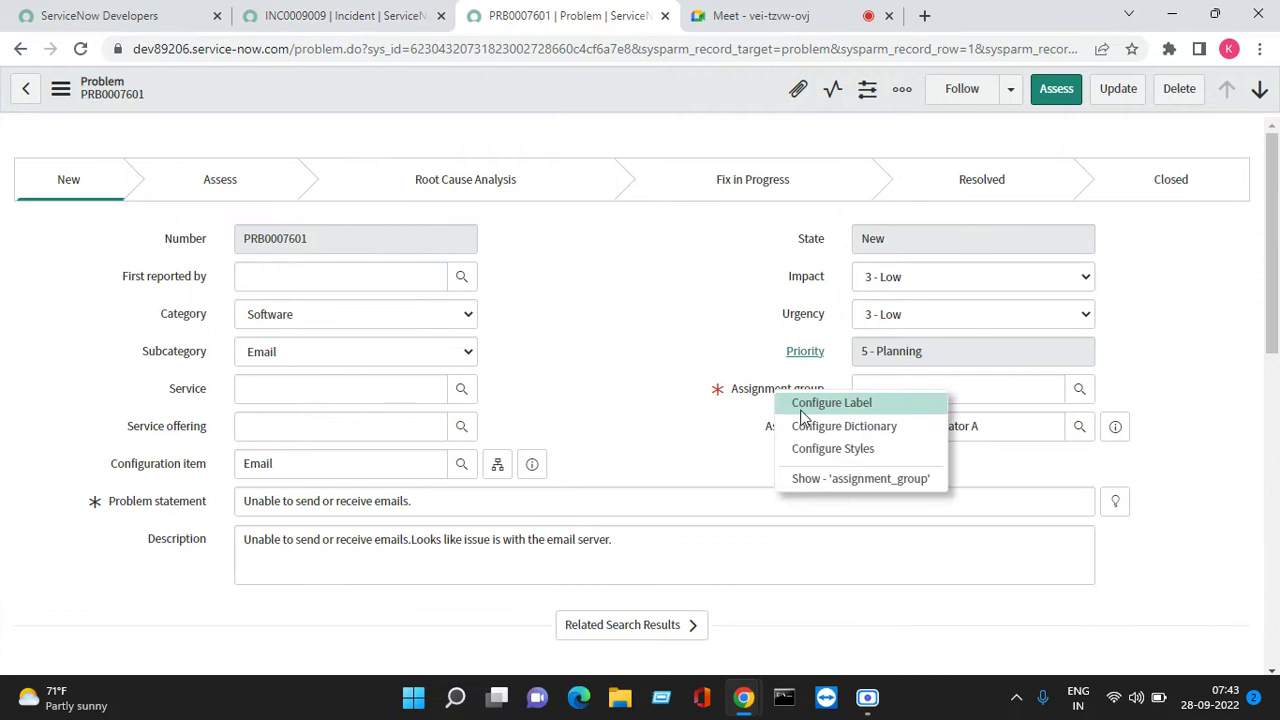
pyautogui.click(826, 434)
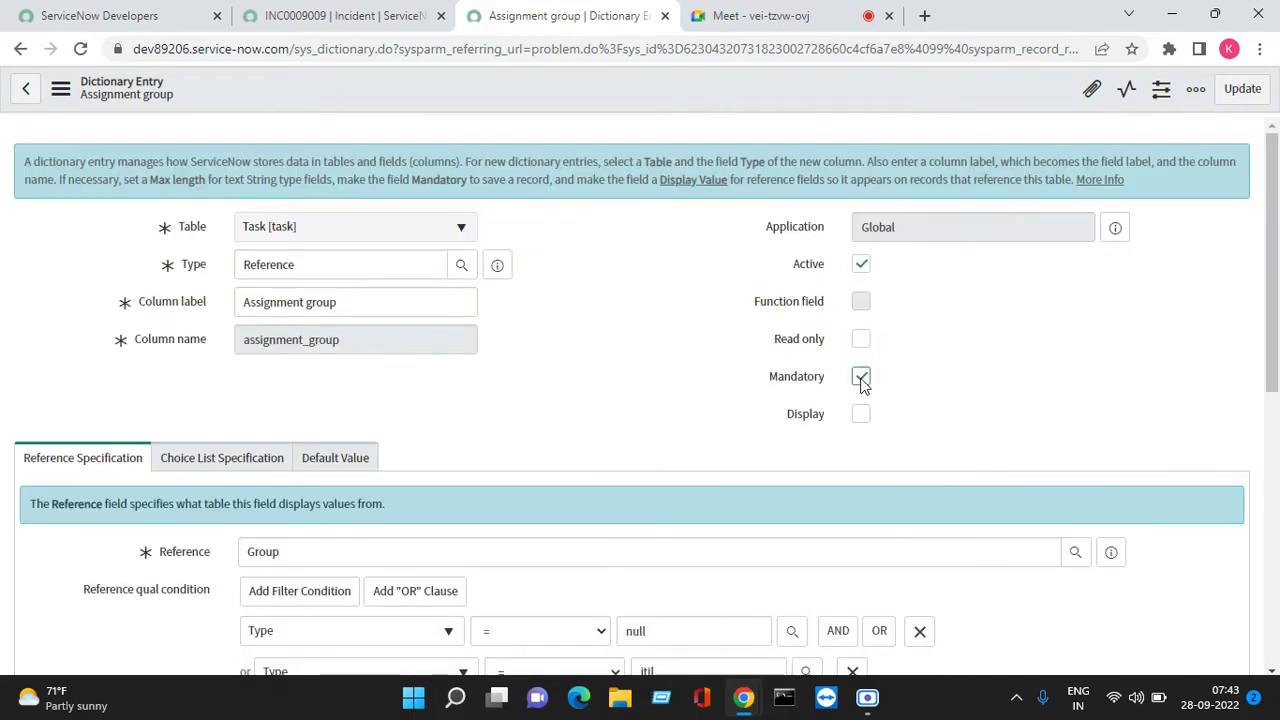
pyautogui.click(861, 378)
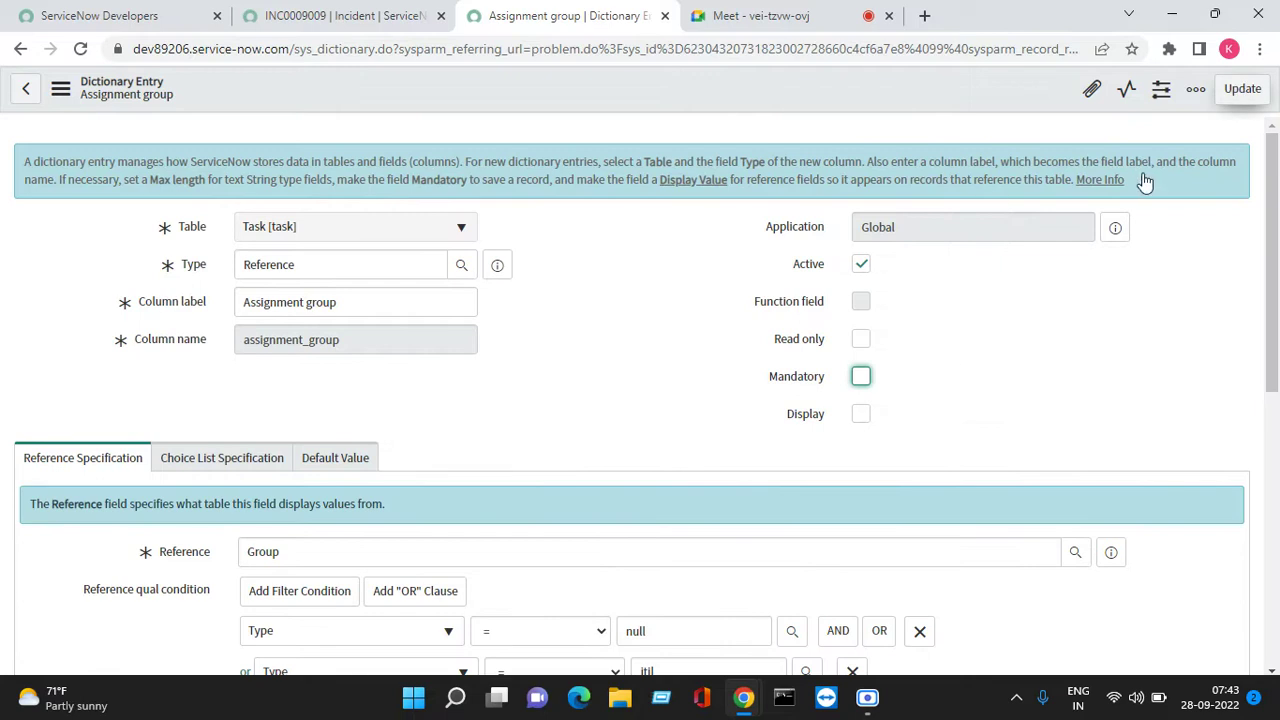
pyautogui.click(1246, 96)
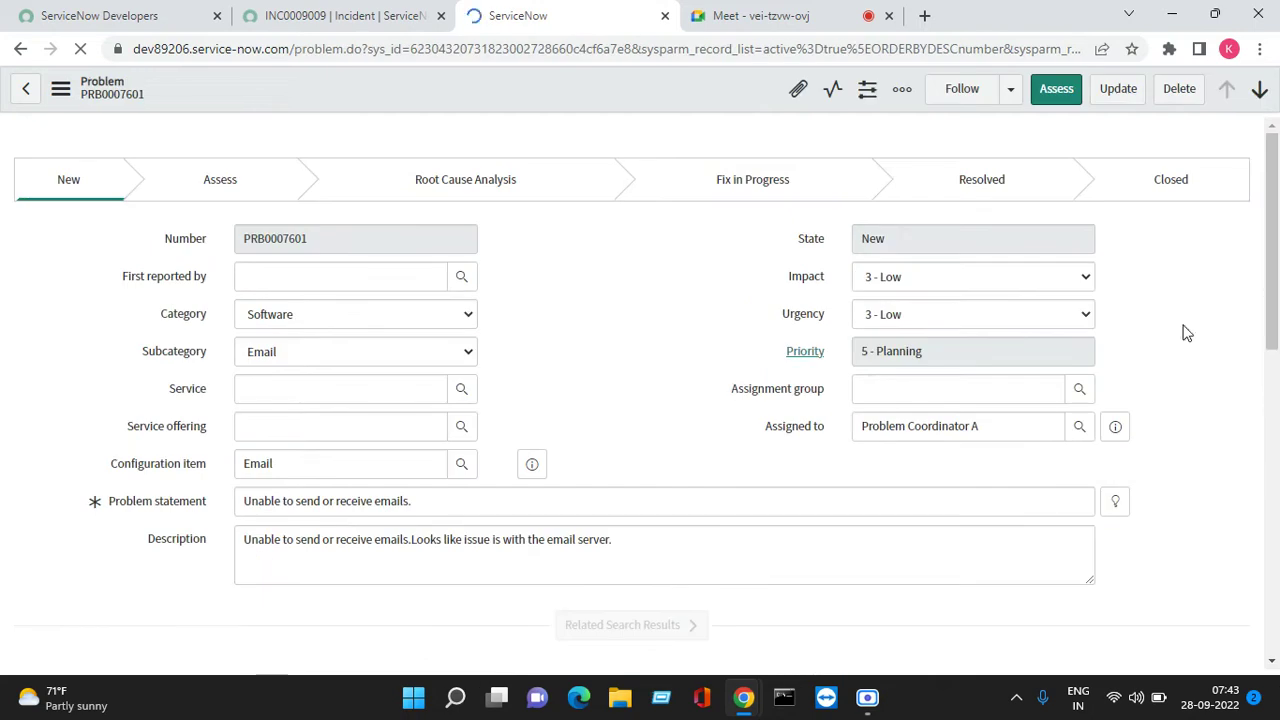
# Check the Assignment group field on the problem, and reload incident INC0009009 to check the same field for the mandatory mark.
pyautogui.click(894, 389)
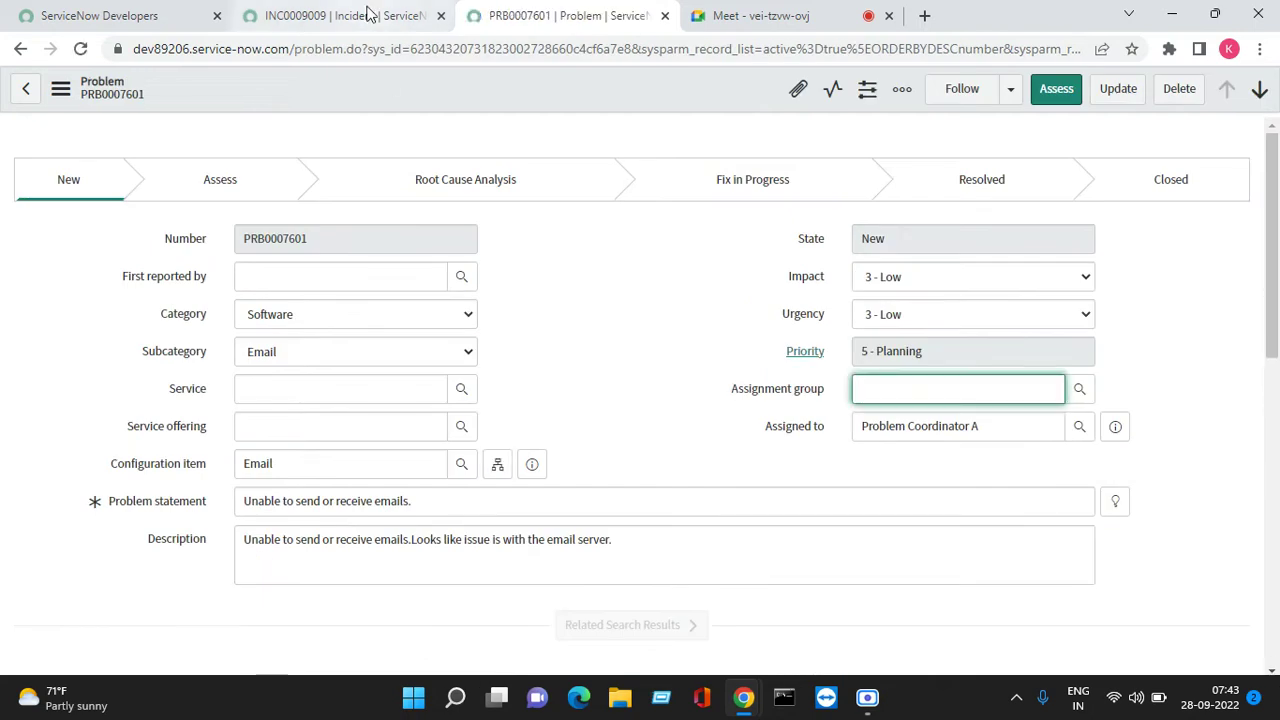
pyautogui.click(368, 14)
pyautogui.rightClick(553, 174)
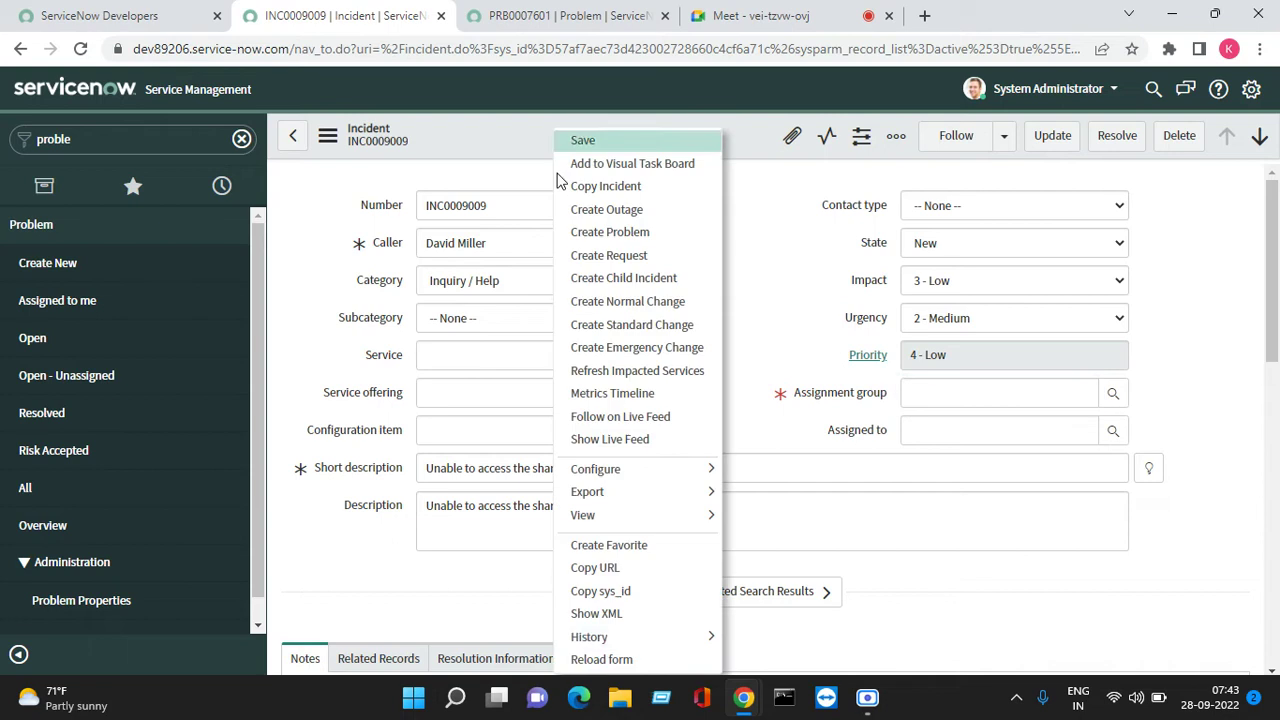
pyautogui.click(633, 660)
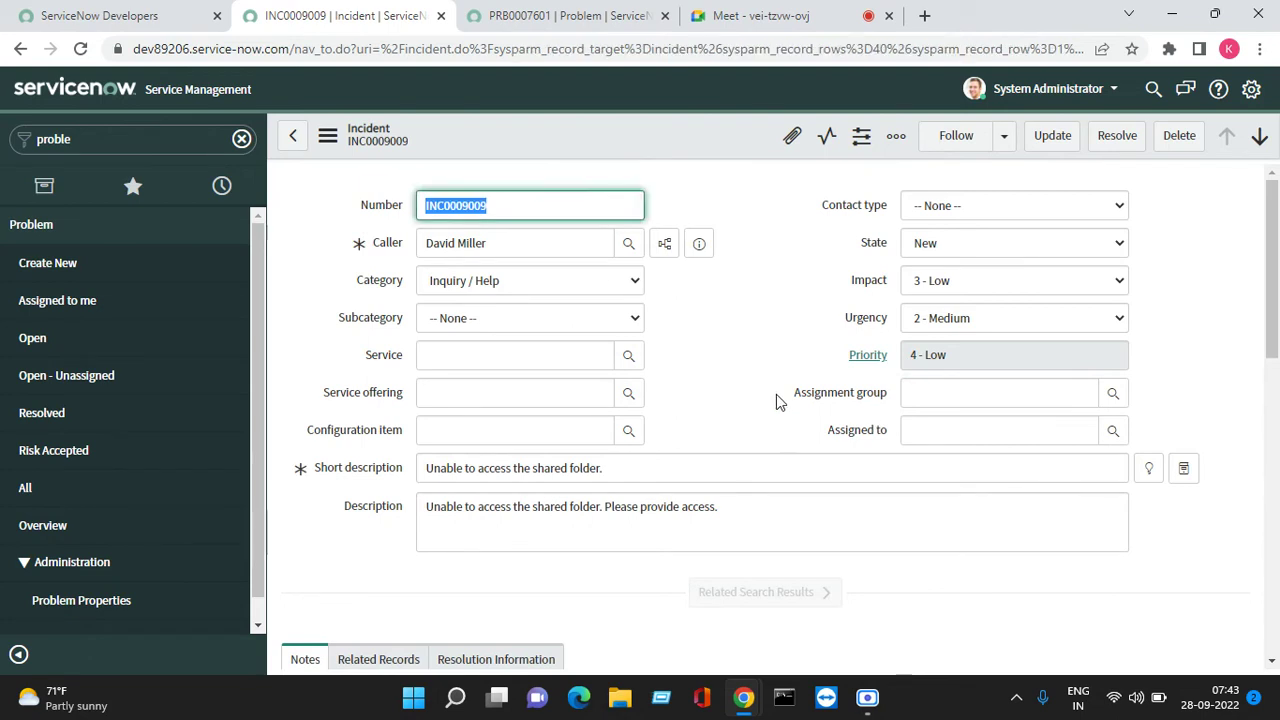
pyautogui.moveTo(792, 393); pyautogui.dragTo(895, 398)
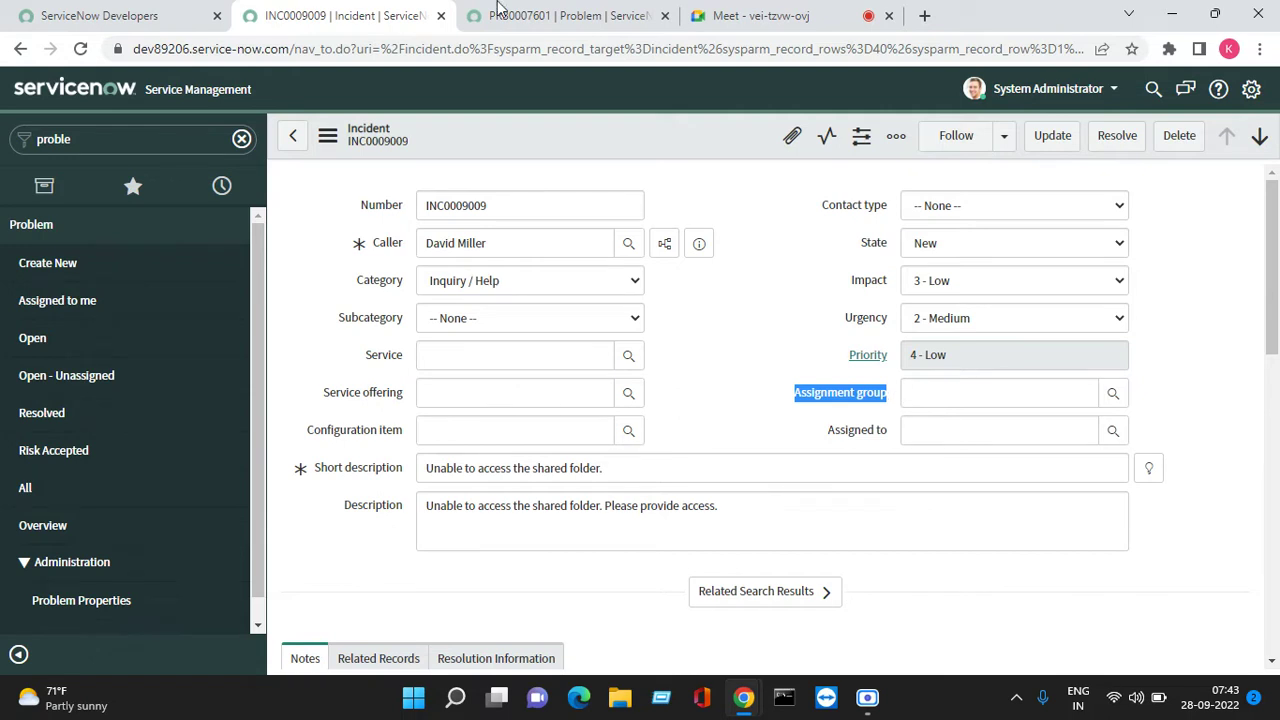
# Open the dictionary entry of the incident's Assignment group field and show its Dictionary Overrides related list.
pyautogui.rightClick(851, 394)
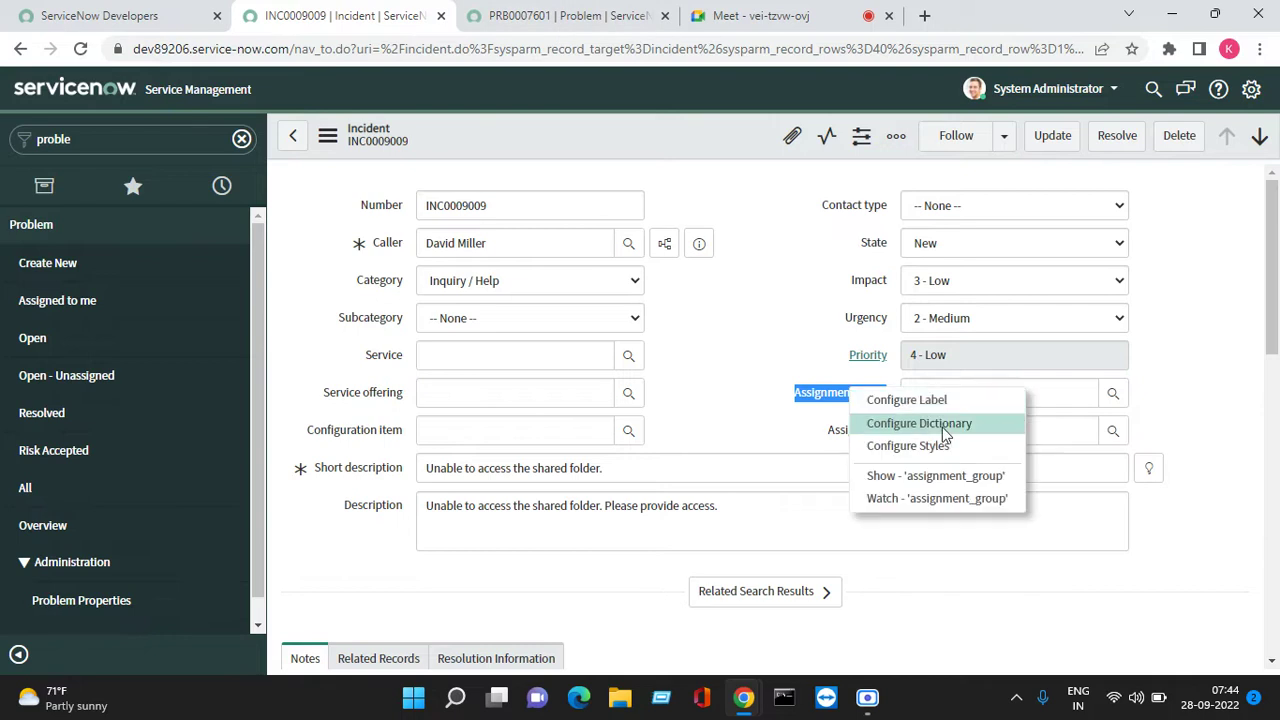
pyautogui.click(943, 427)
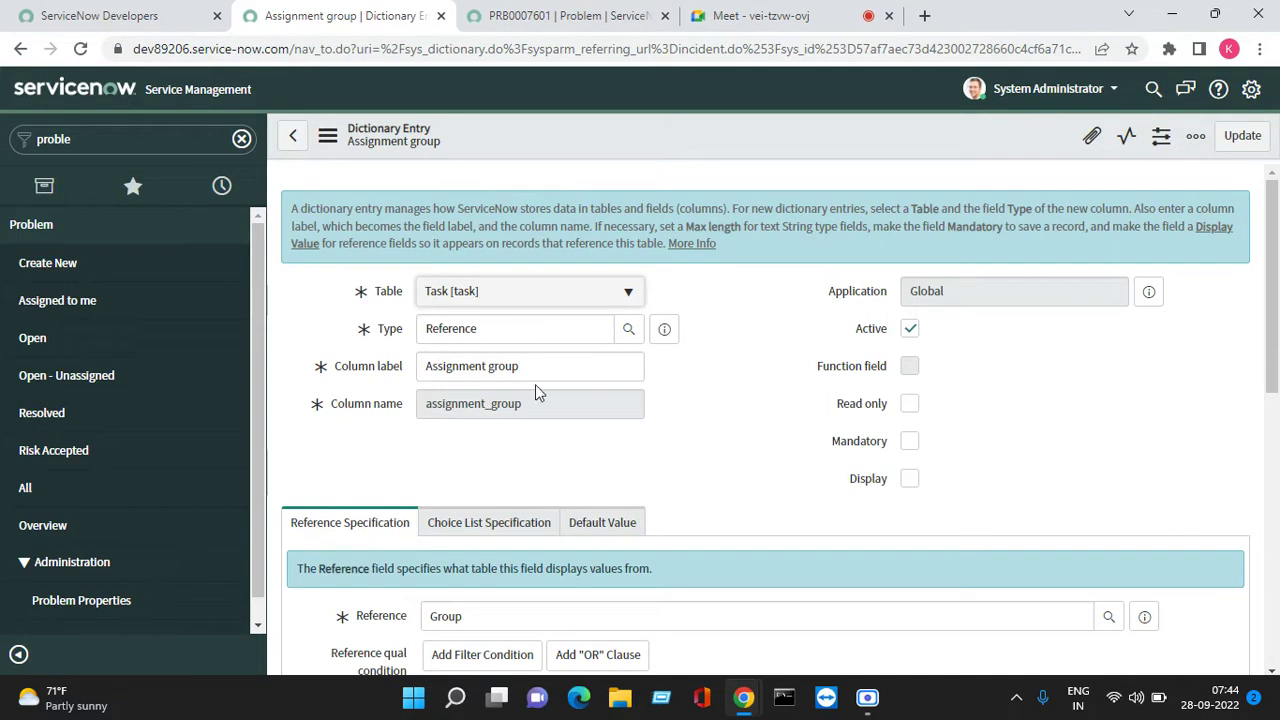
pyautogui.scroll(-1, 535, 384)
pyautogui.scroll(1, 537, 361)
pyautogui.scroll(-6, 760, 291)
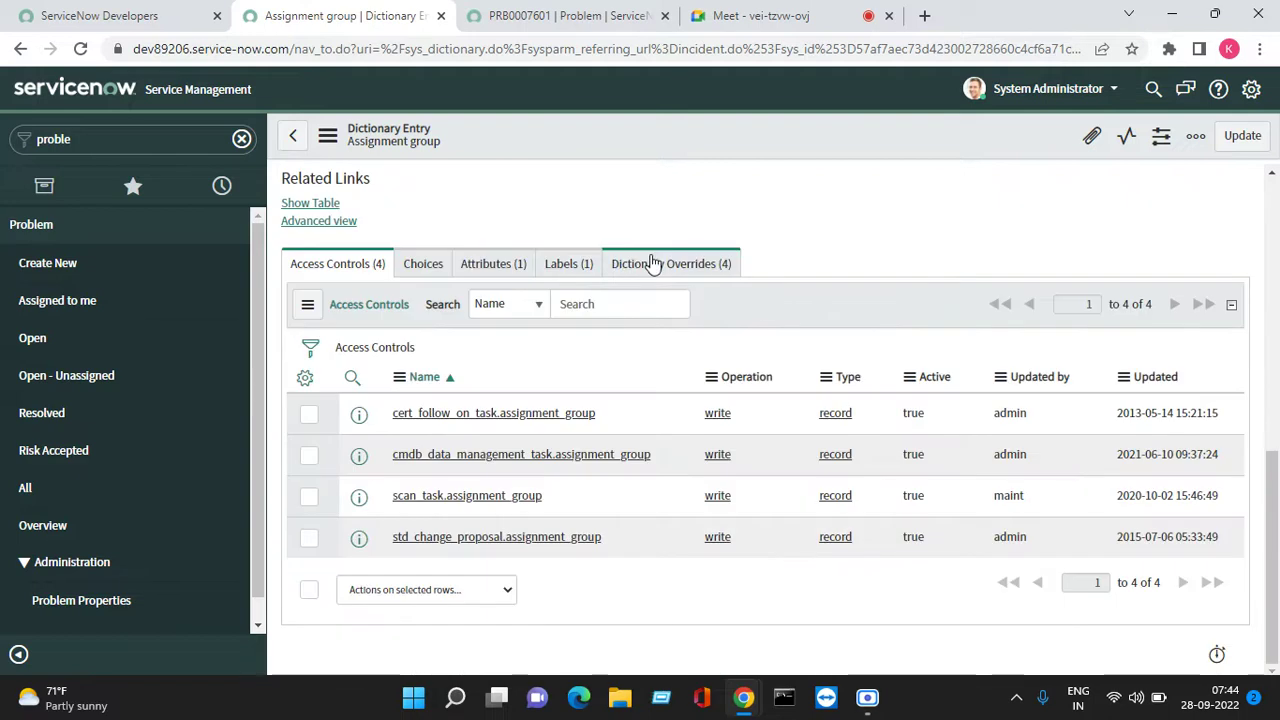
pyautogui.click(667, 270)
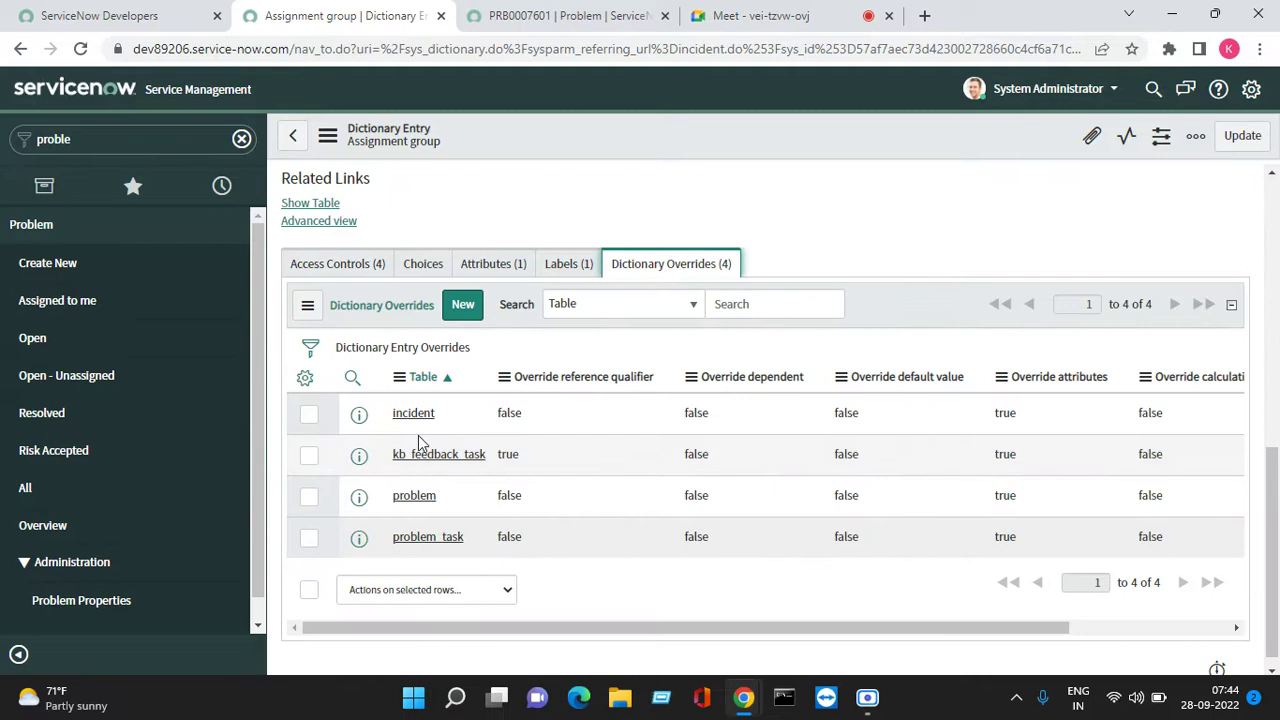
# Open the incident dictionary override and, from the navigator history, the "Unable to access the shared folder." incident in new browser tabs.
pyautogui.rightClick(355, 418)
pyautogui.click(390, 431)
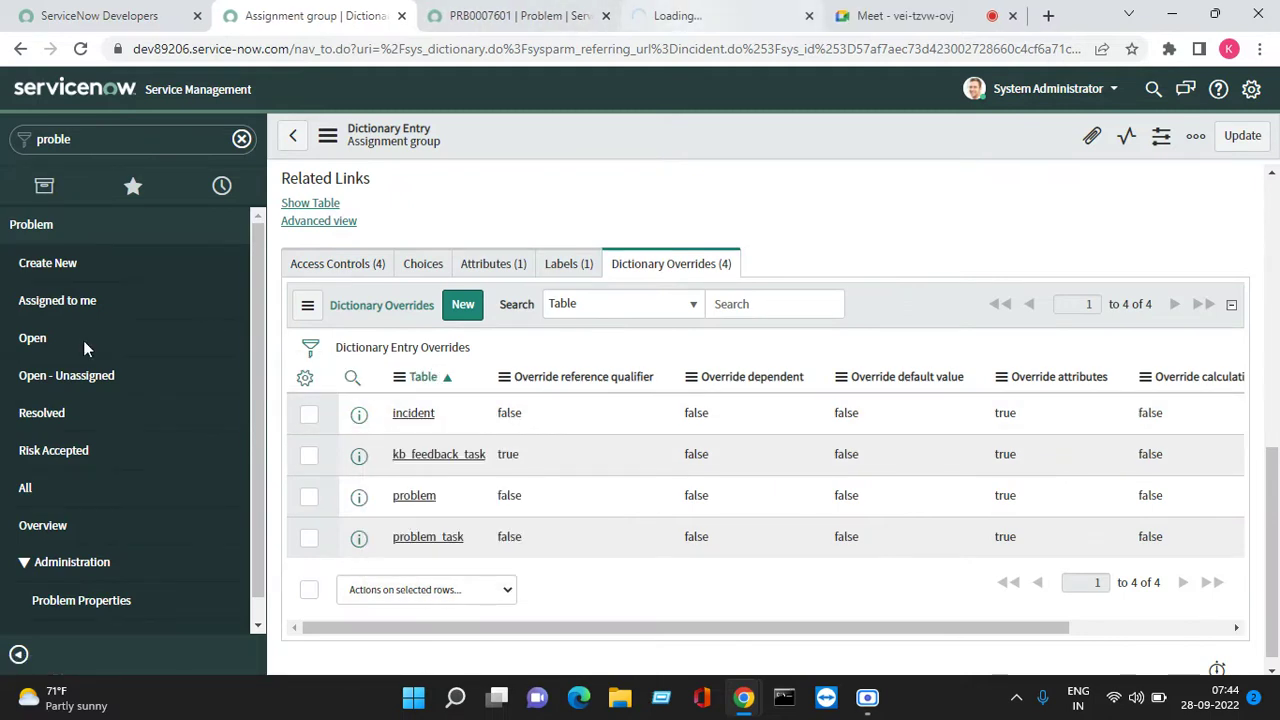
pyautogui.click(140, 196)
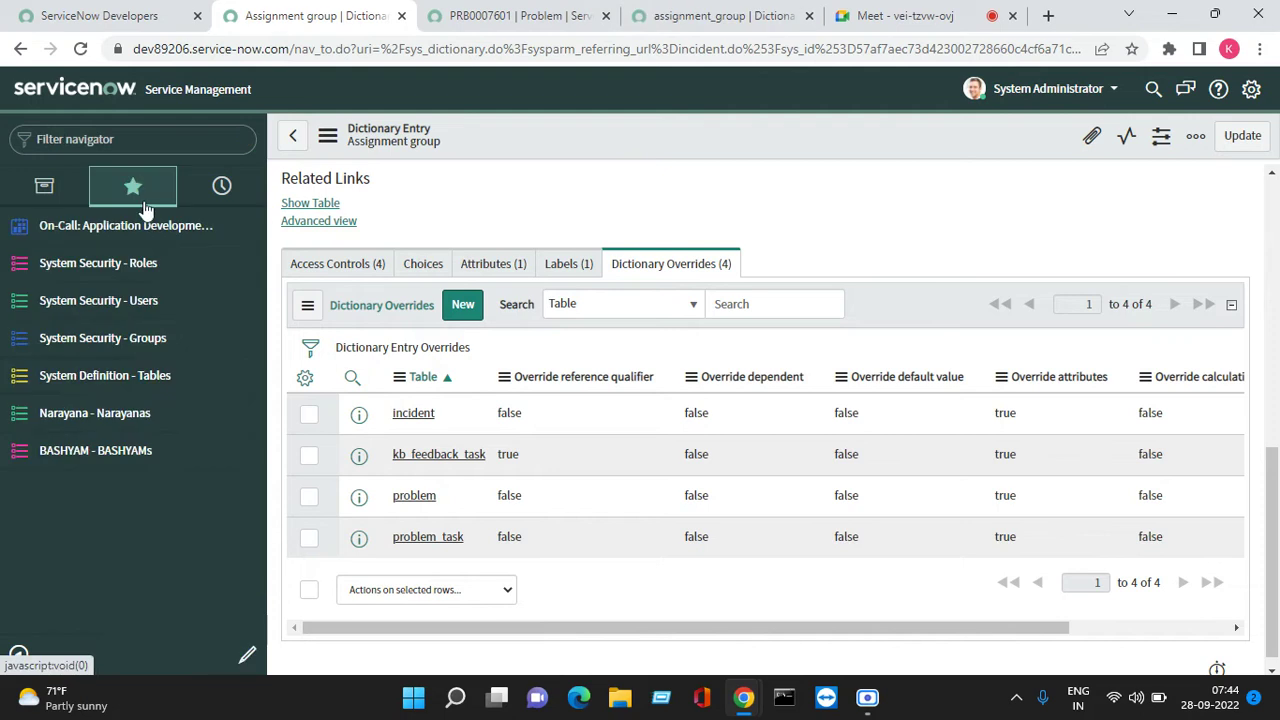
pyautogui.click(221, 187)
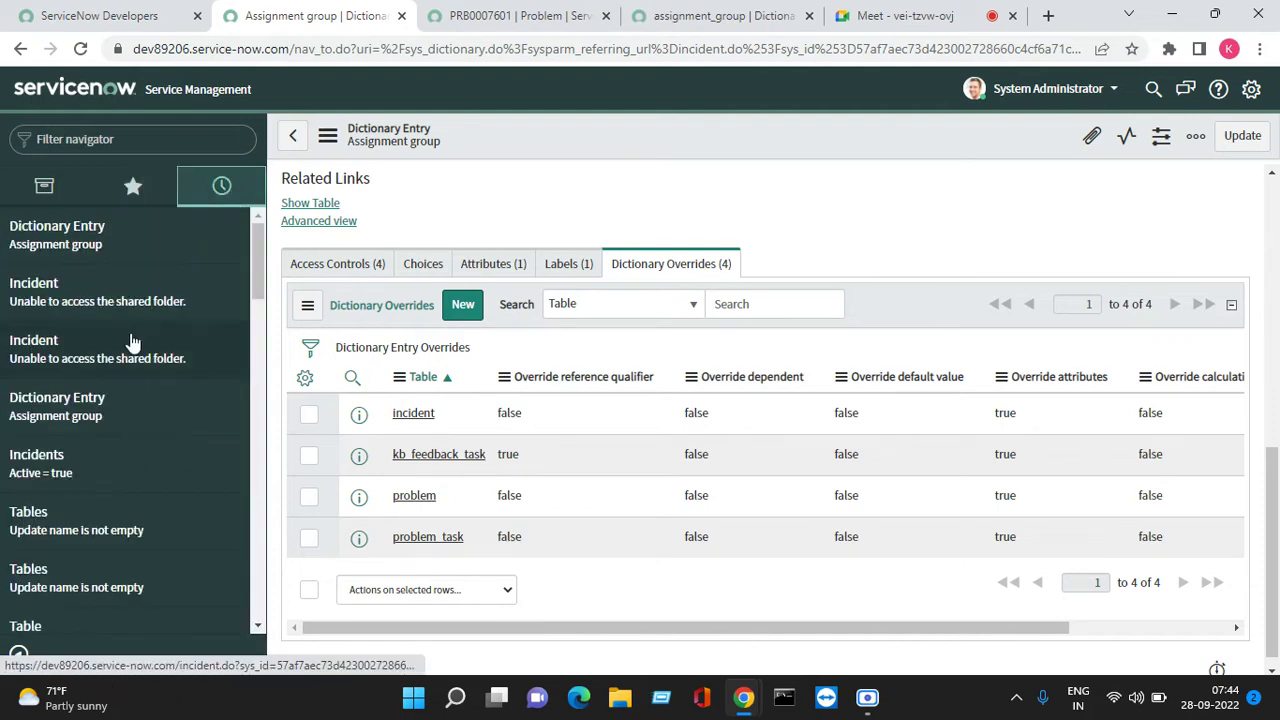
pyautogui.rightClick(85, 310)
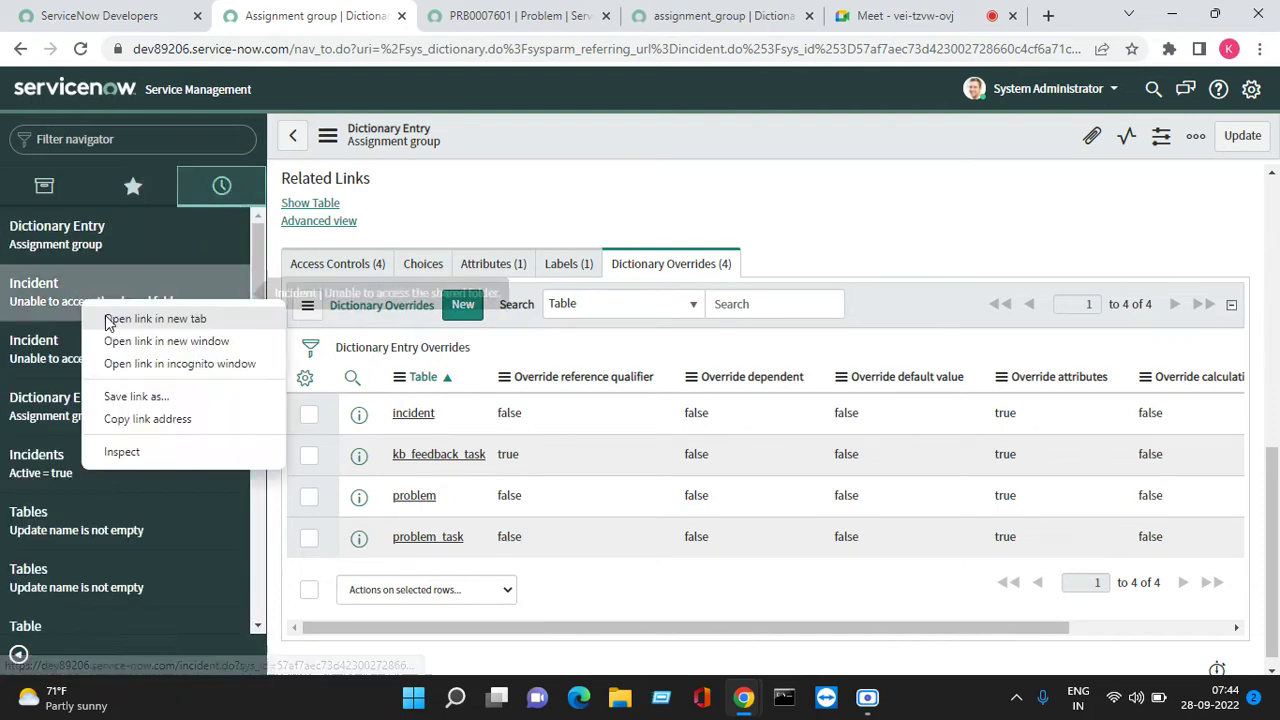
pyautogui.click(112, 318)
# Review the incident override of assignment_group, examining its Application, Base table and available override options.
pyautogui.click(603, 22)
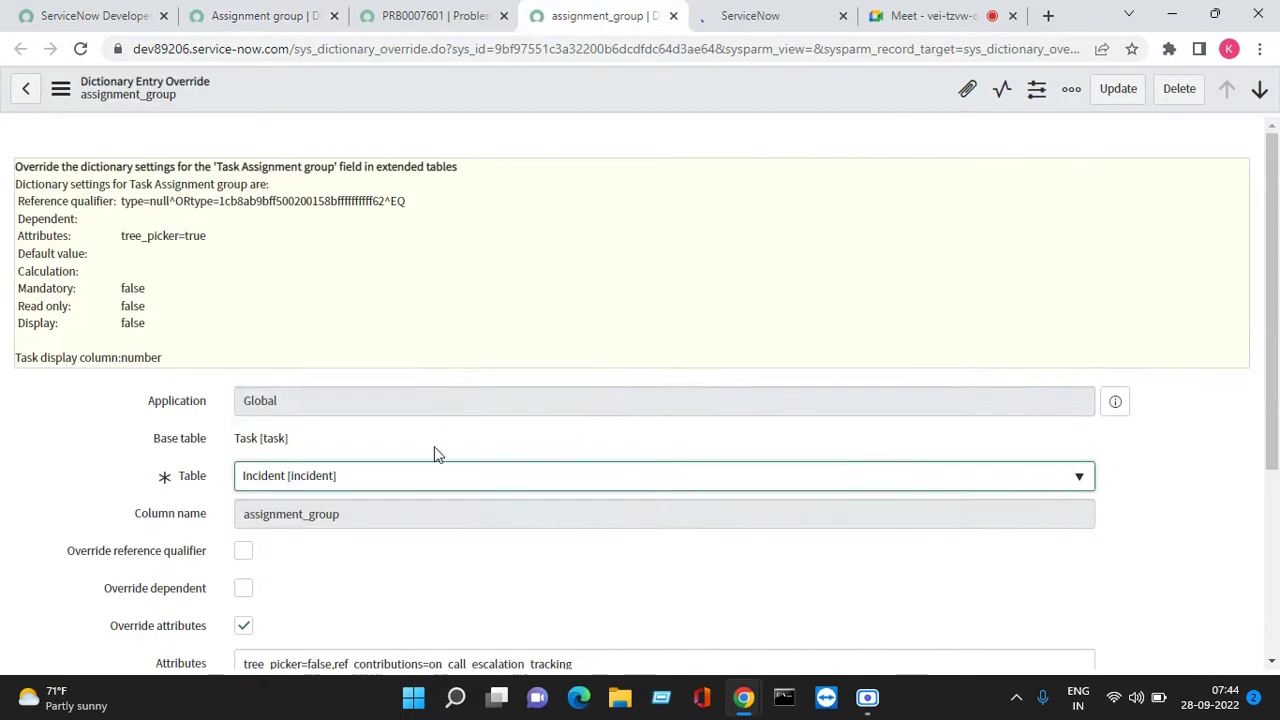
pyautogui.moveTo(300, 400); pyautogui.dragTo(237, 412)
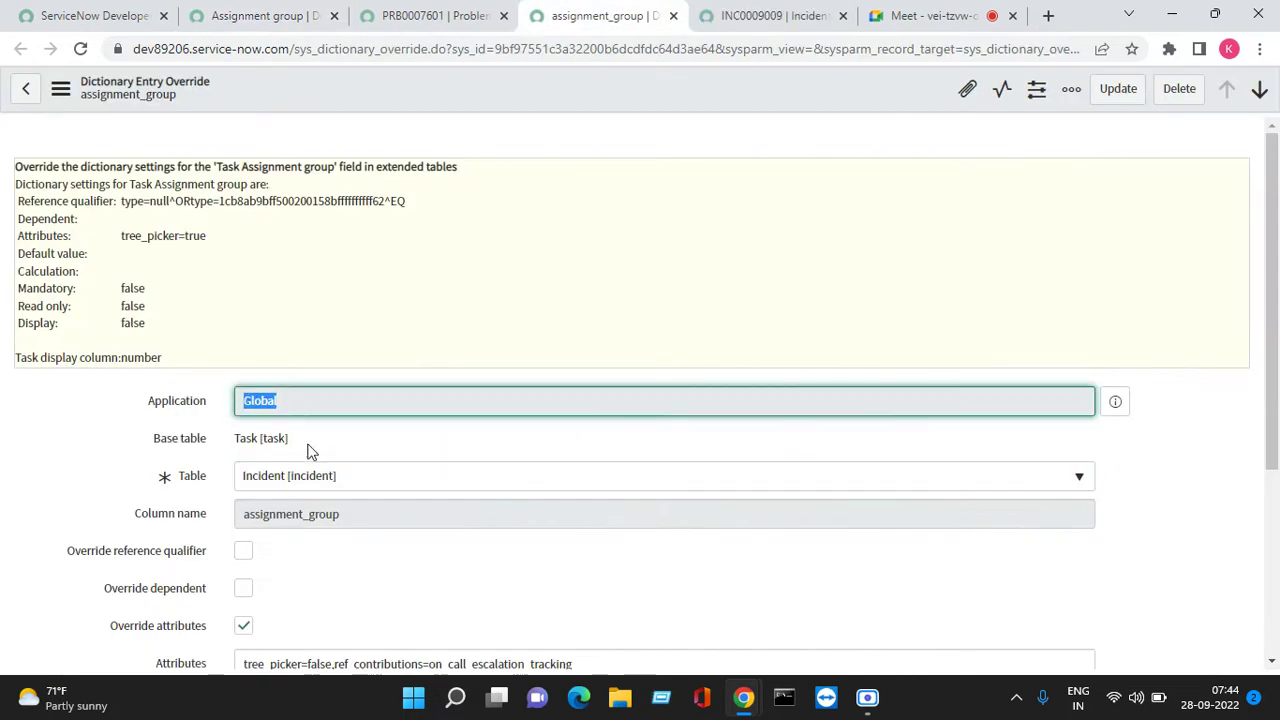
pyautogui.moveTo(298, 446); pyautogui.dragTo(240, 437)
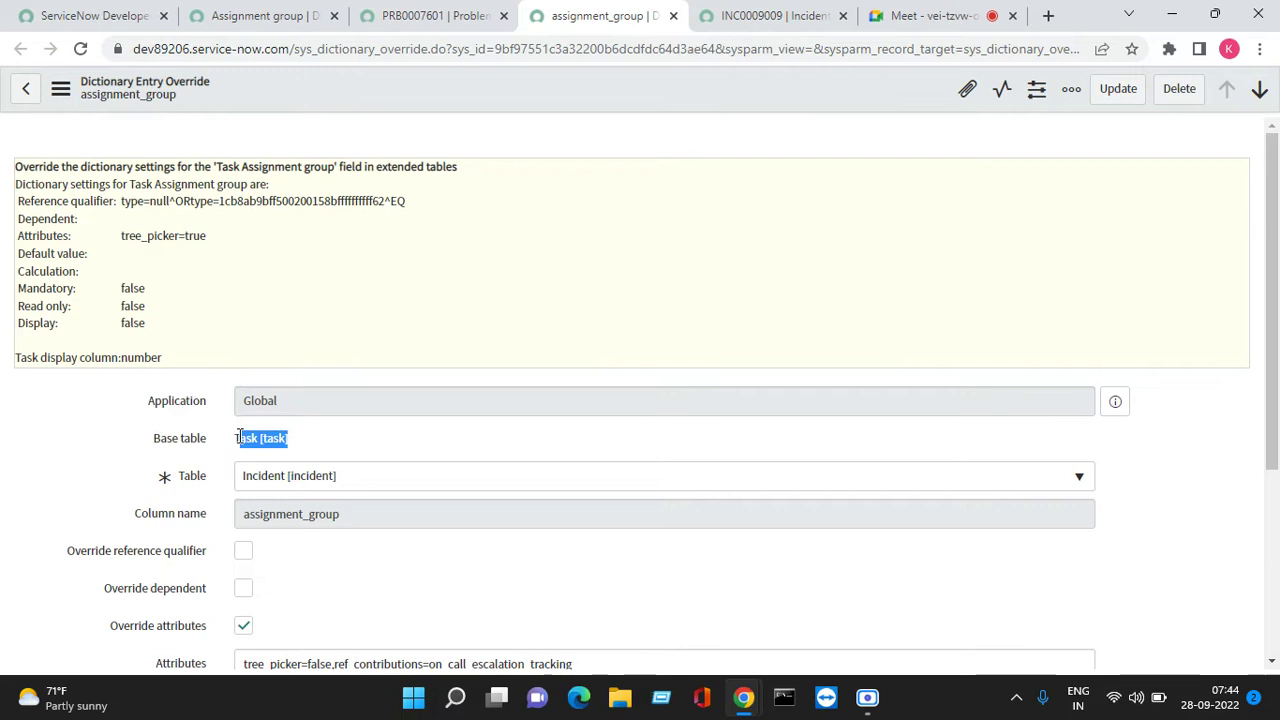
pyautogui.scroll(-1, 270, 432)
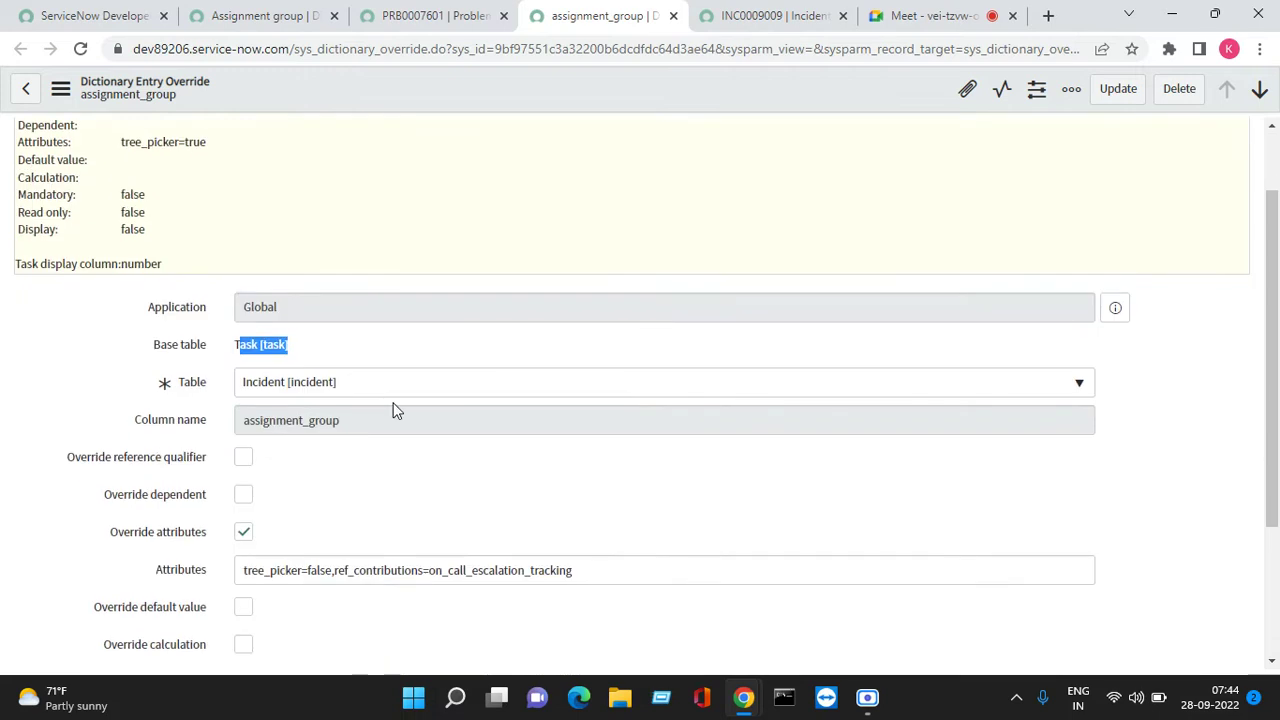
pyautogui.scroll(-1, 235, 466)
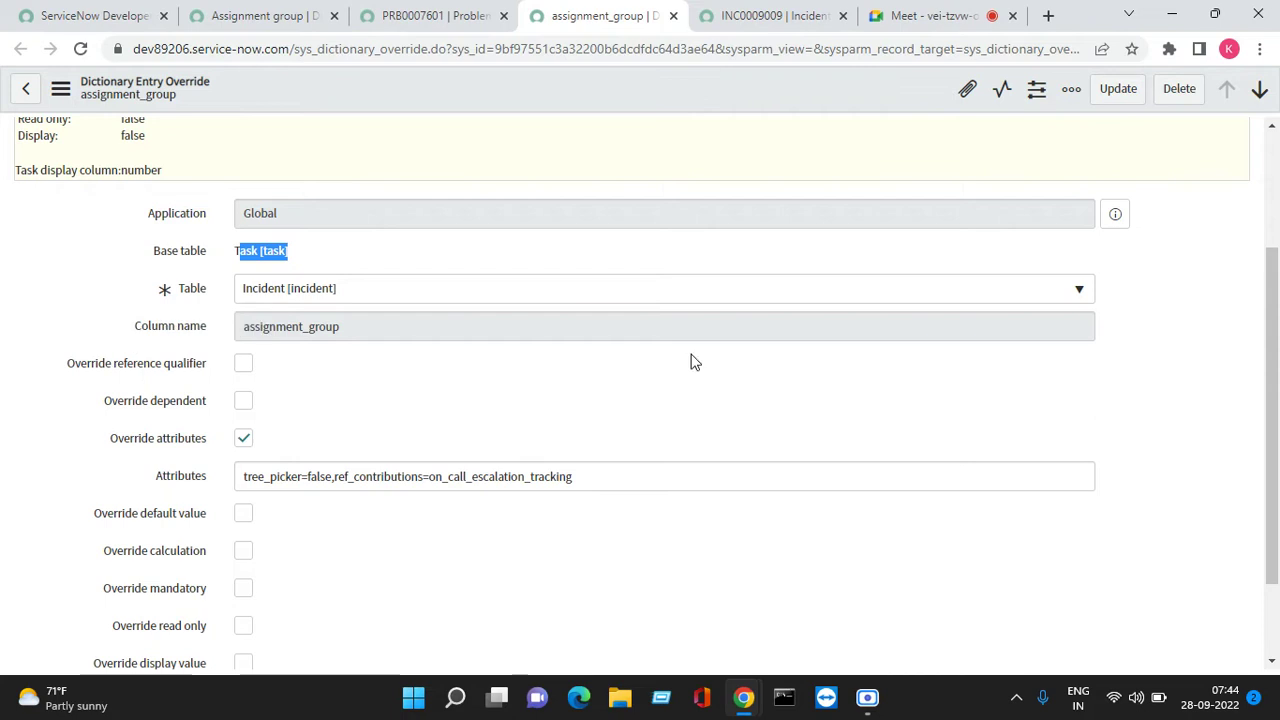
# From incident INC0009009, open the dictionary entry of Assignment group and examine its reference qualifier condition.
pyautogui.click(751, 15)
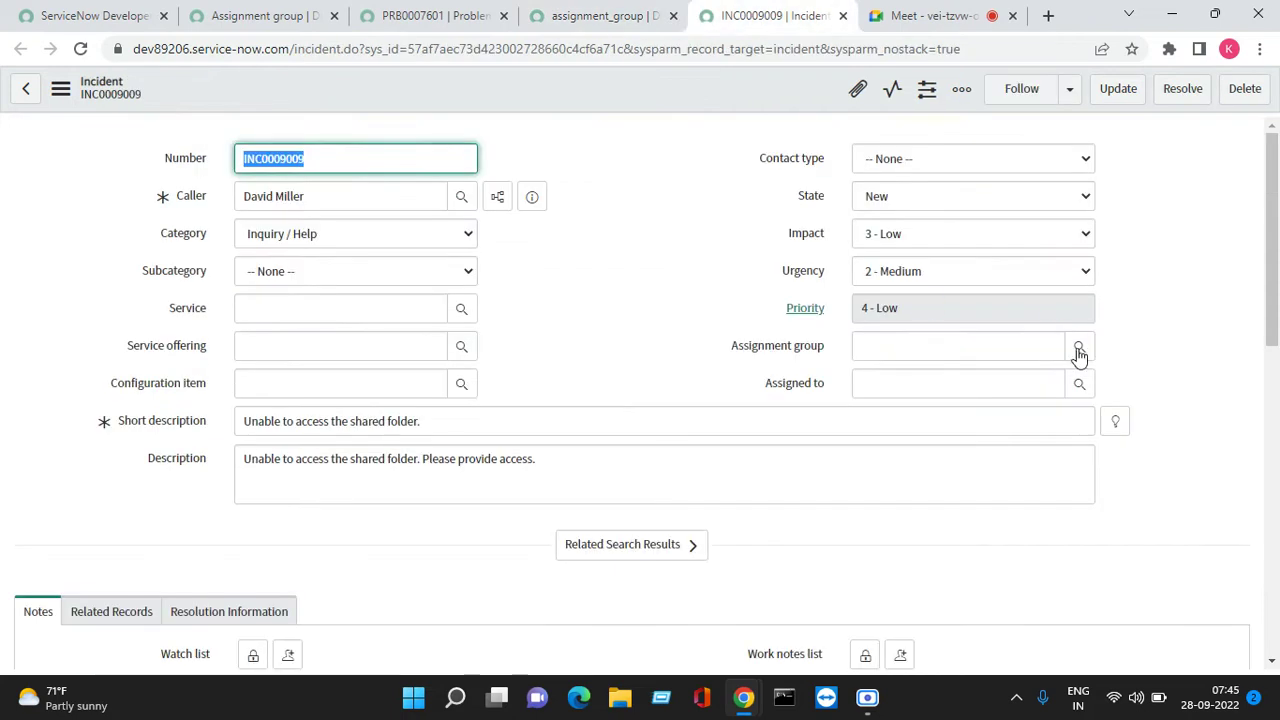
pyautogui.rightClick(758, 348)
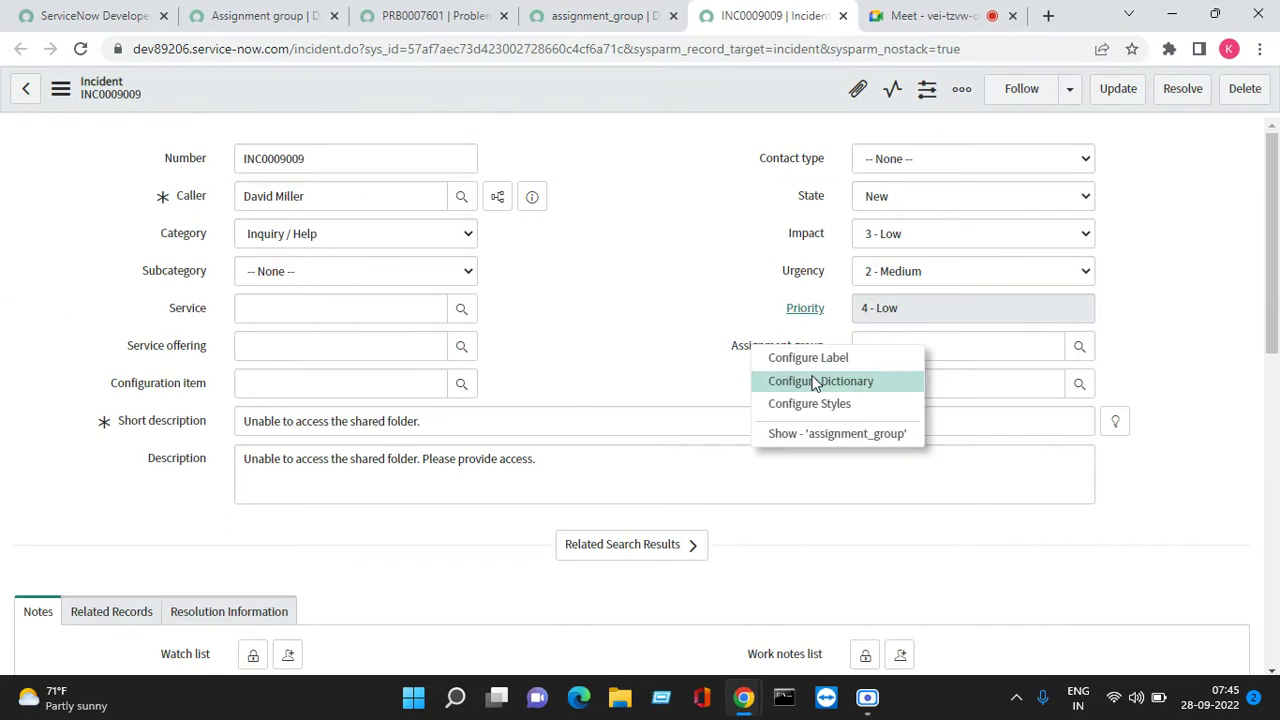
pyautogui.click(816, 381)
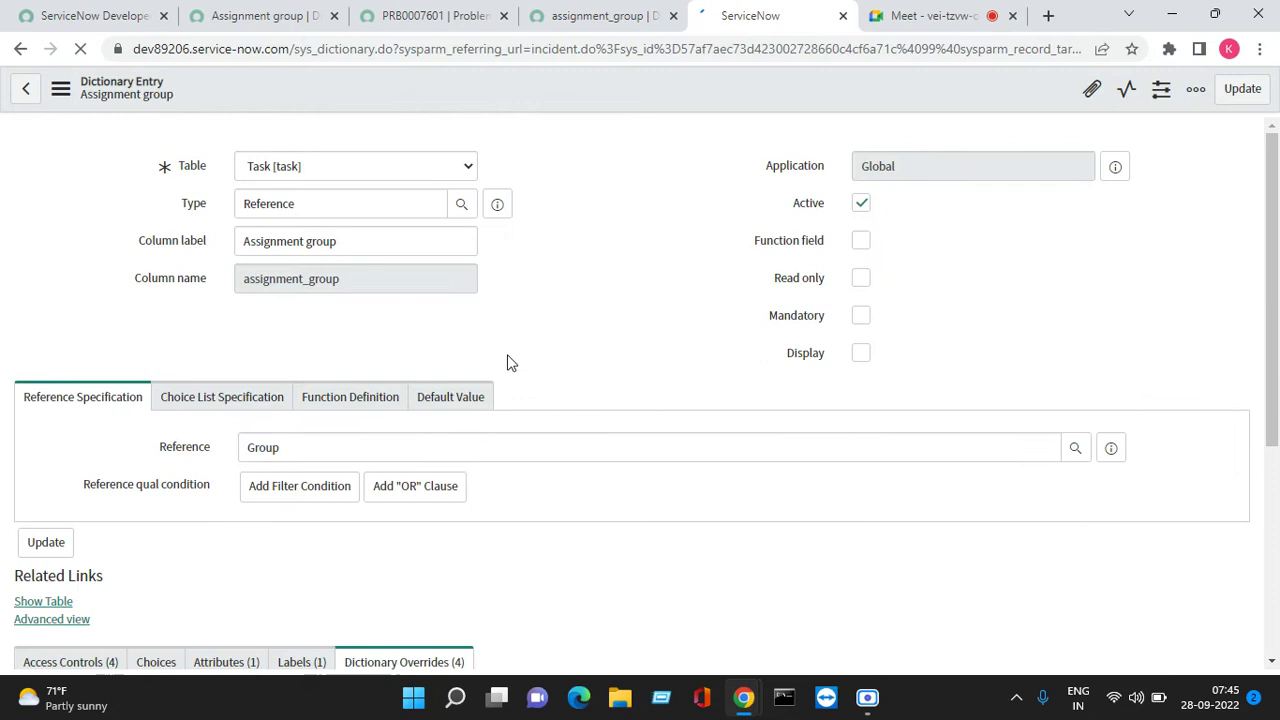
pyautogui.scroll(-4, 634, 434)
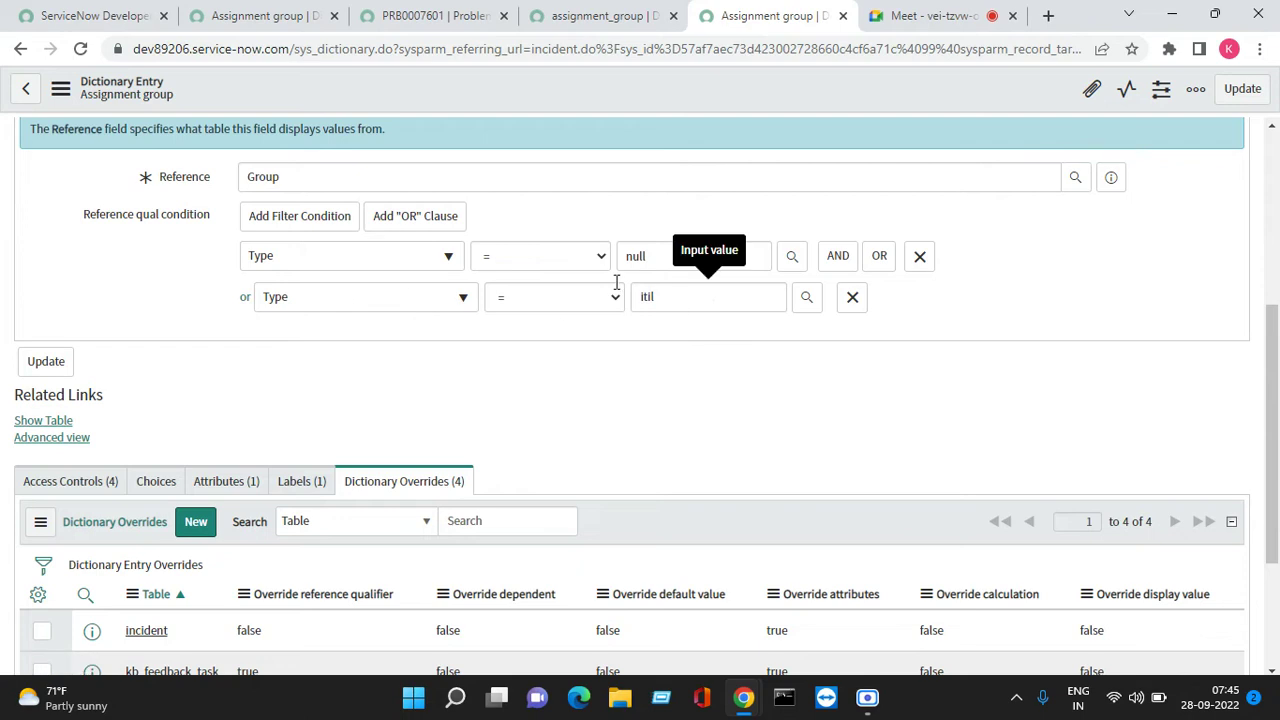
pyautogui.doubleClick(648, 296)
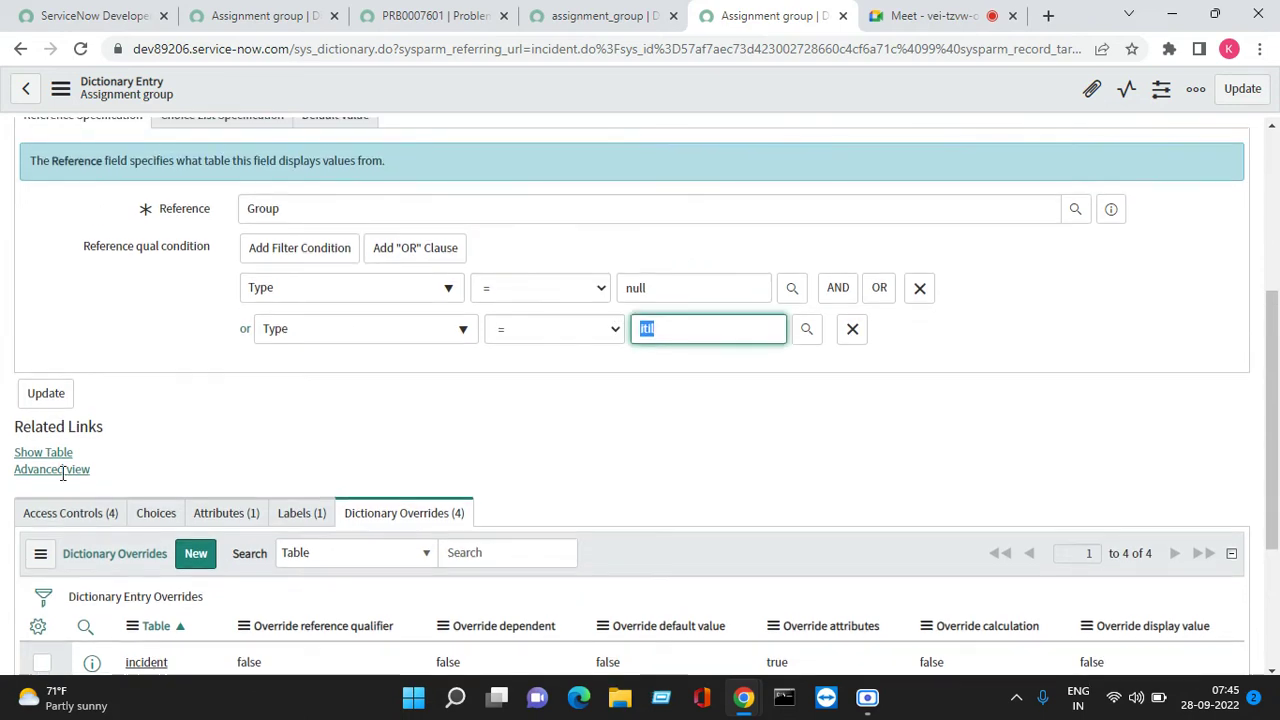
# Enable Override reference qualifier on the incident override of assignment_group.
pyautogui.click(598, 12)
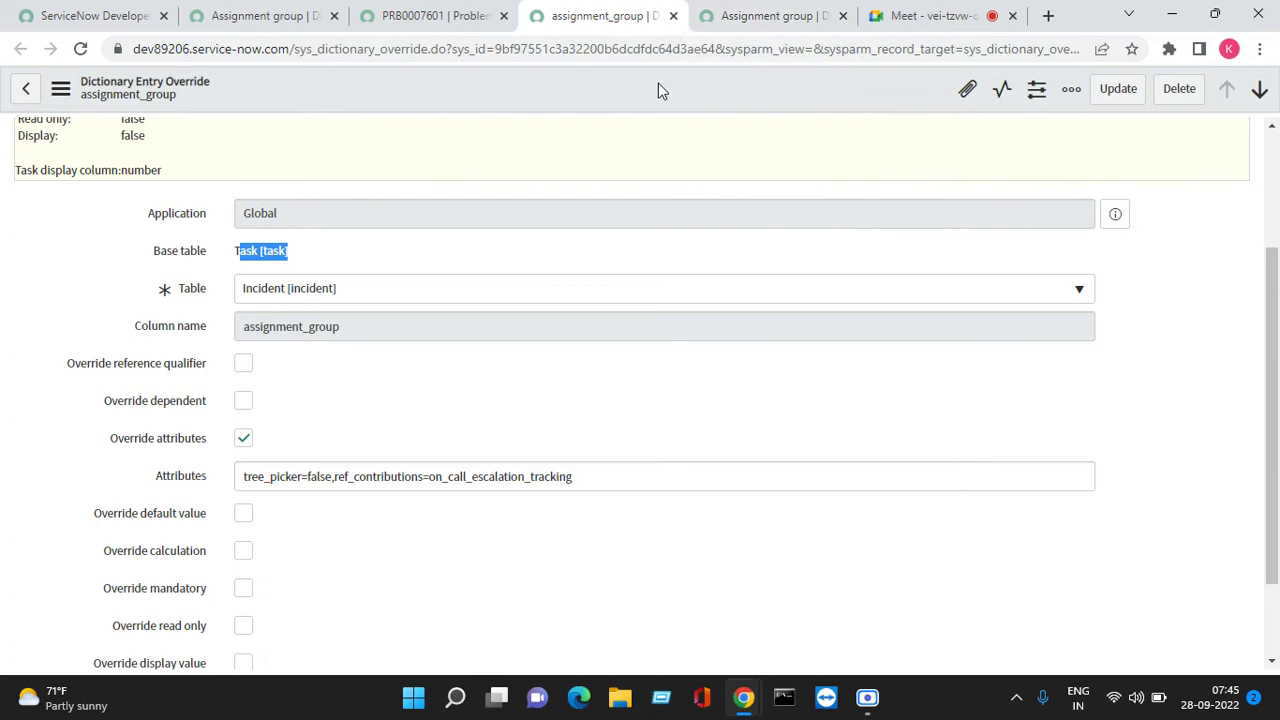
pyautogui.click(243, 363)
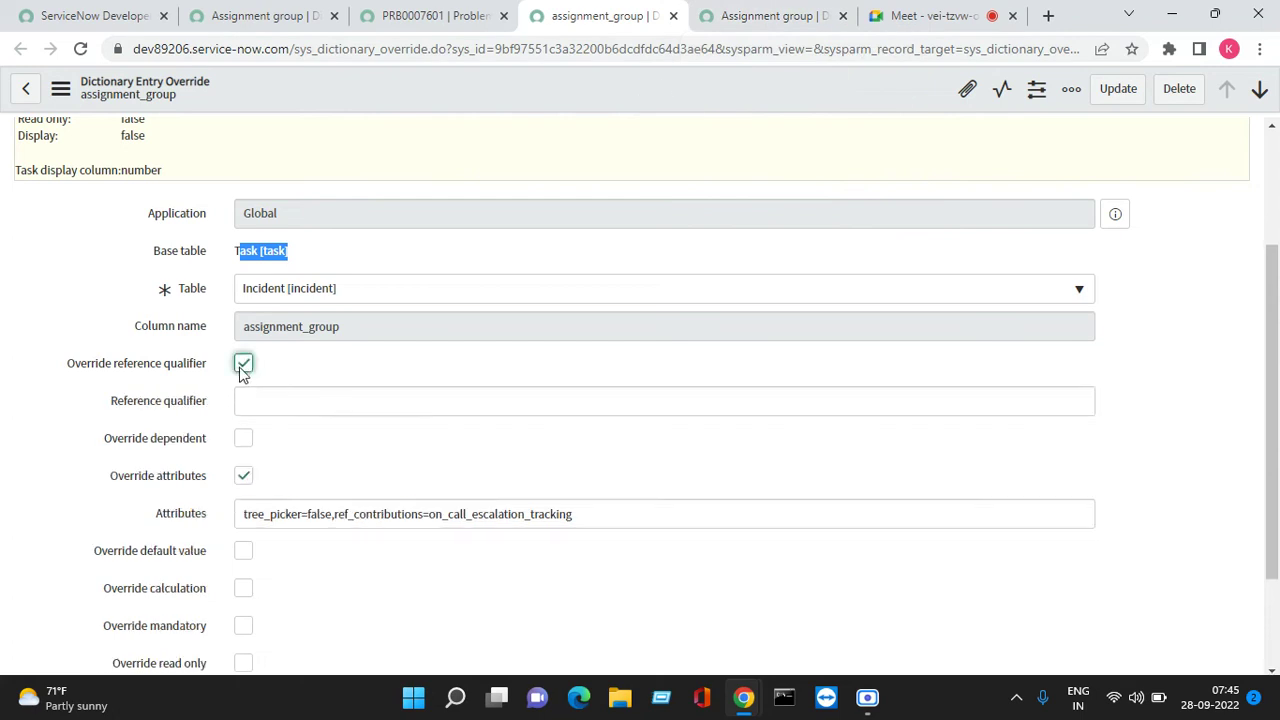
pyautogui.click(264, 403)
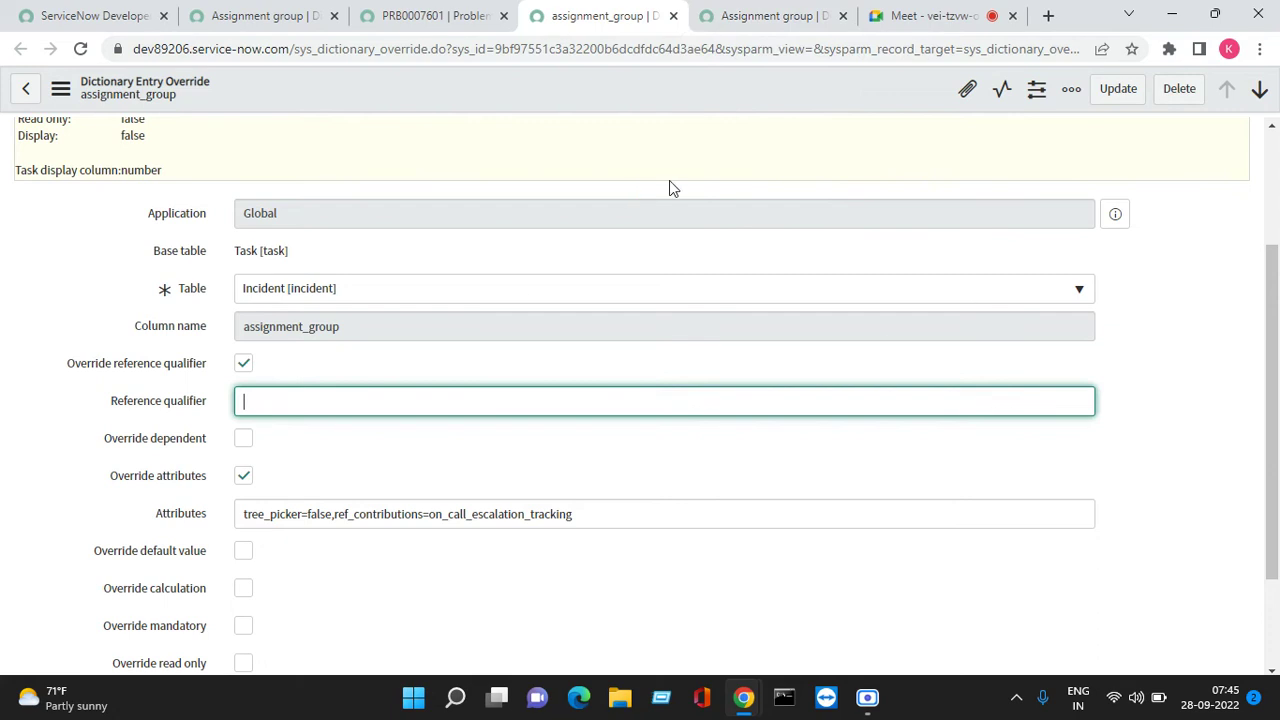
# Search the navigator for "group" and open the System Security - Groups list.
pyautogui.click(262, 16)
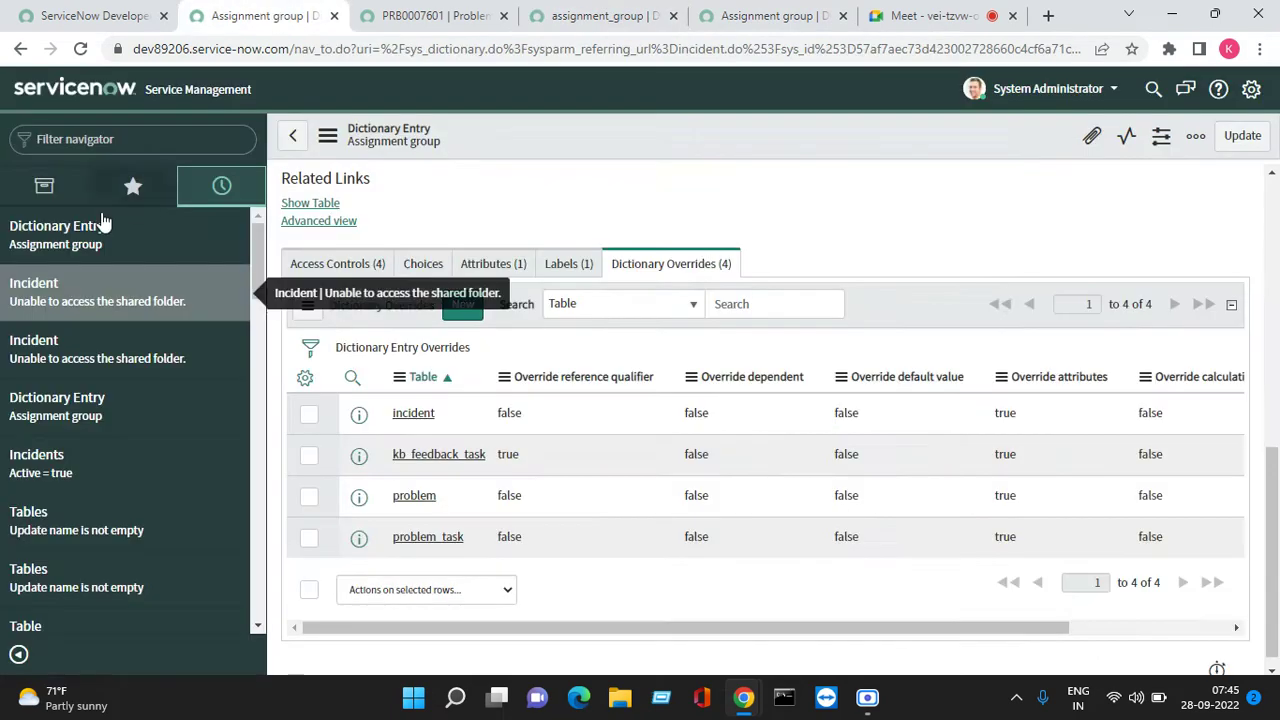
pyautogui.click(73, 139)
pyautogui.write('ge')
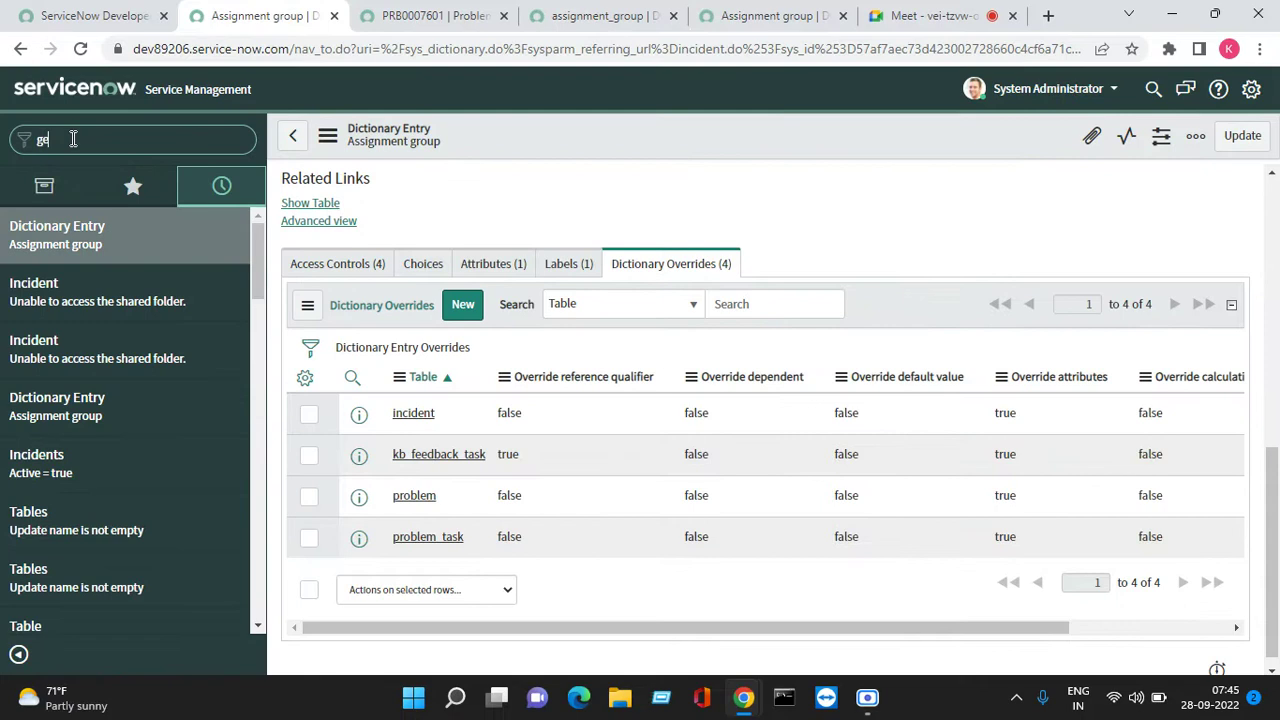
pyautogui.press('BackSpace')
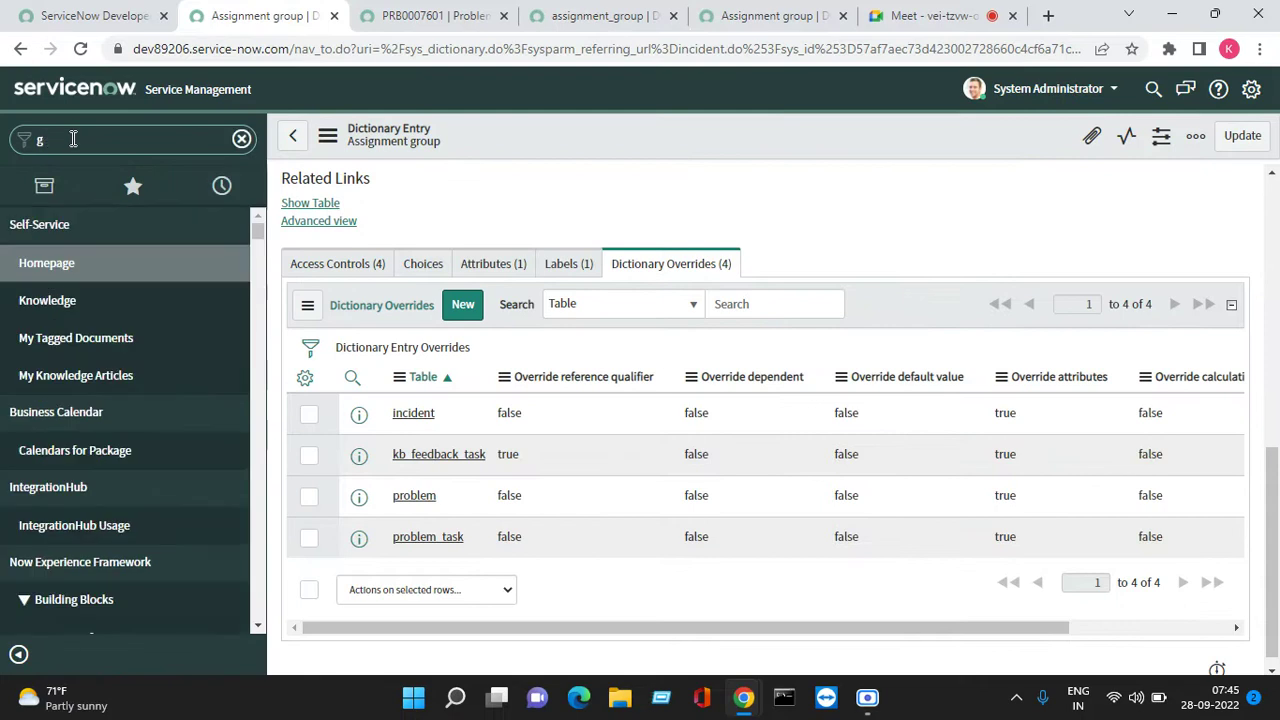
pyautogui.write('roup')
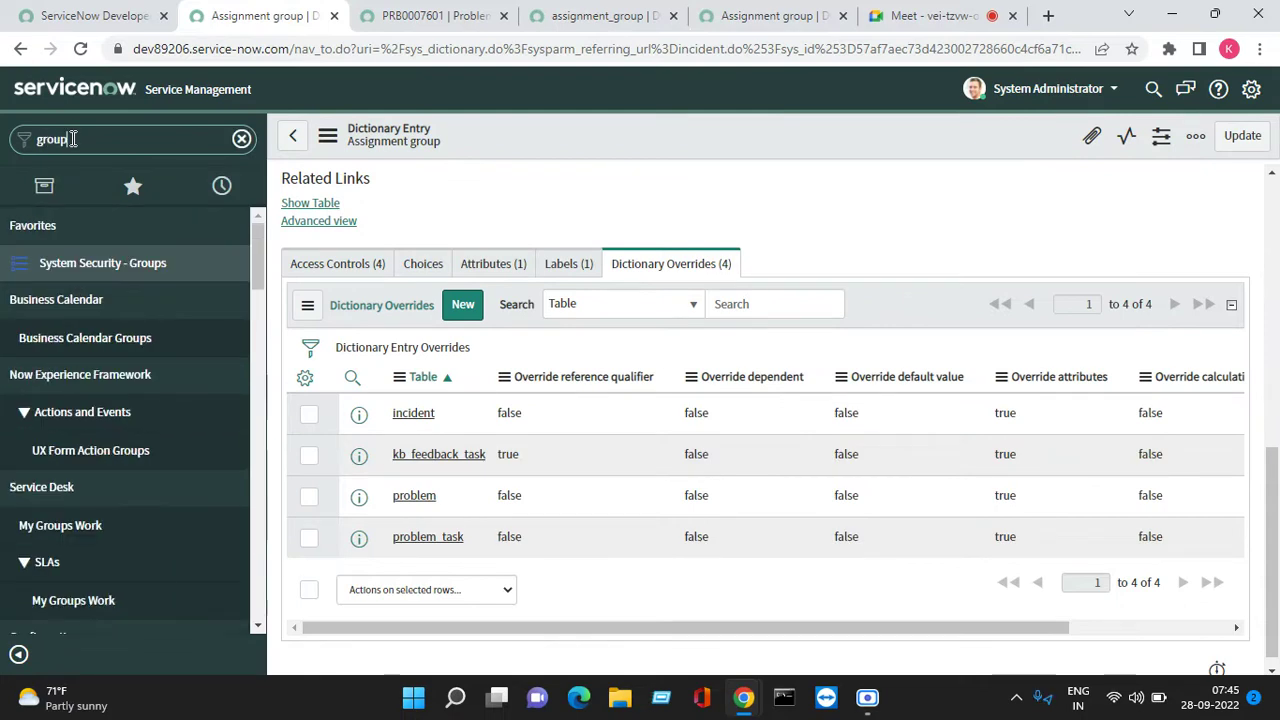
pyautogui.click(119, 266)
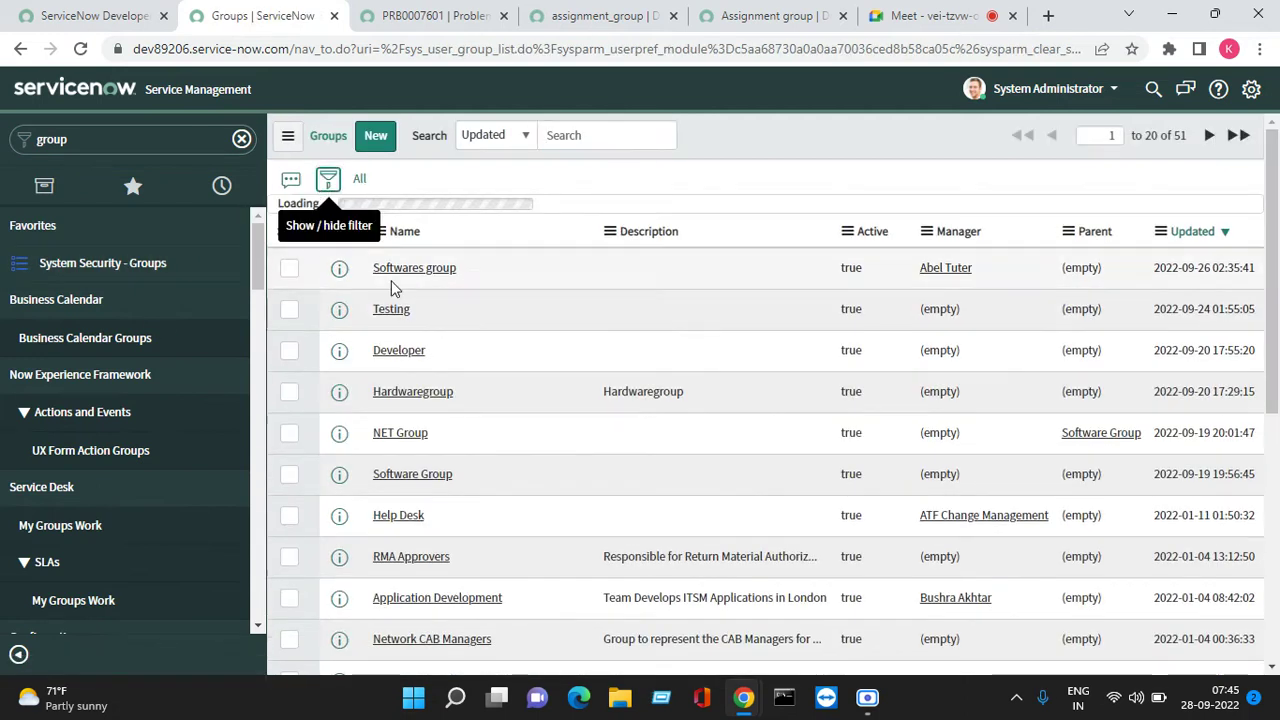
# Filter the groups list by Active is true, and clear the filter.
pyautogui.click(328, 178)
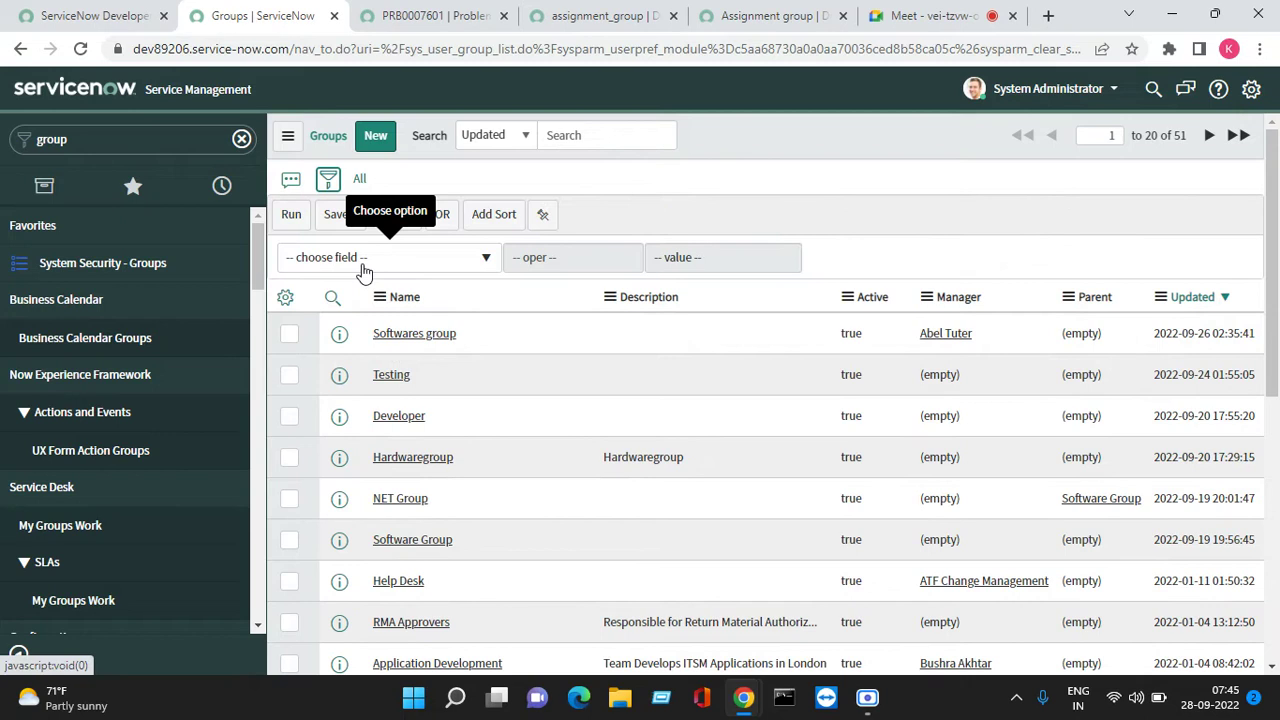
pyautogui.click(364, 262)
pyautogui.write('at')
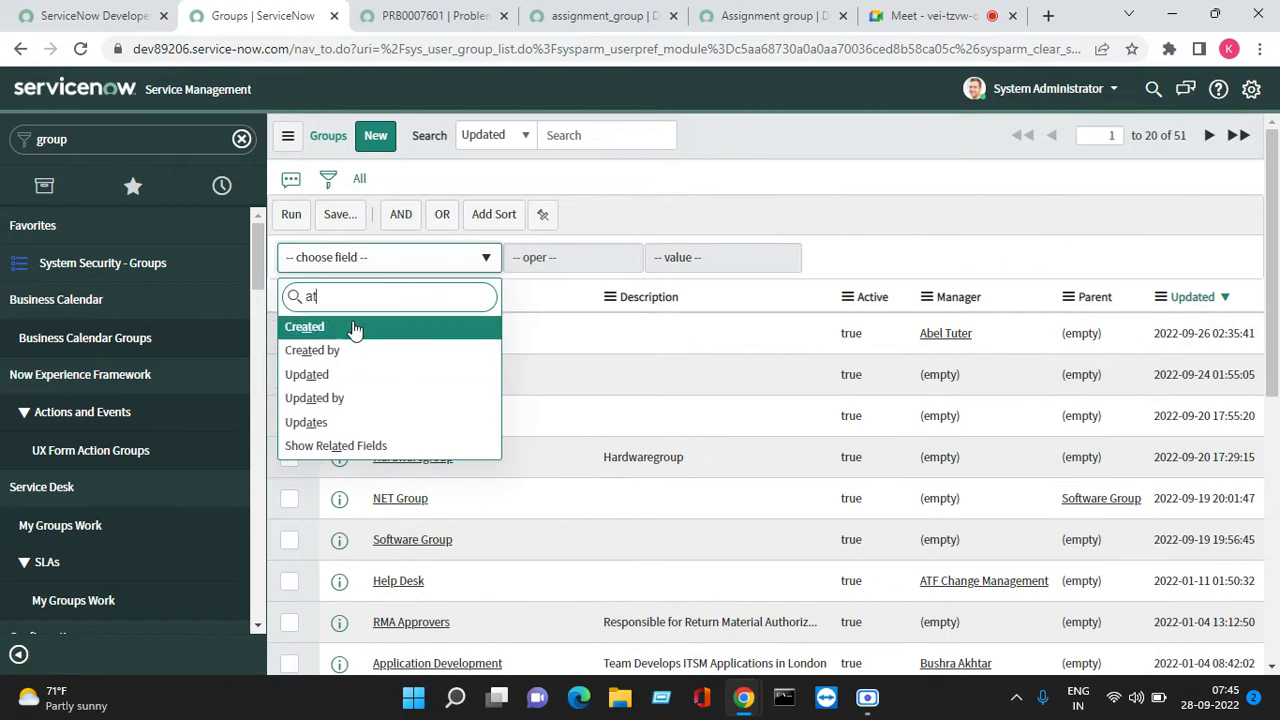
pyautogui.press('BackSpace')
pyautogui.write('c')
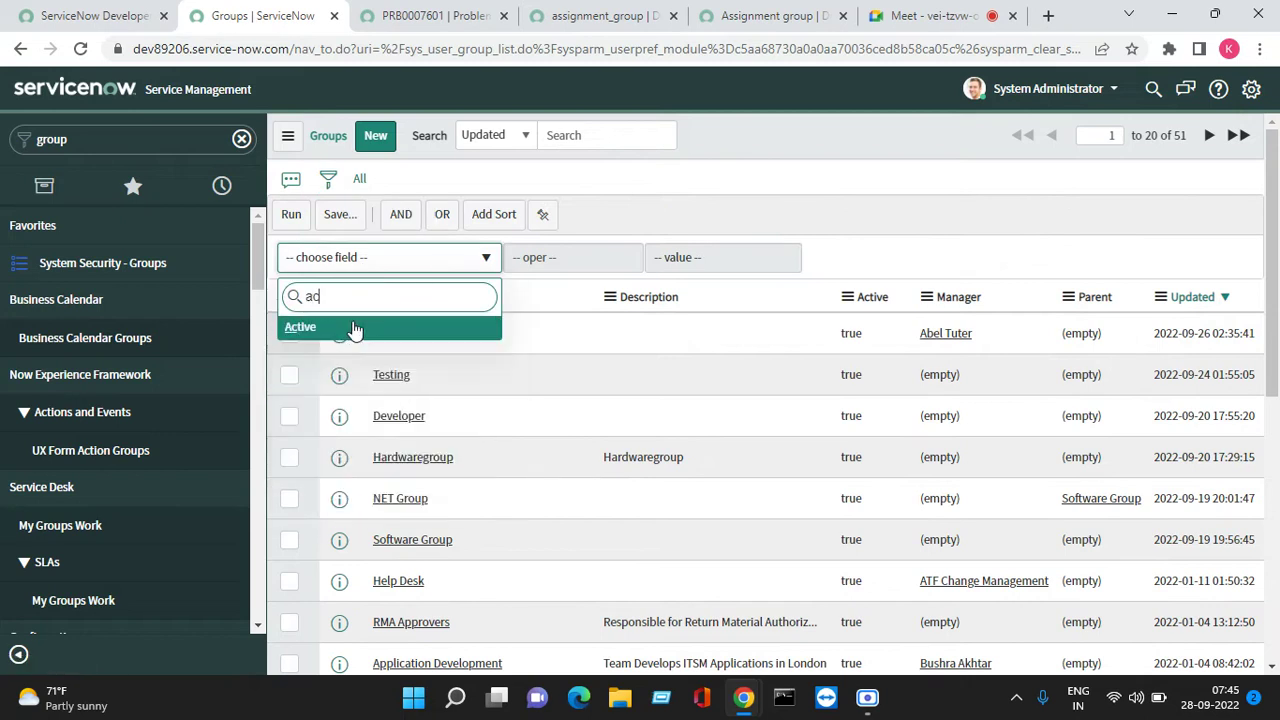
pyautogui.click(354, 330)
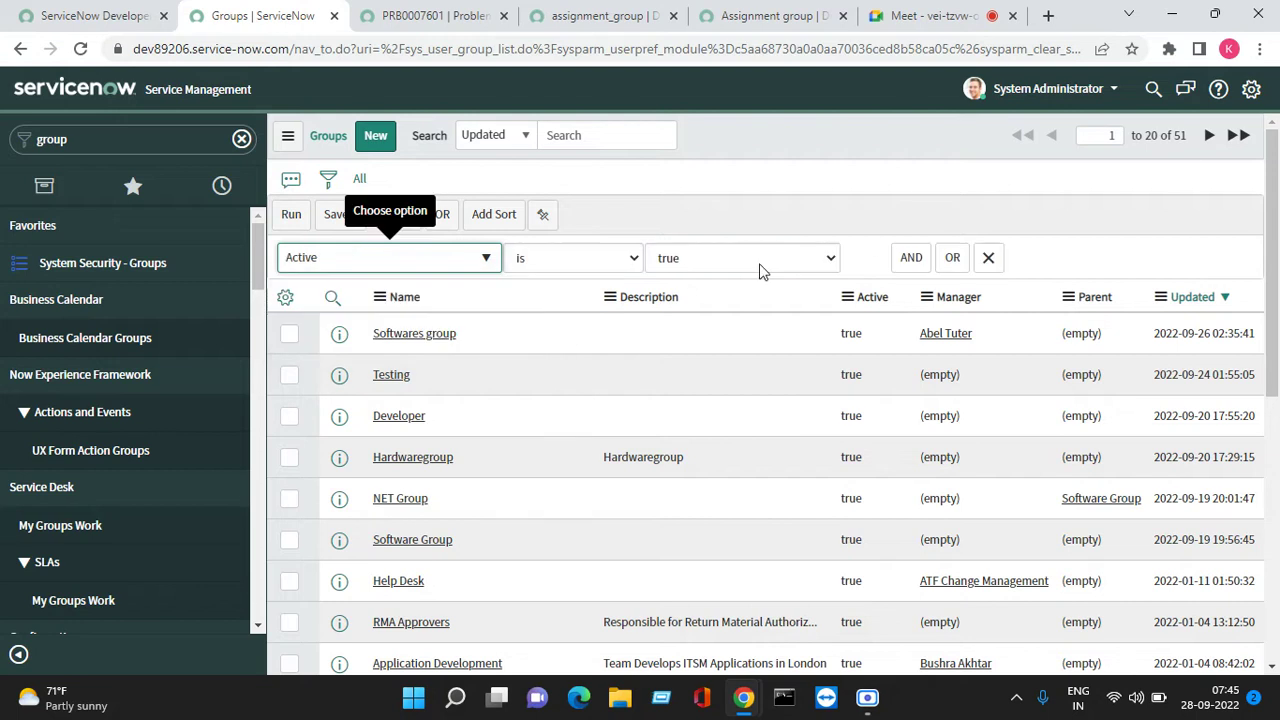
pyautogui.click(290, 216)
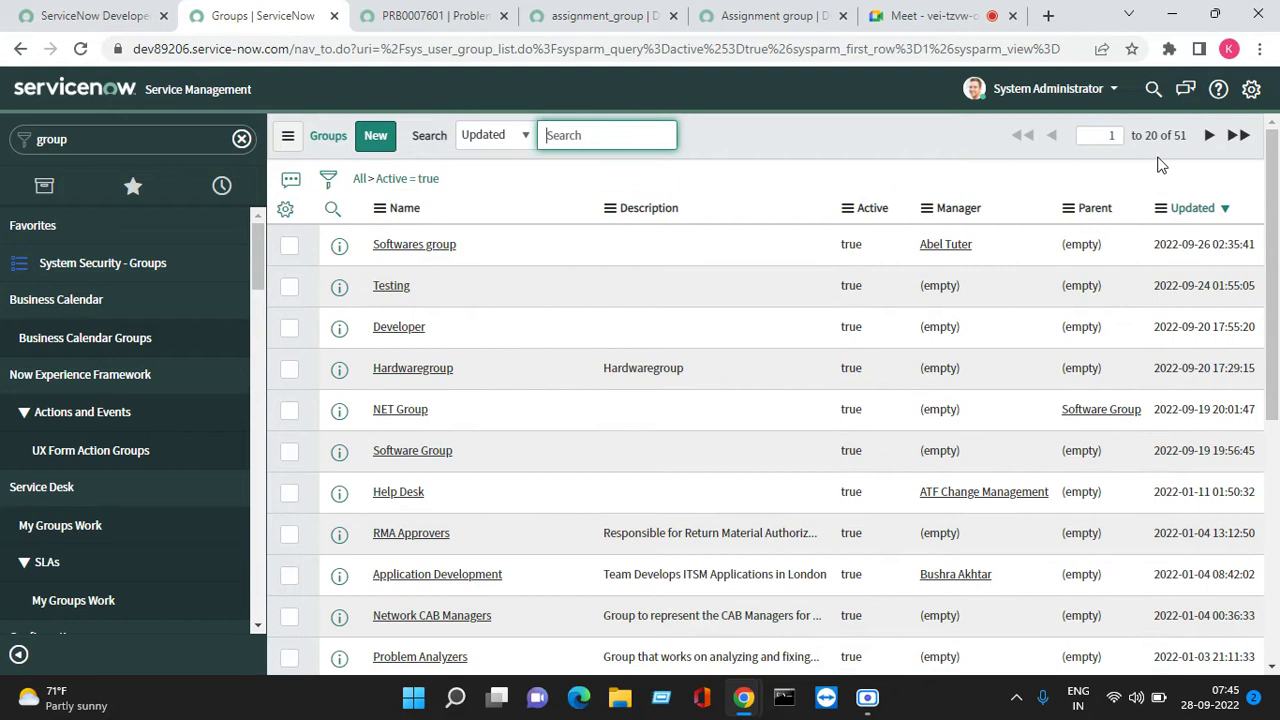
pyautogui.click(359, 182)
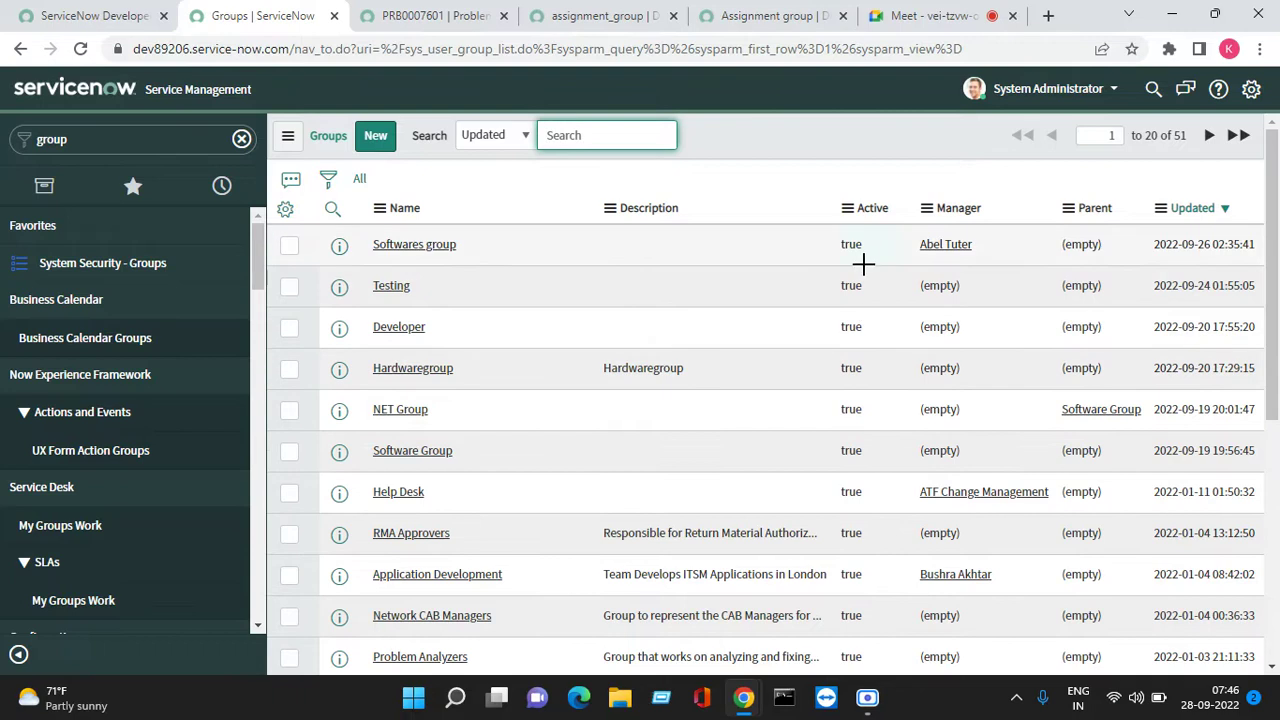
# Set Active to false for Softwares group, Testing, Developer and Hardwaregroup together, and refresh the groups list.
pyautogui.click(872, 268)
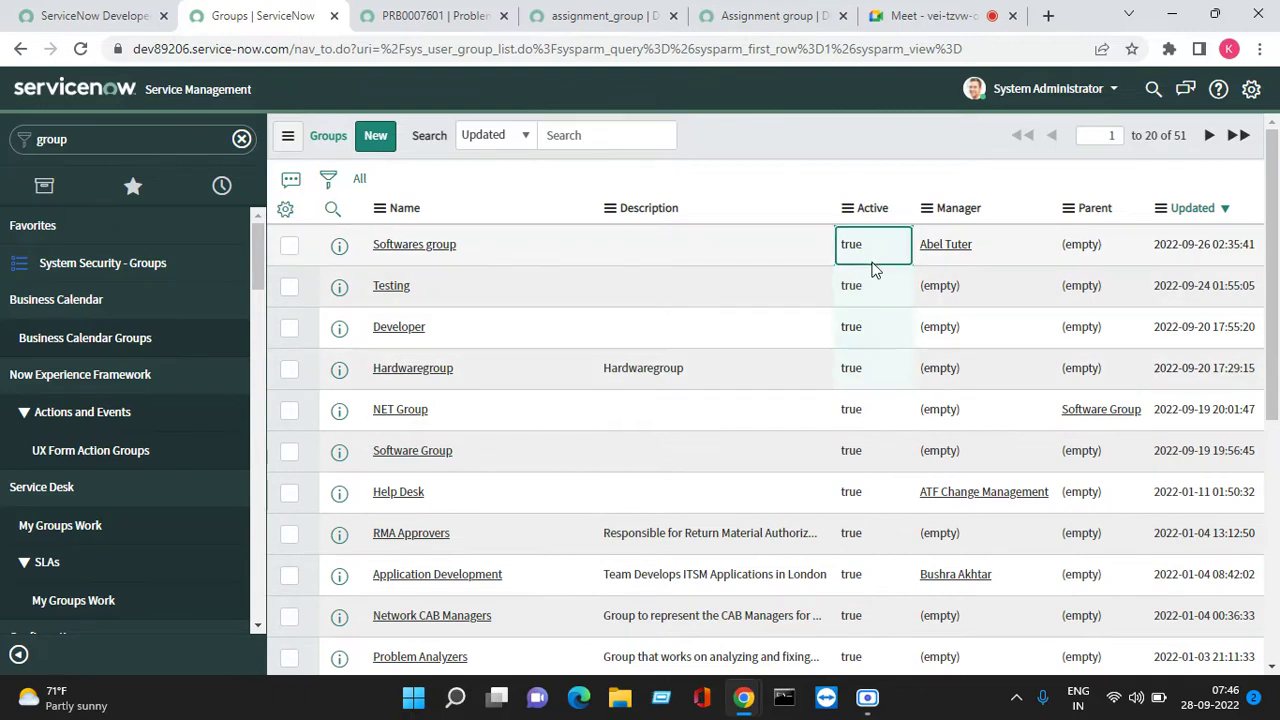
pyautogui.doubleClick(870, 258)
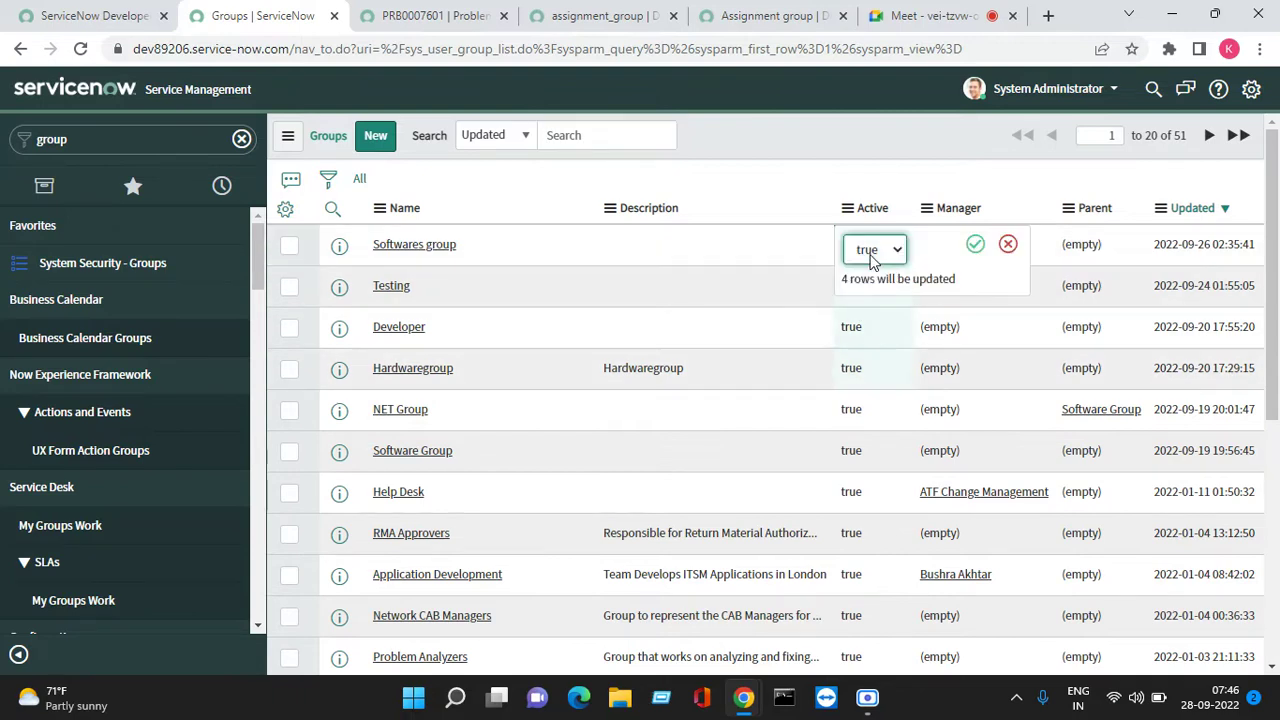
pyautogui.click(872, 260)
pyautogui.click(866, 288)
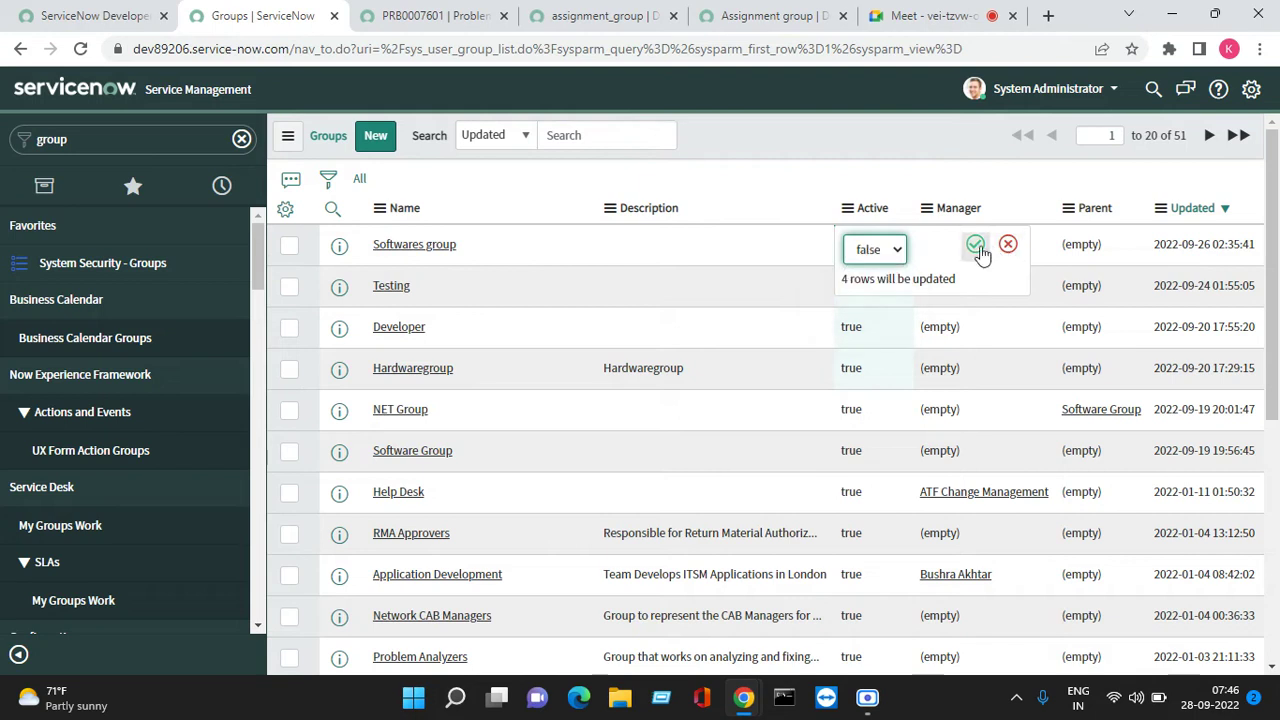
pyautogui.click(976, 245)
pyautogui.rightClick(854, 166)
pyautogui.click(858, 242)
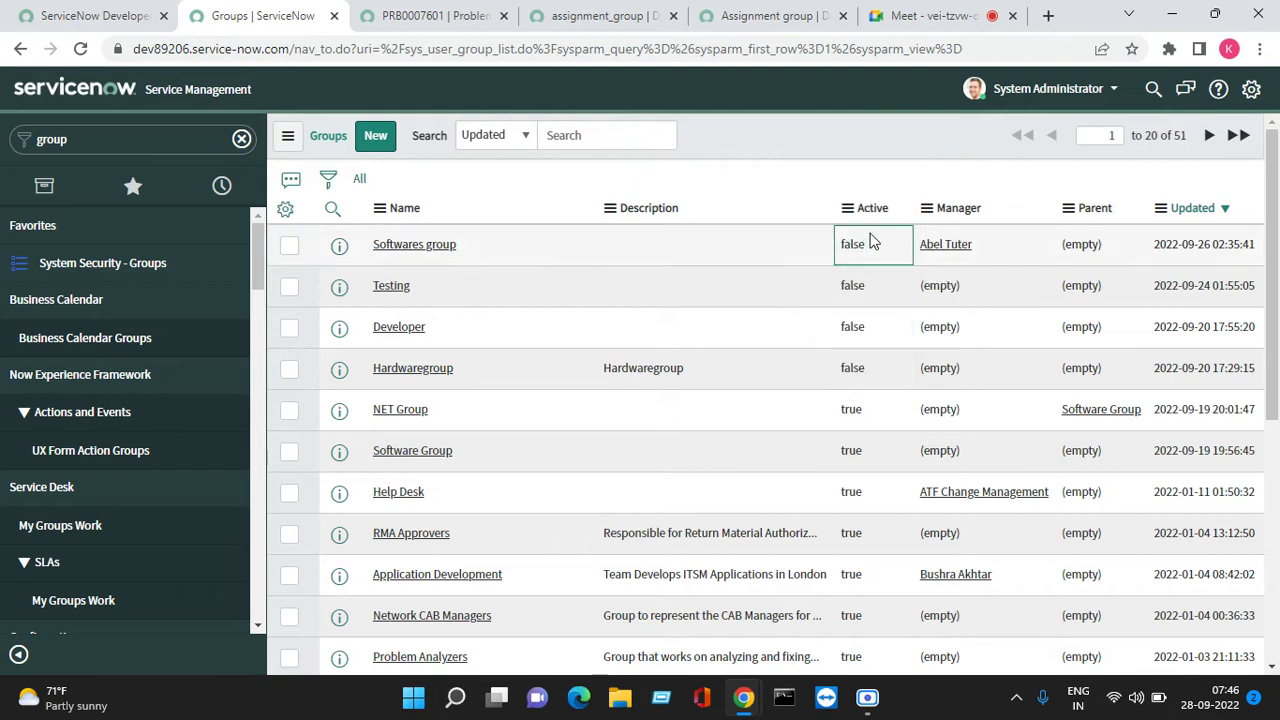
# Filter the groups list with the condition Active is true and copy the resulting query.
pyautogui.click(328, 178)
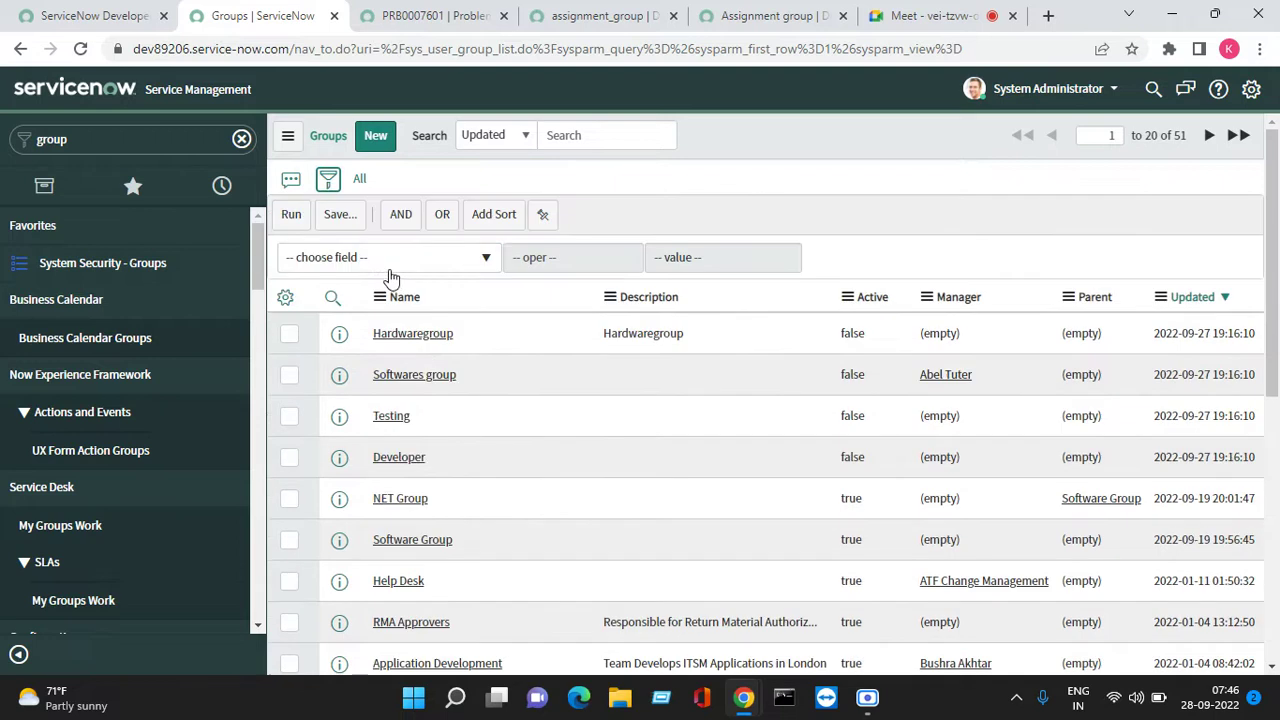
pyautogui.click(386, 262)
pyautogui.click(329, 374)
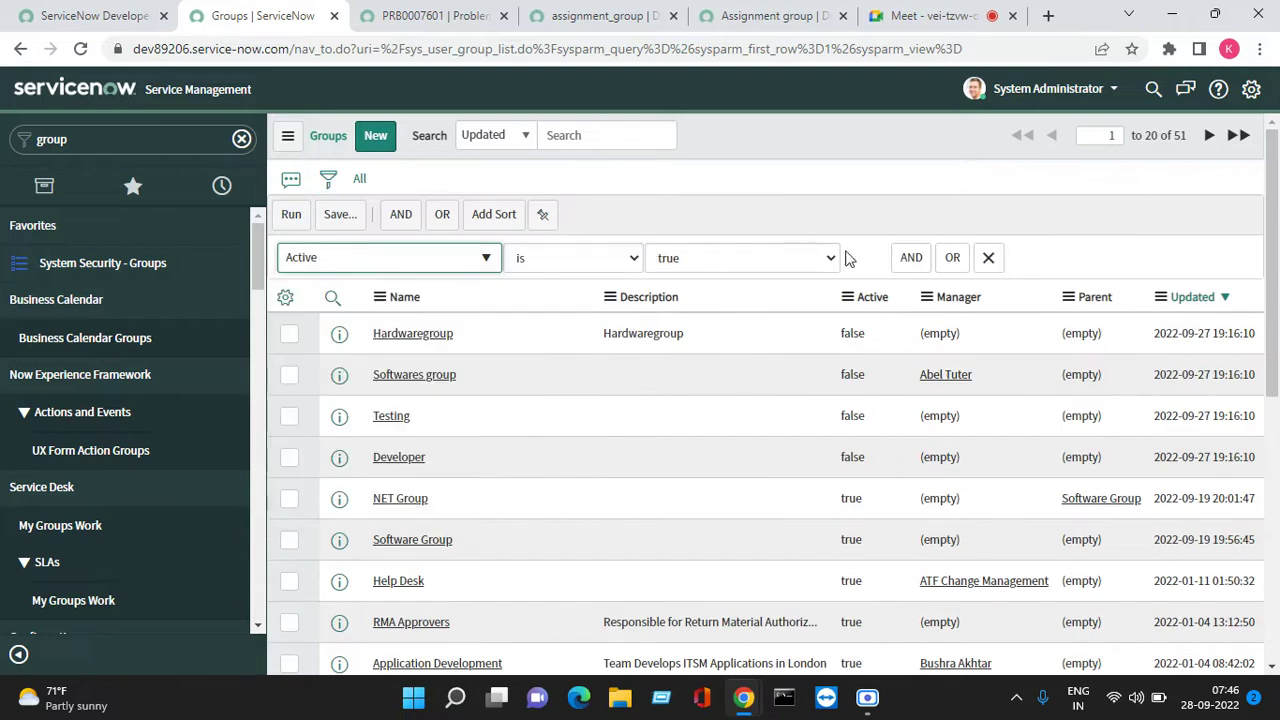
pyautogui.click(291, 214)
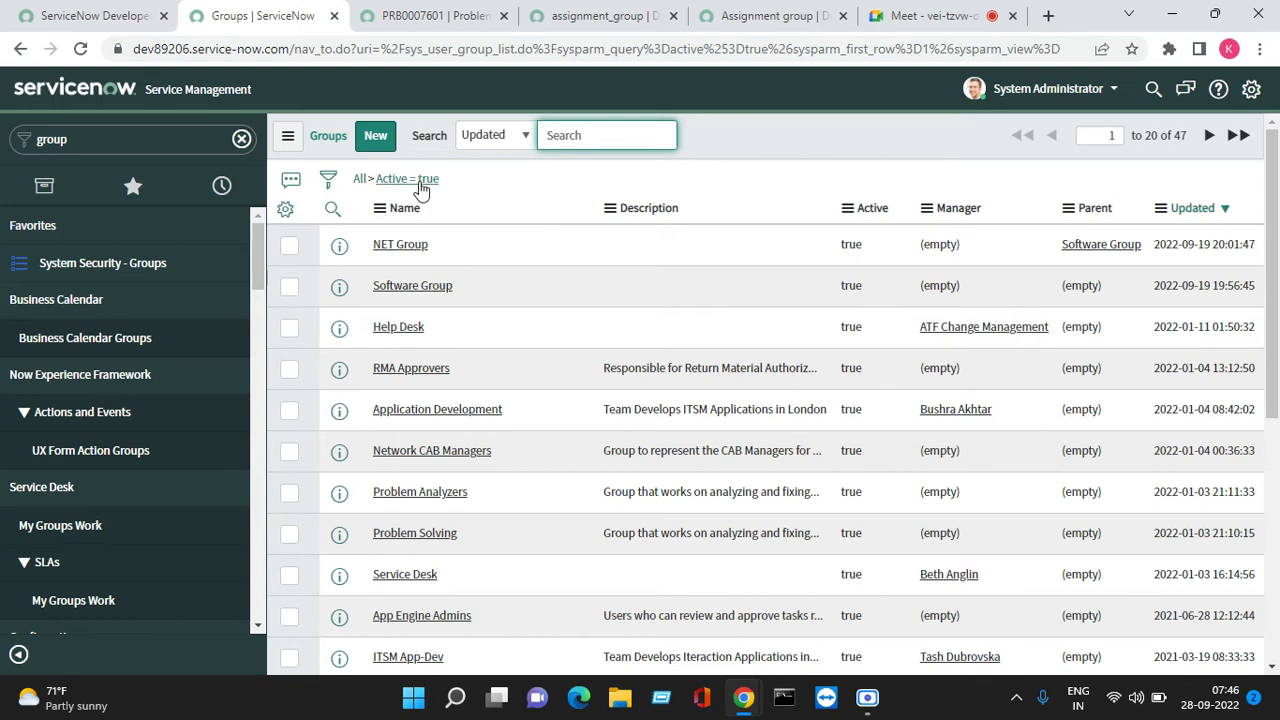
pyautogui.rightClick(420, 184)
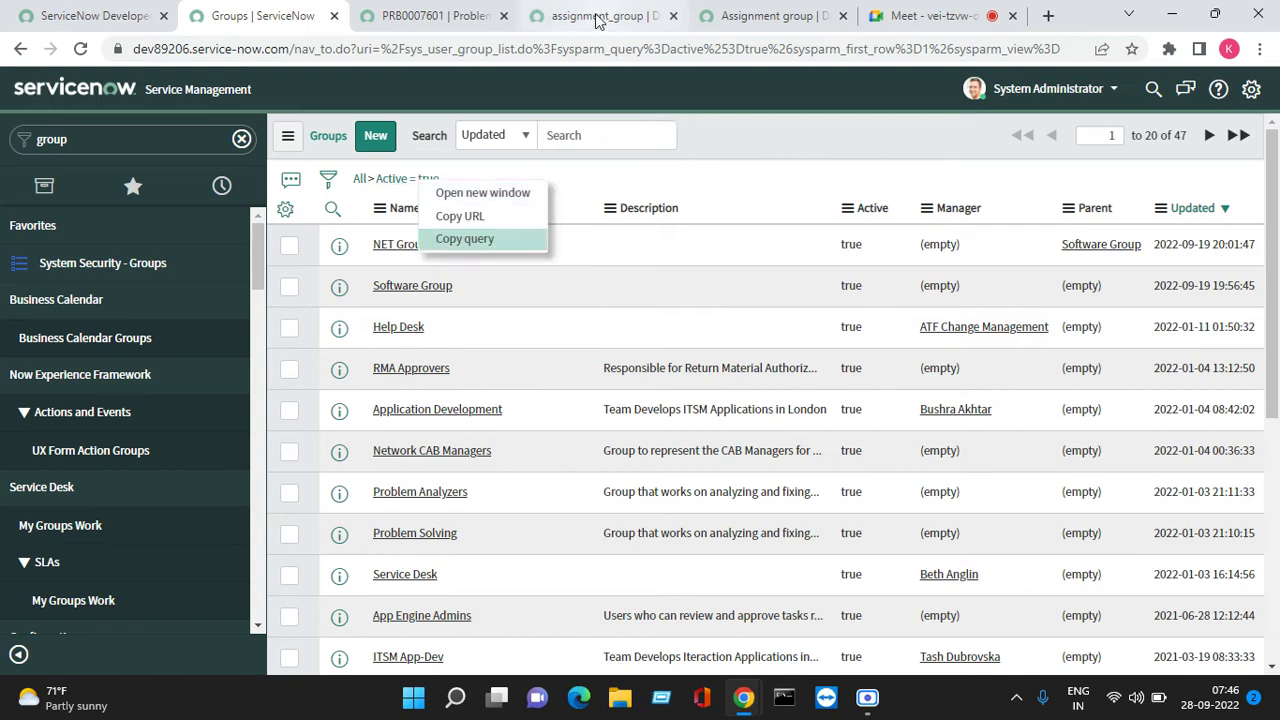
pyautogui.click(465, 238)
# Paste the query active=true as the Reference qualifier of the incident override and save the record.
pyautogui.click(600, 16)
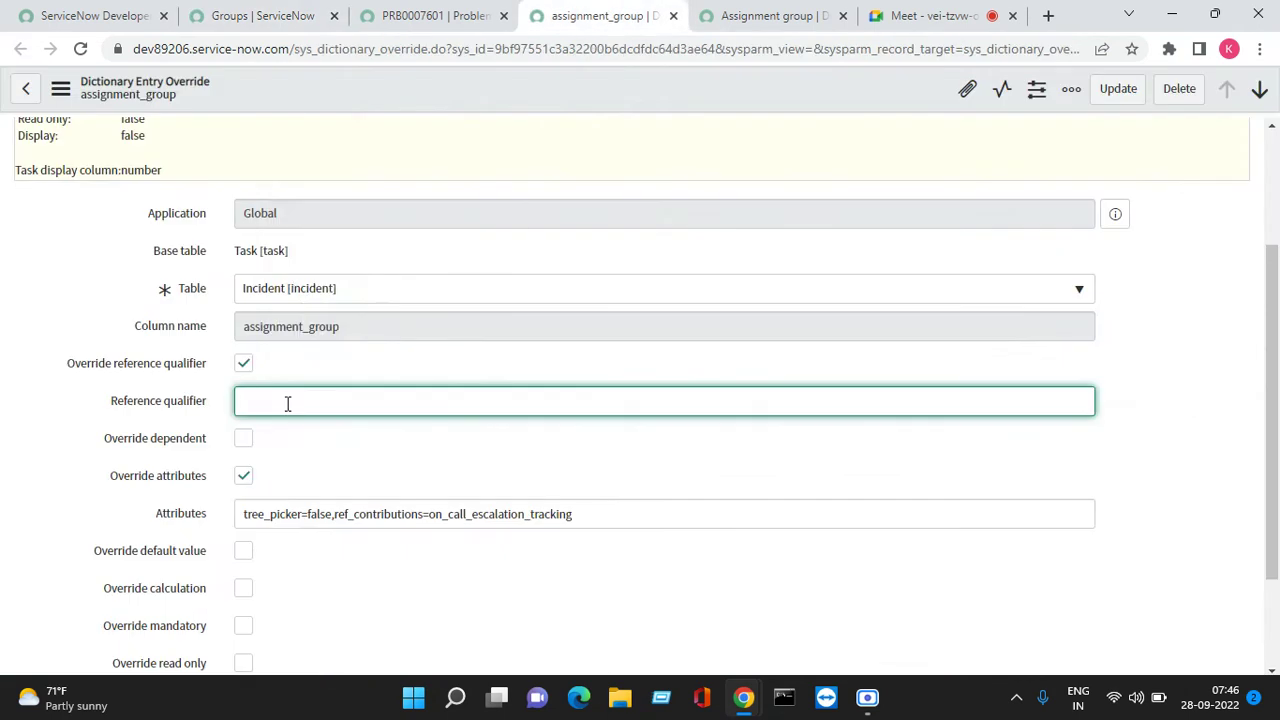
pyautogui.rightClick(278, 406)
pyautogui.click(354, 248)
pyautogui.rightClick(558, 88)
pyautogui.click(596, 95)
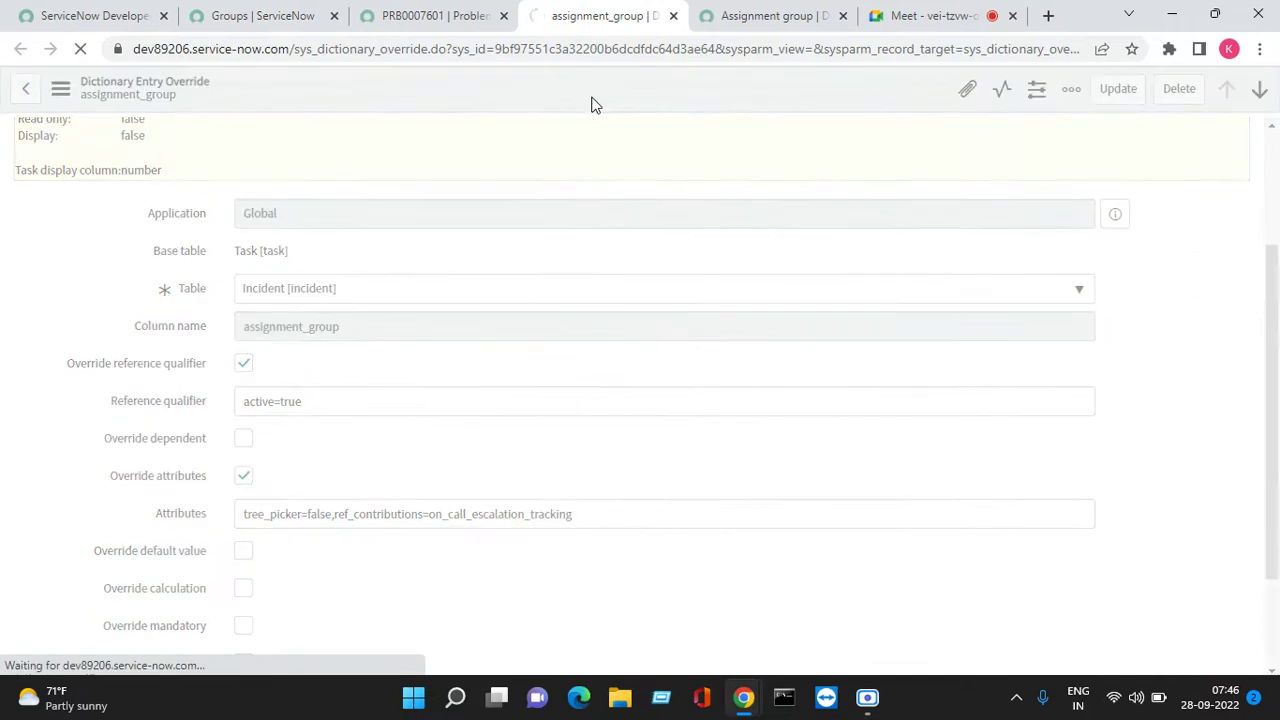
# Open the incident "Unable to access the shared folder." from history and check the groups offered in its Assignment group lookup.
pyautogui.click(420, 15)
pyautogui.click(270, 15)
pyautogui.click(135, 189)
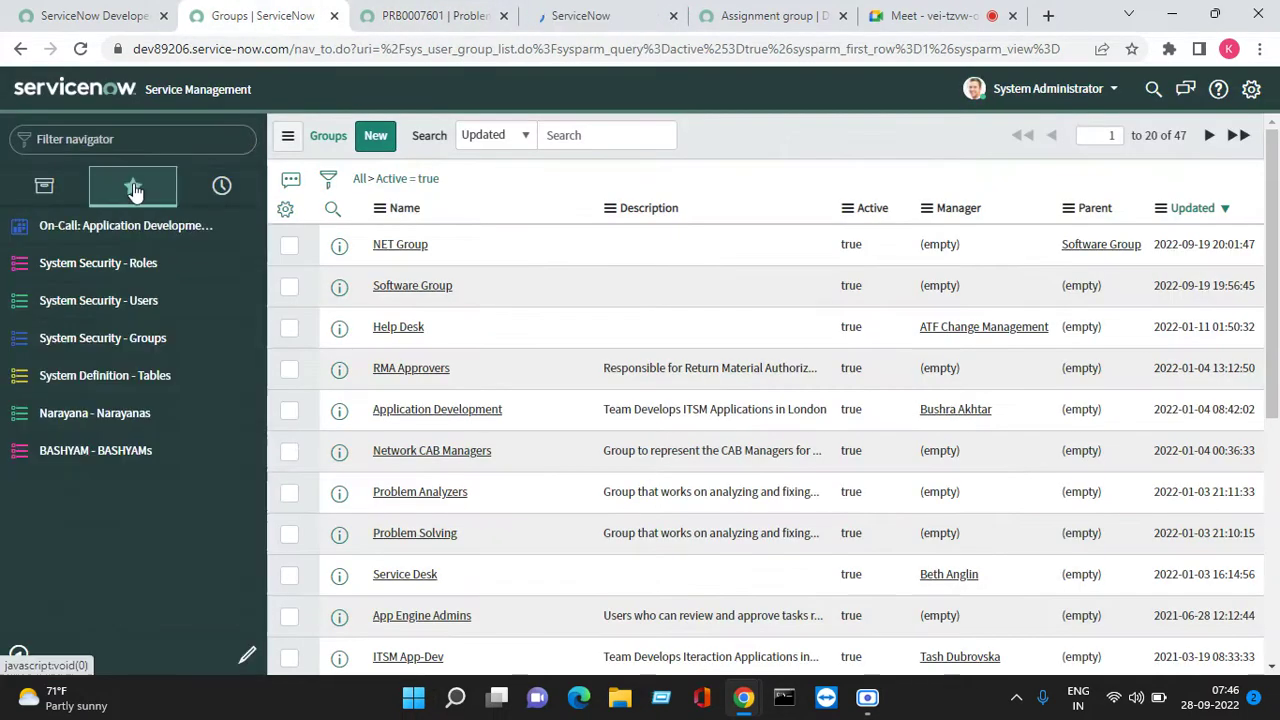
pyautogui.click(215, 200)
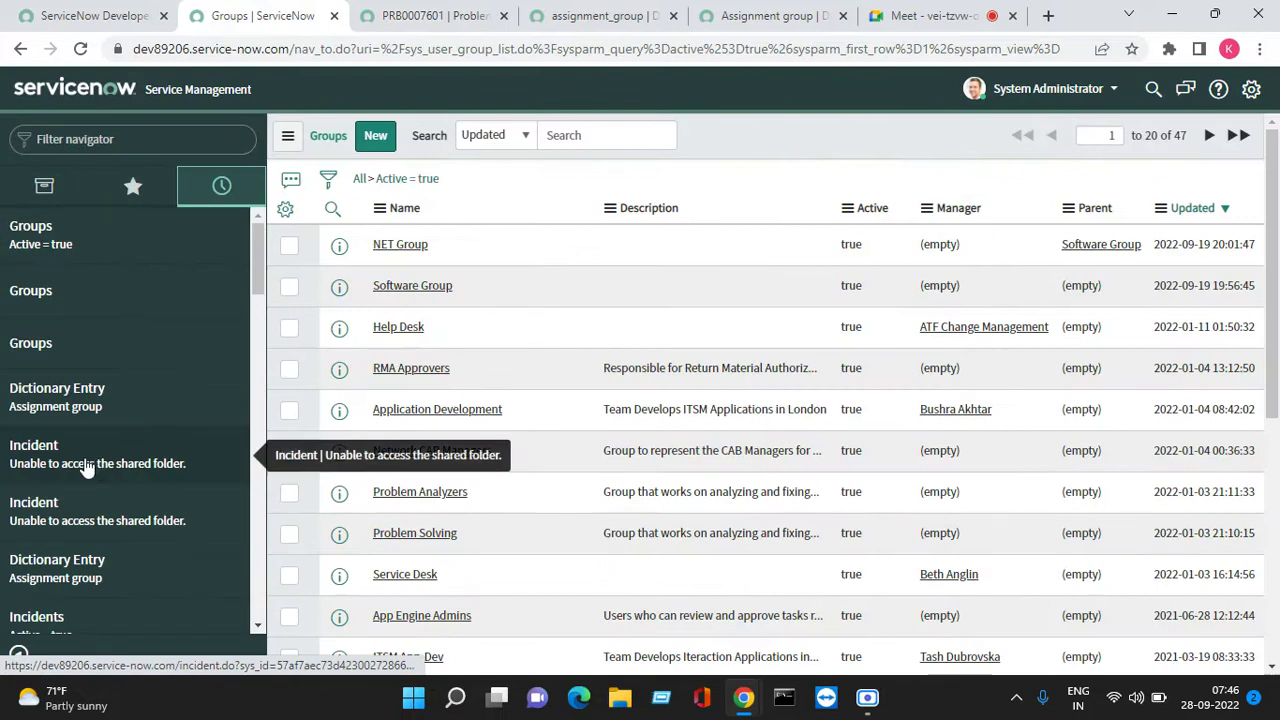
pyautogui.click(84, 456)
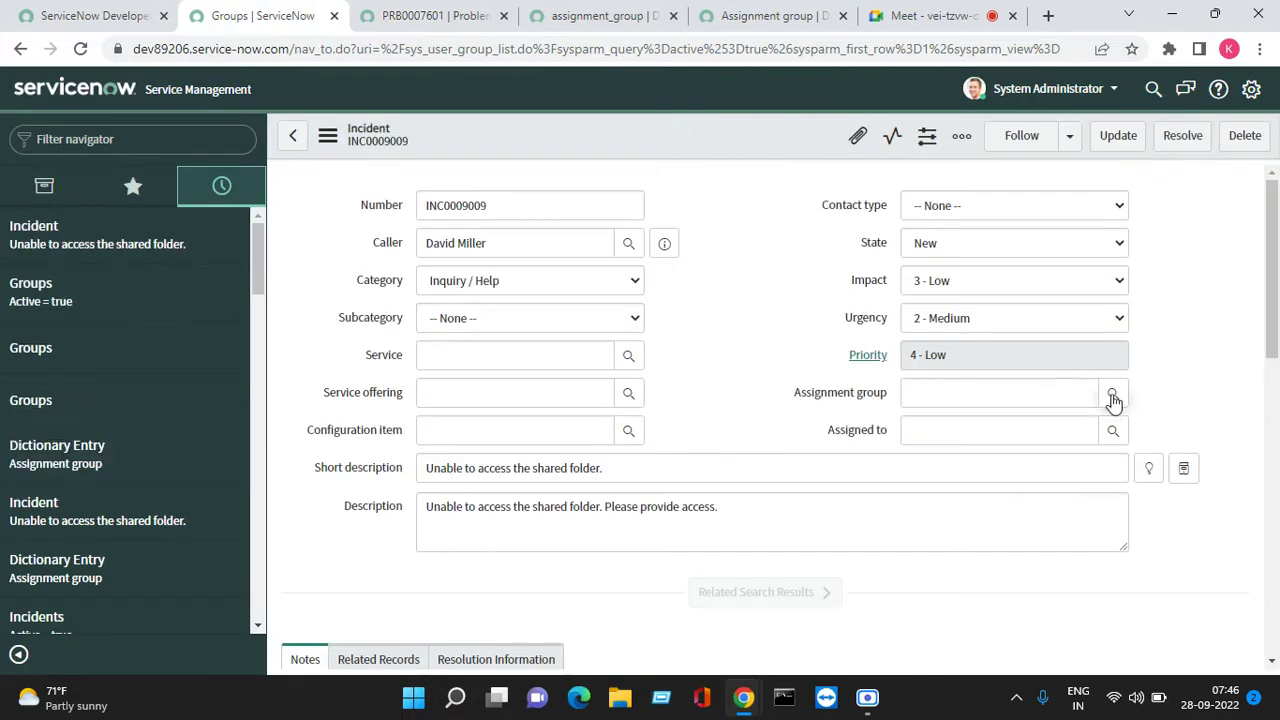
pyautogui.click(1113, 393)
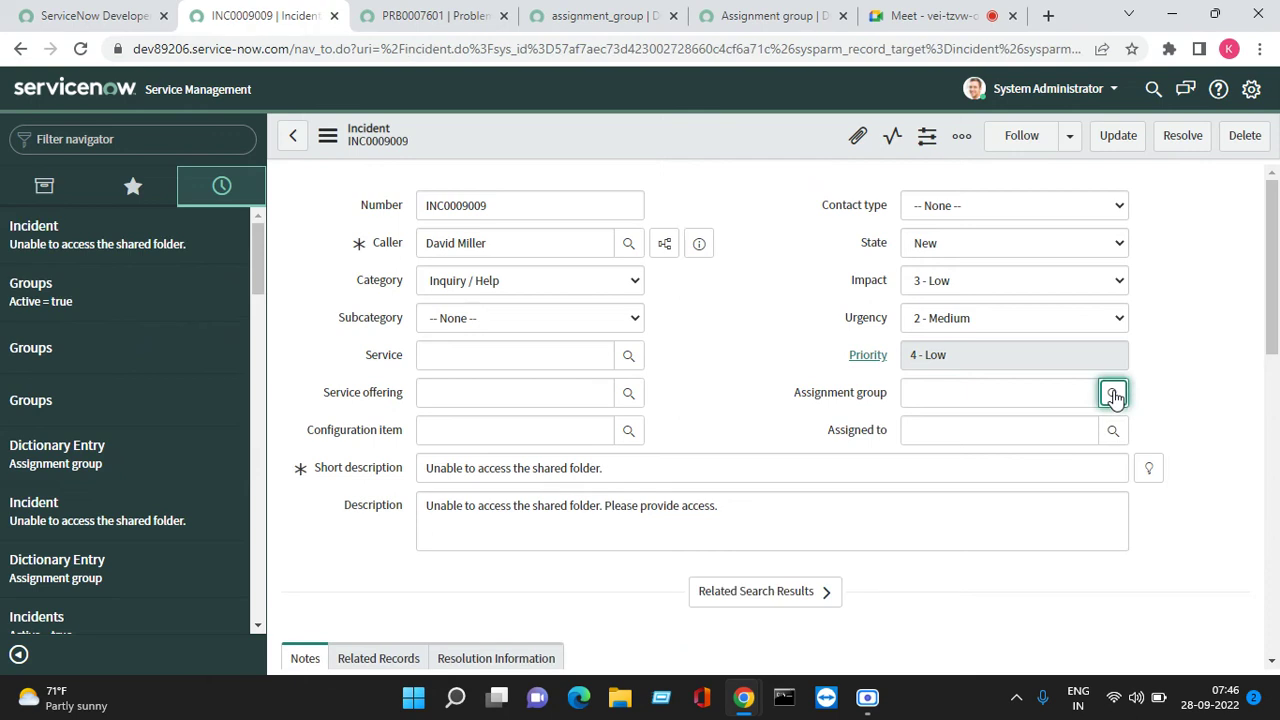
pyautogui.click(1113, 393)
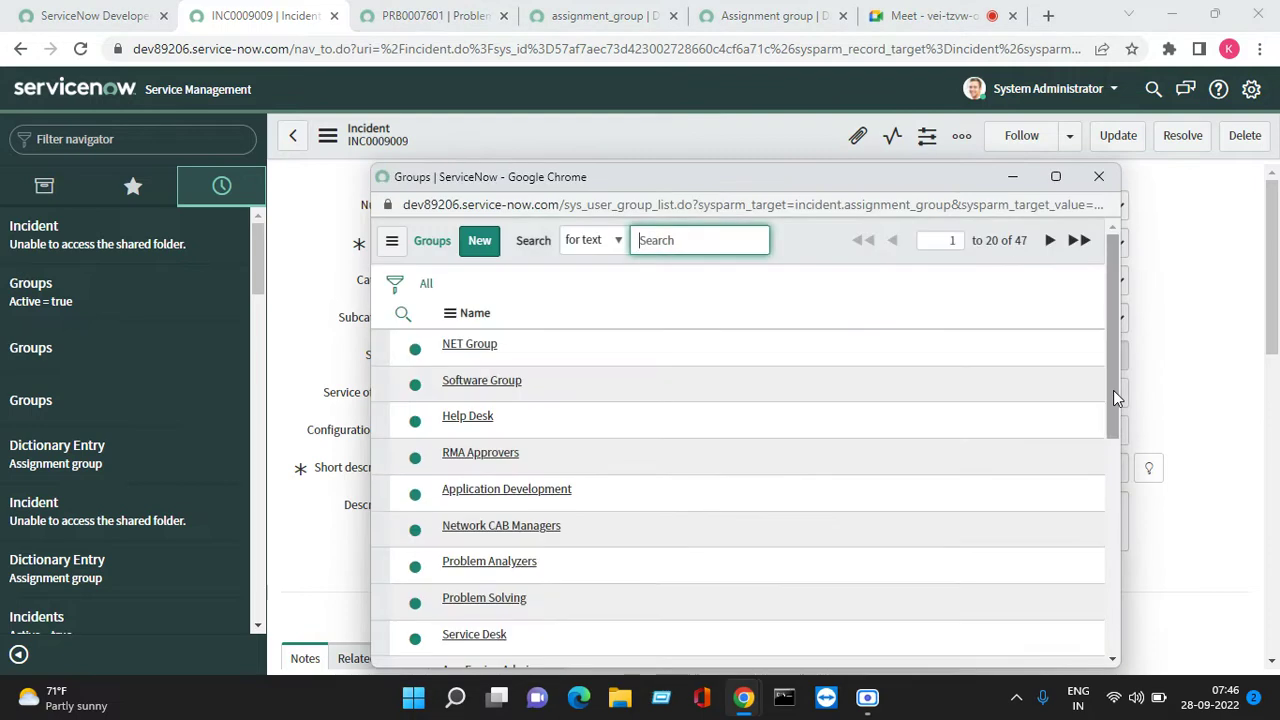
pyautogui.doubleClick(1013, 240)
pyautogui.click(1098, 176)
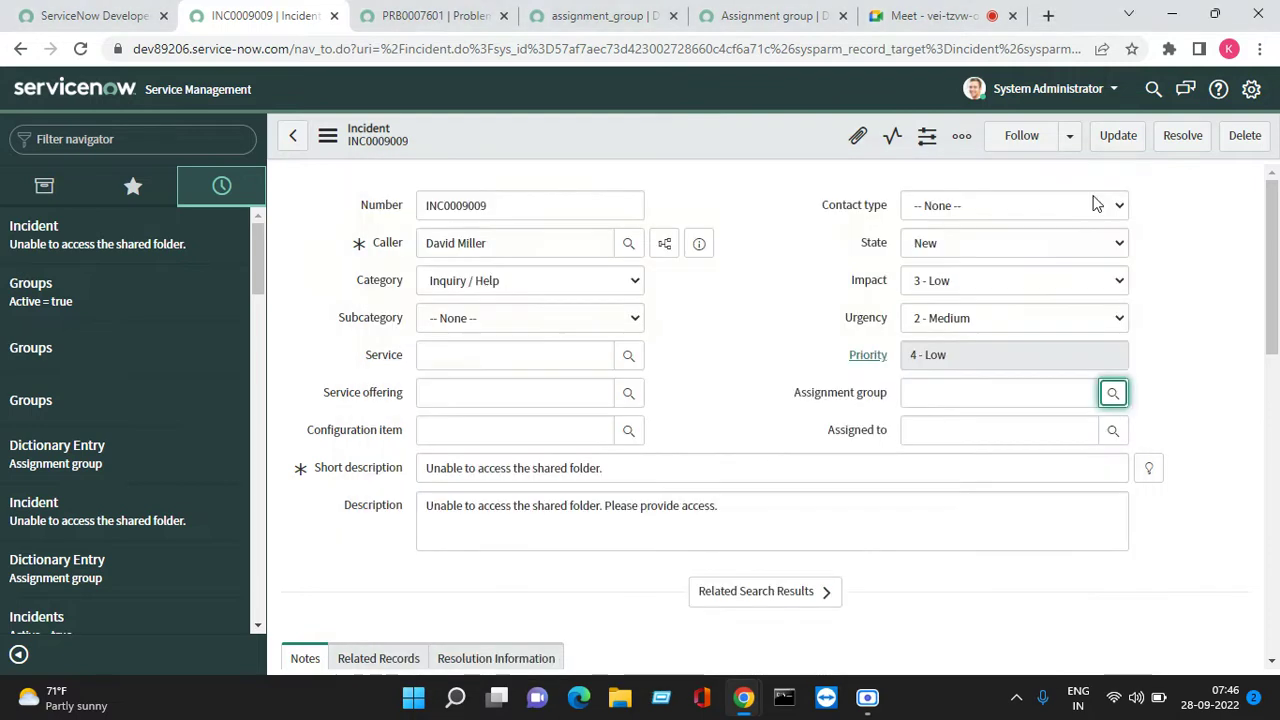
# Turn off Override reference qualifier in the incident override of assignment_group and save the record.
pyautogui.click(598, 16)
pyautogui.scroll(-2, 590, 300)
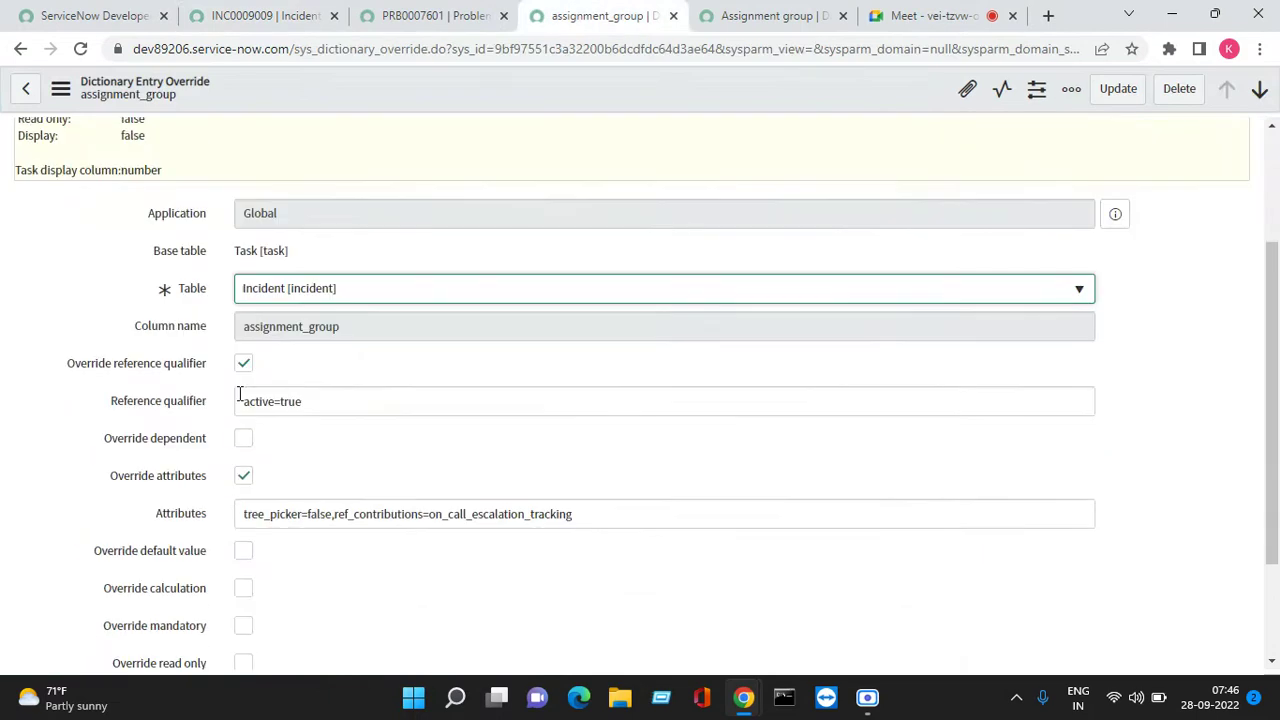
pyautogui.click(243, 365)
pyautogui.rightClick(614, 92)
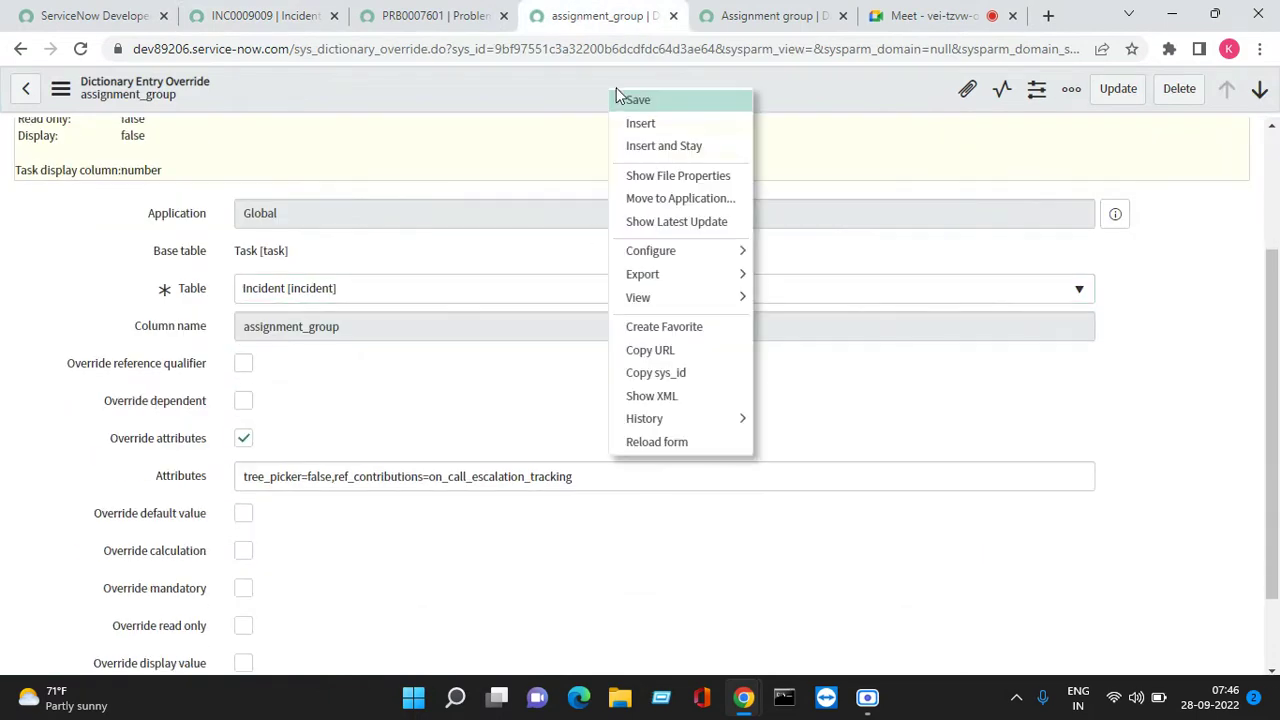
pyautogui.click(648, 102)
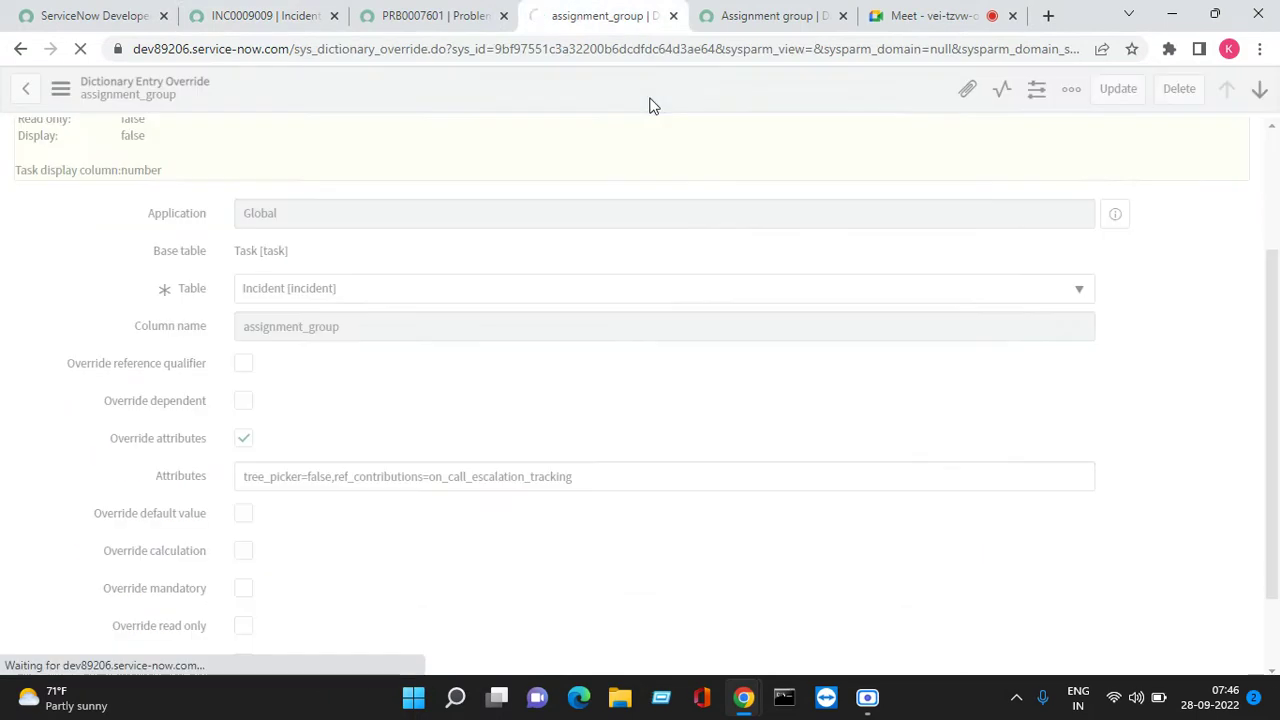
# Check the incident's Assignment group lookup again with the reference qualifier override turned off.
pyautogui.click(287, 17)
pyautogui.click(1113, 393)
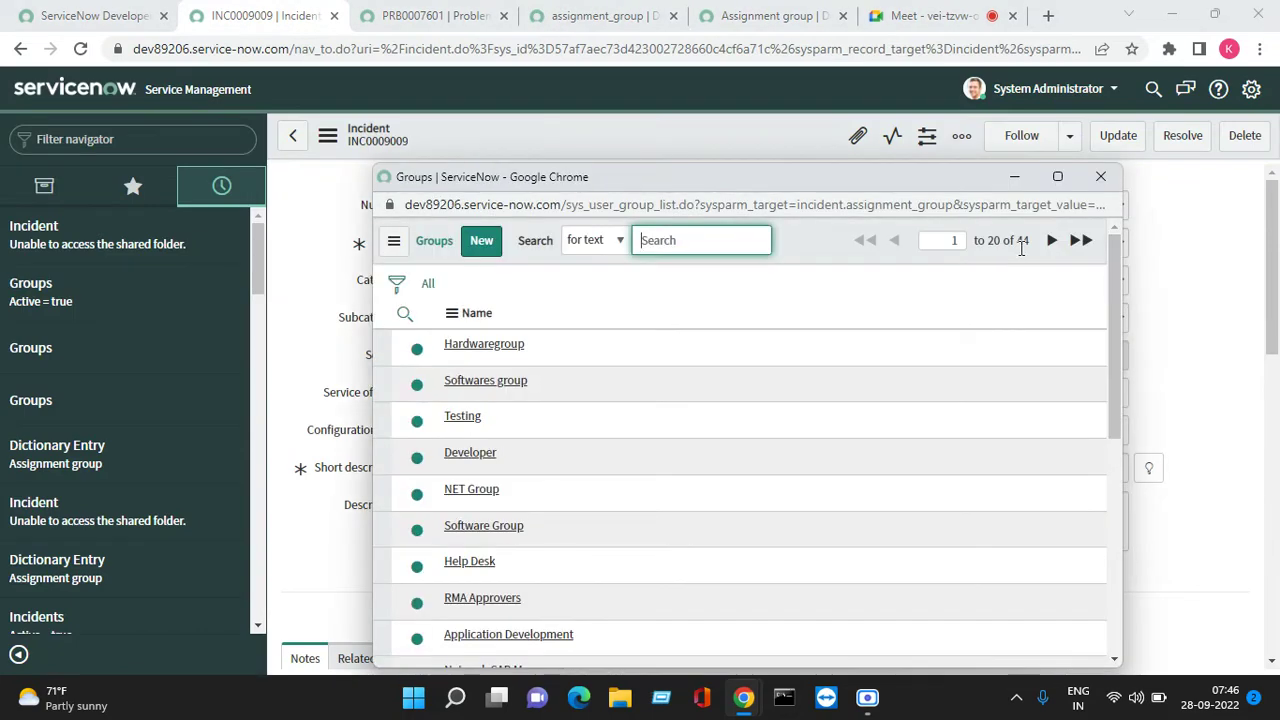
pyautogui.click(1103, 188)
# Review the Reference qual condition and the Dictionary Overrides list in the Assignment group dictionary entry.
pyautogui.click(770, 16)
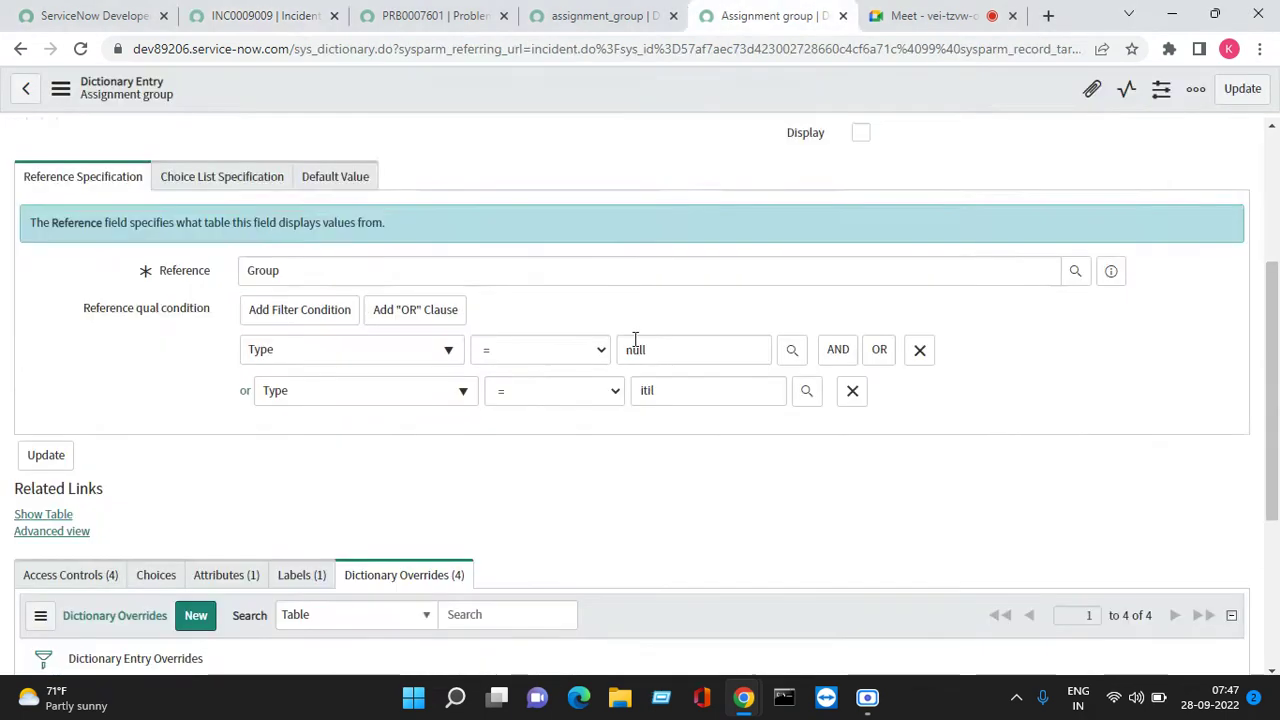
pyautogui.scroll(-3, 620, 340)
pyautogui.scroll(2, 599, 337)
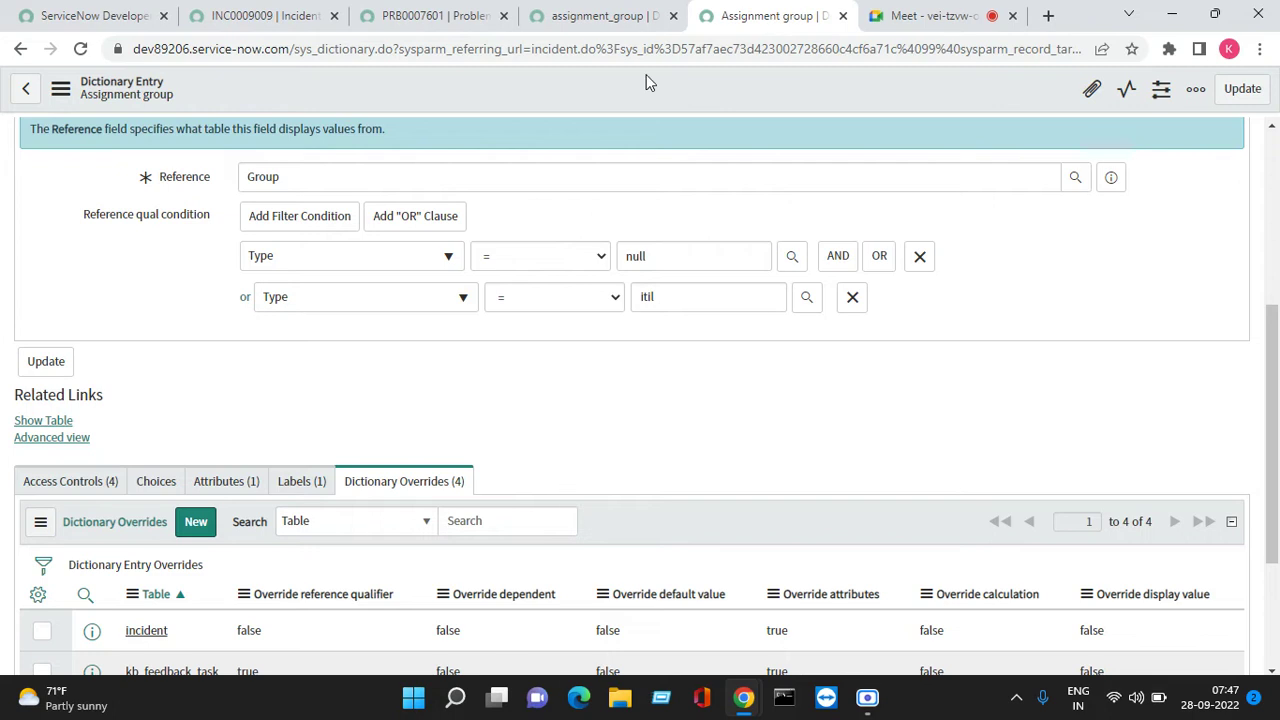
# Turn Override reference qualifier back on in the incident override of assignment_group.
pyautogui.click(598, 15)
pyautogui.scroll(-2, 253, 458)
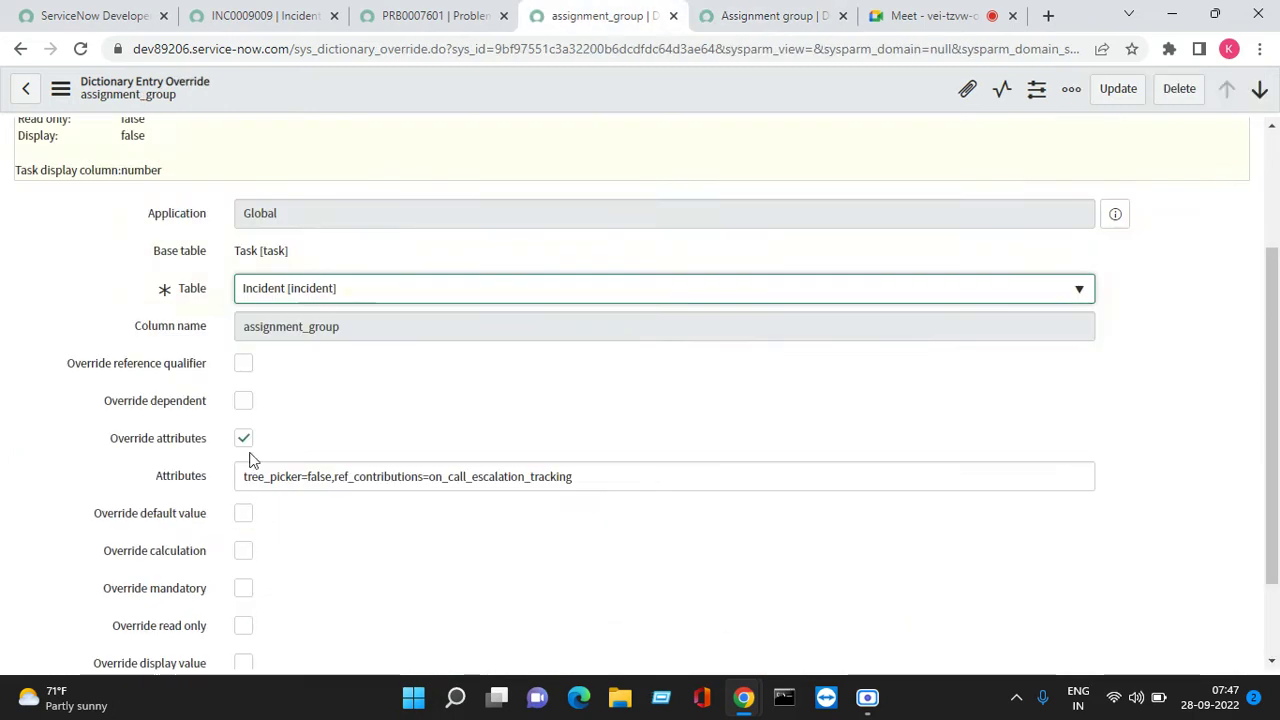
pyautogui.click(244, 364)
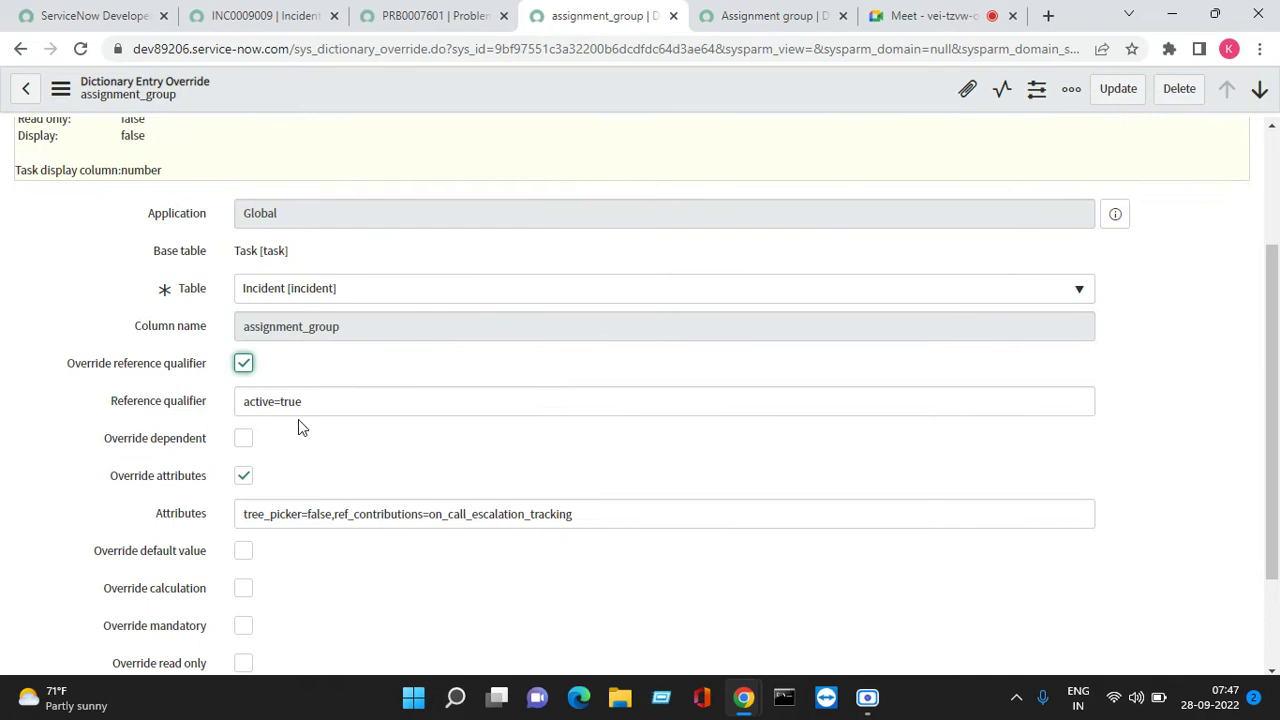
# Enable Override dependent and Override default value in turn to preview their fields, clearing each one again.
pyautogui.click(251, 446)
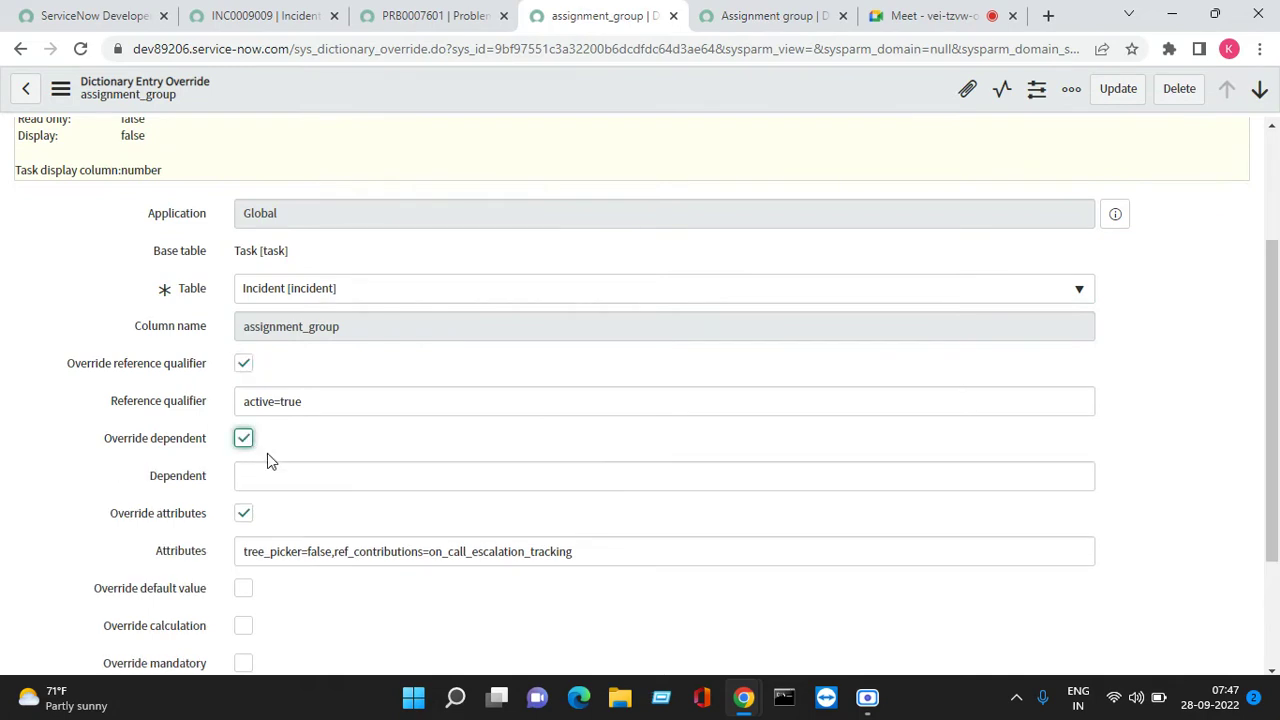
pyautogui.click(245, 440)
pyautogui.scroll(-2, 300, 434)
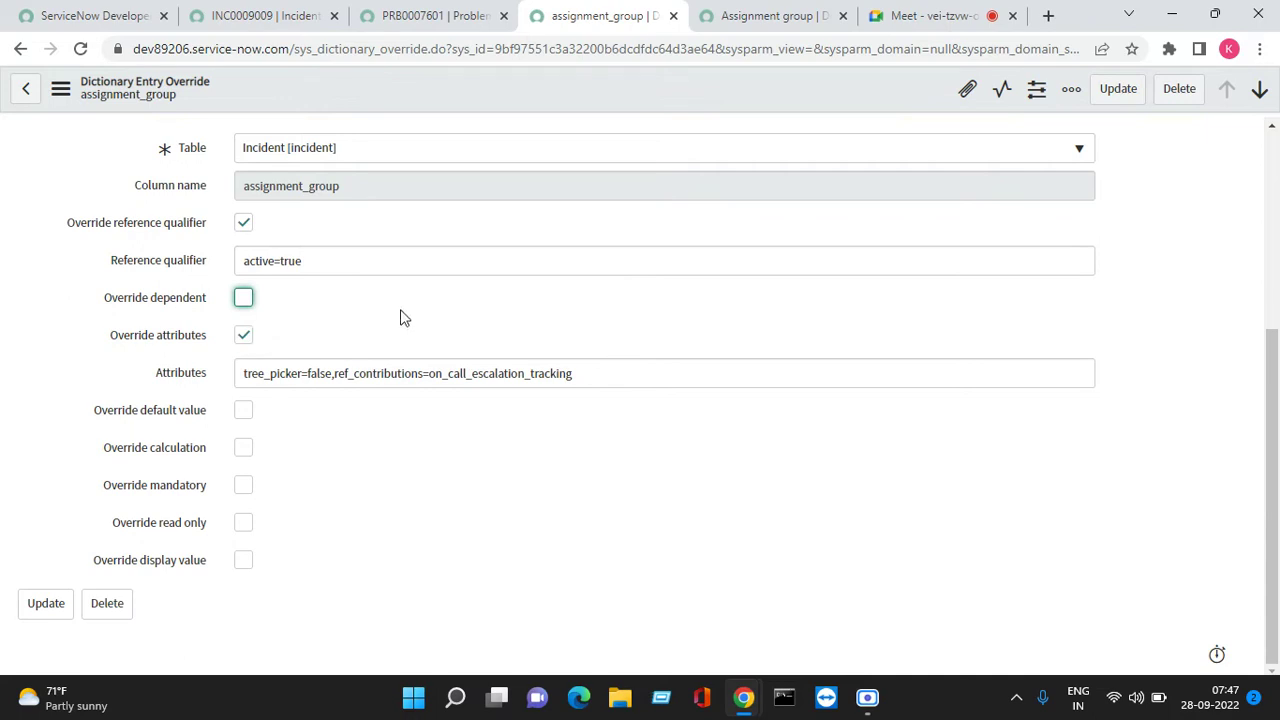
pyautogui.click(243, 410)
pyautogui.click(243, 410)
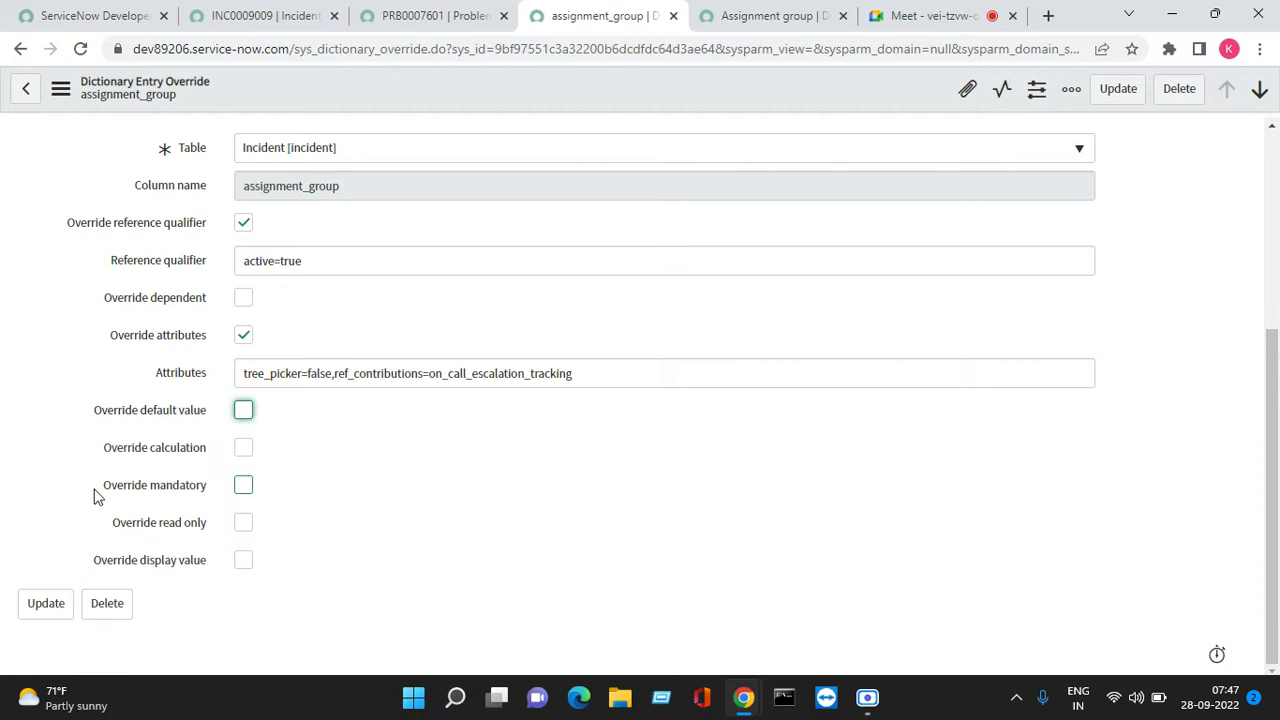
# Enable Override mandatory and Mandatory in the incident override of assignment_group and save the record.
pyautogui.moveTo(101, 486); pyautogui.dragTo(268, 490)
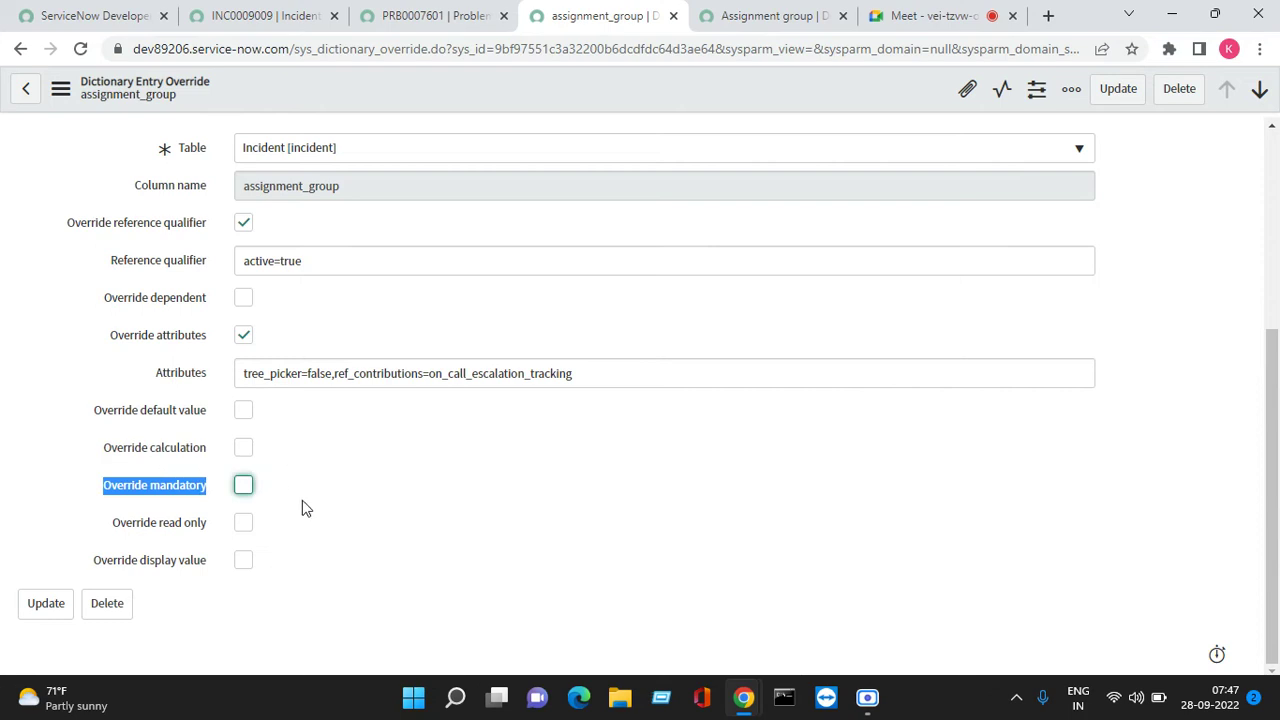
pyautogui.click(247, 488)
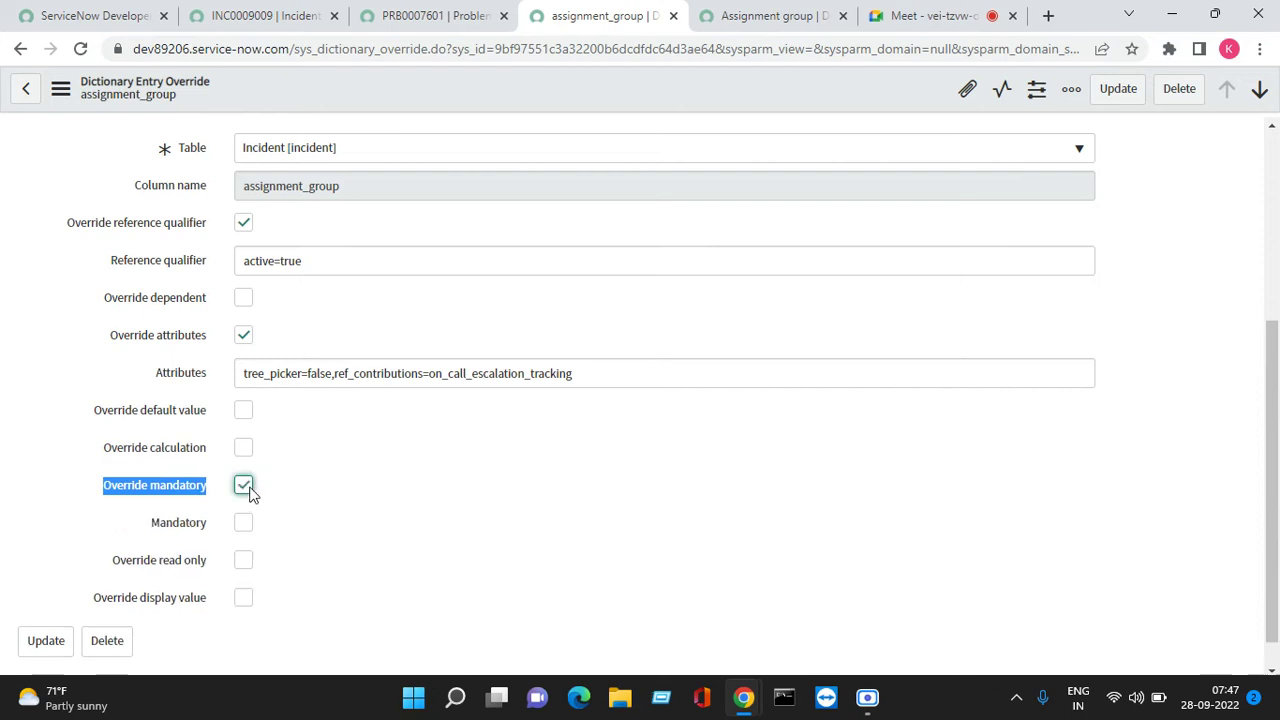
pyautogui.scroll(-1, 260, 492)
pyautogui.click(307, 476)
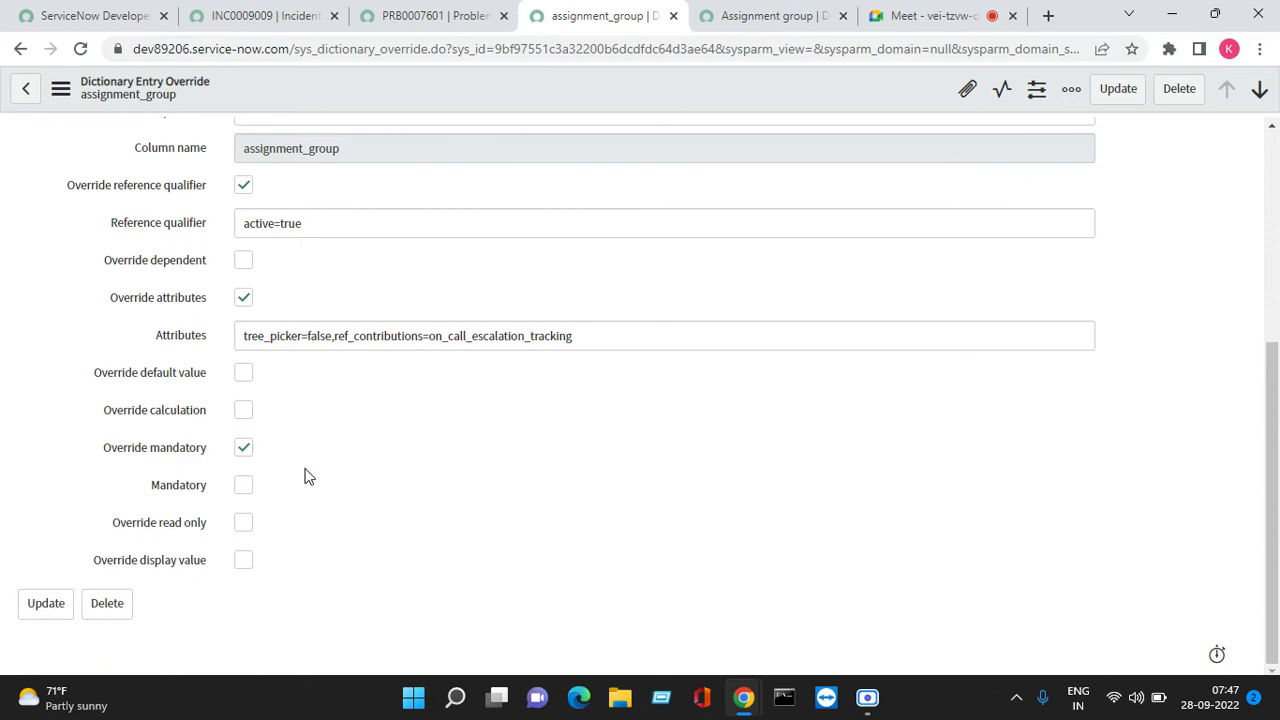
pyautogui.click(241, 484)
pyautogui.rightClick(550, 103)
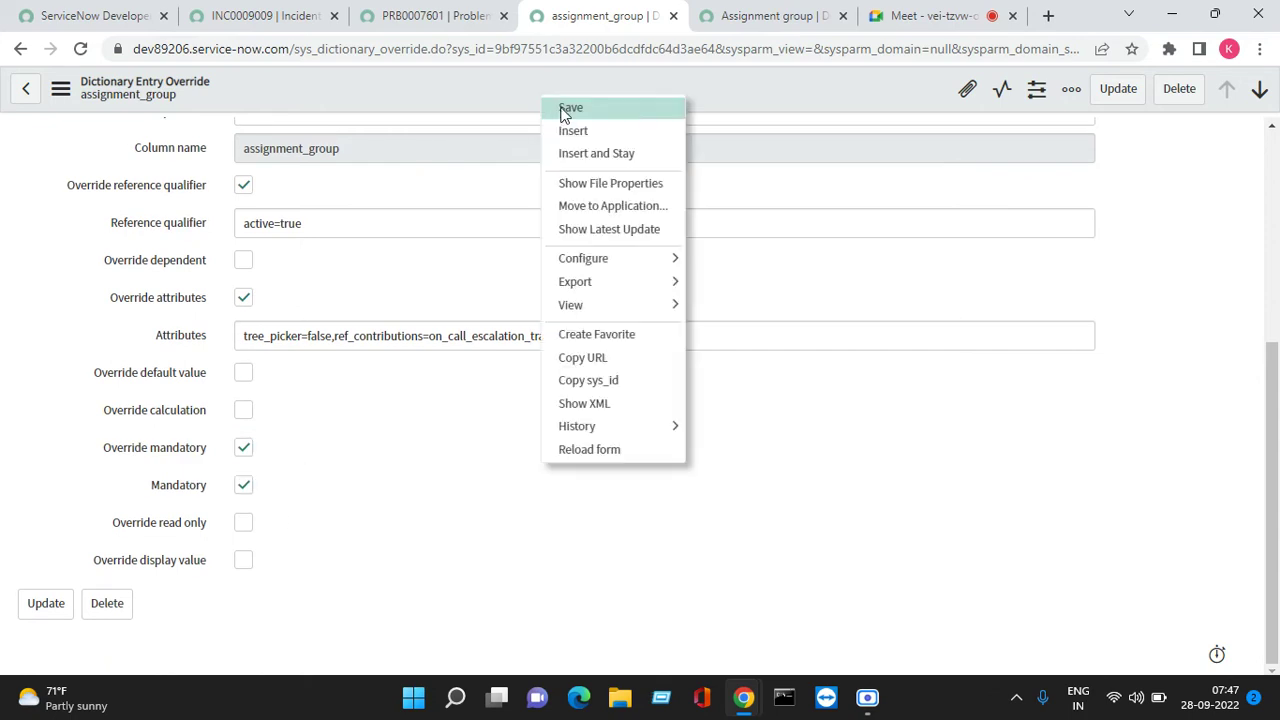
pyautogui.click(597, 117)
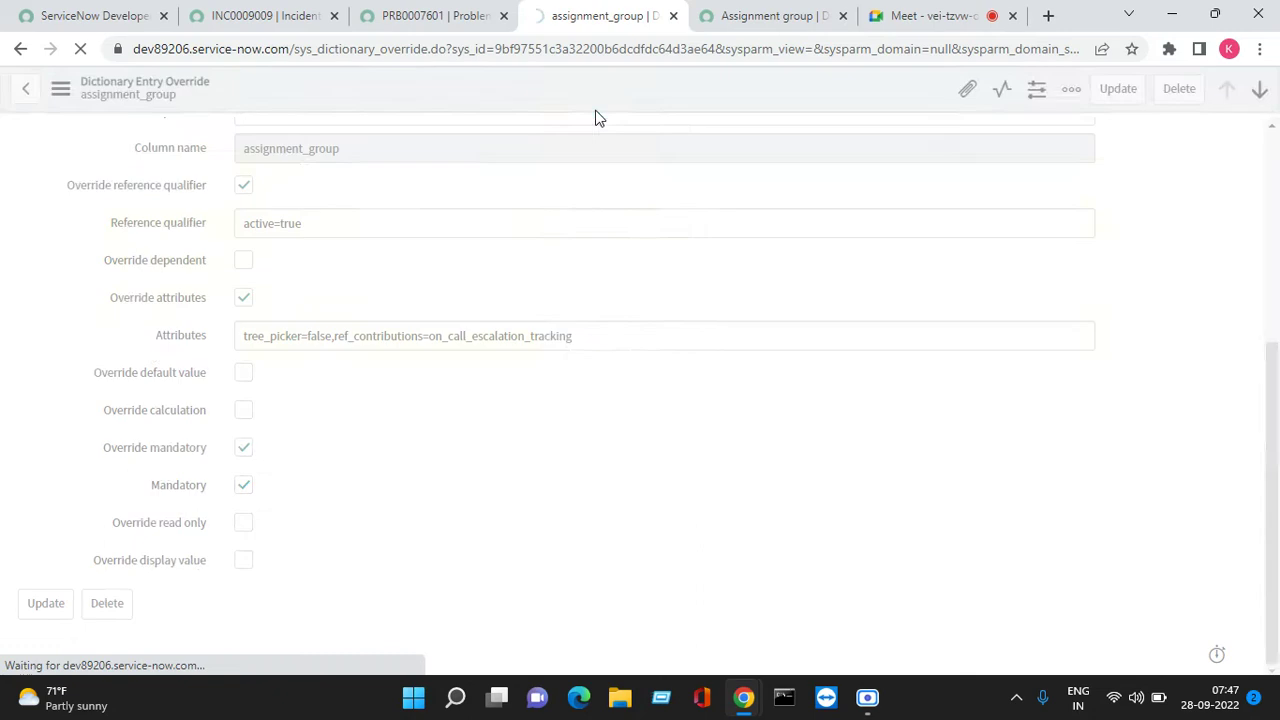
# Reload the incident form and check whether its Assignment group field is marked mandatory.
pyautogui.click(268, 16)
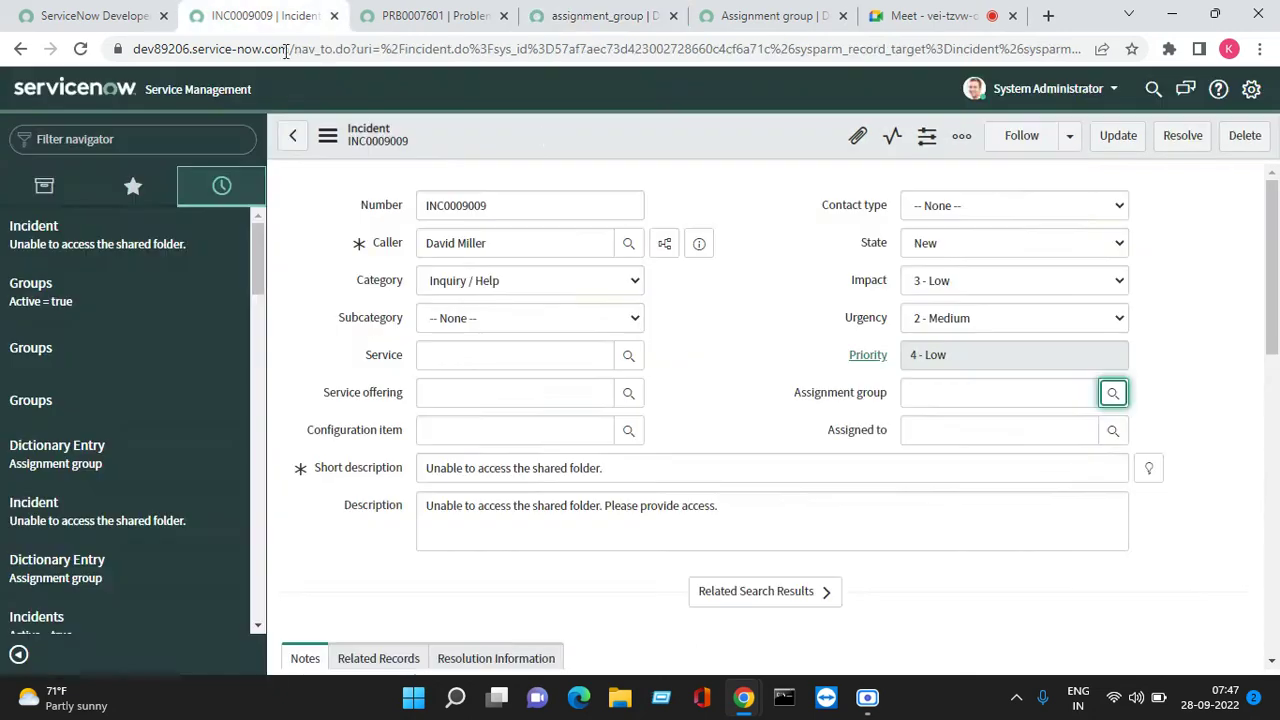
pyautogui.rightClick(574, 140)
pyautogui.moveTo(640, 645)
pyautogui.scroll(-1, 630, 646)
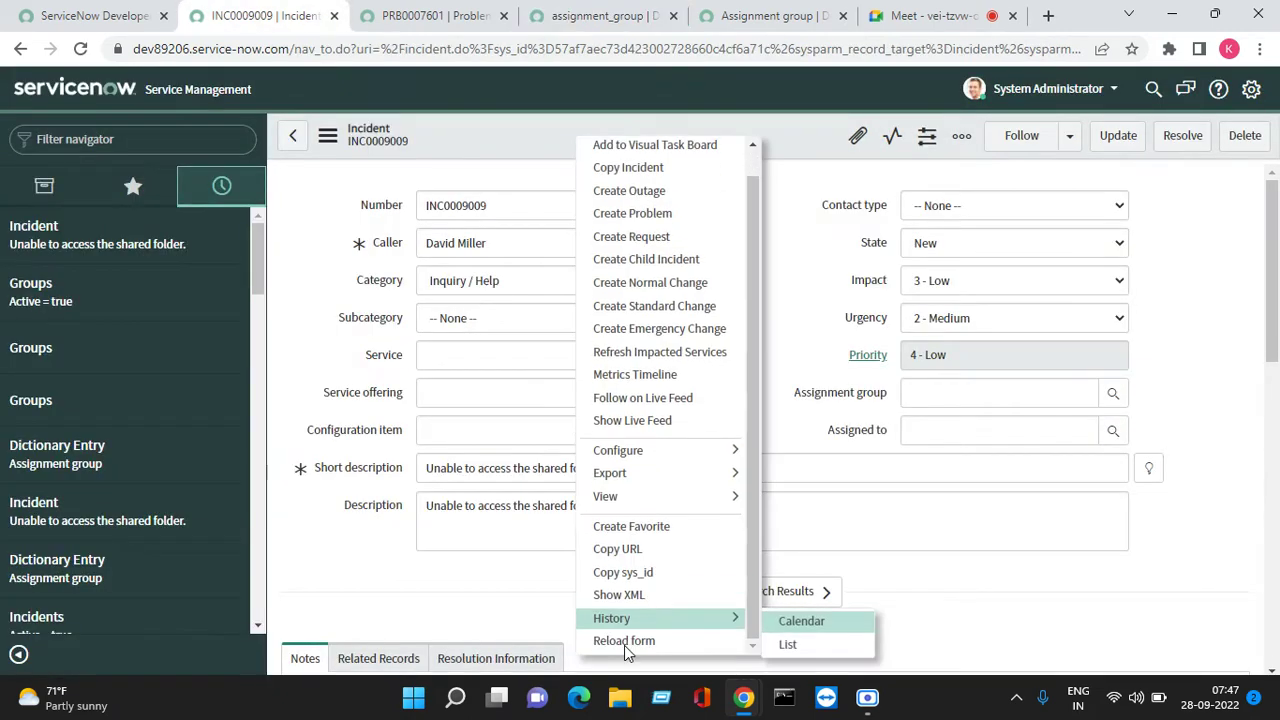
pyautogui.click(626, 648)
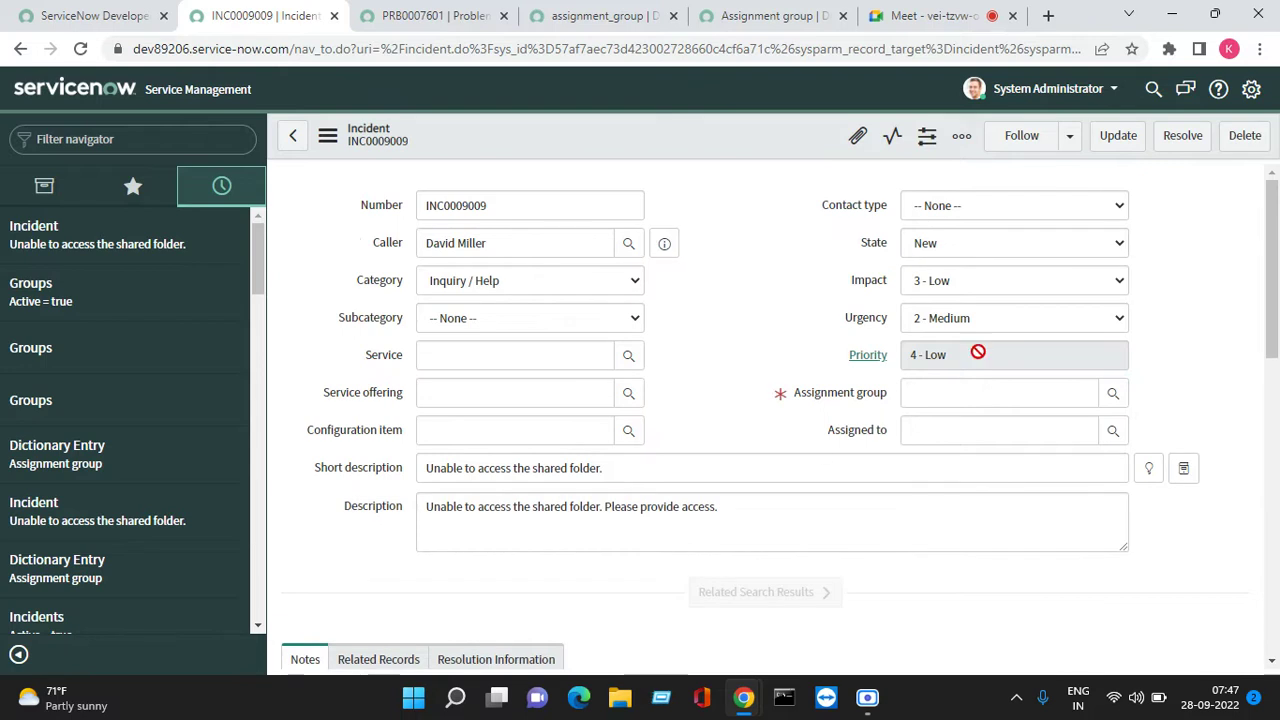
pyautogui.moveTo(887, 395); pyautogui.dragTo(800, 398)
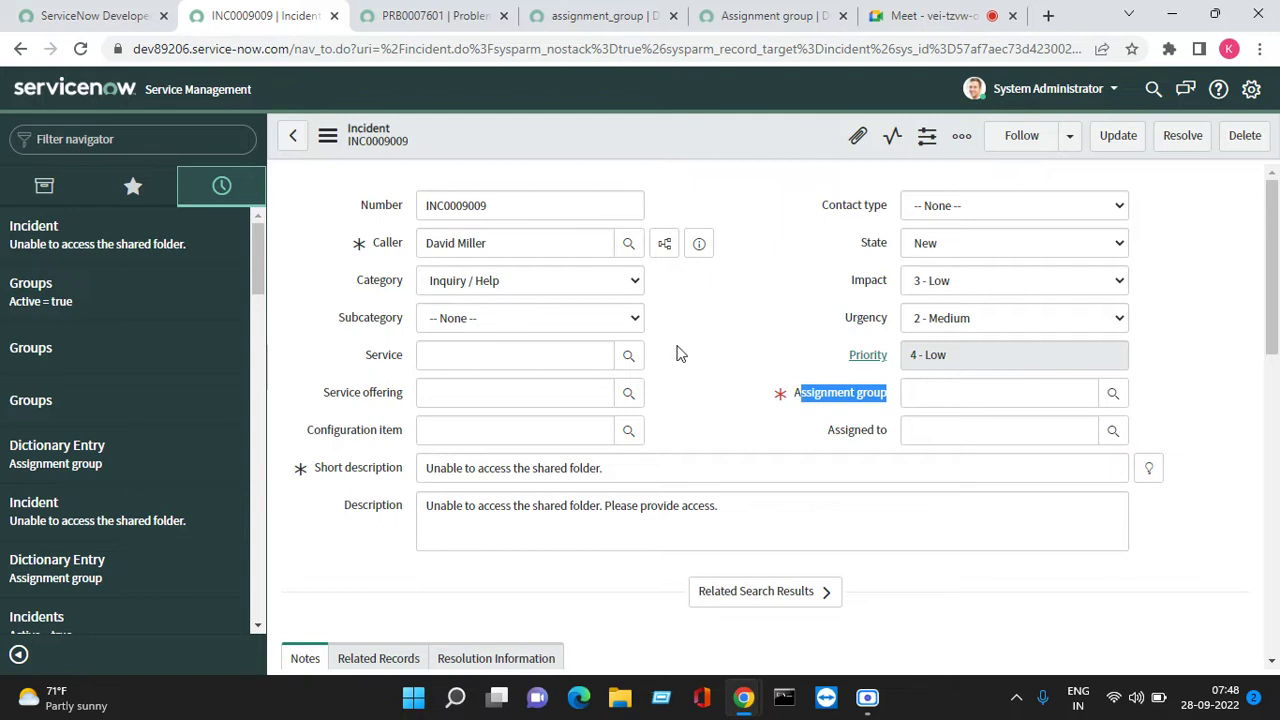
pyautogui.click(740, 345)
# Reload the problem record PRB0007601 and check whether its Assignment group field is marked mandatory.
pyautogui.click(425, 15)
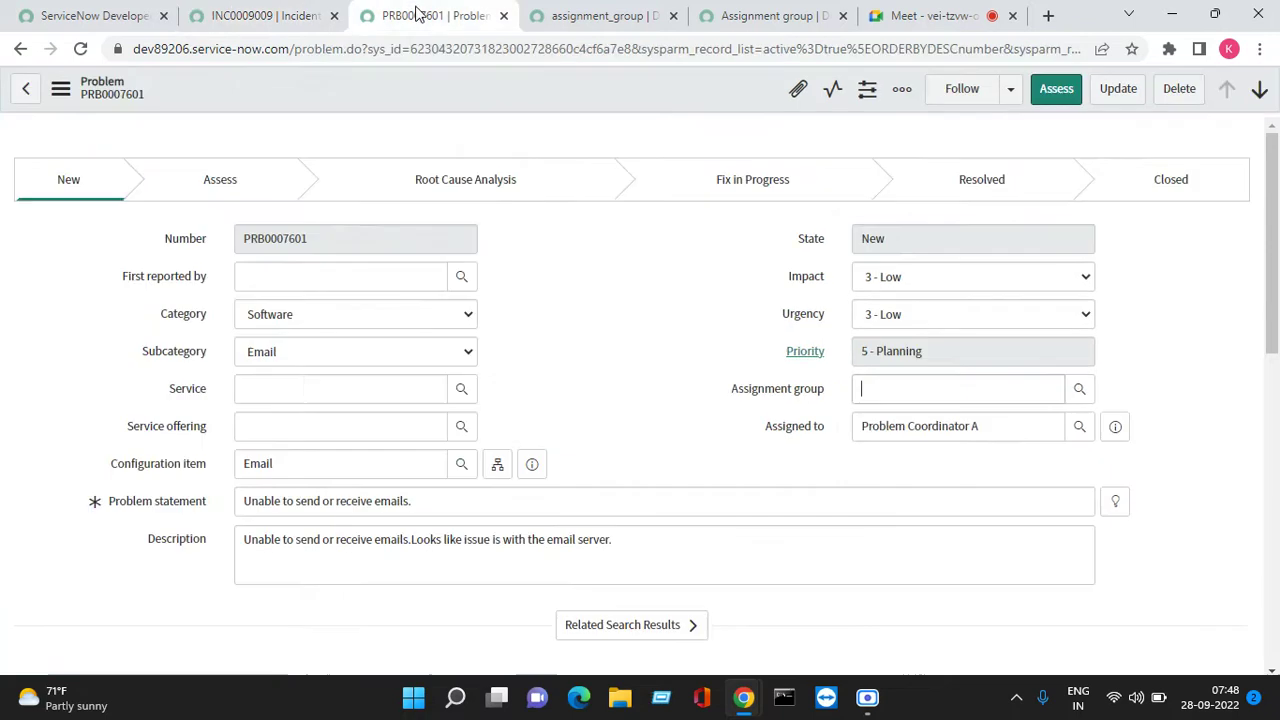
pyautogui.click(60, 90)
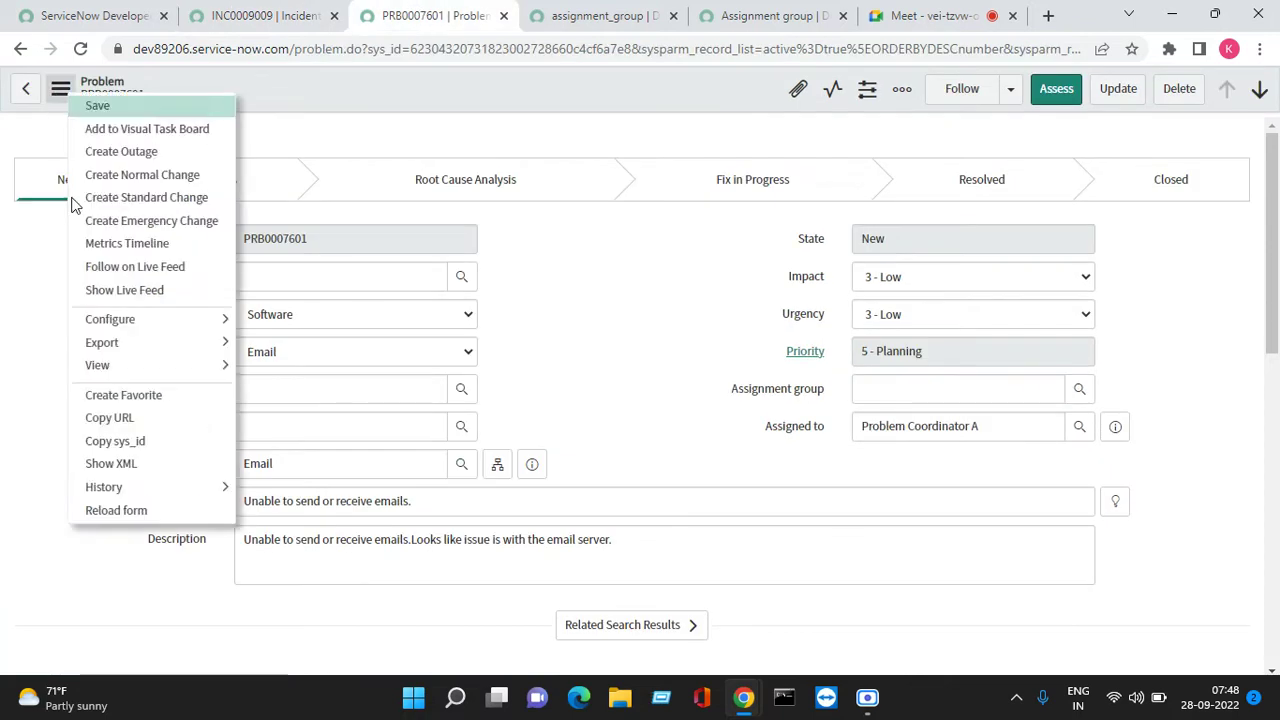
pyautogui.click(143, 510)
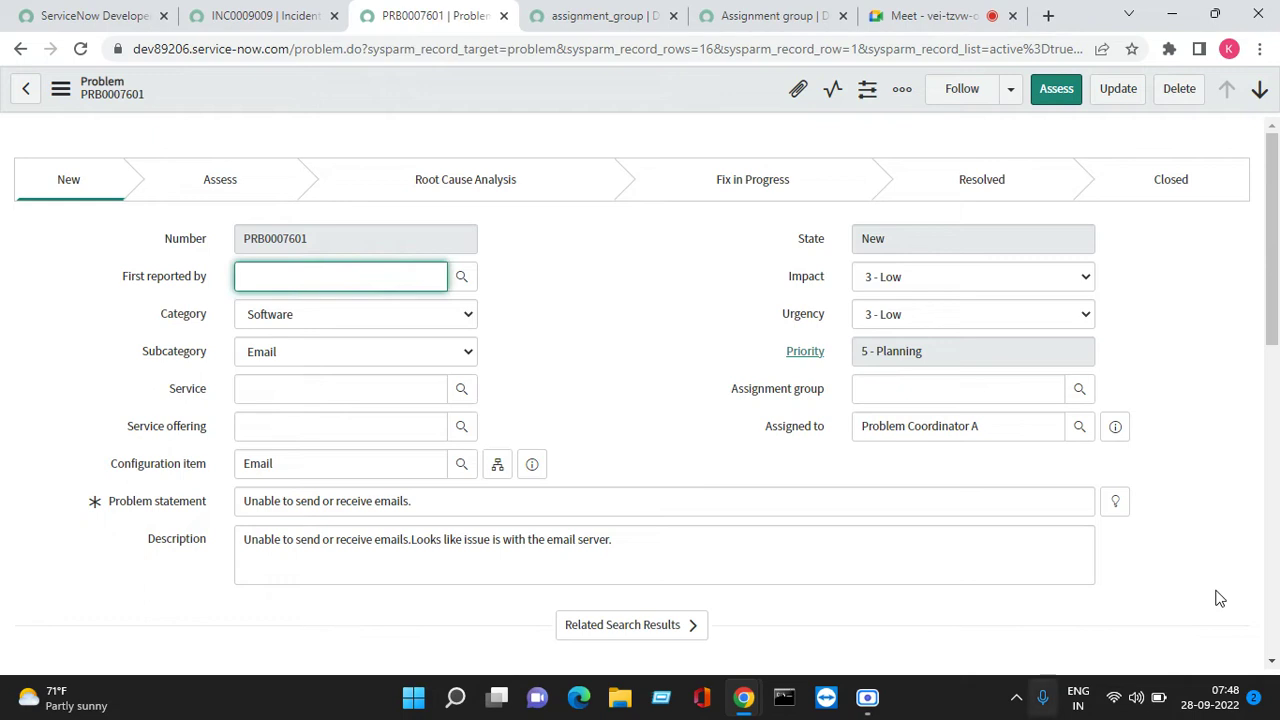
pyautogui.moveTo(719, 396); pyautogui.dragTo(823, 397)
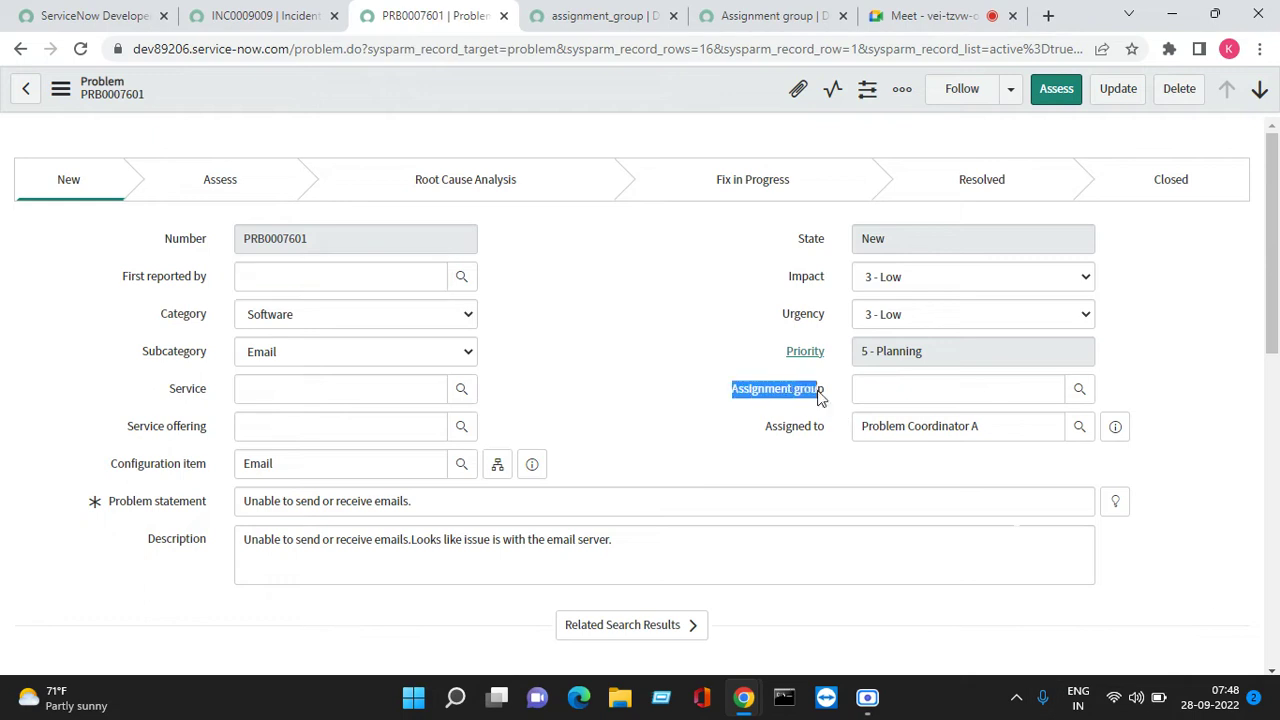
pyautogui.click(826, 397)
# Return to the incident form and look over its fields and notes section for comparison with the problem.
pyautogui.click(272, 17)
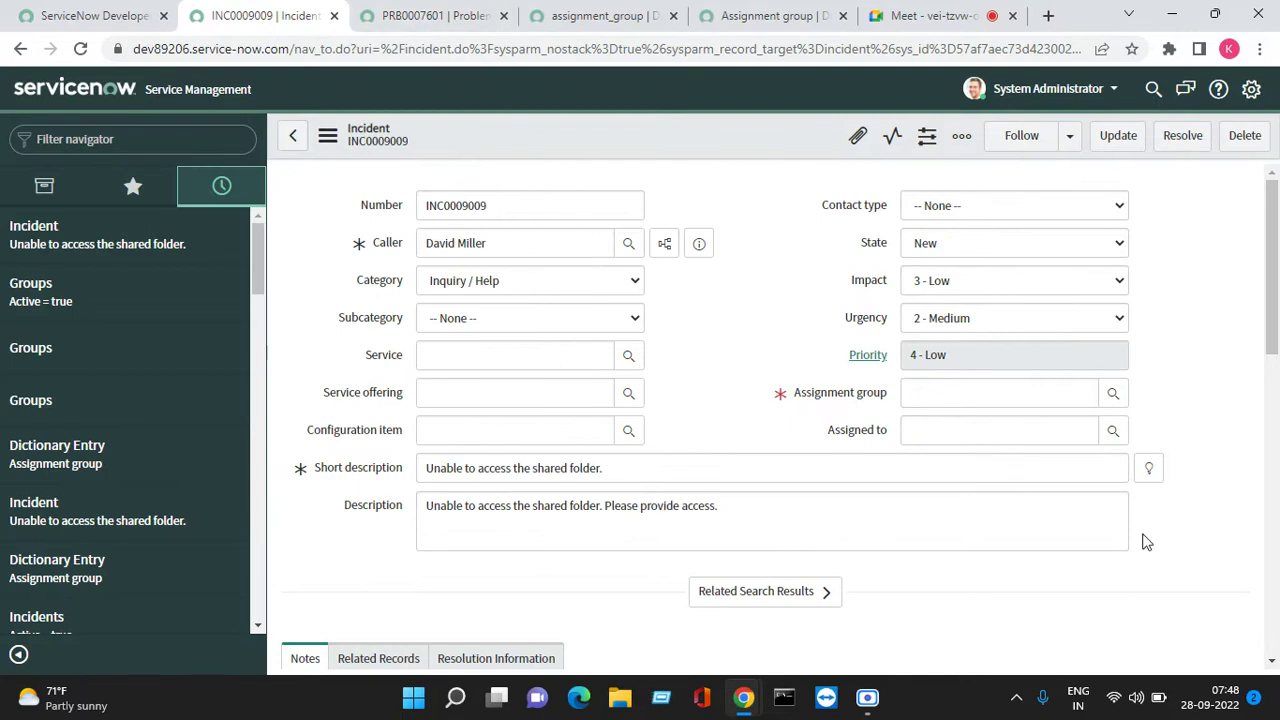
pyautogui.scroll(-3, 800, 400)
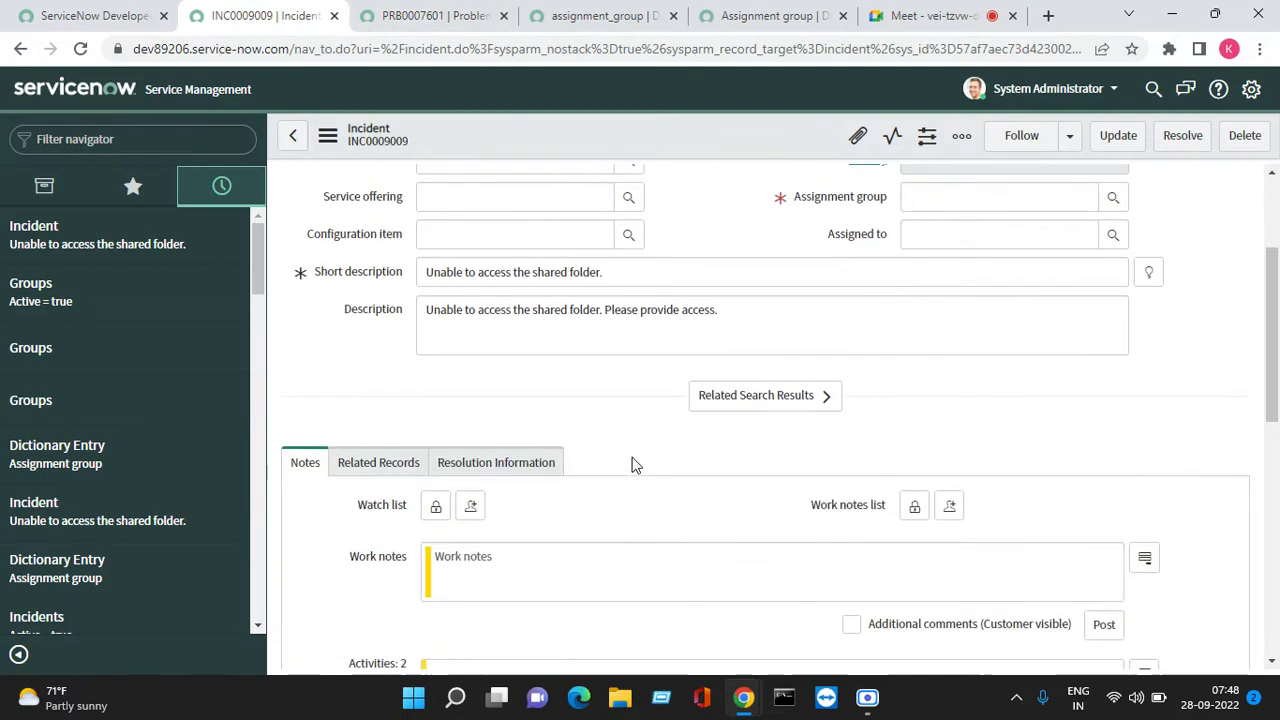
pyautogui.scroll(3, 531, 194)
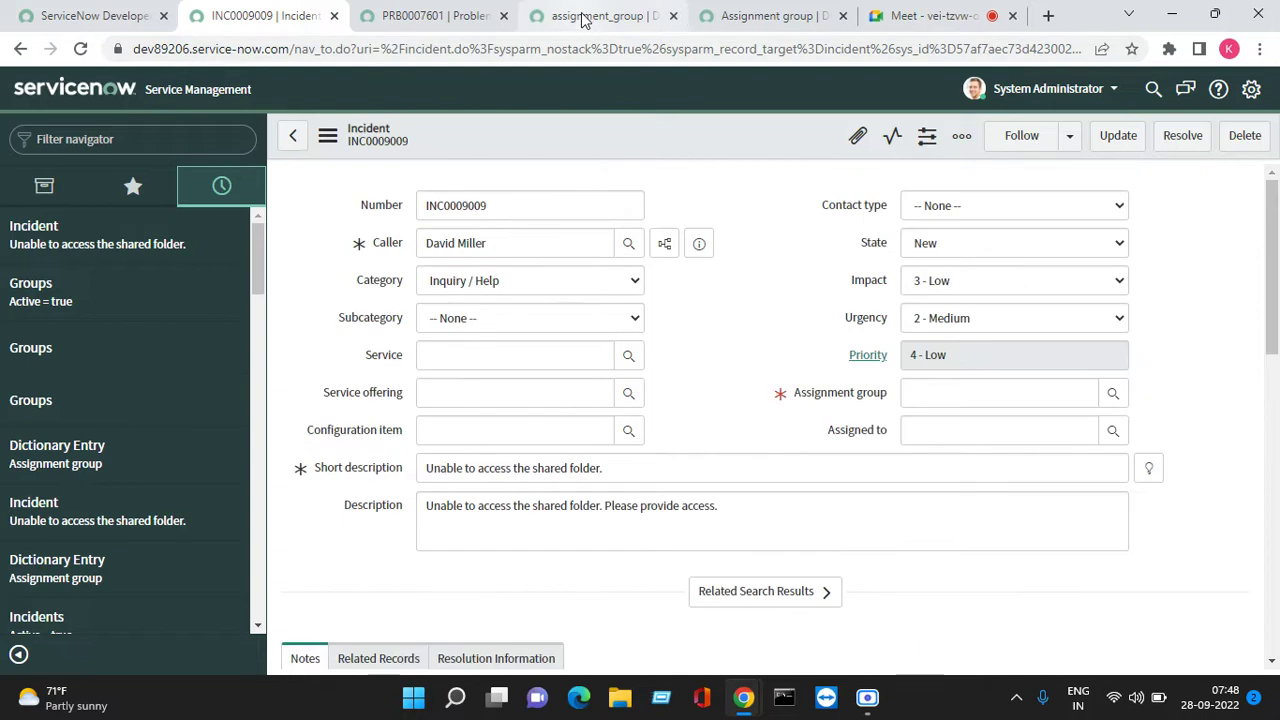
# Enable Override read only and Read only in the incident override of assignment_group and save the record.
pyautogui.click(585, 16)
pyautogui.scroll(-4, 92, 440)
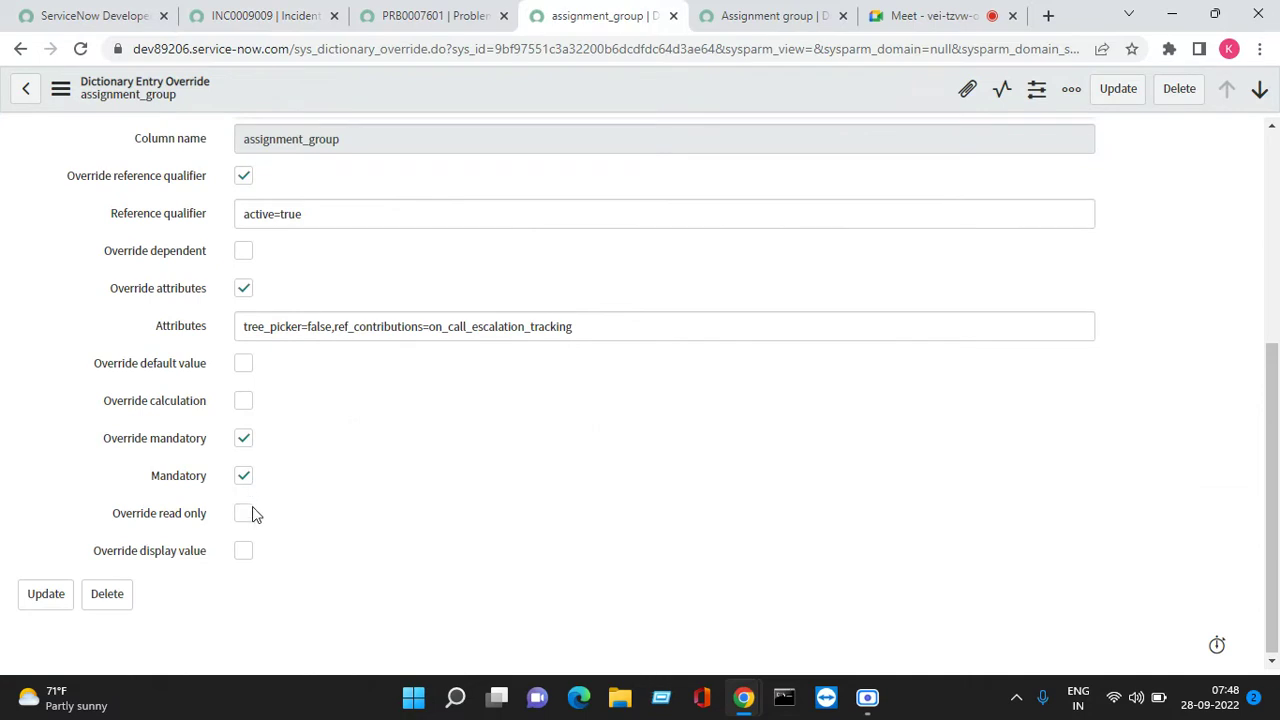
pyautogui.click(249, 515)
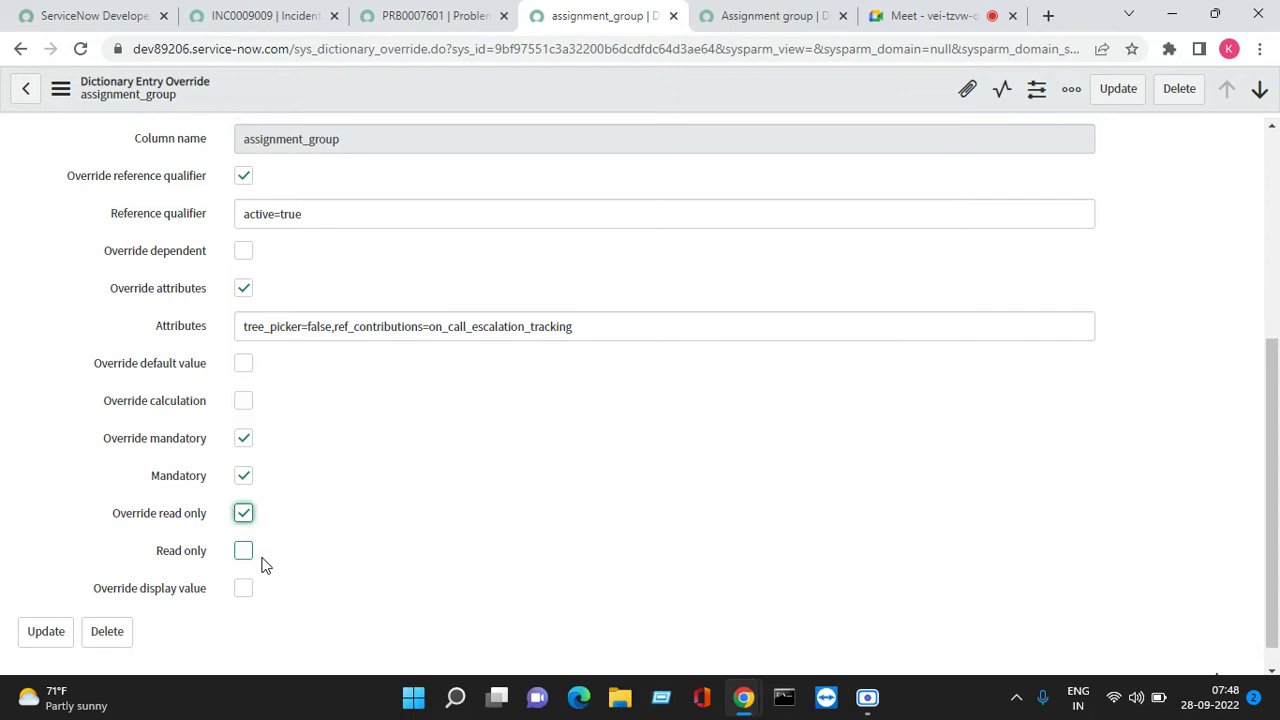
pyautogui.click(245, 555)
pyautogui.rightClick(567, 74)
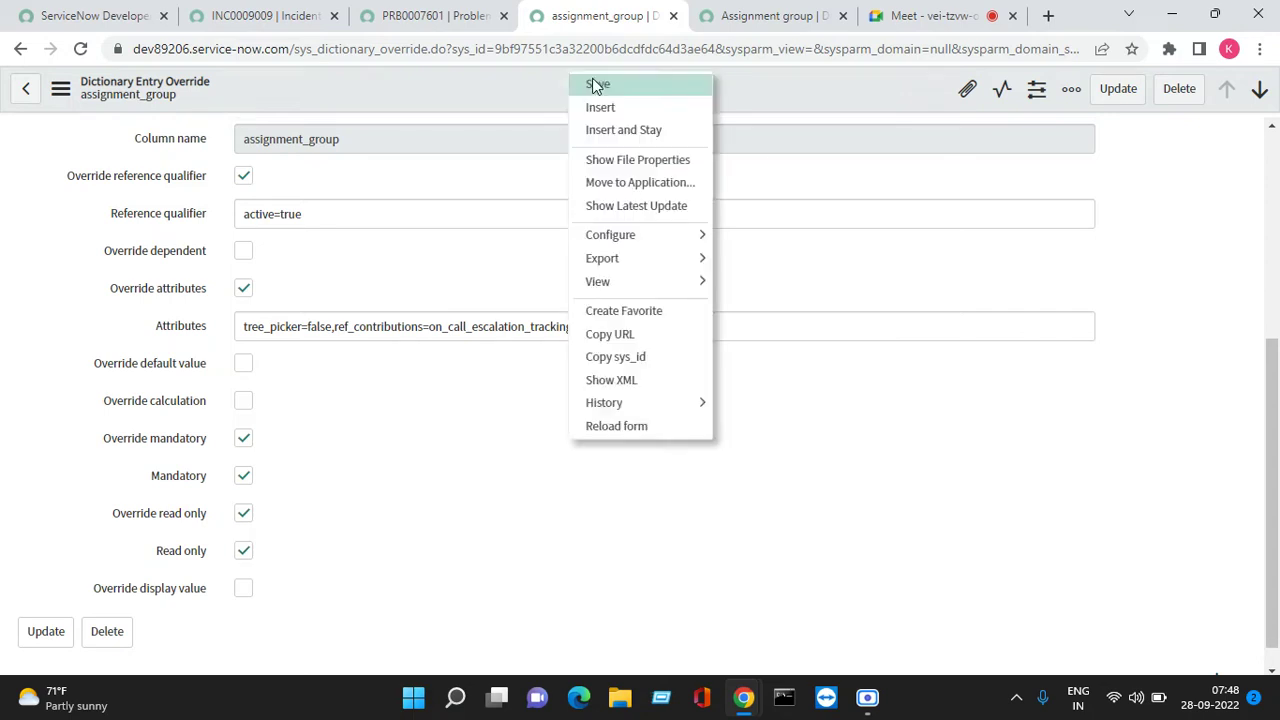
pyautogui.click(611, 82)
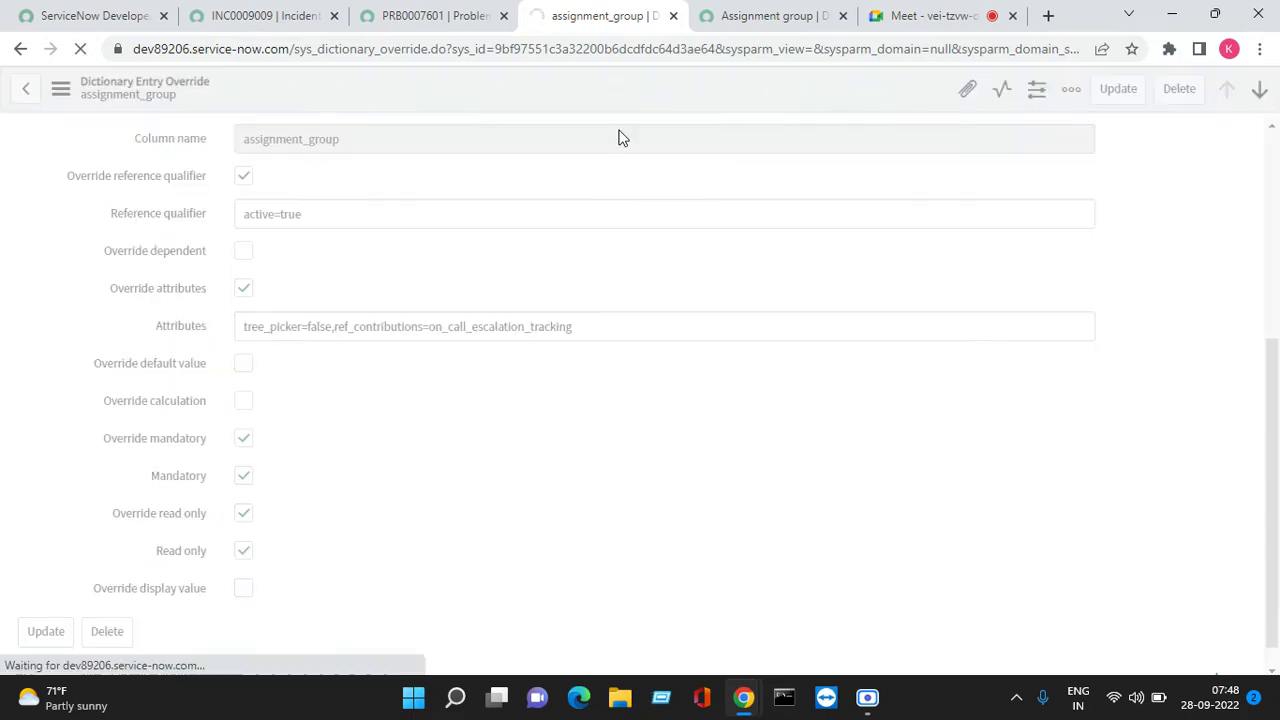
pyautogui.scroll(-5, 138, 496)
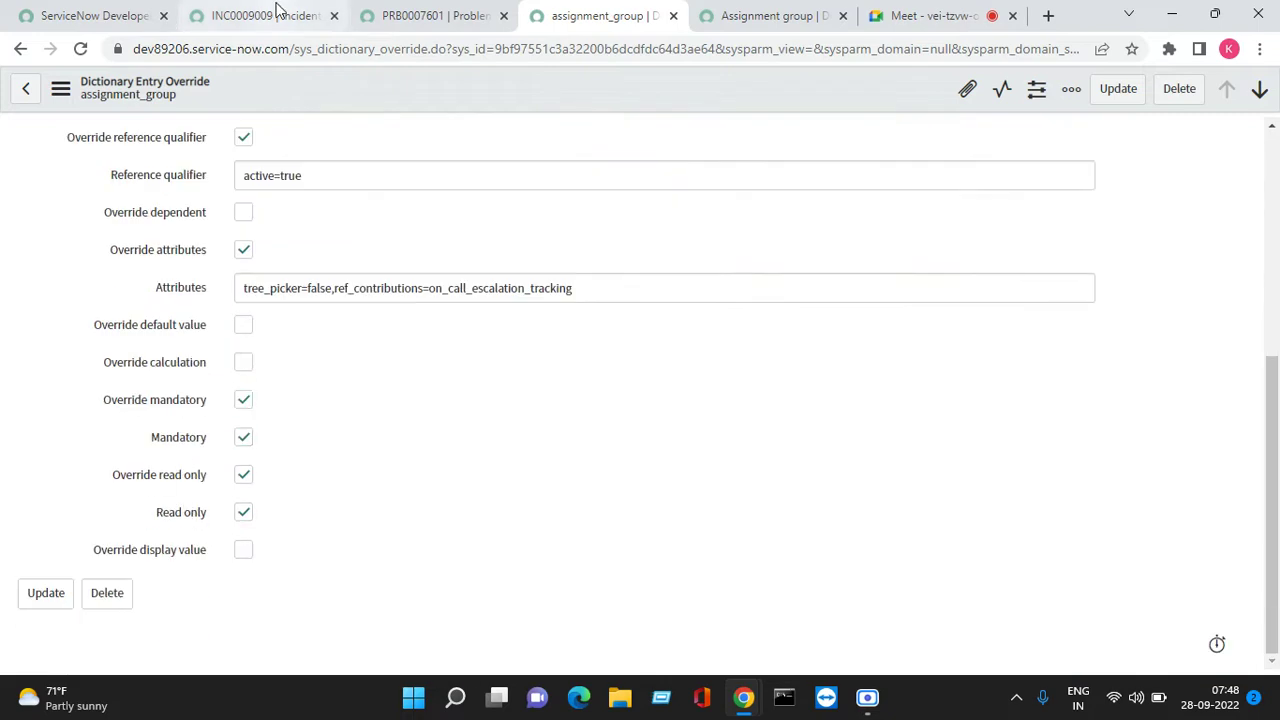
# Reload and save incident INC0009009, and check whether its Assignment group field can be edited.
pyautogui.click(274, 15)
pyautogui.click(318, 141)
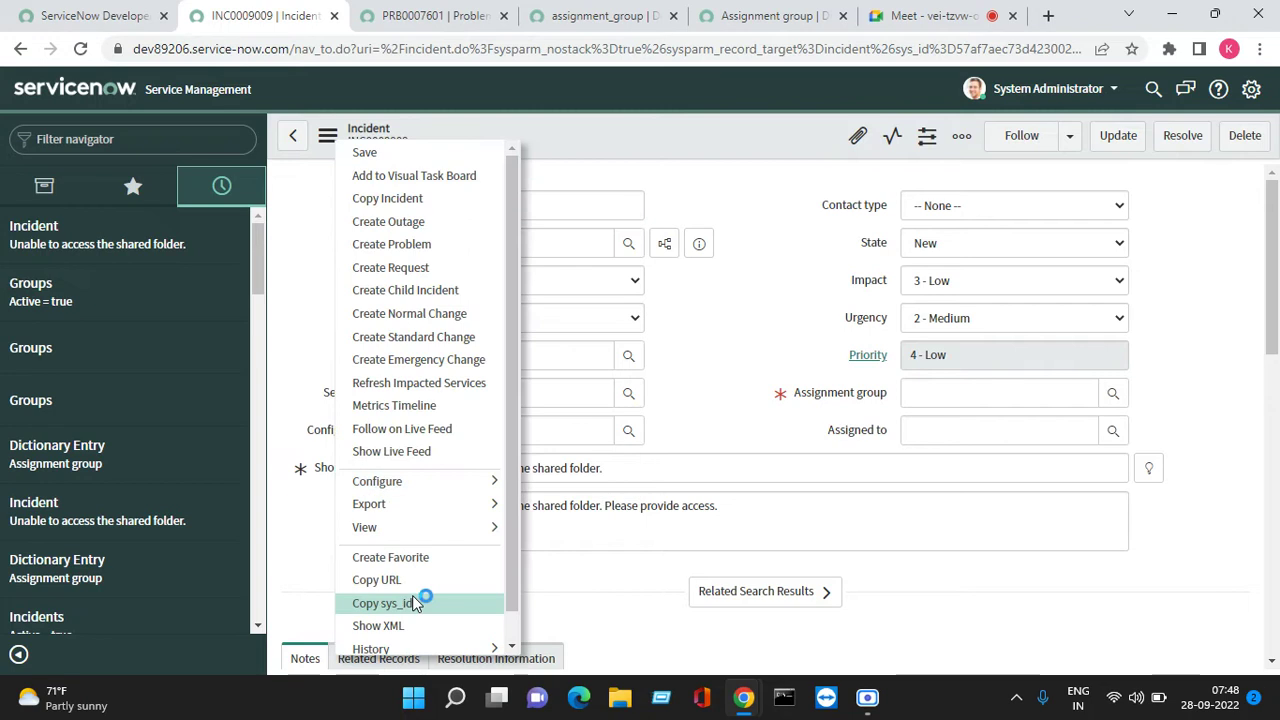
pyautogui.scroll(-2, 385, 600)
pyautogui.click(391, 641)
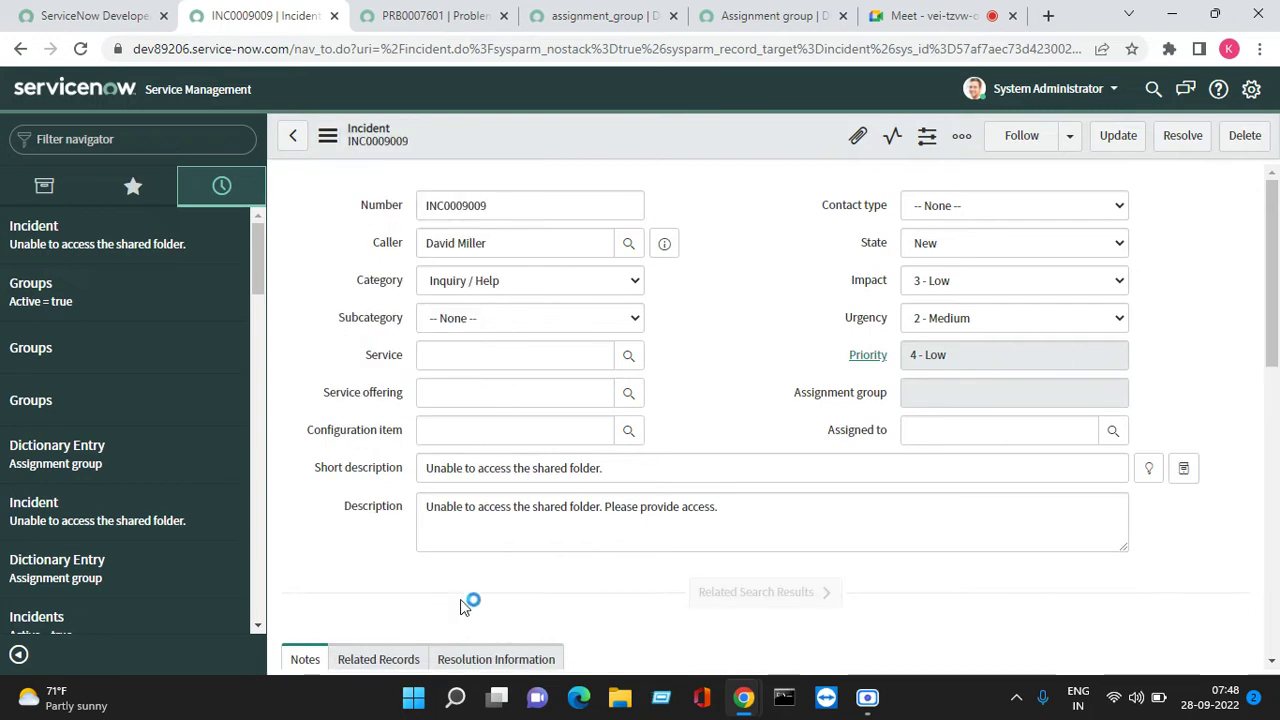
pyautogui.rightClick(676, 150)
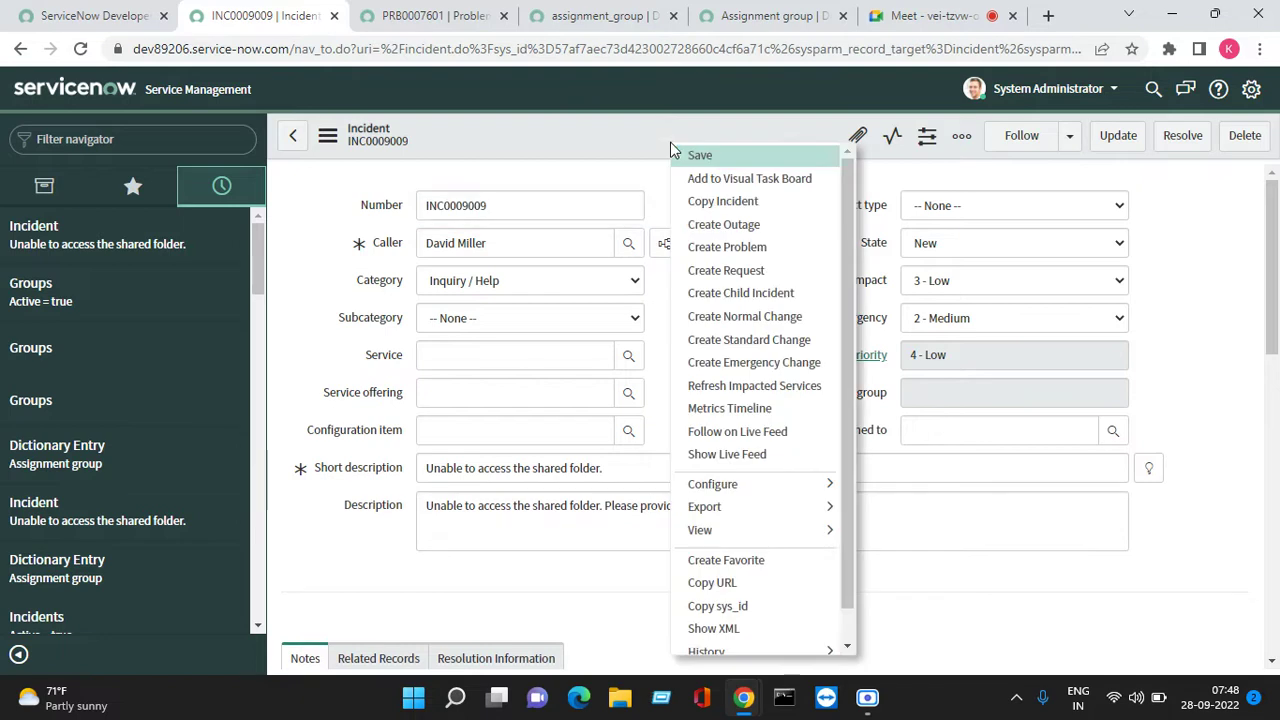
pyautogui.click(704, 157)
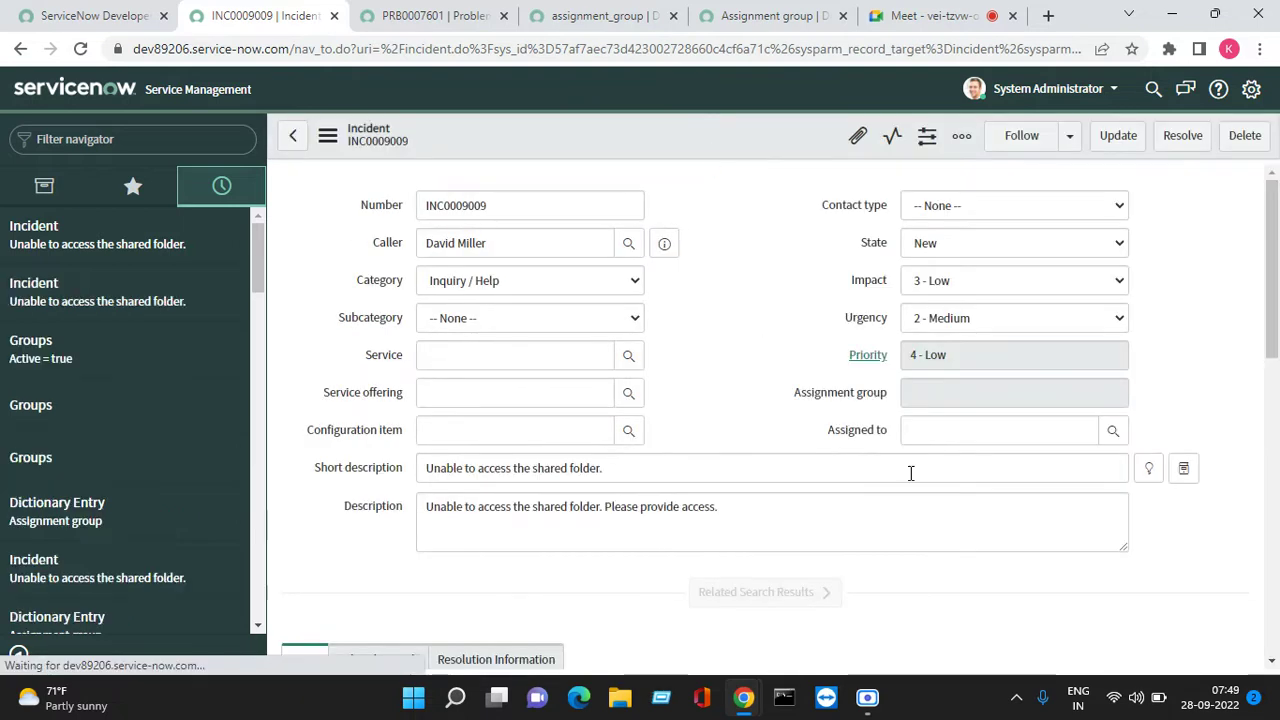
pyautogui.click(924, 397)
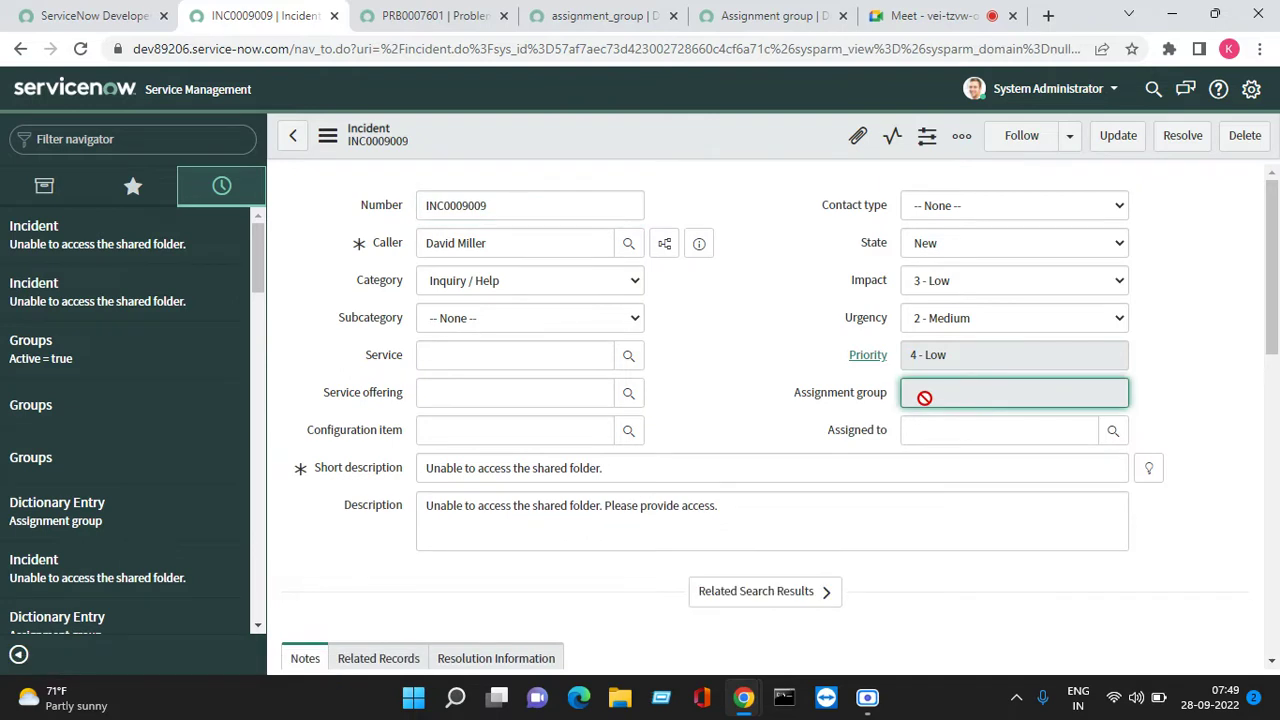
pyautogui.moveTo(788, 394); pyautogui.dragTo(897, 392)
# Disable Read only and Override read only in the incident override of assignment_group and save the record.
pyautogui.click(552, 22)
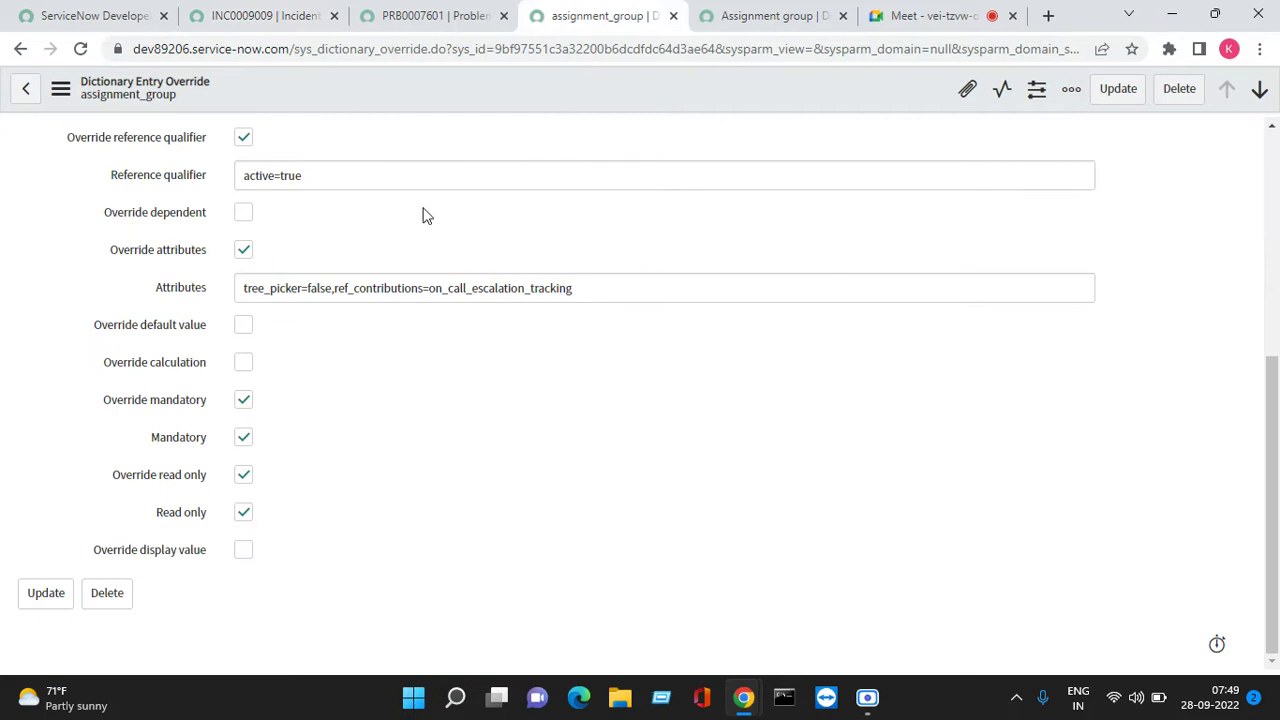
pyautogui.click(244, 513)
pyautogui.click(245, 480)
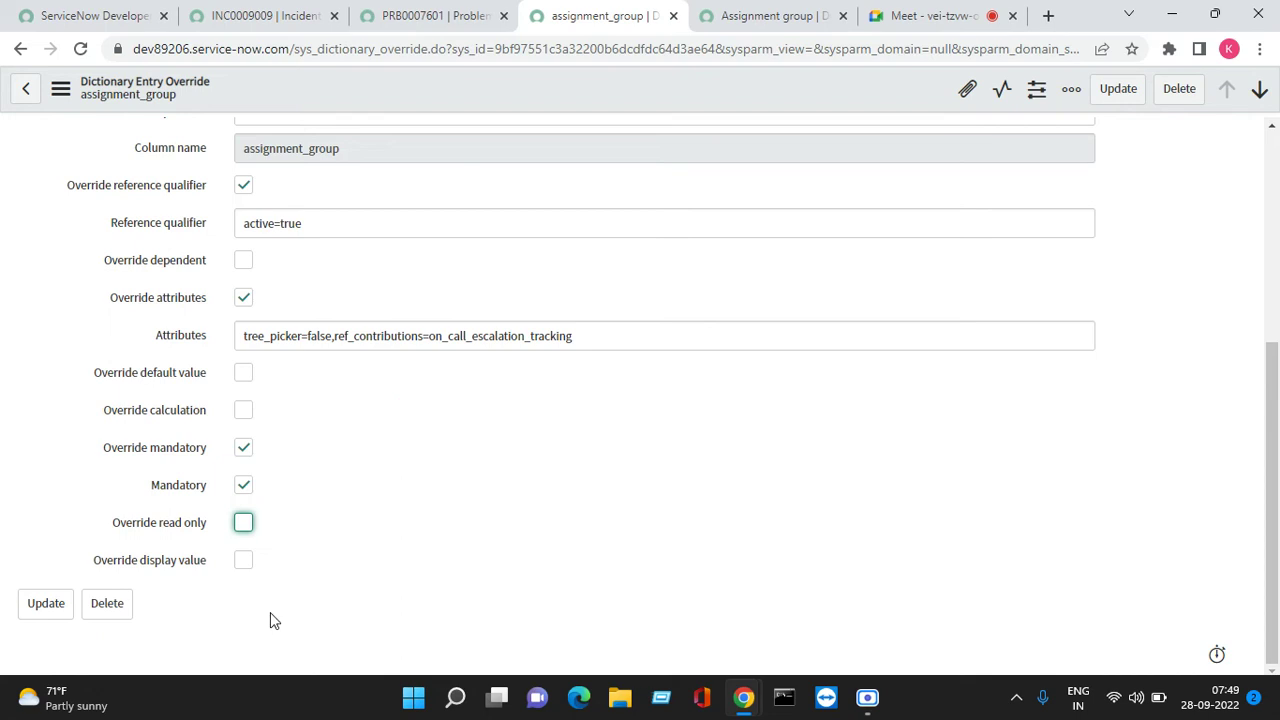
pyautogui.rightClick(525, 83)
pyautogui.click(555, 93)
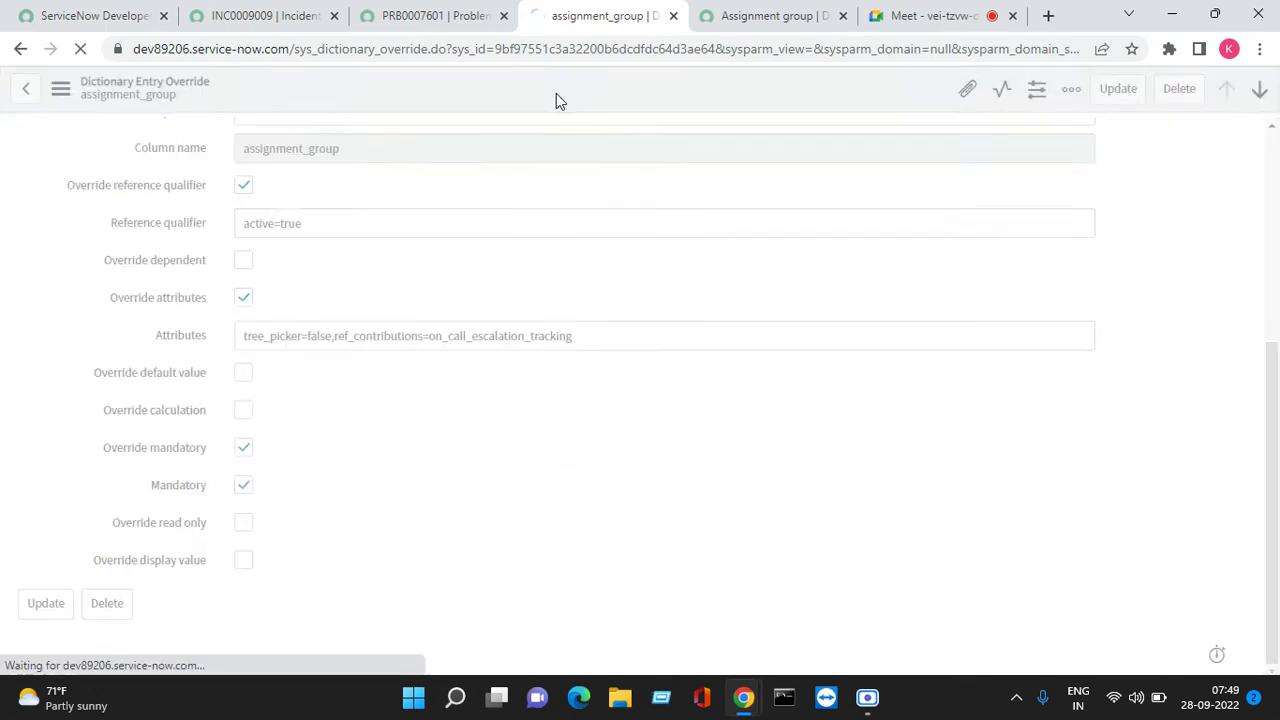
# View problem PRB0007601 and reload incident INC0009009 to compare their Assignment group fields.
pyautogui.click(425, 15)
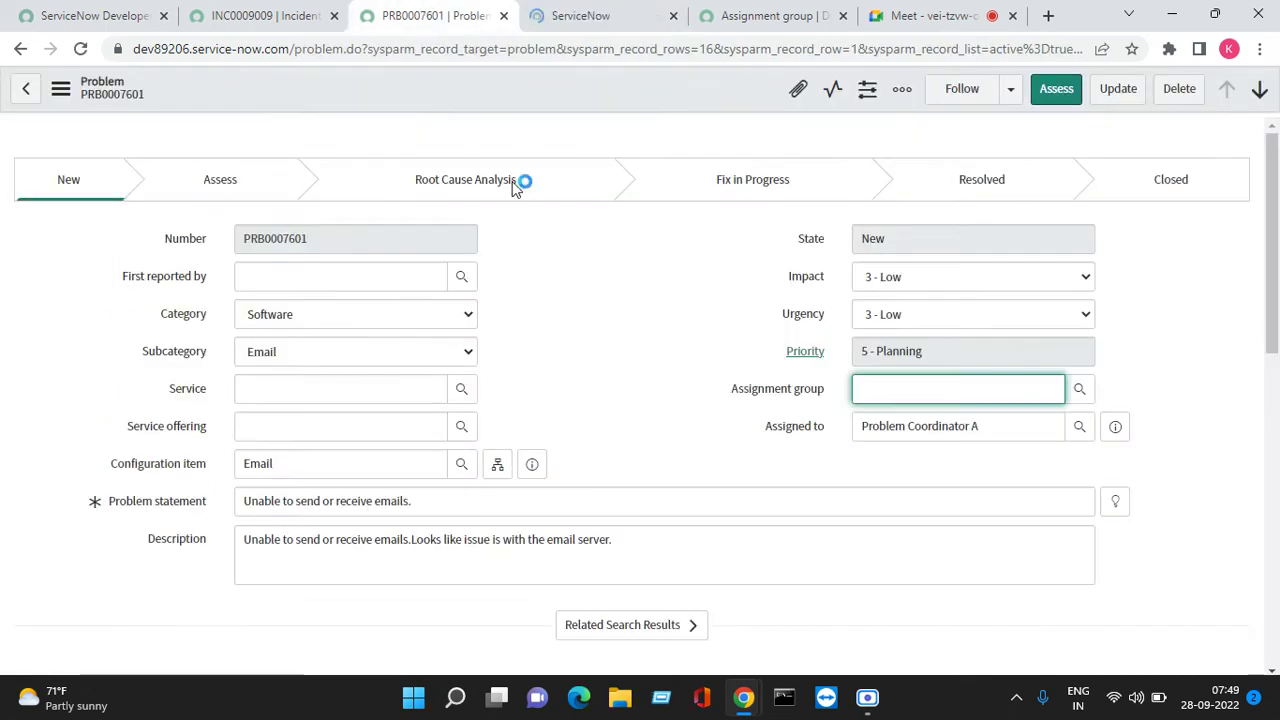
pyautogui.click(252, 16)
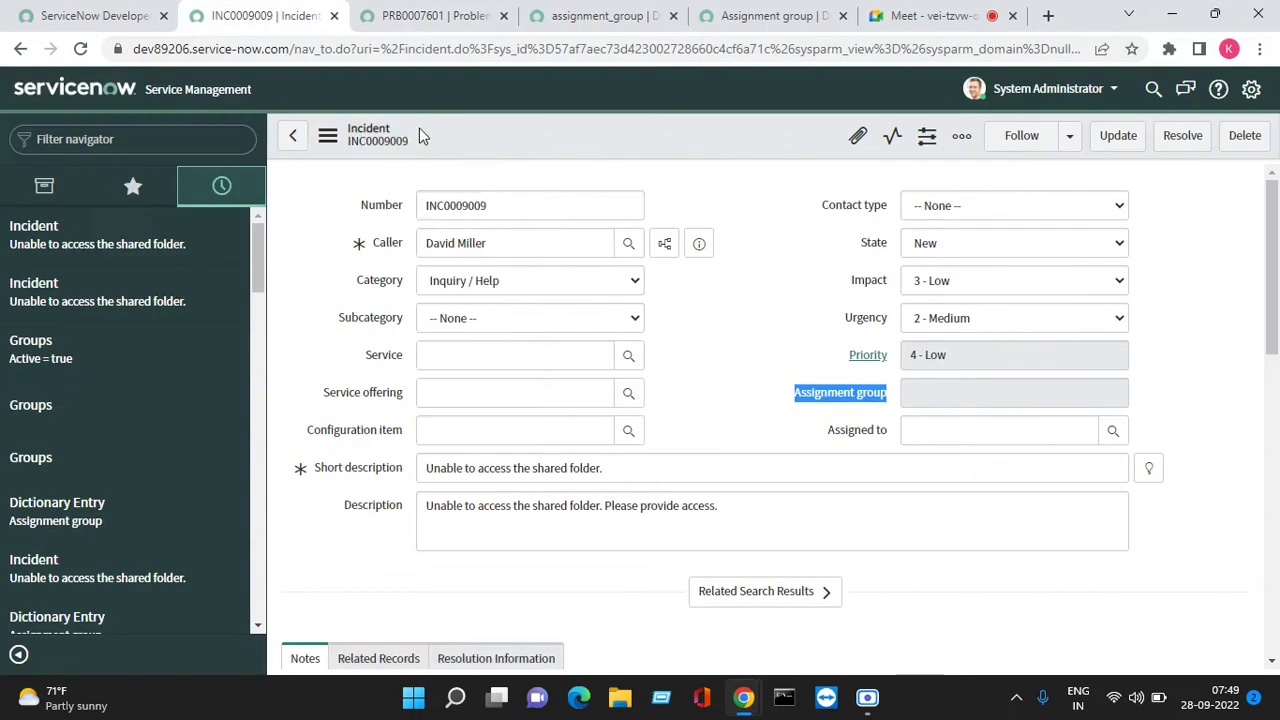
pyautogui.click(332, 145)
pyautogui.click(415, 637)
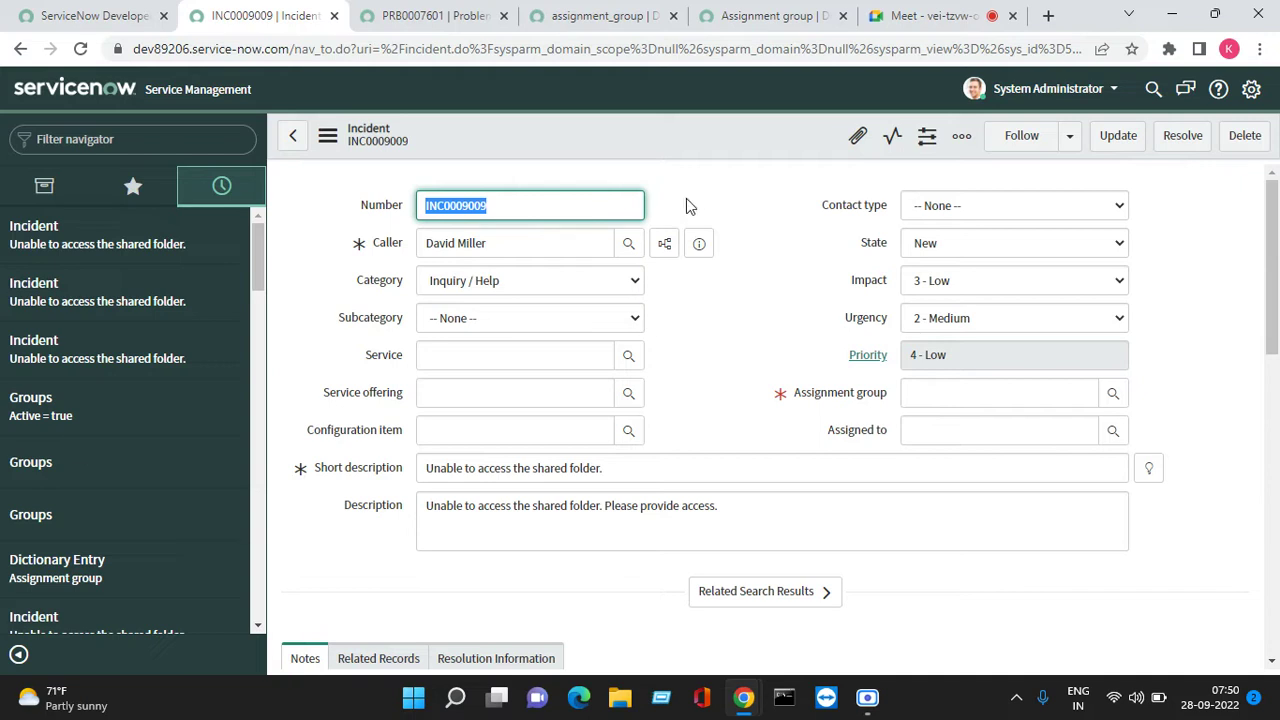
# Set the incident's Impact to 1 - High and check how its Priority responds.
pyautogui.click(127, 192)
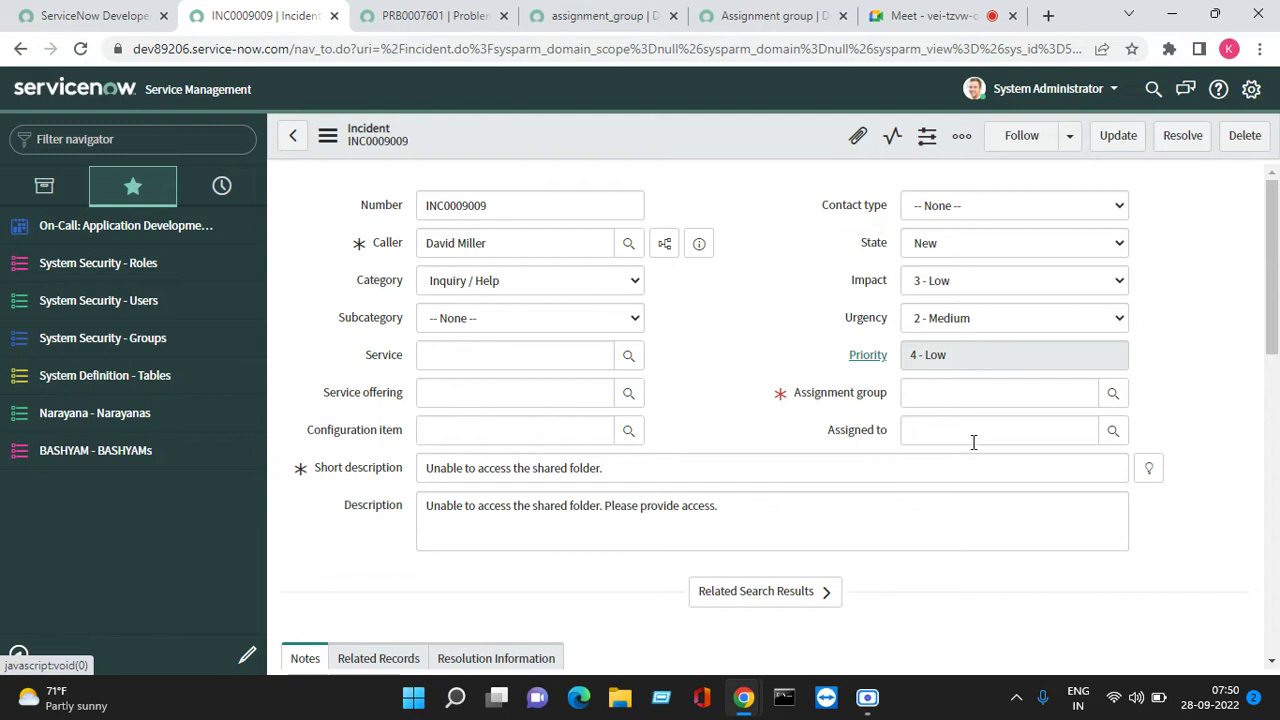
pyautogui.click(942, 284)
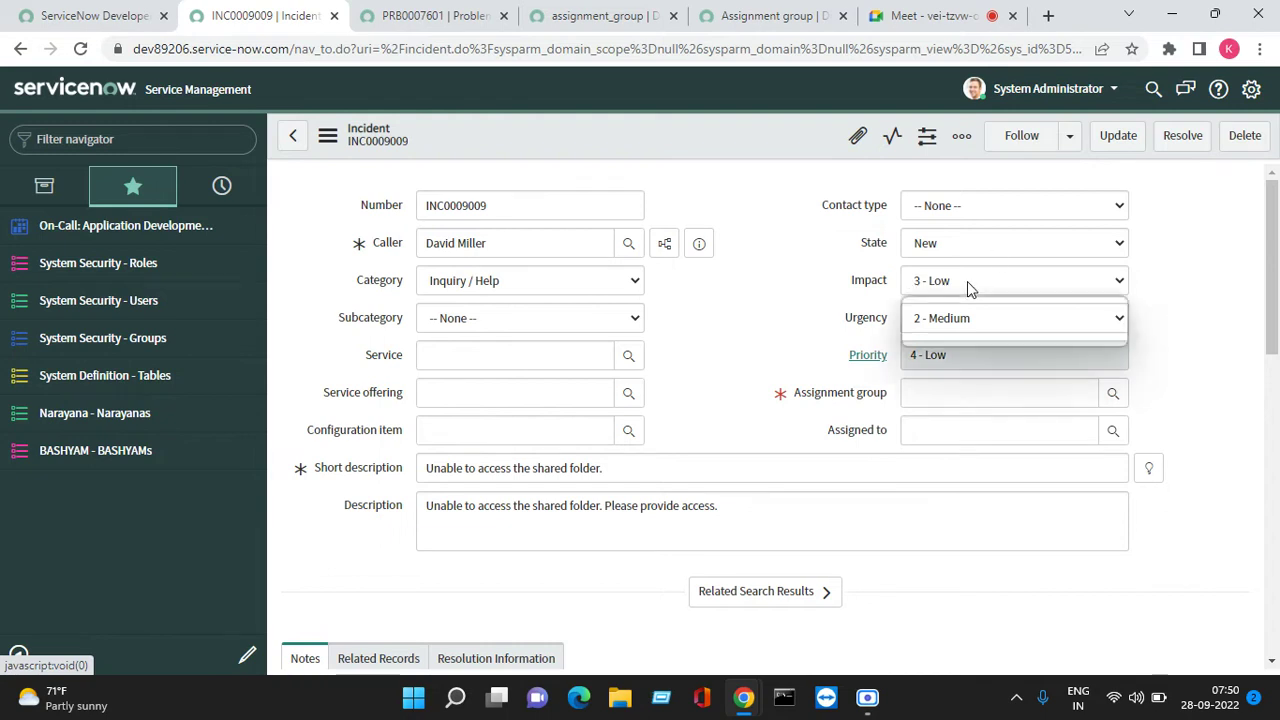
pyautogui.click(966, 301)
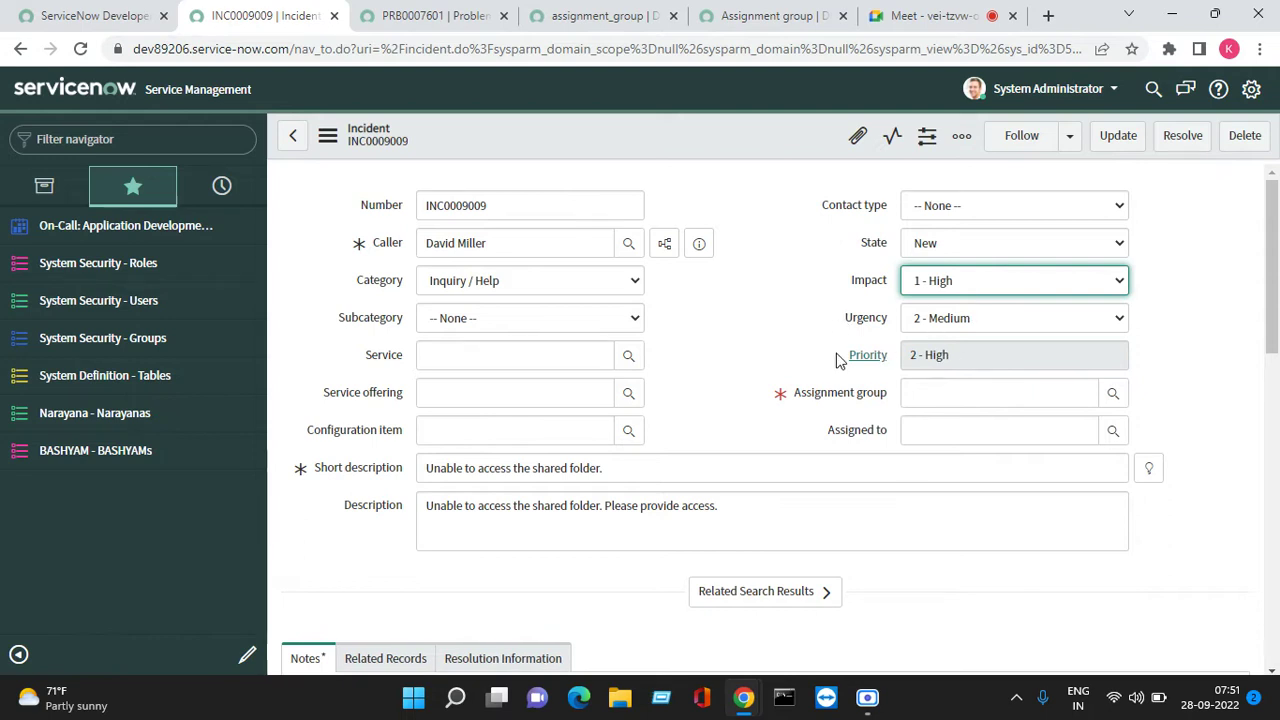
pyautogui.moveTo(850, 355); pyautogui.dragTo(881, 355)
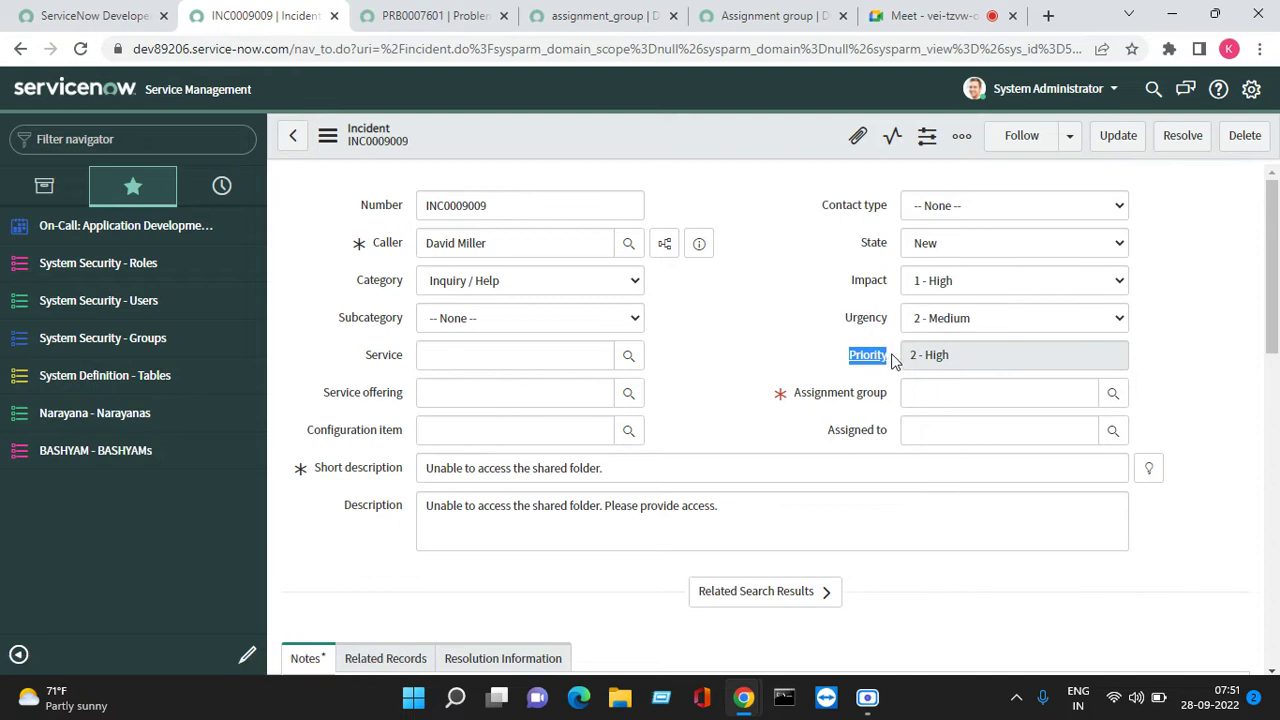
# Try Urgency 3 - Low and 1 - High on the incident to see how the Priority responds.
pyautogui.click(960, 318)
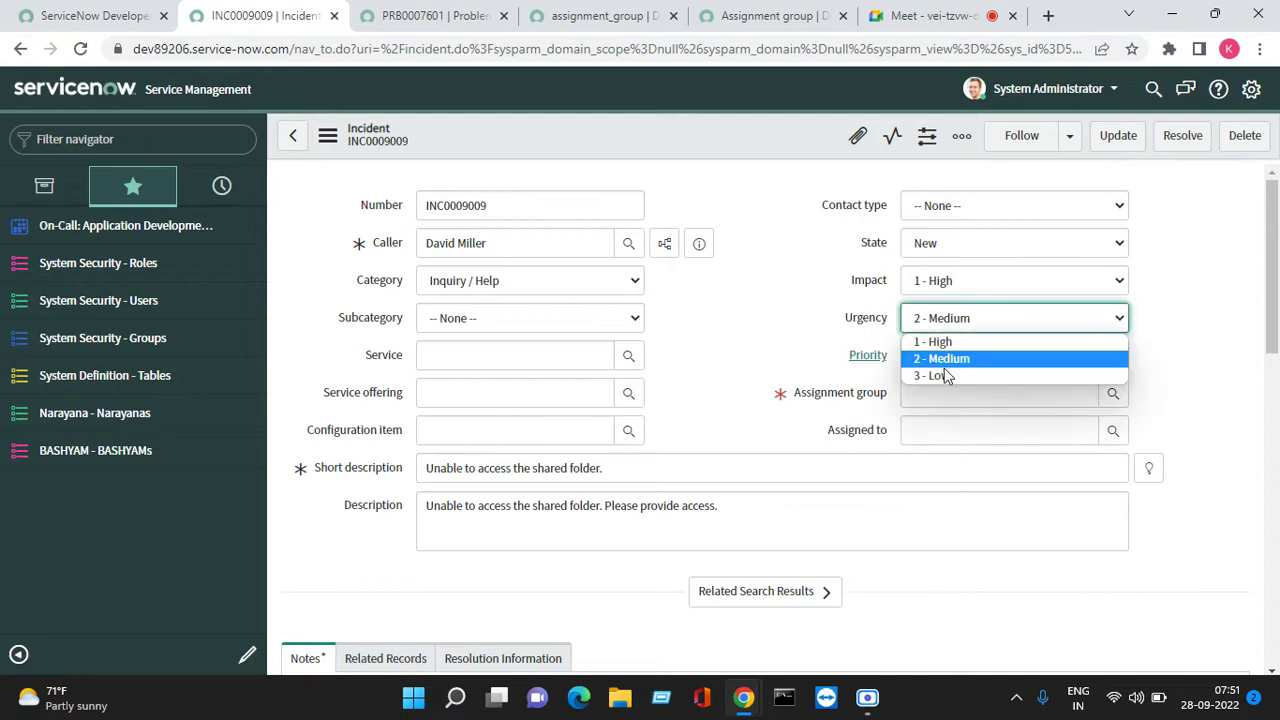
pyautogui.click(940, 376)
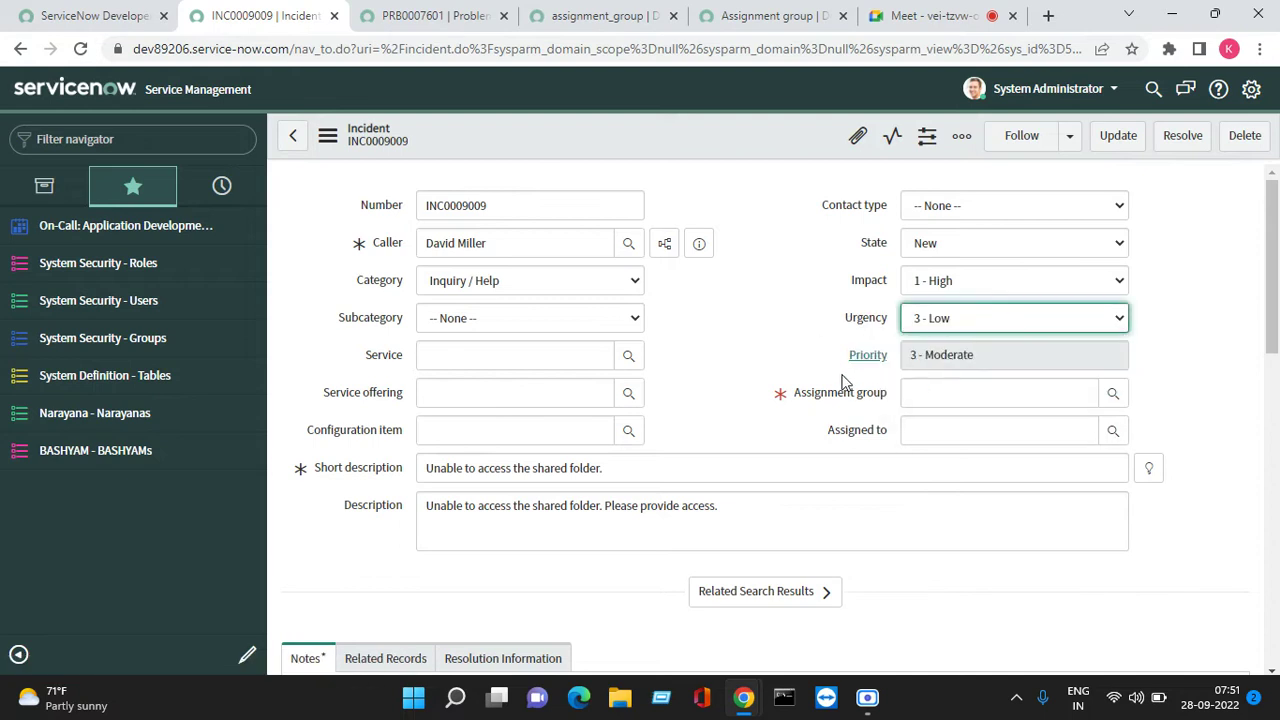
pyautogui.click(949, 328)
pyautogui.click(943, 340)
# Set the incident's Impact to 2 - Medium and try its Urgency at 3 - Low to compare the Priority.
pyautogui.click(964, 281)
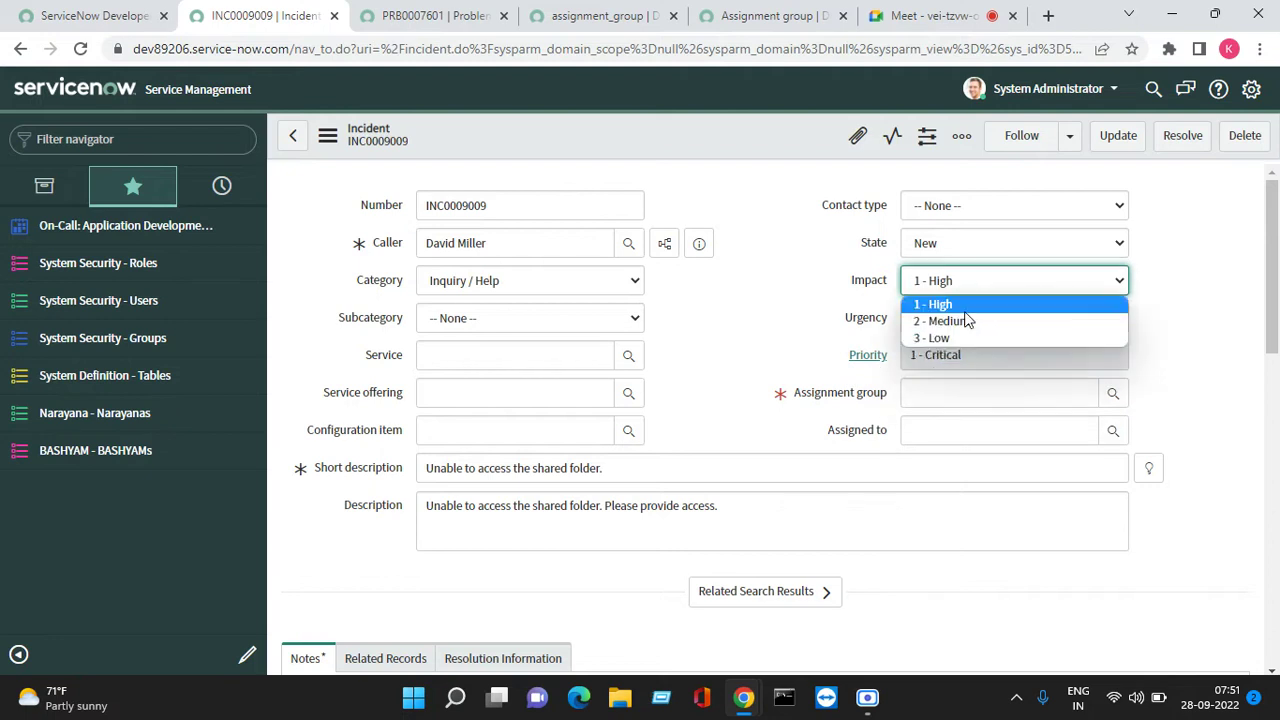
pyautogui.click(967, 322)
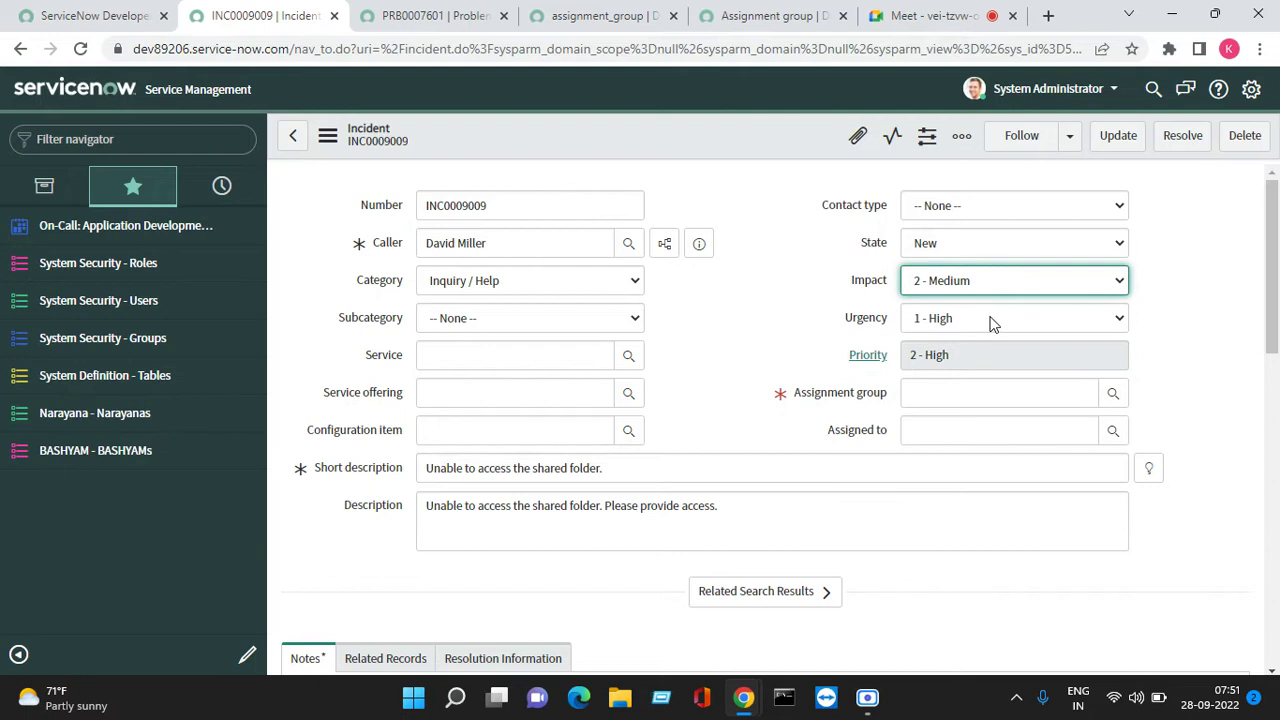
pyautogui.click(988, 320)
pyautogui.click(945, 375)
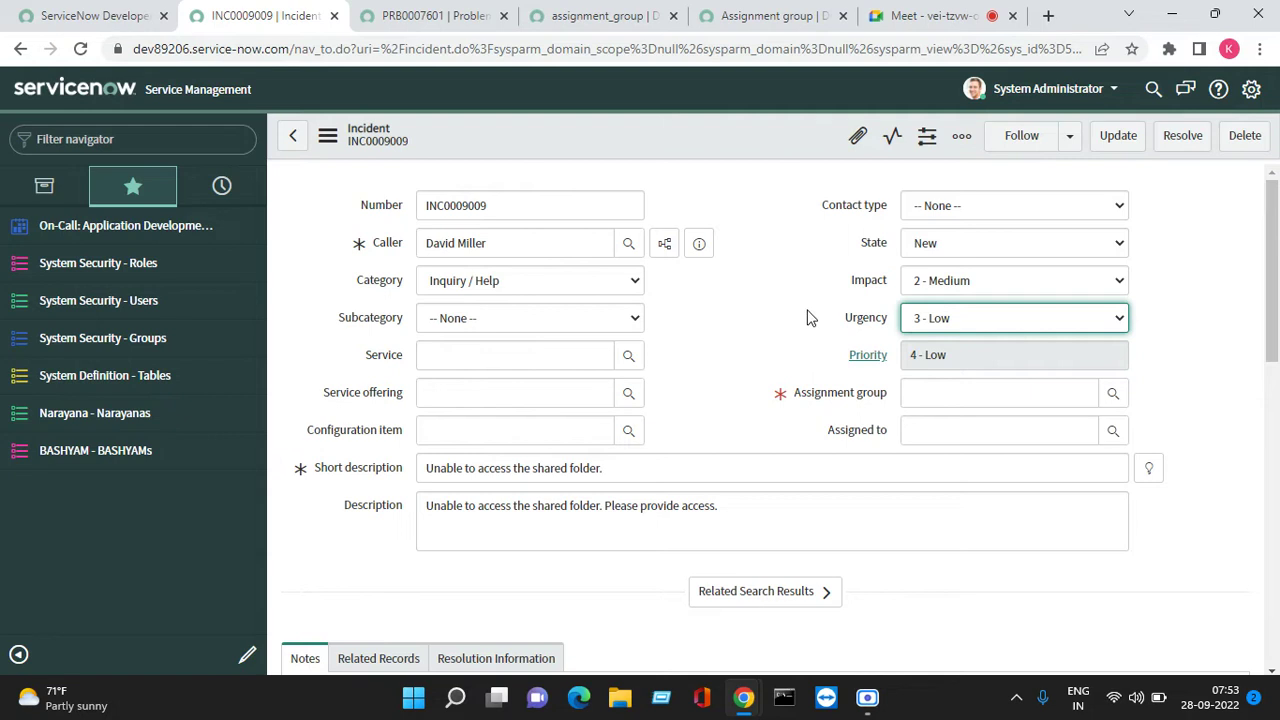
pyautogui.click(44, 190)
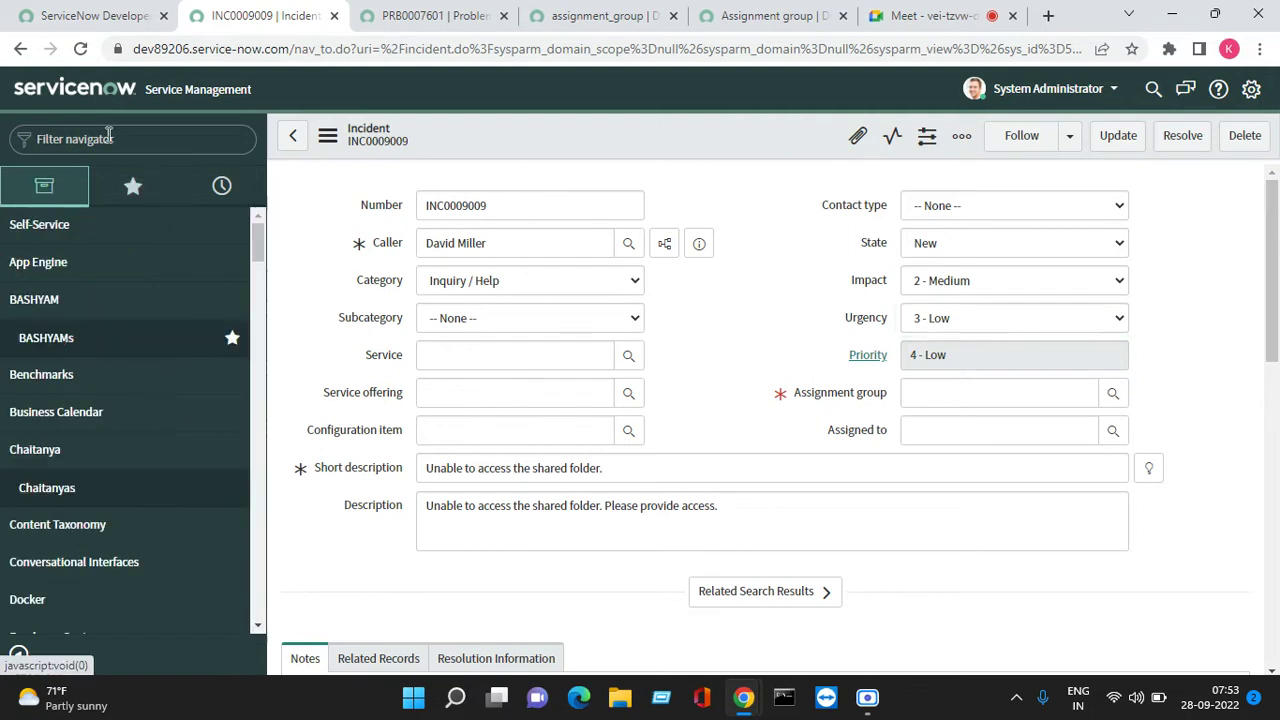
pyautogui.click(110, 138)
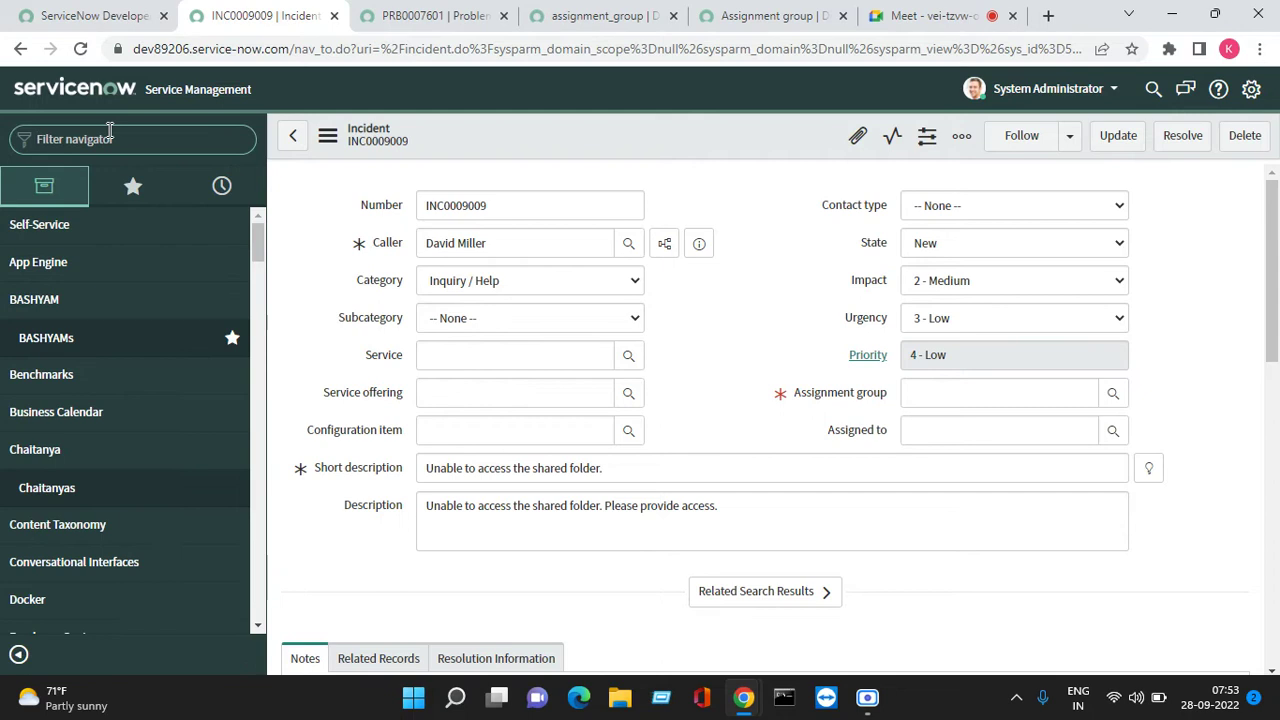
pyautogui.write('da')
pyautogui.write('ys')
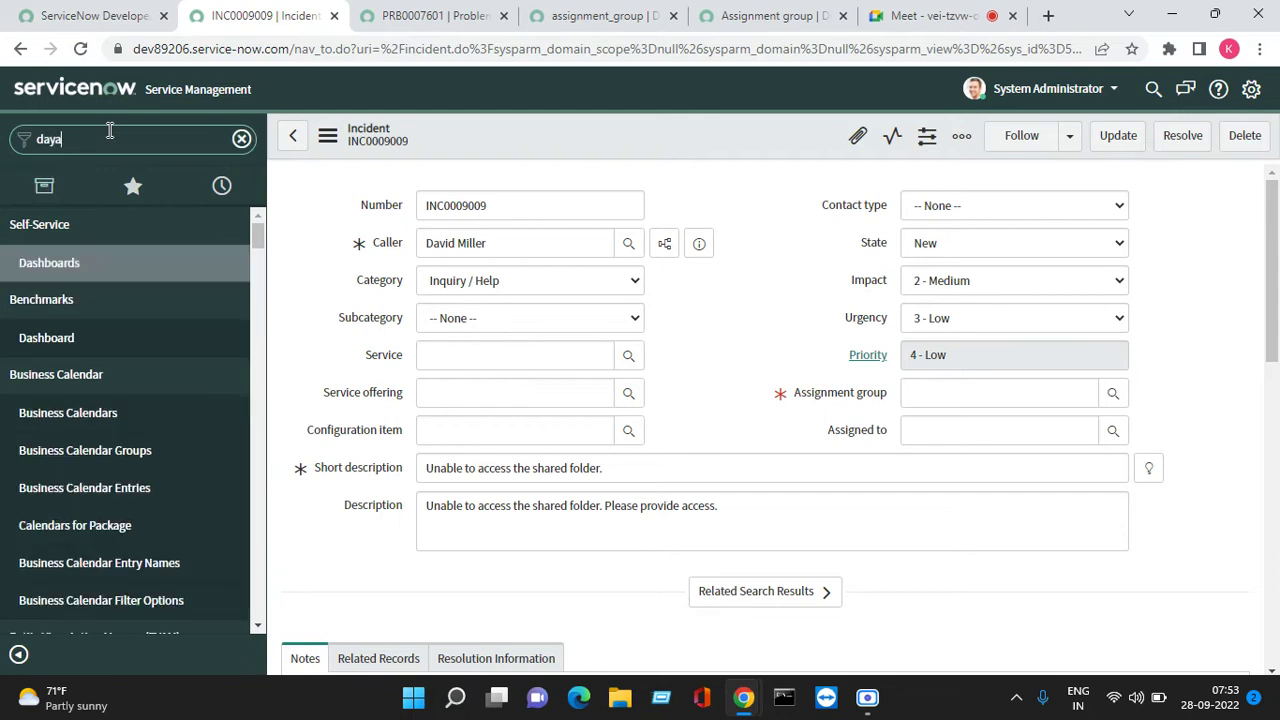
pyautogui.press('BackSpace')
pyautogui.press('BackSpace')
pyautogui.press('BackSpace')
pyautogui.press('BackSpace')
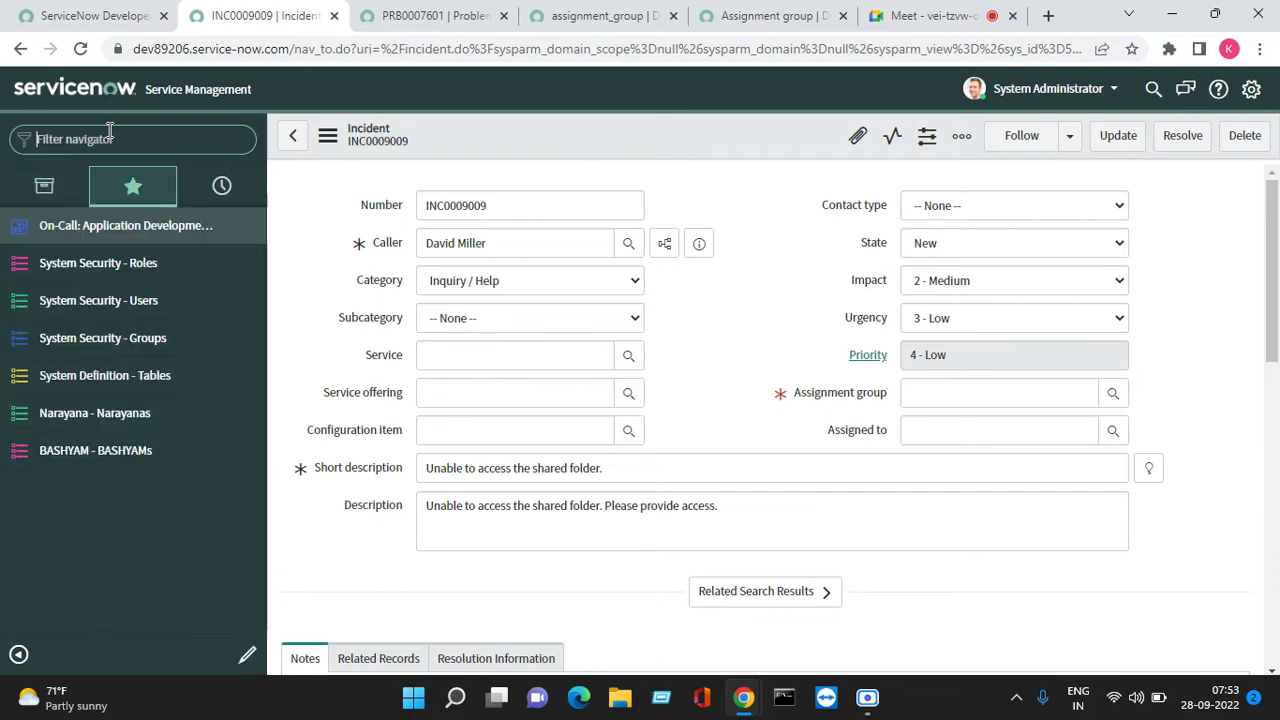
# Filter the navigator by "look" and add Assignment Lookup Rules and Priority Lookup Rules to the favorites.
pyautogui.write('look')
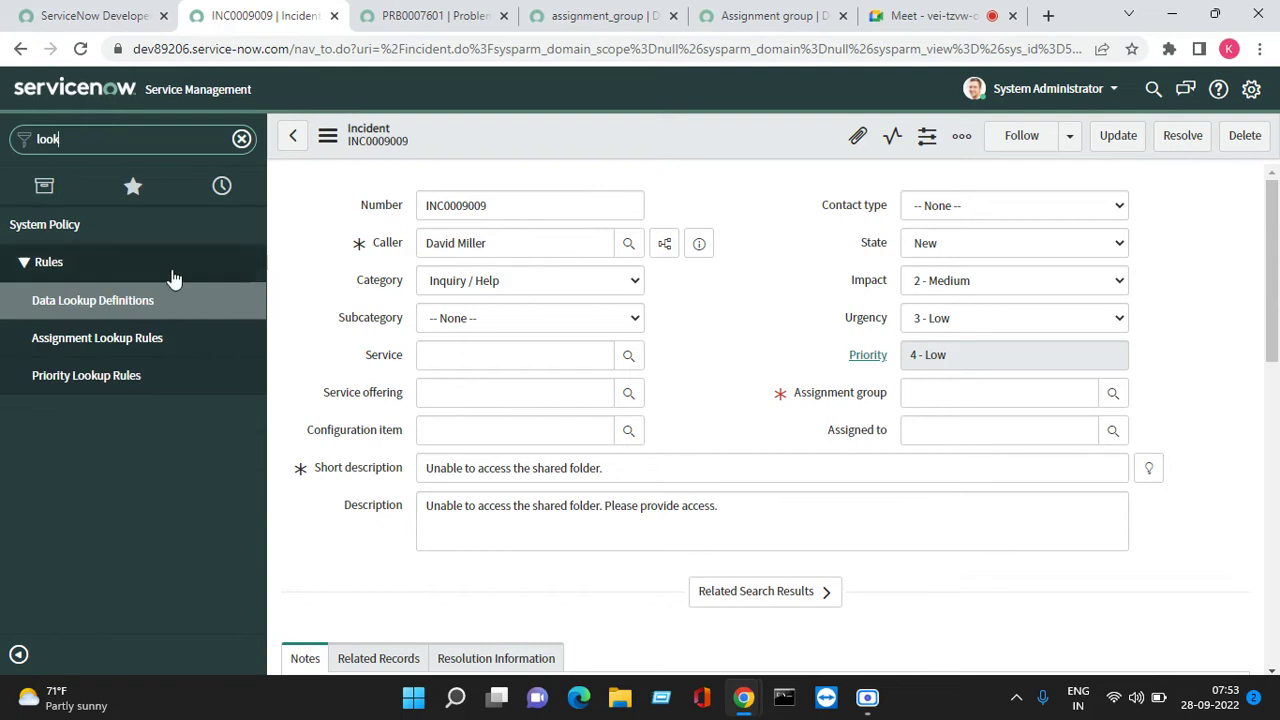
pyautogui.click(247, 302)
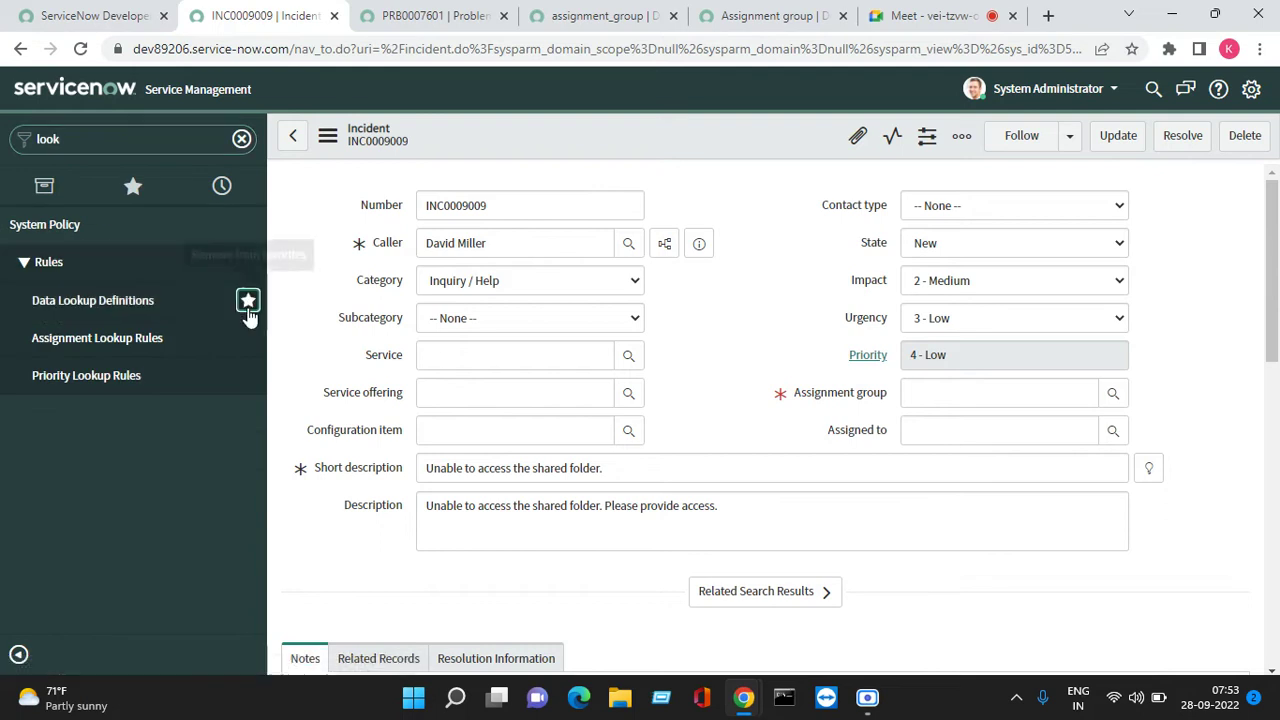
pyautogui.click(248, 338)
pyautogui.click(248, 380)
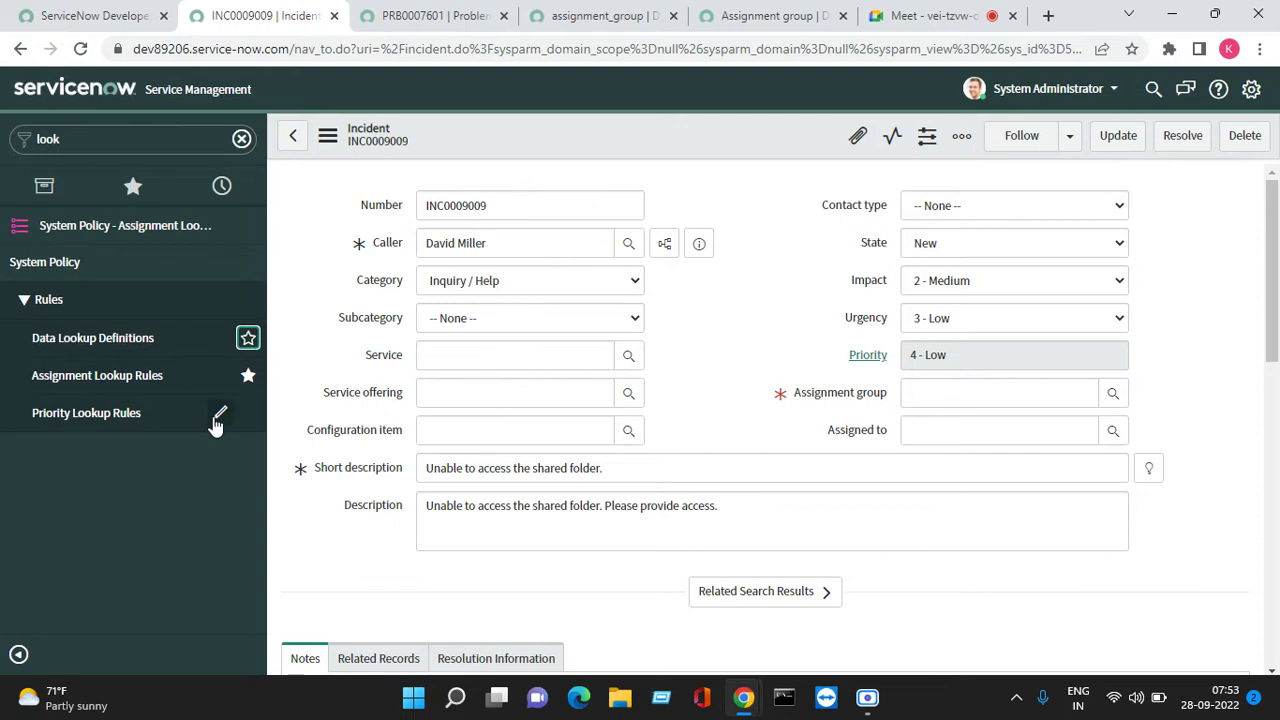
# Open Data Lookup Definitions, discarding the unsaved incident changes, and close the problem and Assignment group dictionary pages.
pyautogui.click(106, 338)
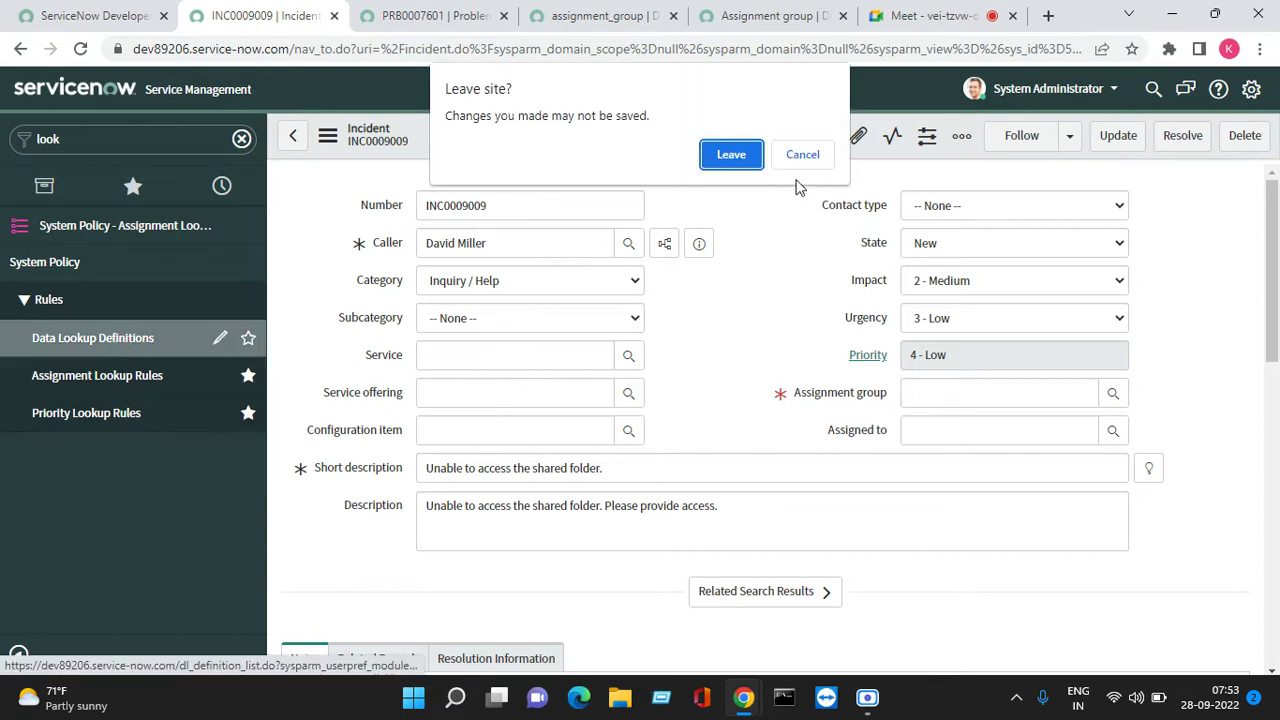
pyautogui.click(744, 162)
pyautogui.click(505, 16)
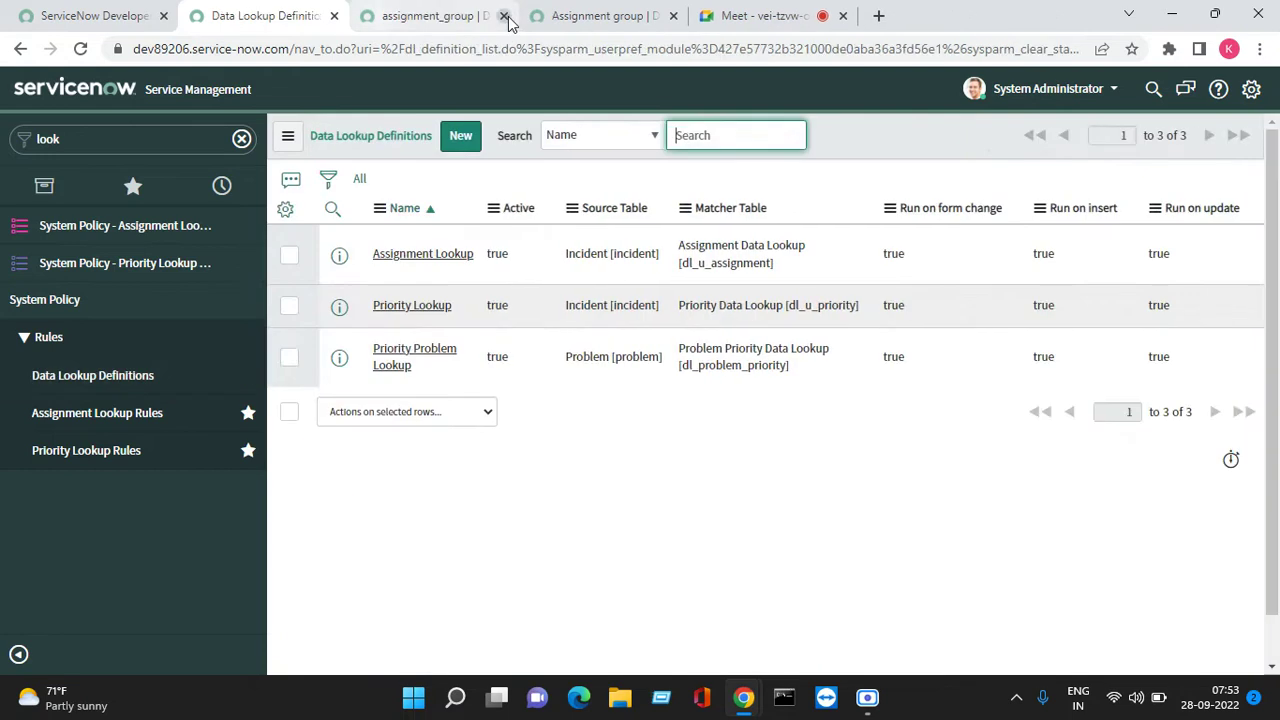
pyautogui.click(505, 16)
pyautogui.click(505, 16)
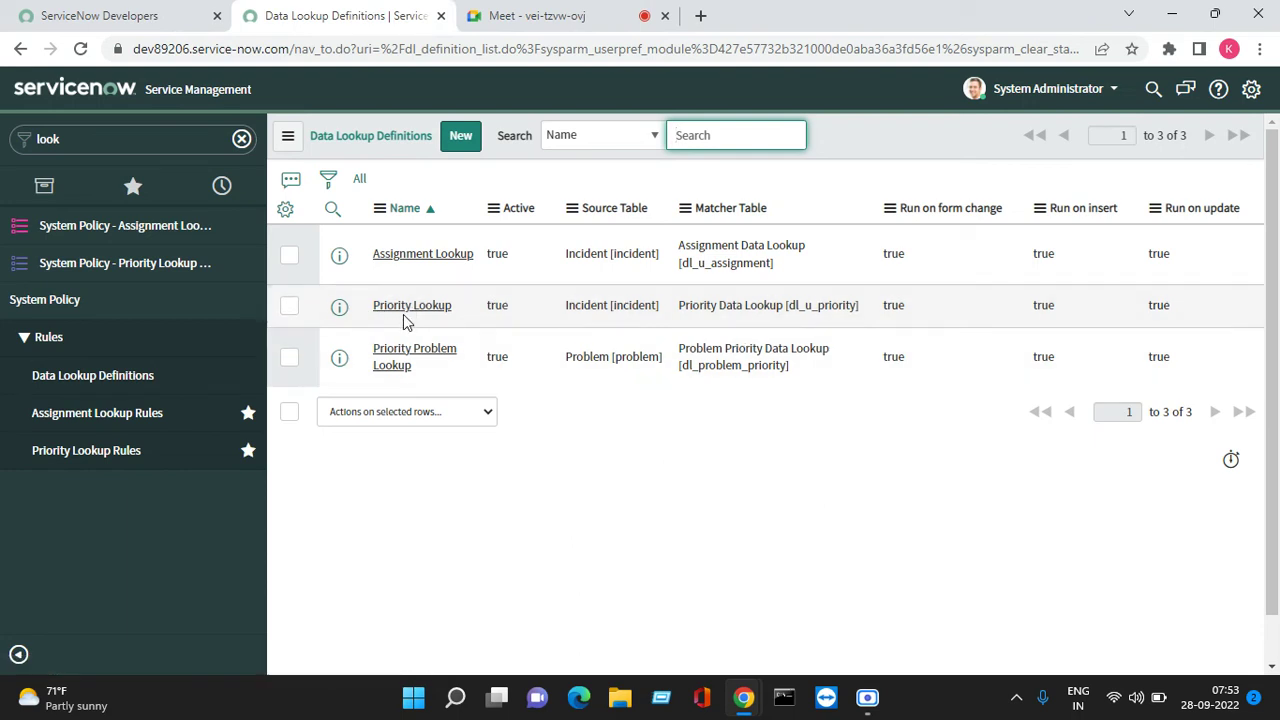
# Open the Priority Lookup definition in a separate tab, disable Run on form change, and save the record.
pyautogui.rightClick(340, 310)
pyautogui.press('Escape')
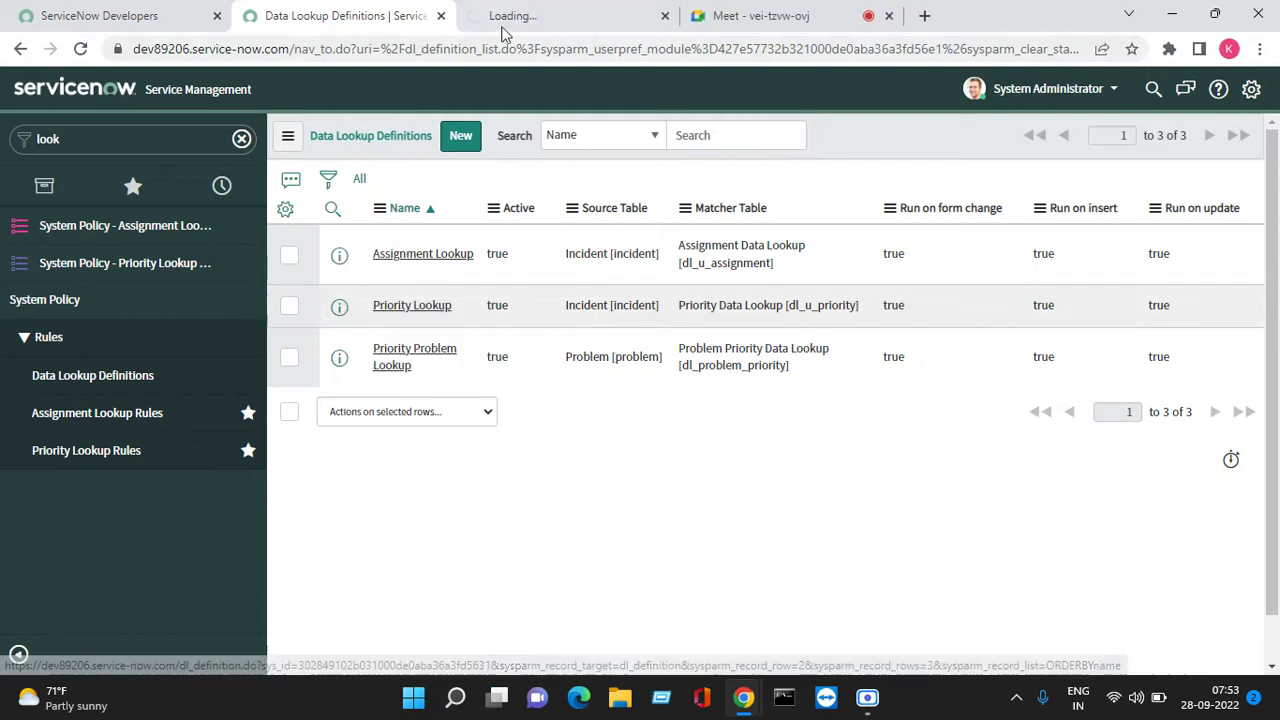
pyautogui.click(530, 15)
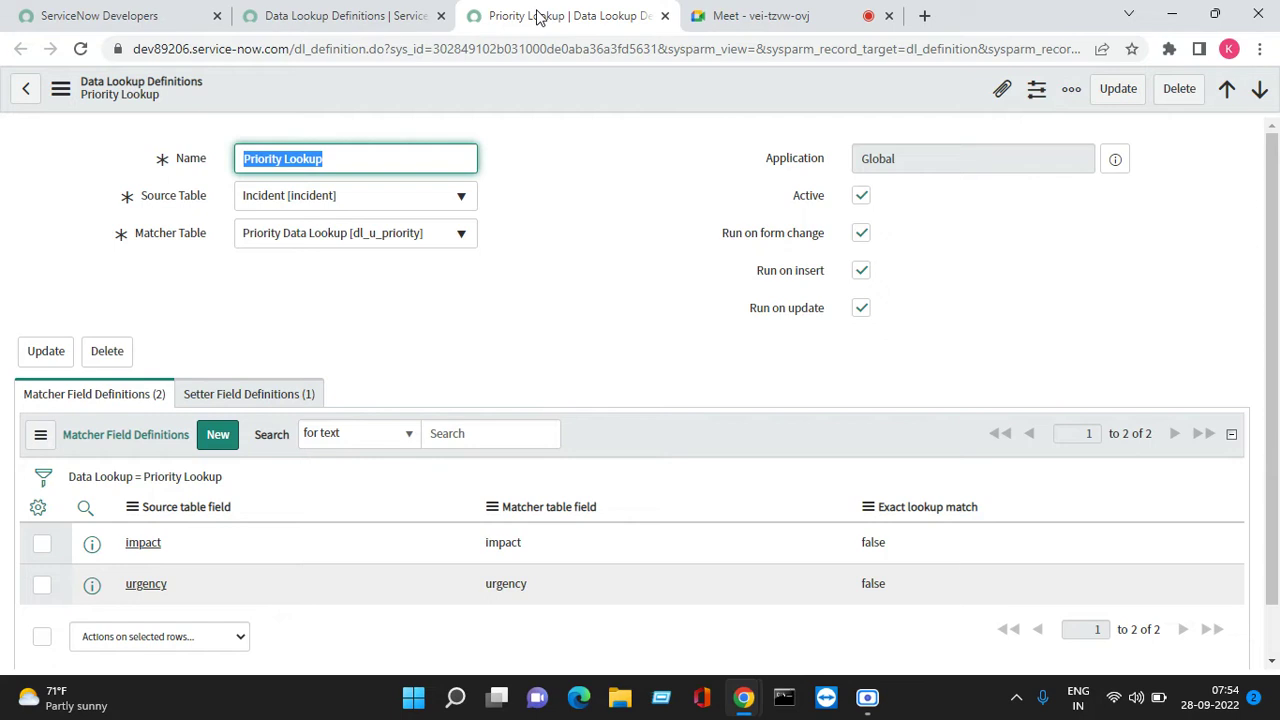
pyautogui.click(862, 234)
pyautogui.rightClick(583, 87)
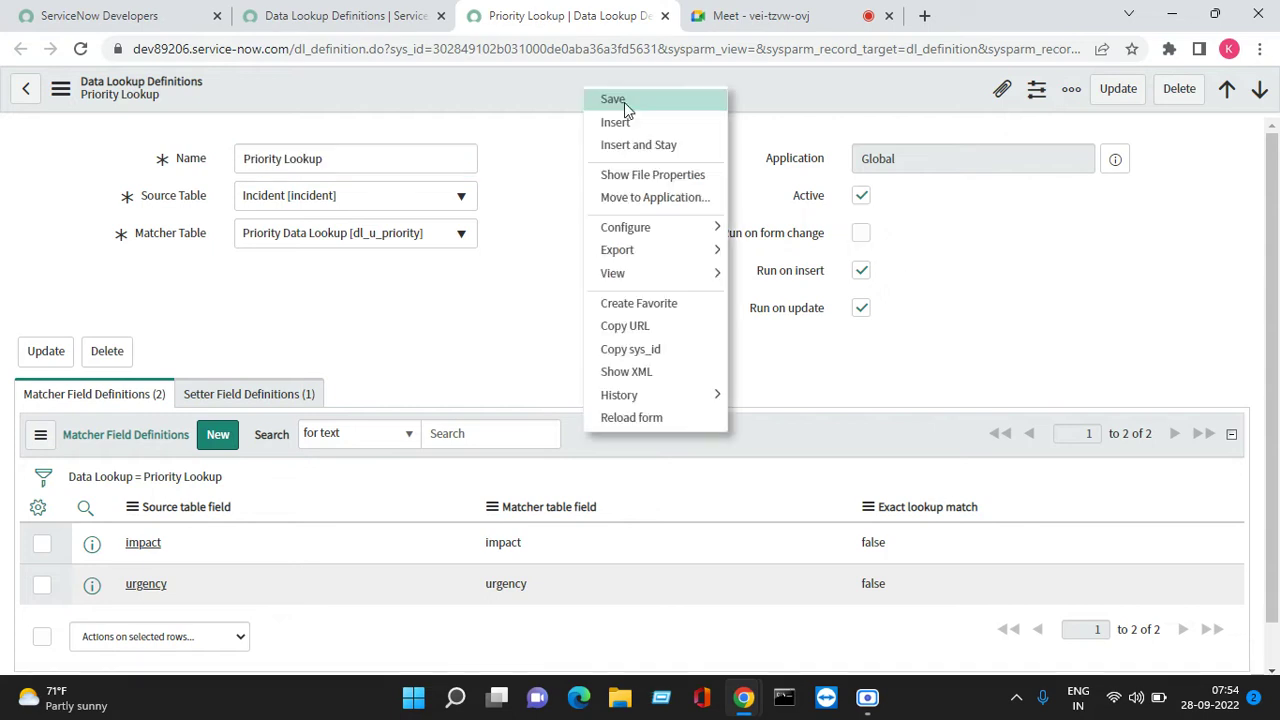
pyautogui.click(624, 104)
# Return to the data lookup list and open the most recently viewed "Unable to access the shared folder." incident from the history.
pyautogui.click(365, 15)
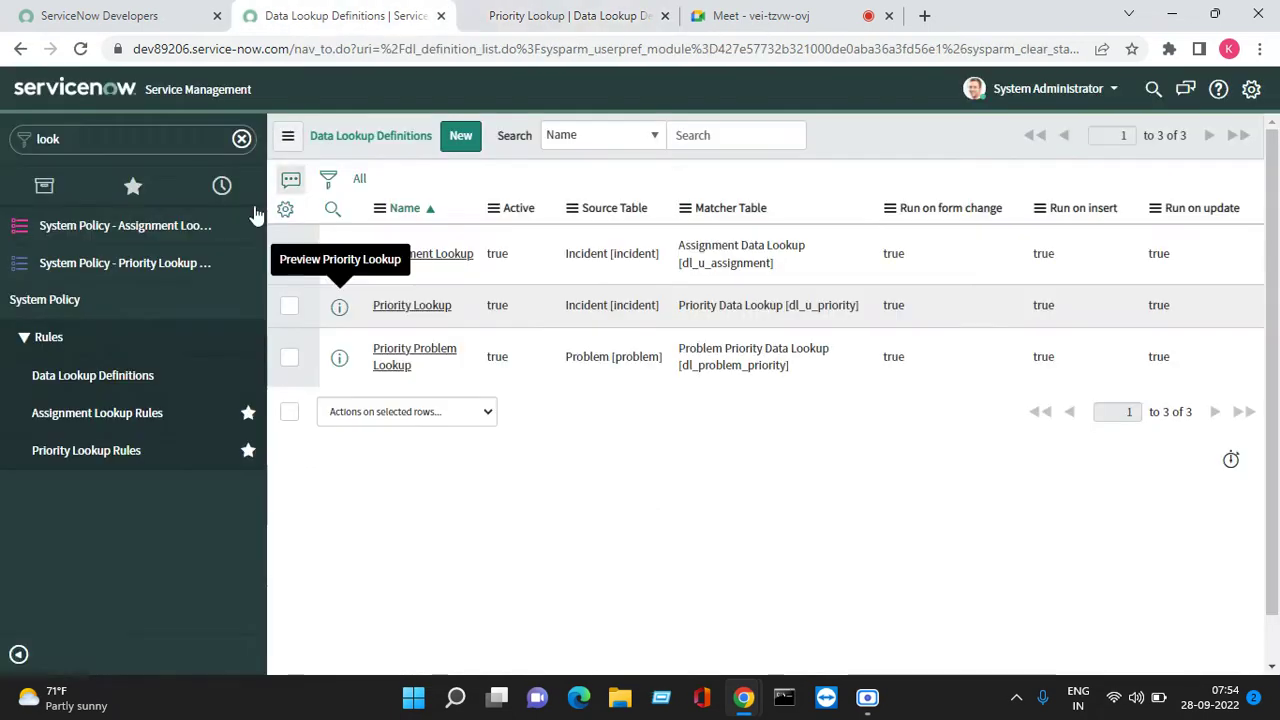
pyautogui.click(132, 188)
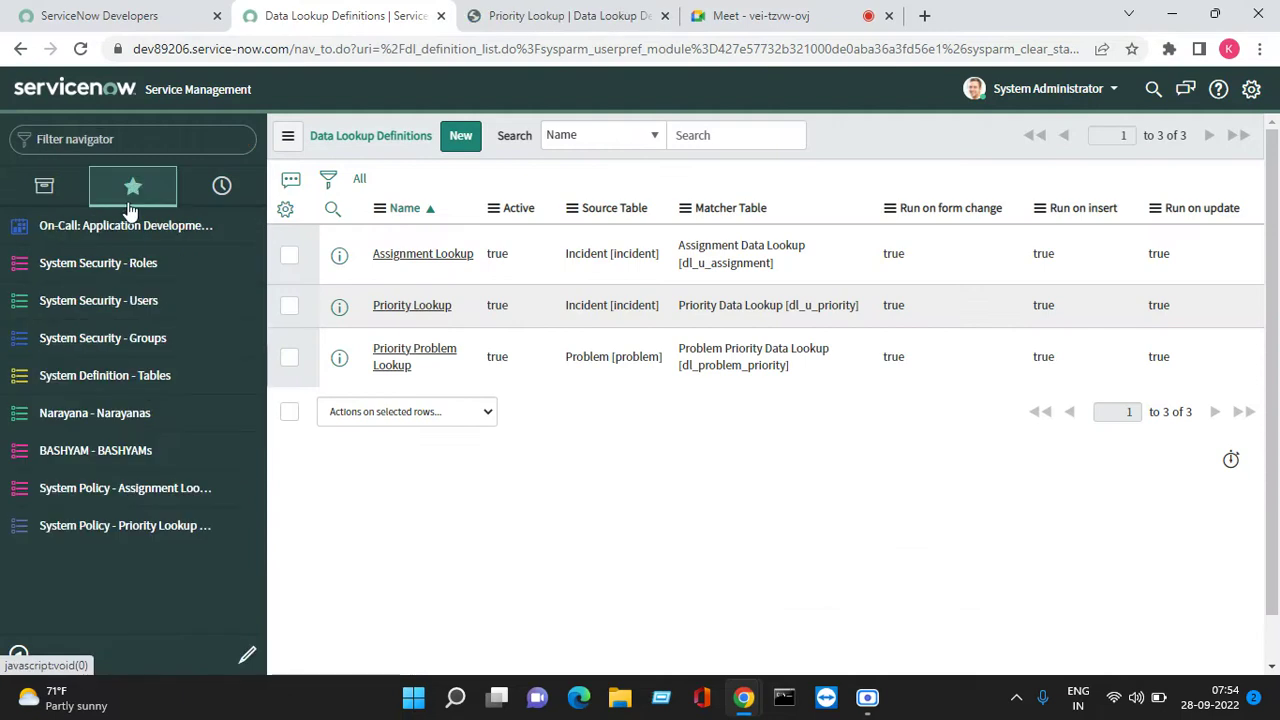
pyautogui.click(221, 190)
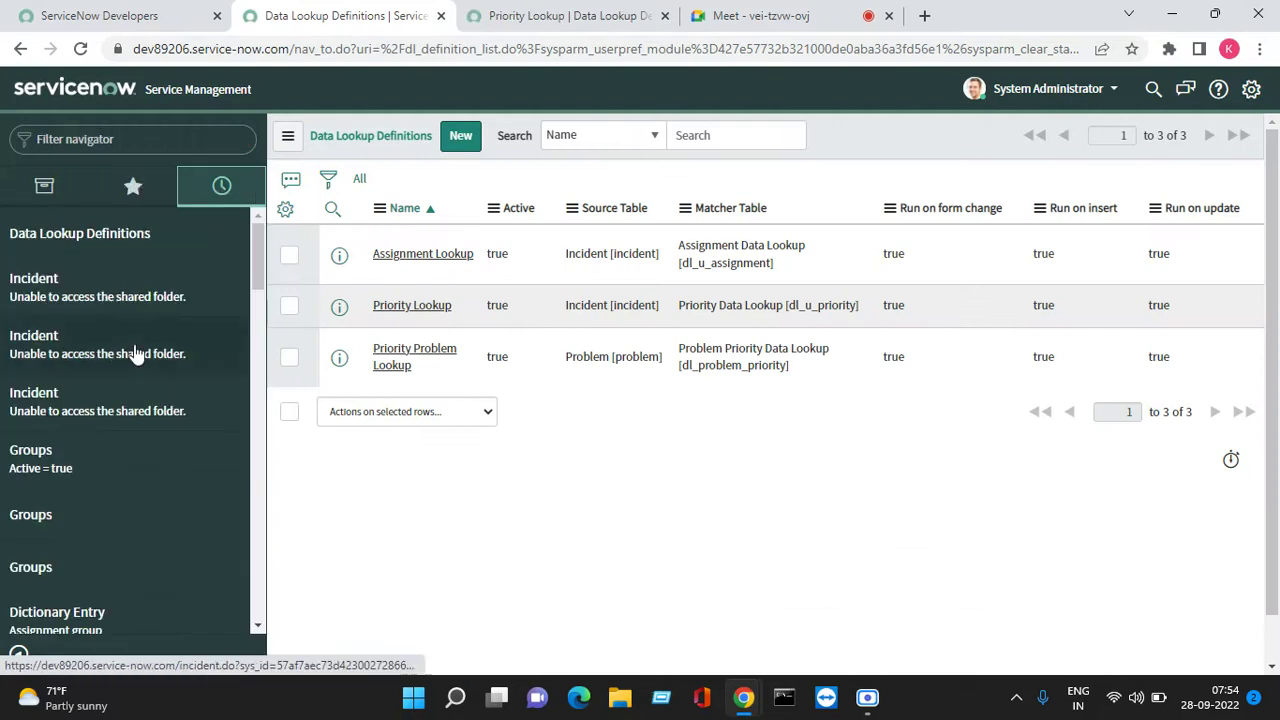
pyautogui.click(103, 300)
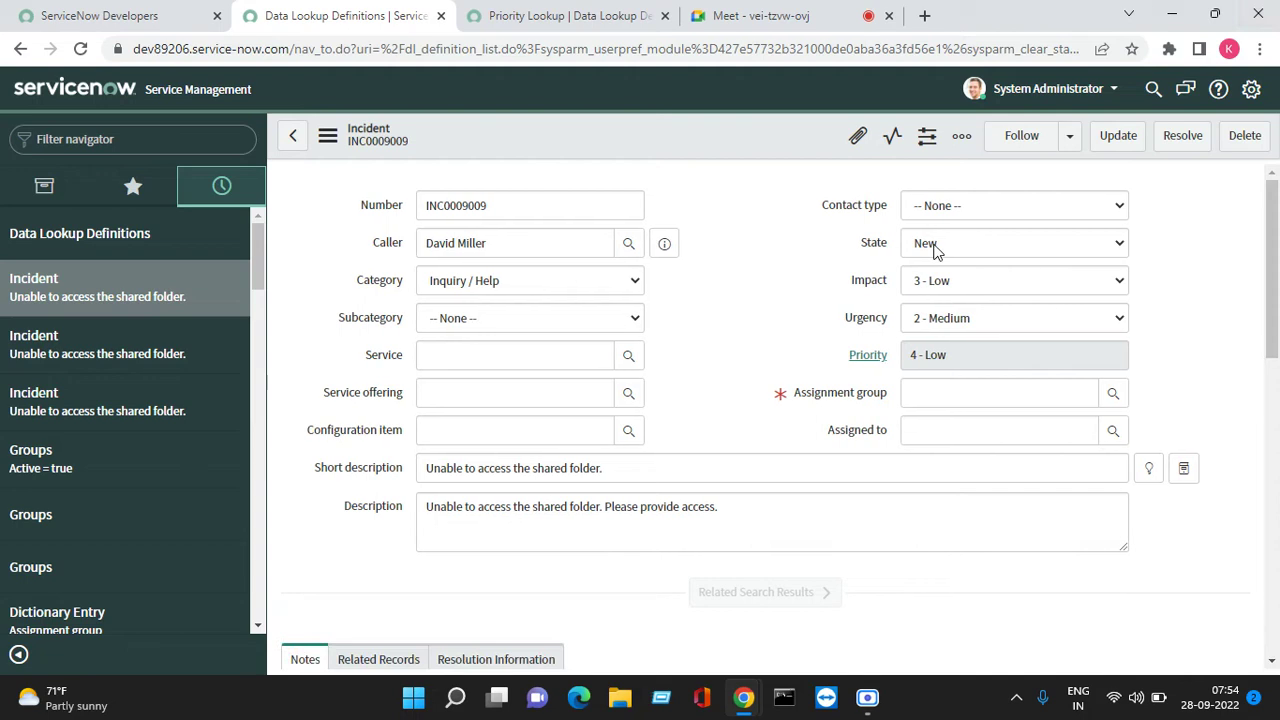
# Set the incident's Impact and Urgency to 1 - High to check how the Priority responds.
pyautogui.click(963, 285)
pyautogui.click(960, 304)
pyautogui.click(963, 318)
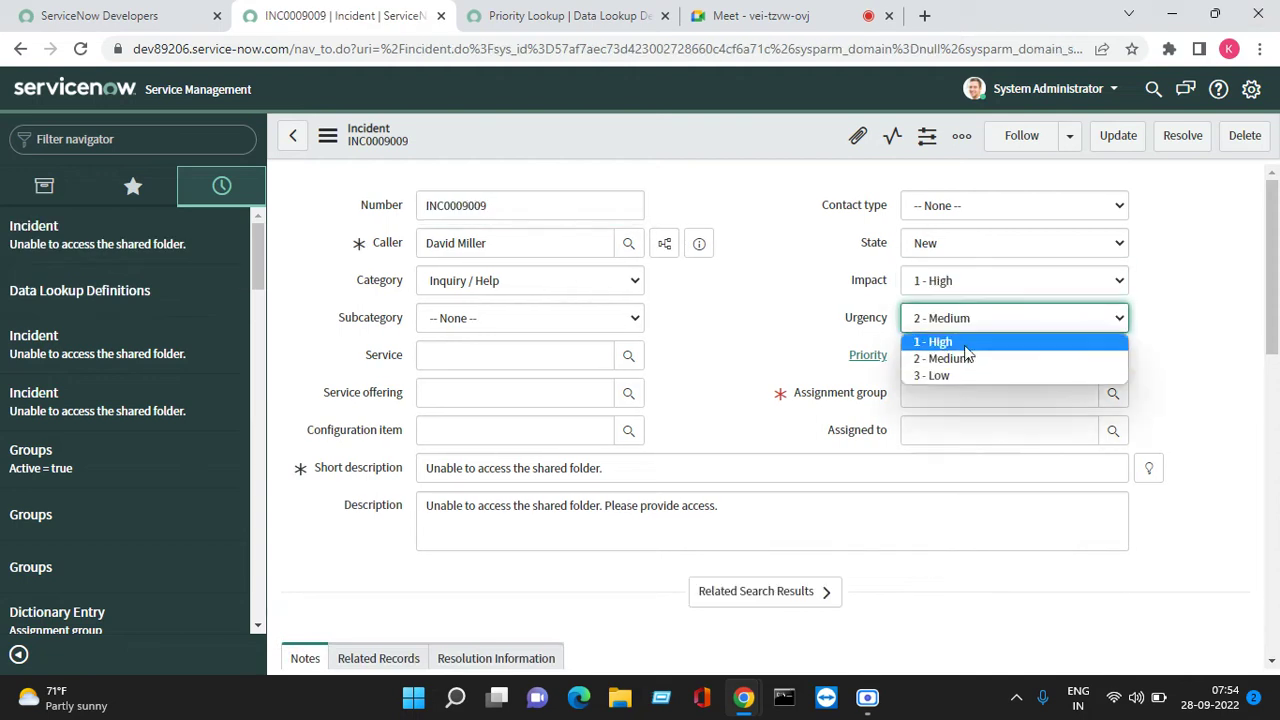
pyautogui.click(963, 342)
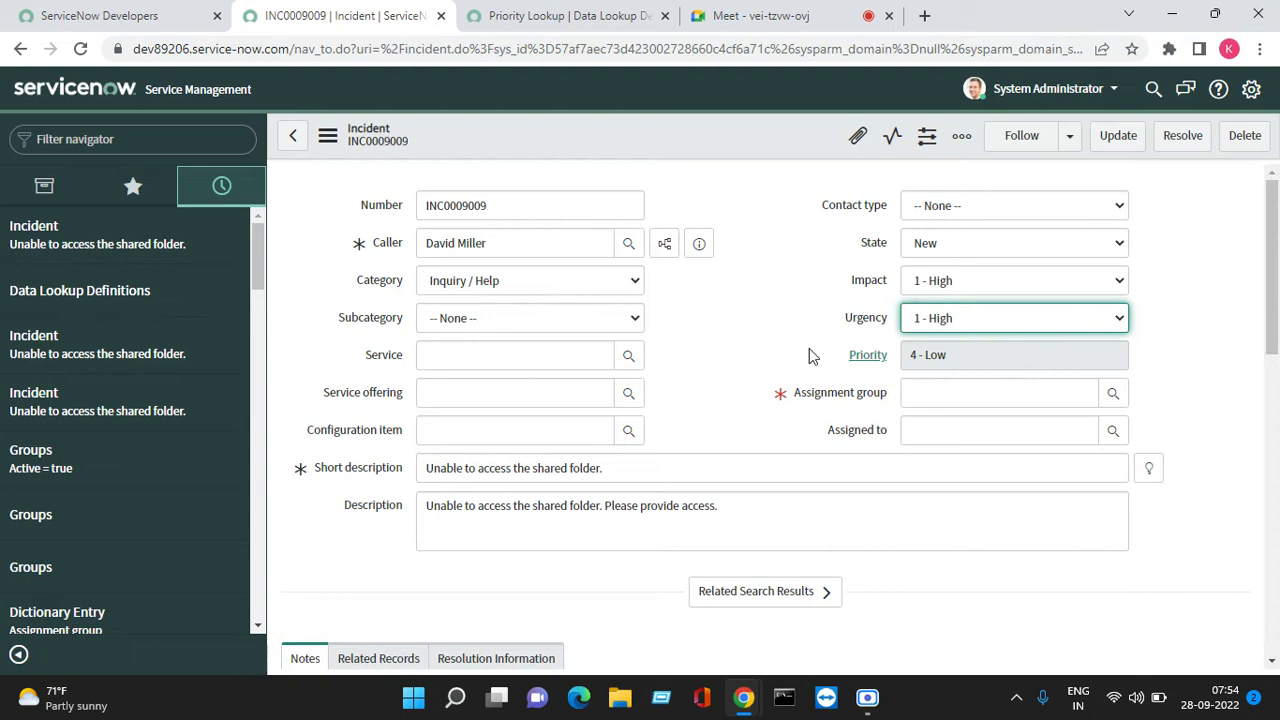
pyautogui.click(963, 343)
pyautogui.moveTo(846, 322); pyautogui.dragTo(890, 324)
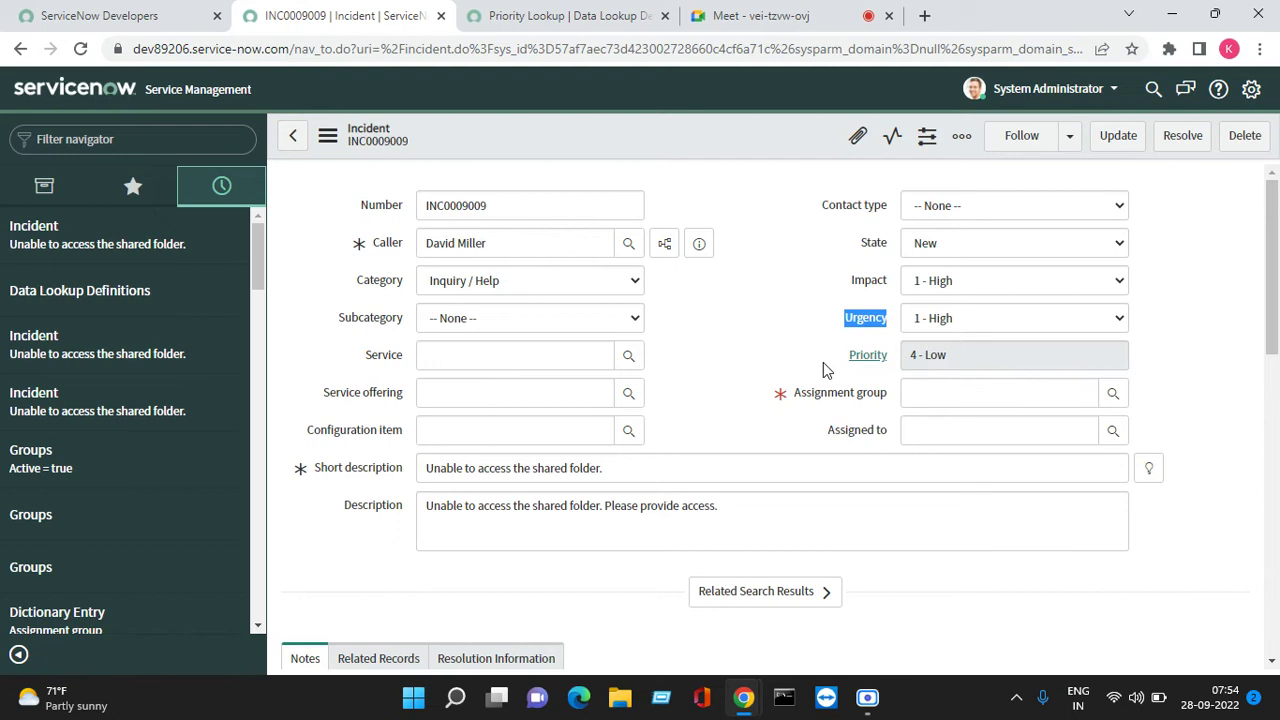
# Enable Run on form change in the Priority Lookup definition and save the record.
pyautogui.click(570, 15)
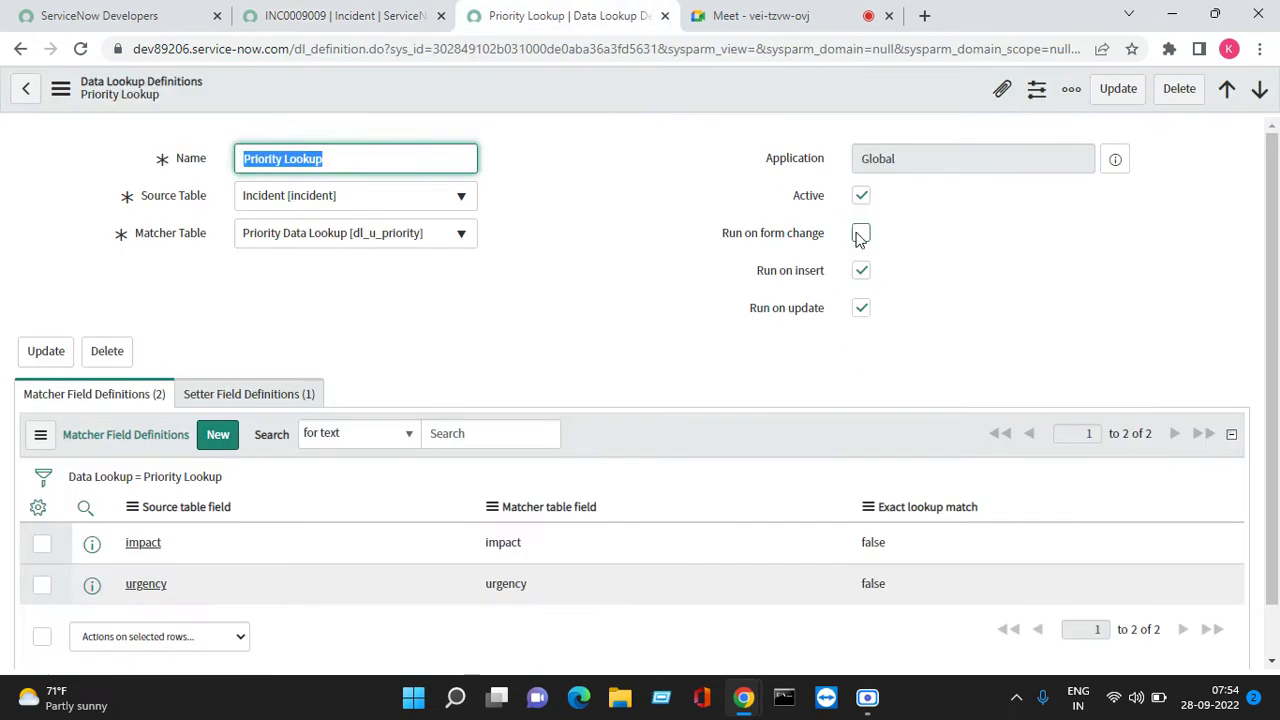
pyautogui.click(860, 233)
pyautogui.rightClick(654, 89)
pyautogui.click(686, 105)
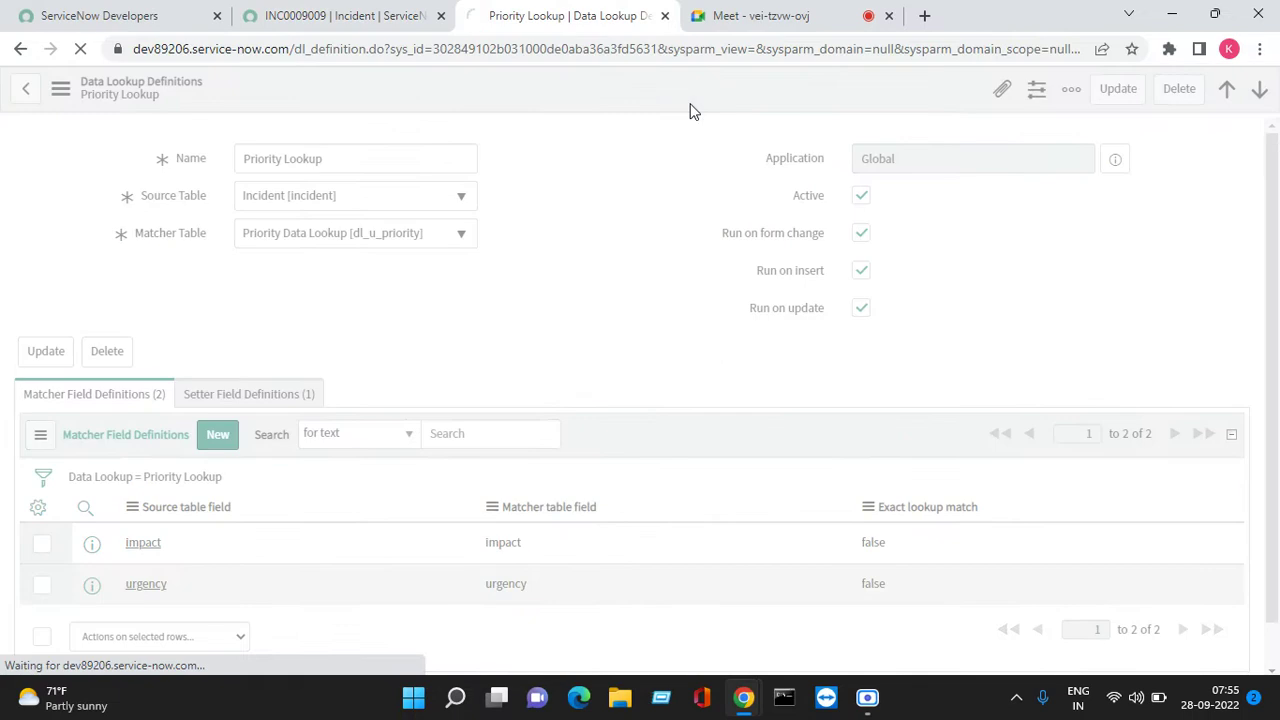
# Reload the incident form, discarding its unsaved changes, and set both Impact and Urgency to 1 - High.
pyautogui.click(333, 16)
pyautogui.rightClick(521, 152)
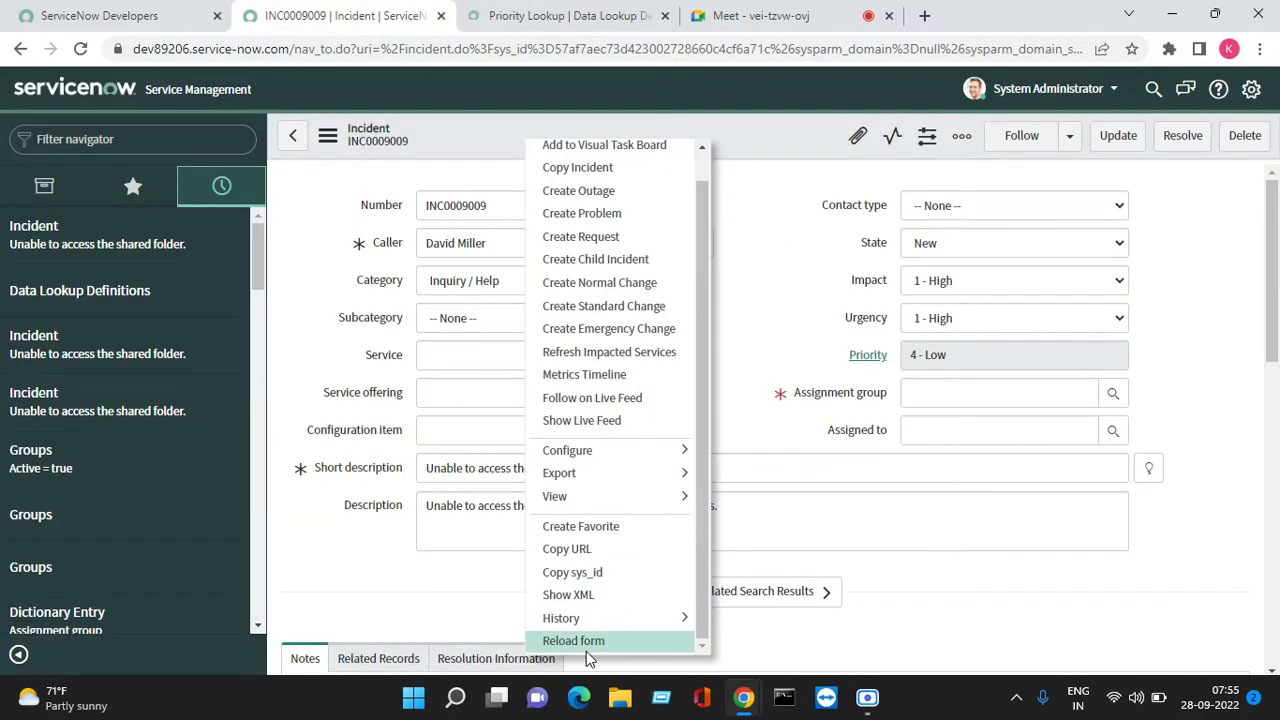
pyautogui.click(585, 641)
pyautogui.click(725, 158)
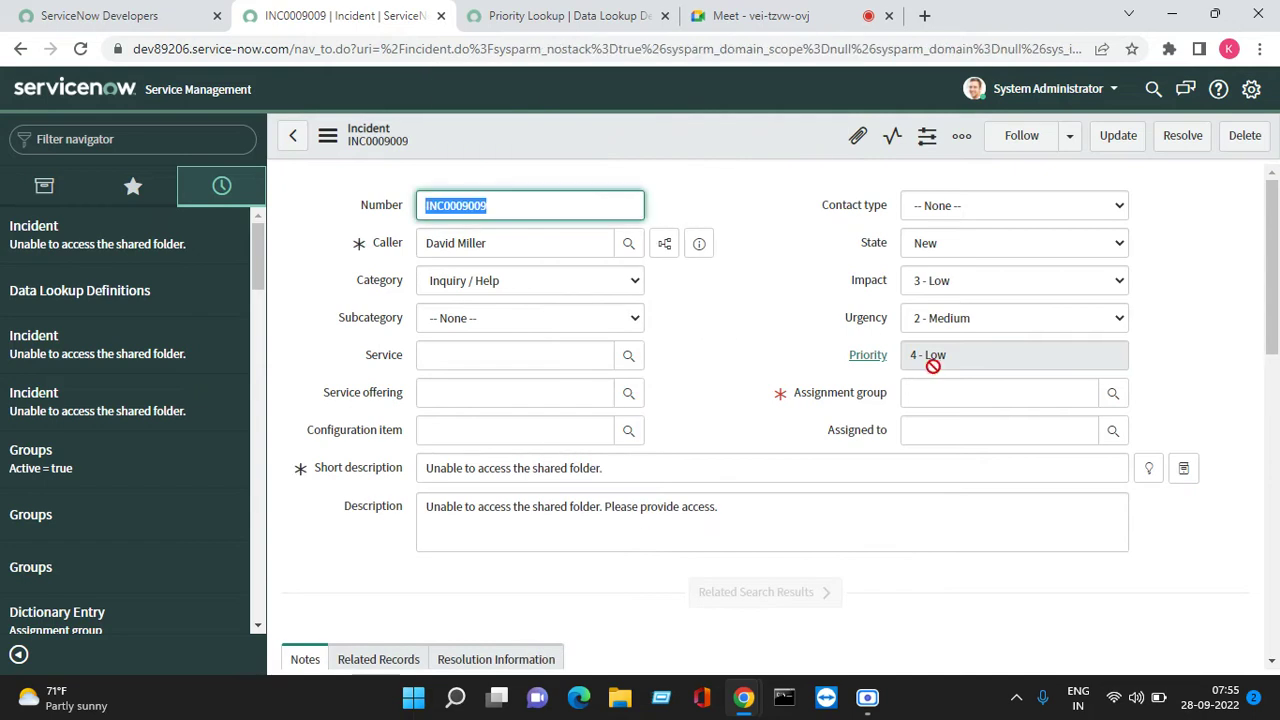
pyautogui.click(955, 280)
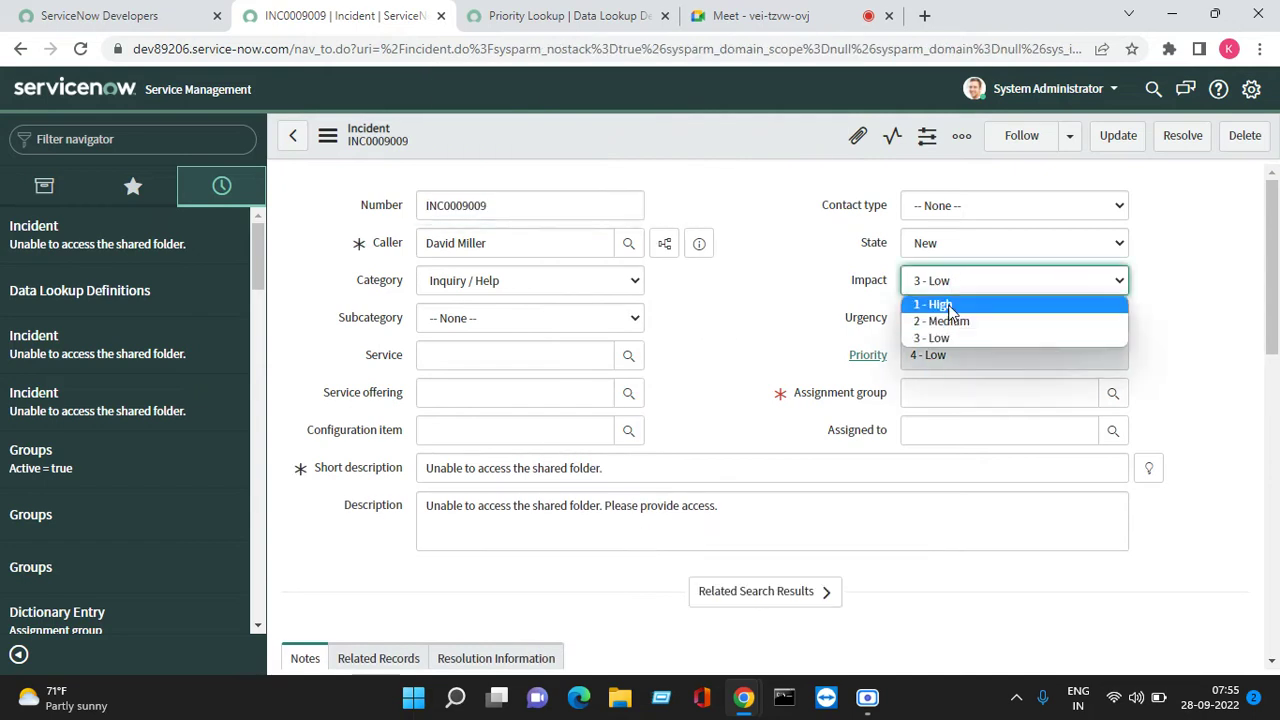
pyautogui.click(950, 308)
pyautogui.click(953, 317)
pyautogui.click(955, 340)
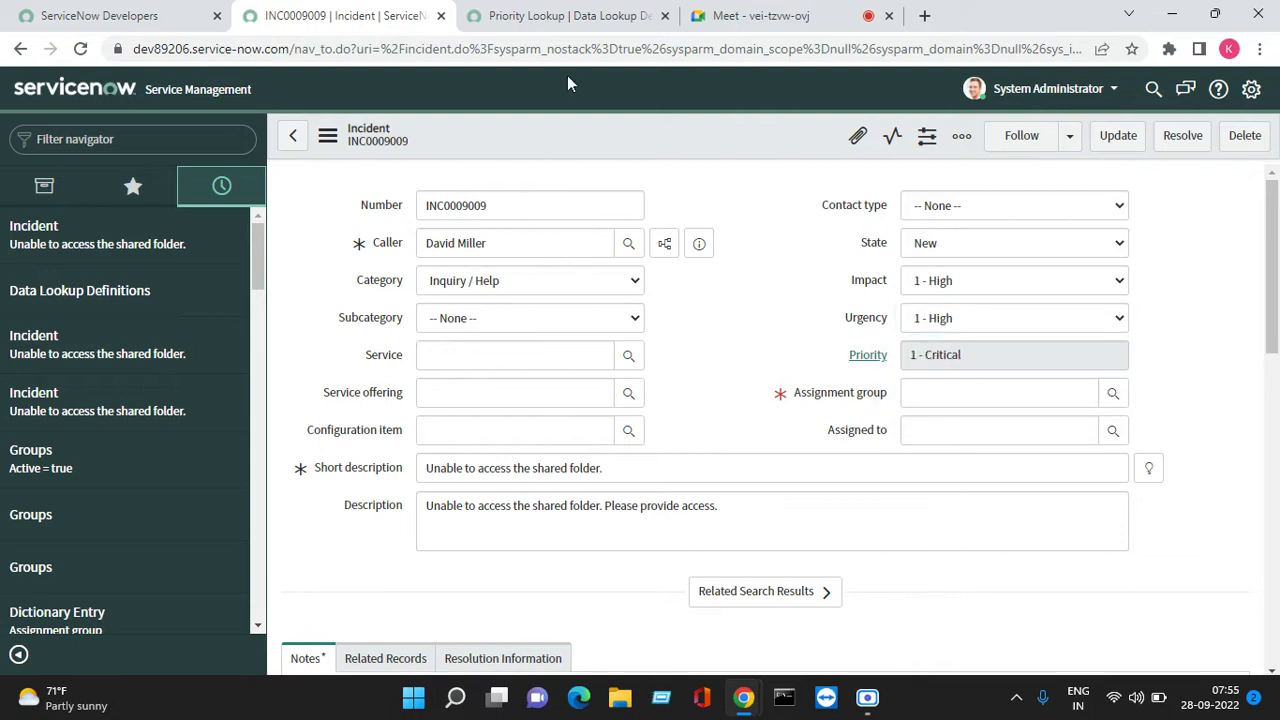
# Disable Run on insert in the Priority Lookup definition and save the record.
pyautogui.click(567, 15)
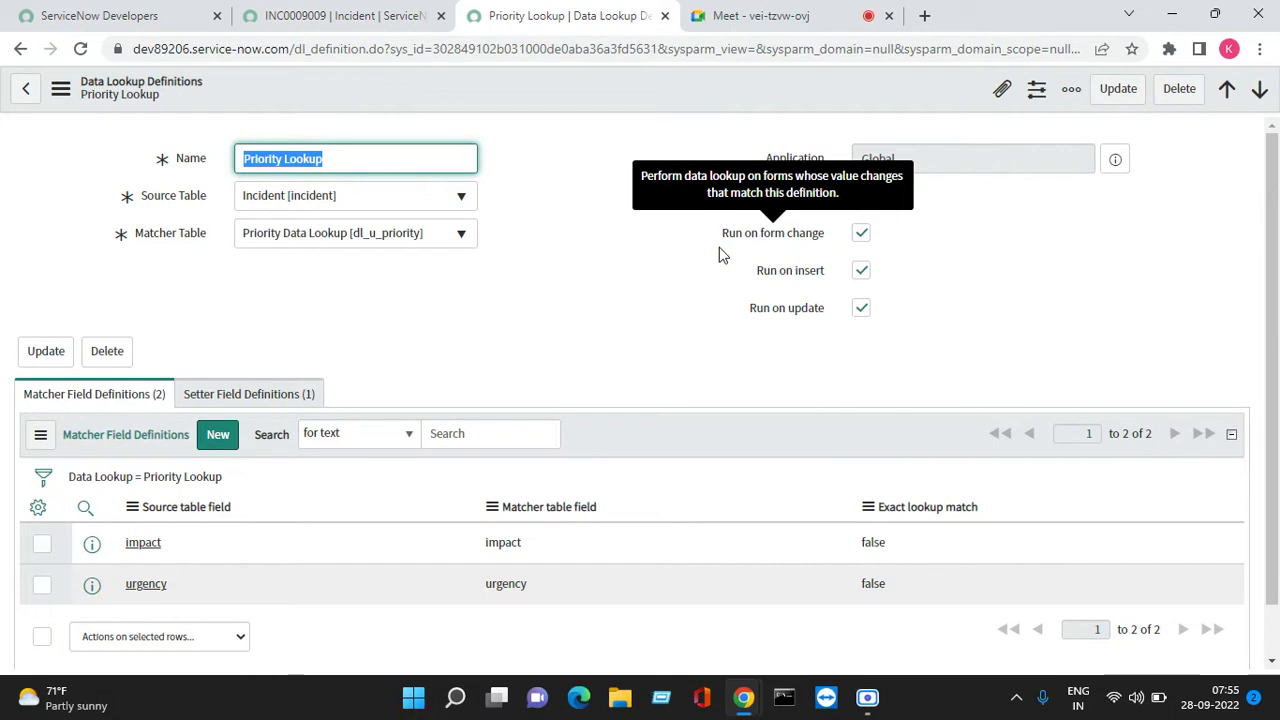
pyautogui.moveTo(714, 240); pyautogui.dragTo(826, 245)
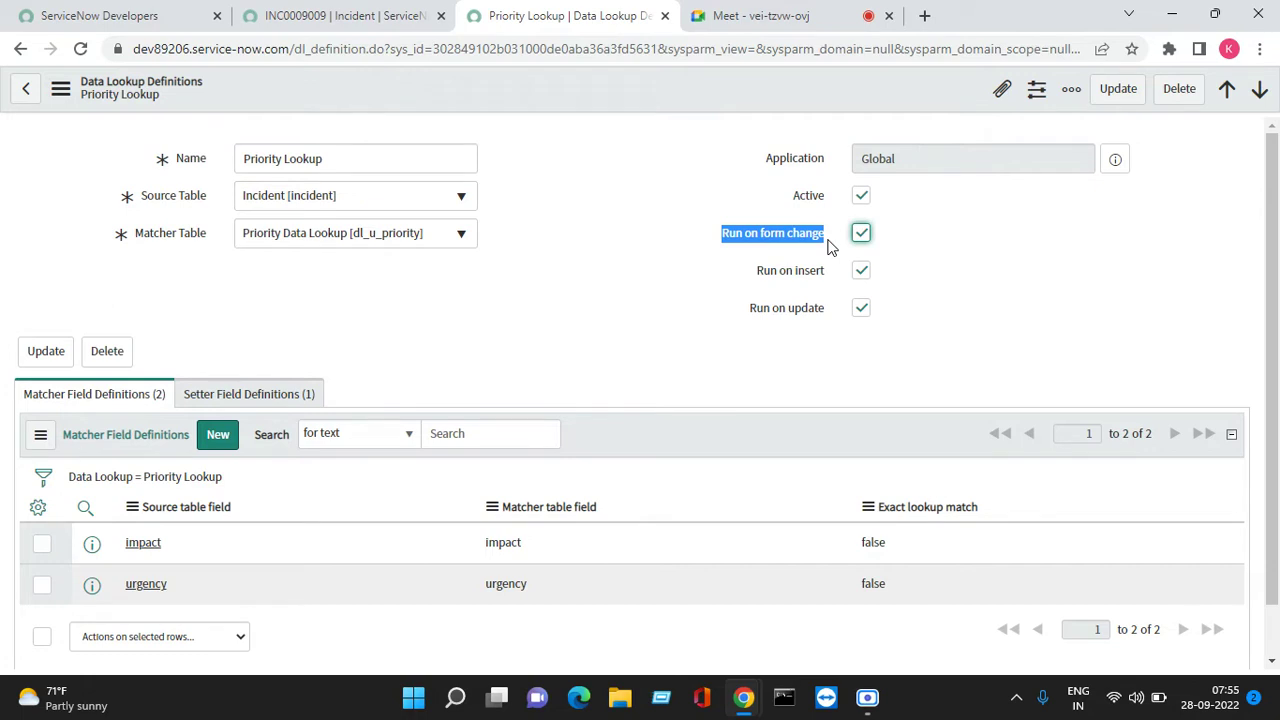
pyautogui.moveTo(762, 272)
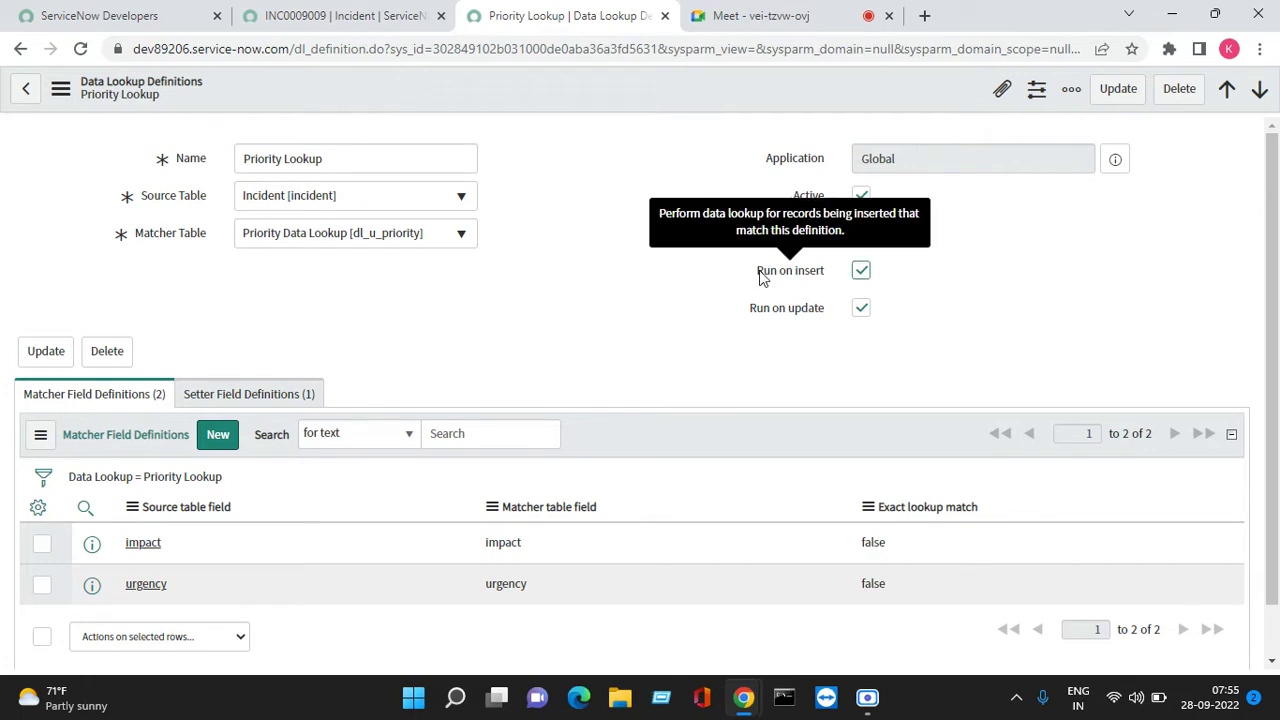
pyautogui.click(861, 270)
pyautogui.rightClick(582, 75)
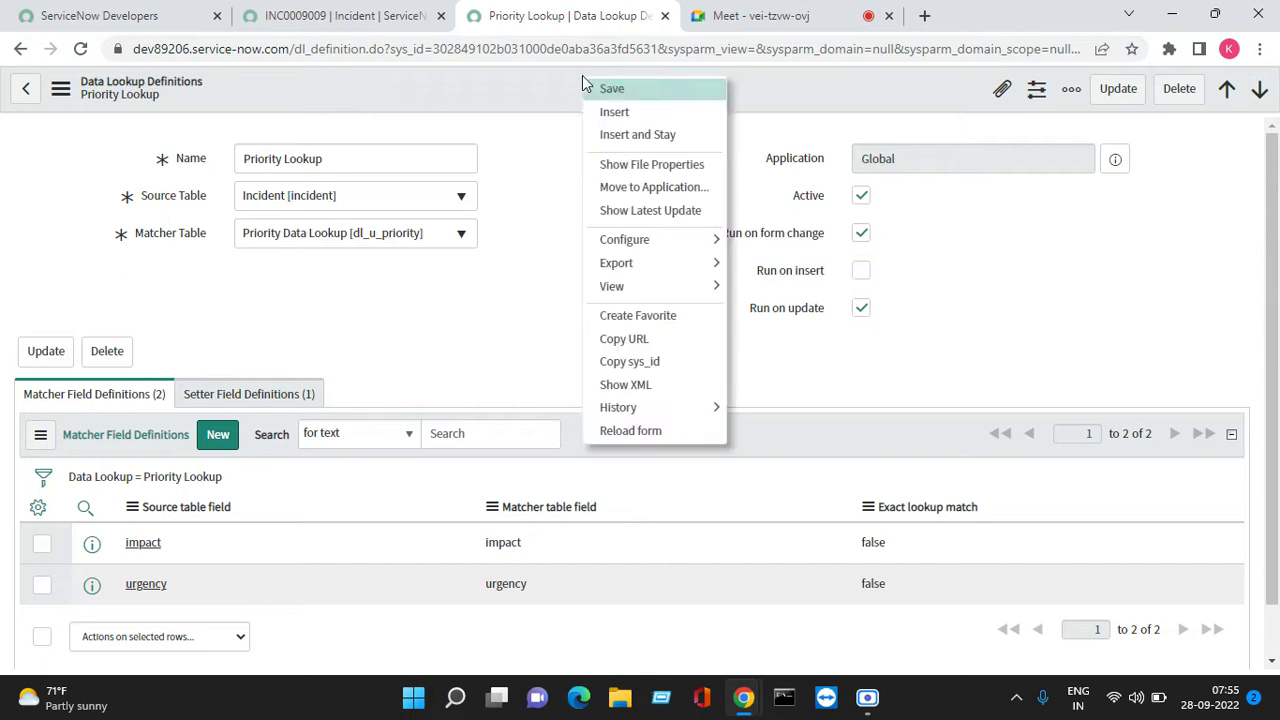
pyautogui.click(598, 88)
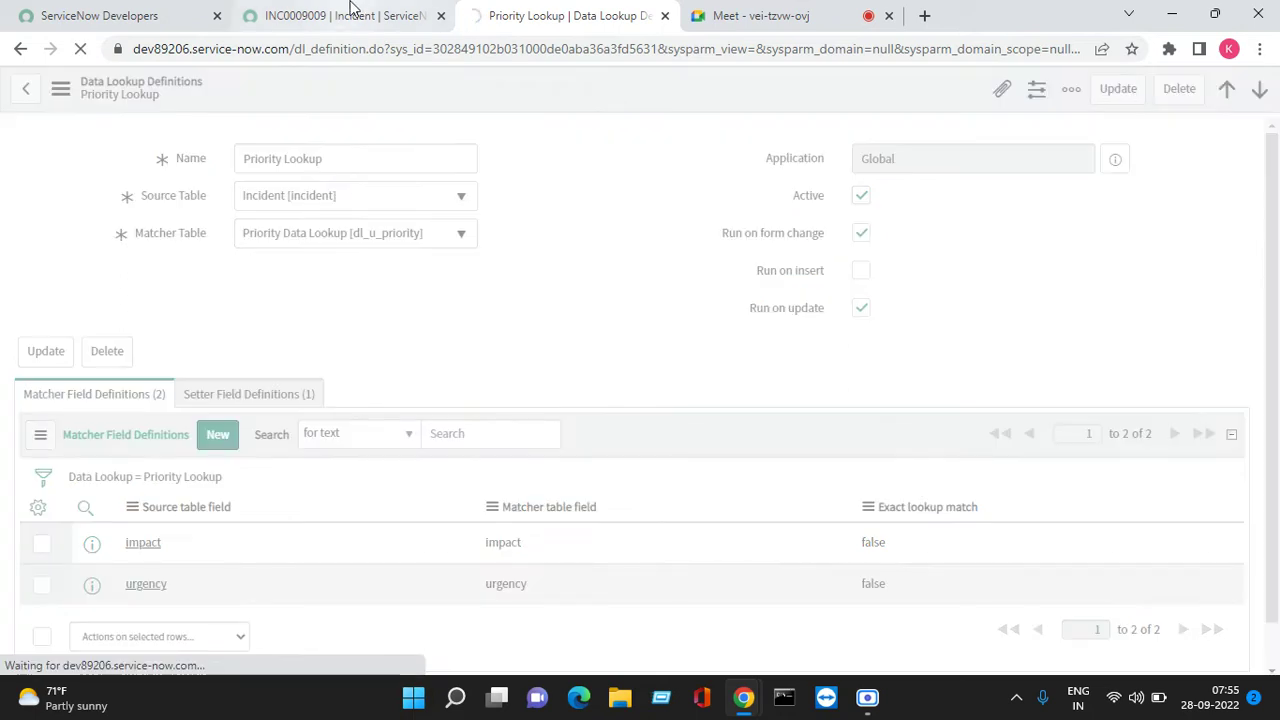
# Open the active incidents list from the history, discarding the unsaved incident changes, and start a new incident.
pyautogui.click(350, 12)
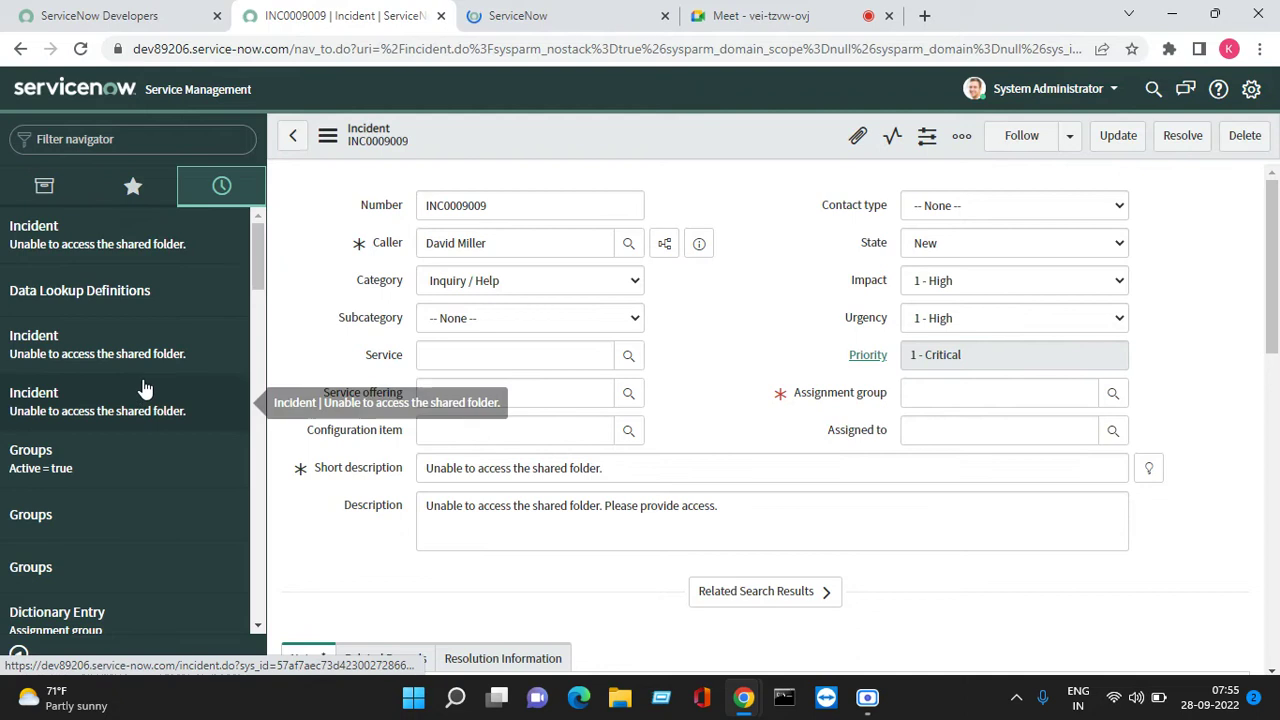
pyautogui.scroll(-3, 143, 387)
pyautogui.click(100, 434)
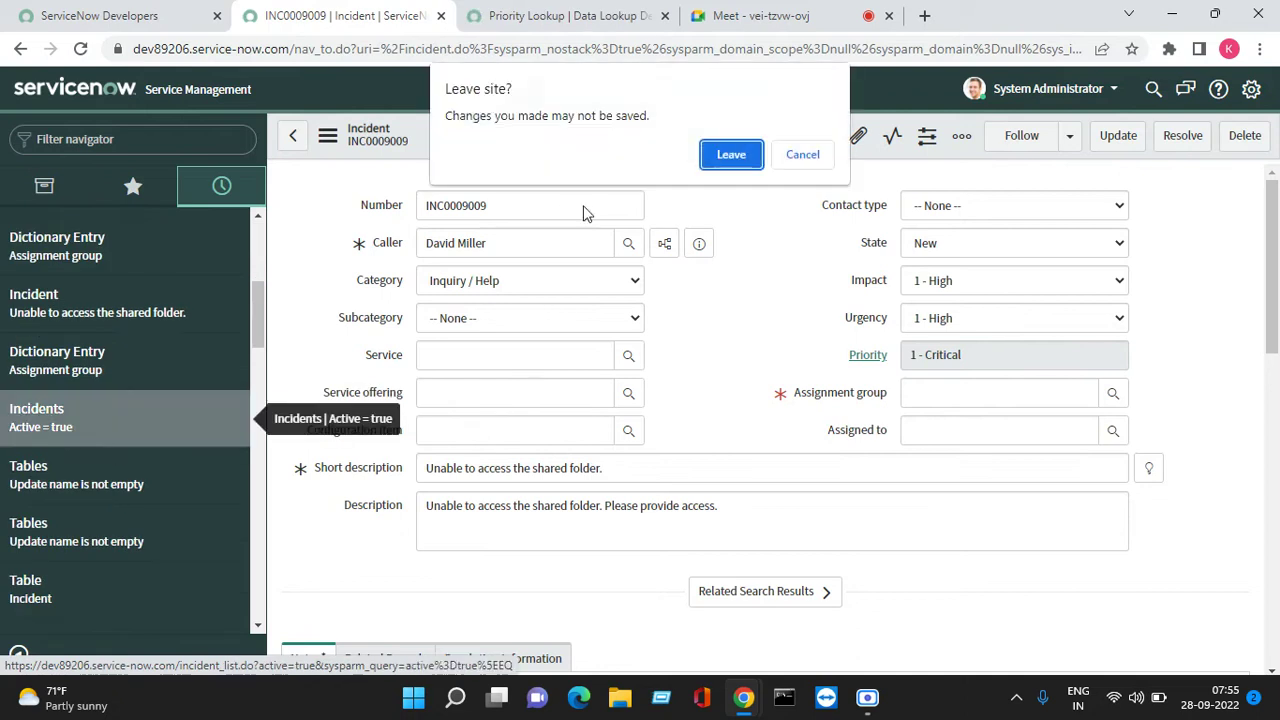
pyautogui.click(715, 160)
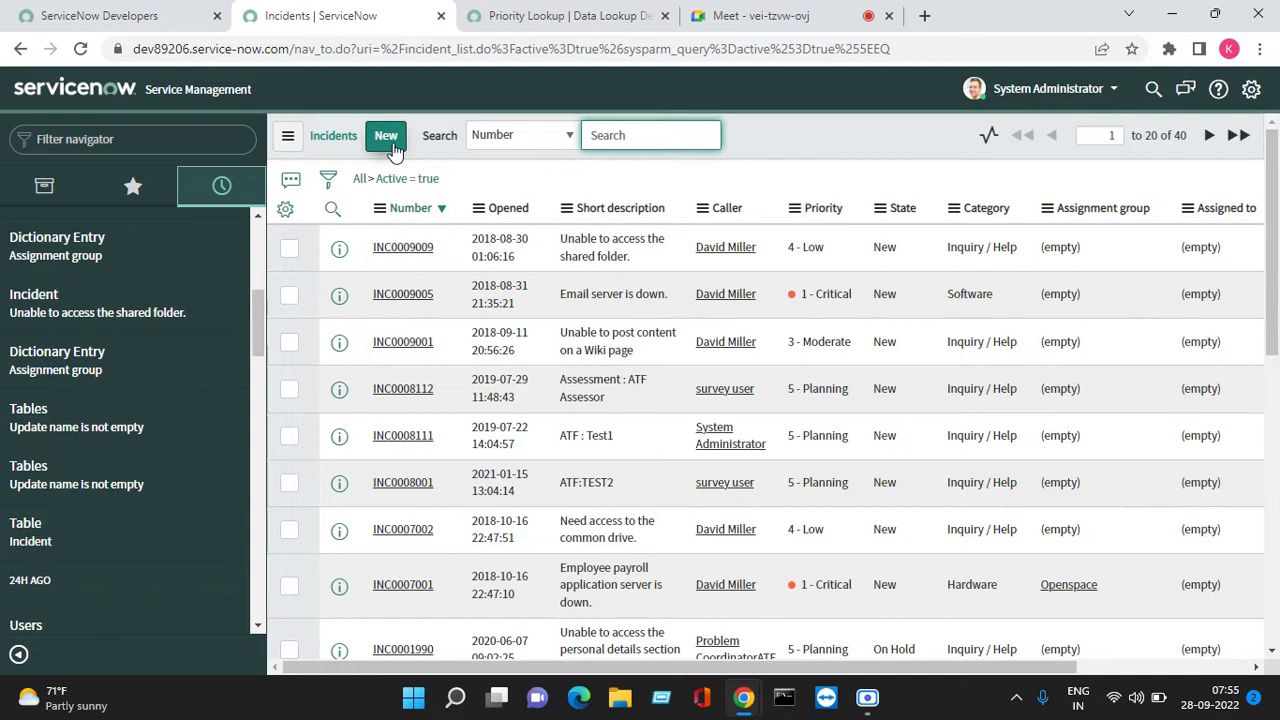
pyautogui.click(565, 15)
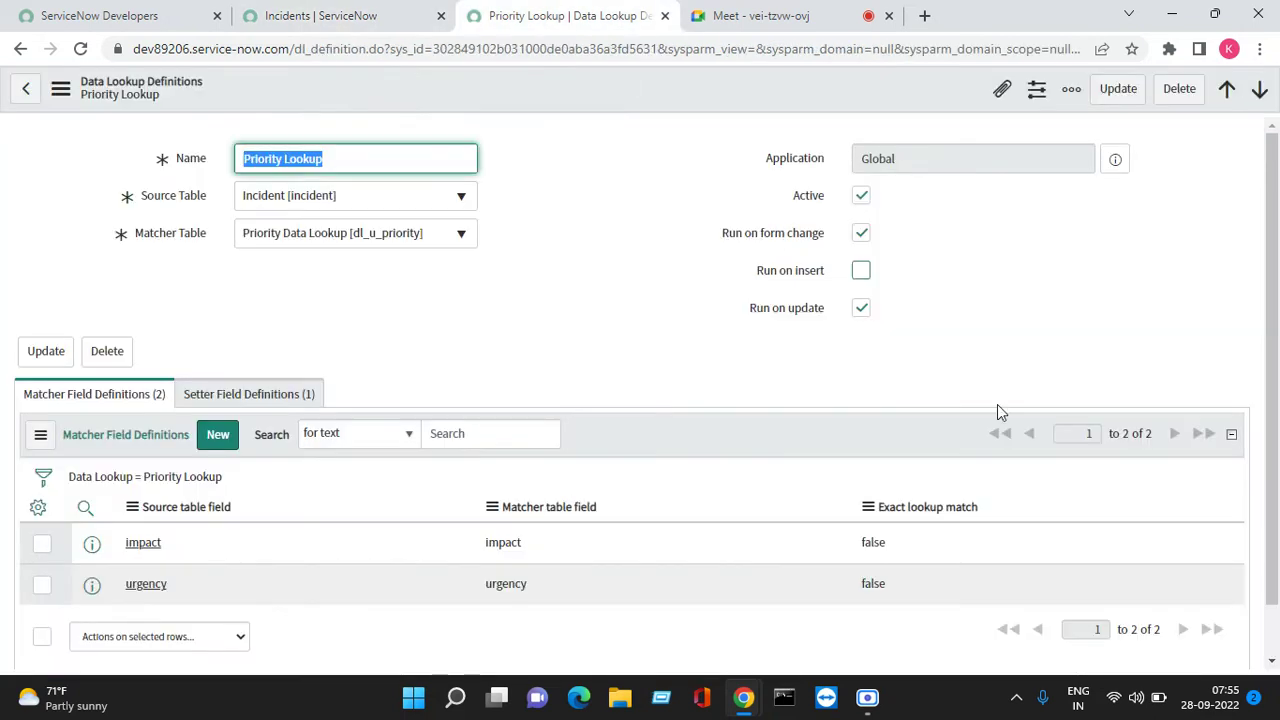
pyautogui.click(354, 16)
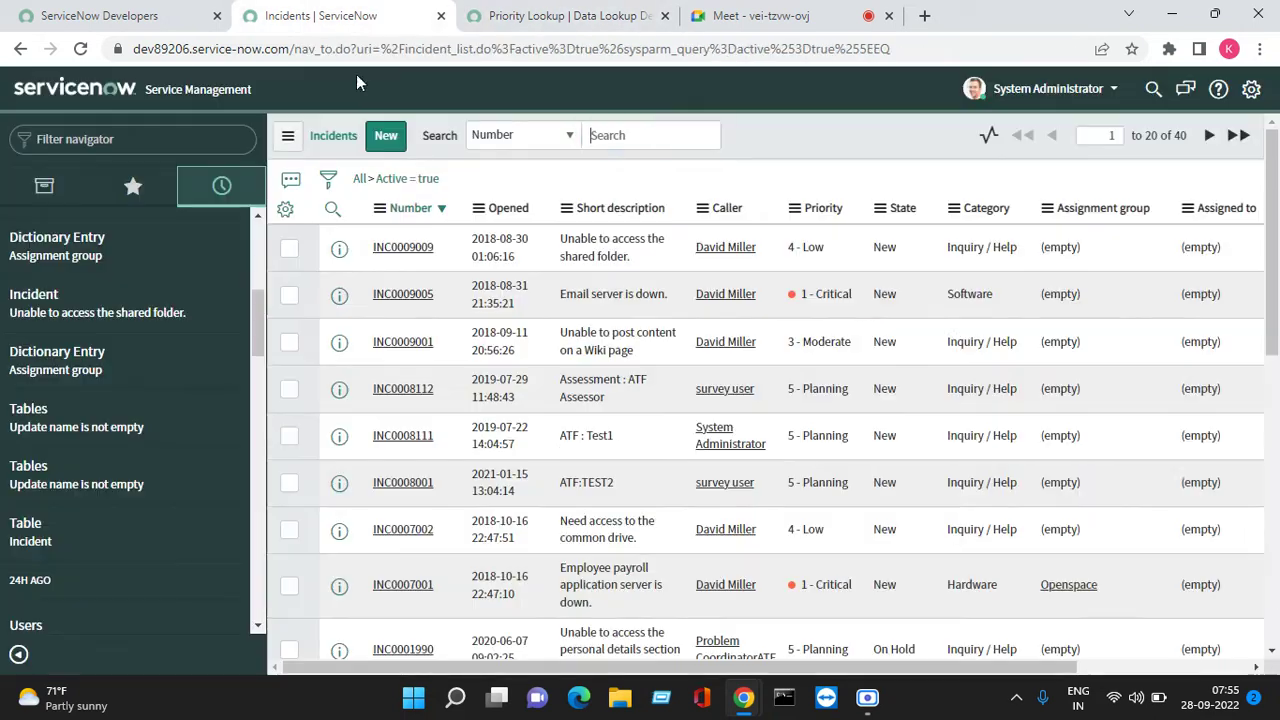
pyautogui.click(391, 142)
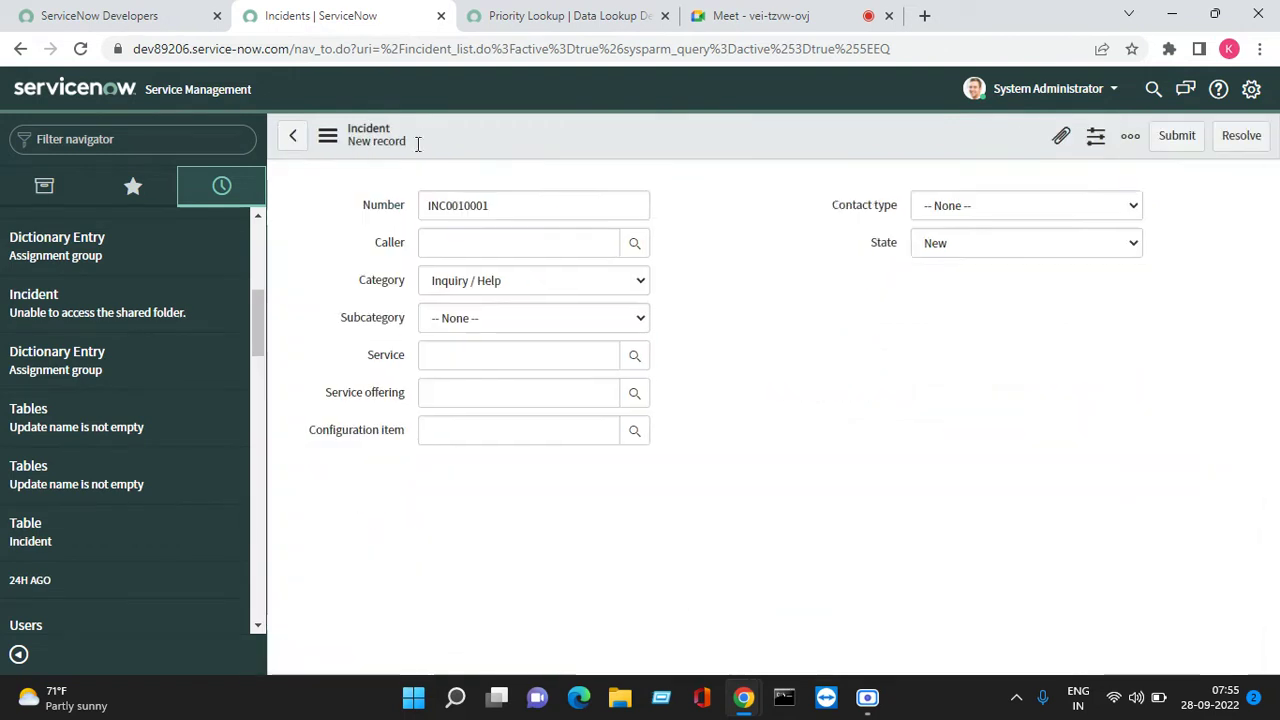
# Set Impact and Urgency to 1 - High on the new incident to test the Priority lookup.
pyautogui.click(955, 280)
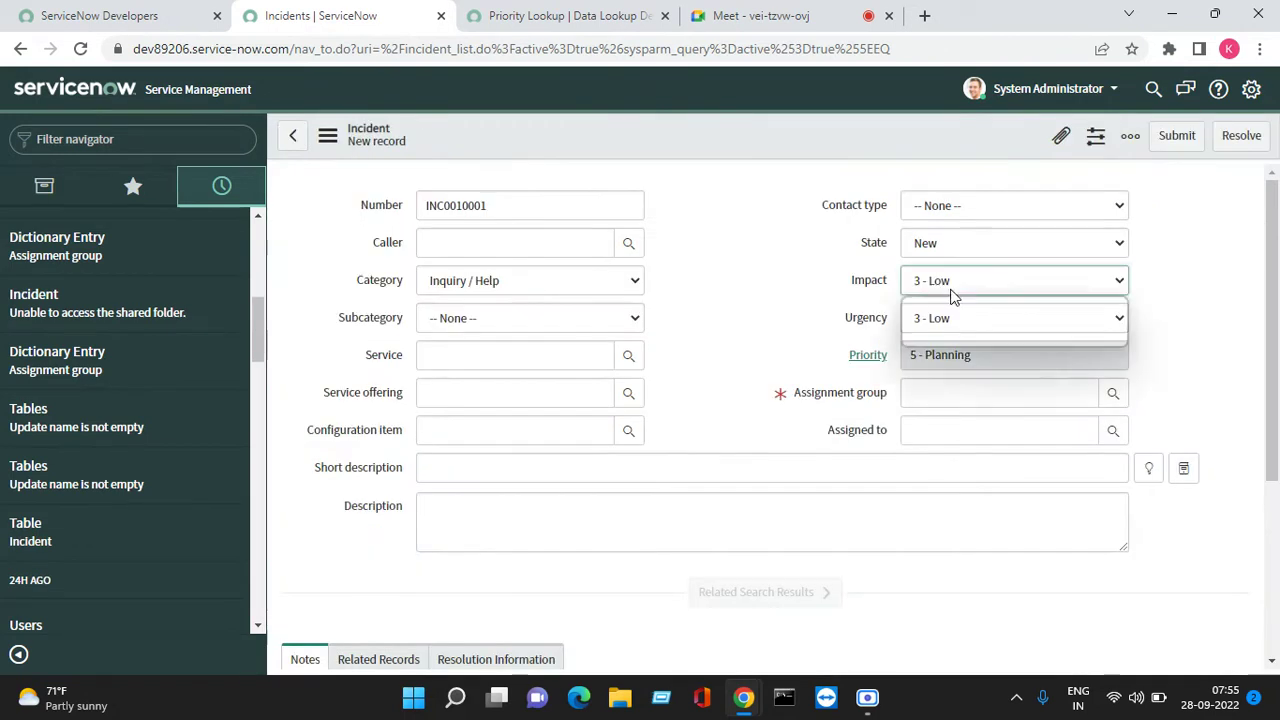
pyautogui.click(955, 306)
pyautogui.click(934, 341)
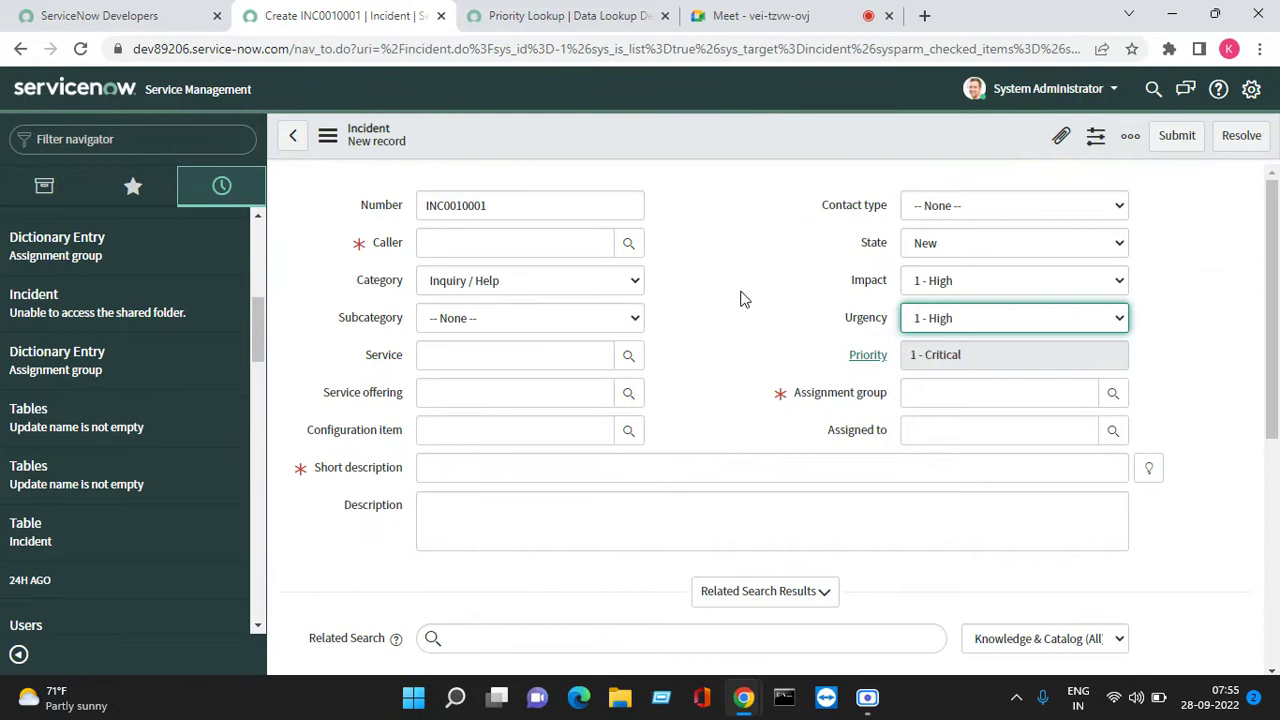
# Disable Run on form change in the Priority Lookup definition, leaving Run on update enabled, and save the record.
pyautogui.click(517, 22)
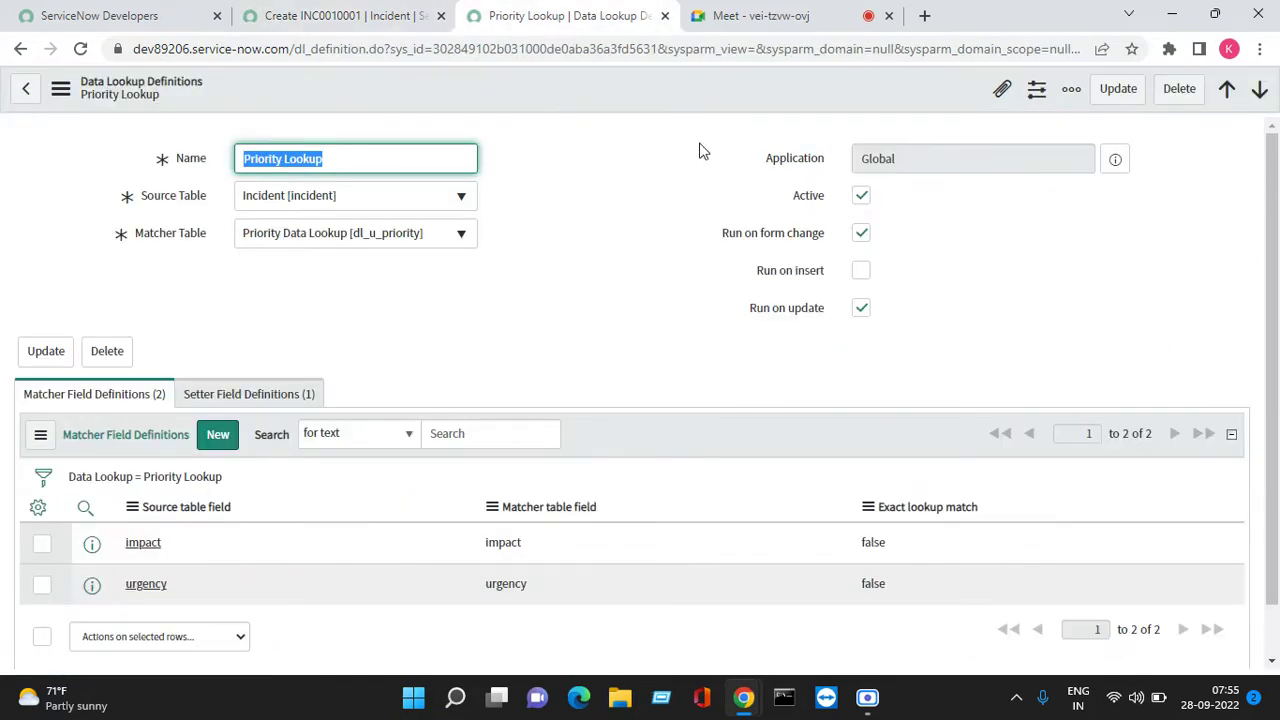
pyautogui.click(859, 239)
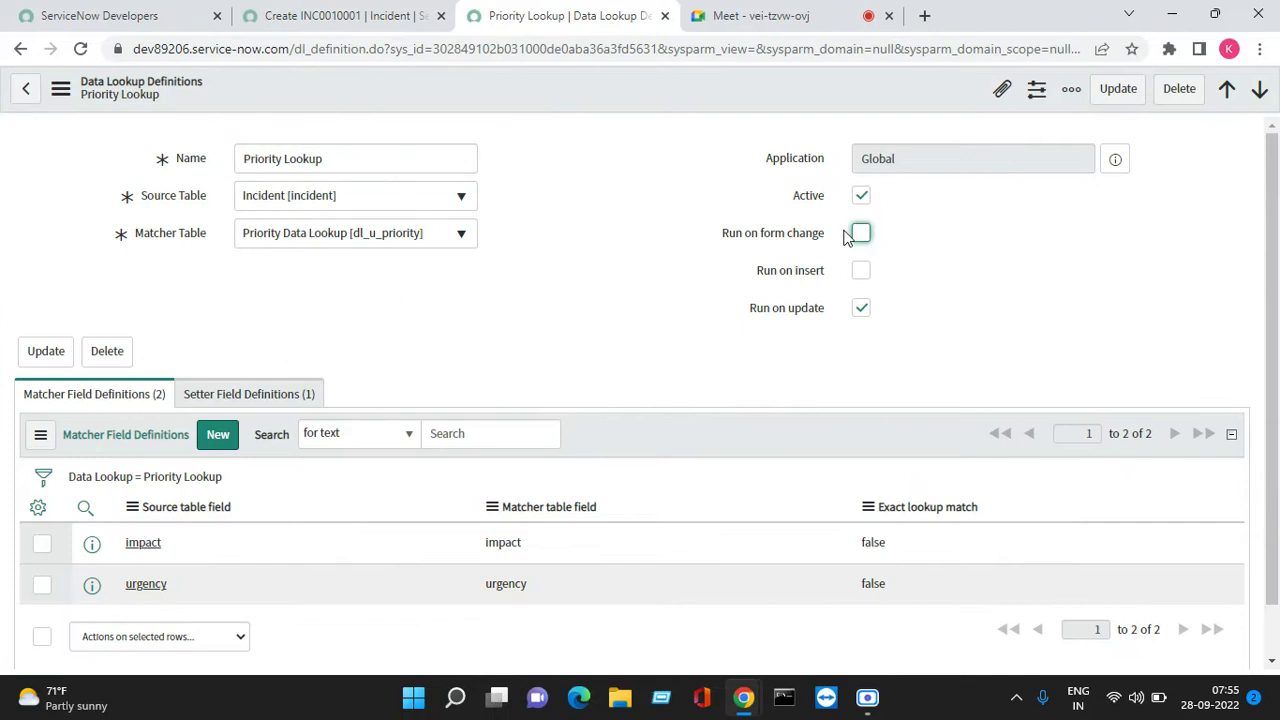
pyautogui.rightClick(616, 92)
pyautogui.click(636, 93)
# Reload the new incident form, discarding its unsaved Impact and Urgency changes.
pyautogui.click(370, 15)
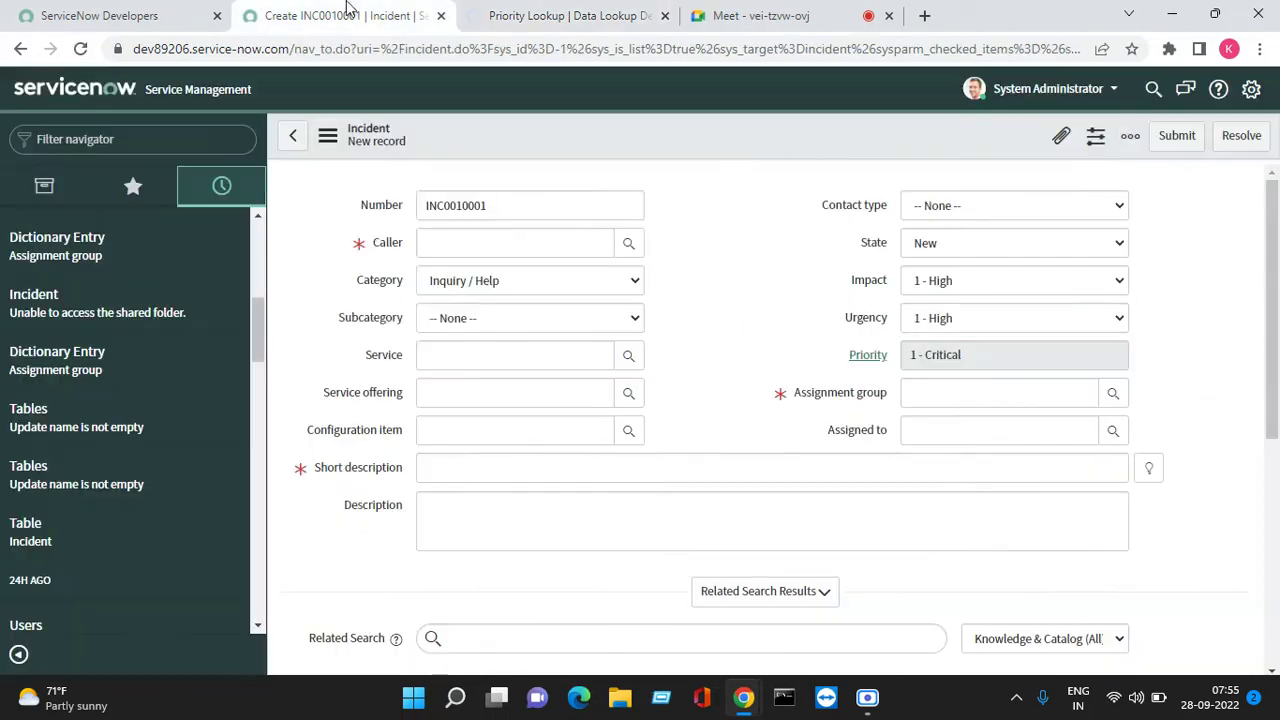
pyautogui.click(330, 134)
pyautogui.click(400, 303)
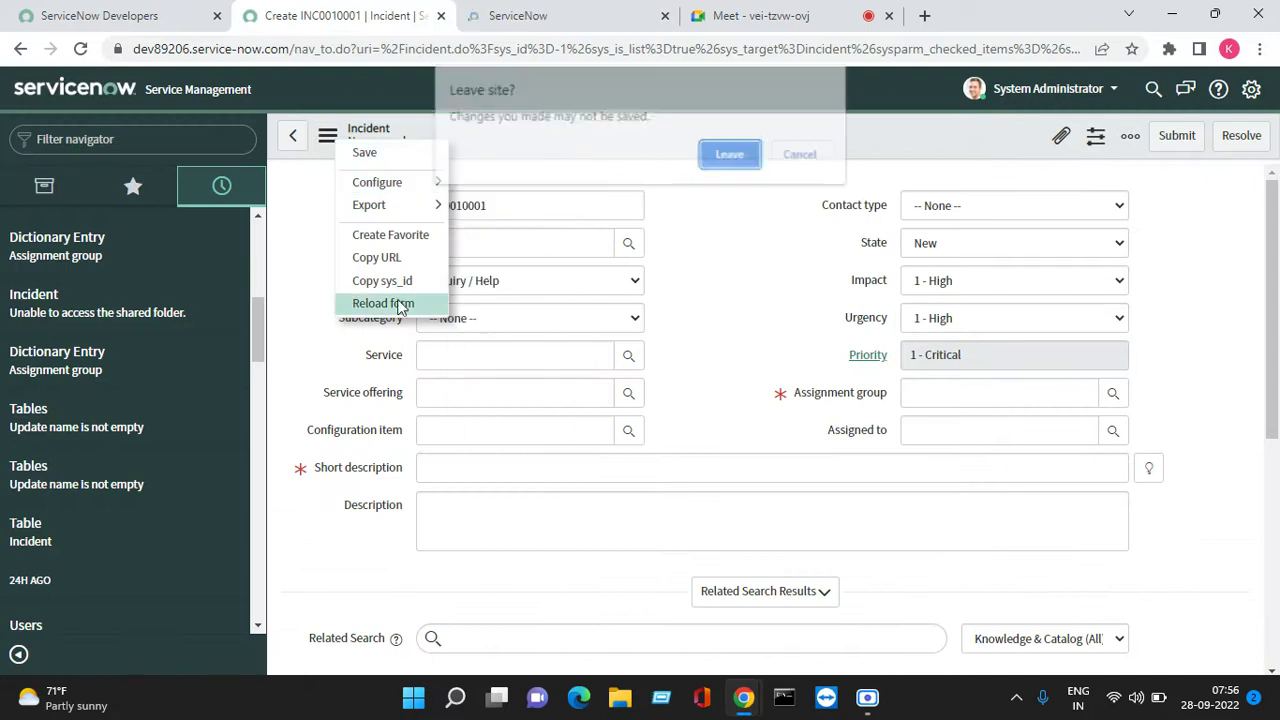
pyautogui.click(736, 157)
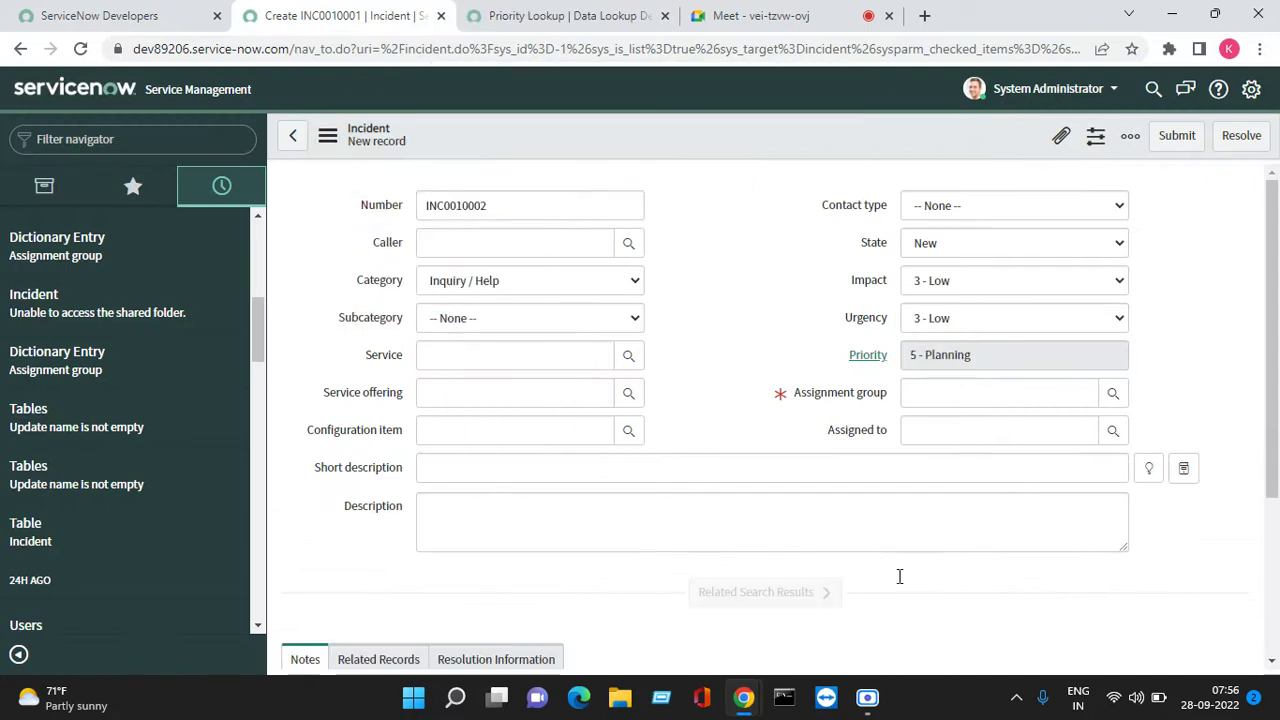
# Set Impact and Urgency to 1 - High on the reloaded incident and check the Priority field.
pyautogui.click(943, 281)
pyautogui.click(948, 304)
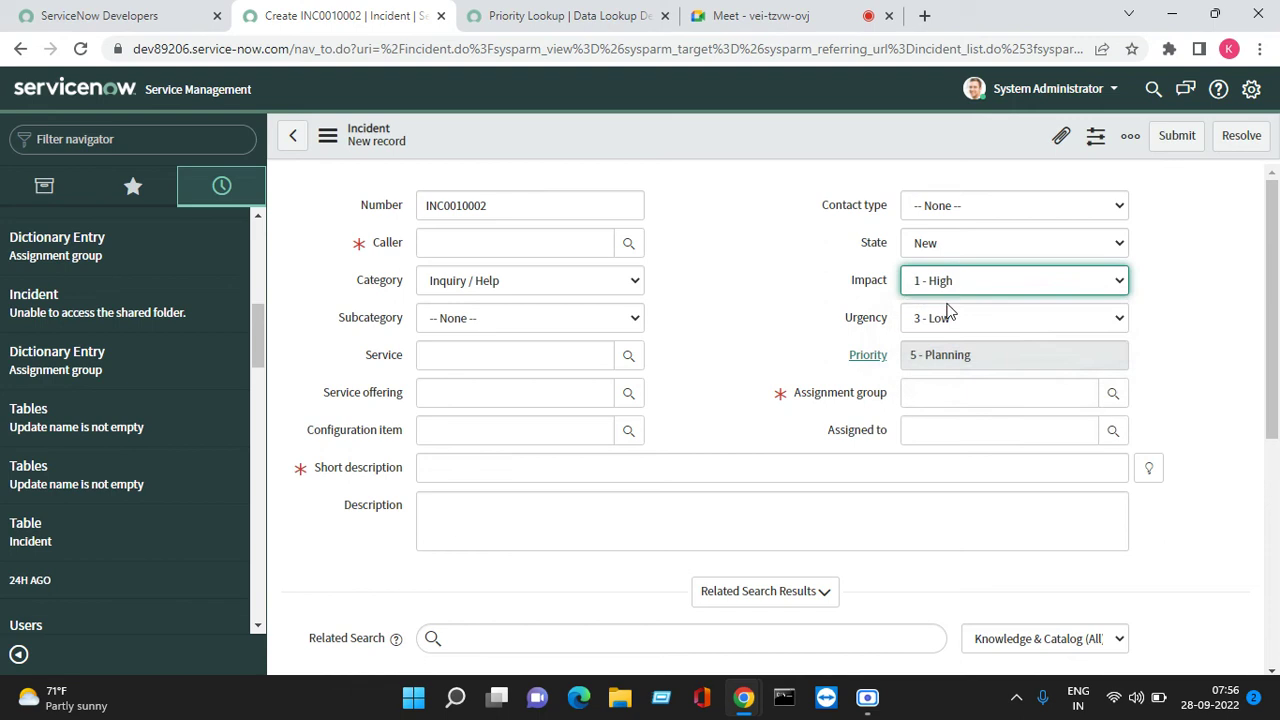
pyautogui.click(1020, 320)
pyautogui.click(1007, 345)
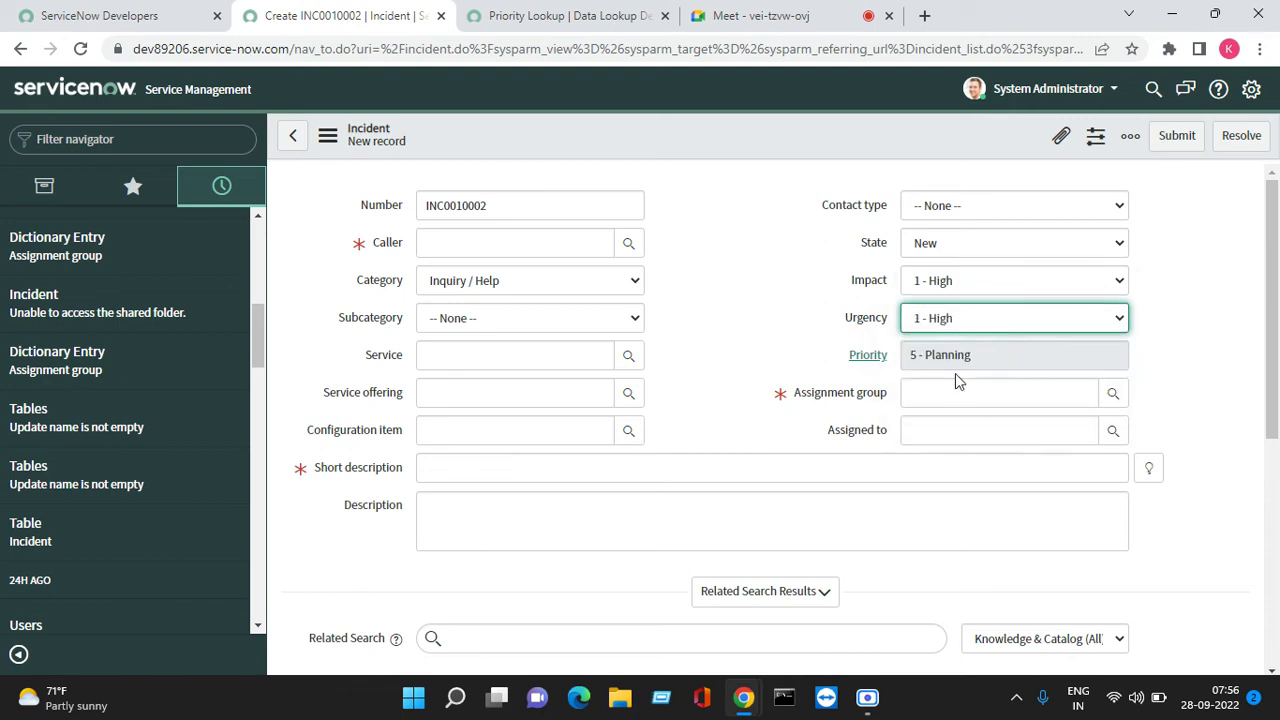
pyautogui.click(975, 352)
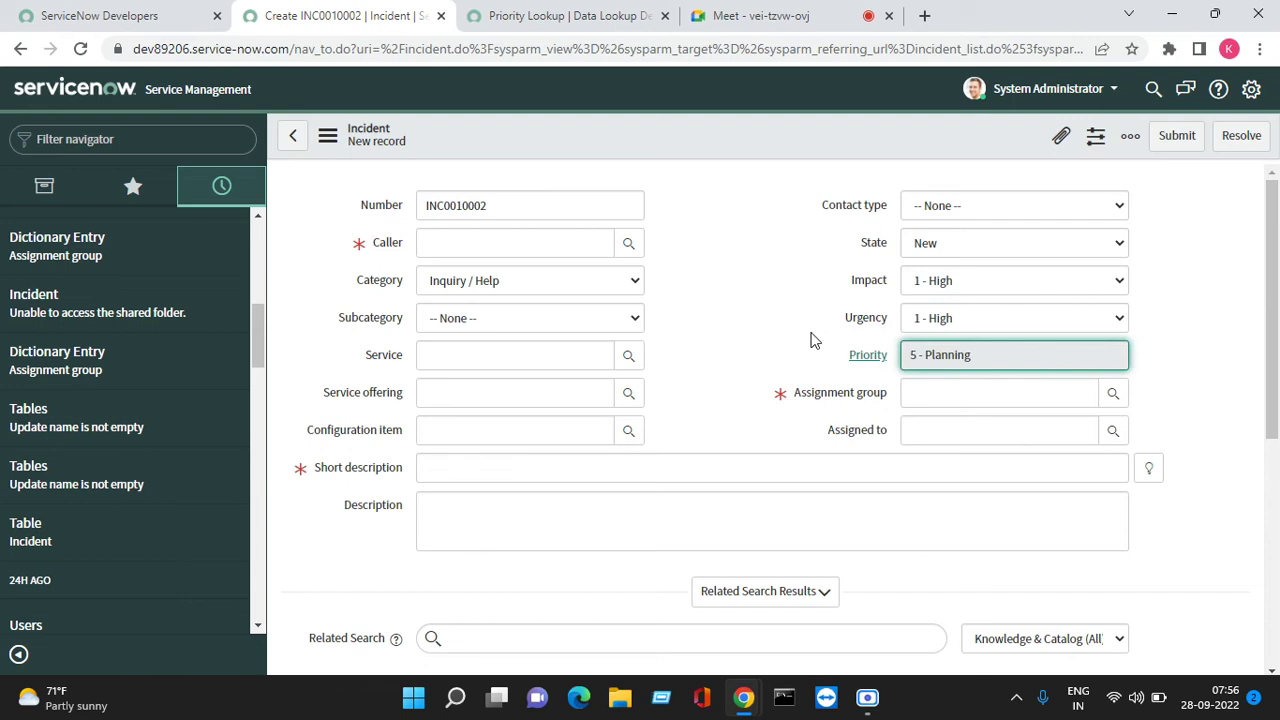
# Enable Run on insert and Run on form change, disable Run on update in the Priority Lookup definition, and save the record.
pyautogui.click(570, 18)
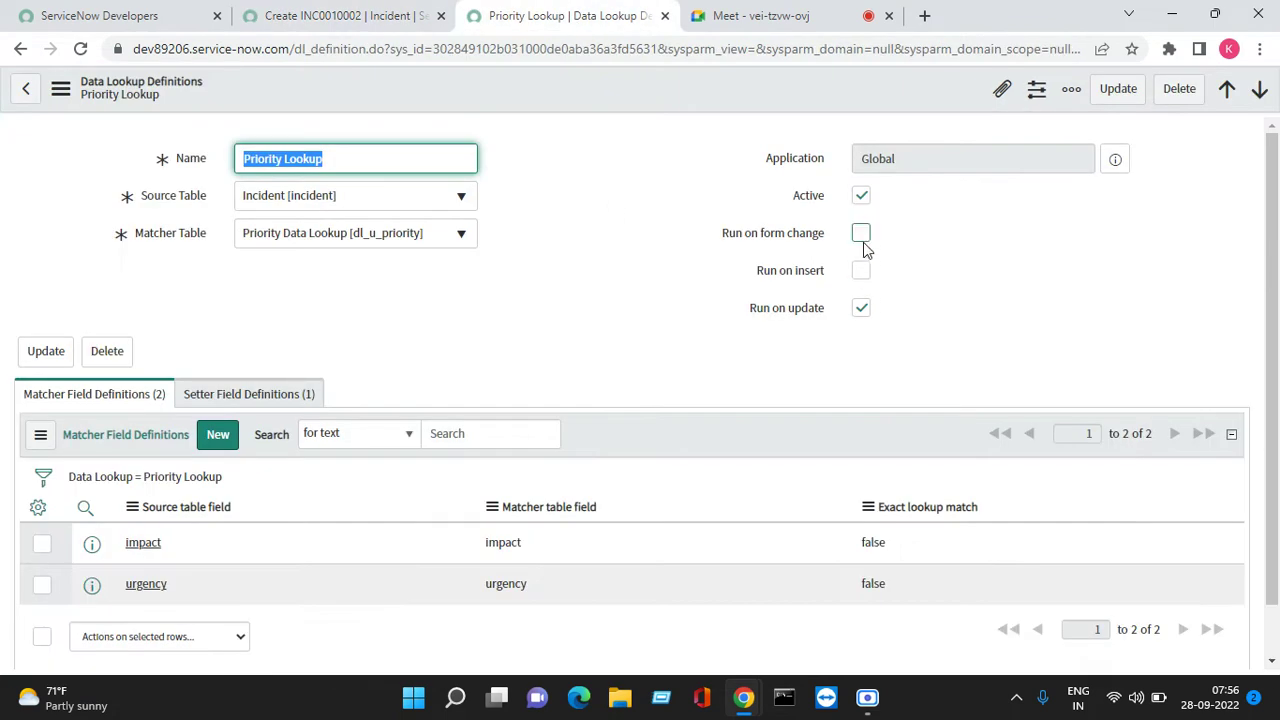
pyautogui.moveTo(763, 271); pyautogui.dragTo(829, 276)
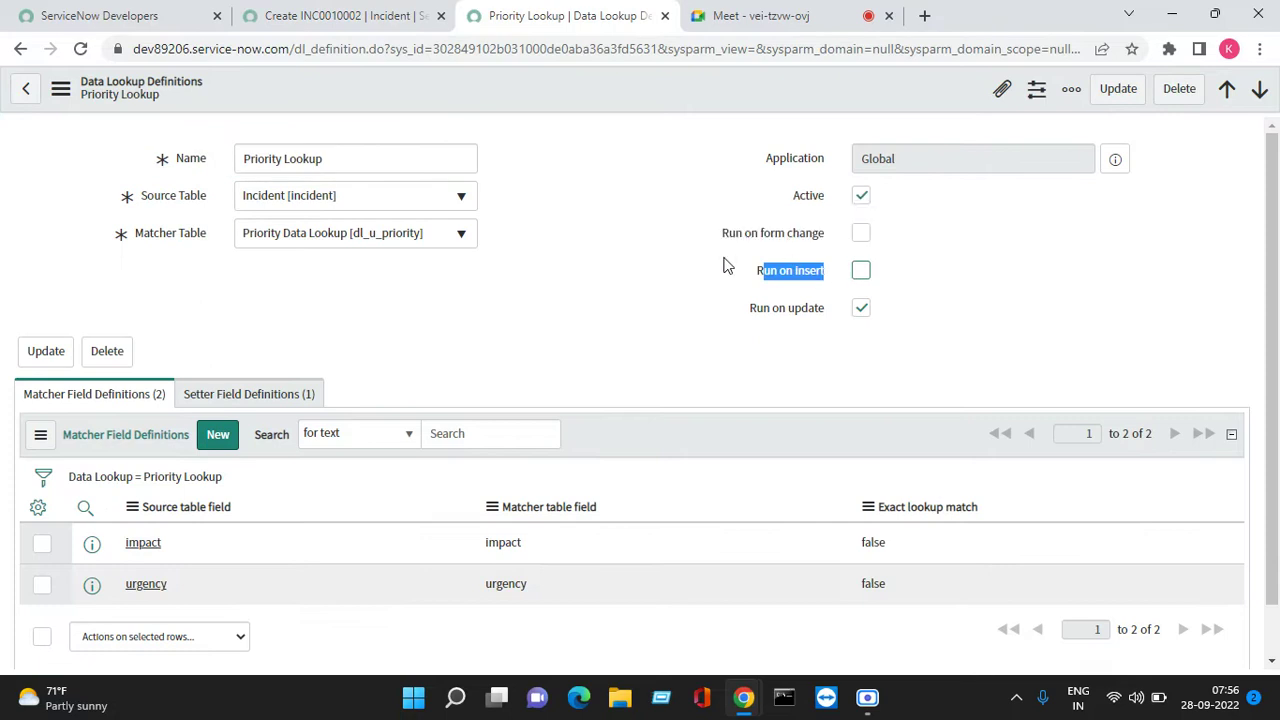
pyautogui.moveTo(724, 250); pyautogui.dragTo(805, 238)
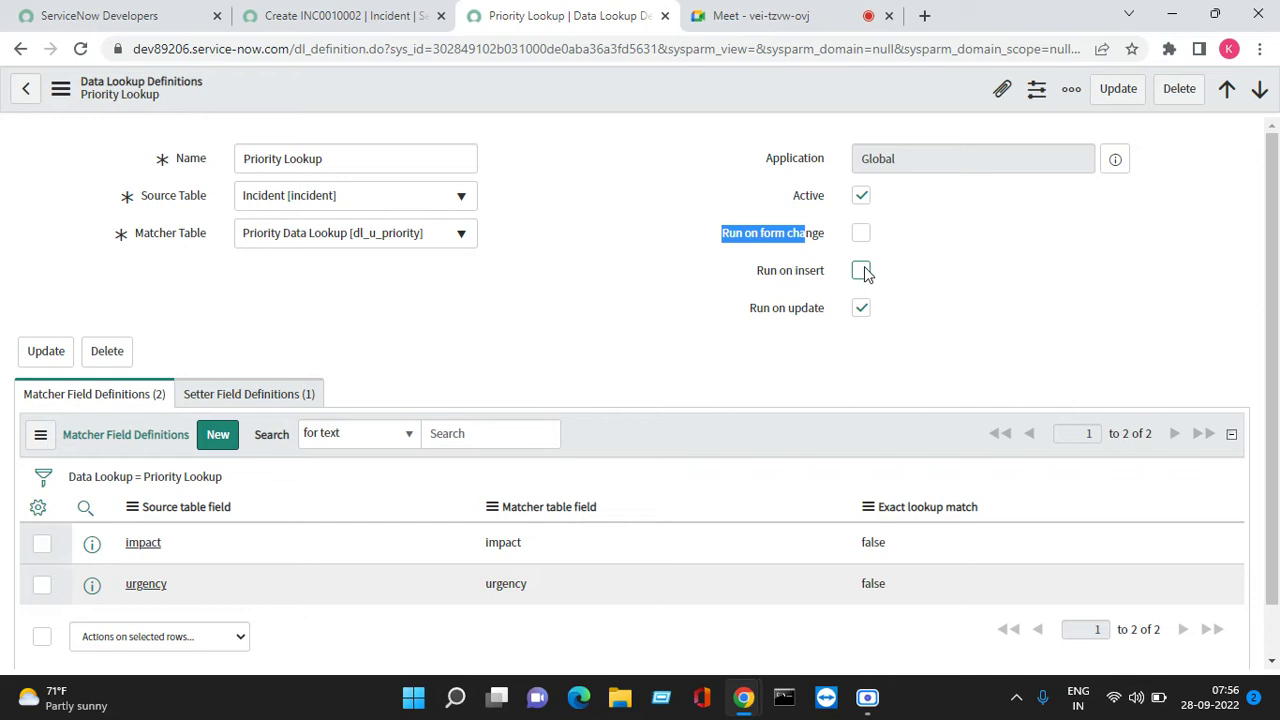
pyautogui.click(861, 270)
pyautogui.click(861, 233)
pyautogui.click(861, 308)
pyautogui.rightClick(640, 88)
pyautogui.click(665, 86)
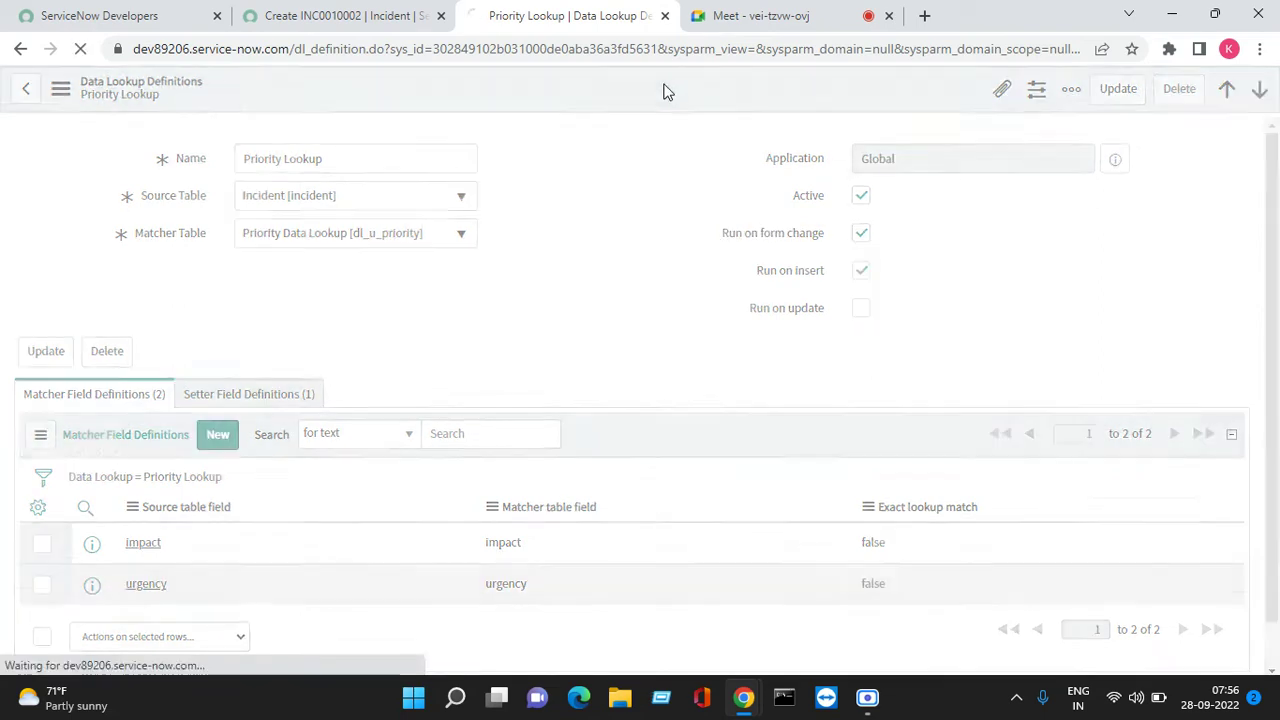
# Fill in the new incident's caller, enter the short description "test" and choose NET Group as the assignment group.
pyautogui.click(420, 20)
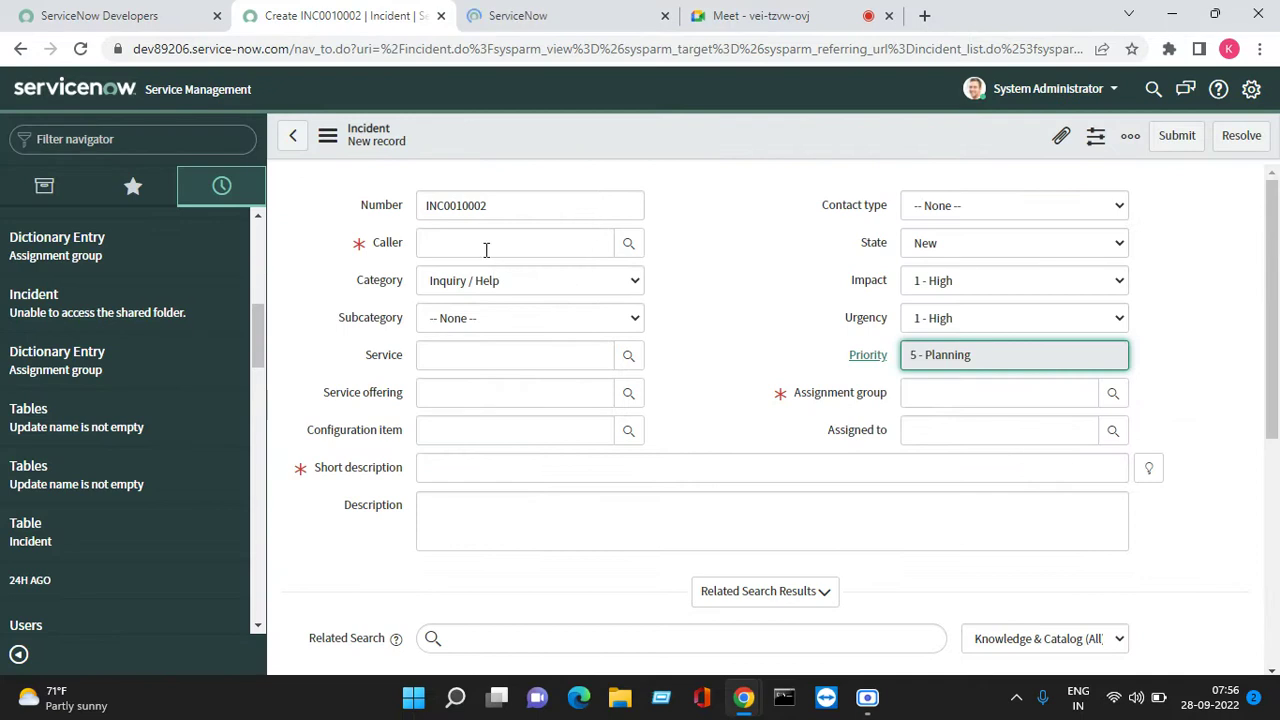
pyautogui.click(629, 244)
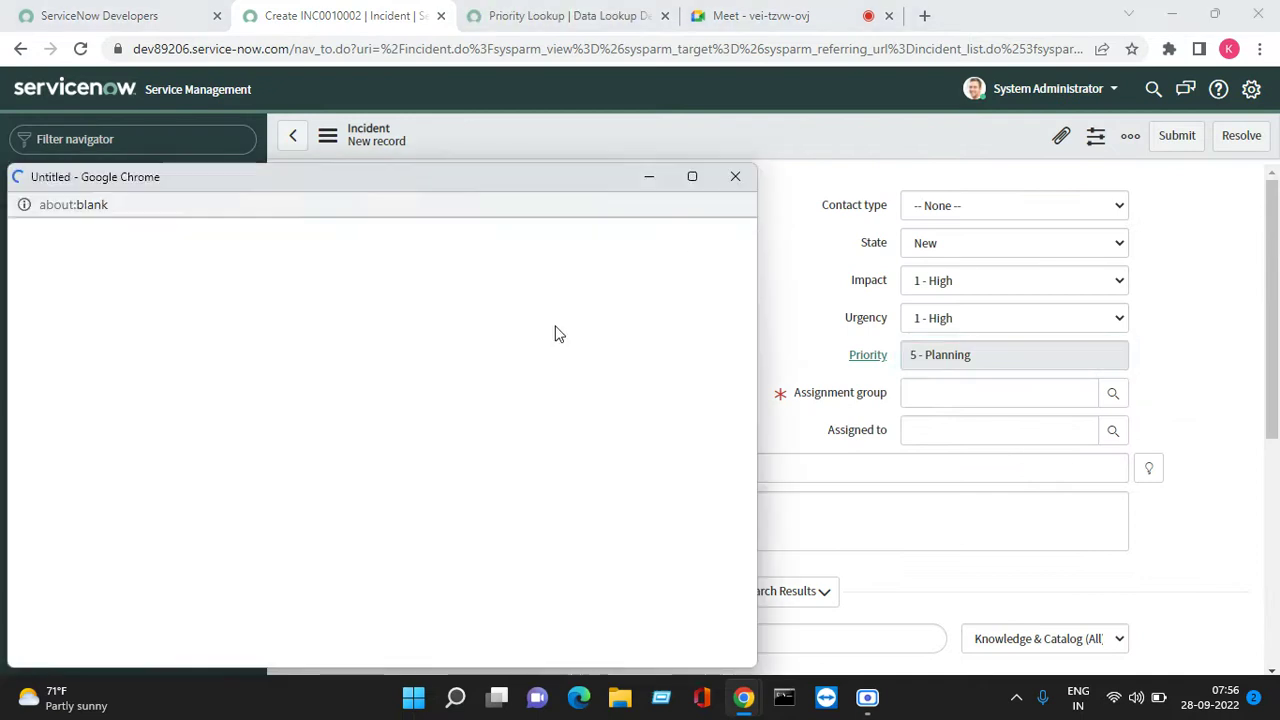
pyautogui.click(102, 344)
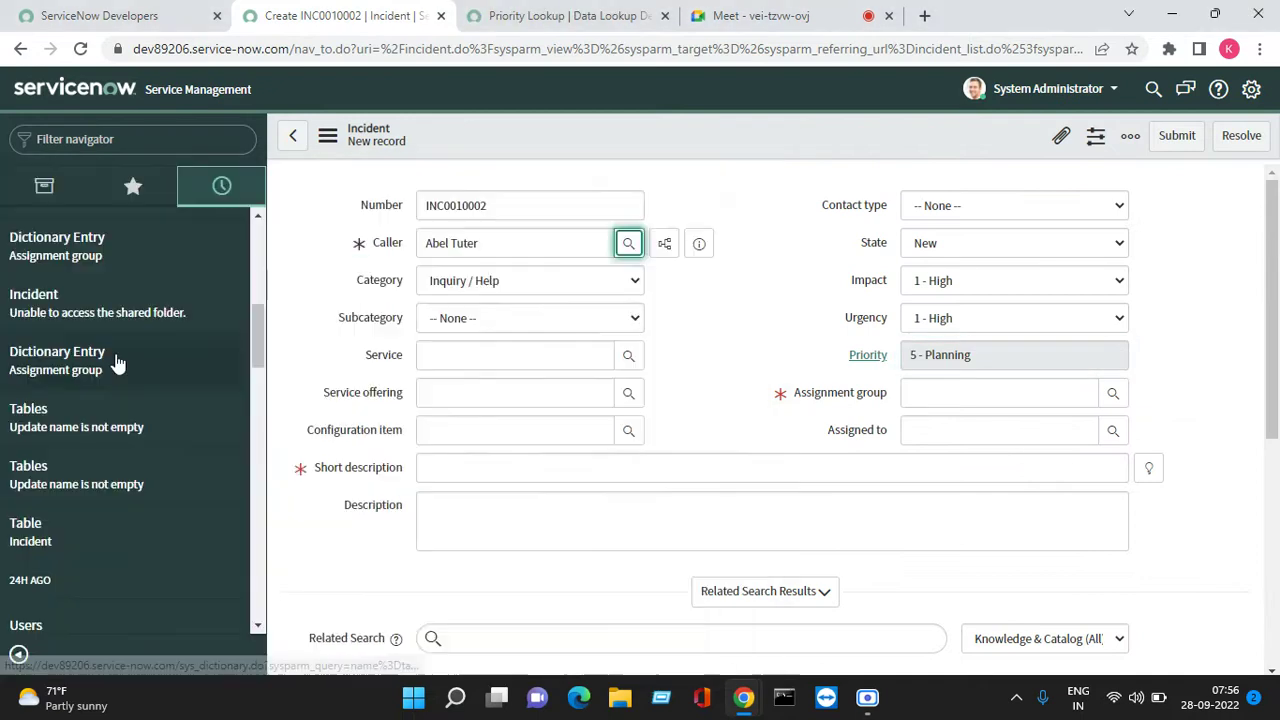
pyautogui.scroll(-2, 405, 394)
pyautogui.click(452, 279)
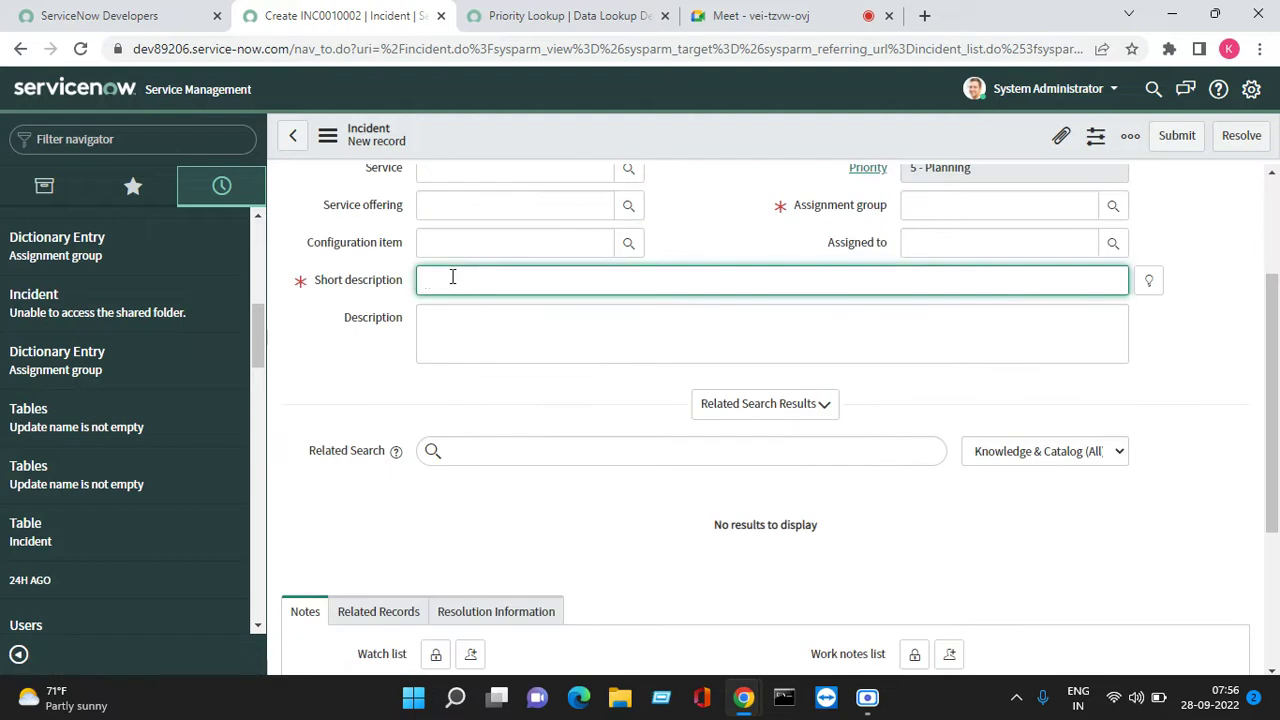
pyautogui.write('test')
pyautogui.scroll(2, 1023, 366)
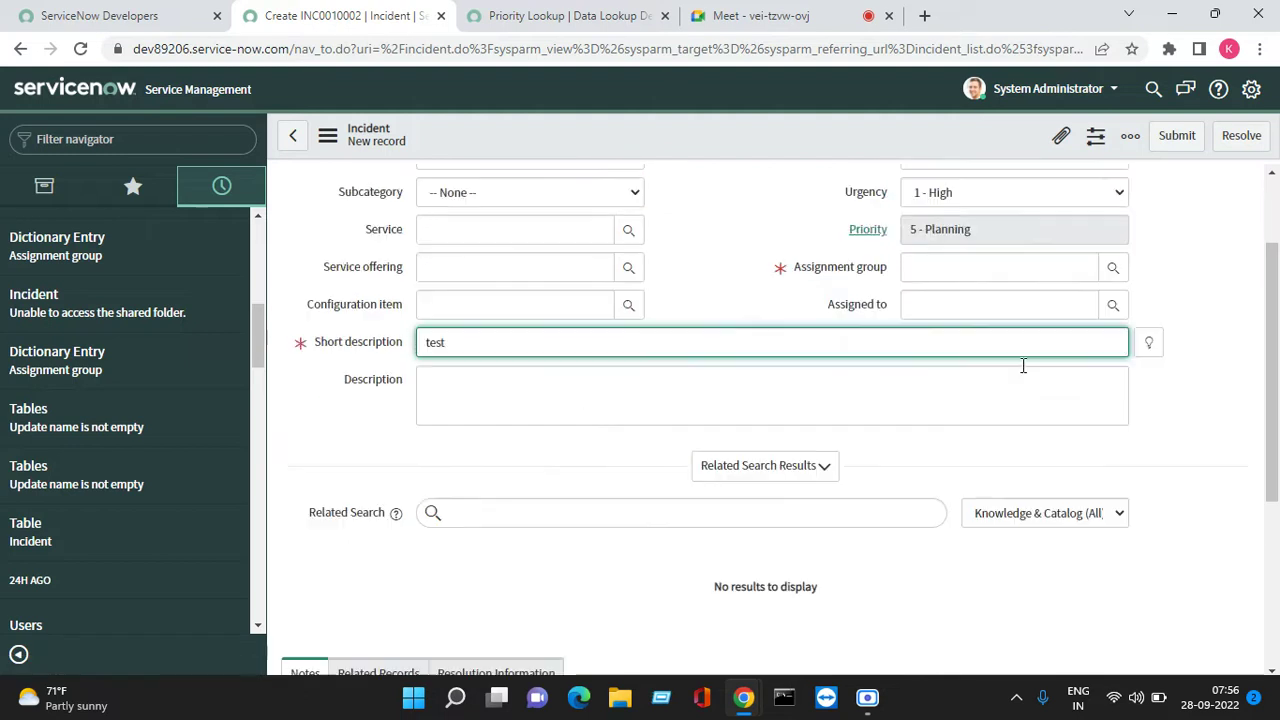
pyautogui.click(1113, 398)
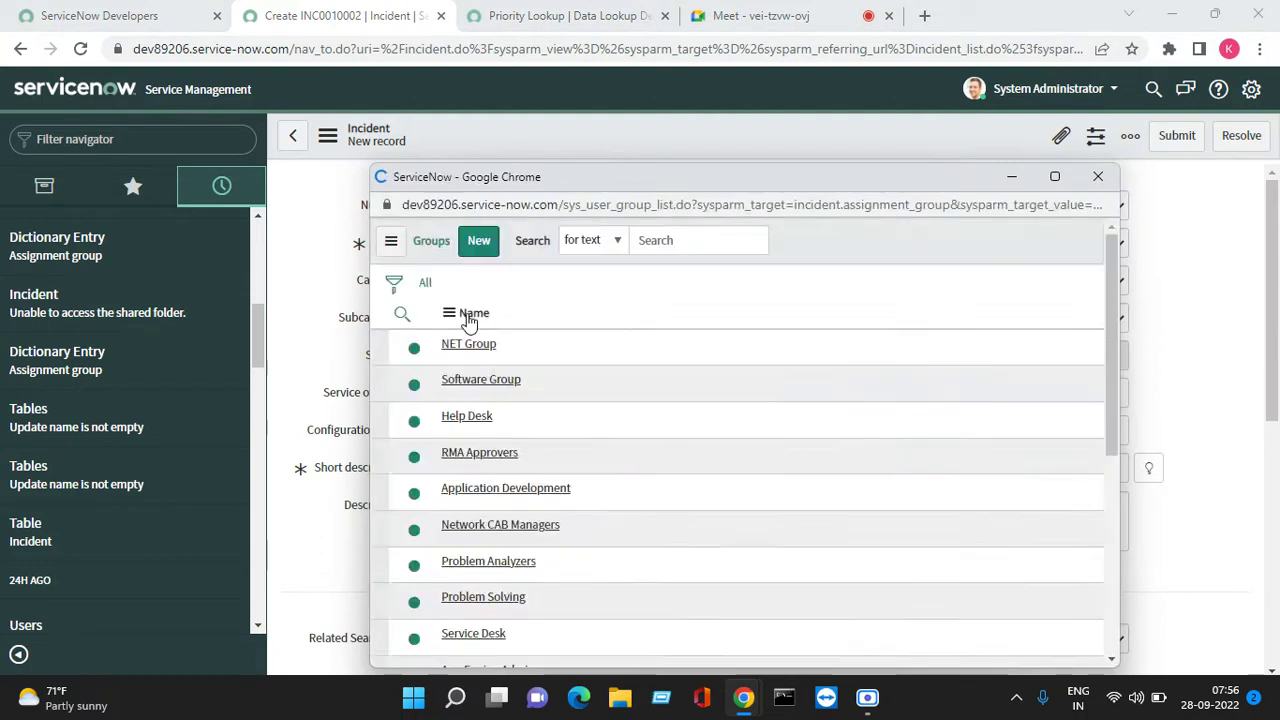
pyautogui.click(465, 344)
# Save the new incident with high Impact and Urgency to test the lookup on insert.
pyautogui.doubleClick(855, 283)
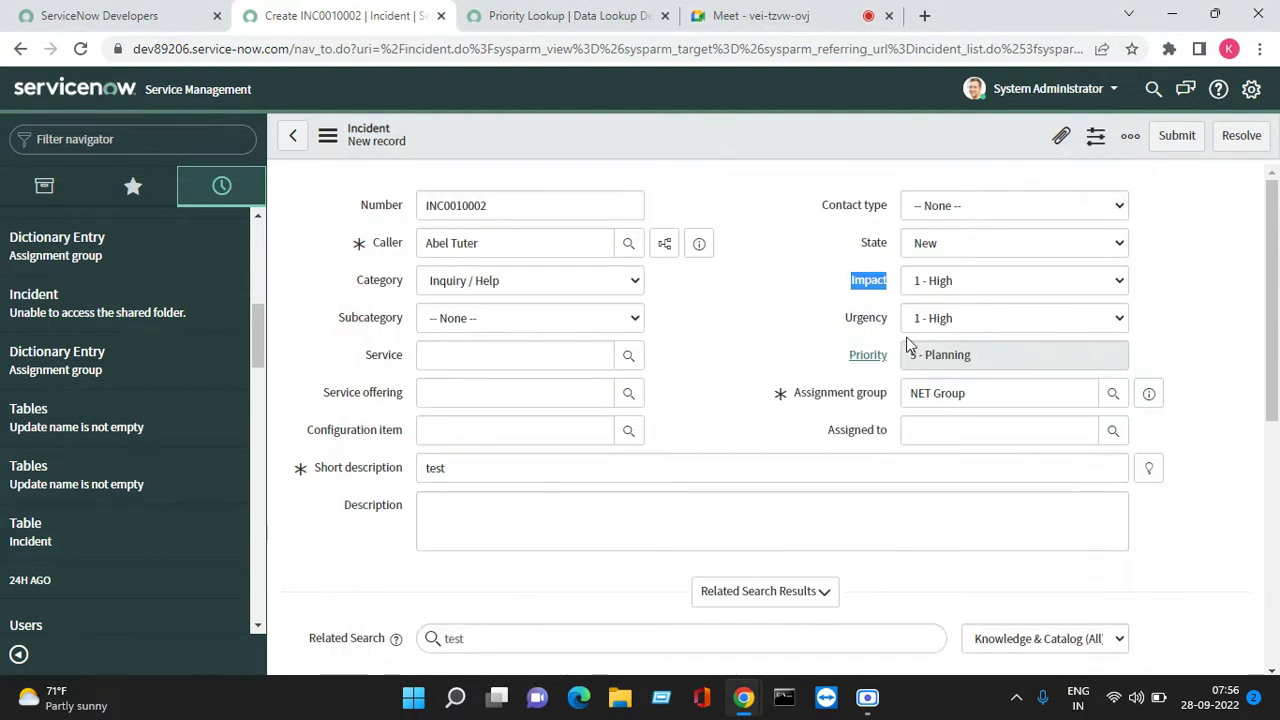
pyautogui.rightClick(716, 155)
pyautogui.click(725, 146)
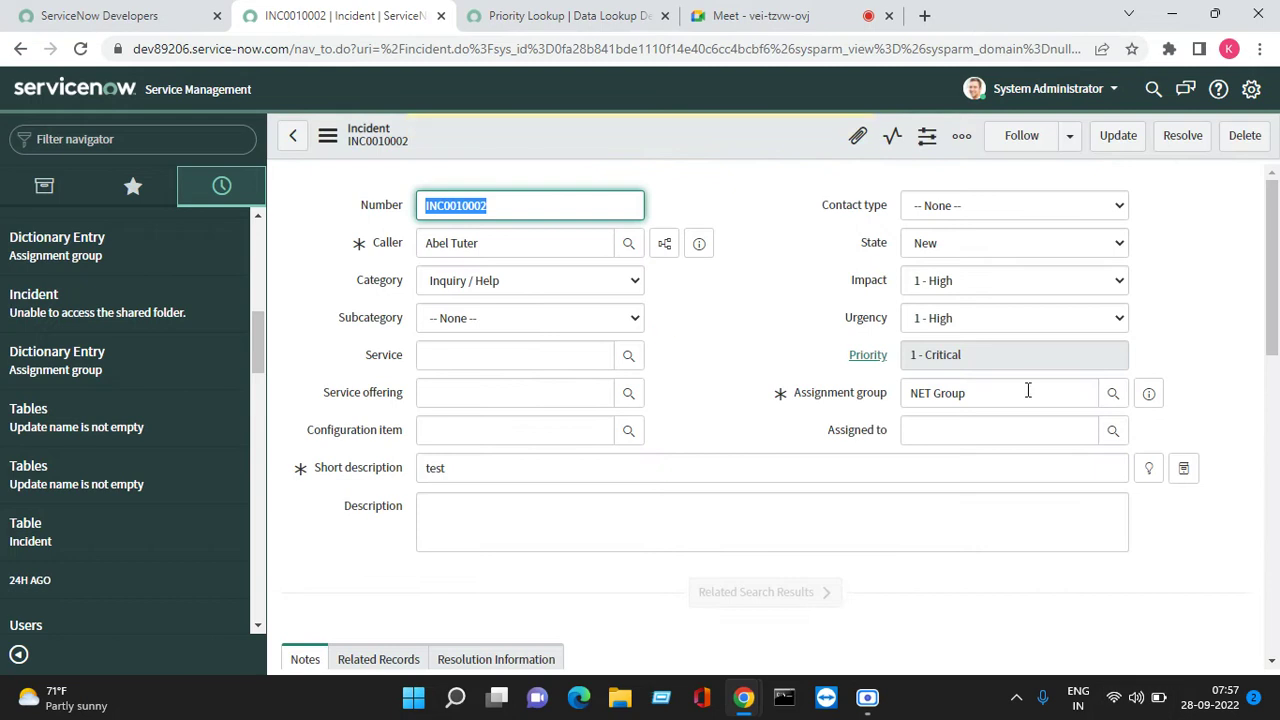
# Enable Run on update in the Priority Lookup definition alongside the other run options and save the record.
pyautogui.click(609, 18)
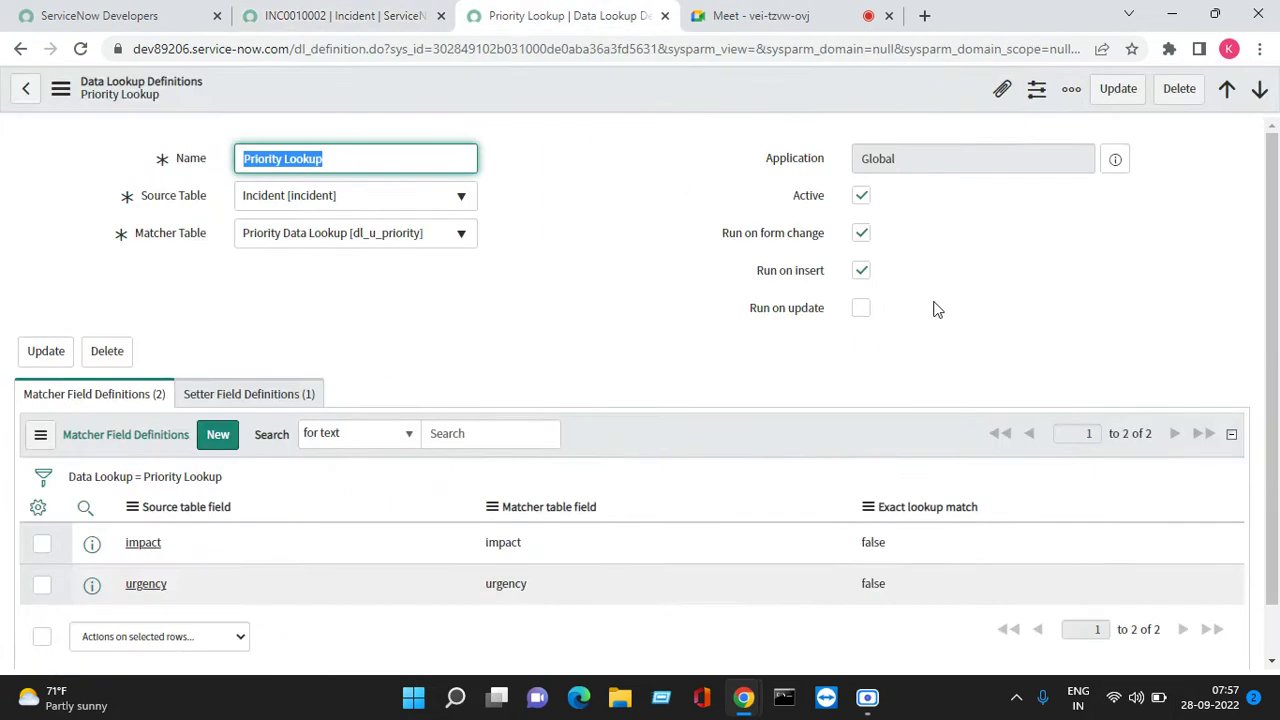
pyautogui.click(345, 16)
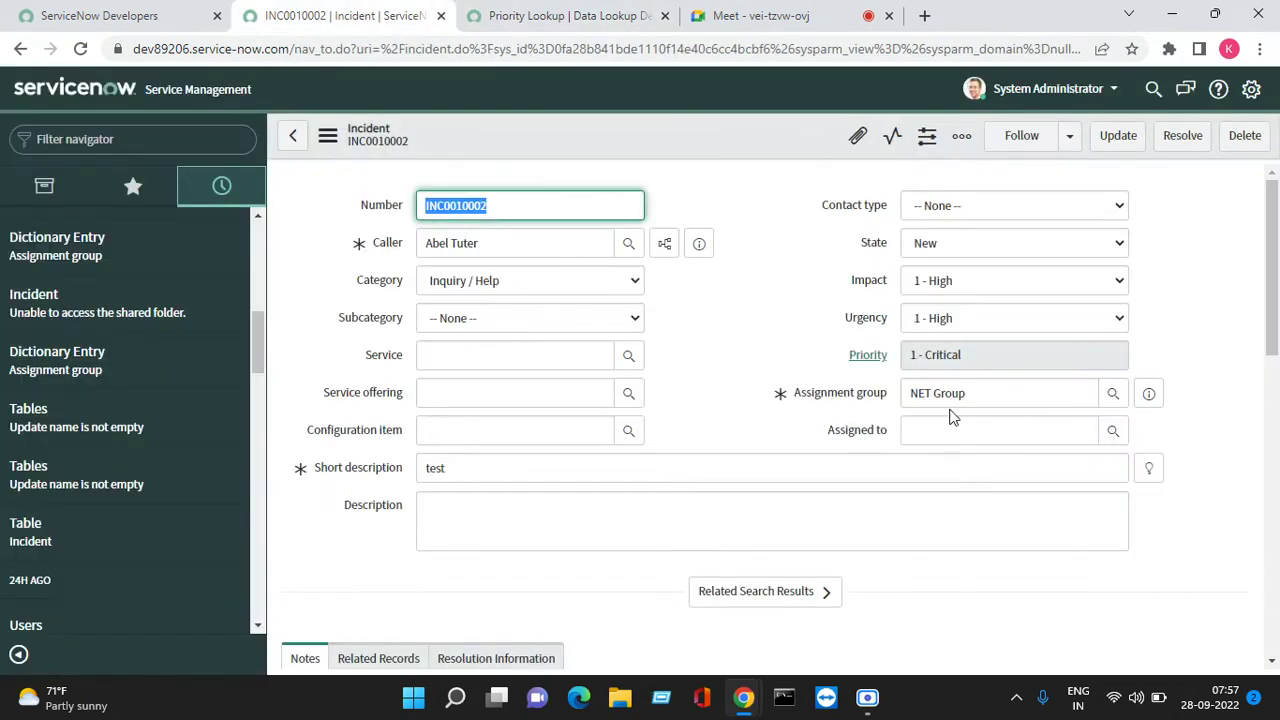
pyautogui.click(600, 16)
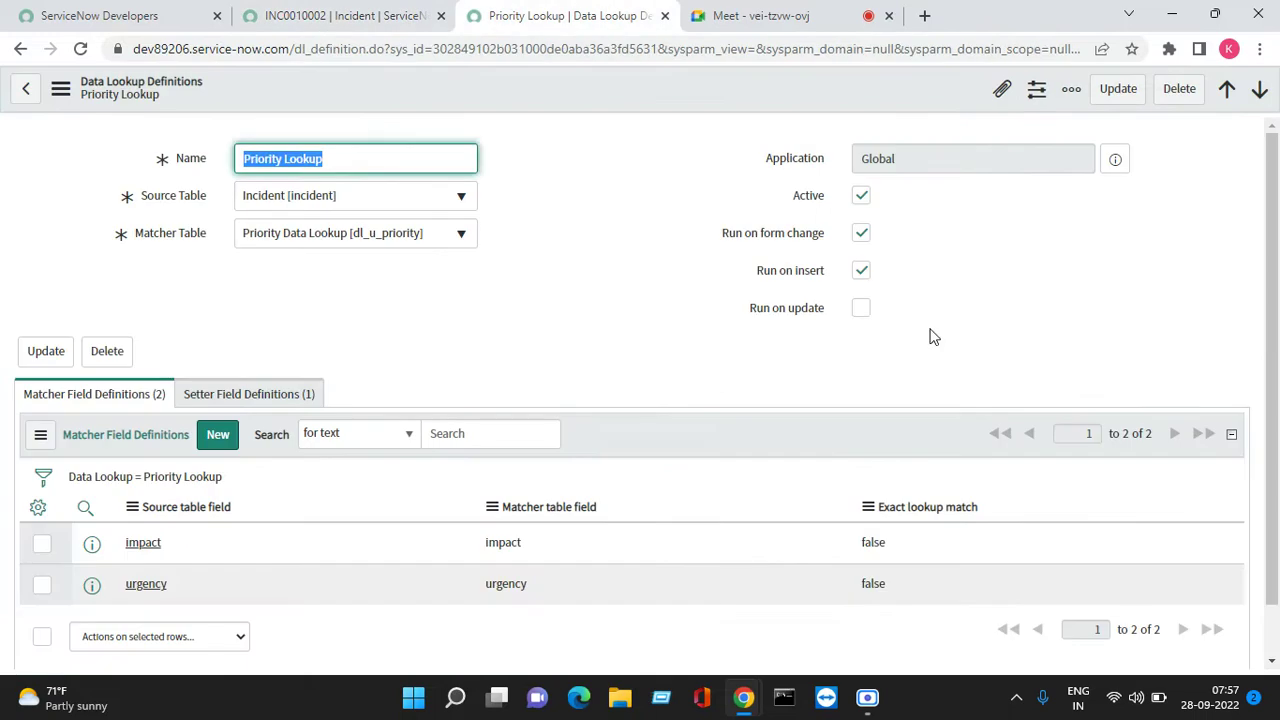
pyautogui.click(861, 308)
pyautogui.rightClick(661, 91)
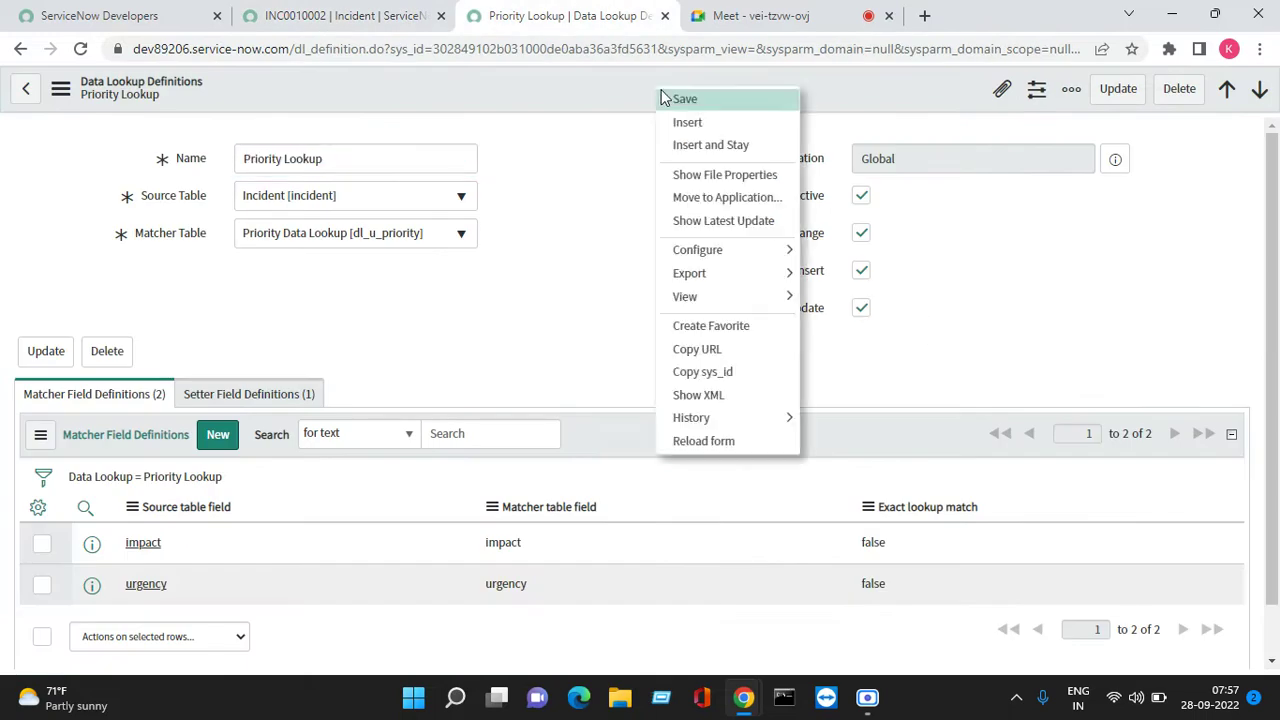
pyautogui.click(682, 99)
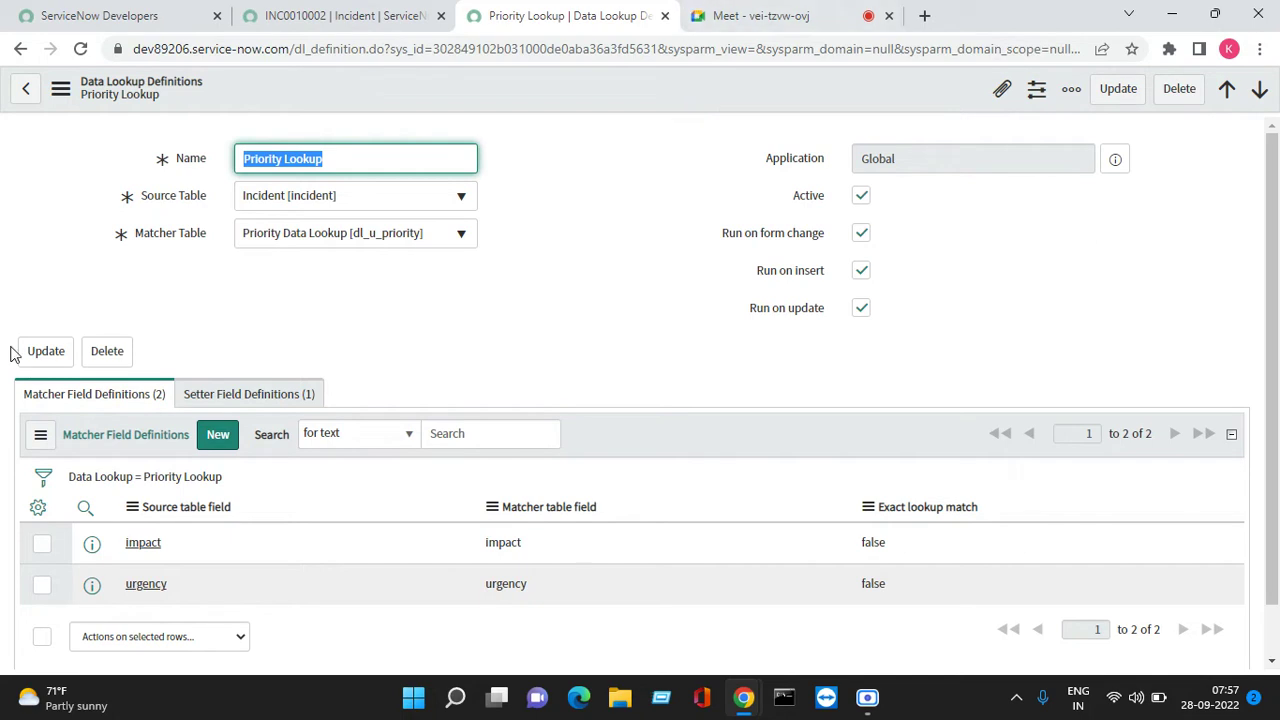
# Open the impact and urgency matcher field definitions of the Priority Lookup in separate browser tabs.
pyautogui.scroll(-1, 640, 330)
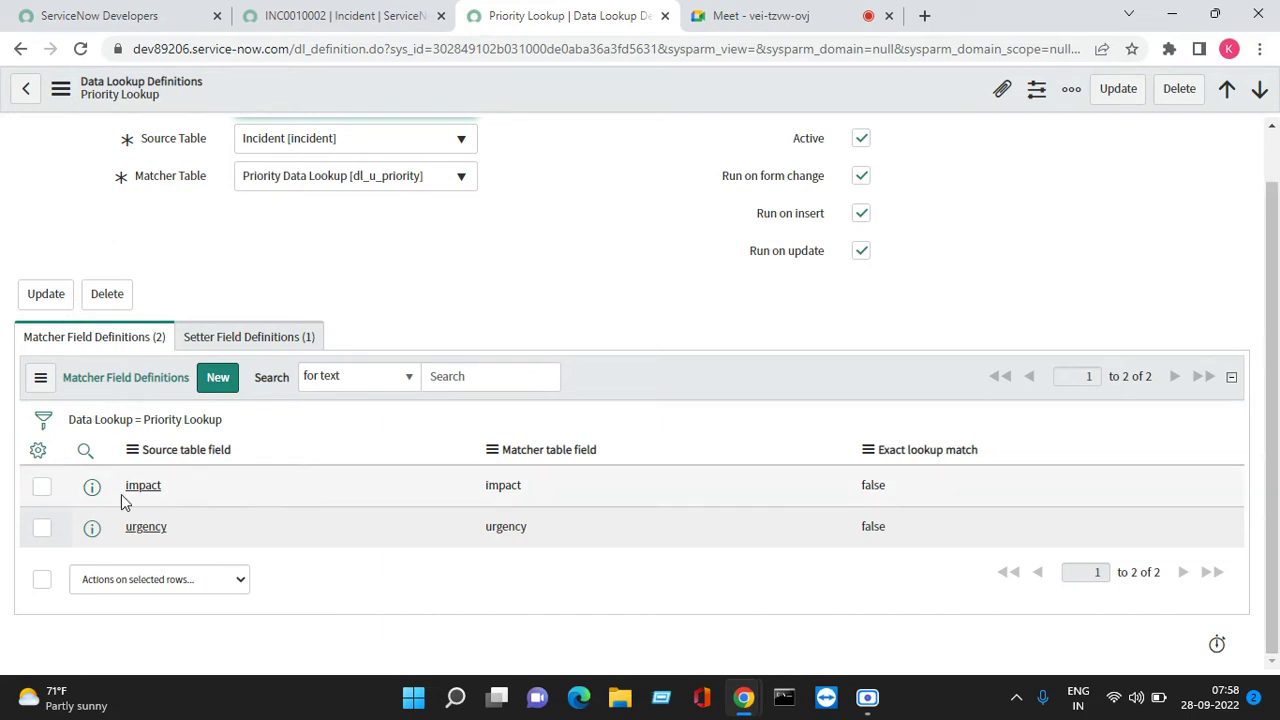
pyautogui.rightClick(93, 487)
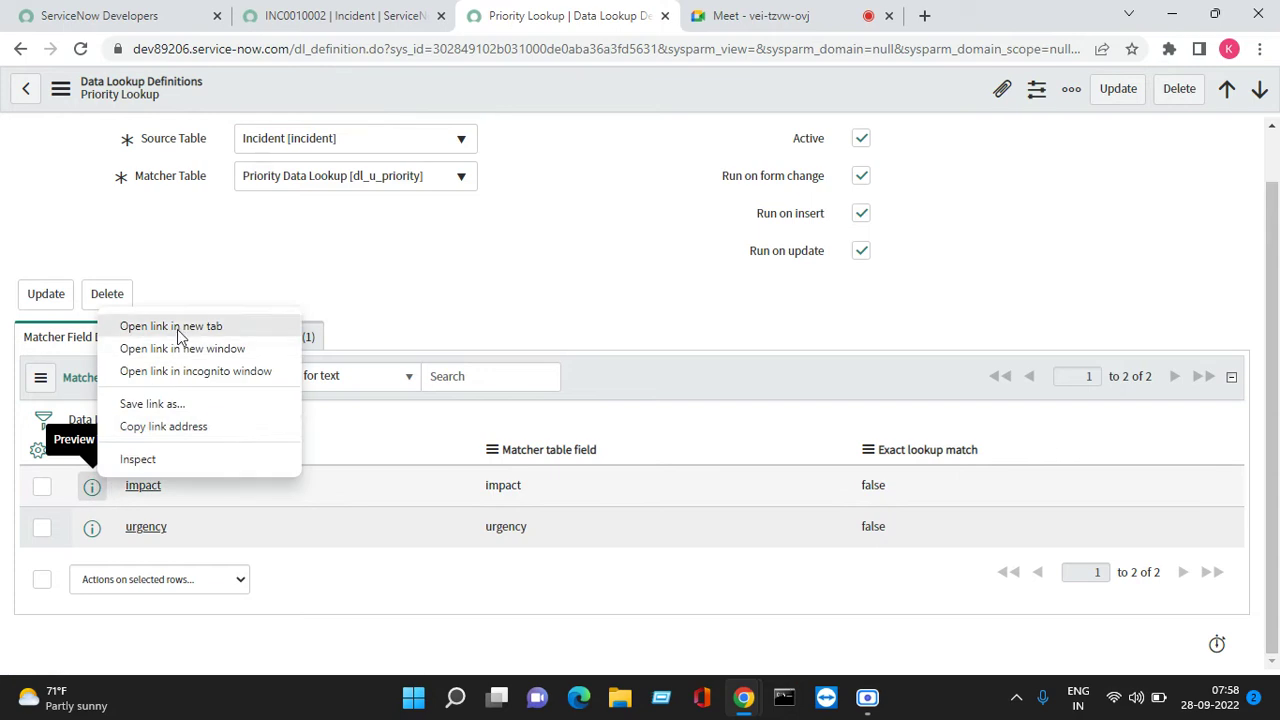
pyautogui.click(183, 330)
pyautogui.rightClick(93, 528)
pyautogui.click(170, 451)
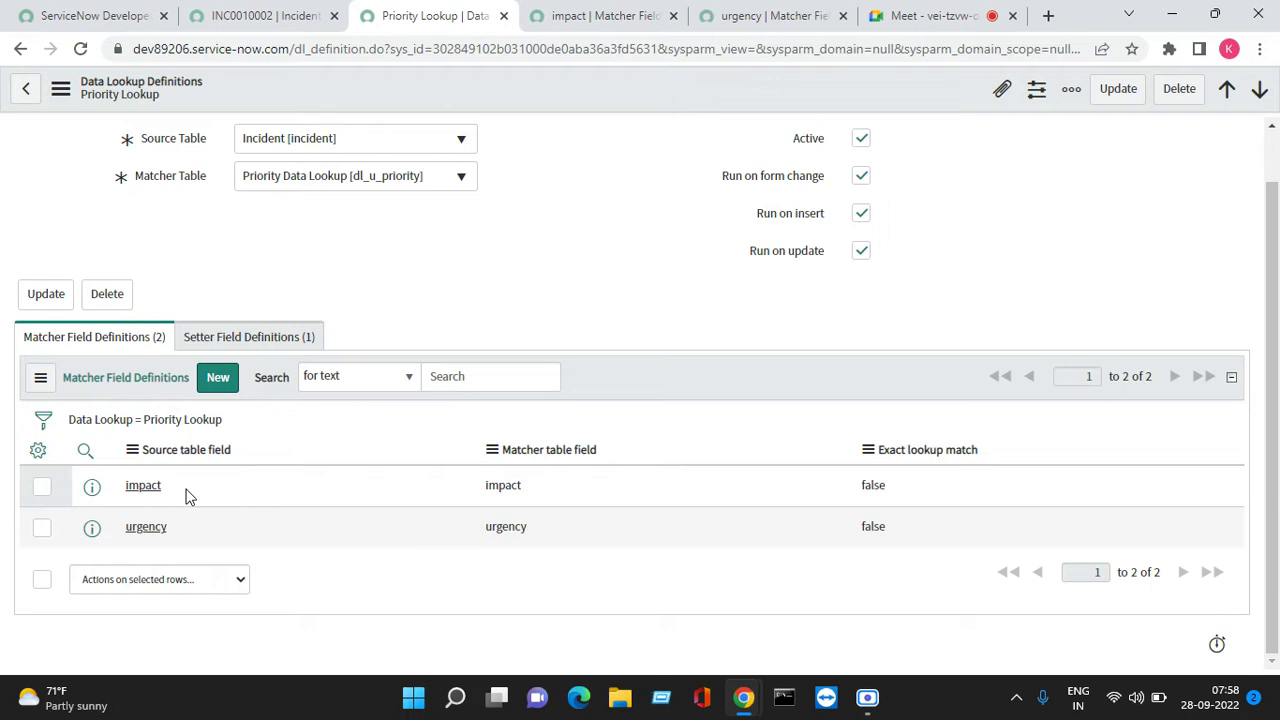
# Examine the source and matcher table fields in the impact and urgency definitions, closing each record after review.
pyautogui.click(585, 15)
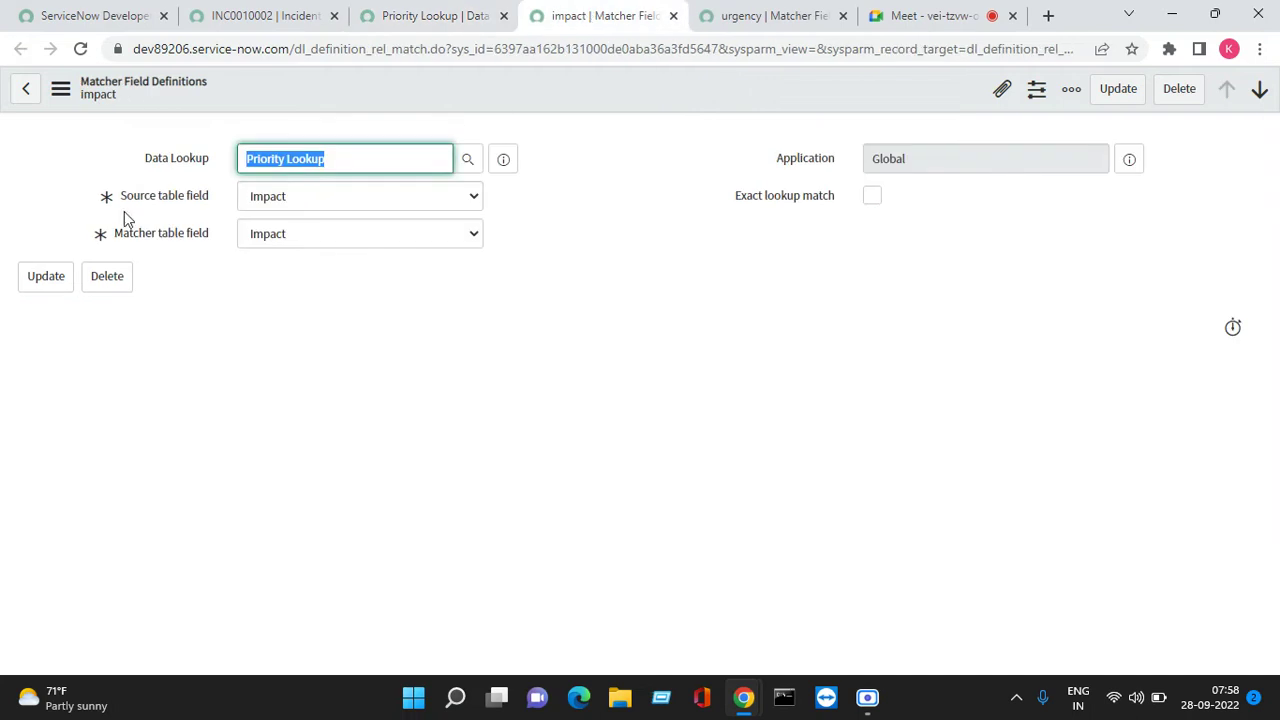
pyautogui.moveTo(121, 197); pyautogui.dragTo(185, 240)
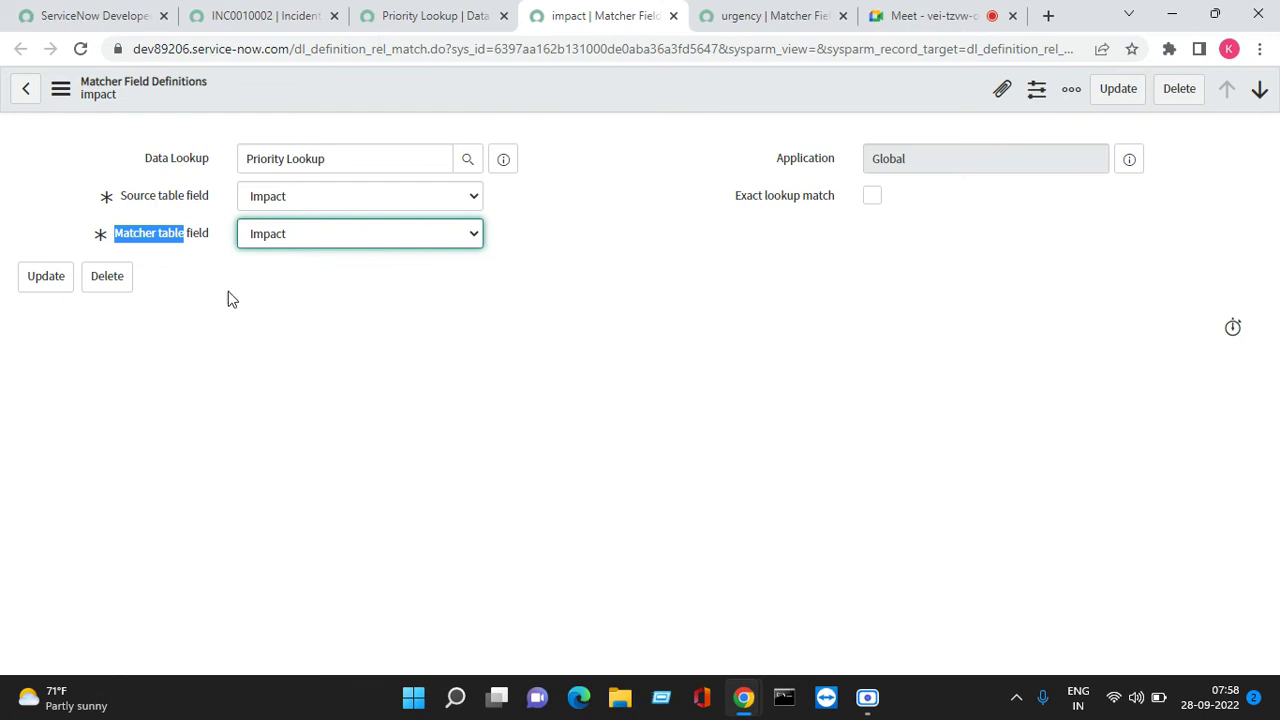
pyautogui.moveTo(121, 205); pyautogui.dragTo(180, 205)
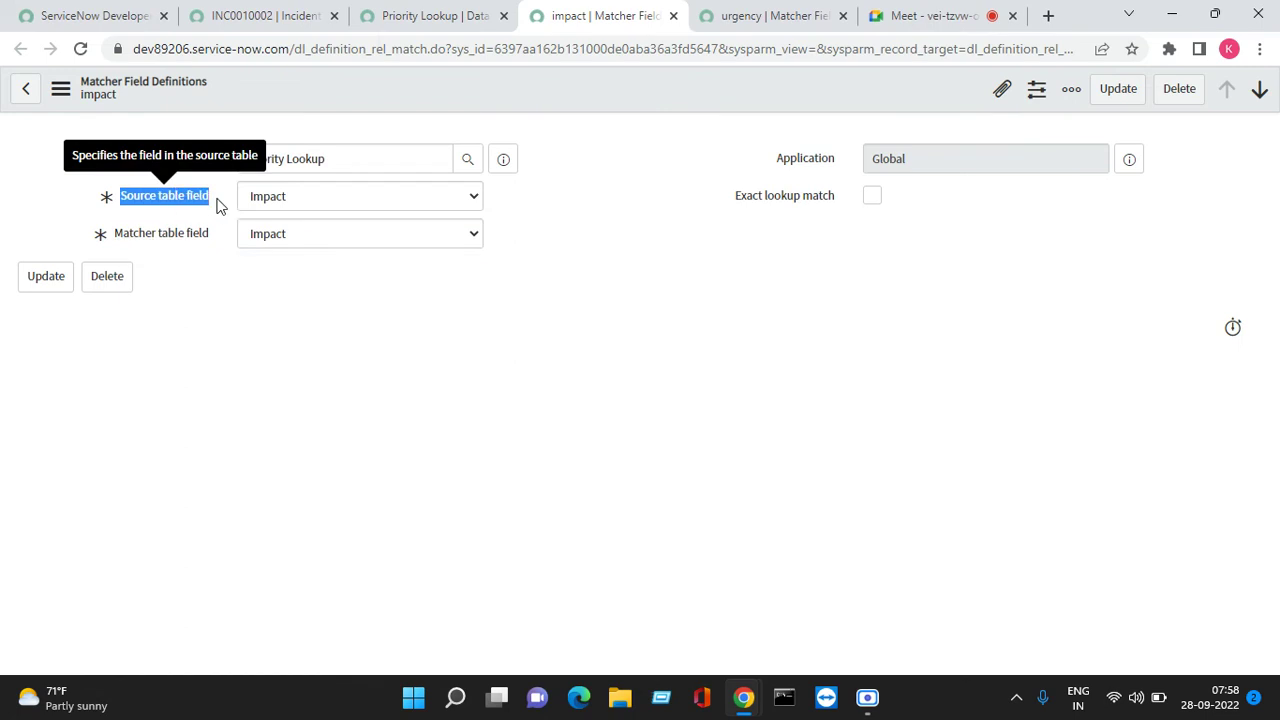
pyautogui.moveTo(105, 234); pyautogui.dragTo(206, 237)
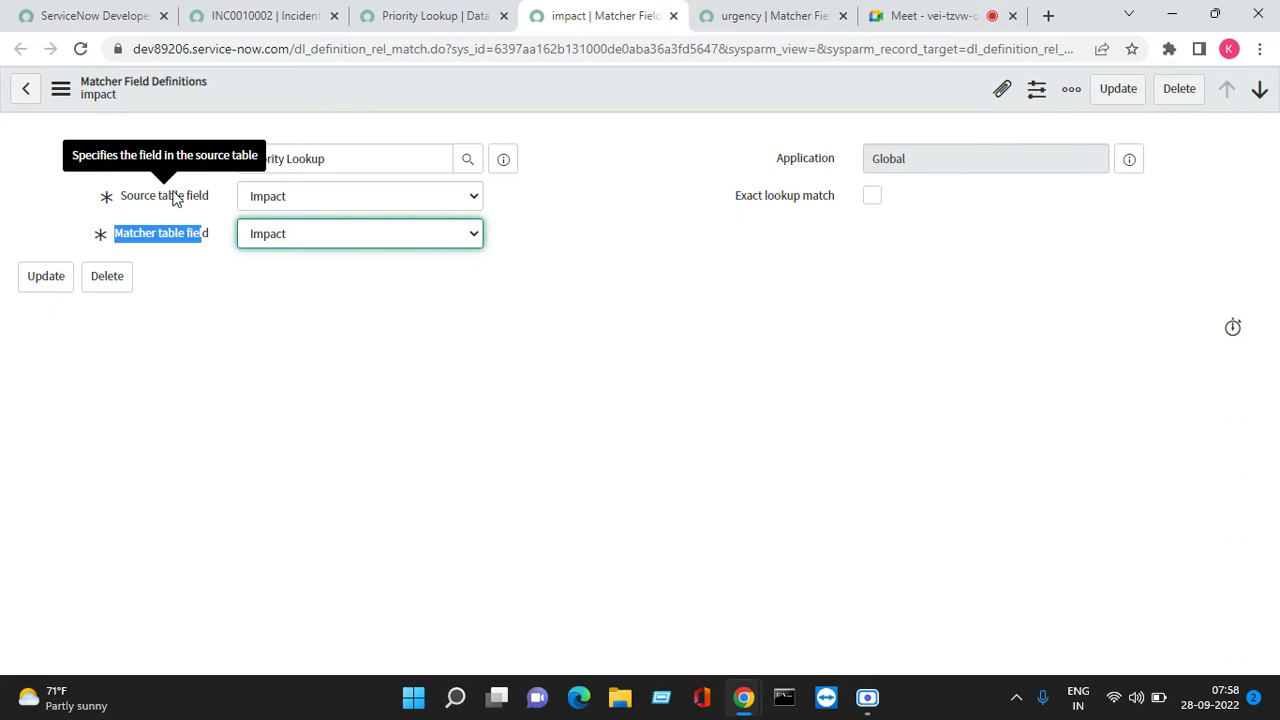
pyautogui.click(672, 16)
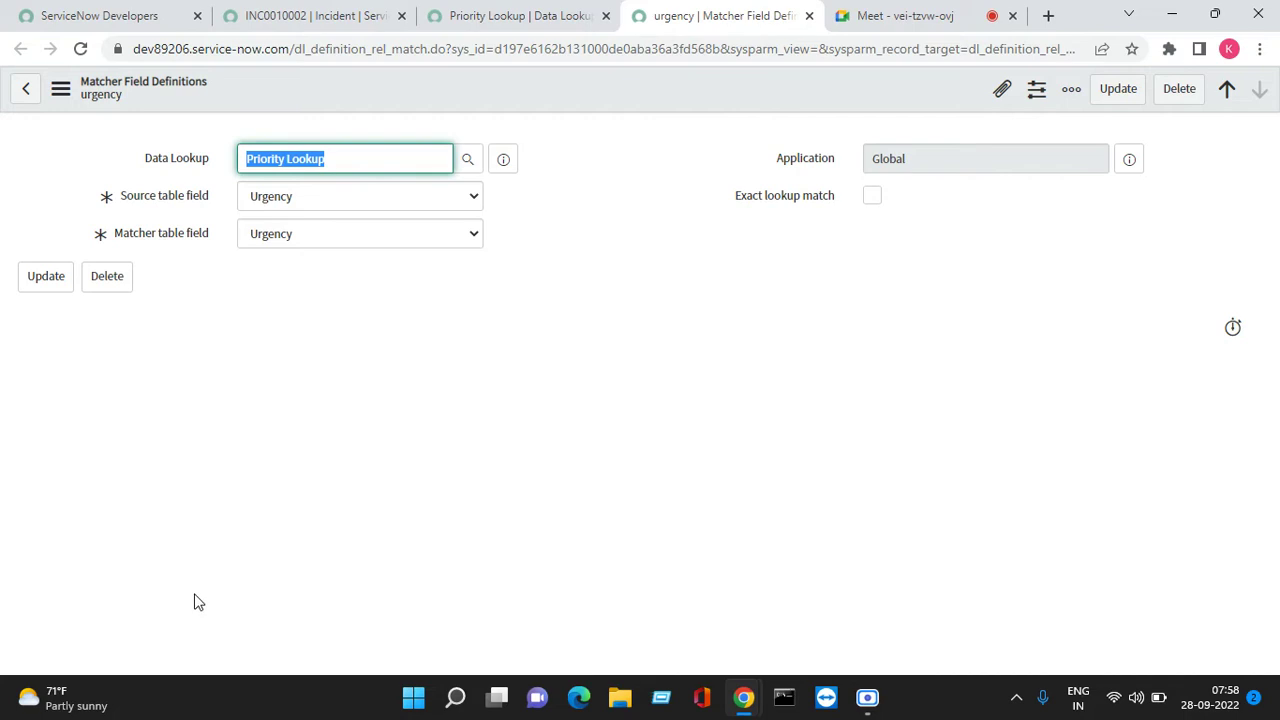
pyautogui.click(810, 16)
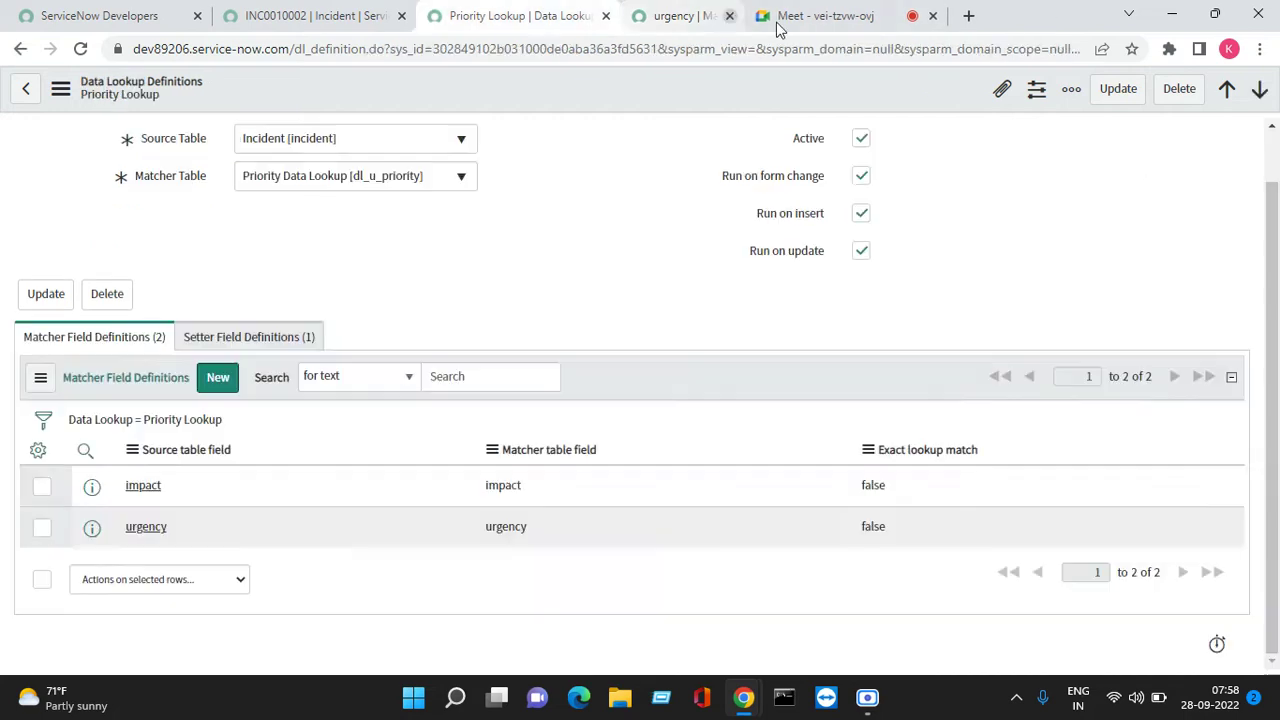
# View the Priority Lookup's setter field definitions and compare them with the Priority field on the saved incident.
pyautogui.click(247, 343)
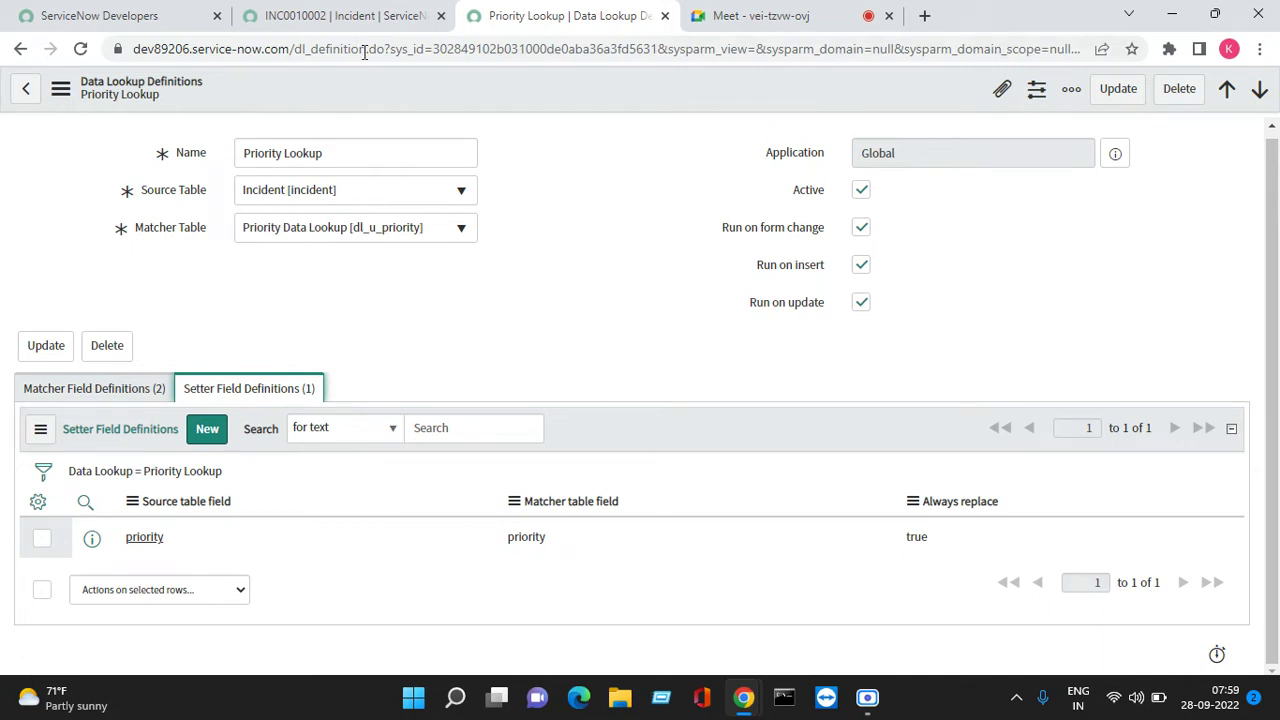
pyautogui.click(355, 16)
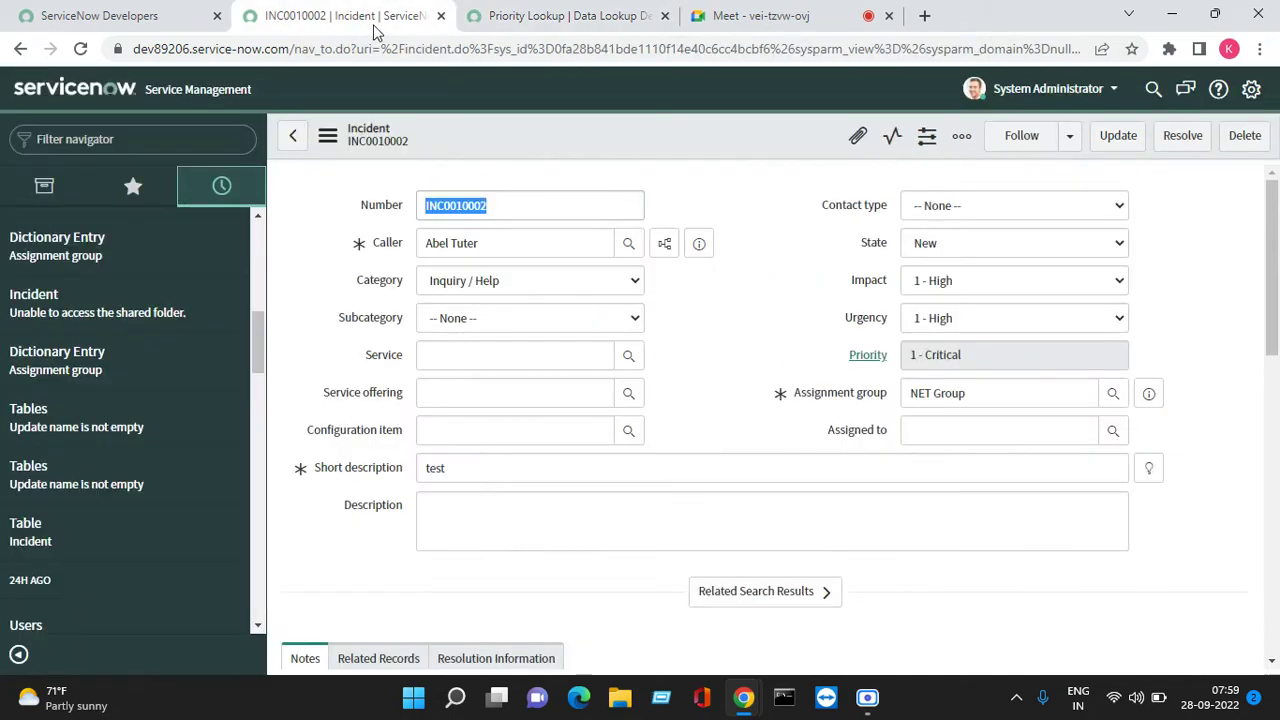
pyautogui.click(896, 342)
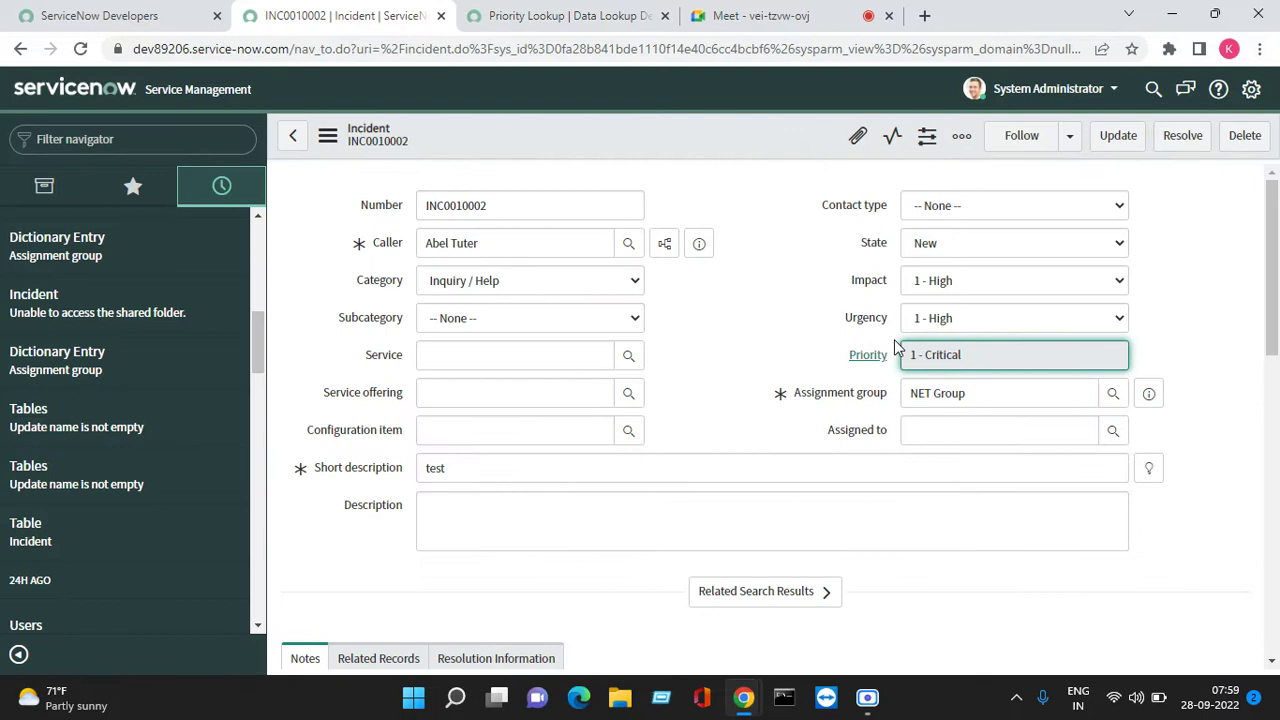
# Open the Priority Lookup Rules list from the saved favorites.
pyautogui.moveTo(840, 286); pyautogui.dragTo(880, 665)
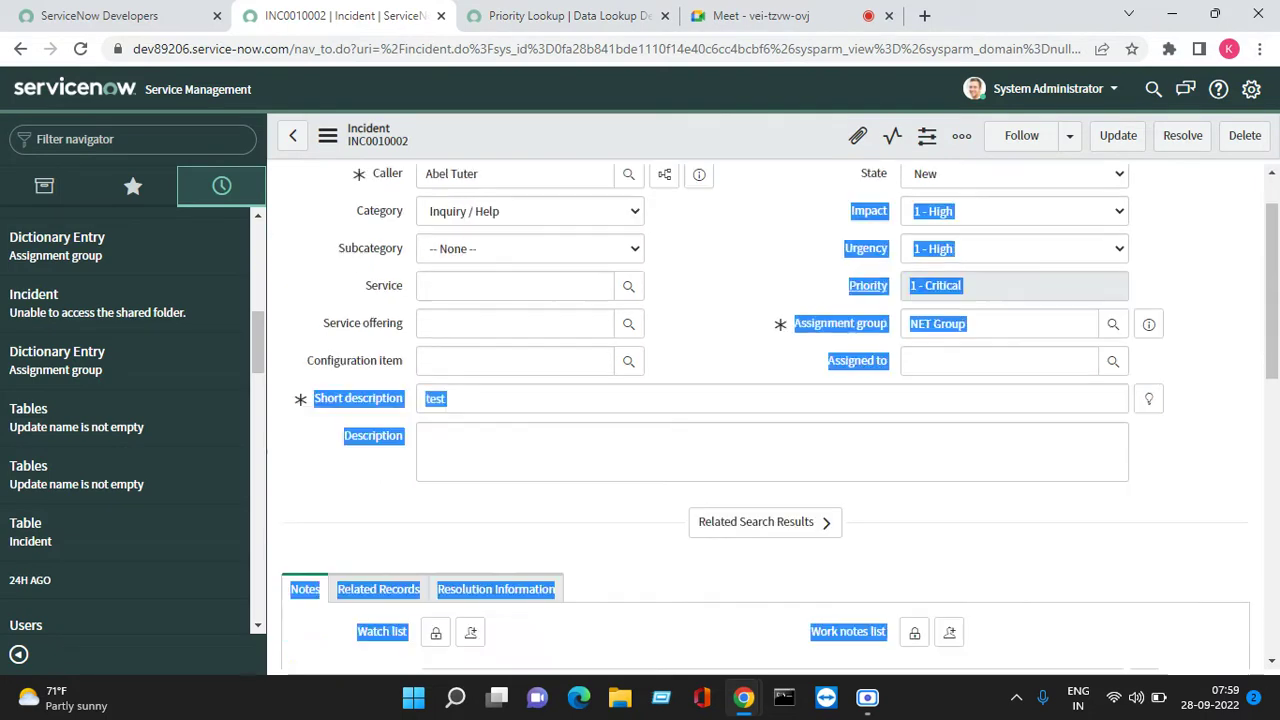
pyautogui.click(130, 198)
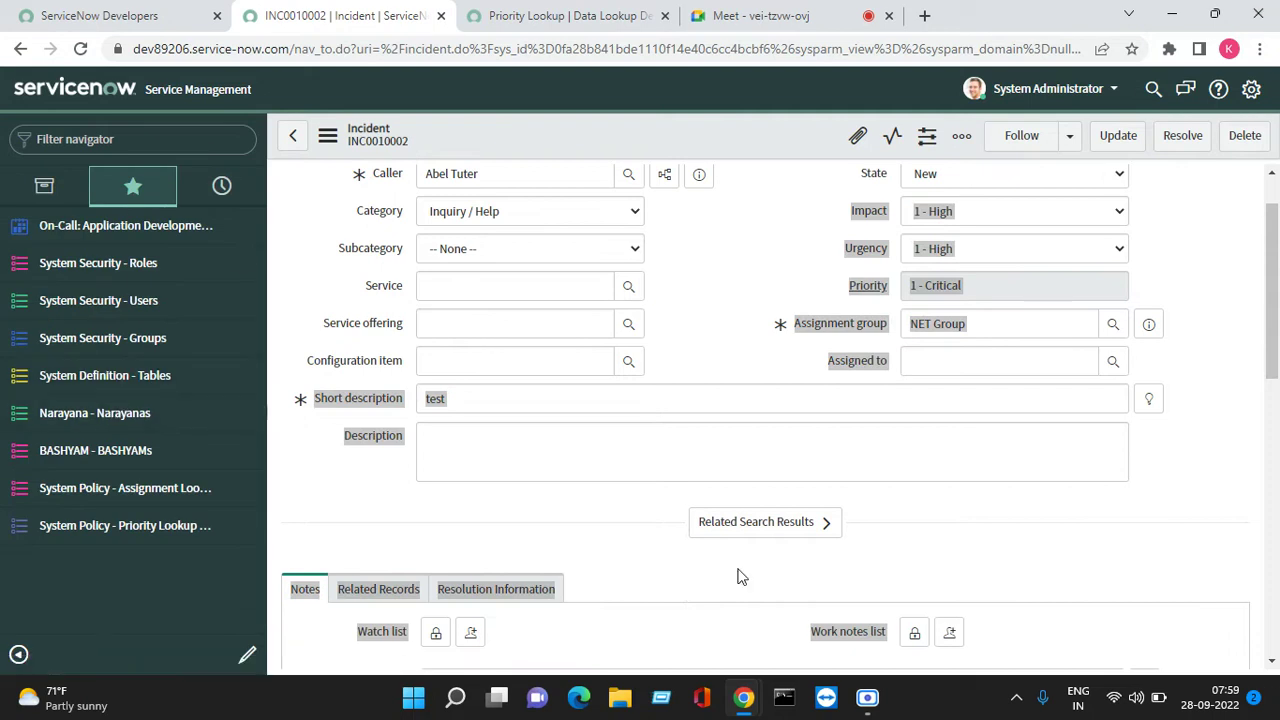
pyautogui.click(151, 528)
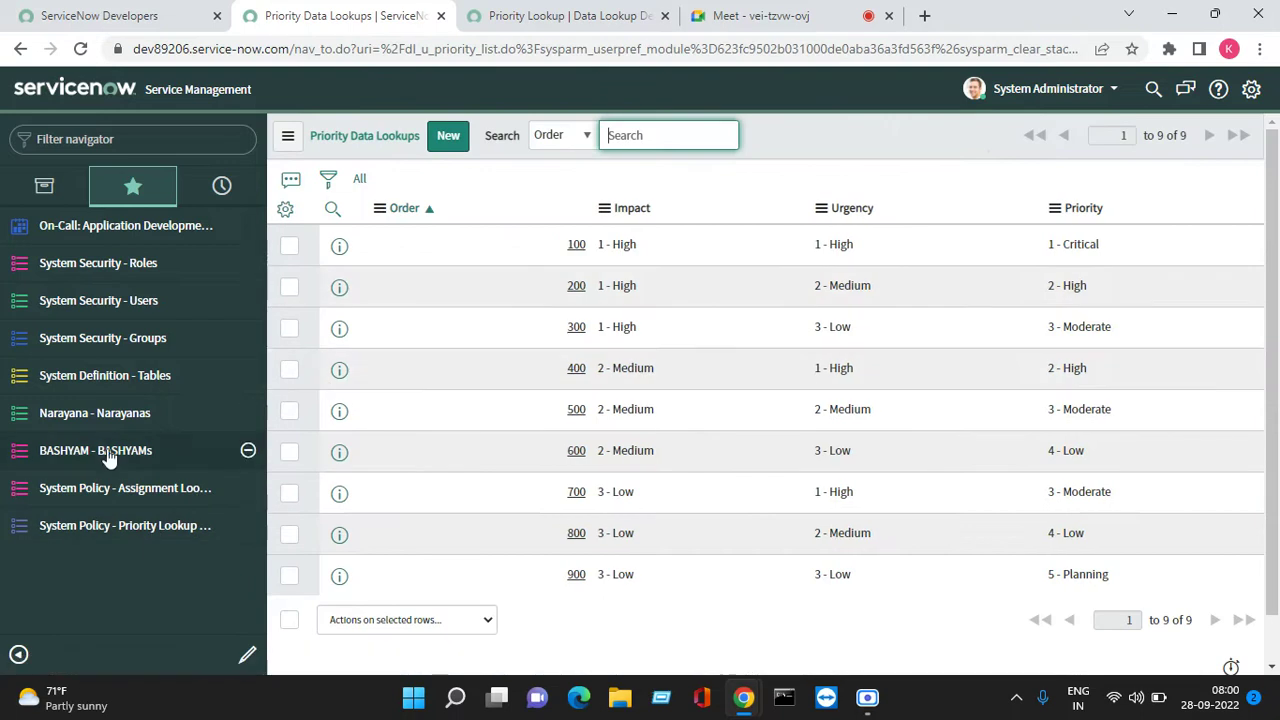
# Filter the navigator for "look" and add the Data Lookup Definitions module to the favorites.
pyautogui.click(44, 186)
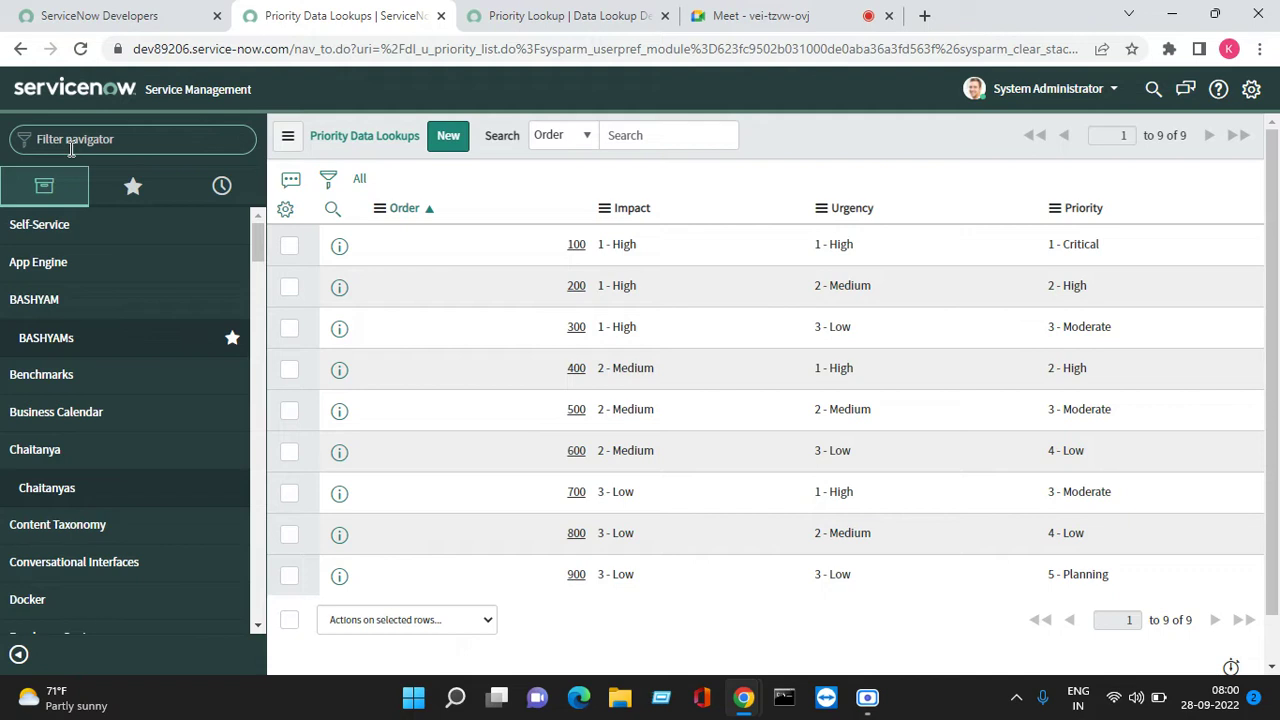
pyautogui.click(71, 140)
pyautogui.write('look')
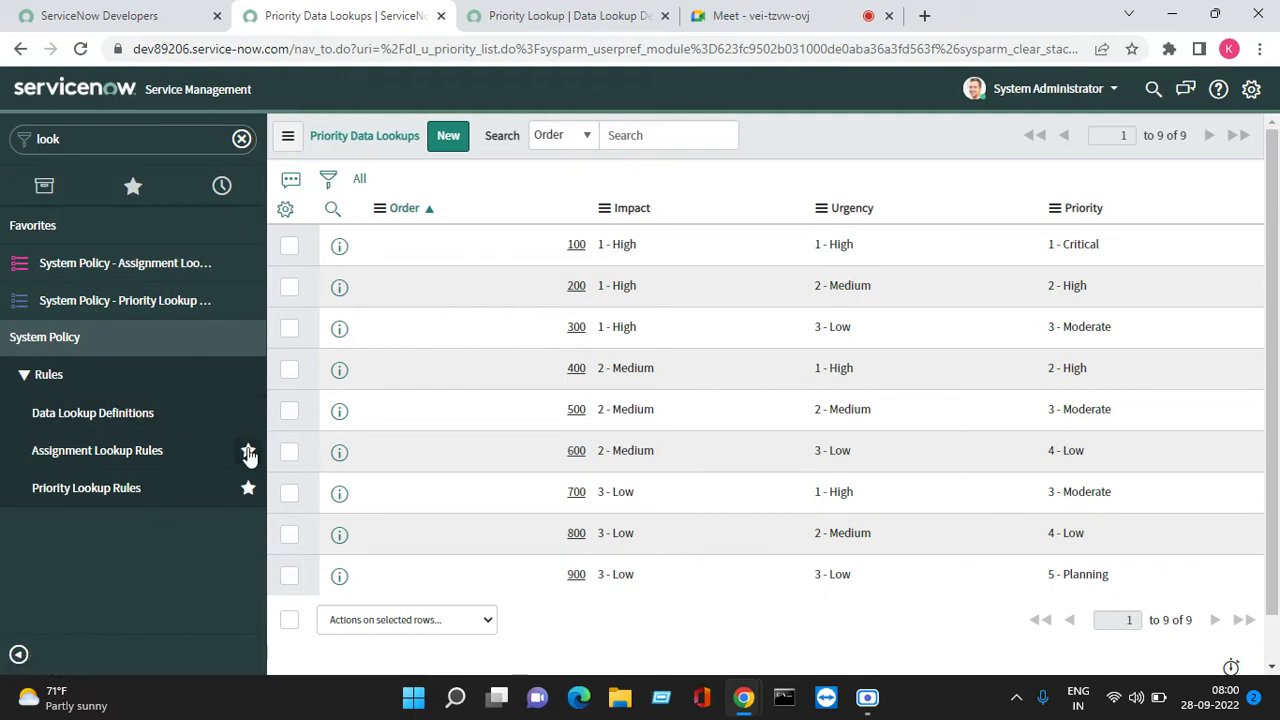
pyautogui.click(248, 412)
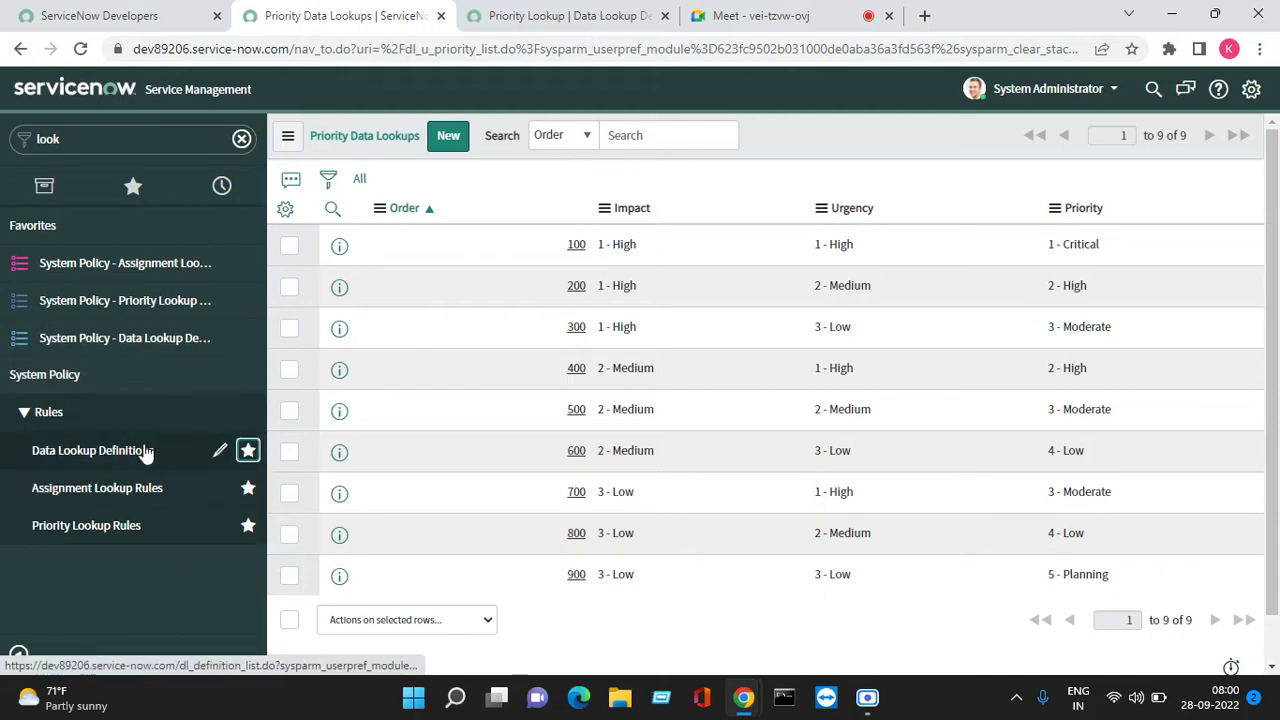
# In the Priority Lookup Rules list, set the Urgency of the order 100 rule to 3 - Low and save the change.
pyautogui.click(115, 532)
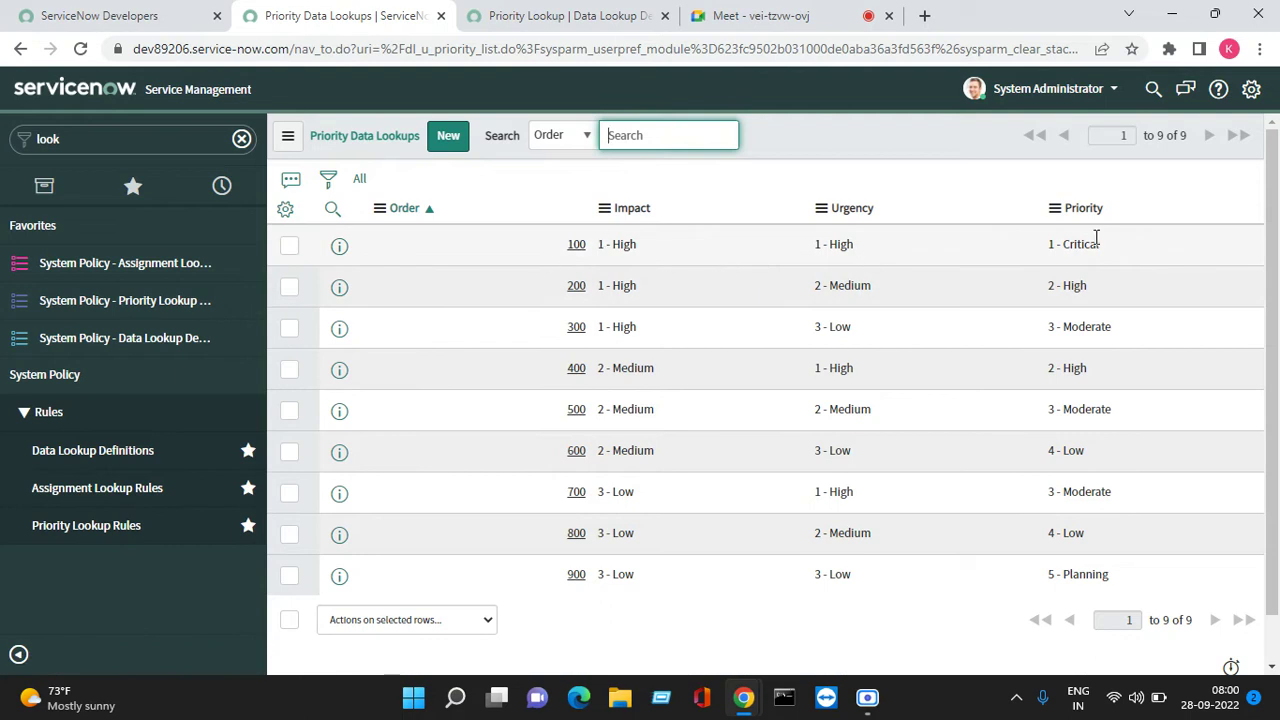
pyautogui.doubleClick(883, 243)
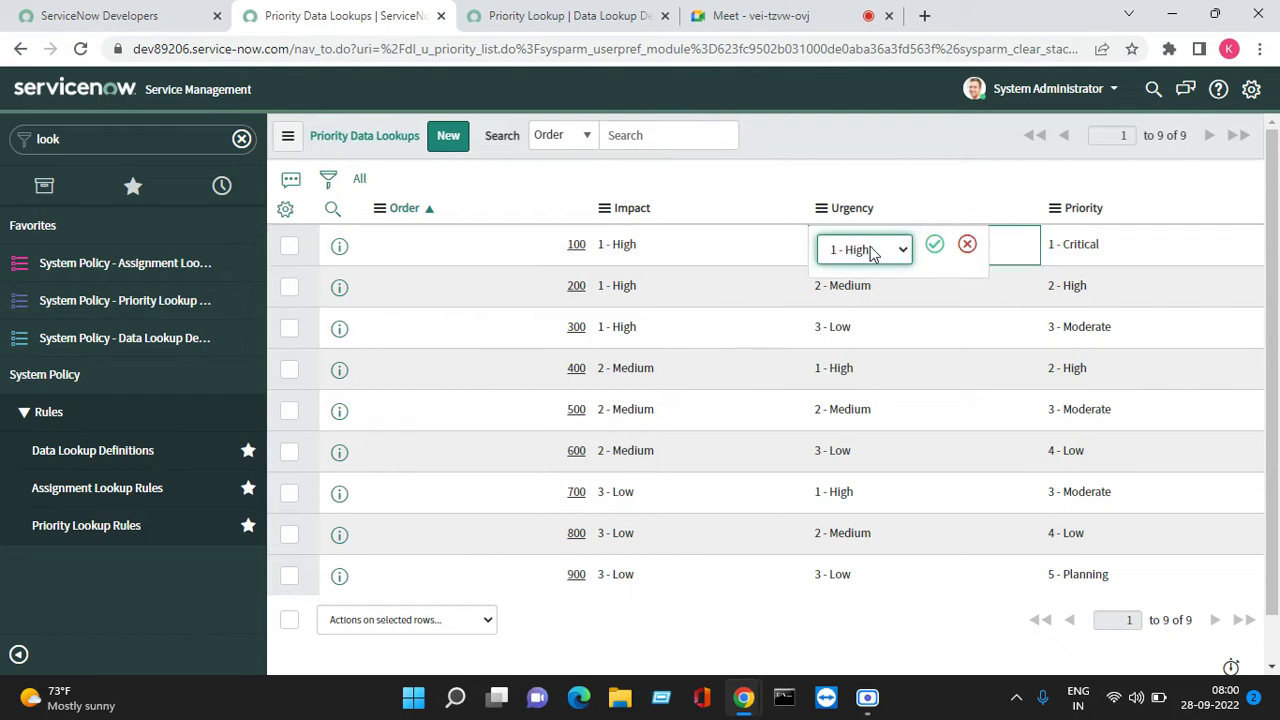
pyautogui.click(872, 251)
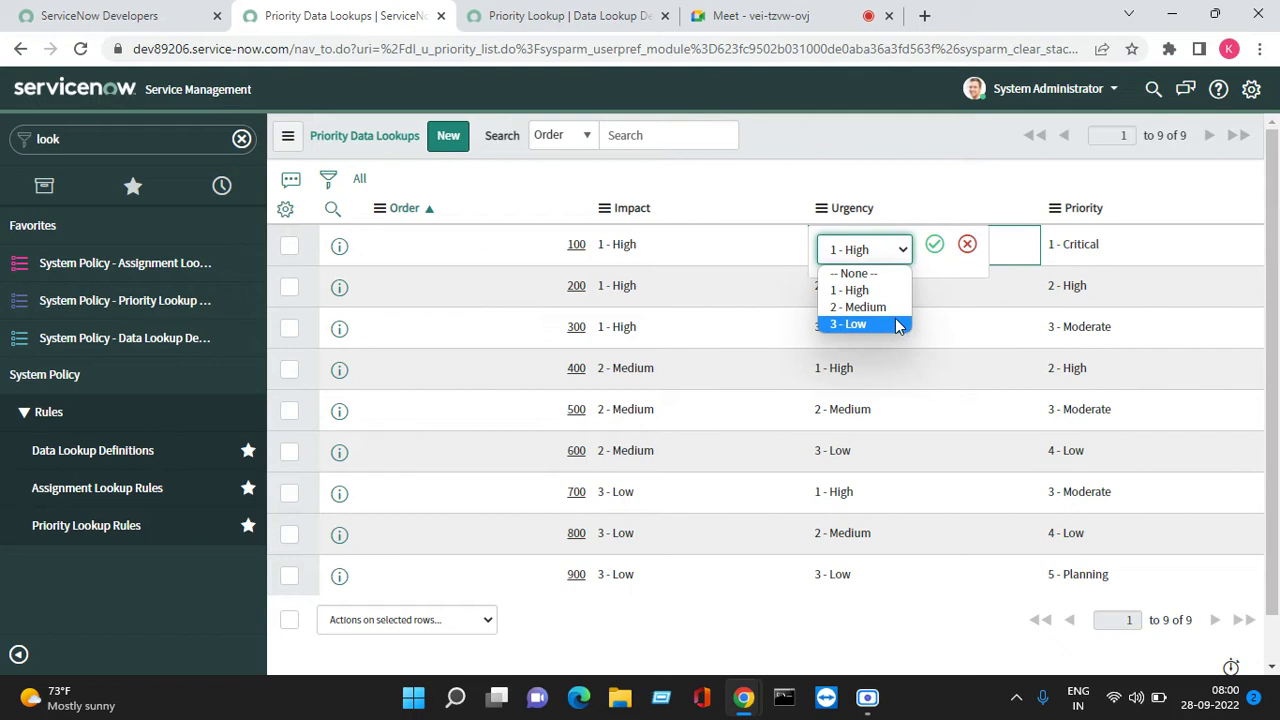
pyautogui.click(897, 324)
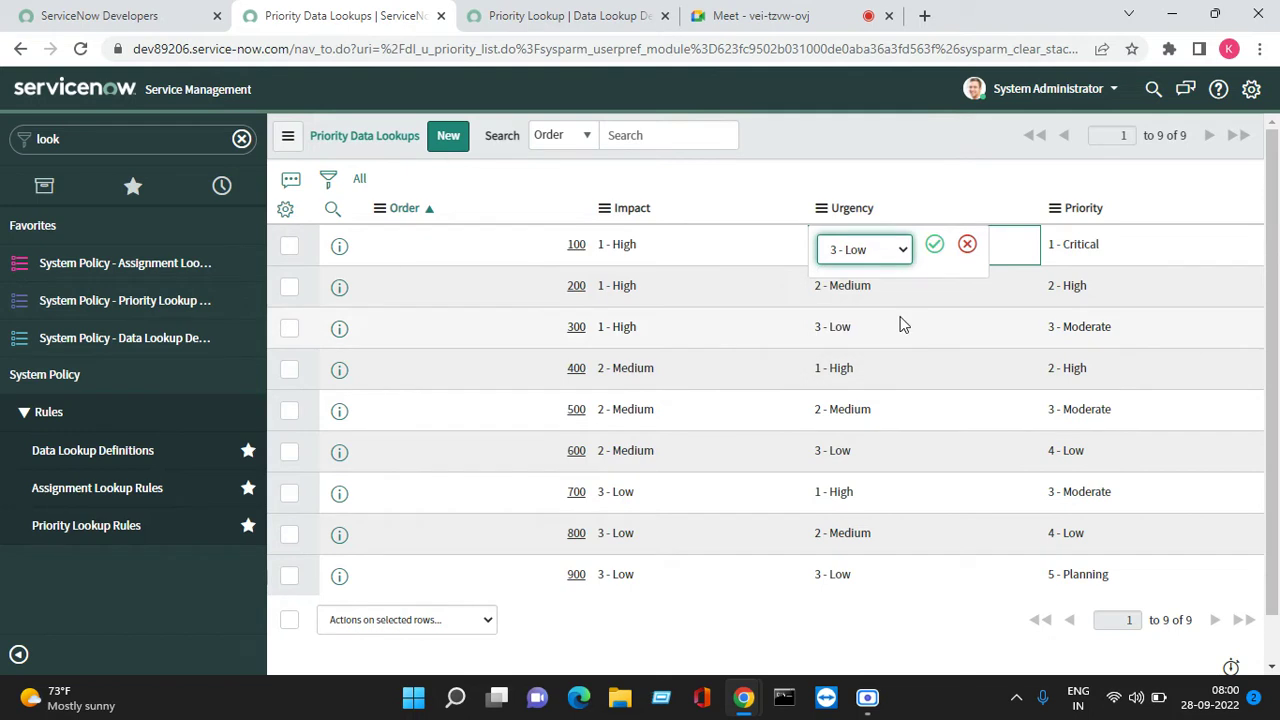
pyautogui.click(935, 250)
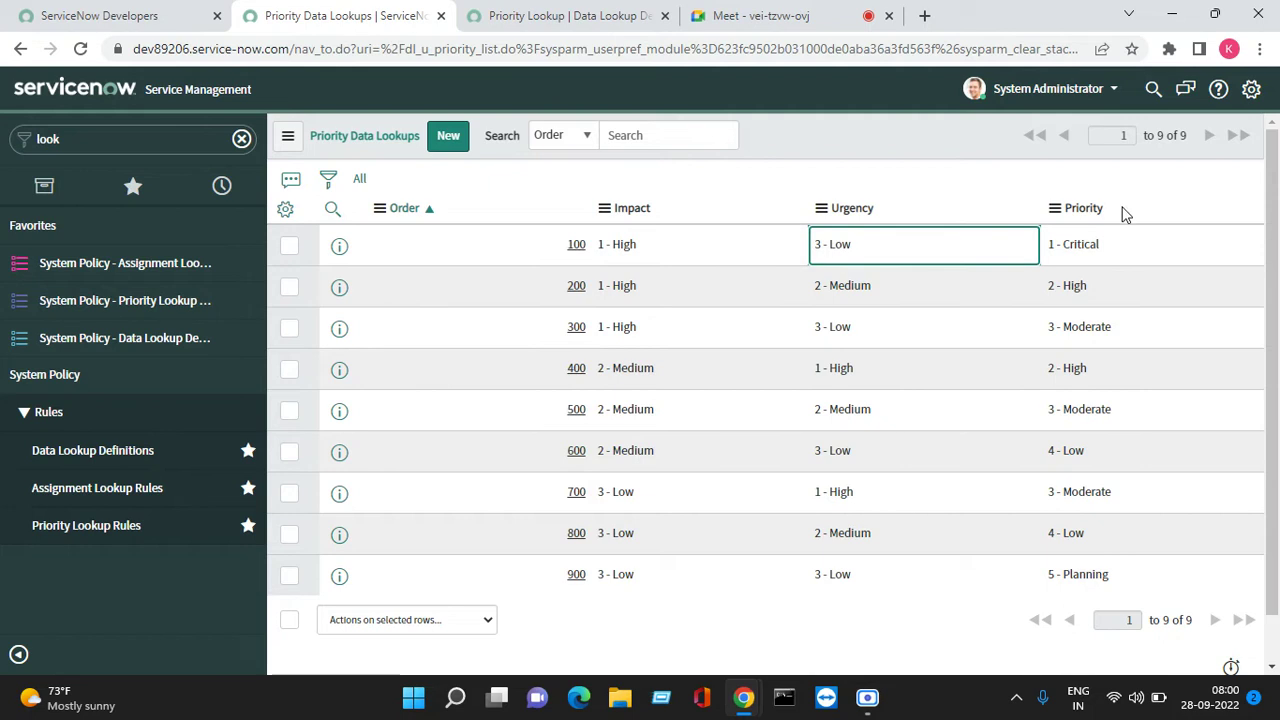
# Open the "test" incident from the recently visited active incidents in a separate browser tab and return to the Priority Data Lookups list.
pyautogui.click(575, 14)
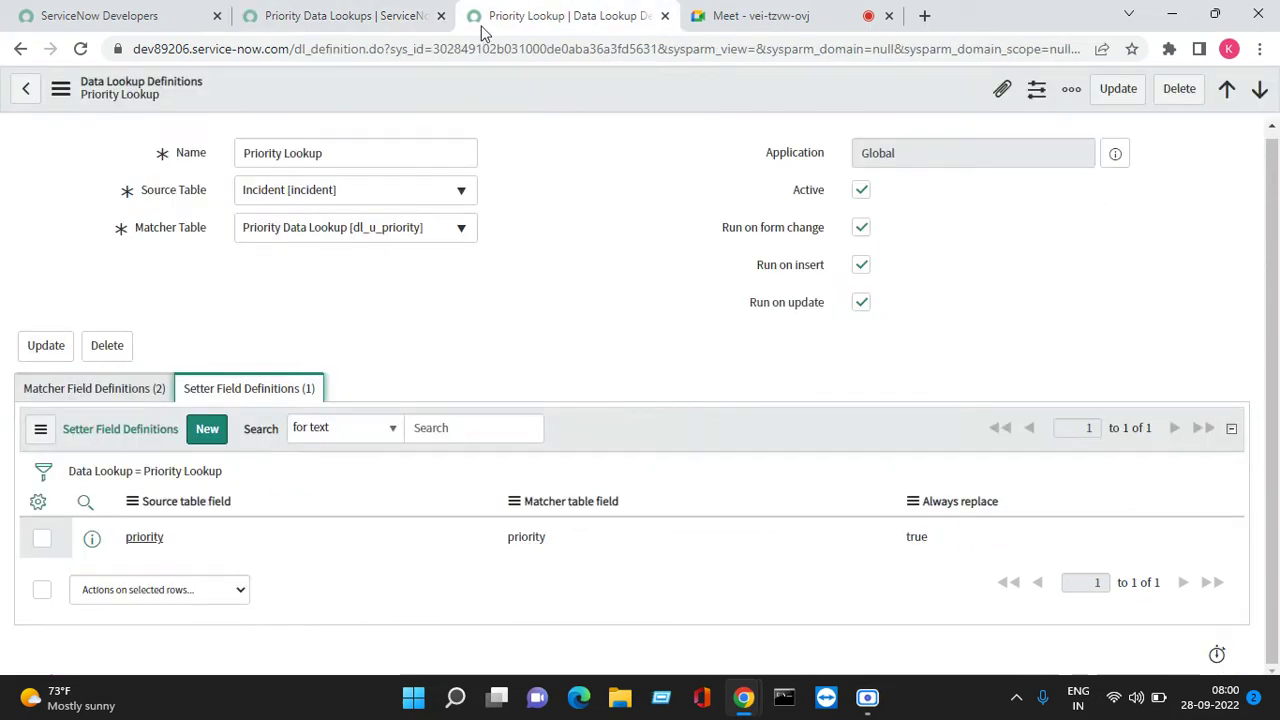
pyautogui.click(334, 15)
pyautogui.click(133, 187)
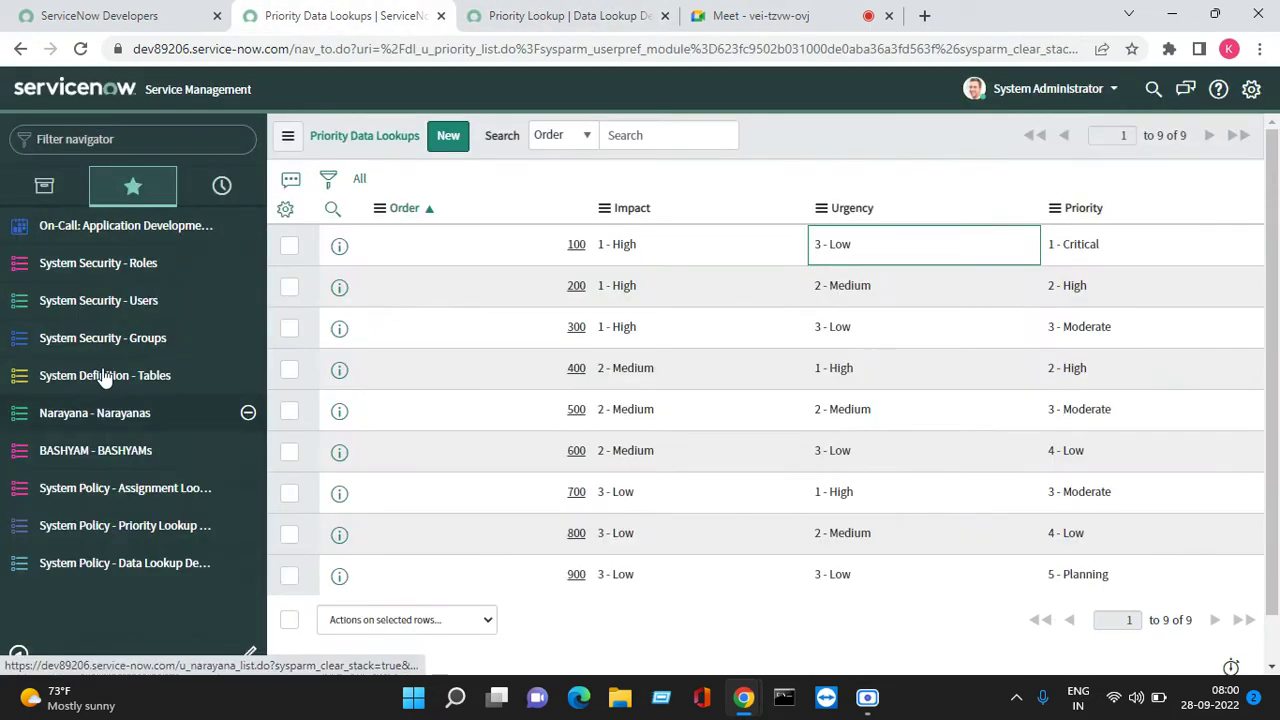
pyautogui.click(217, 192)
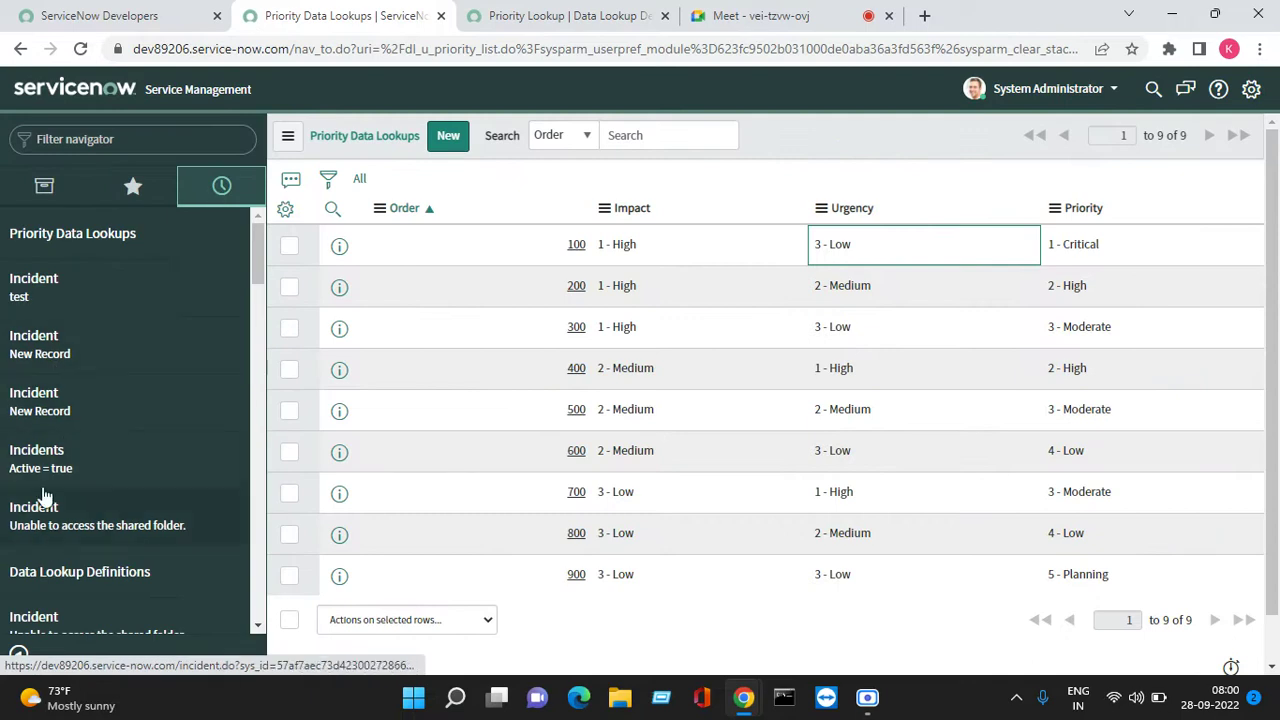
pyautogui.rightClick(45, 458)
pyautogui.click(116, 471)
pyautogui.click(686, 14)
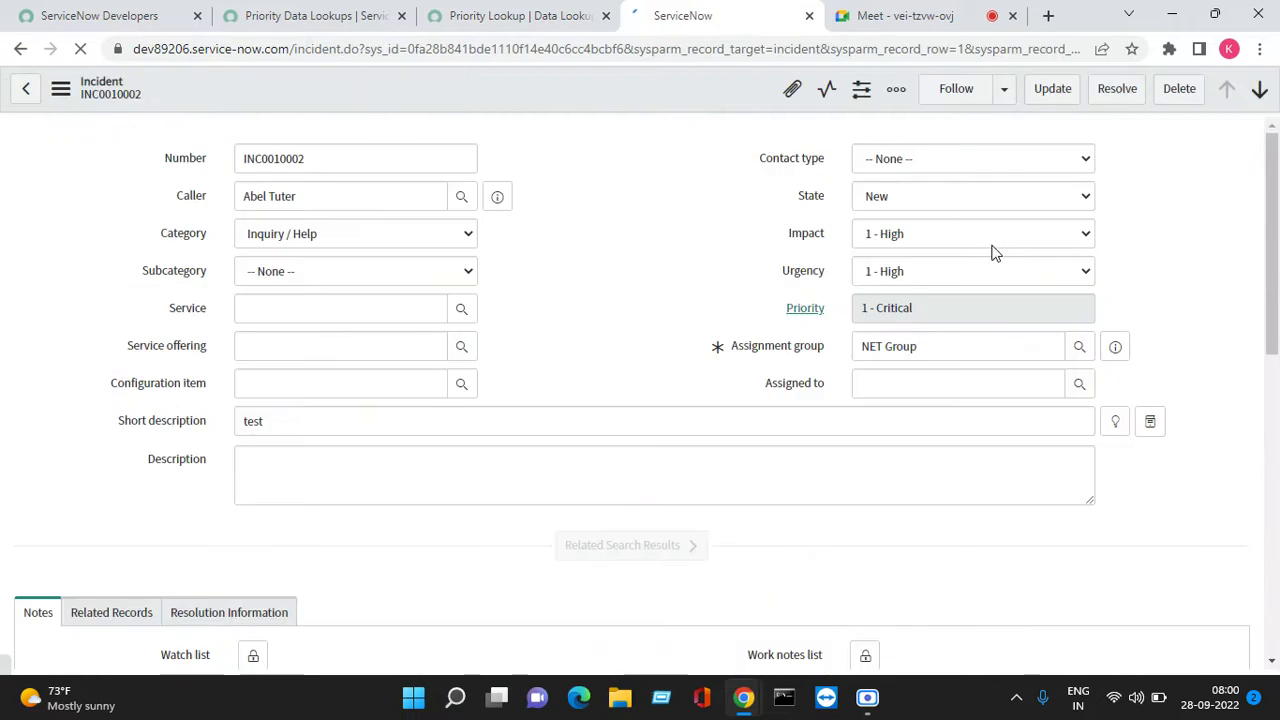
pyautogui.click(515, 15)
pyautogui.click(314, 16)
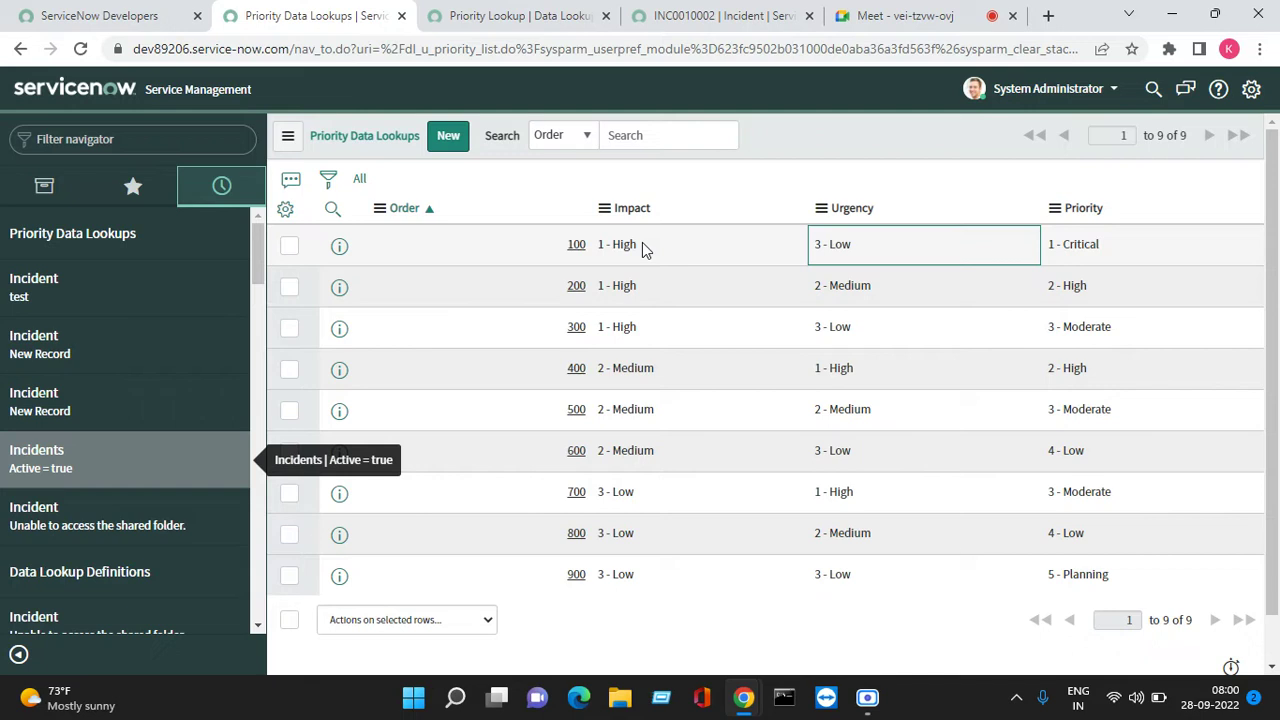
# Set the urgency of incident INC0010002 to 3 - Low, keeping its impact at 1 - High, and save the record.
pyautogui.moveTo(643, 250); pyautogui.dragTo(596, 248)
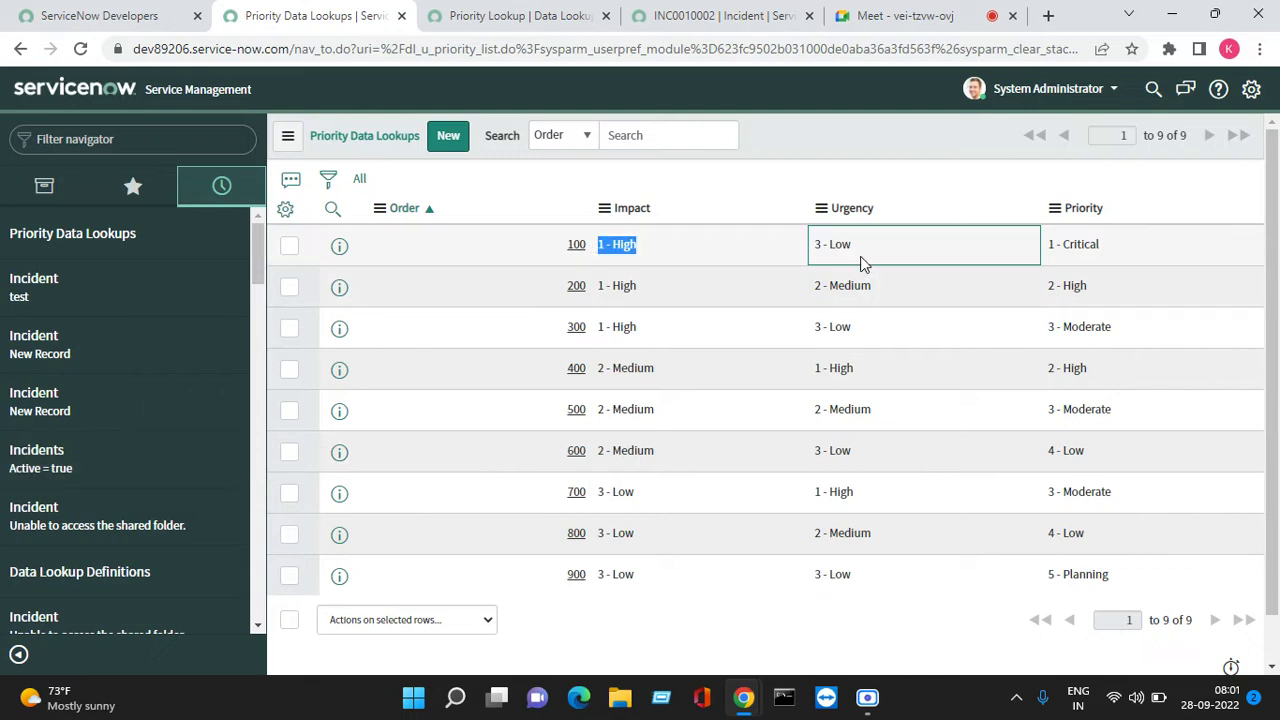
pyautogui.click(715, 15)
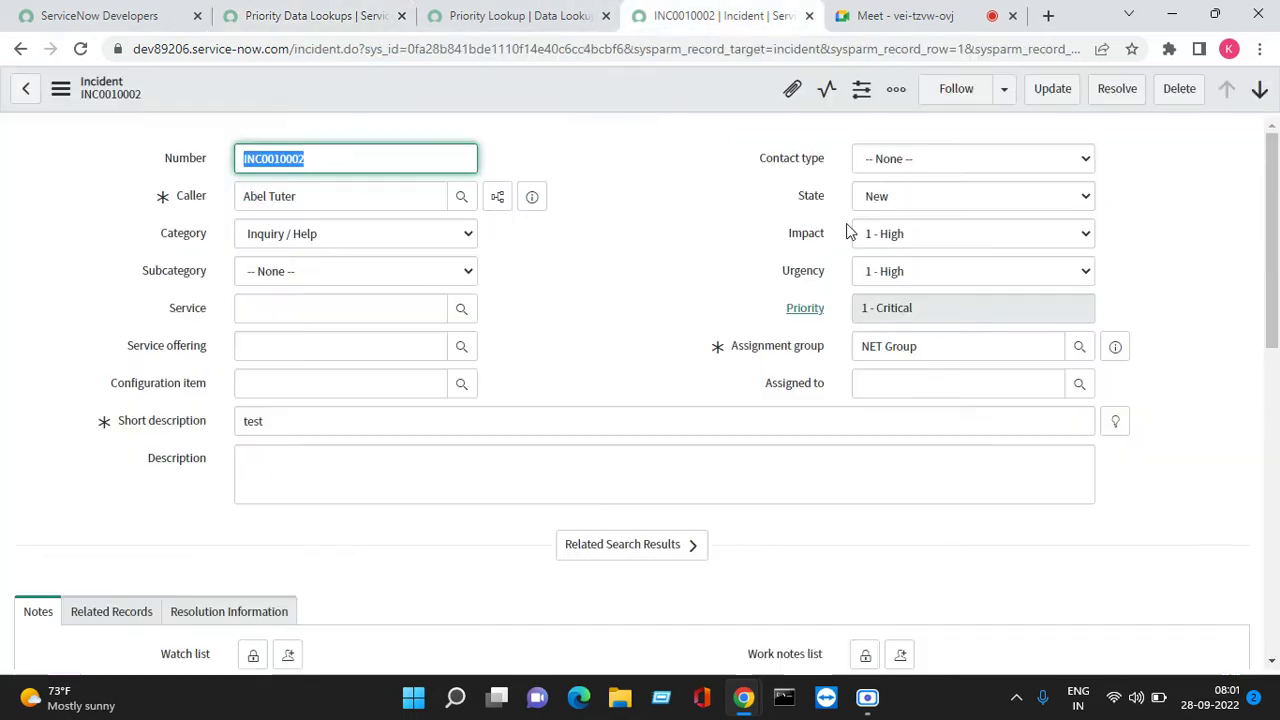
pyautogui.click(909, 271)
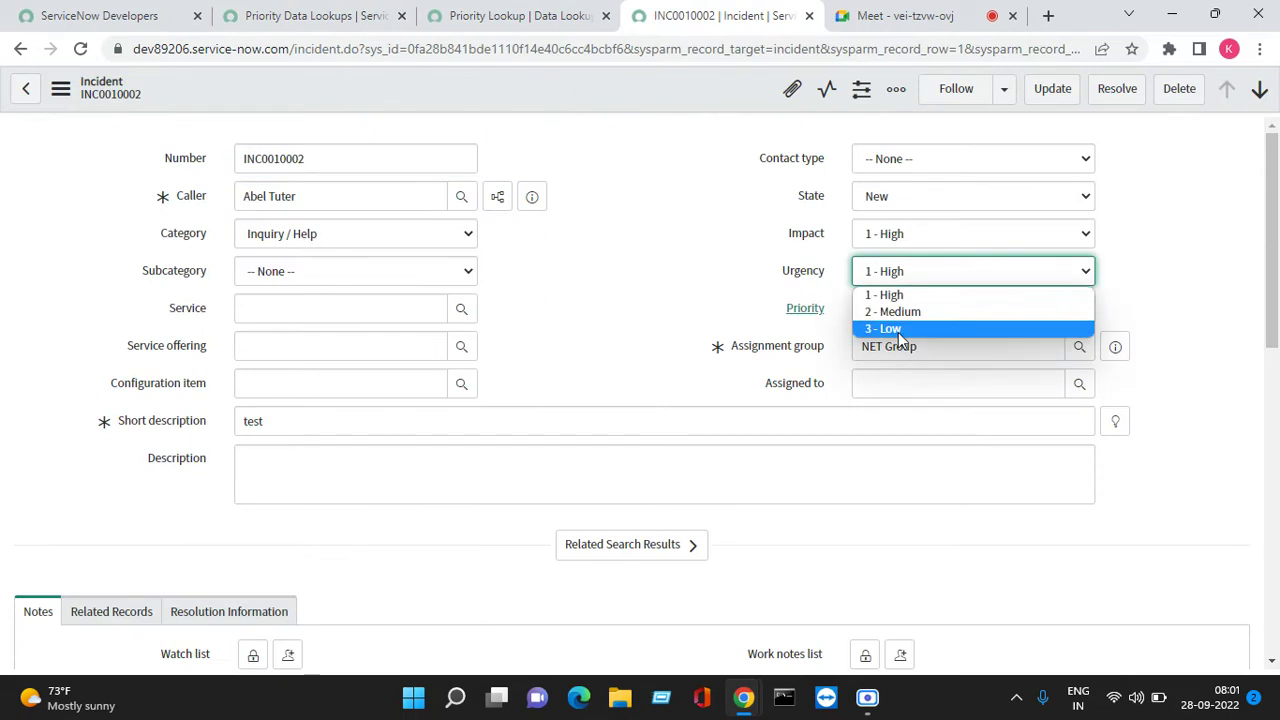
pyautogui.click(898, 331)
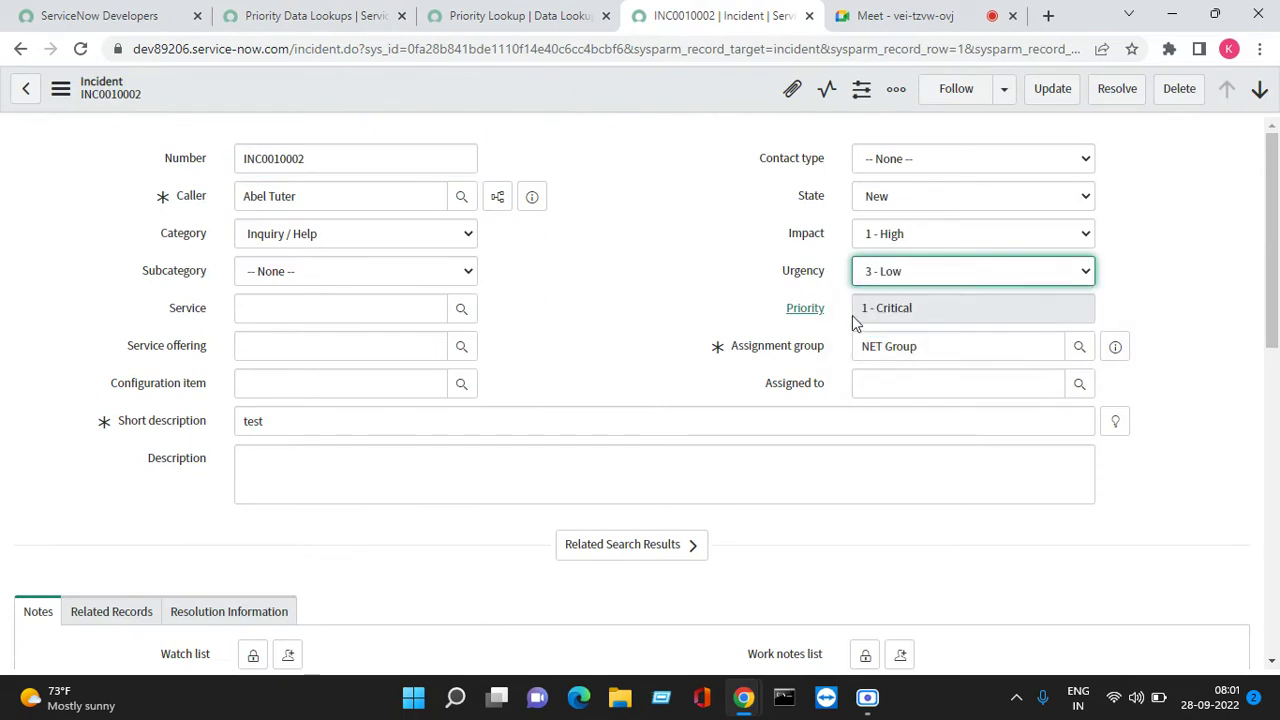
pyautogui.rightClick(645, 103)
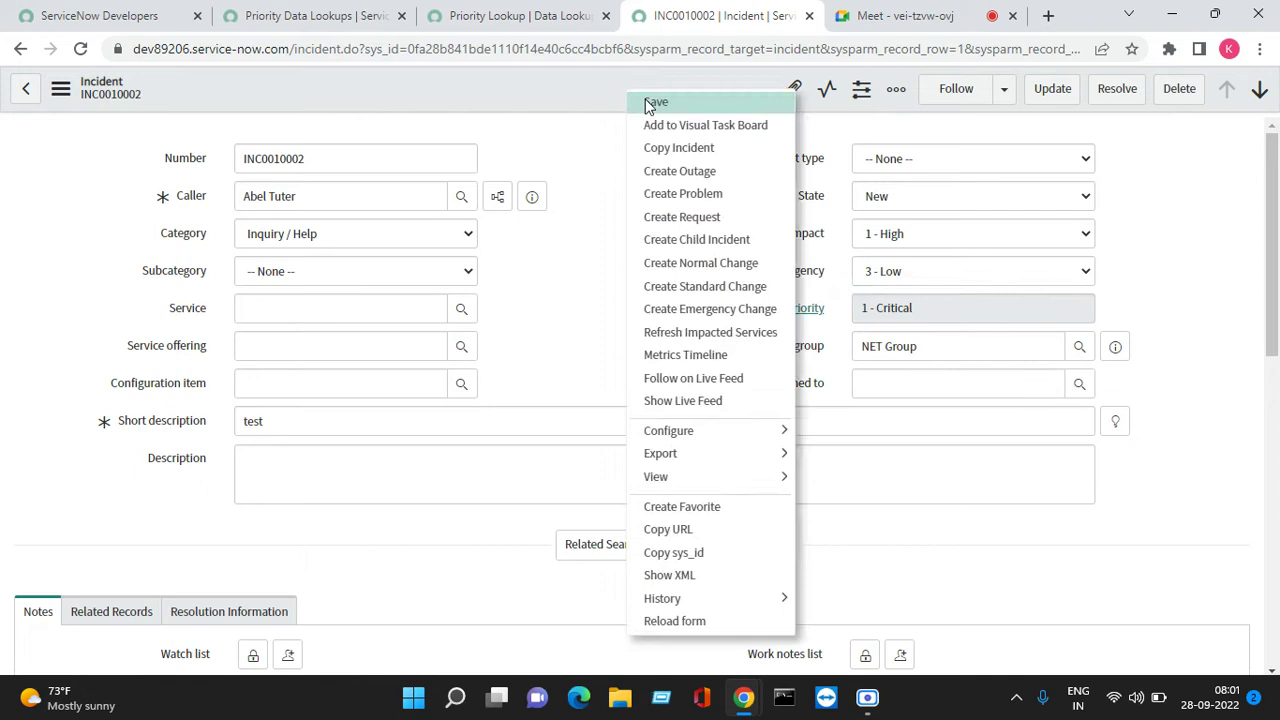
pyautogui.click(645, 103)
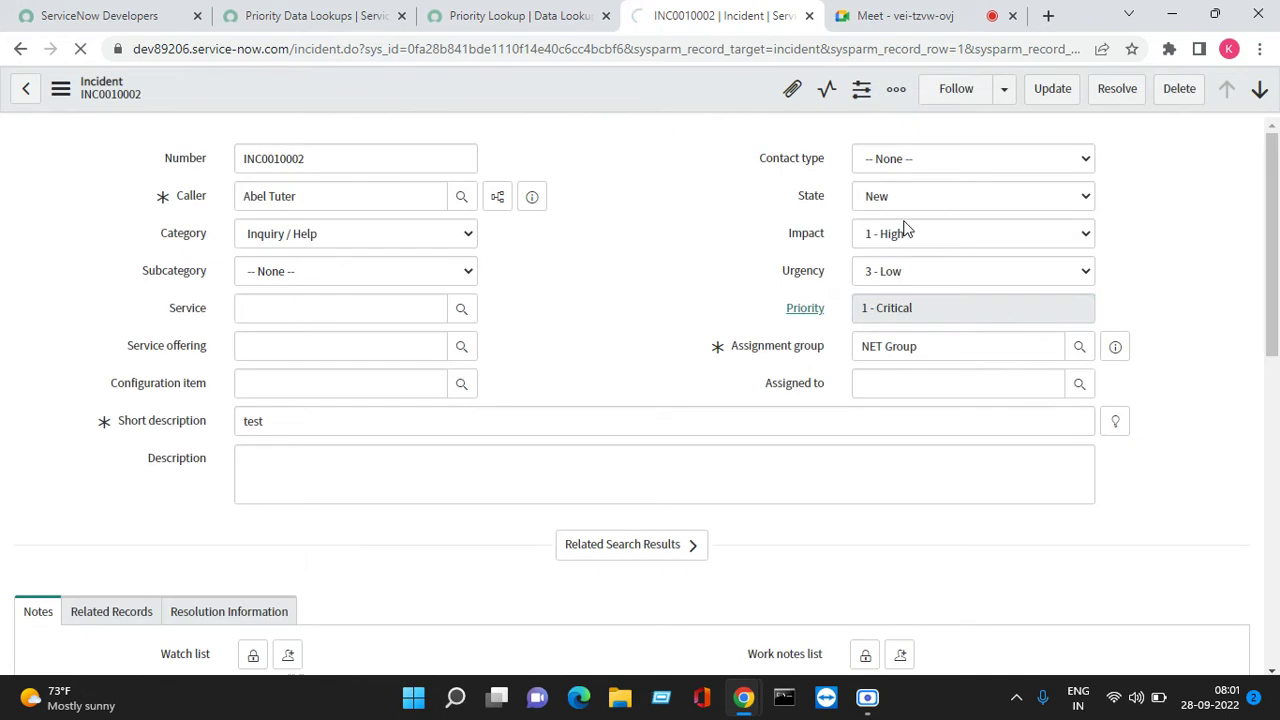
# Filter the Priority Data Lookups list to records with impact 1 - High and urgency 3 - Low.
pyautogui.click(320, 15)
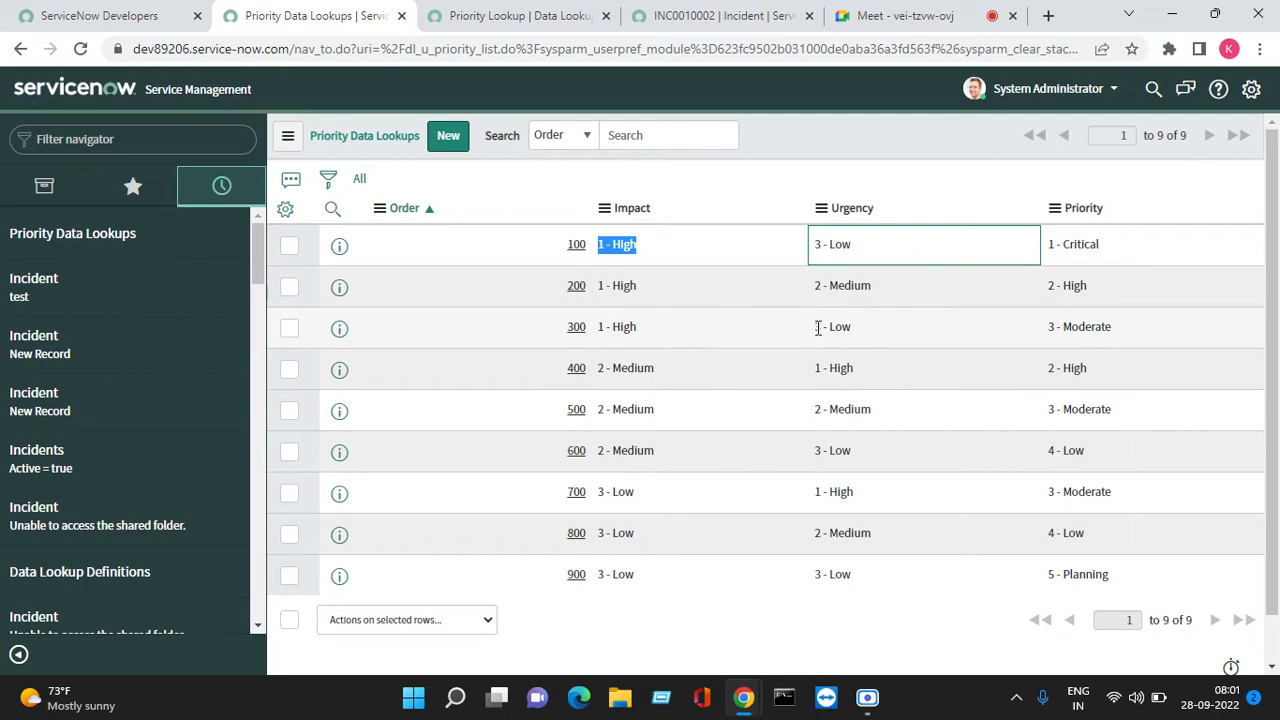
pyautogui.click(636, 326)
pyautogui.rightClick(673, 345)
pyautogui.click(715, 358)
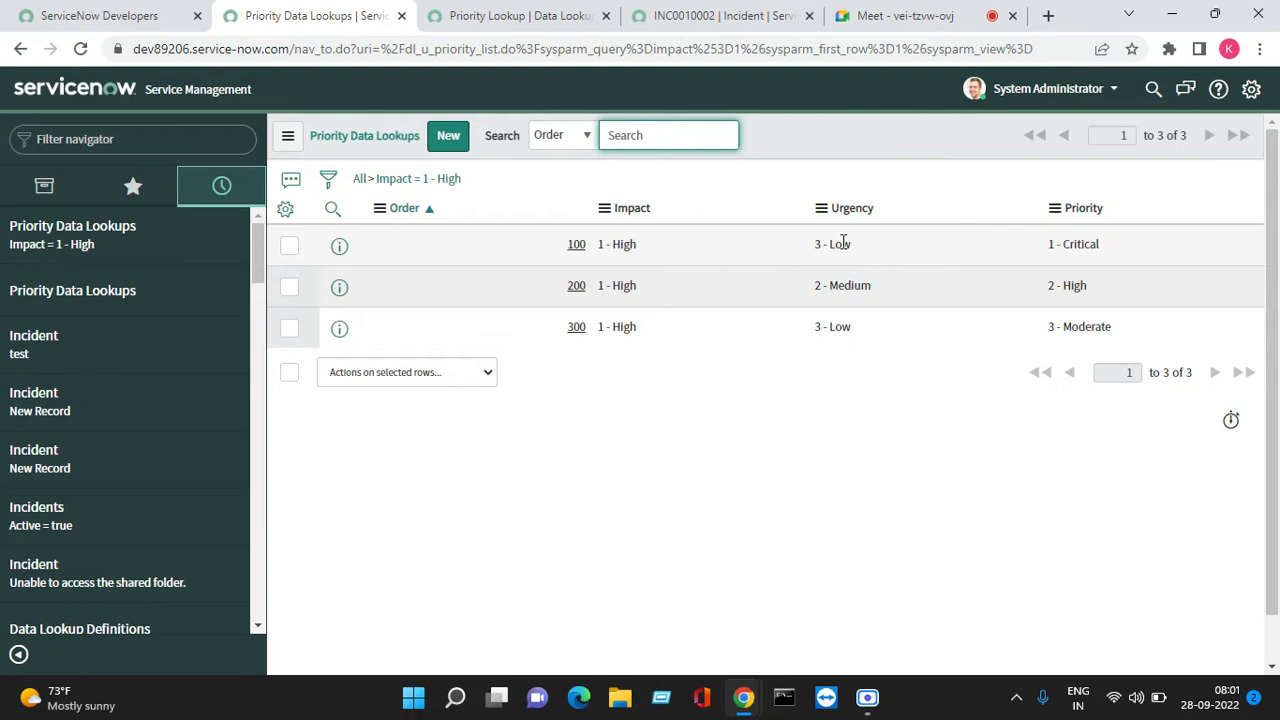
pyautogui.rightClick(843, 243)
pyautogui.press('Escape')
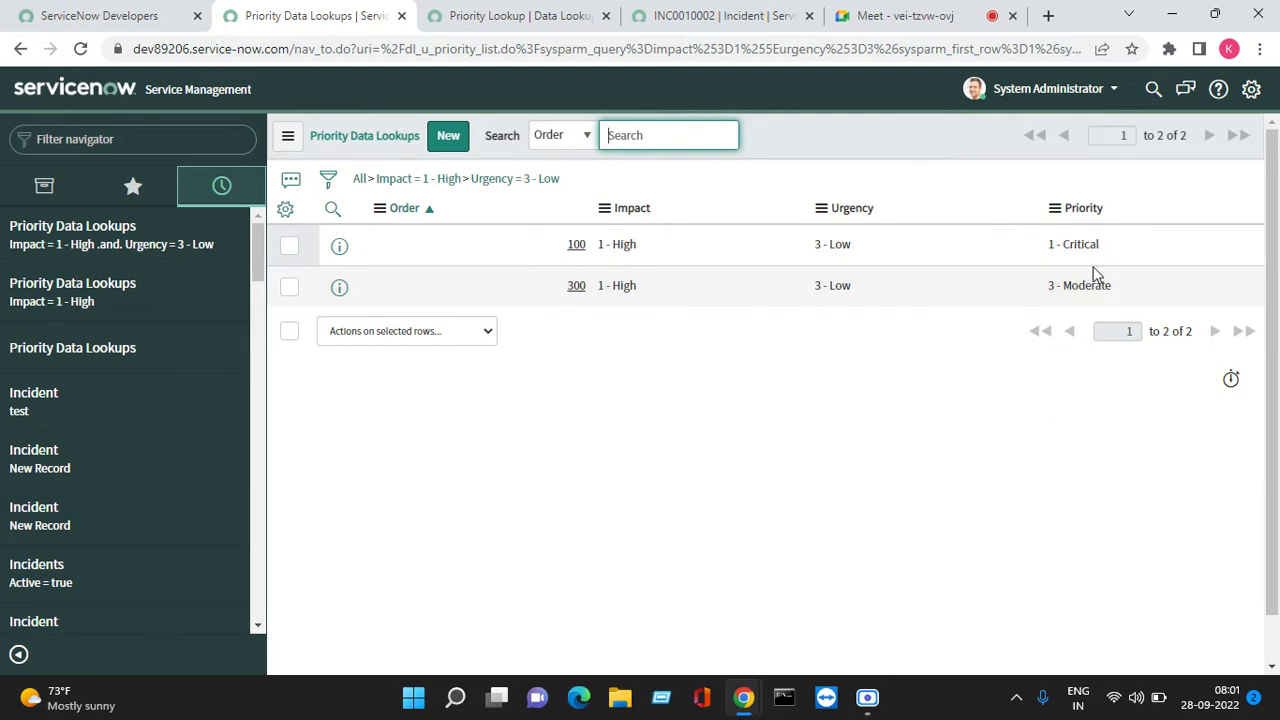
# Set the order of the 3 - Moderate priority lookup to -300 and refresh the filtered list.
pyautogui.doubleClick(545, 290)
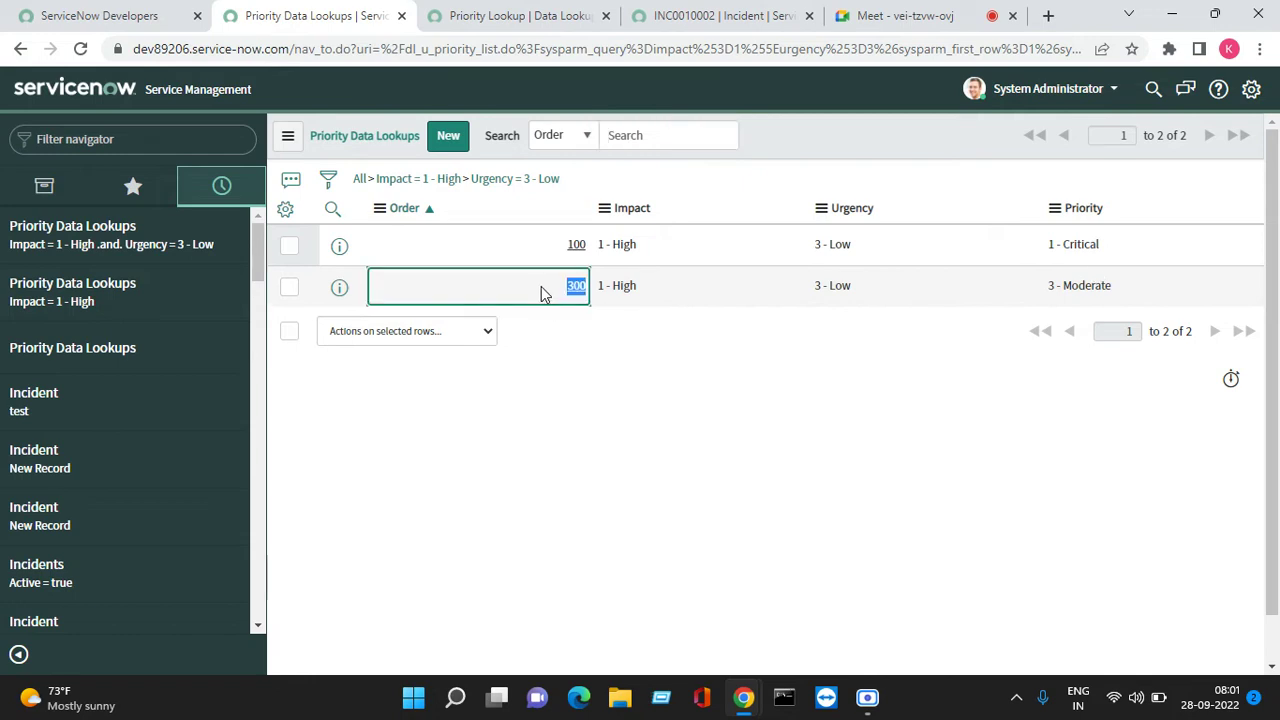
pyautogui.click(550, 290)
pyautogui.doubleClick(530, 301)
pyautogui.click(504, 289)
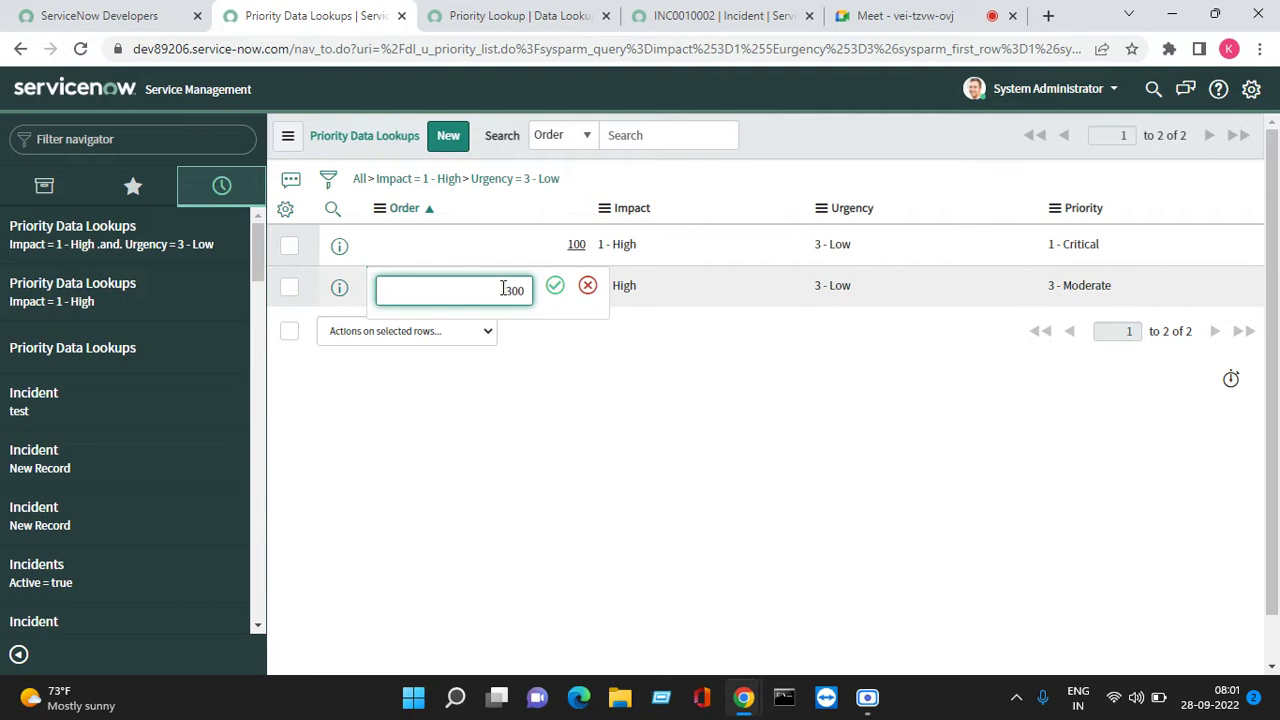
pyautogui.write('-')
pyautogui.click(555, 286)
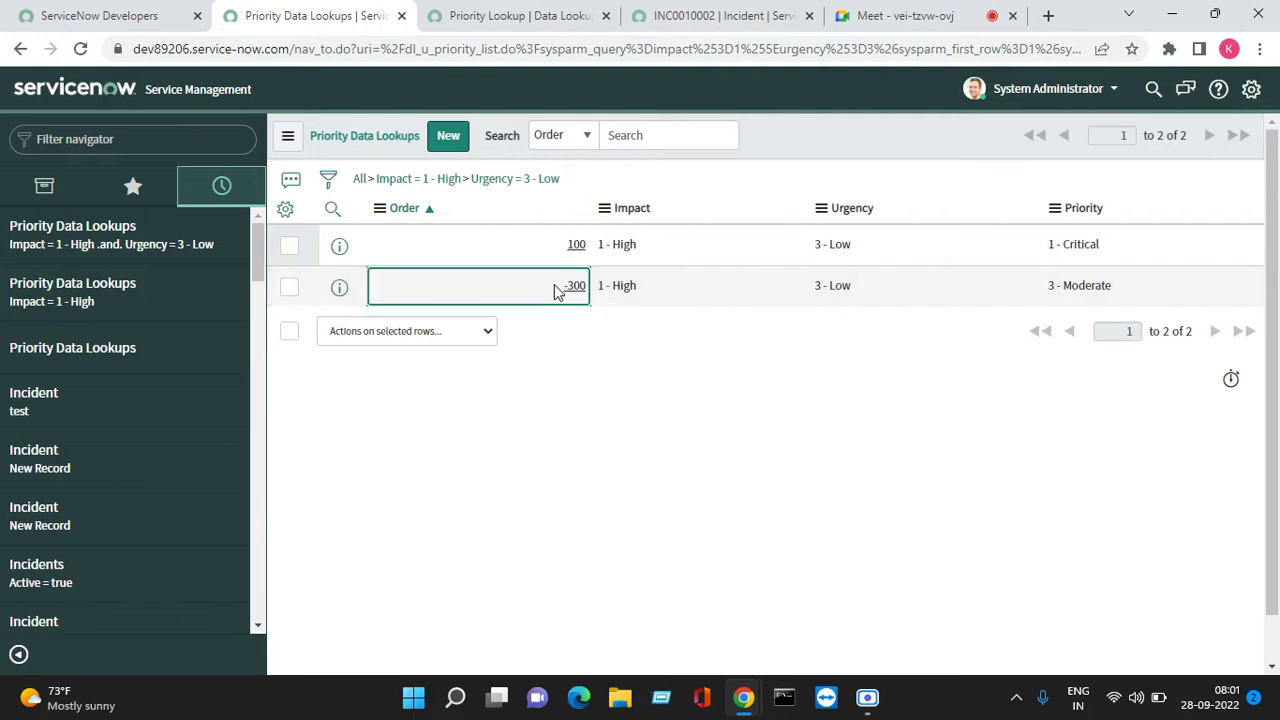
pyautogui.rightClick(787, 160)
pyautogui.click(835, 246)
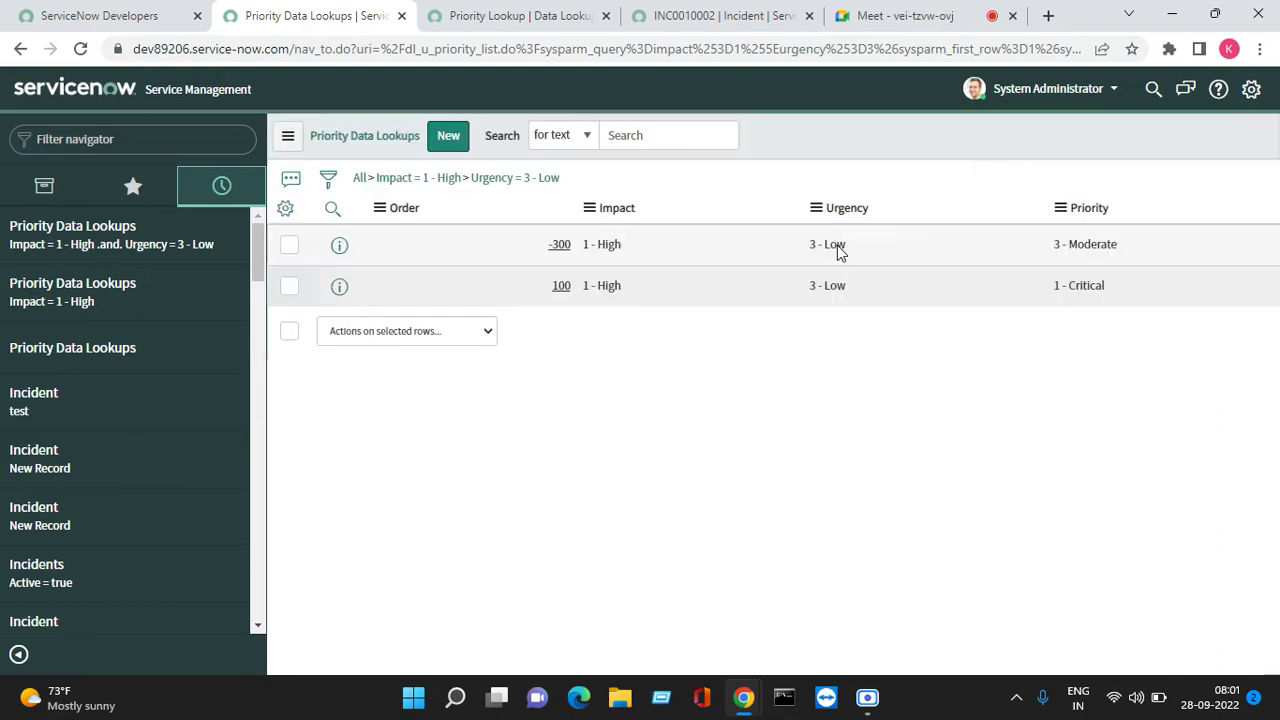
# Check the Priority Lookup definition and the reordered lookups against incident INC0010002, and save the incident again.
pyautogui.click(519, 20)
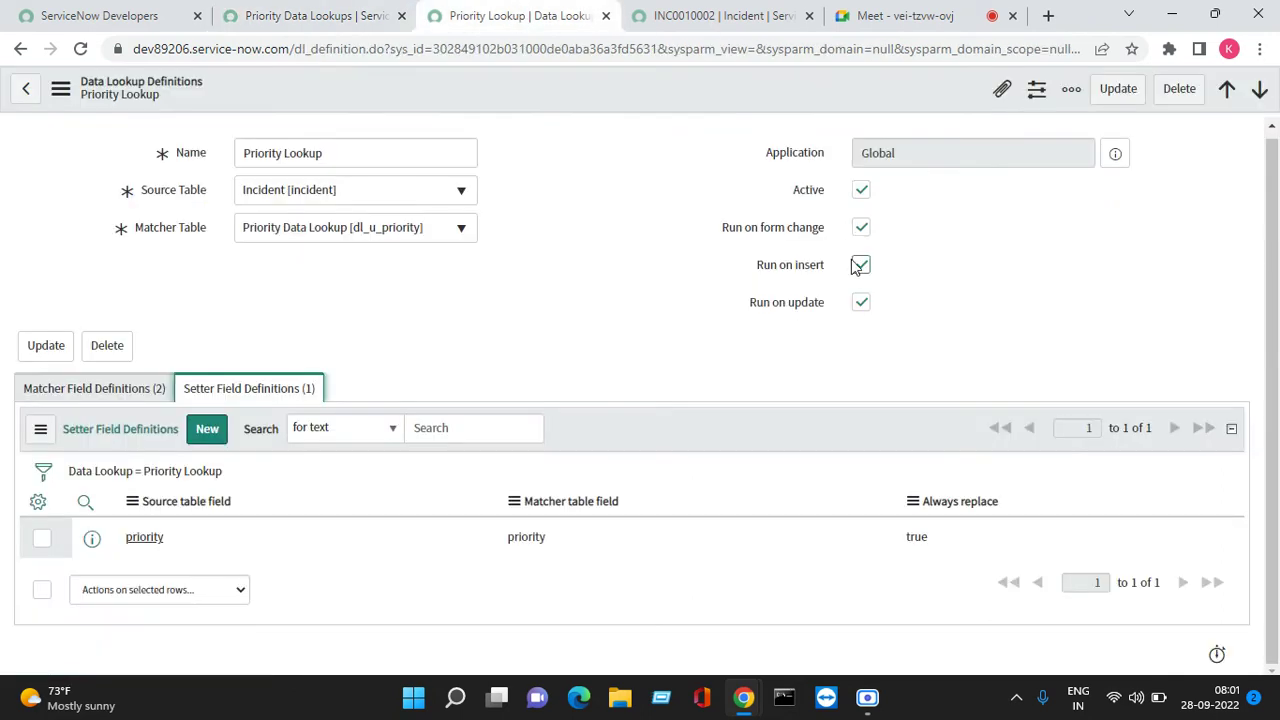
pyautogui.click(674, 18)
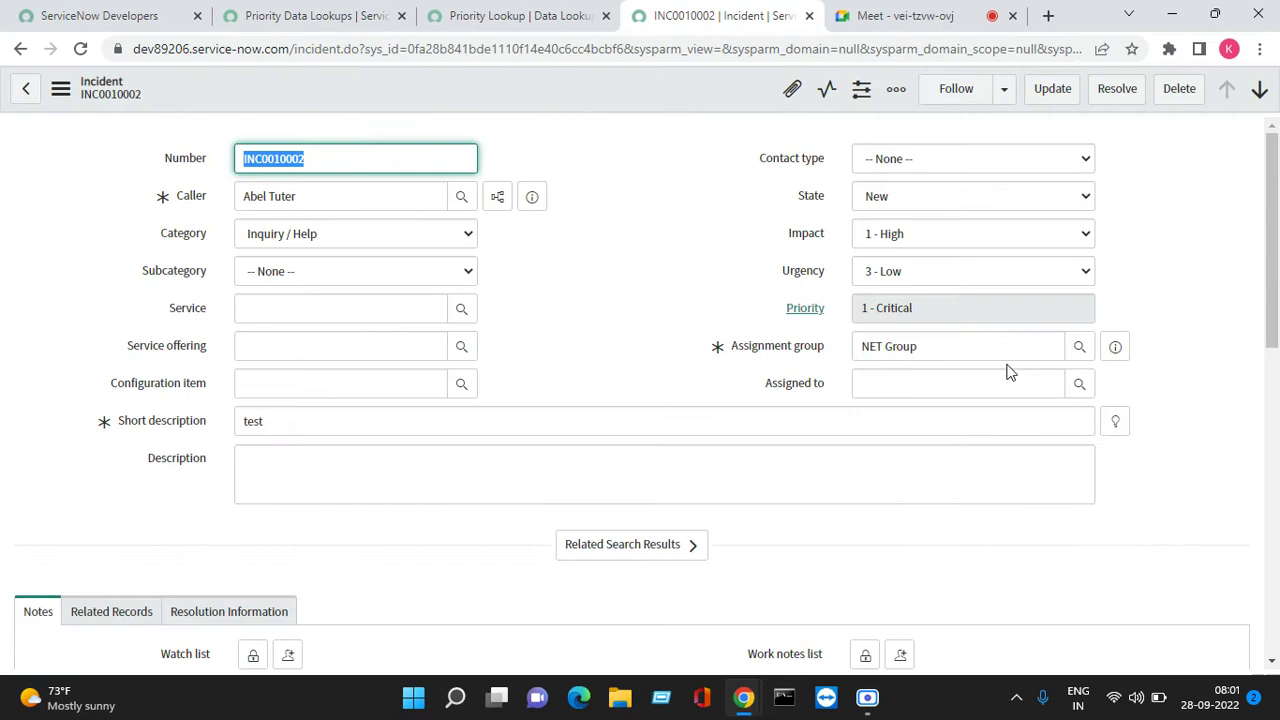
pyautogui.click(824, 312)
pyautogui.click(371, 20)
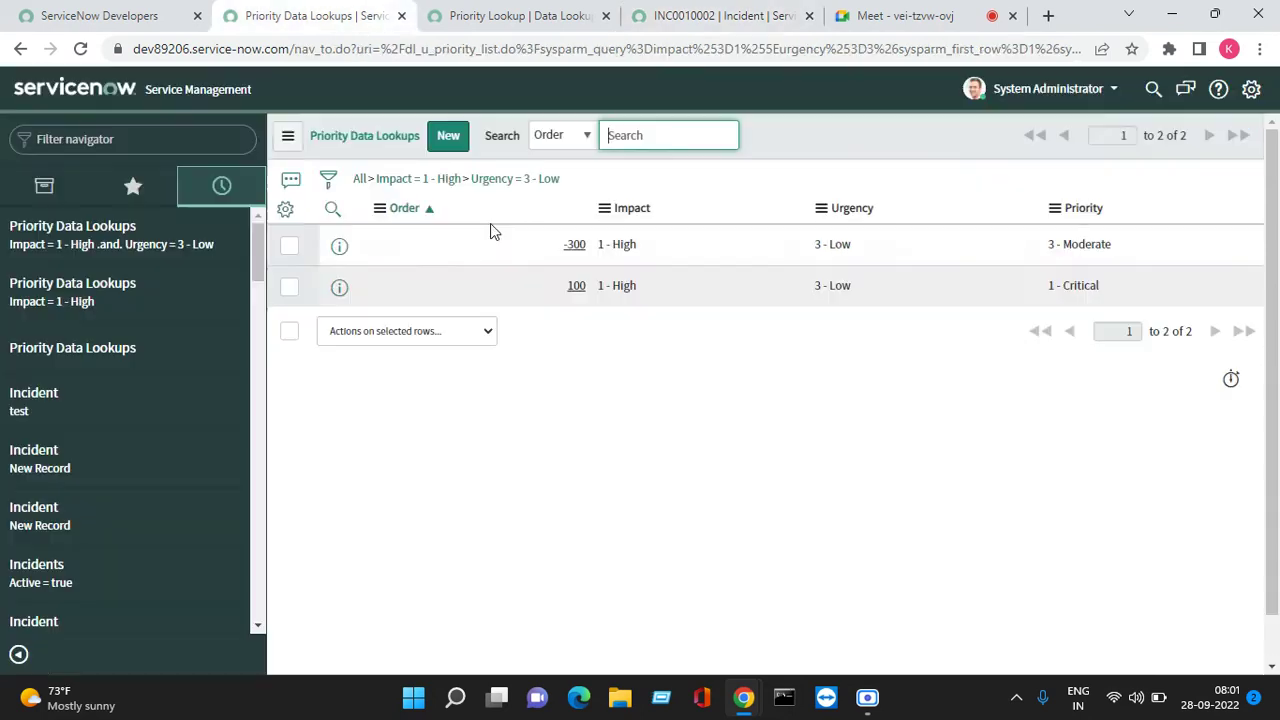
pyautogui.click(688, 16)
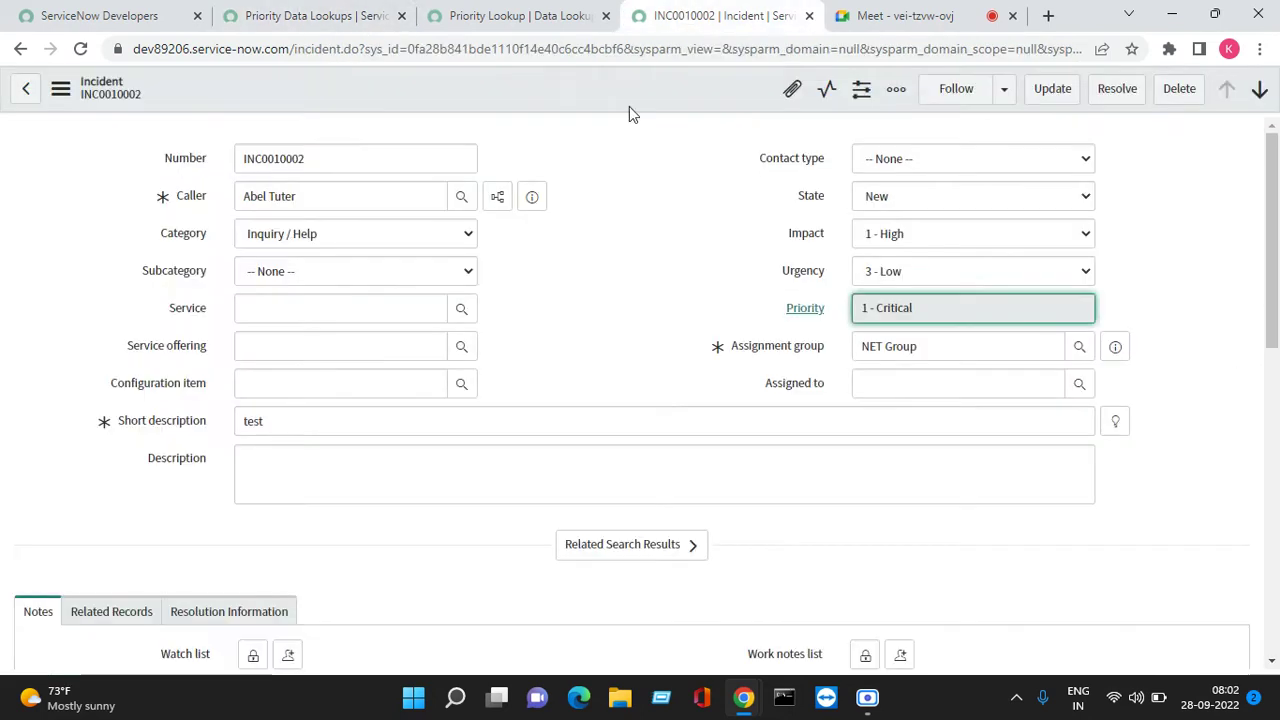
pyautogui.rightClick(611, 78)
pyautogui.click(630, 88)
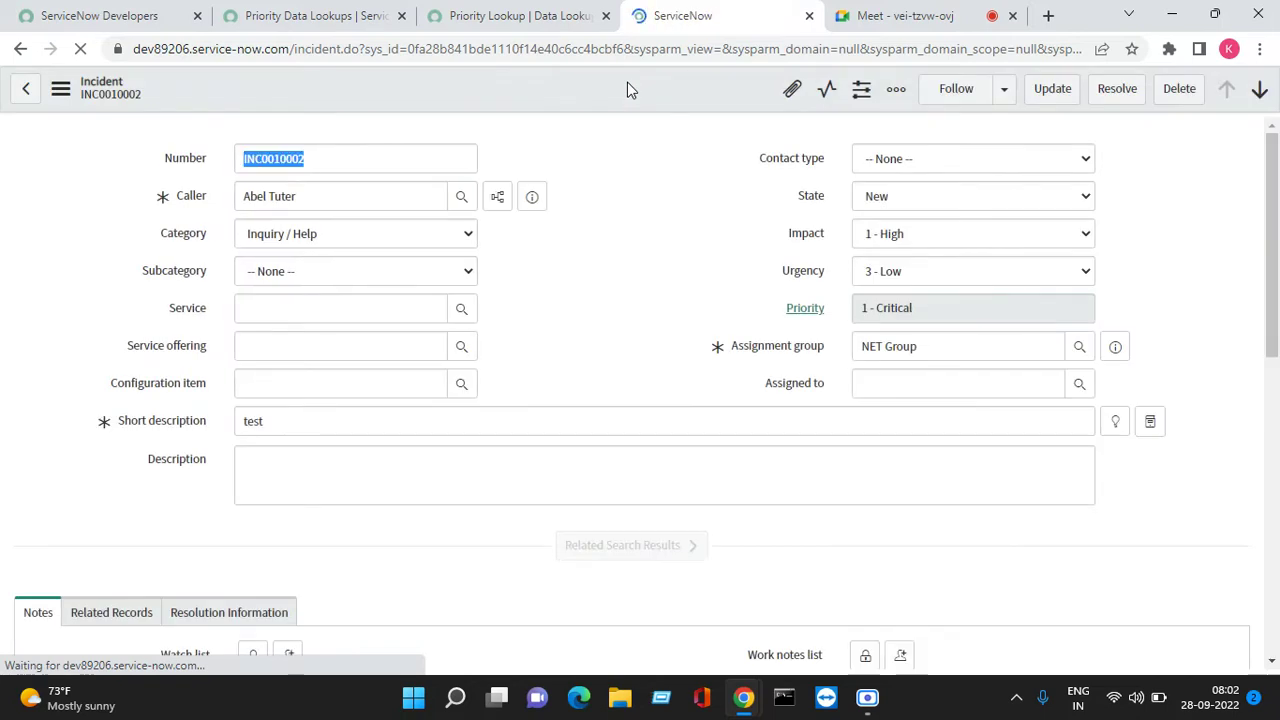
# Set the urgency of incident INC0010002 to 1 - High and save the record.
pyautogui.click(948, 272)
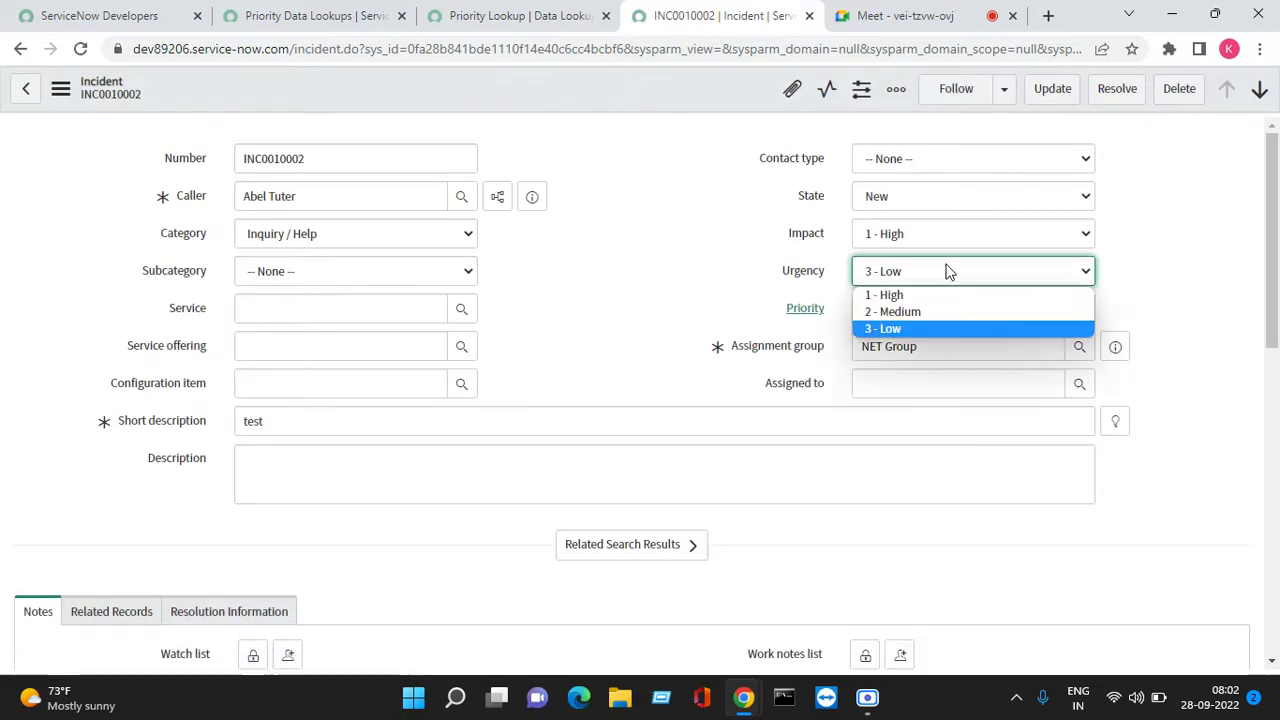
pyautogui.click(895, 293)
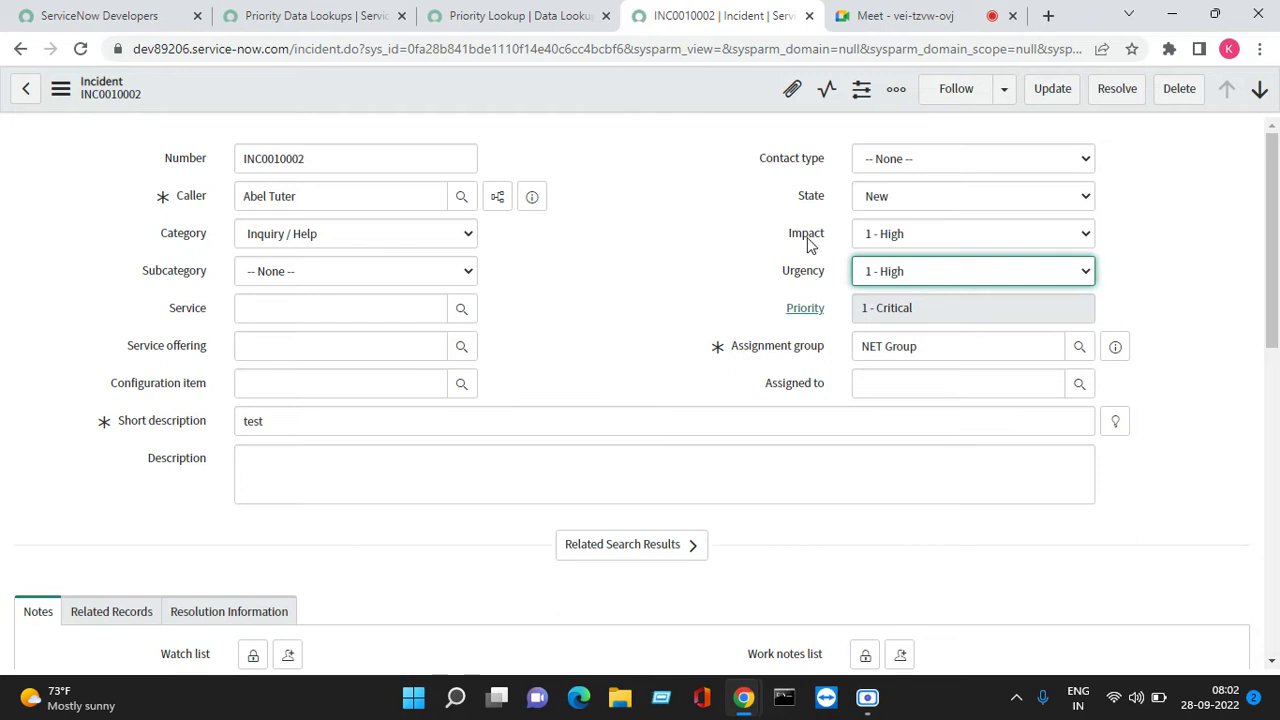
pyautogui.rightClick(616, 86)
pyautogui.click(646, 97)
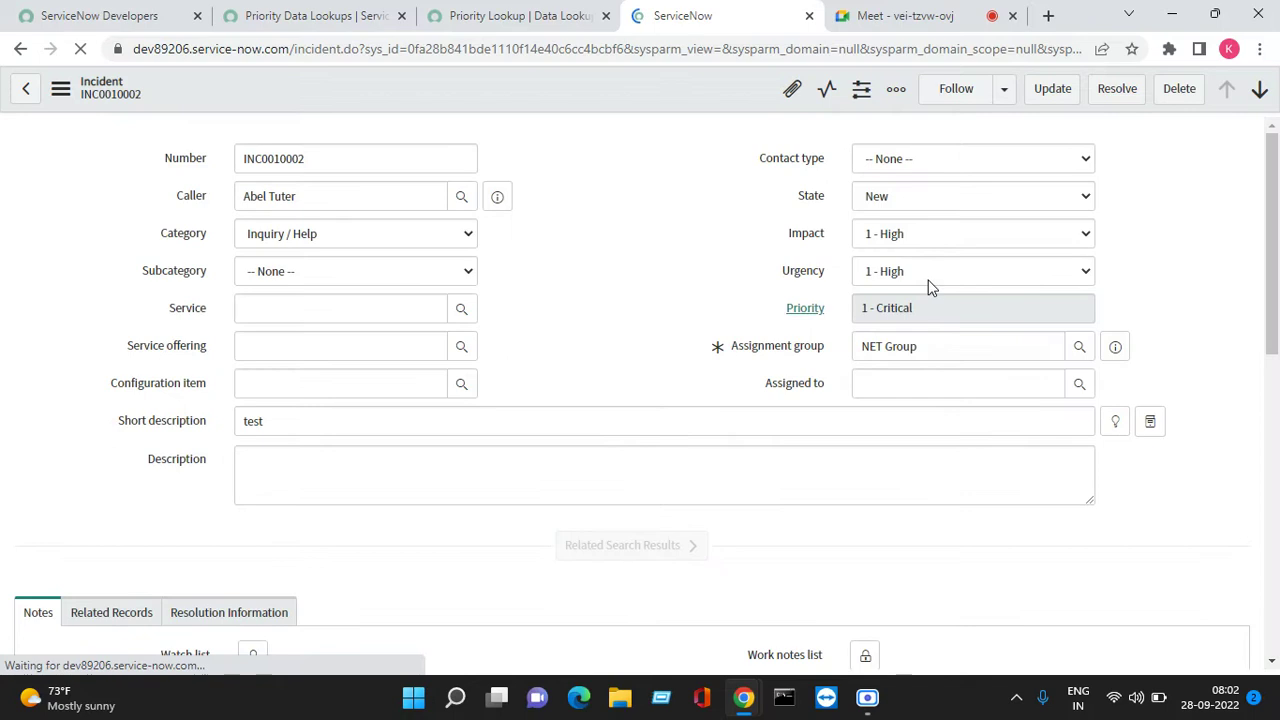
# Change the incident's urgency to 3 - Low and check the priority recalculated by the lookup.
pyautogui.click(928, 282)
pyautogui.click(905, 329)
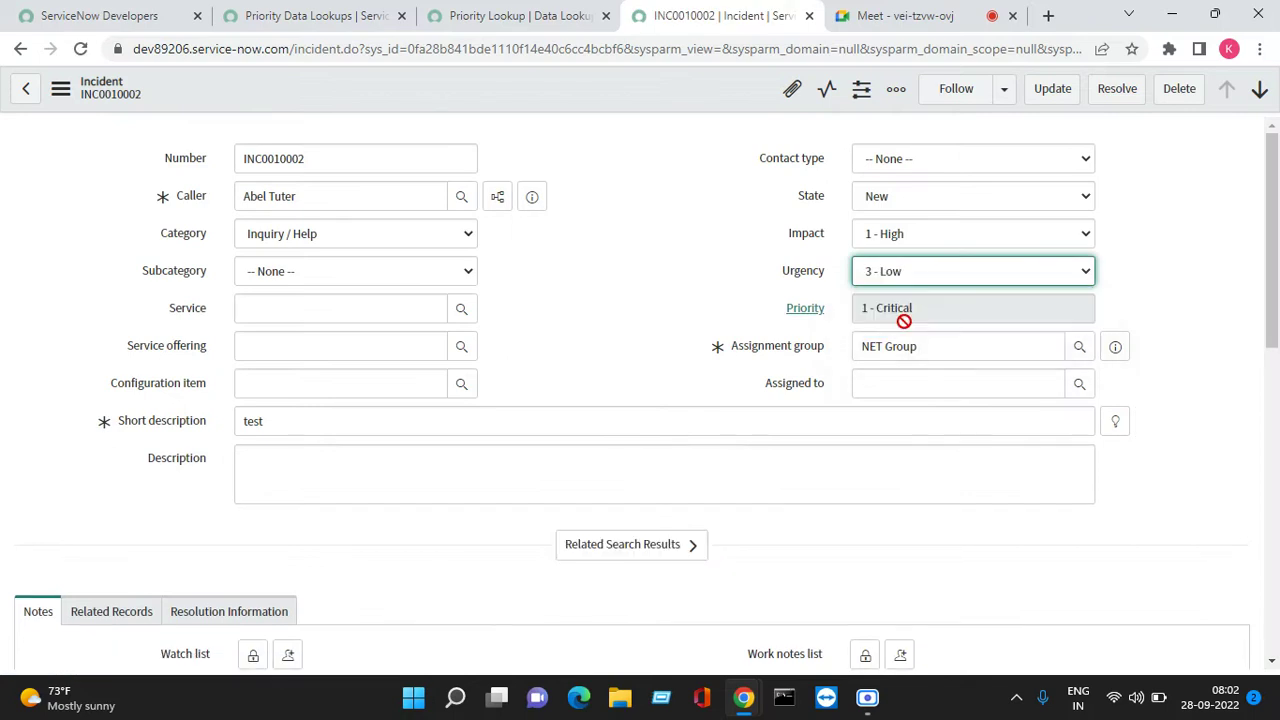
pyautogui.click(946, 311)
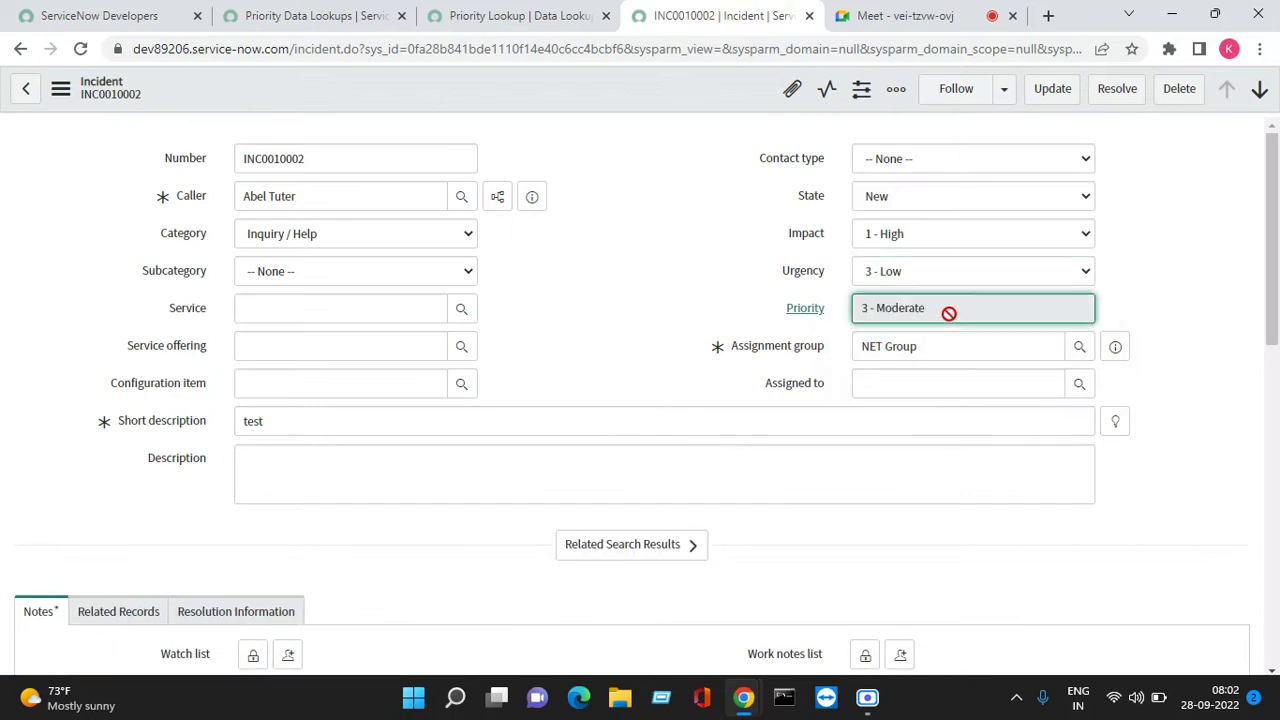
# In the filtered Priority Data Lookups list, set the order of the 3 - Moderate lookup to 300.
pyautogui.click(315, 15)
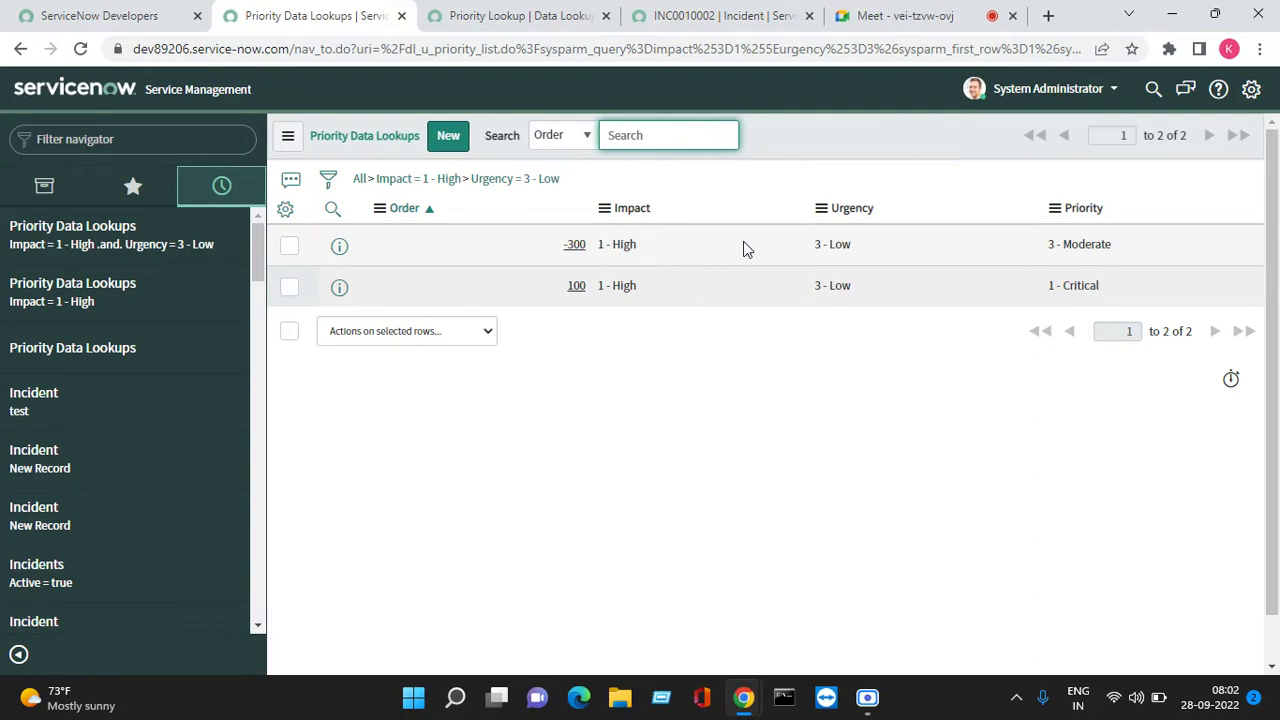
pyautogui.doubleClick(547, 246)
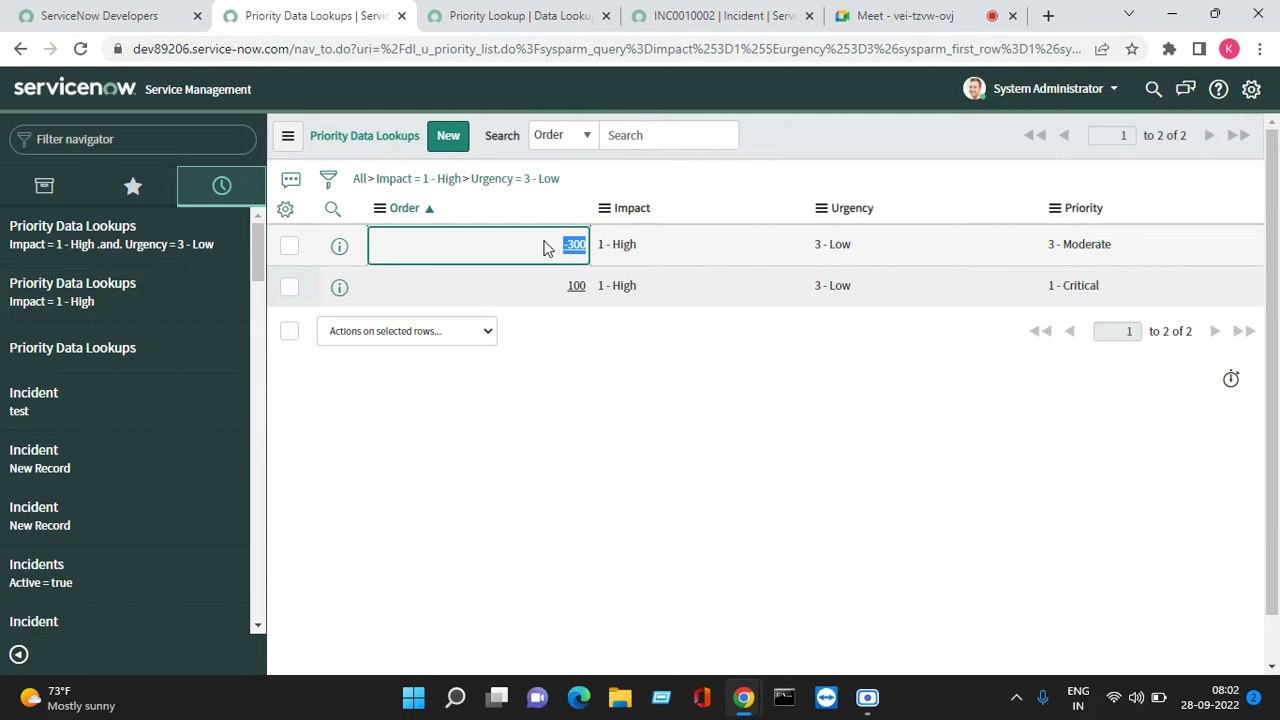
pyautogui.doubleClick(546, 247)
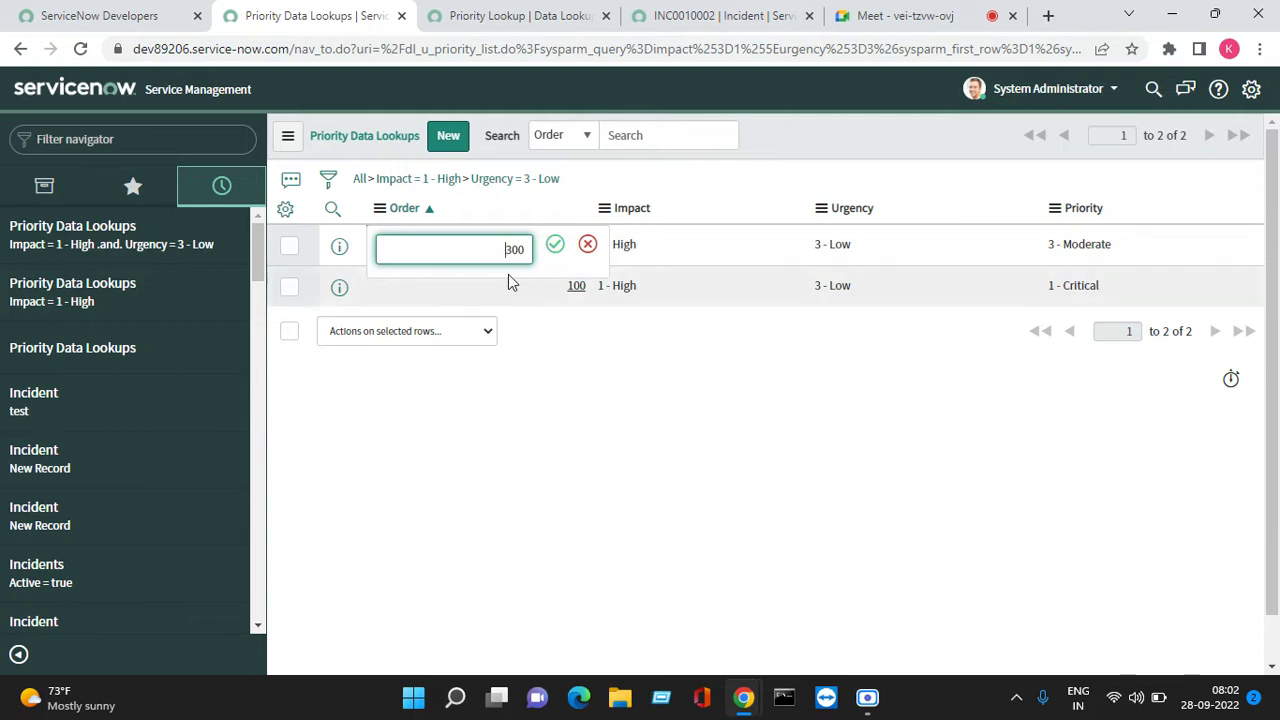
pyautogui.click(554, 245)
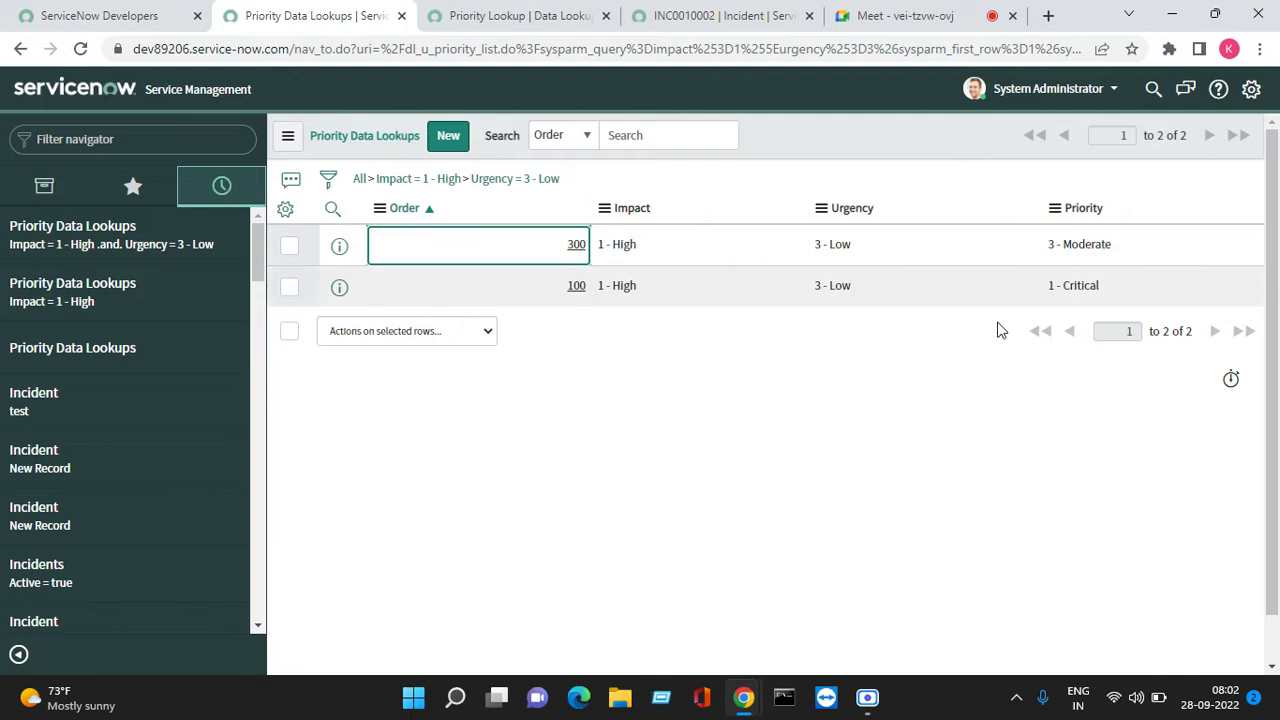
# Remove the urgency and impact filters from the lookup list and set the urgency of the order 100 lookup to 1 - High.
pyautogui.click(410, 182)
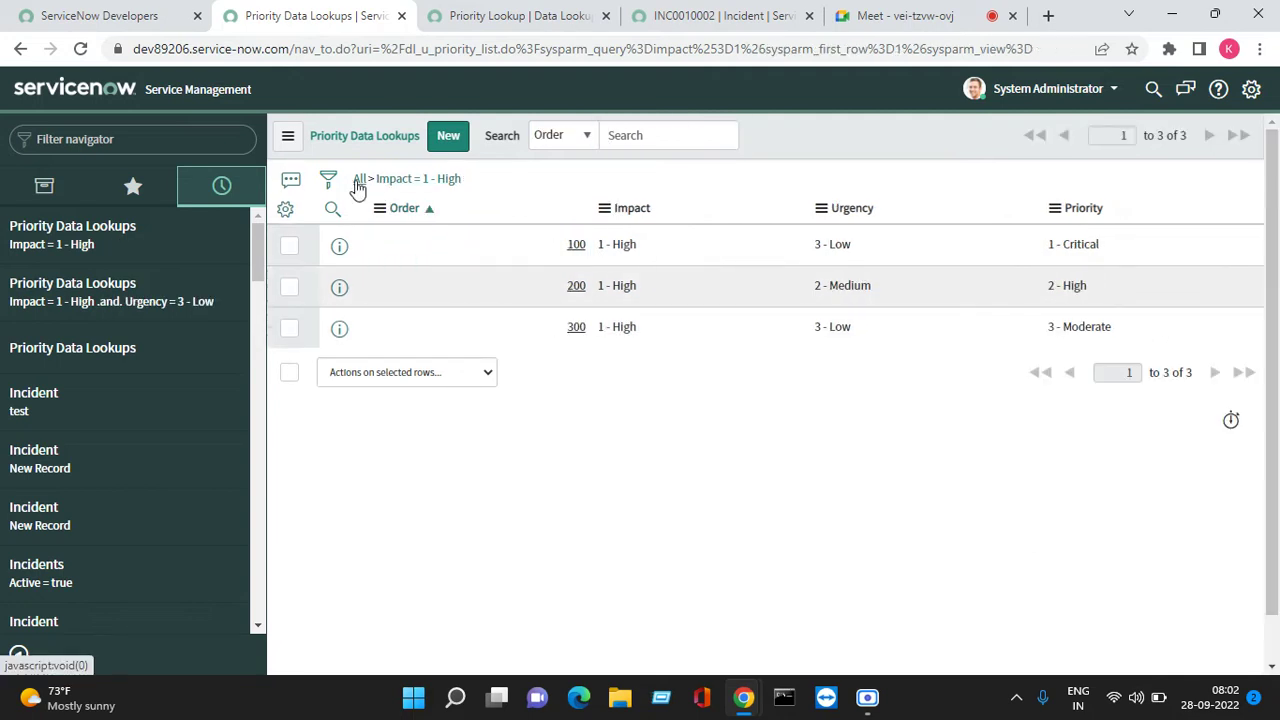
pyautogui.click(358, 182)
pyautogui.click(855, 250)
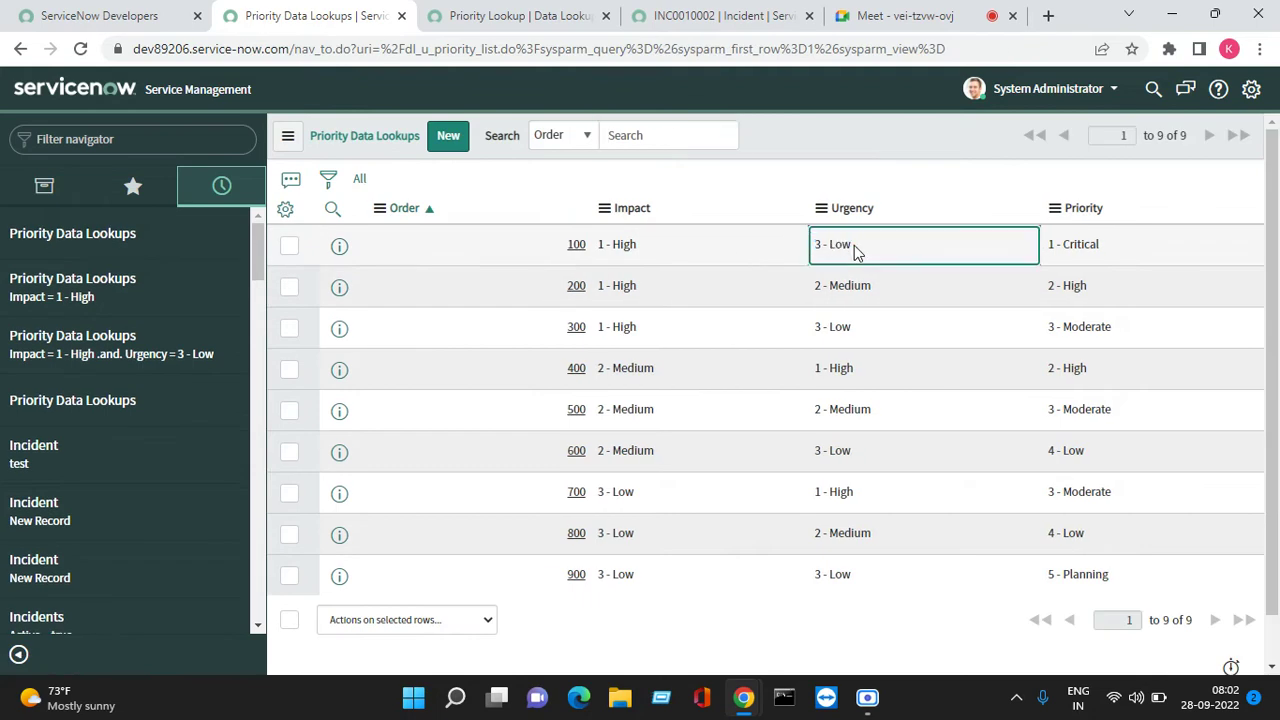
pyautogui.tripleClick(855, 250)
pyautogui.click(855, 250)
pyautogui.doubleClick(857, 251)
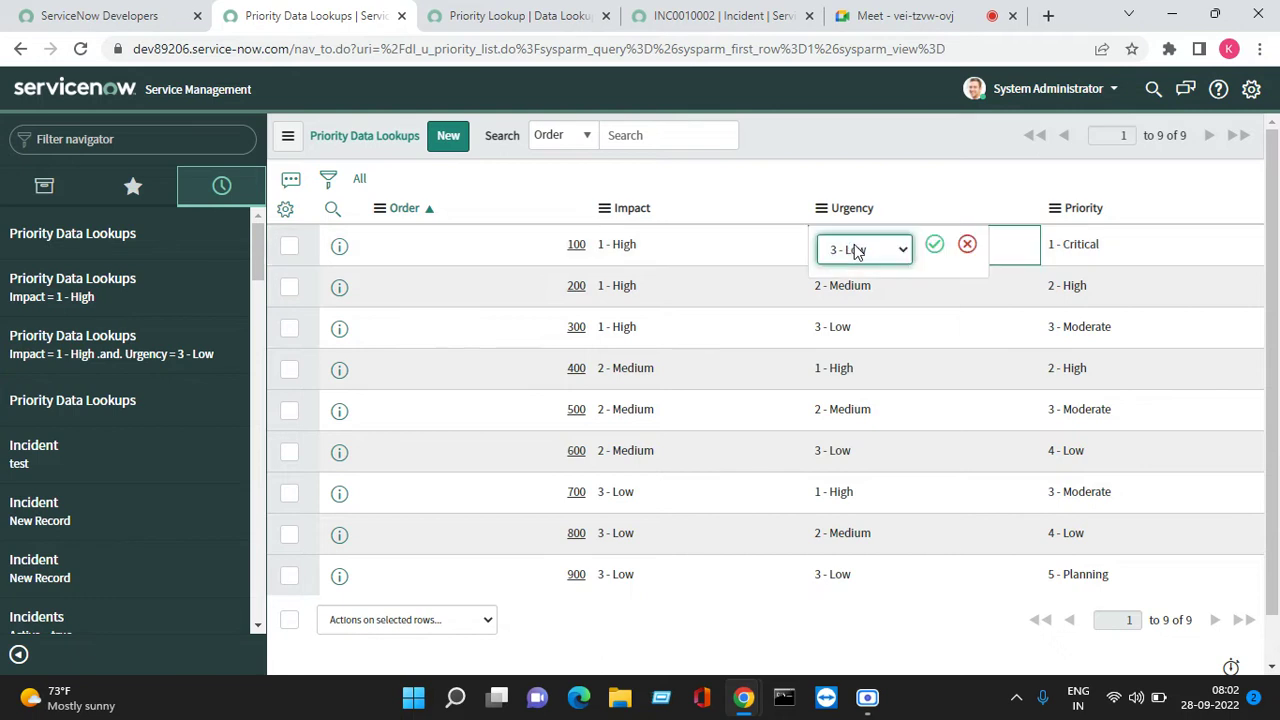
pyautogui.click(857, 251)
pyautogui.click(851, 290)
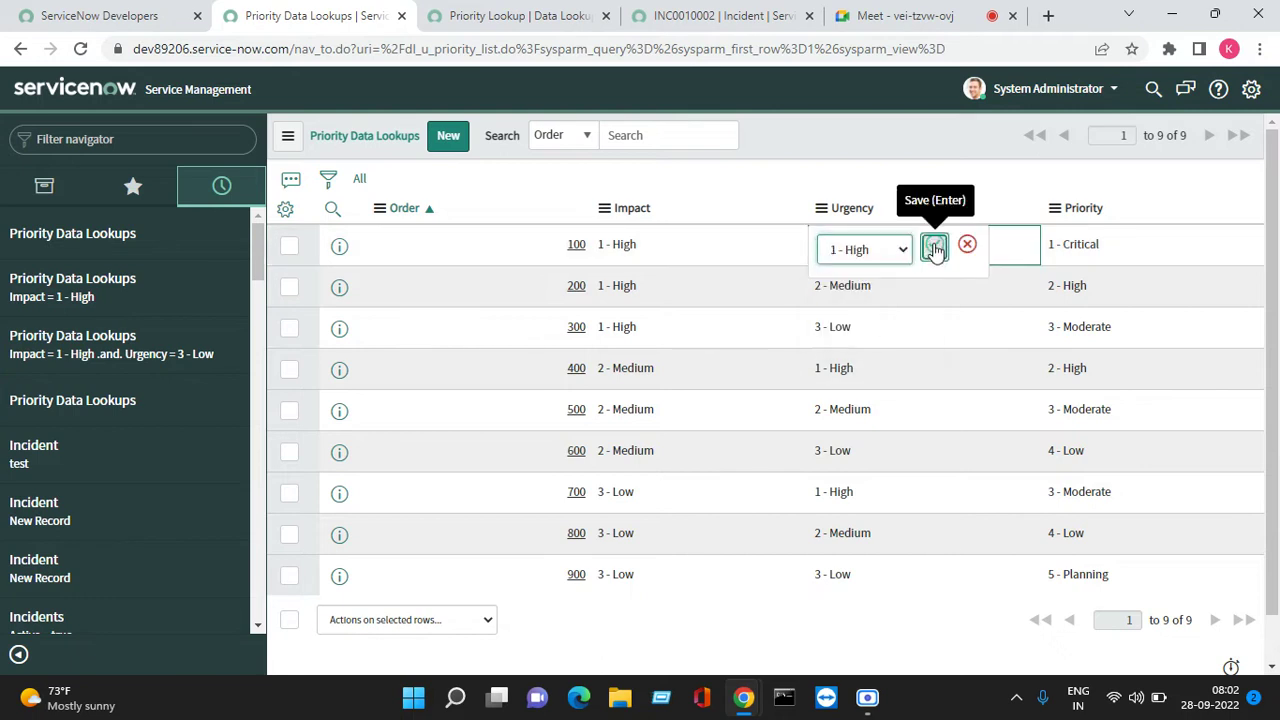
pyautogui.click(934, 245)
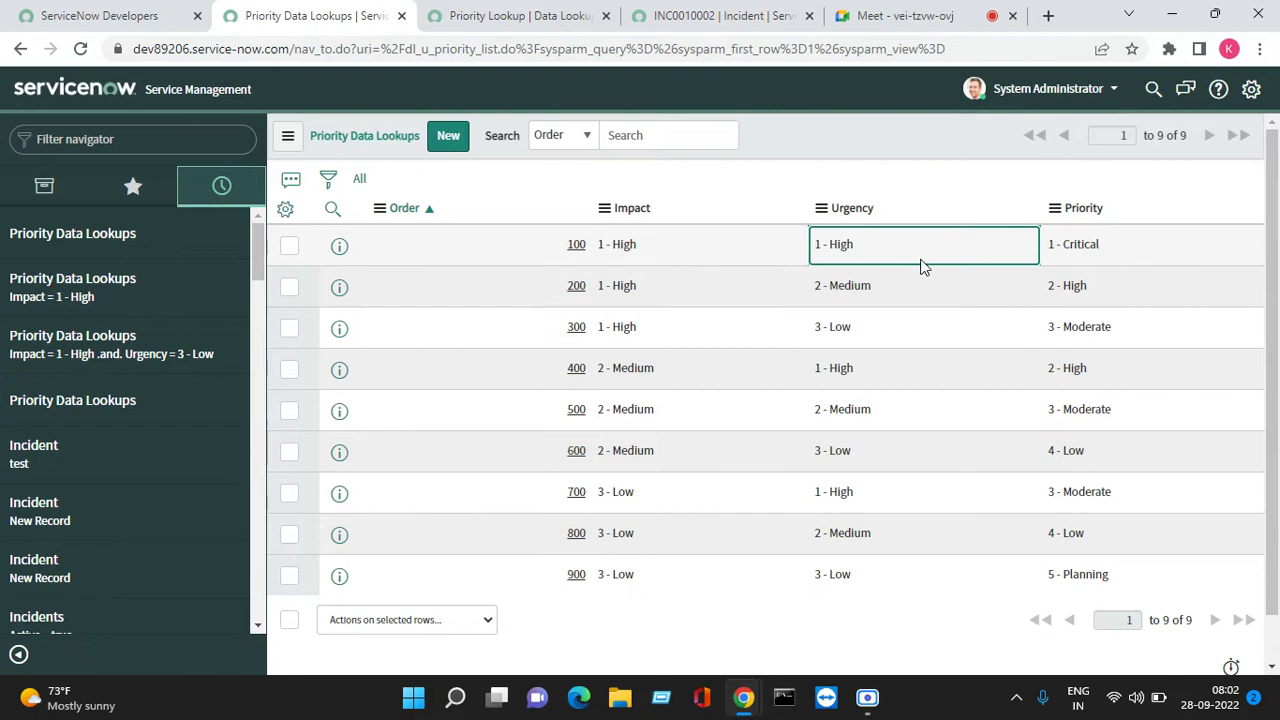
# Set the priority of the order 100 lookup to 5 - Planning.
pyautogui.click(1126, 254)
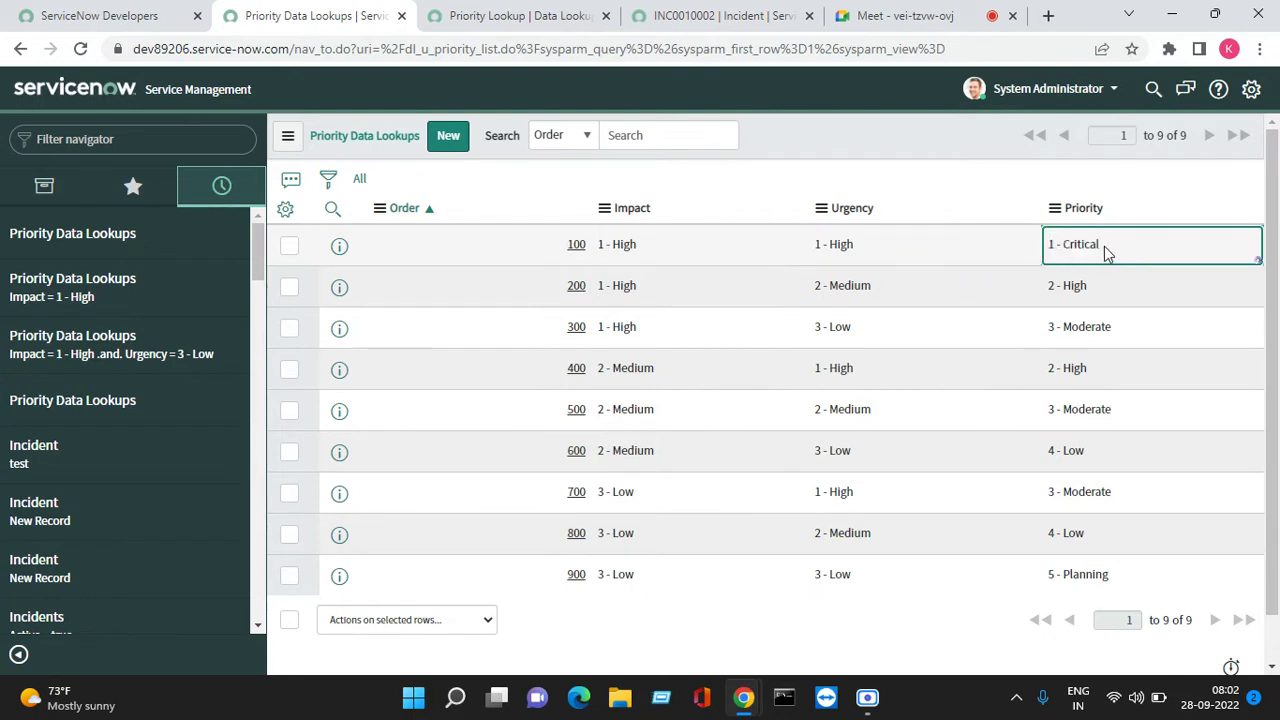
pyautogui.doubleClick(1104, 246)
pyautogui.click(1120, 249)
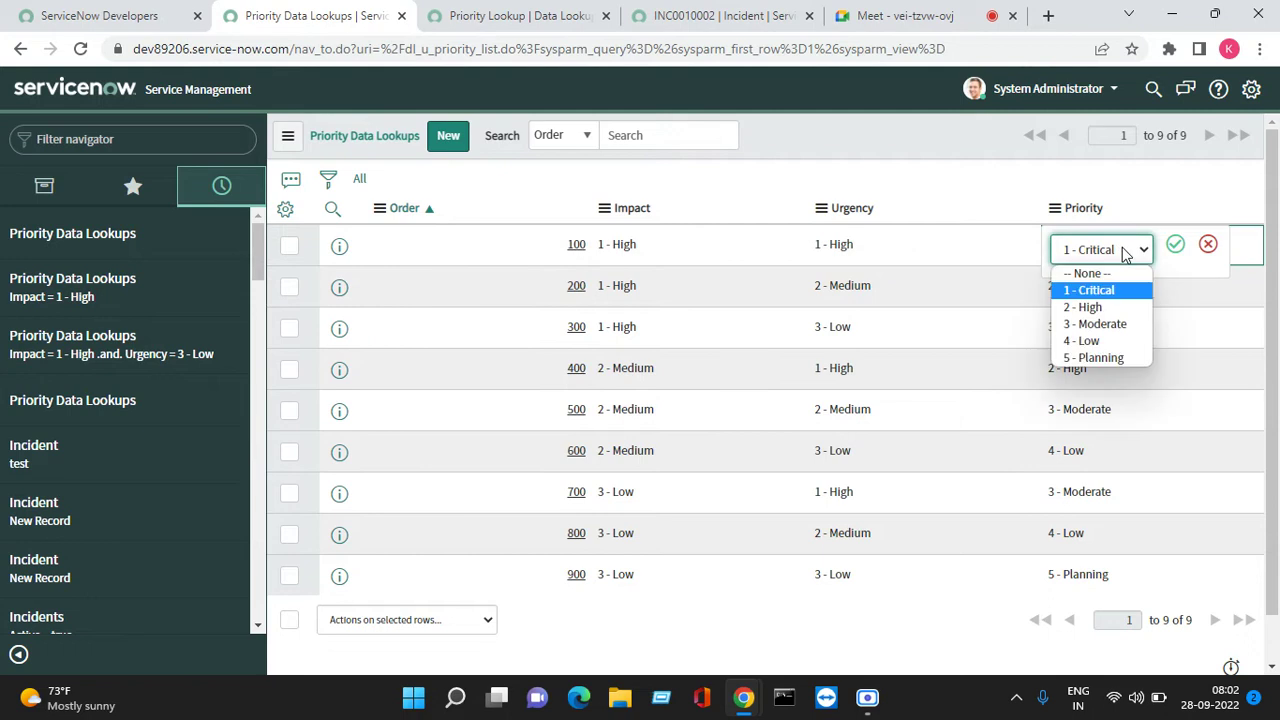
pyautogui.click(1093, 357)
pyautogui.click(1175, 244)
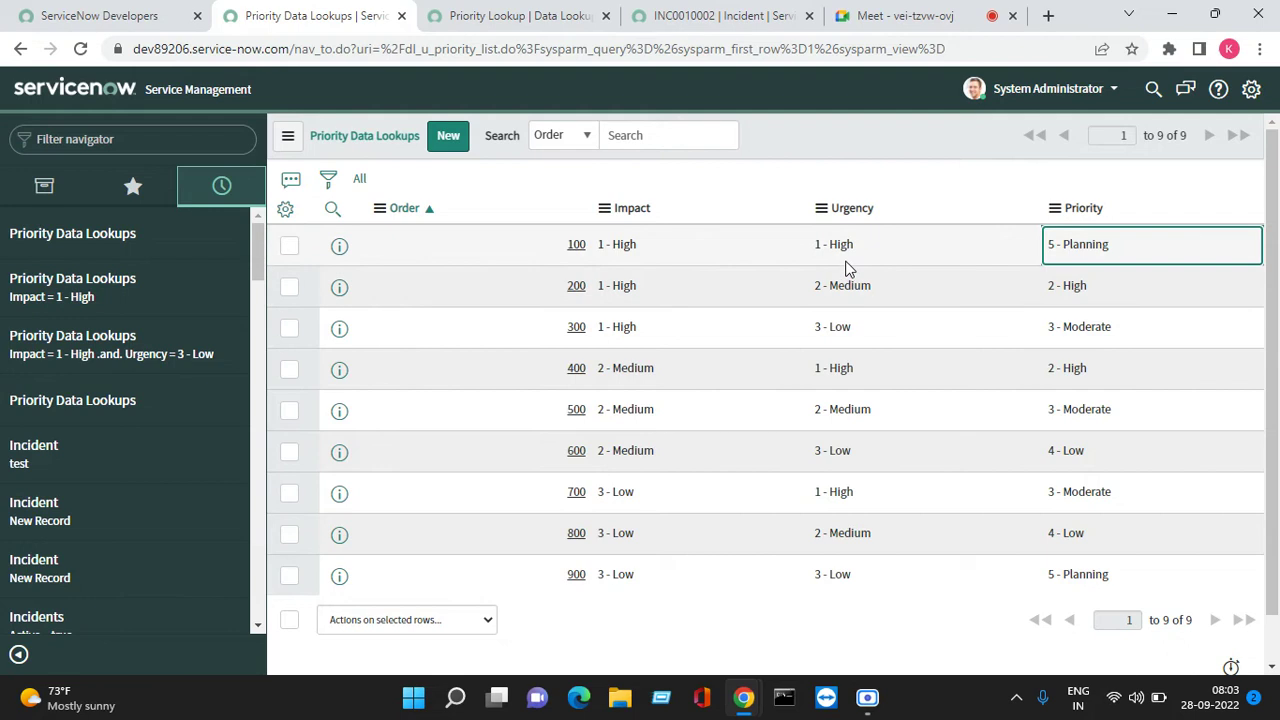
# Reload the test incident without saving, switch its impact to 2 - Medium and back to 1 - High, and check the recalculated priority.
pyautogui.click(677, 15)
pyautogui.click(81, 49)
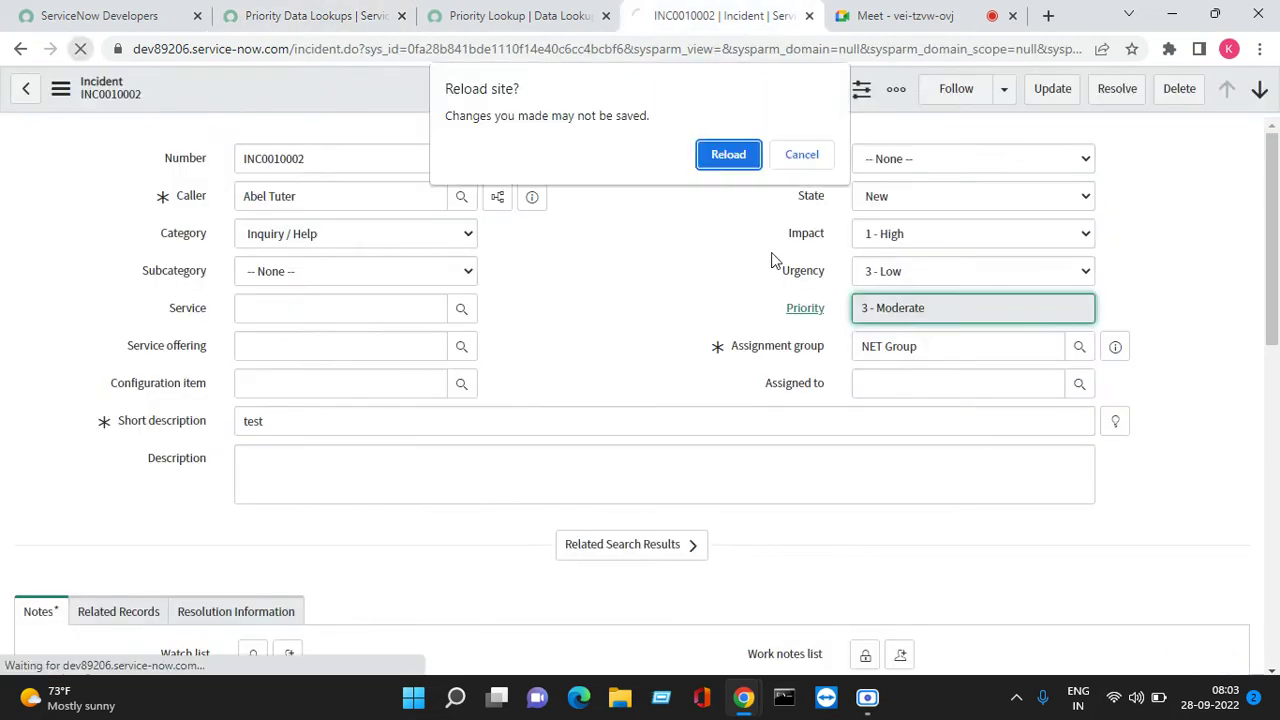
pyautogui.click(727, 152)
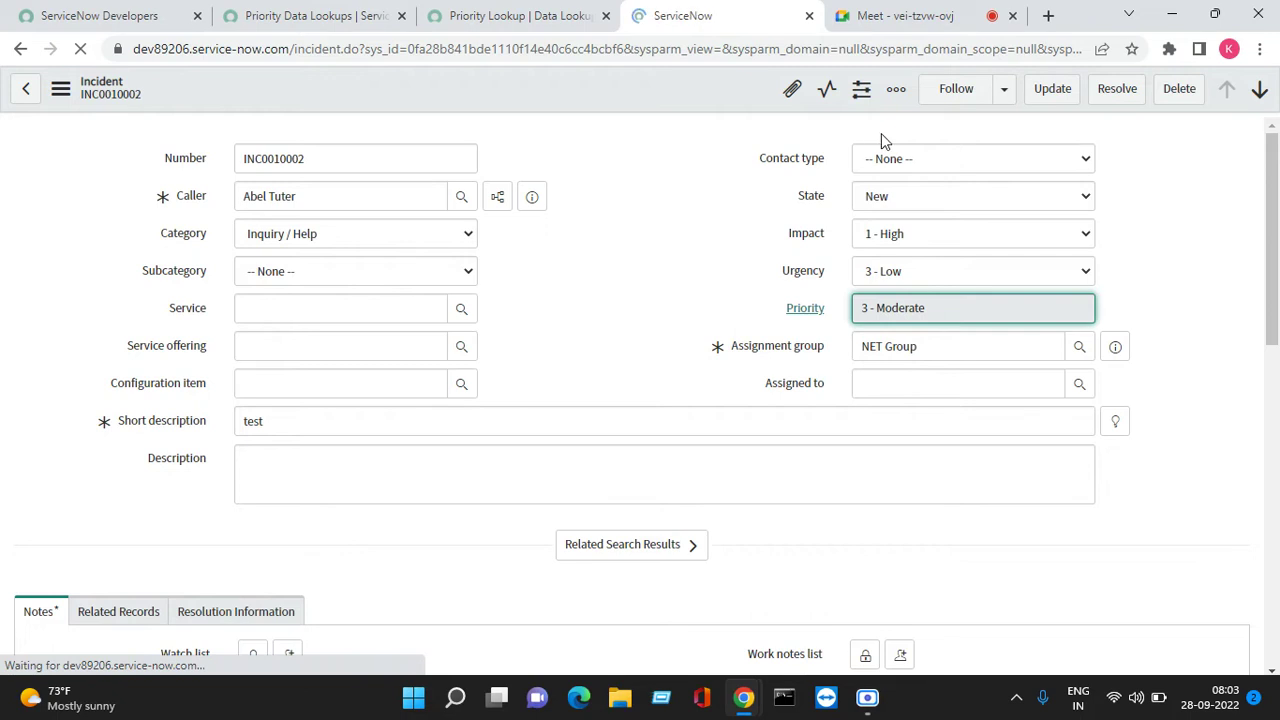
pyautogui.click(890, 234)
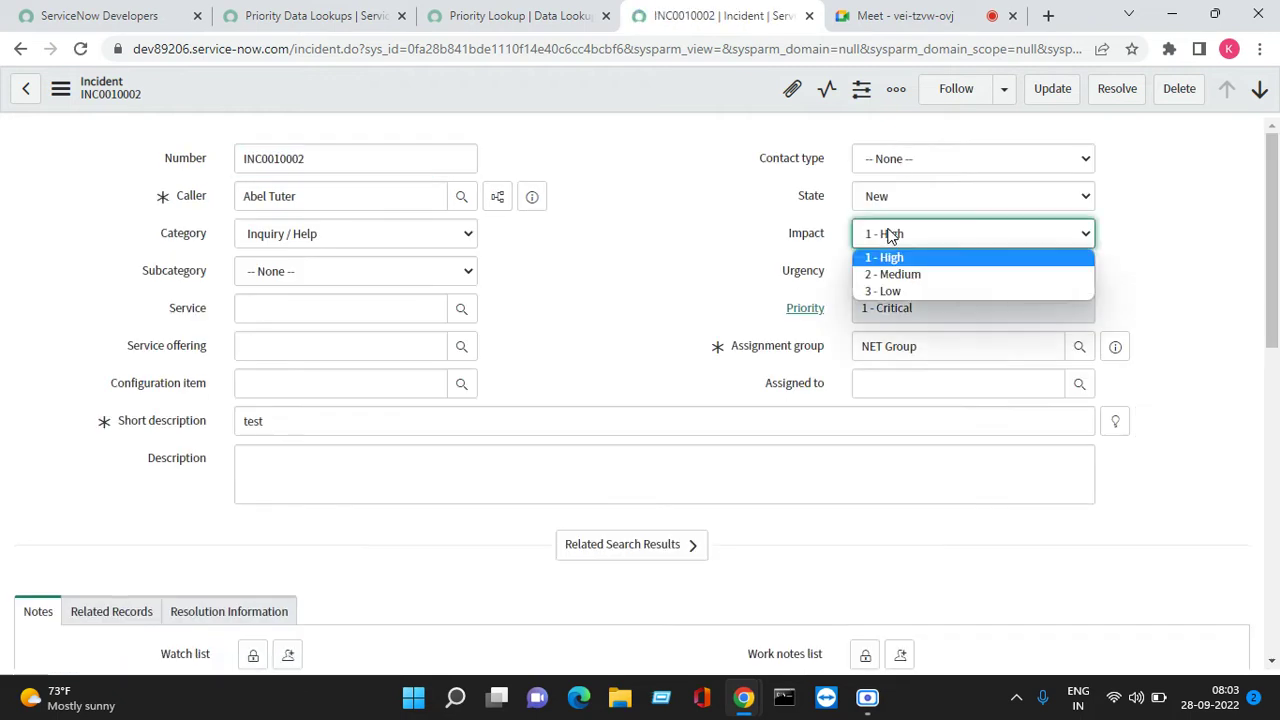
pyautogui.click(902, 274)
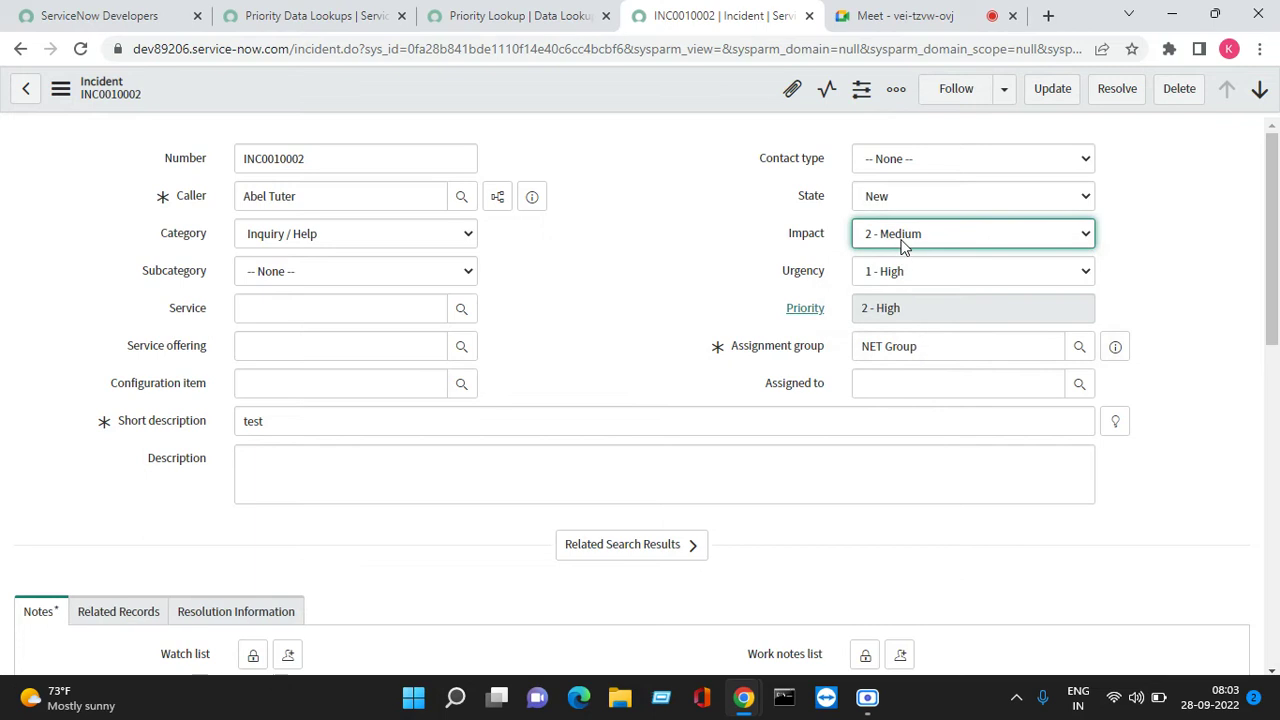
pyautogui.click(906, 240)
pyautogui.click(900, 254)
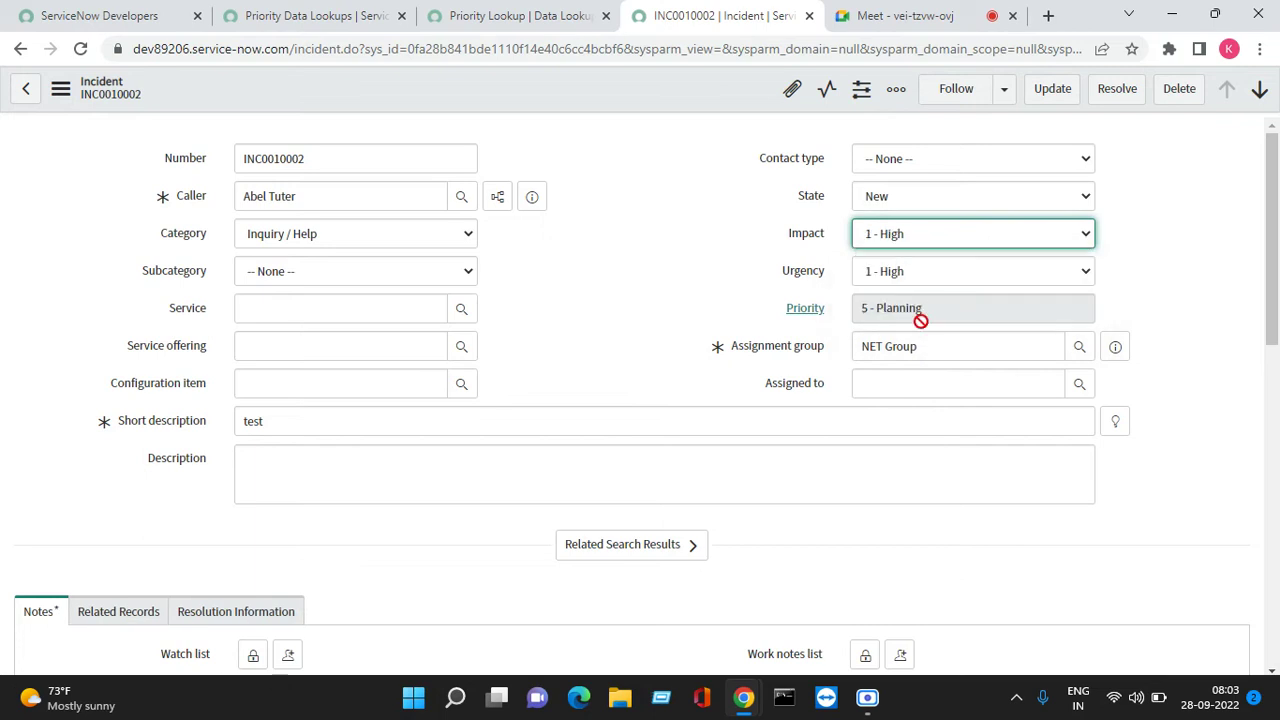
pyautogui.click(877, 311)
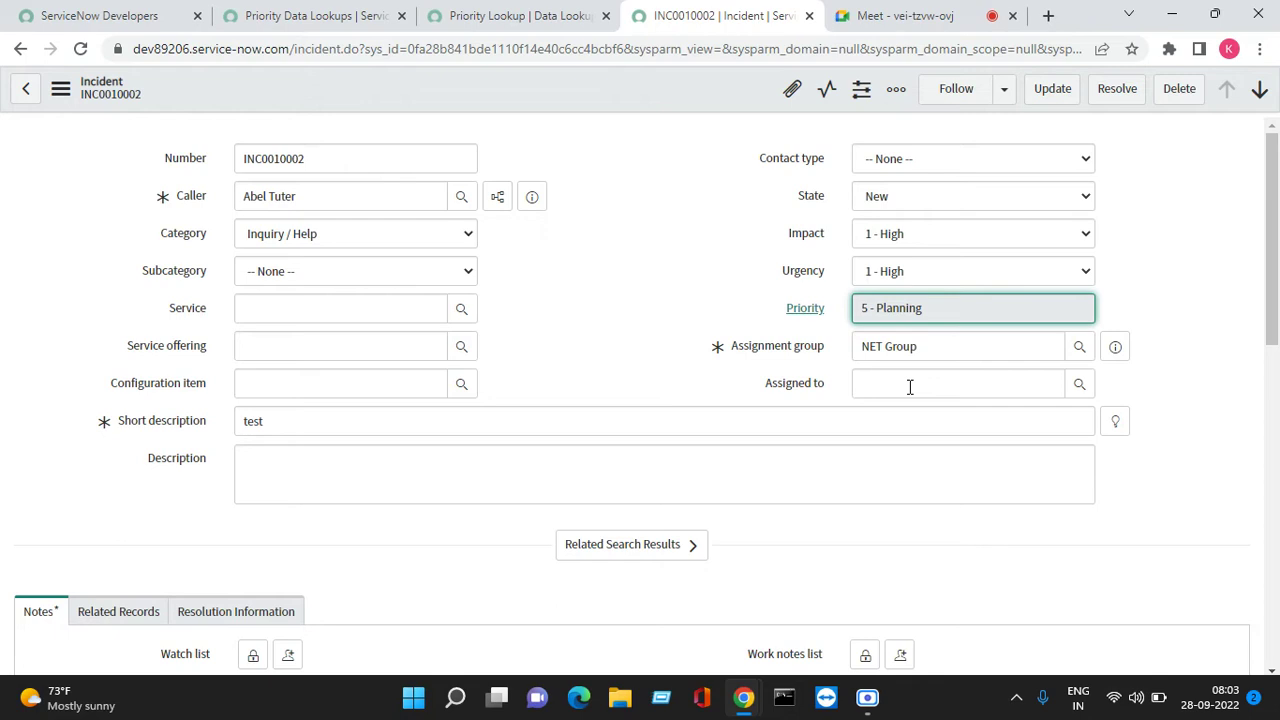
# In the Priority Data Lookups list, set the priority of the order 100 lookup to 1 - Critical and refresh the list.
pyautogui.click(265, 19)
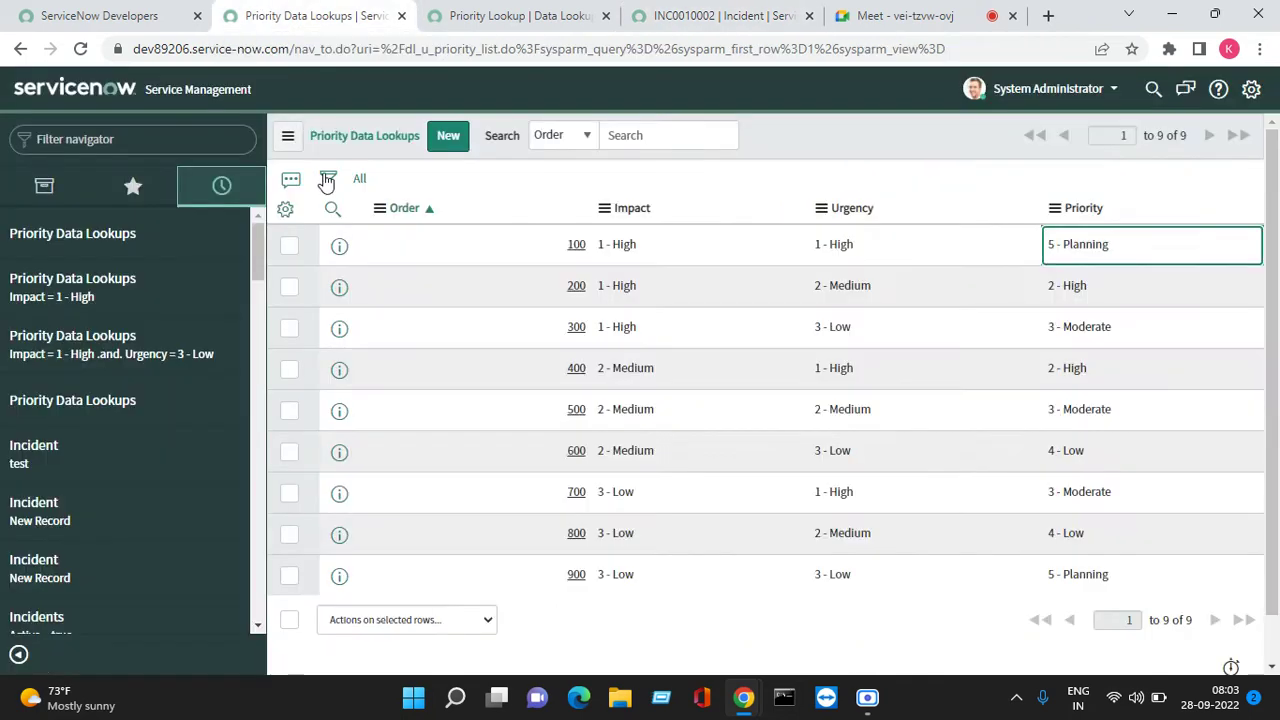
pyautogui.doubleClick(1110, 257)
pyautogui.click(1110, 252)
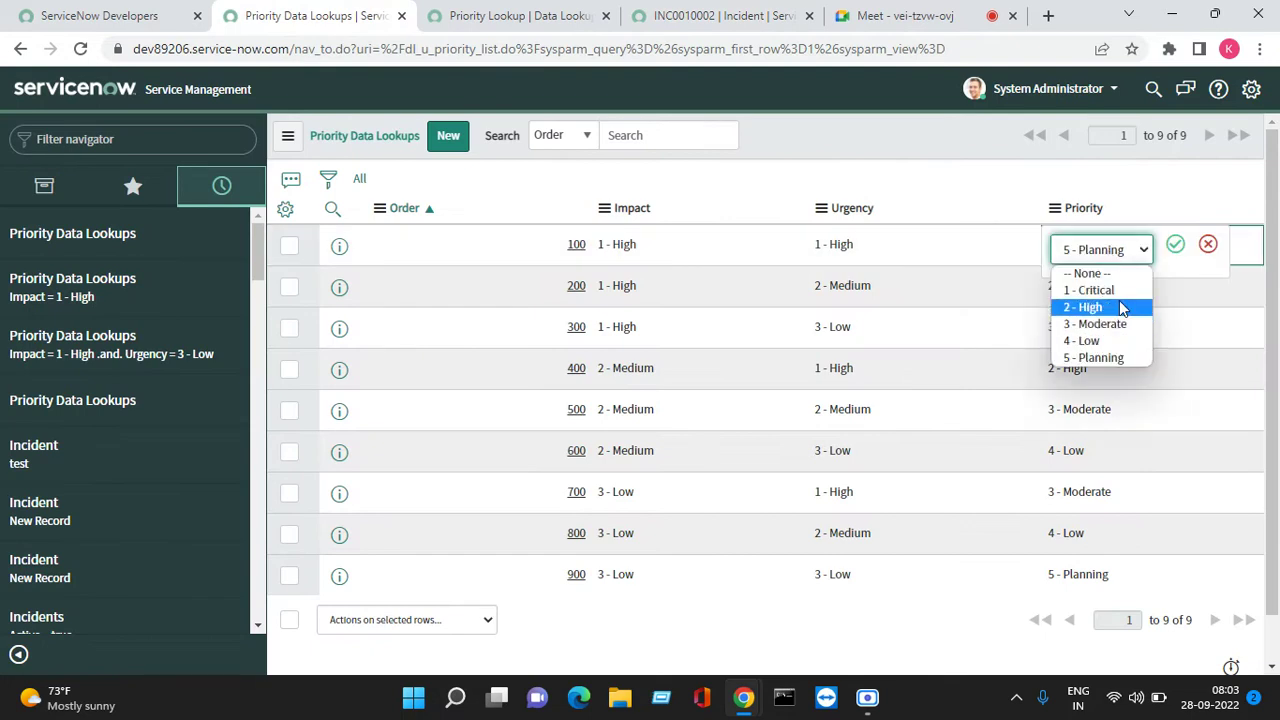
pyautogui.click(1120, 291)
pyautogui.click(1175, 245)
pyautogui.rightClick(797, 134)
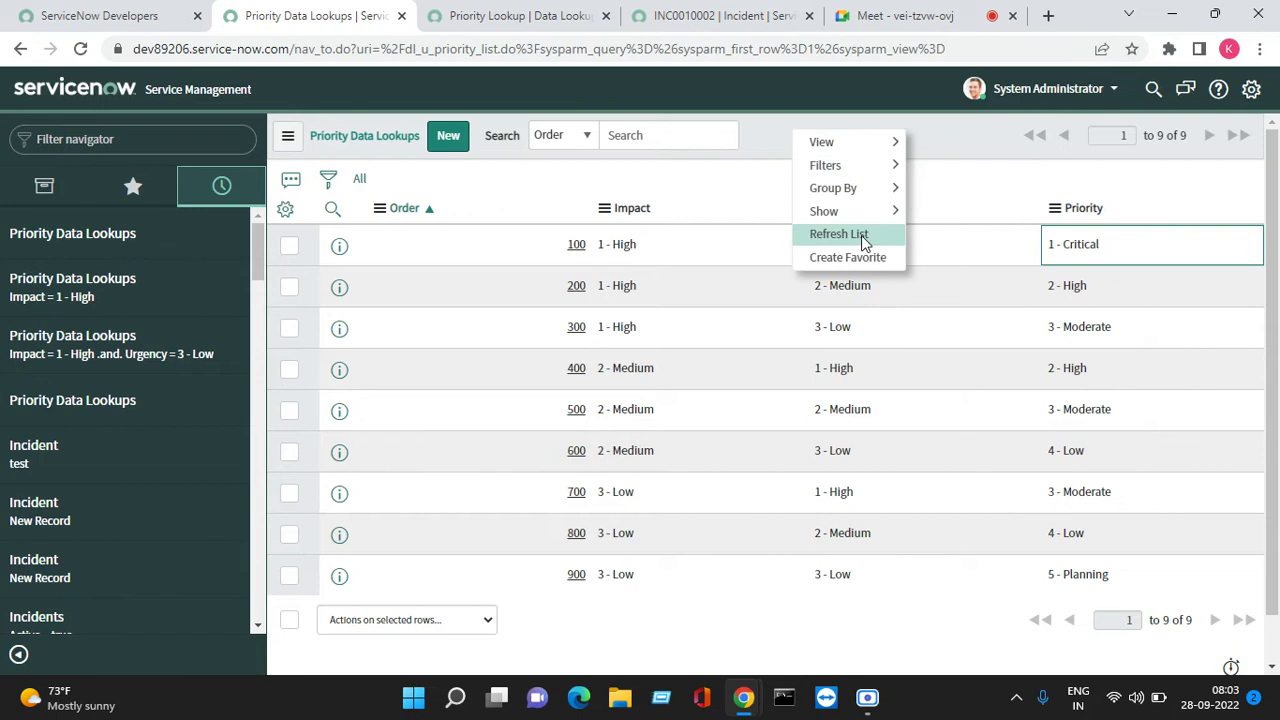
pyautogui.click(861, 237)
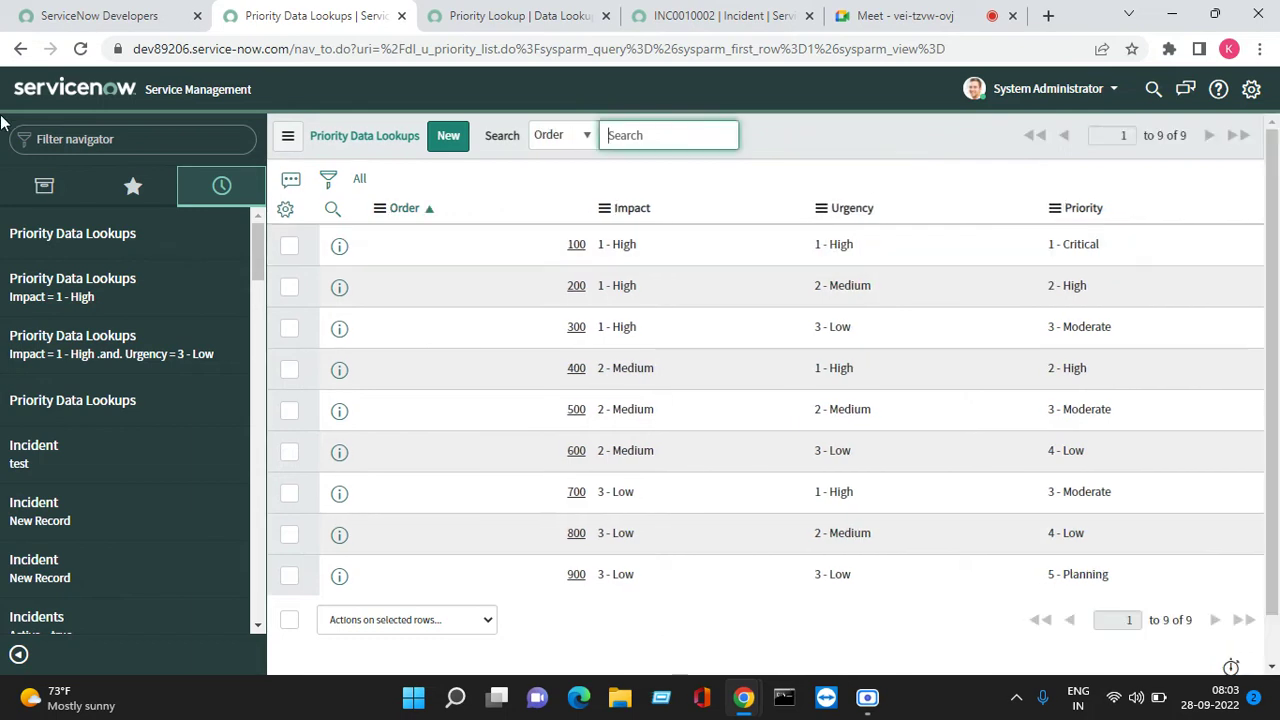
# Set the test incident's category to Software and clear its assignment group.
pyautogui.click(132, 190)
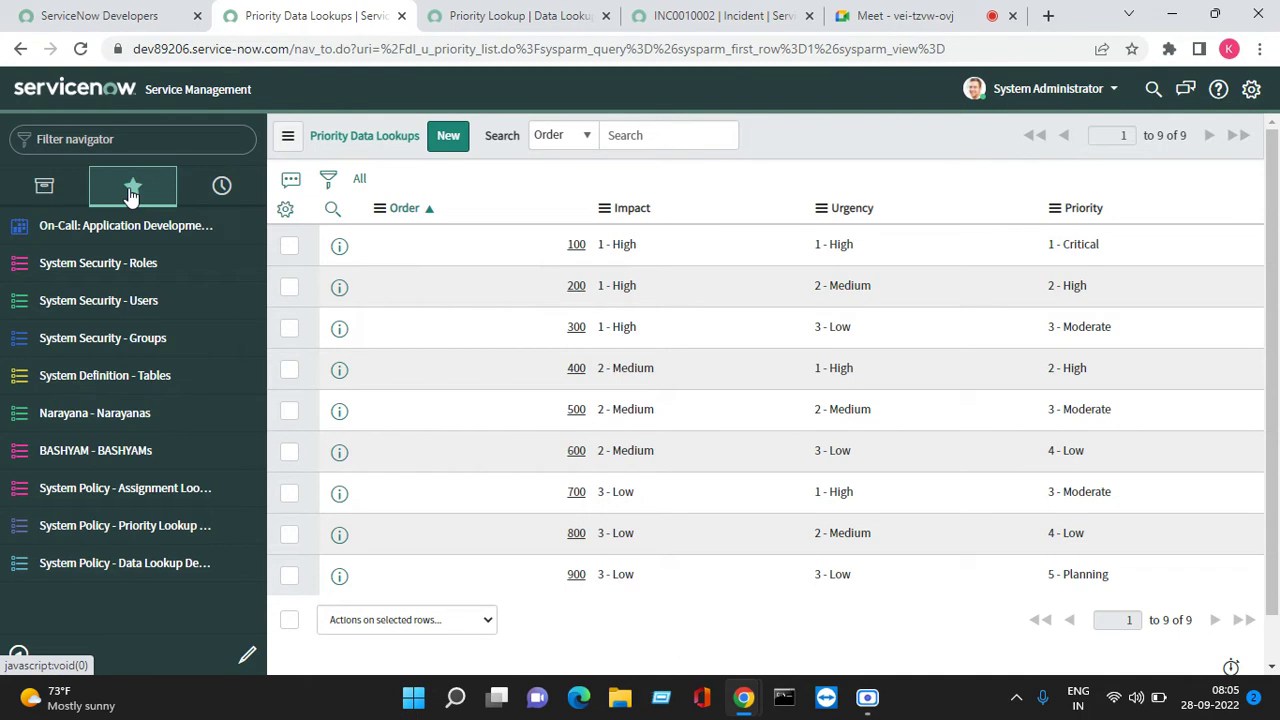
pyautogui.click(691, 15)
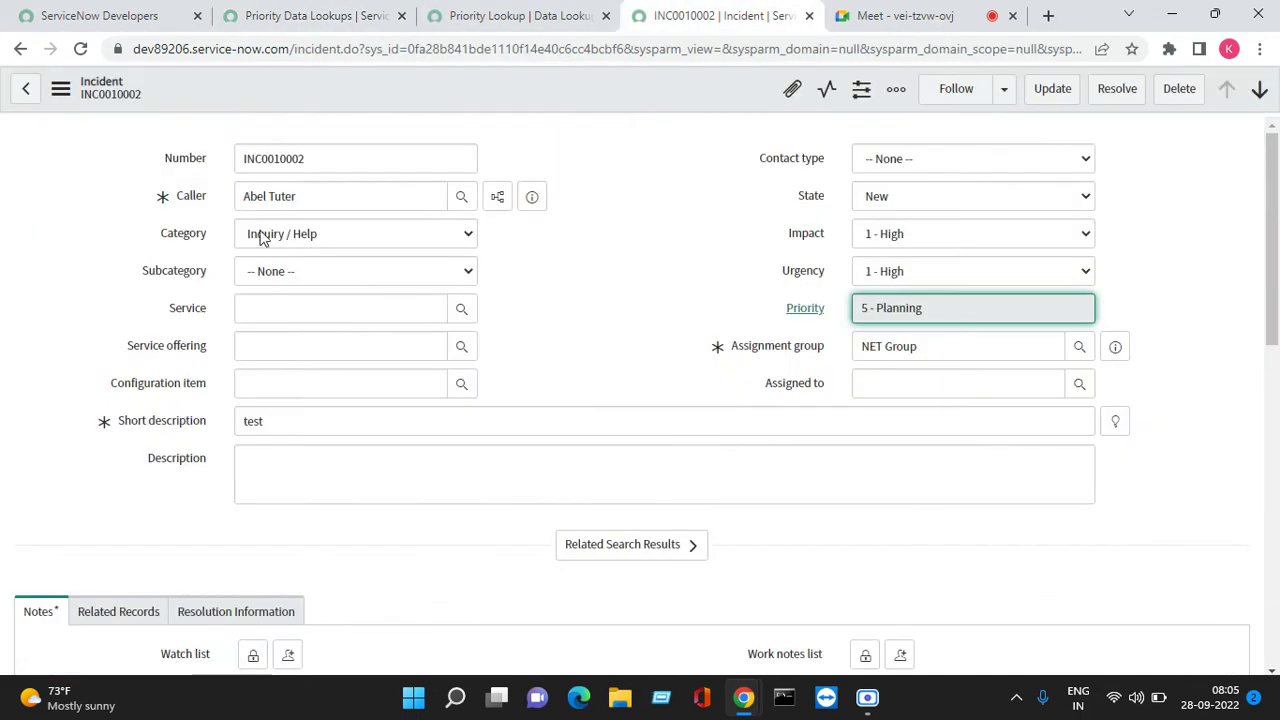
pyautogui.click(405, 240)
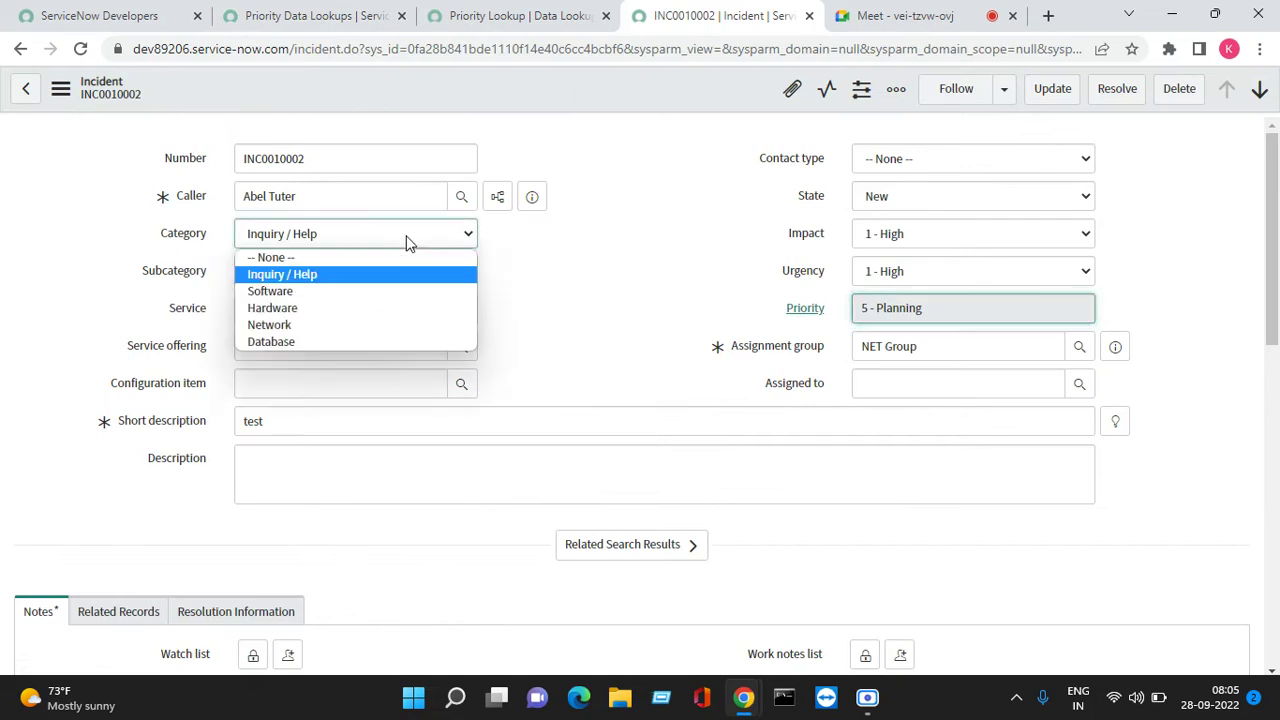
pyautogui.click(309, 291)
pyautogui.doubleClick(962, 341)
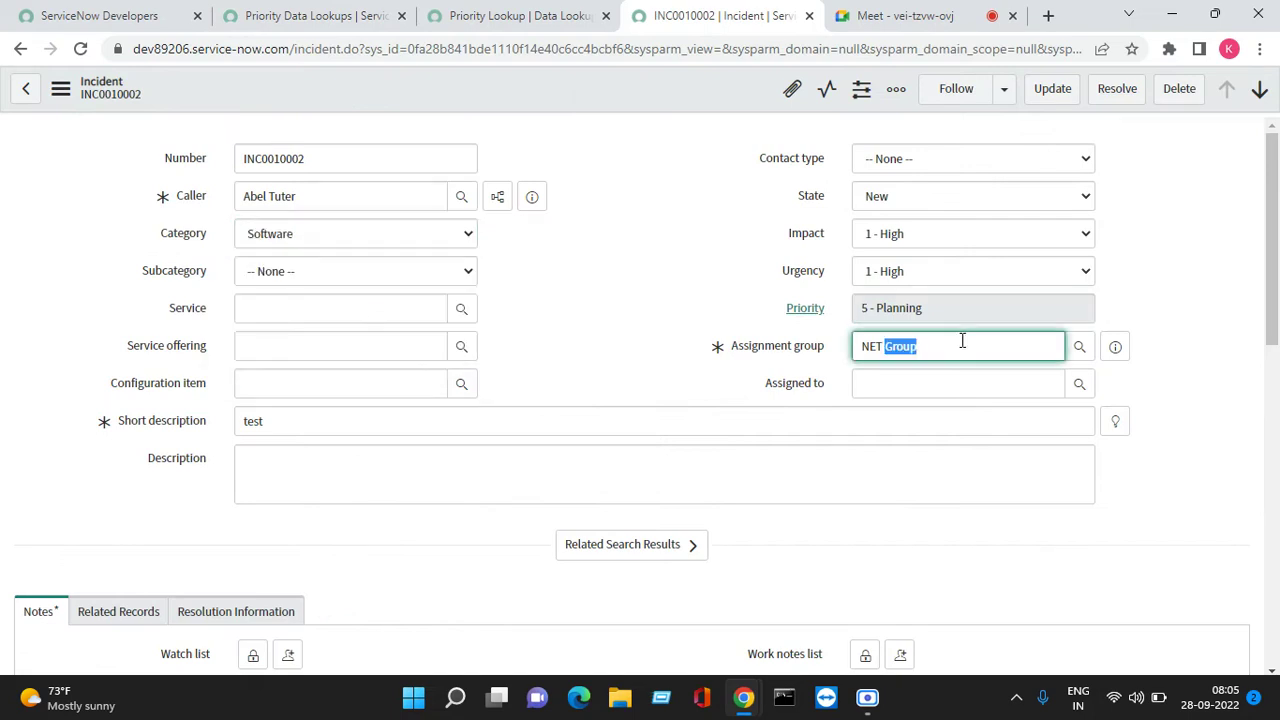
pyautogui.tripleClick(962, 341)
pyautogui.press('BackSpace')
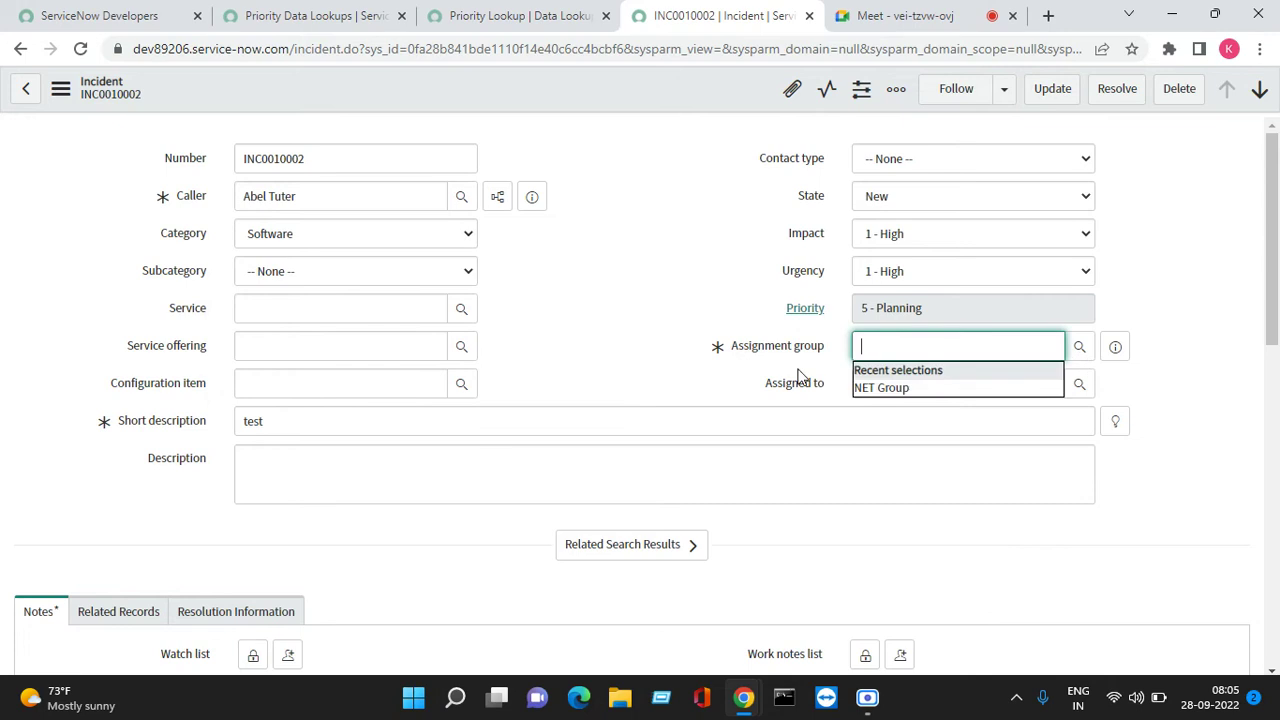
# Open the dictionary entry of the Assignment group field, discarding the incident's unsaved changes, and go to its dictionary overrides.
pyautogui.rightClick(758, 354)
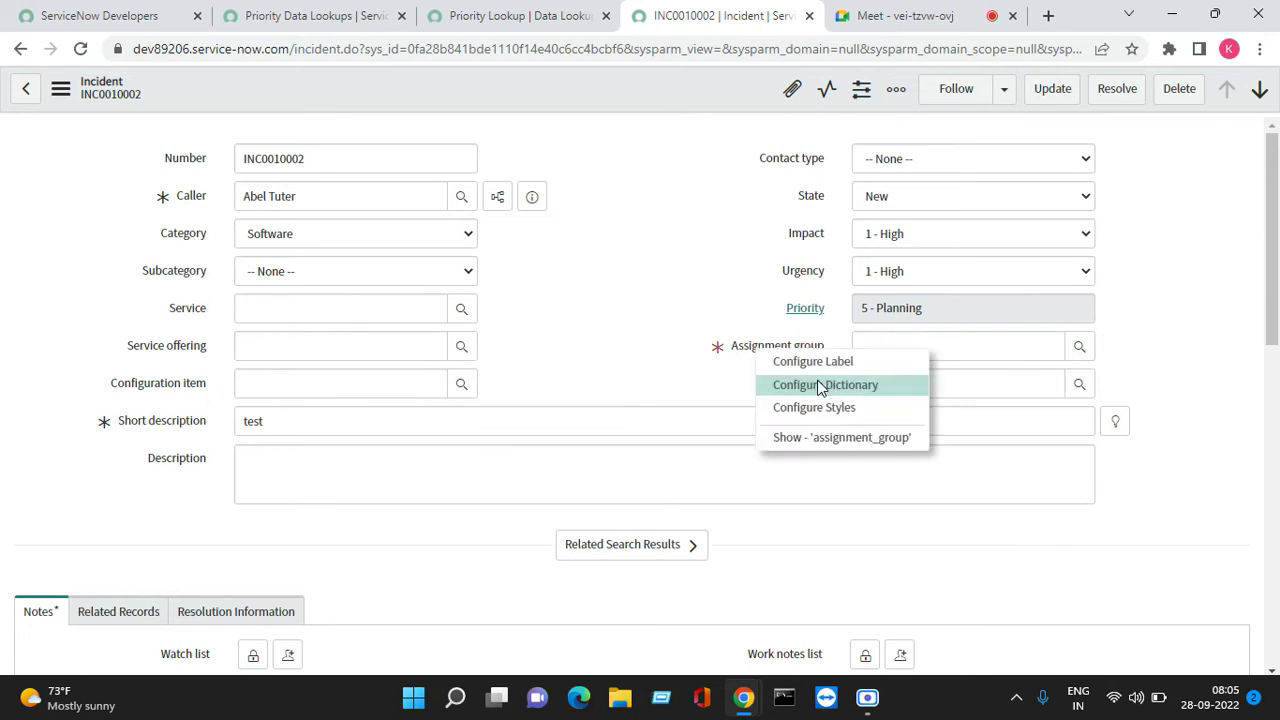
pyautogui.click(818, 385)
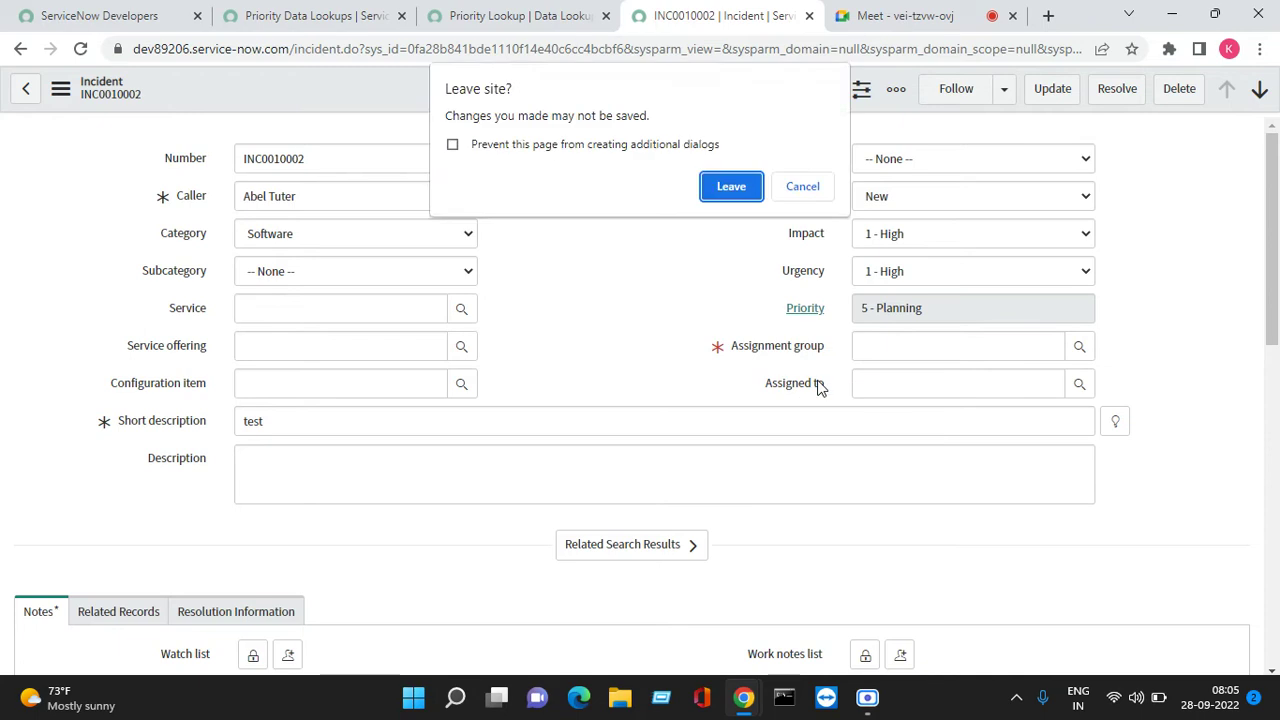
pyautogui.click(731, 188)
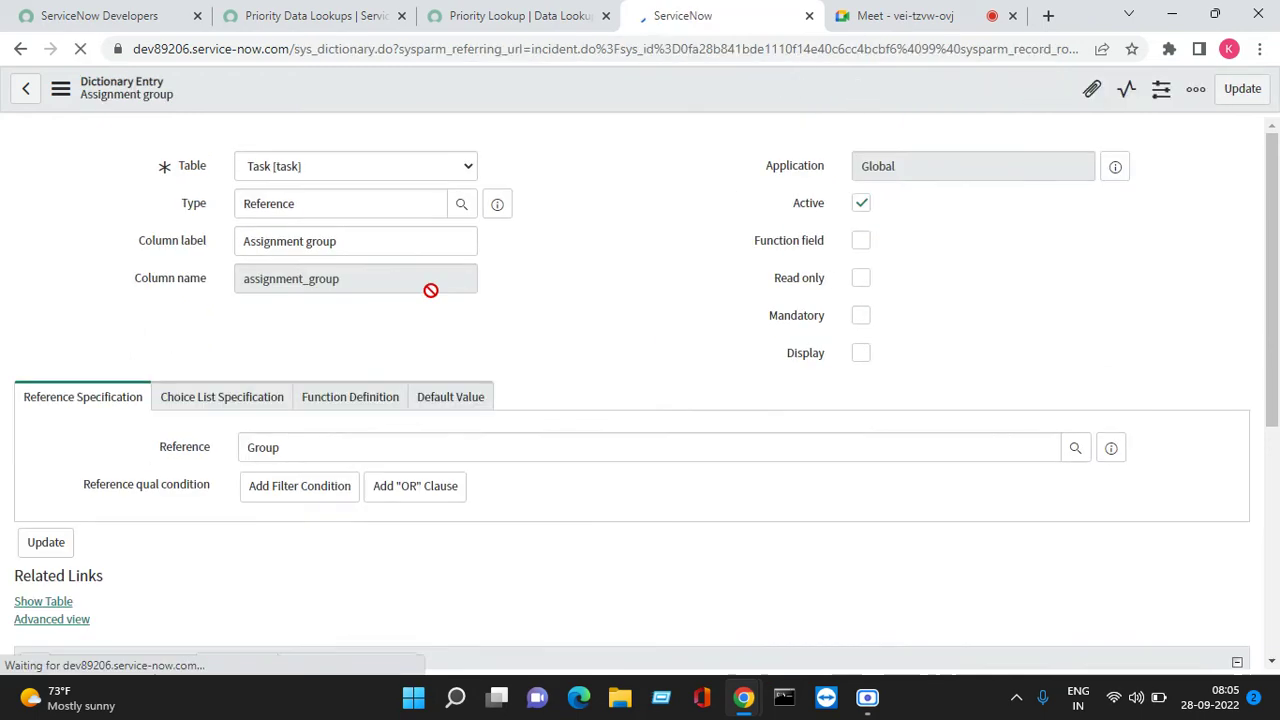
pyautogui.scroll(-4, 805, 358)
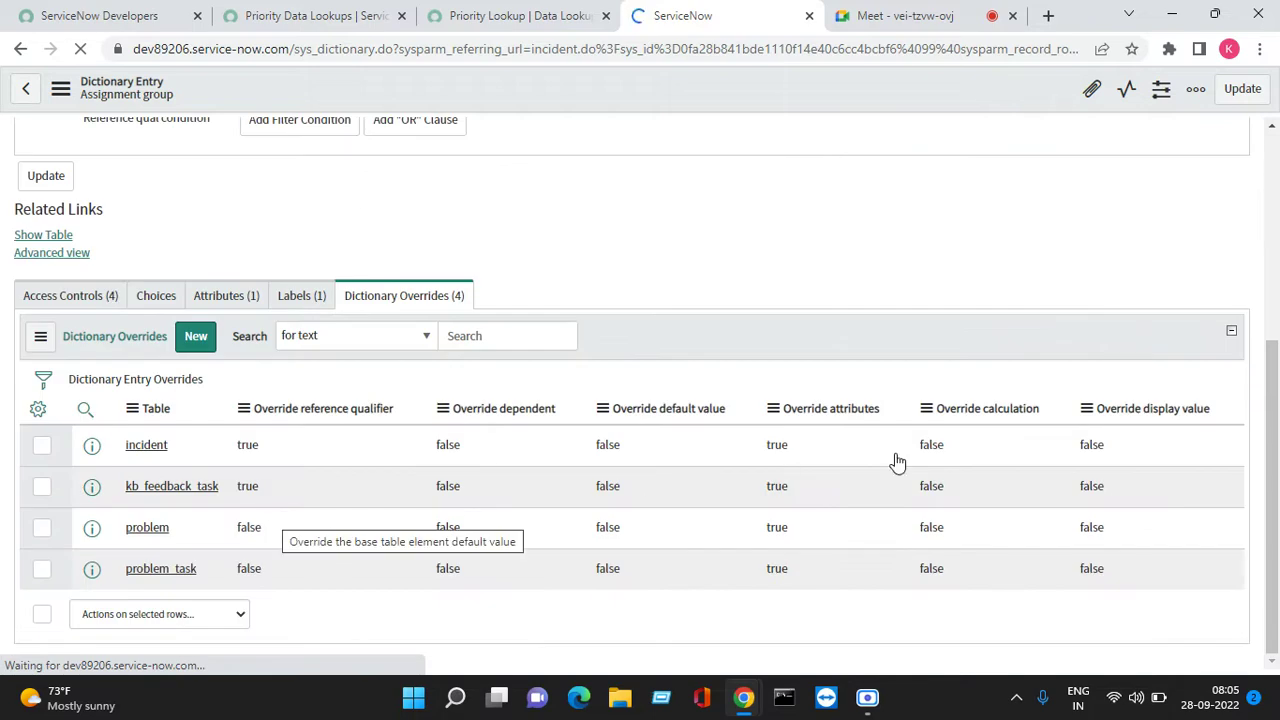
pyautogui.scroll(-5, 783, 494)
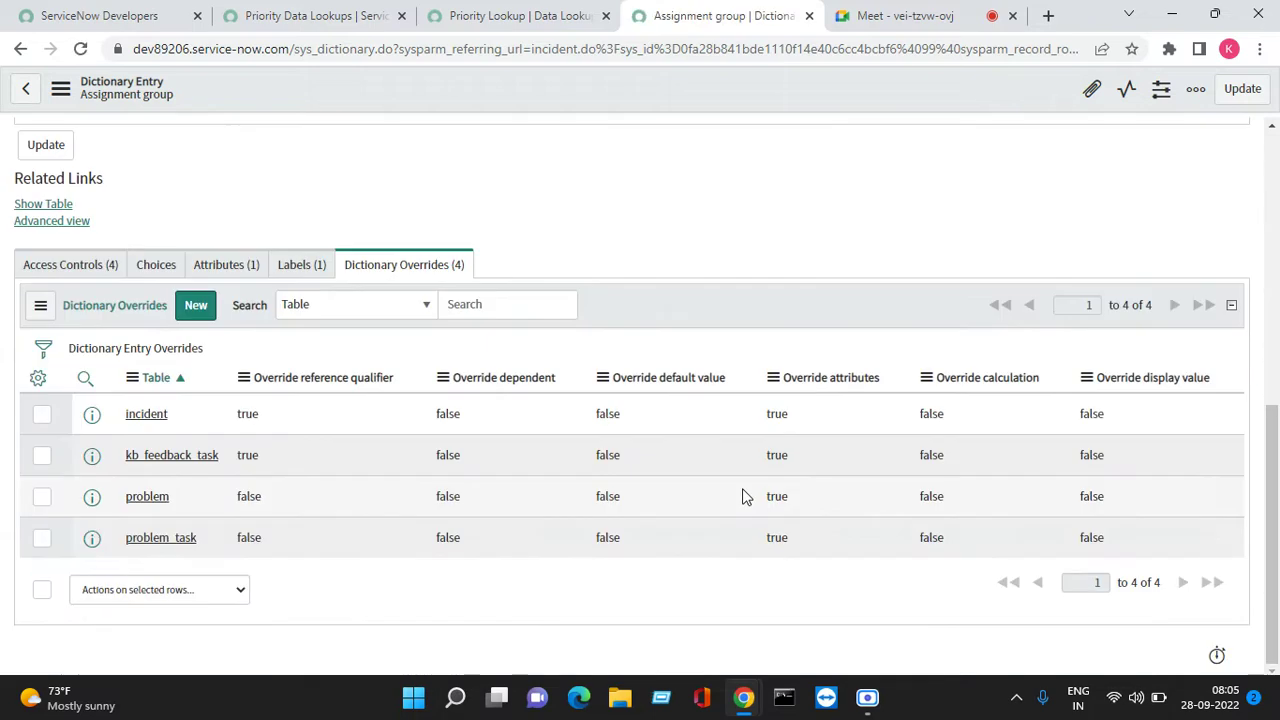
# Open the incident table's override for Assignment group in a separate tab, disable Override mandatory, and update the record.
pyautogui.rightClick(93, 416)
pyautogui.click(130, 437)
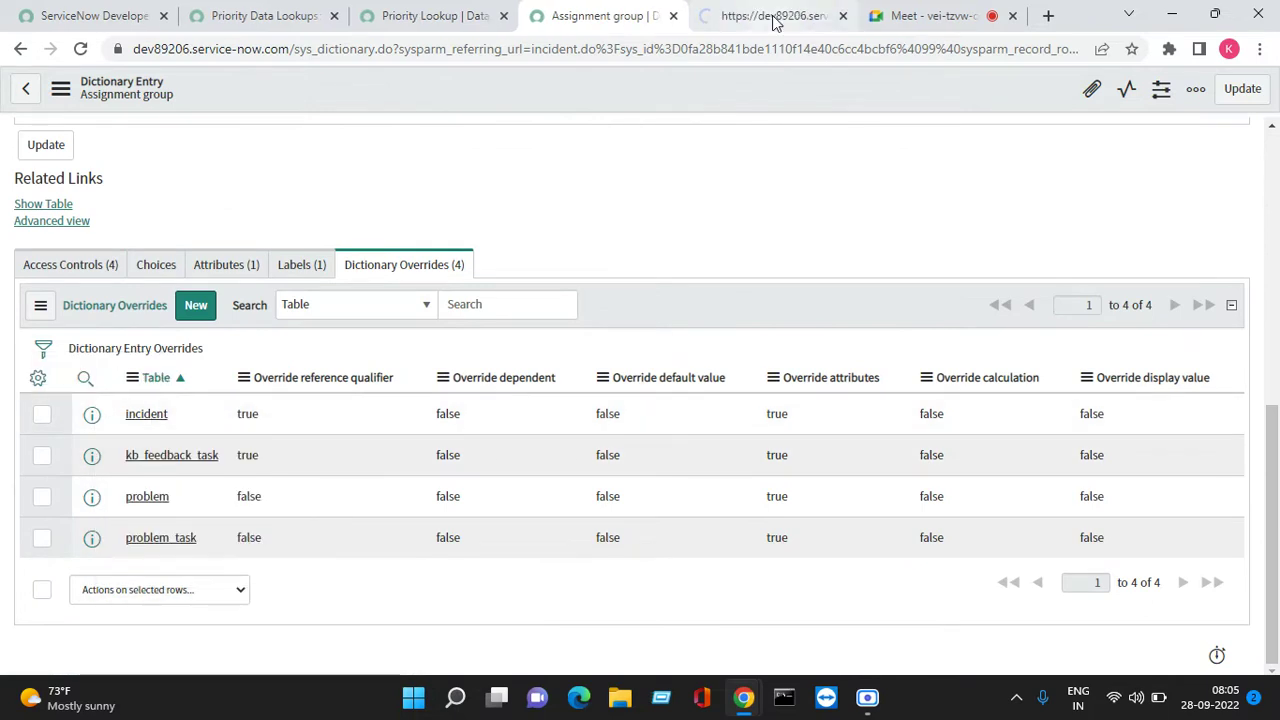
pyautogui.click(772, 17)
pyautogui.scroll(-3, 340, 462)
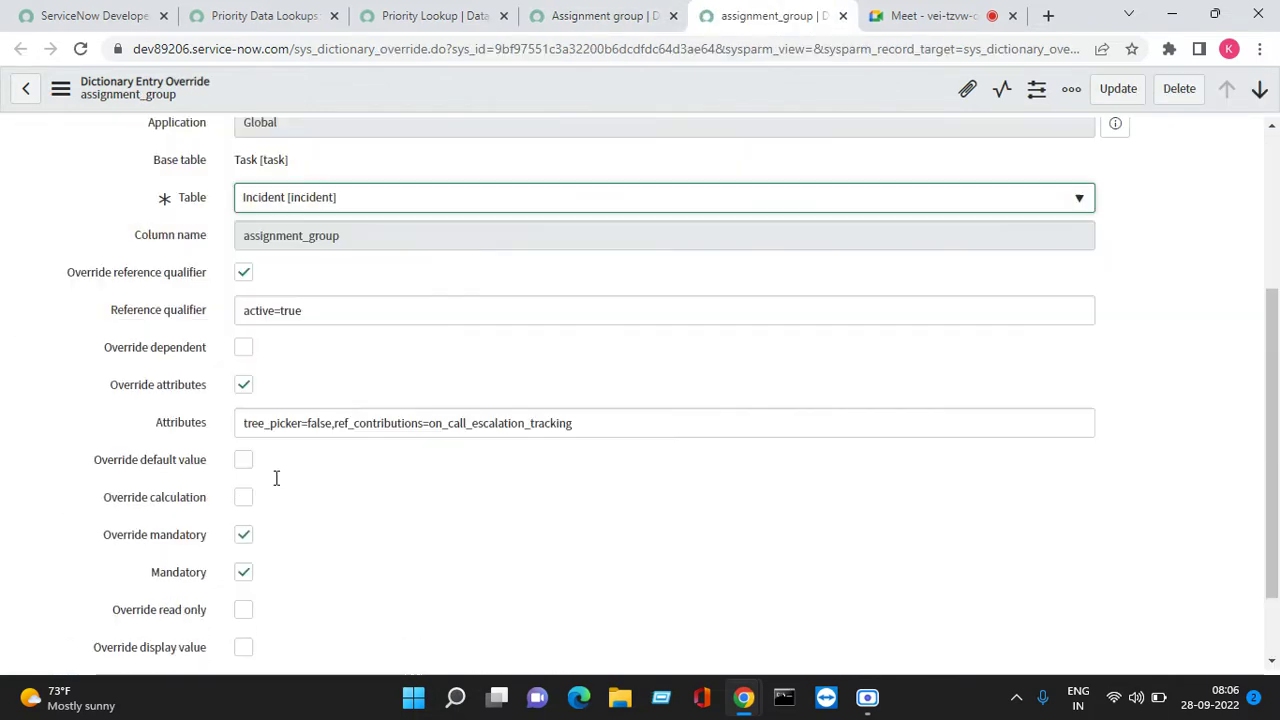
pyautogui.click(243, 531)
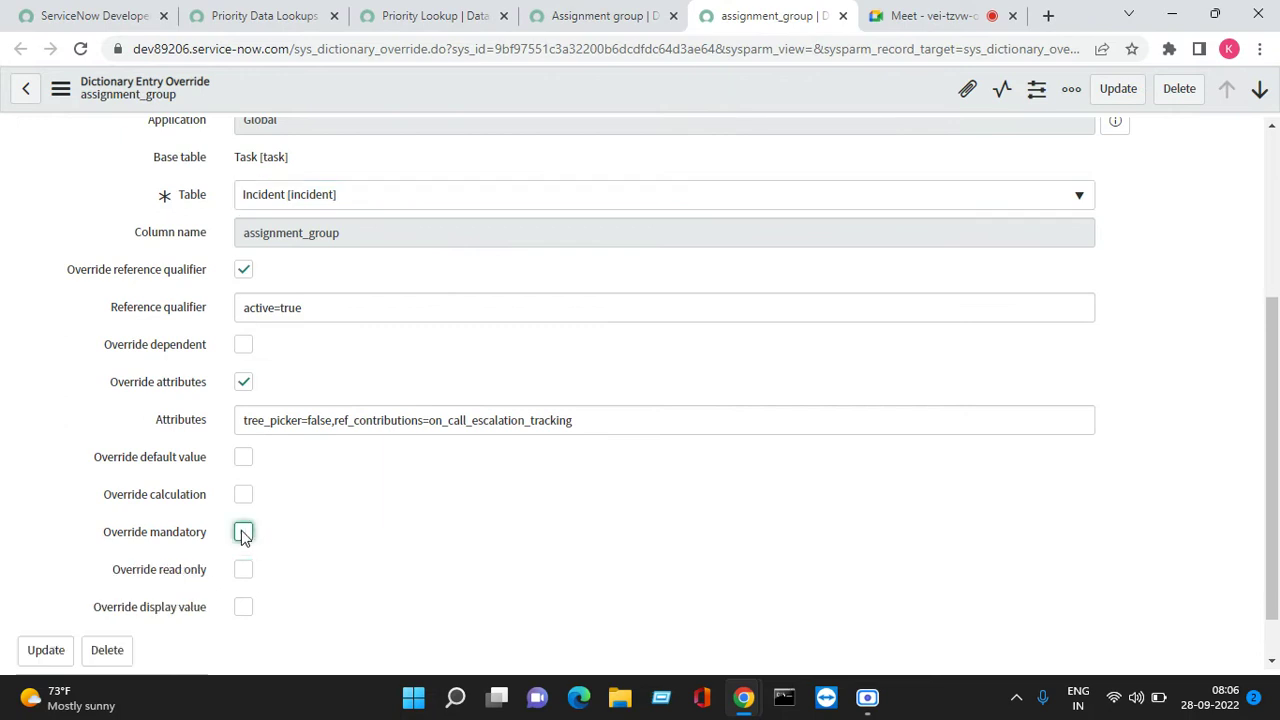
pyautogui.click(1118, 88)
# Open the recently visited list of active incidents and add it to the favorites.
pyautogui.click(340, 8)
pyautogui.click(222, 186)
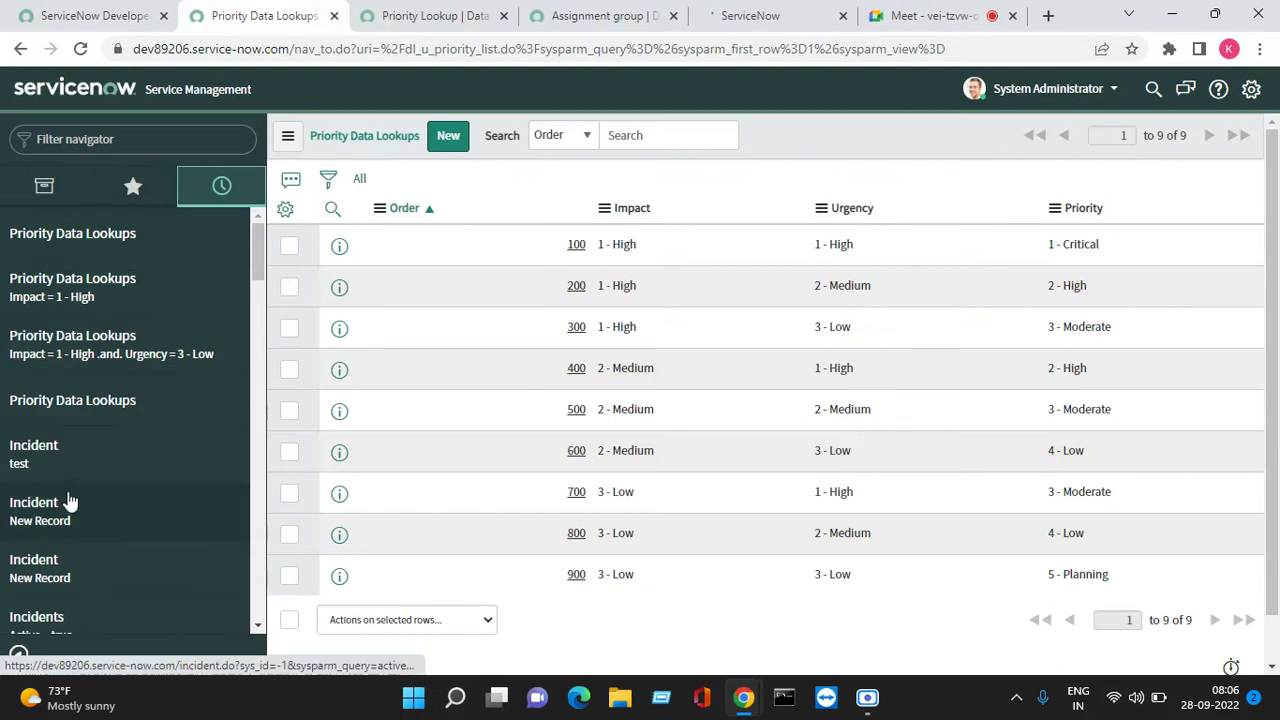
pyautogui.scroll(-1, 84, 527)
pyautogui.click(131, 537)
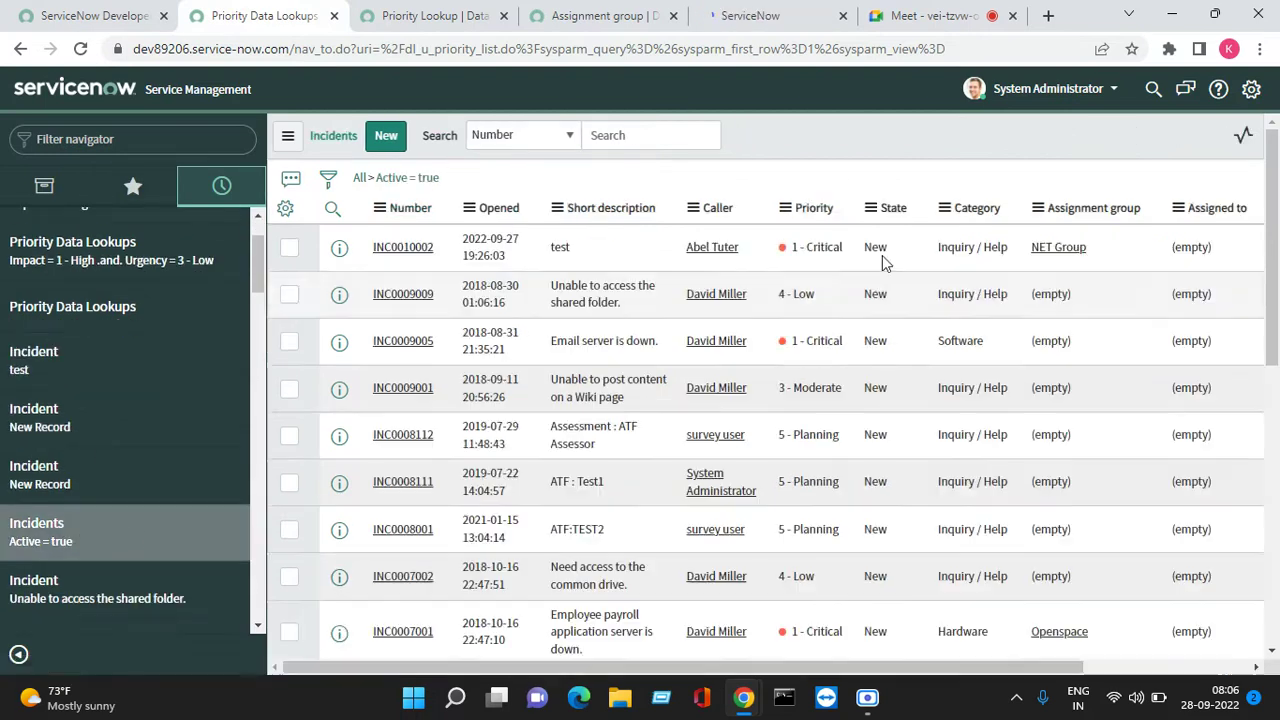
pyautogui.rightClick(805, 153)
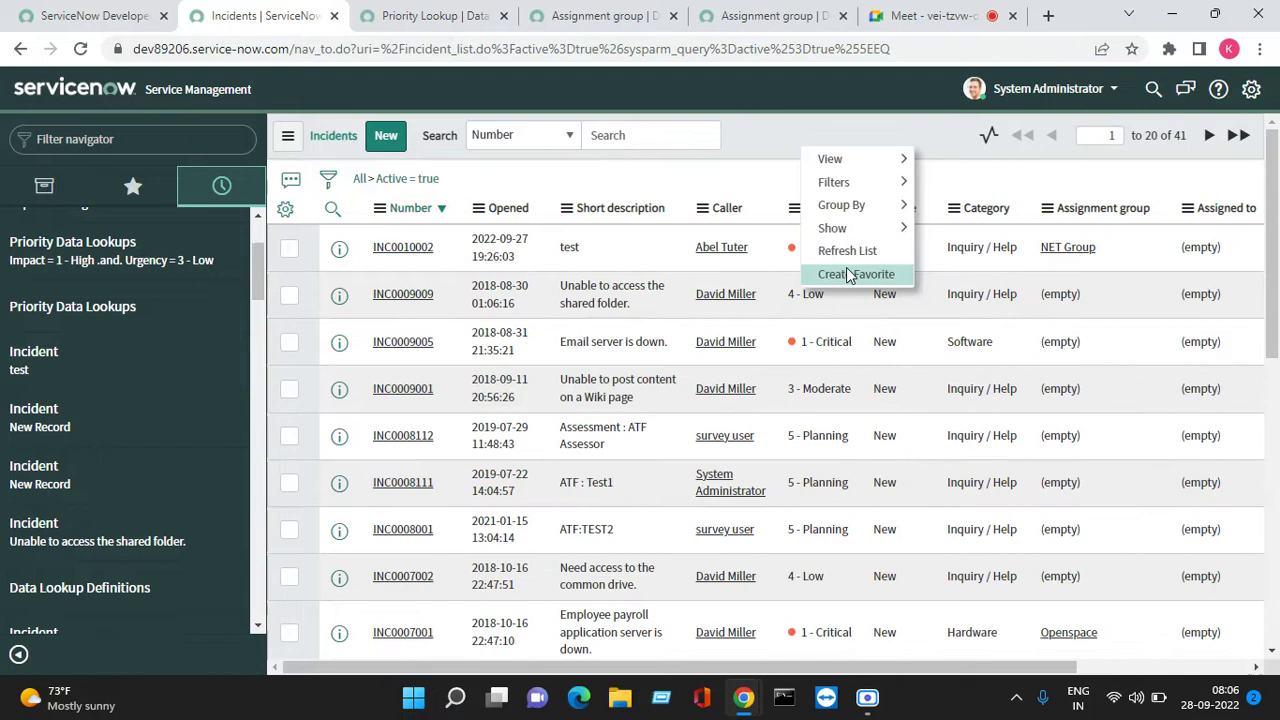
pyautogui.click(846, 267)
pyautogui.click(1005, 525)
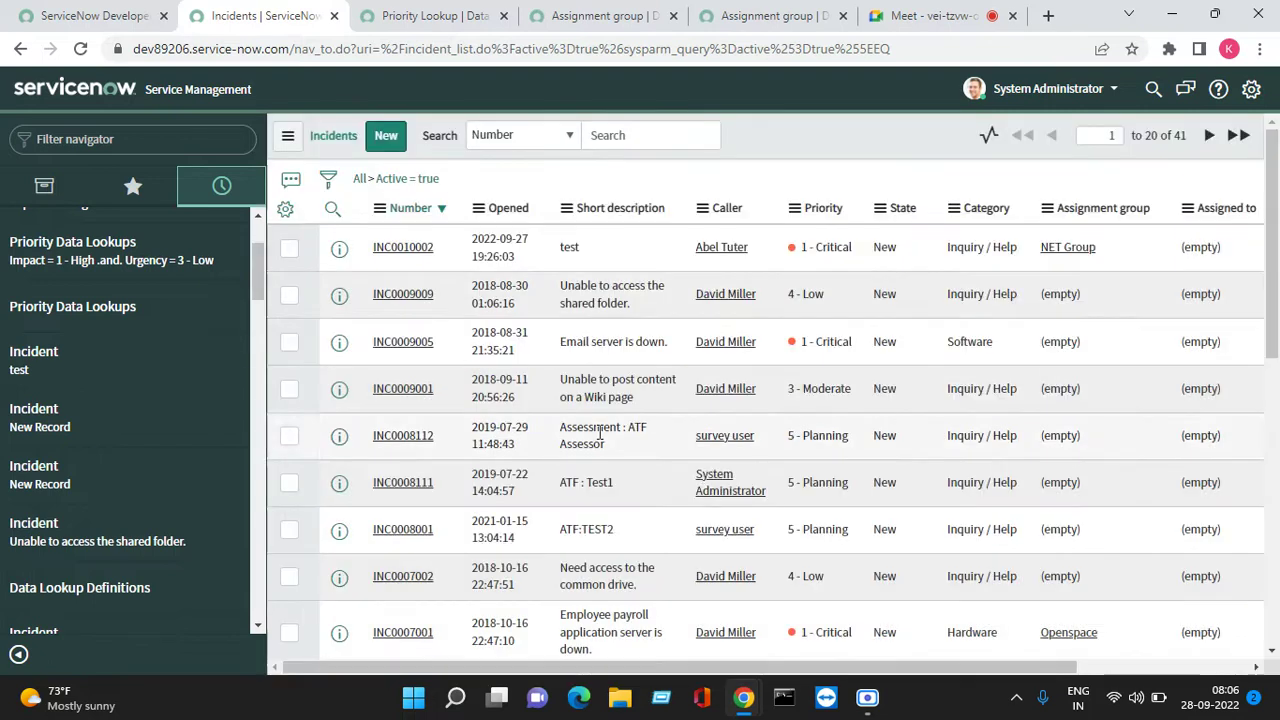
# Start a new incident with the recently used caller and set its category to Software.
pyautogui.click(386, 137)
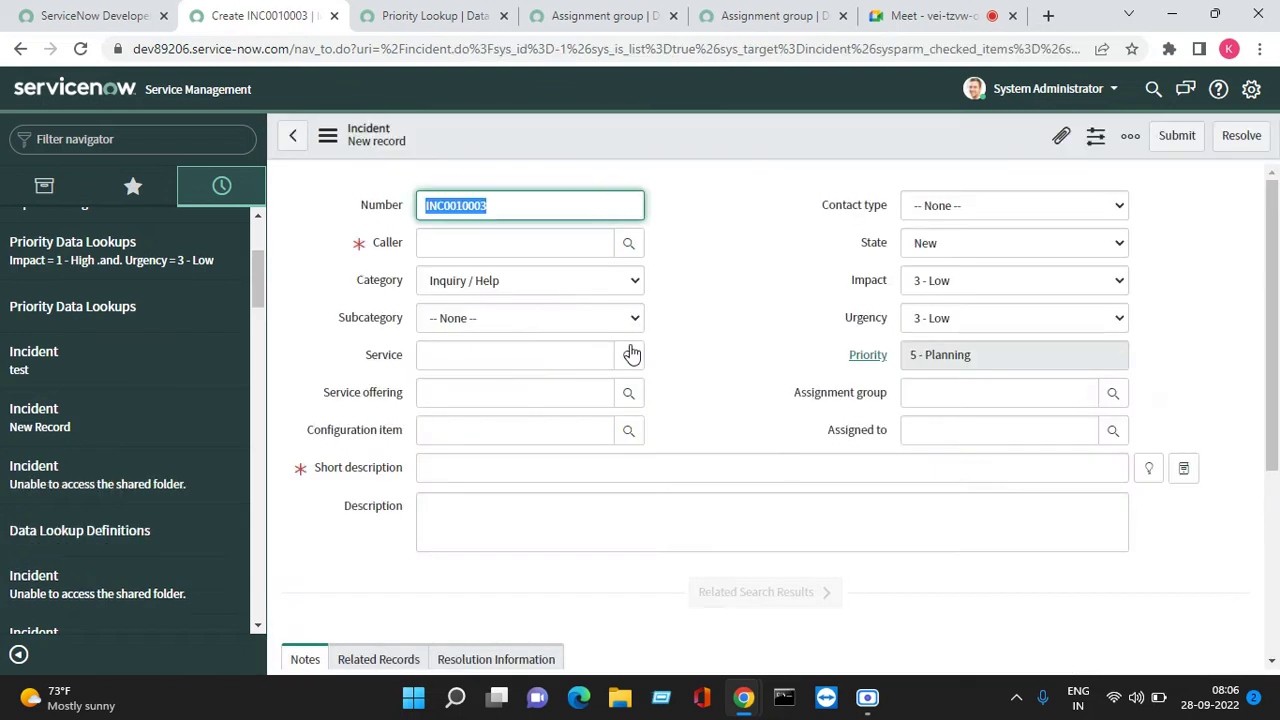
pyautogui.click(530, 240)
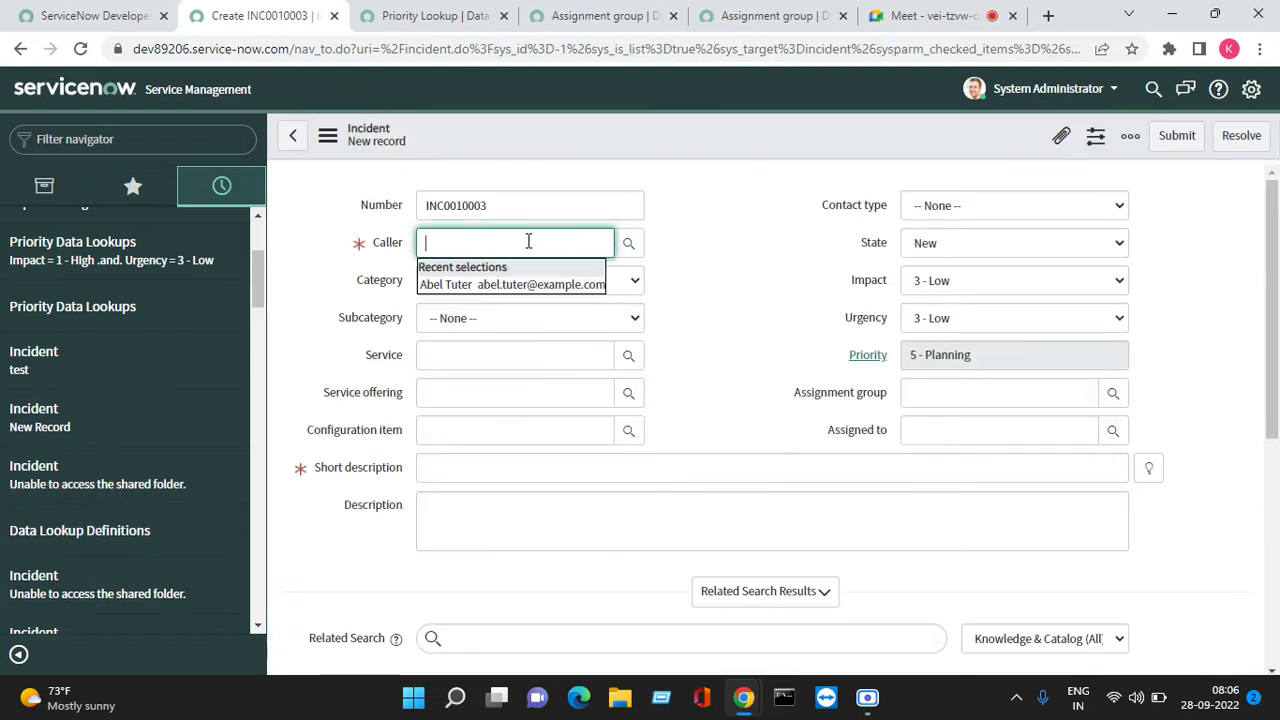
pyautogui.click(530, 284)
pyautogui.click(590, 281)
pyautogui.click(554, 336)
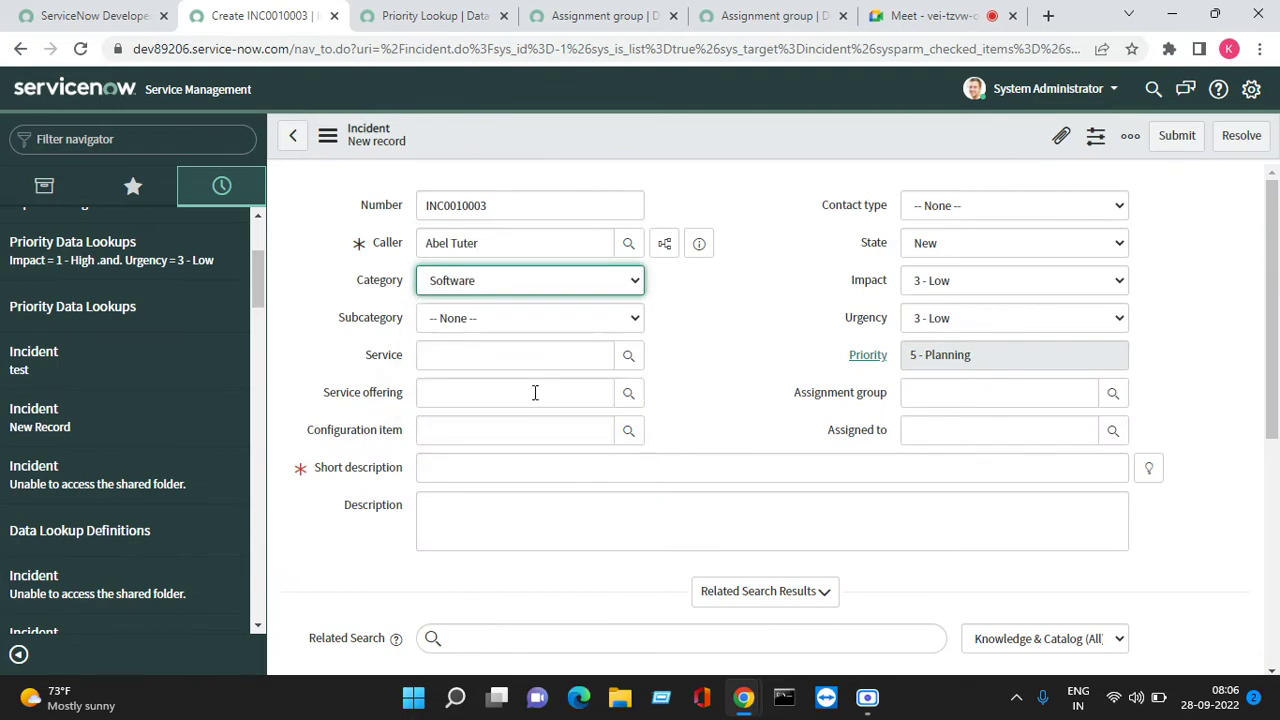
pyautogui.click(476, 472)
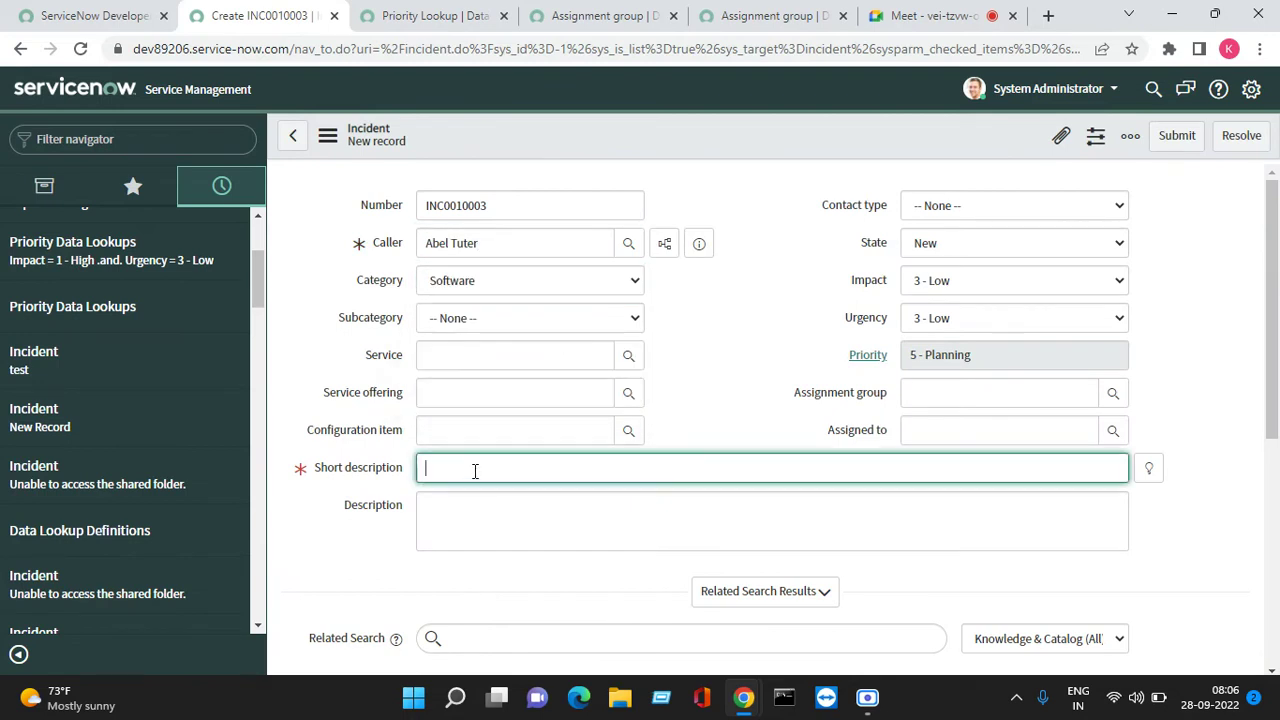
pyautogui.hotkey('ctrl', 't')
pyautogui.write('est')
pyautogui.click(283, 471)
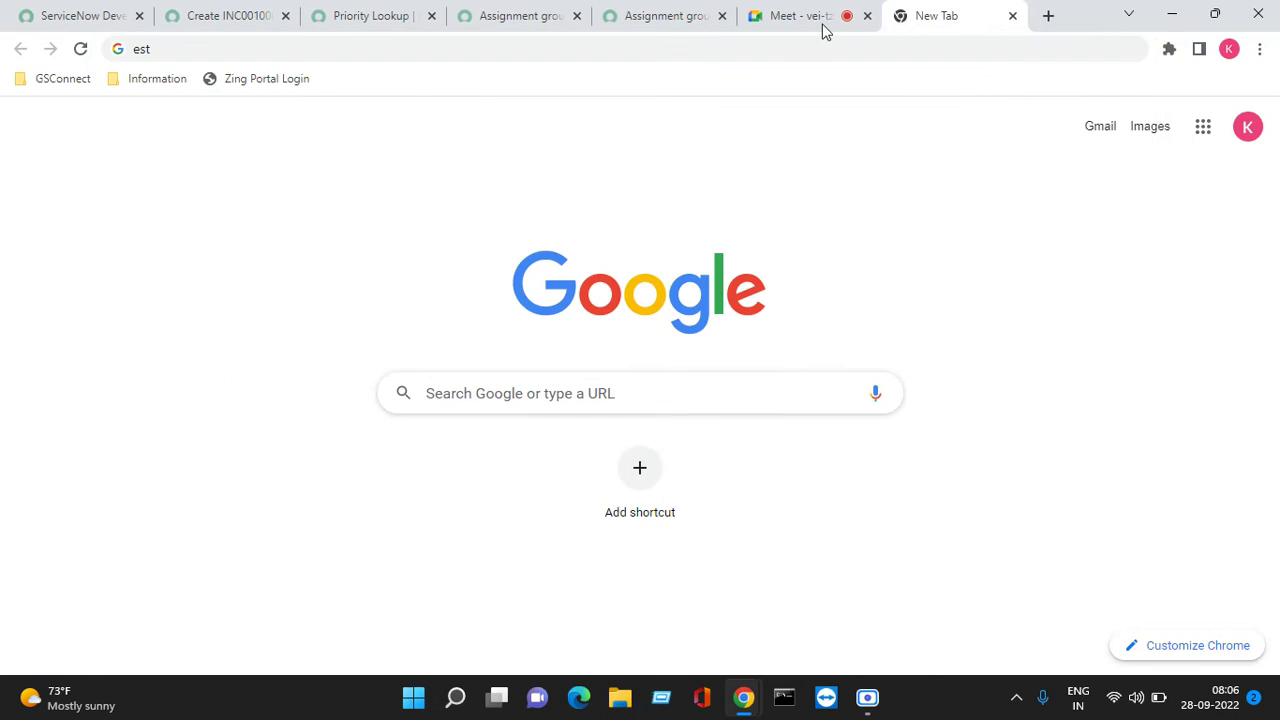
pyautogui.click(1012, 16)
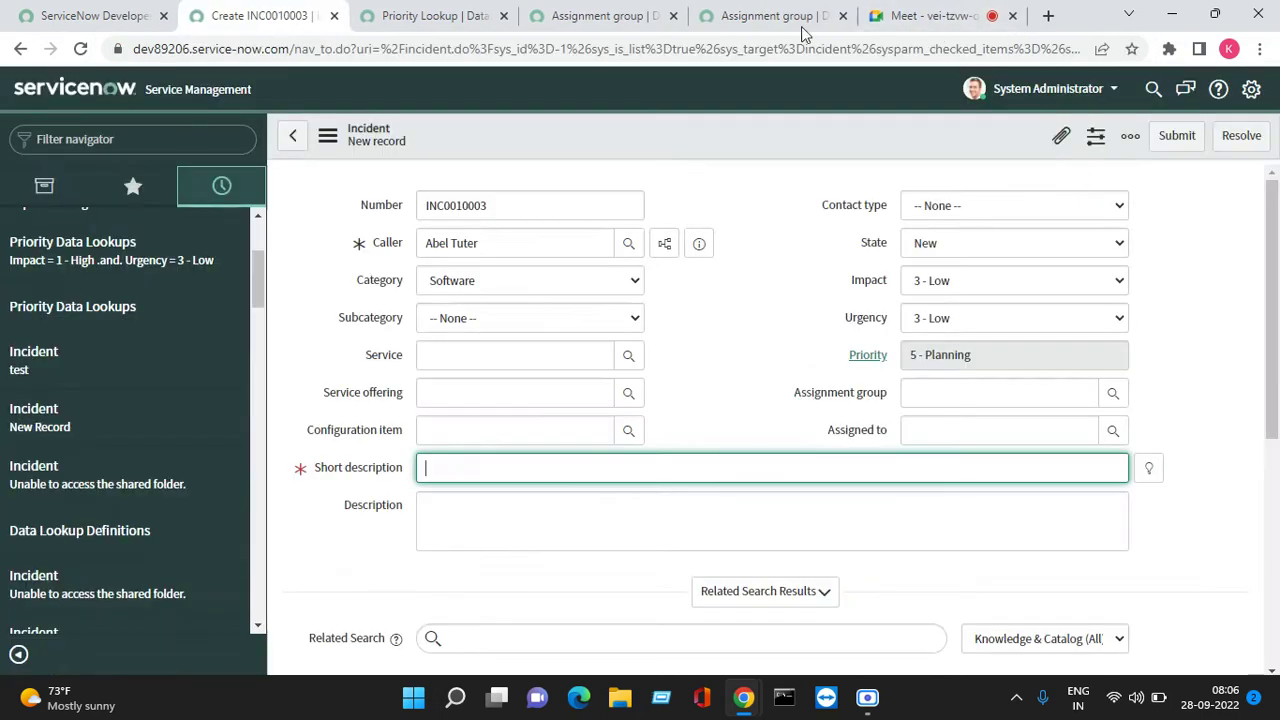
pyautogui.click(785, 18)
pyautogui.click(344, 22)
# Enter Test as the new incident's short description and save the record.
pyautogui.write('est')
pyautogui.rightClick(657, 121)
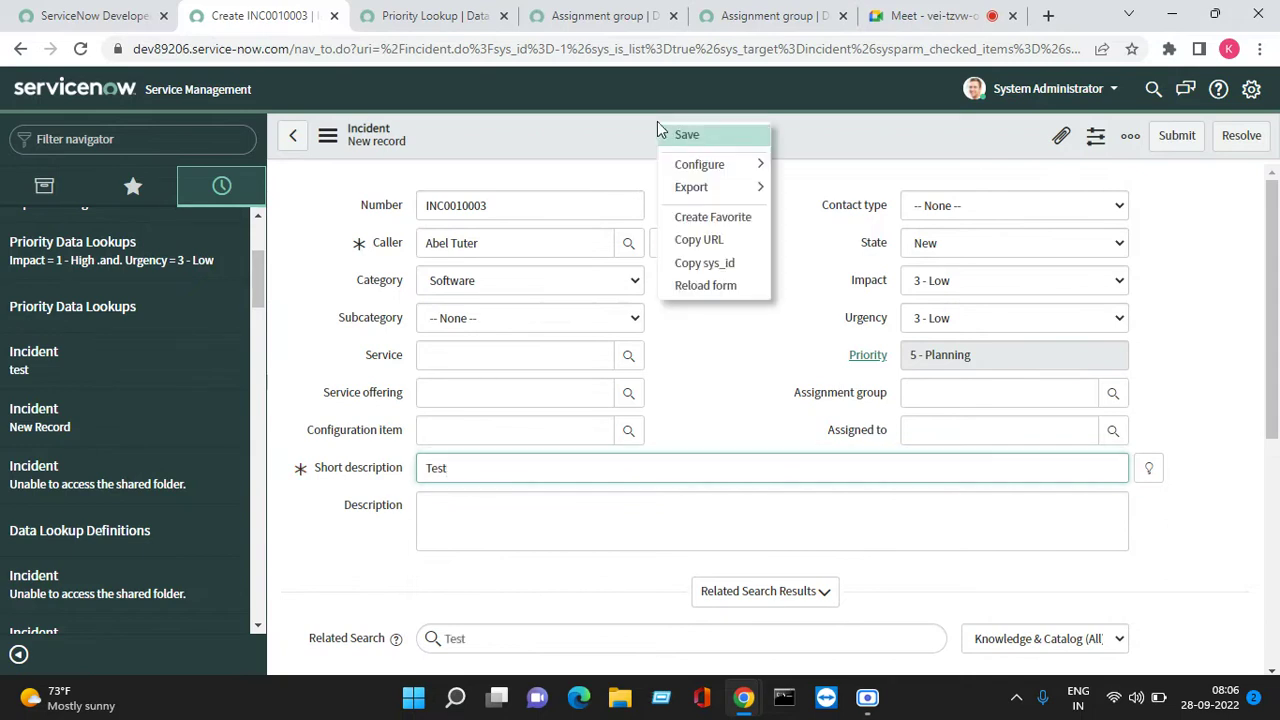
pyautogui.click(698, 134)
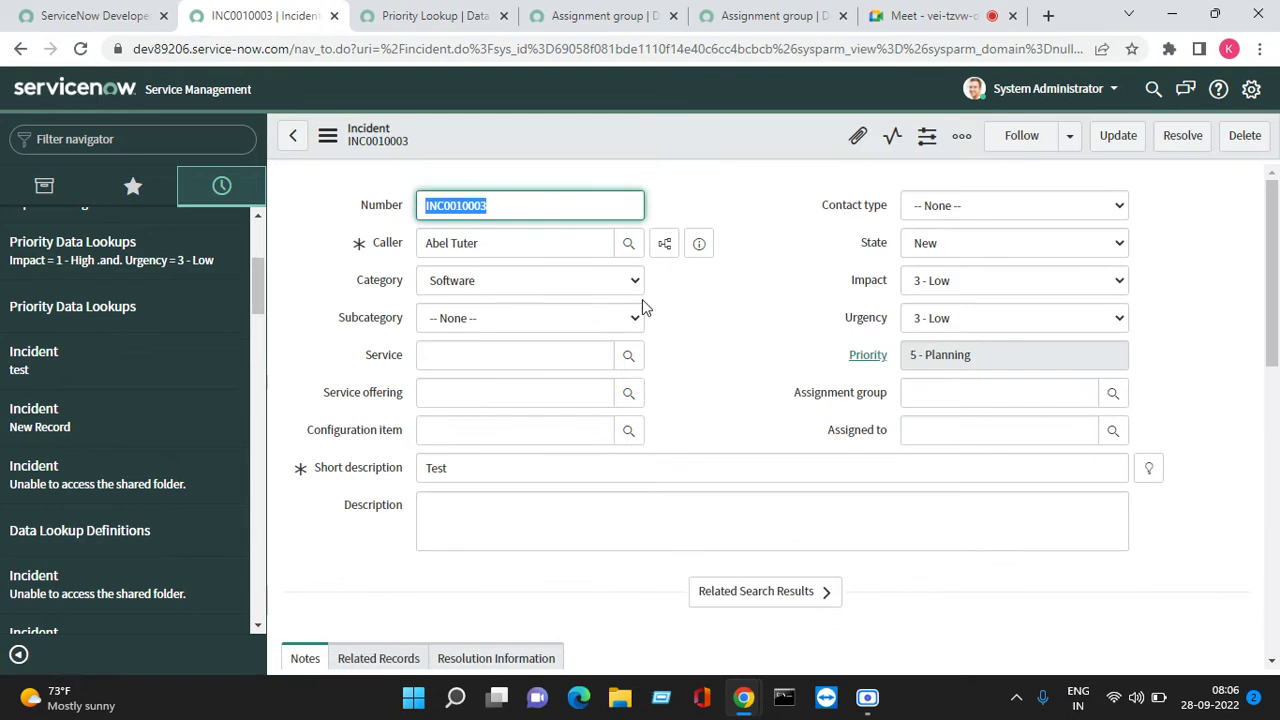
# Open the favorited assignment lookup rules and start a new rule with Software as its category.
pyautogui.click(966, 396)
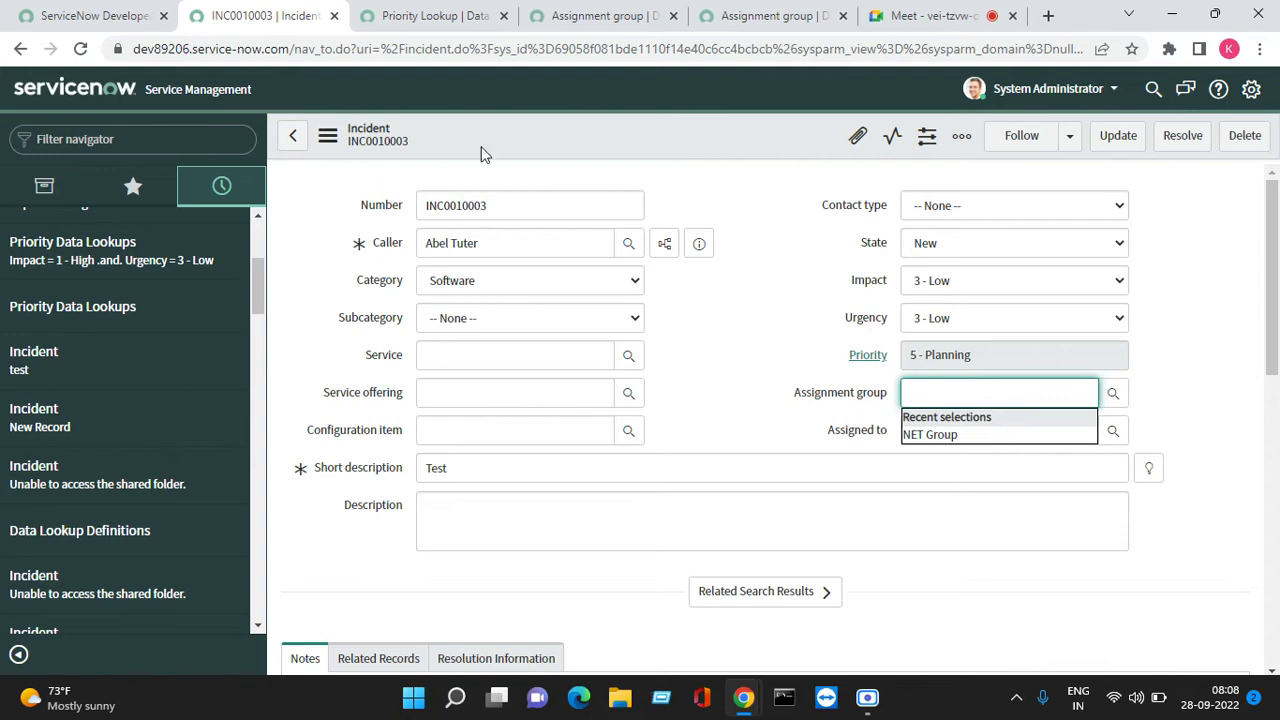
pyautogui.click(133, 190)
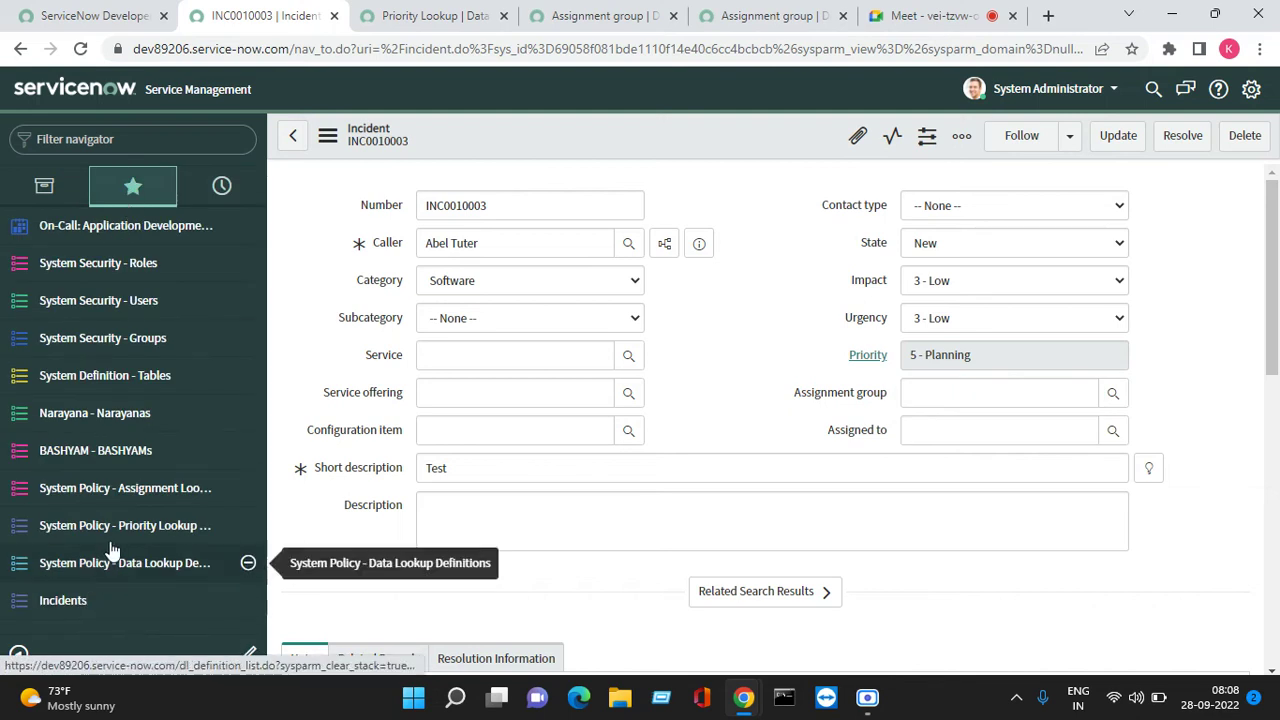
pyautogui.click(115, 488)
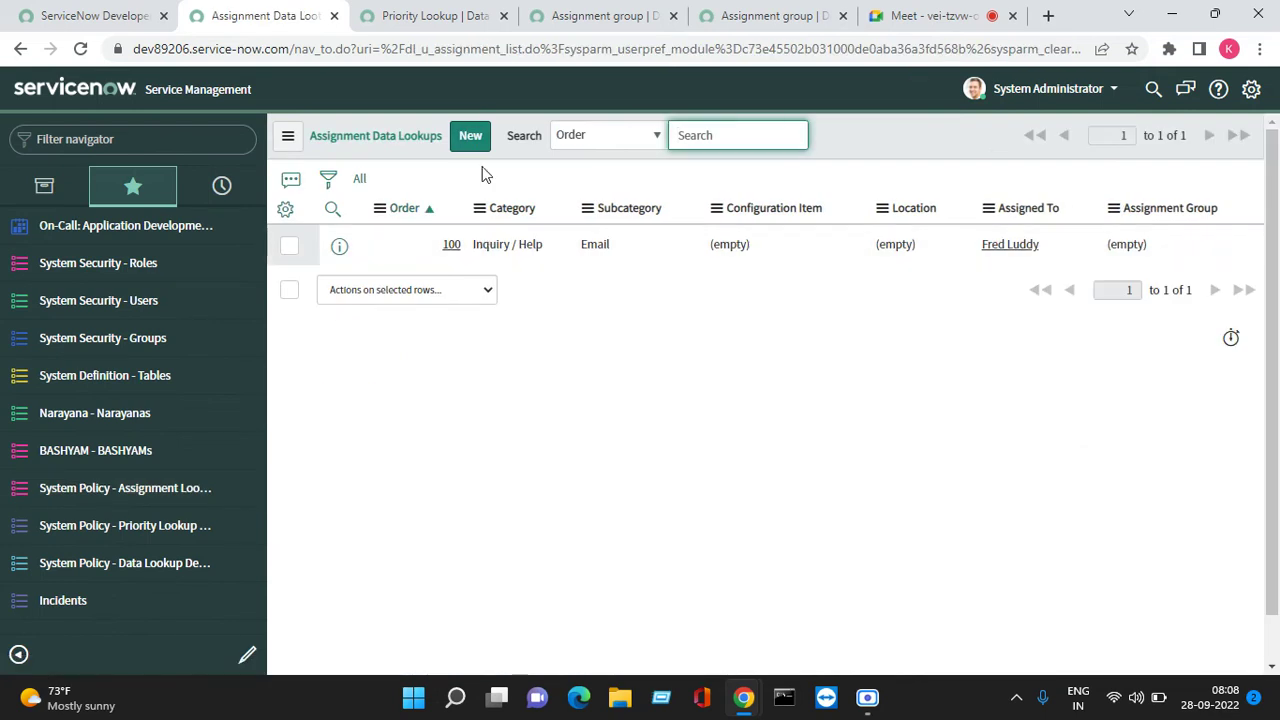
pyautogui.click(470, 137)
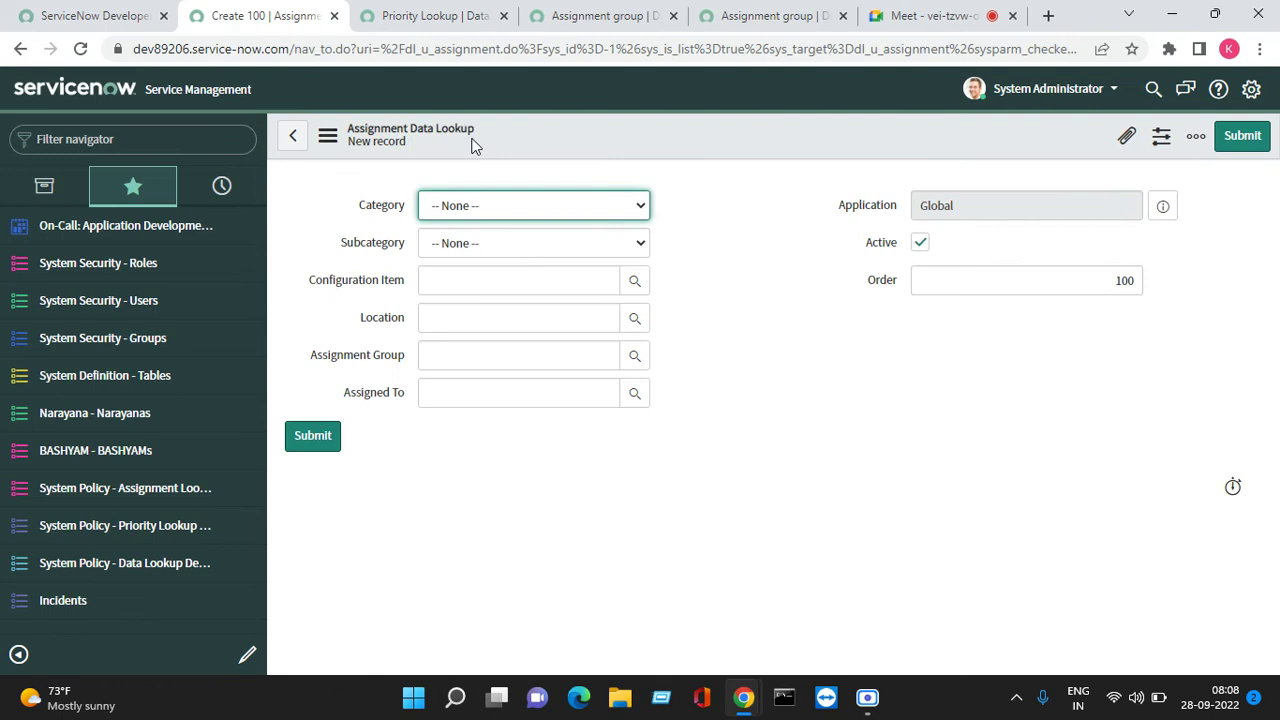
pyautogui.click(500, 203)
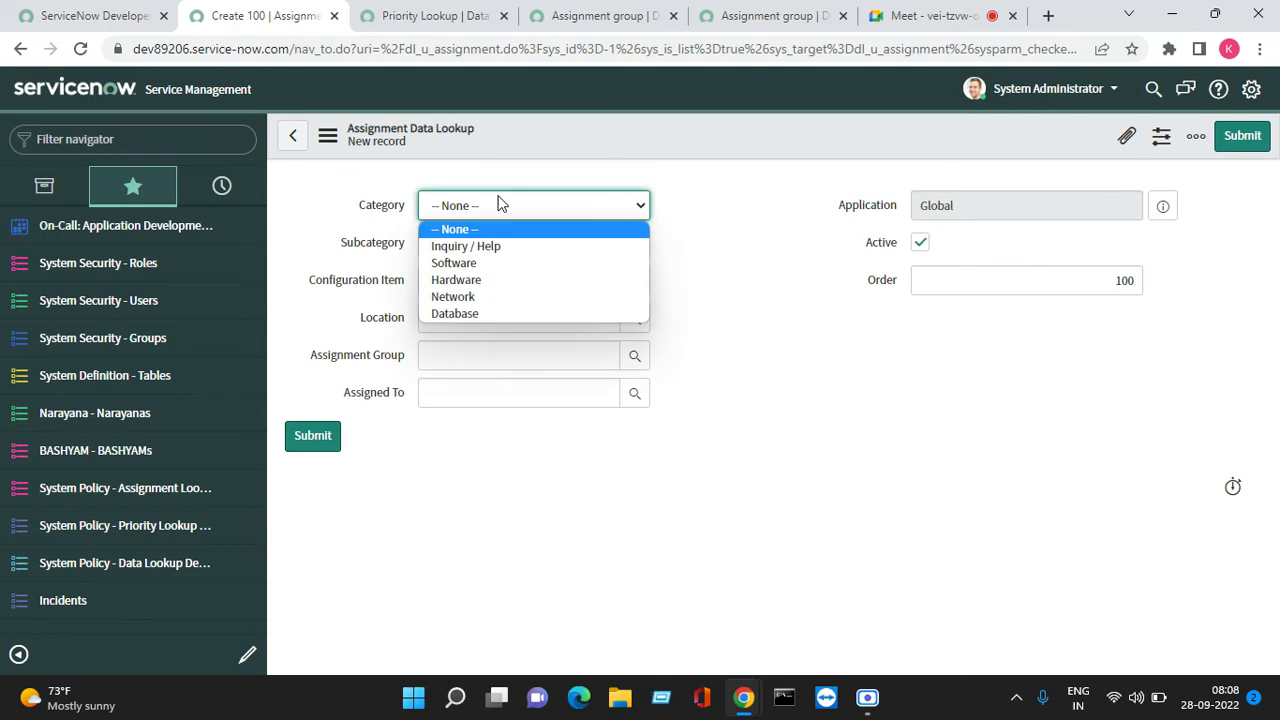
pyautogui.click(463, 263)
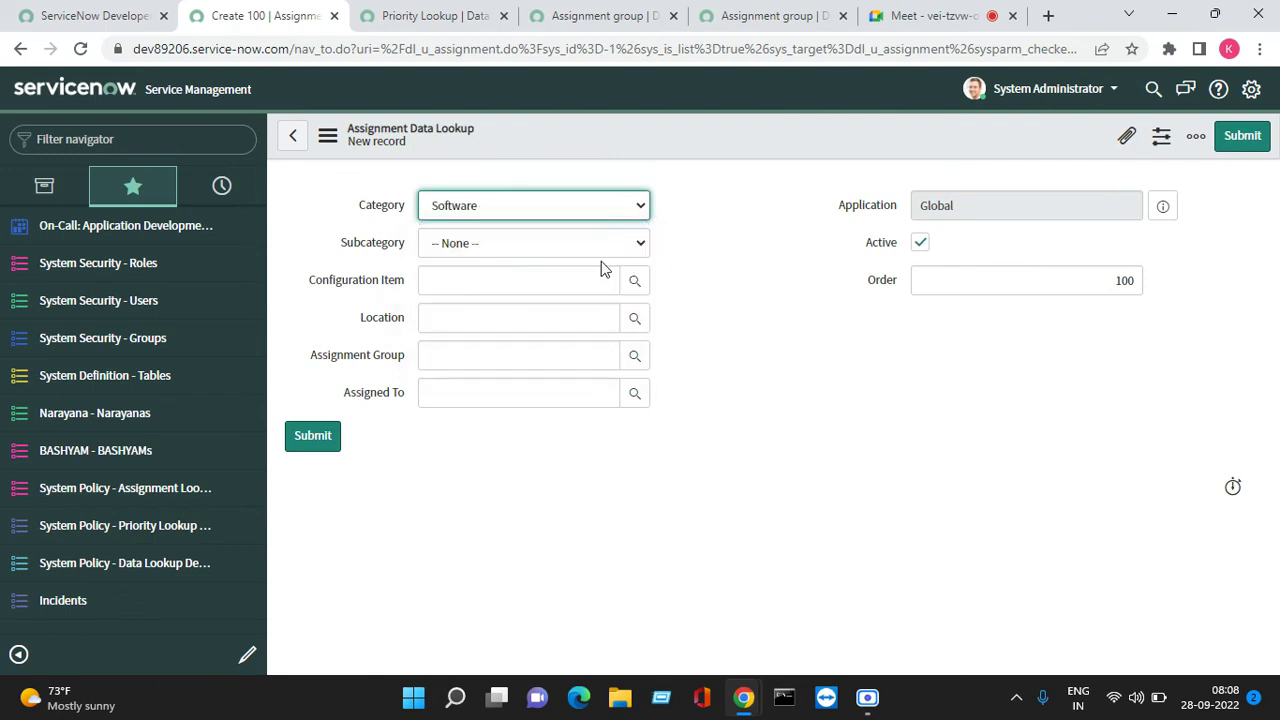
pyautogui.click(500, 245)
pyautogui.click(745, 276)
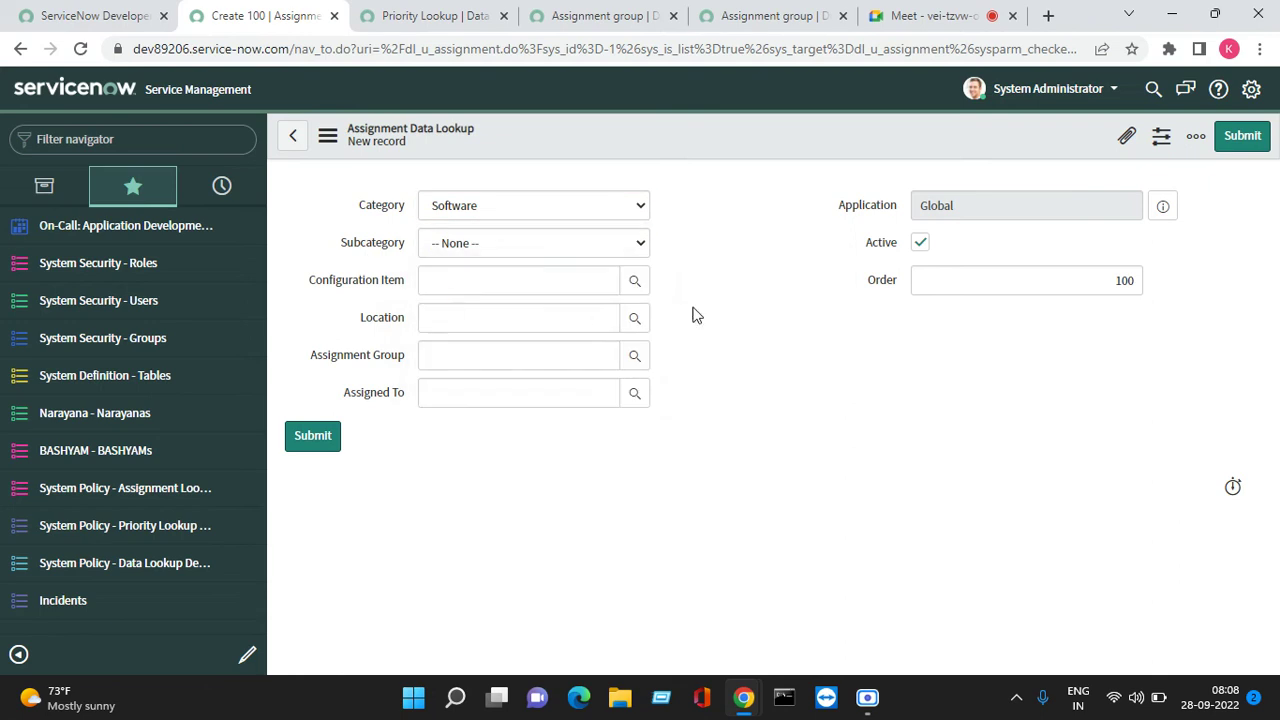
# Set the new rule's assignment group to Softwares group and submit the record.
pyautogui.click(636, 358)
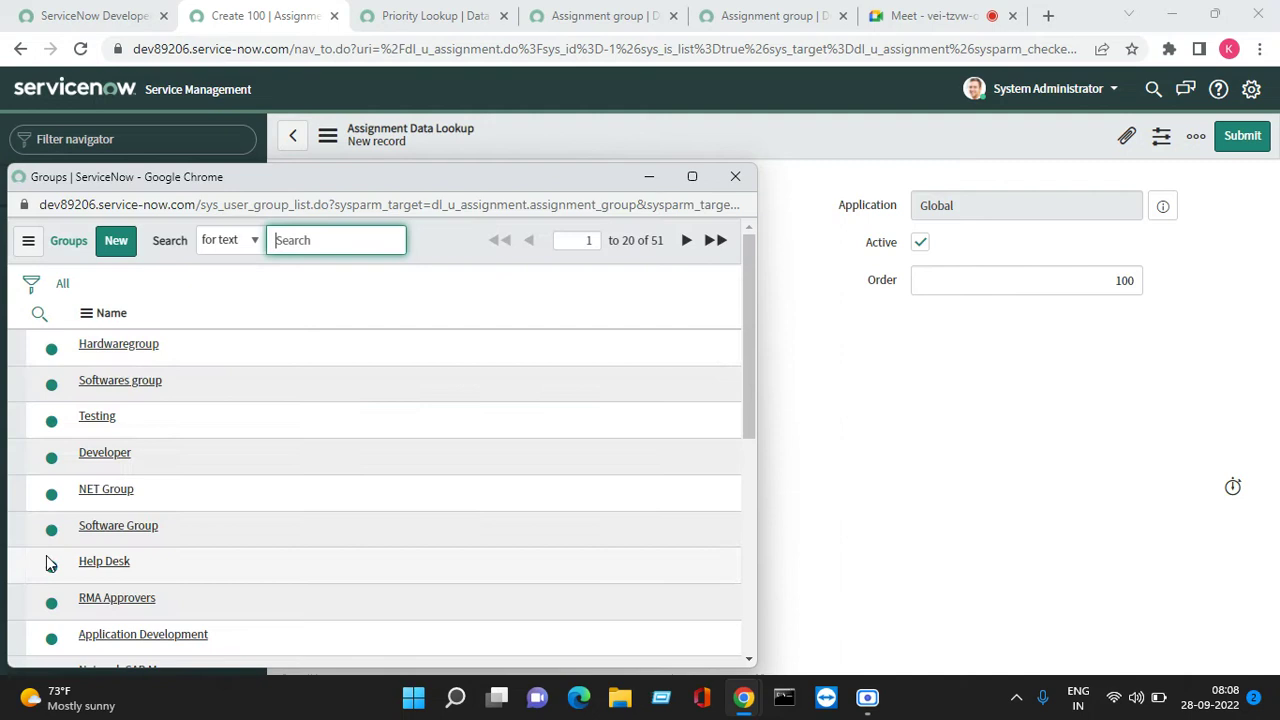
pyautogui.click(134, 381)
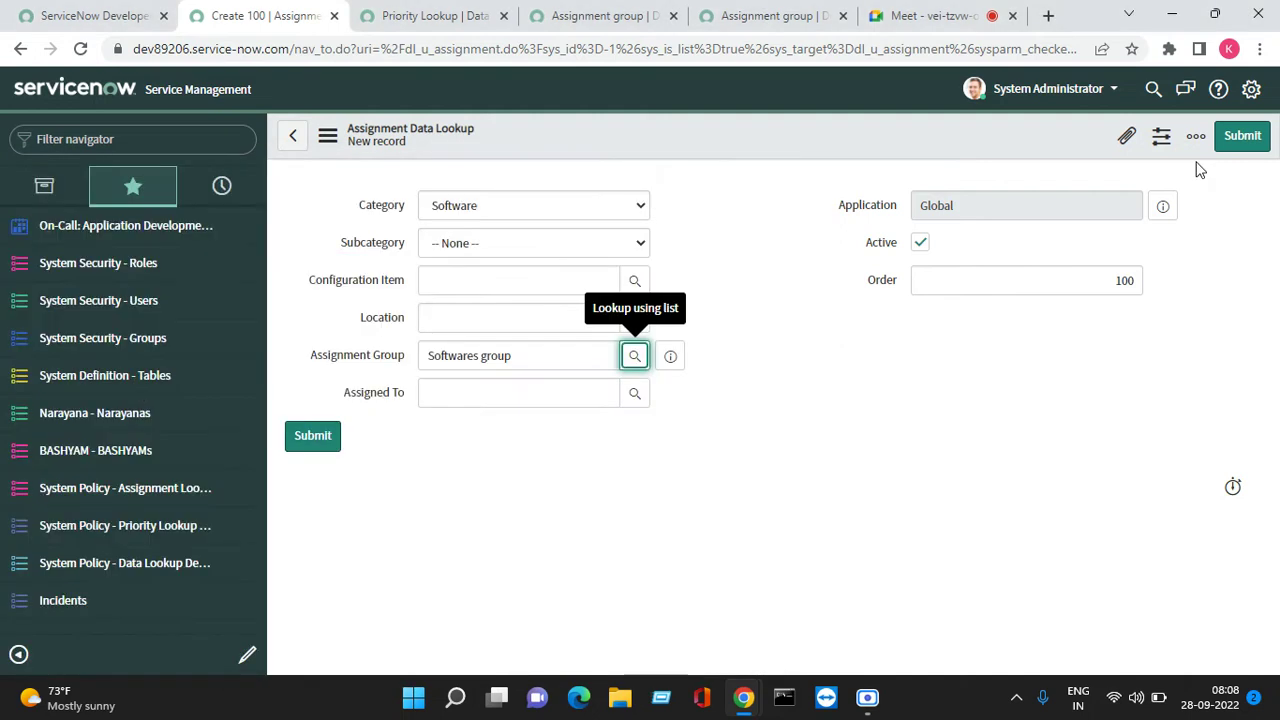
pyautogui.click(1241, 135)
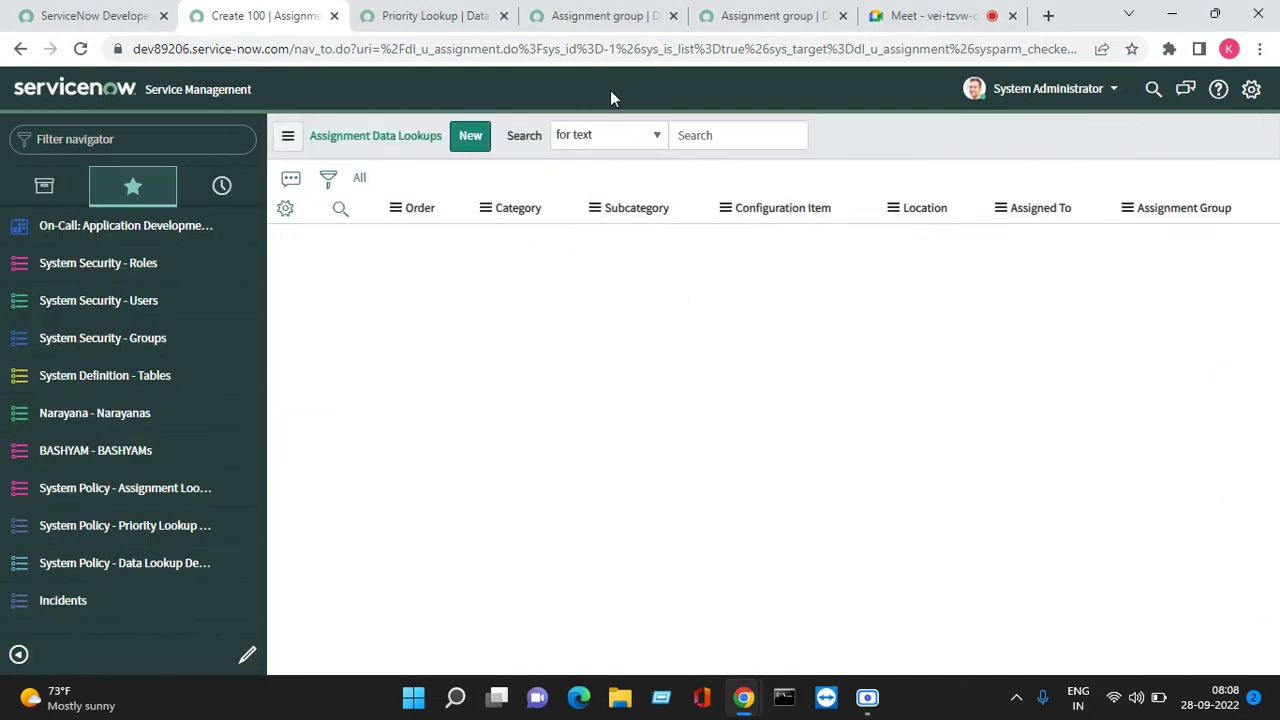
# Close the browser page with the Task table's Assignment group dictionary entry and return to the Assignment Data Lookups list.
pyautogui.click(466, 18)
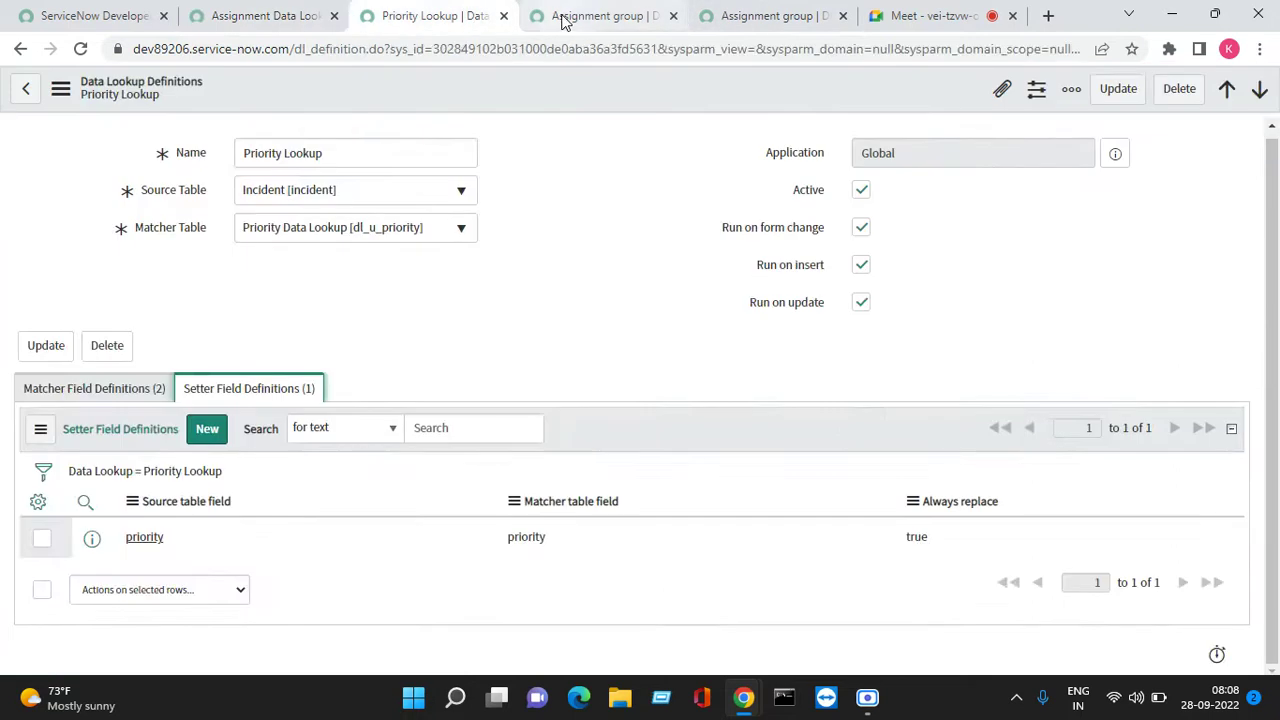
pyautogui.click(600, 16)
pyautogui.click(770, 16)
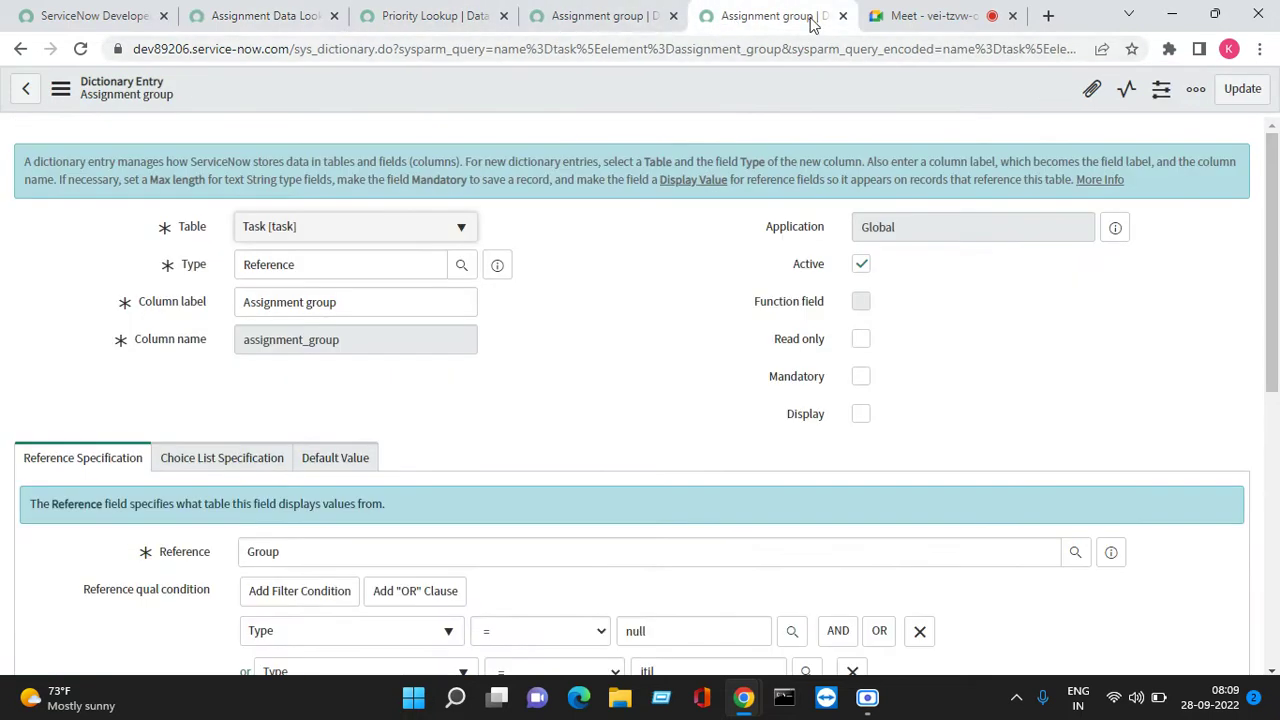
pyautogui.click(843, 17)
pyautogui.click(268, 18)
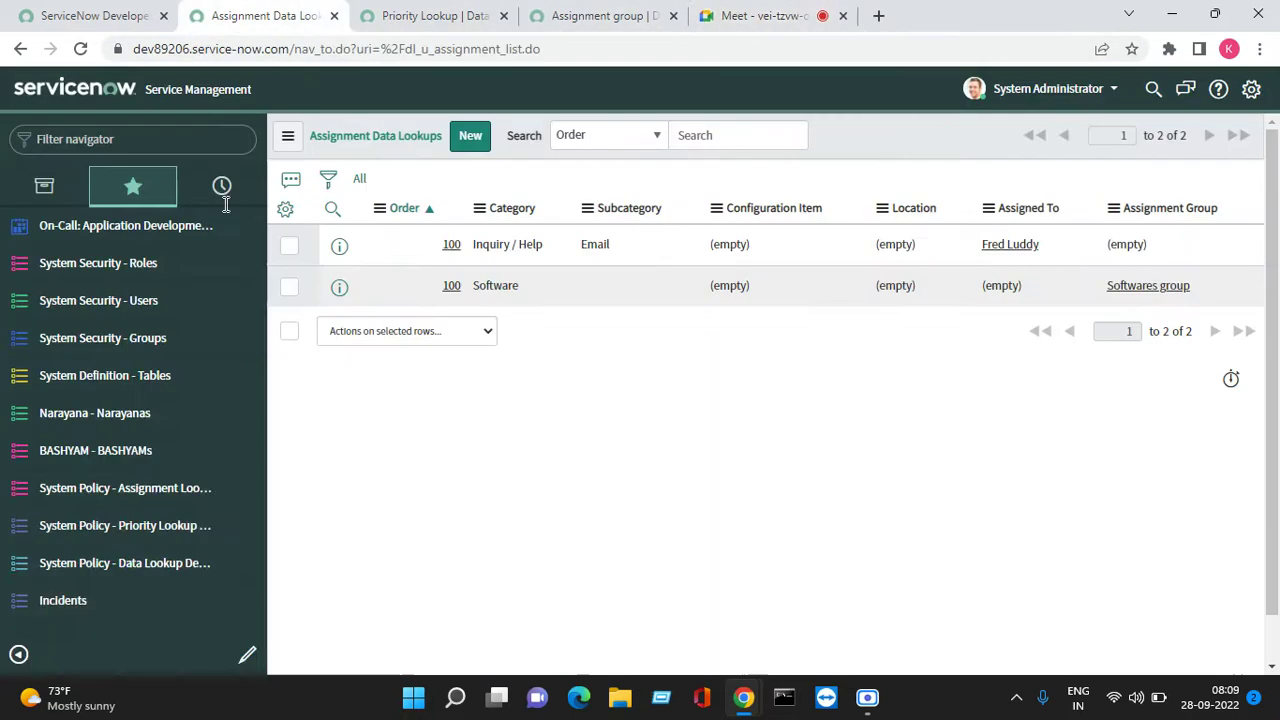
# Open the favorited Incidents list in a separate browser page and start a new incident with the recently used caller.
pyautogui.rightClick(84, 603)
pyautogui.click(155, 452)
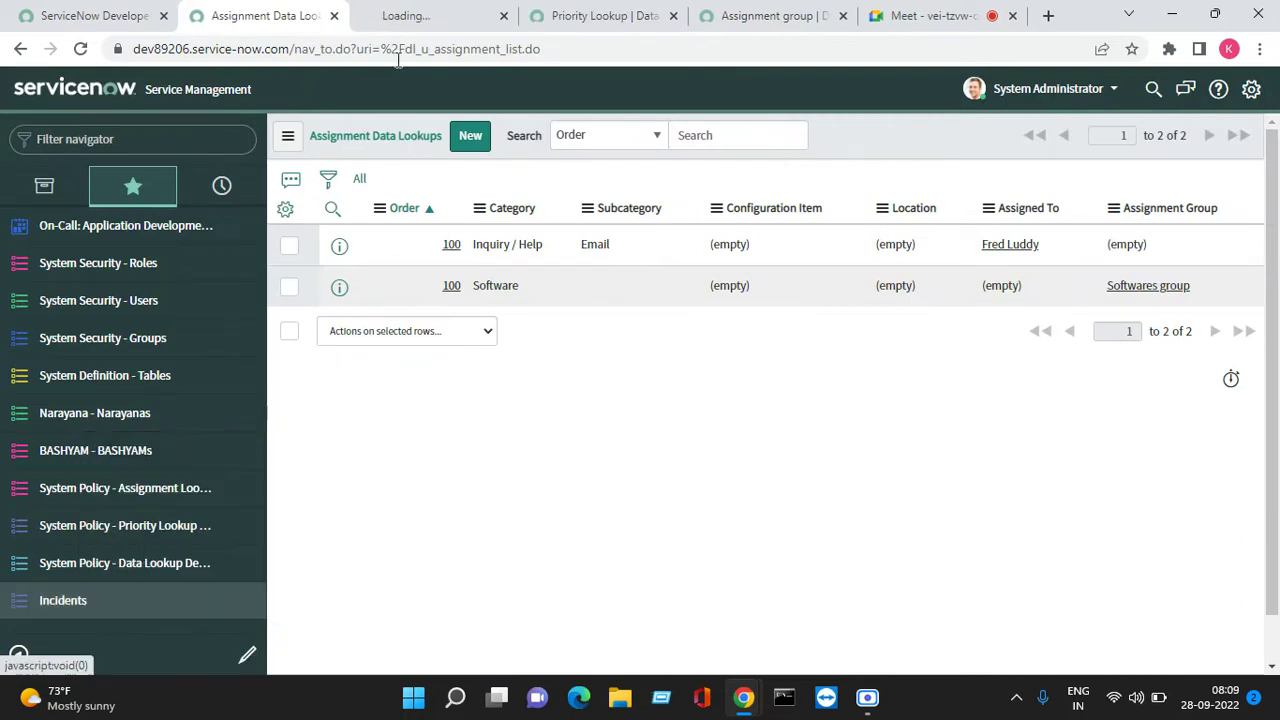
pyautogui.click(414, 14)
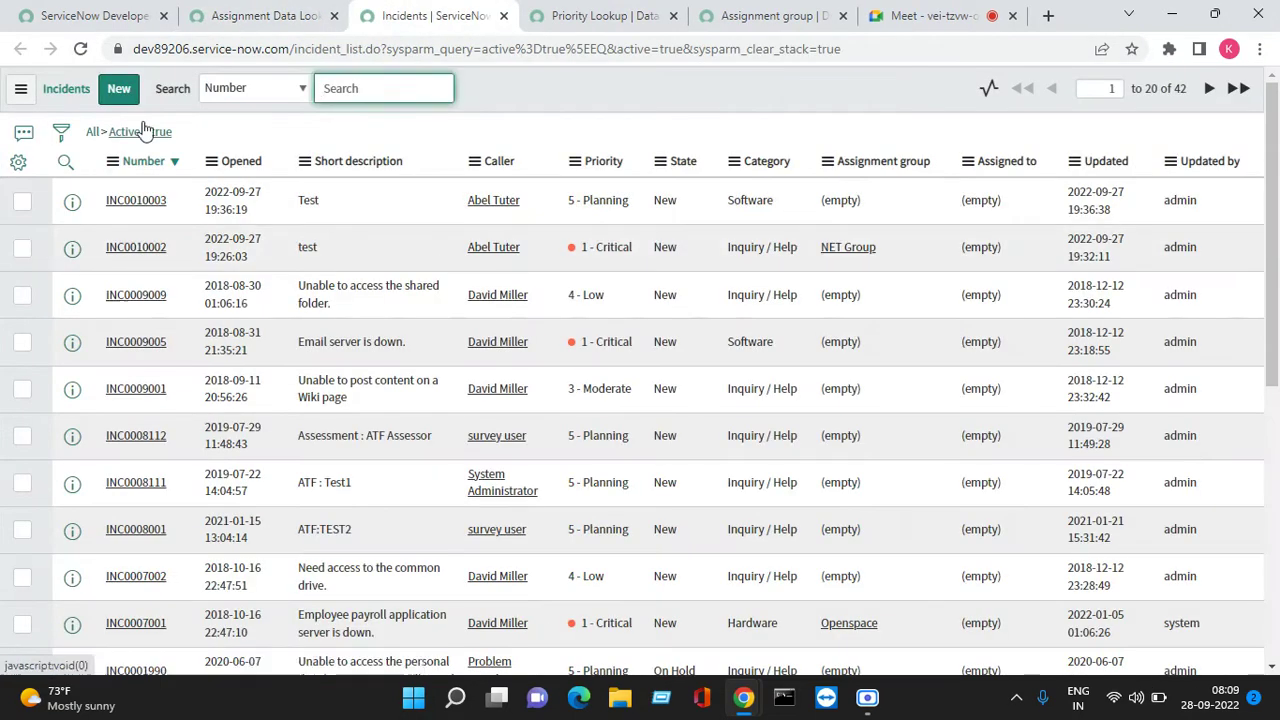
pyautogui.click(119, 90)
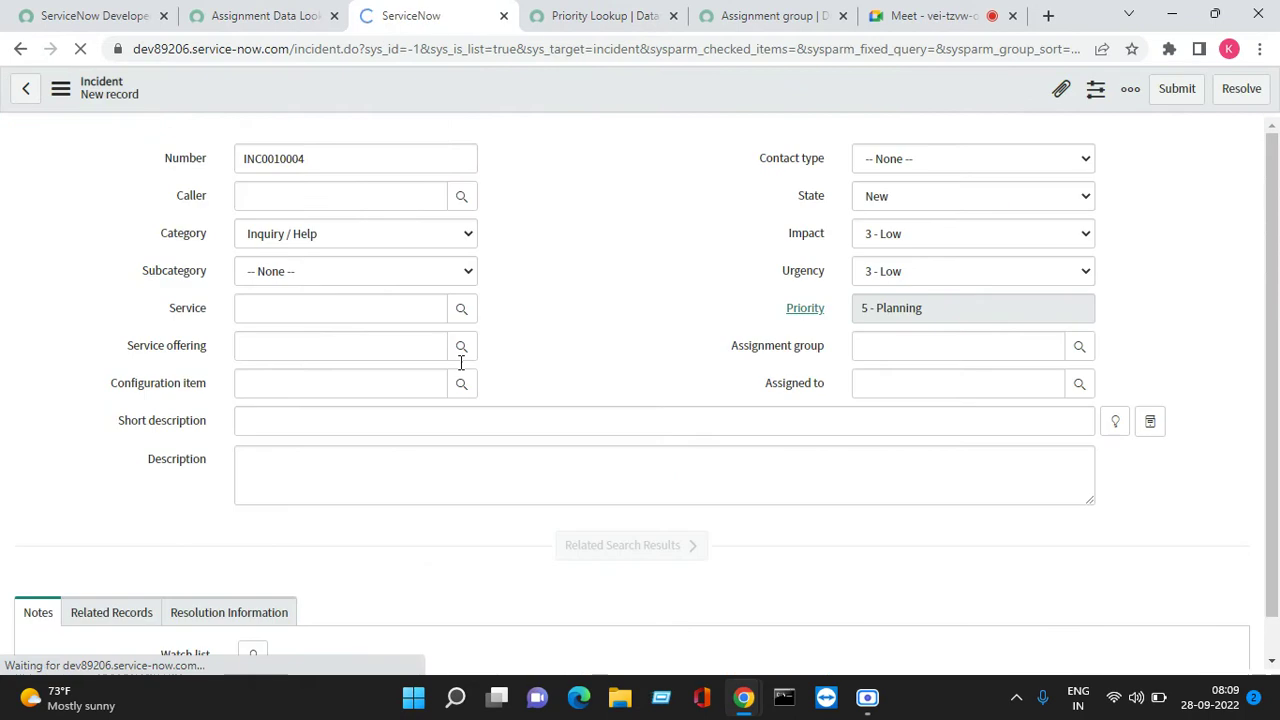
pyautogui.click(289, 195)
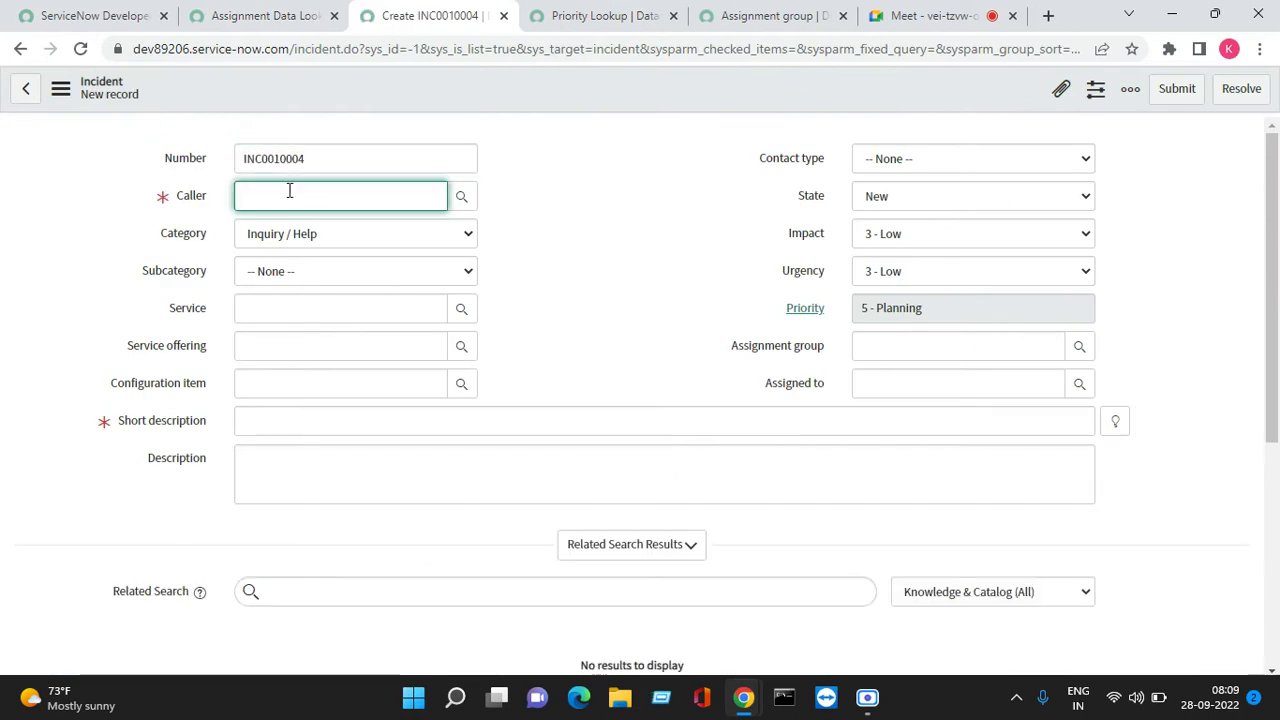
pyautogui.click(351, 194)
pyautogui.click(318, 240)
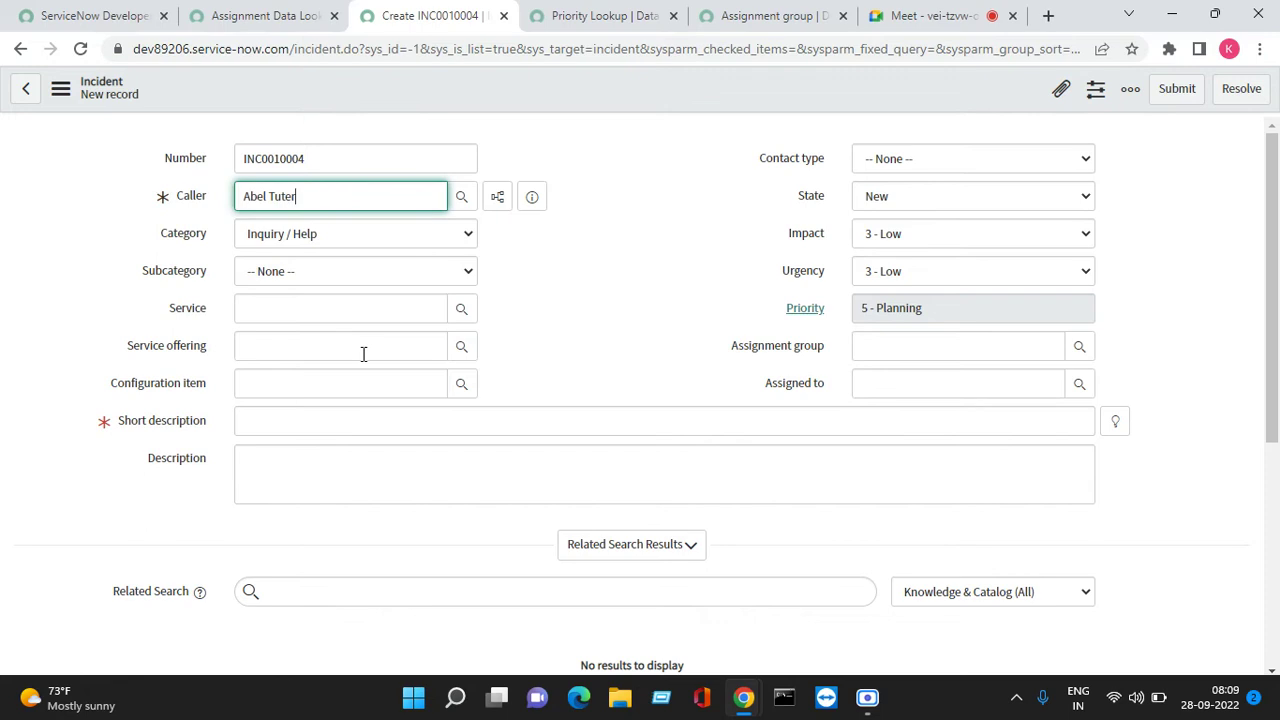
# Enter Test as the short description, set the category to Software, and save the incident.
pyautogui.click(259, 417)
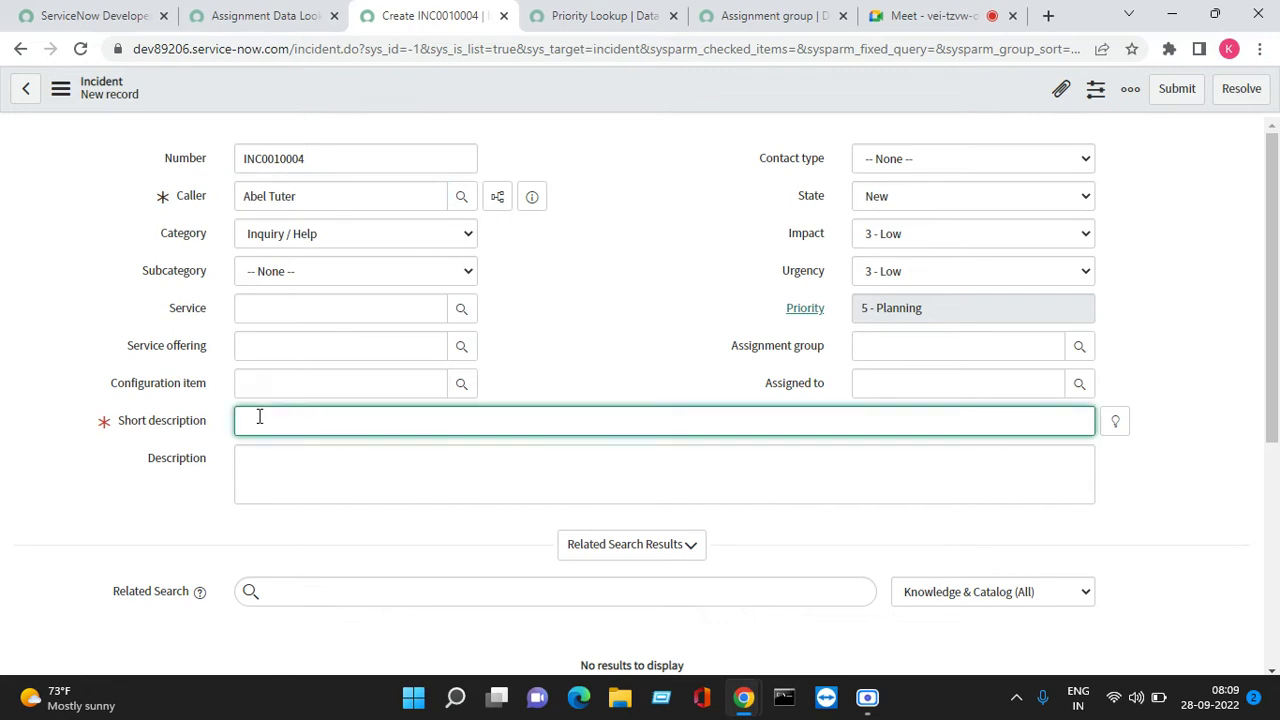
pyautogui.write('Test')
pyautogui.click(340, 238)
pyautogui.click(309, 291)
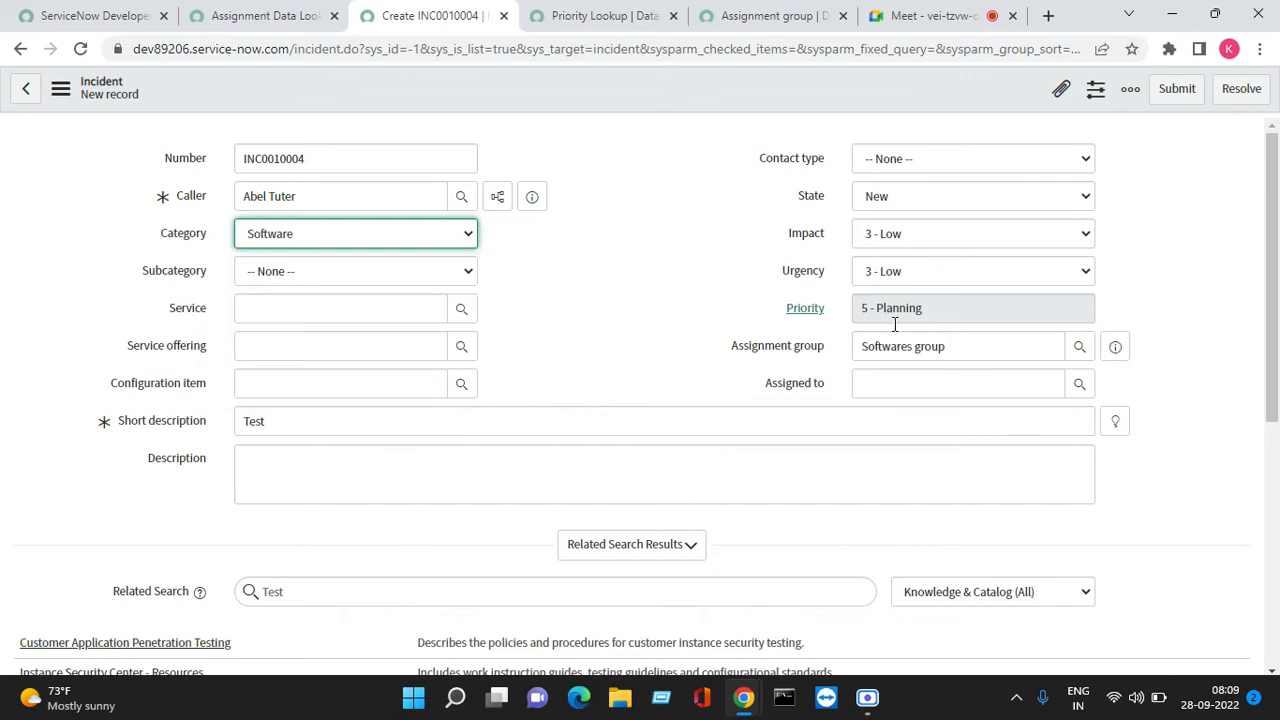
pyautogui.rightClick(616, 90)
pyautogui.click(660, 97)
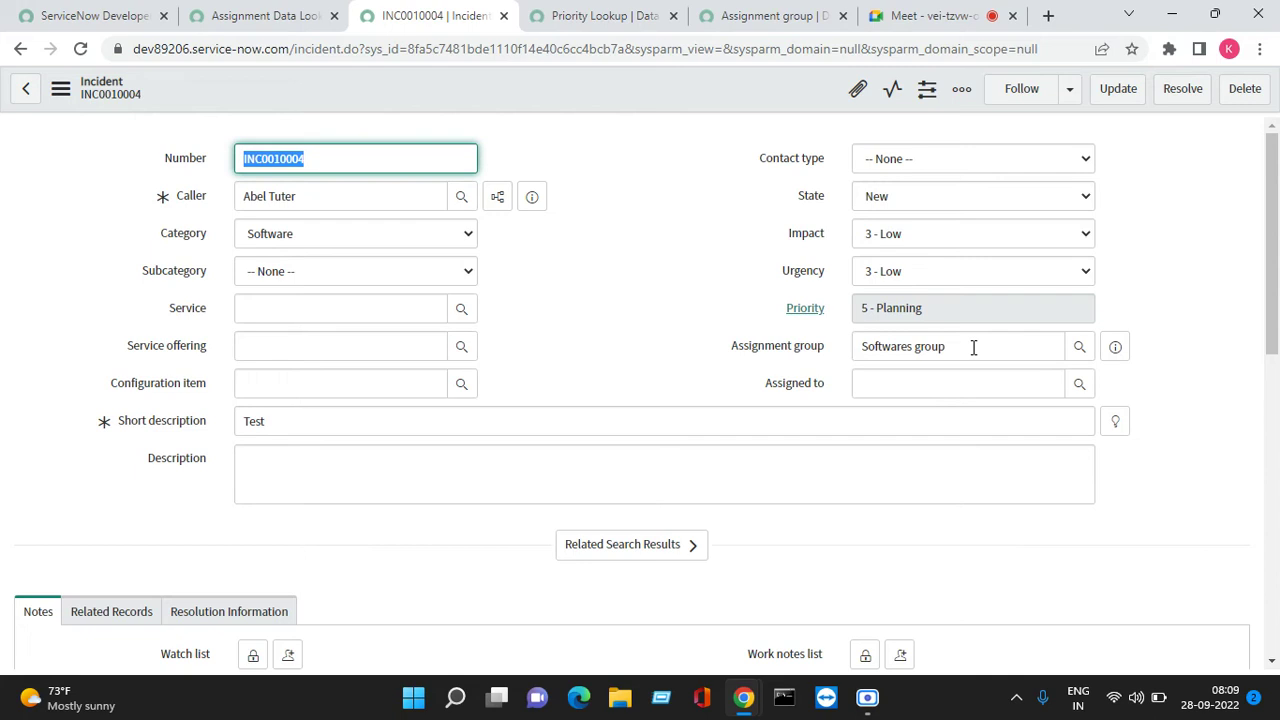
# Change the saved incident's category to Hardware and save the record.
pyautogui.click(310, 232)
pyautogui.click(303, 308)
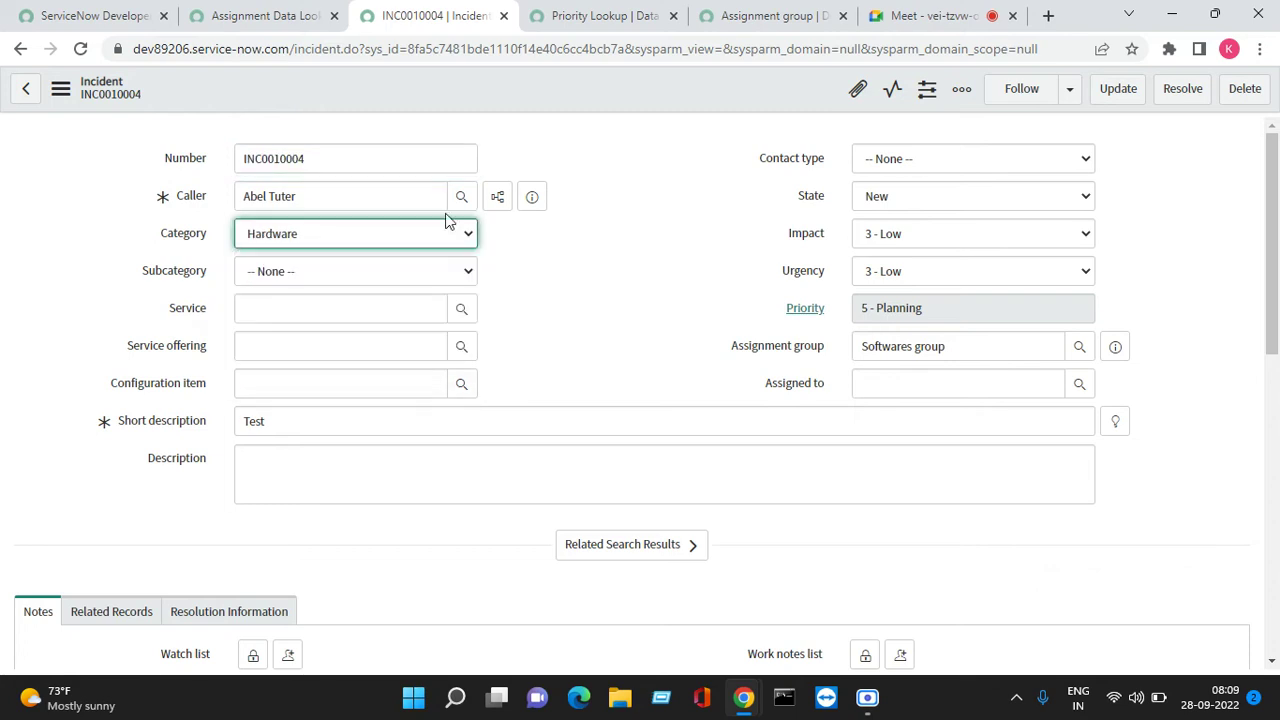
pyautogui.rightClick(619, 94)
pyautogui.click(647, 103)
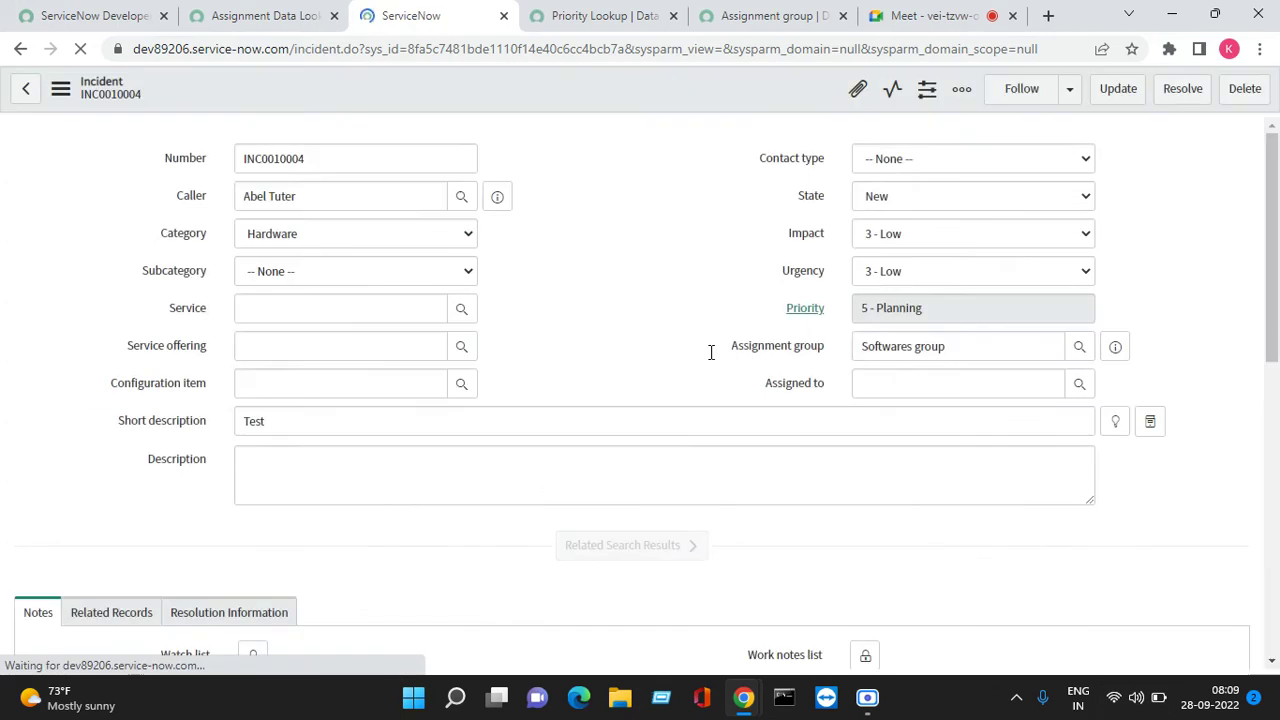
# Set the incident's category back to Software and save the record.
pyautogui.click(328, 238)
pyautogui.click(311, 291)
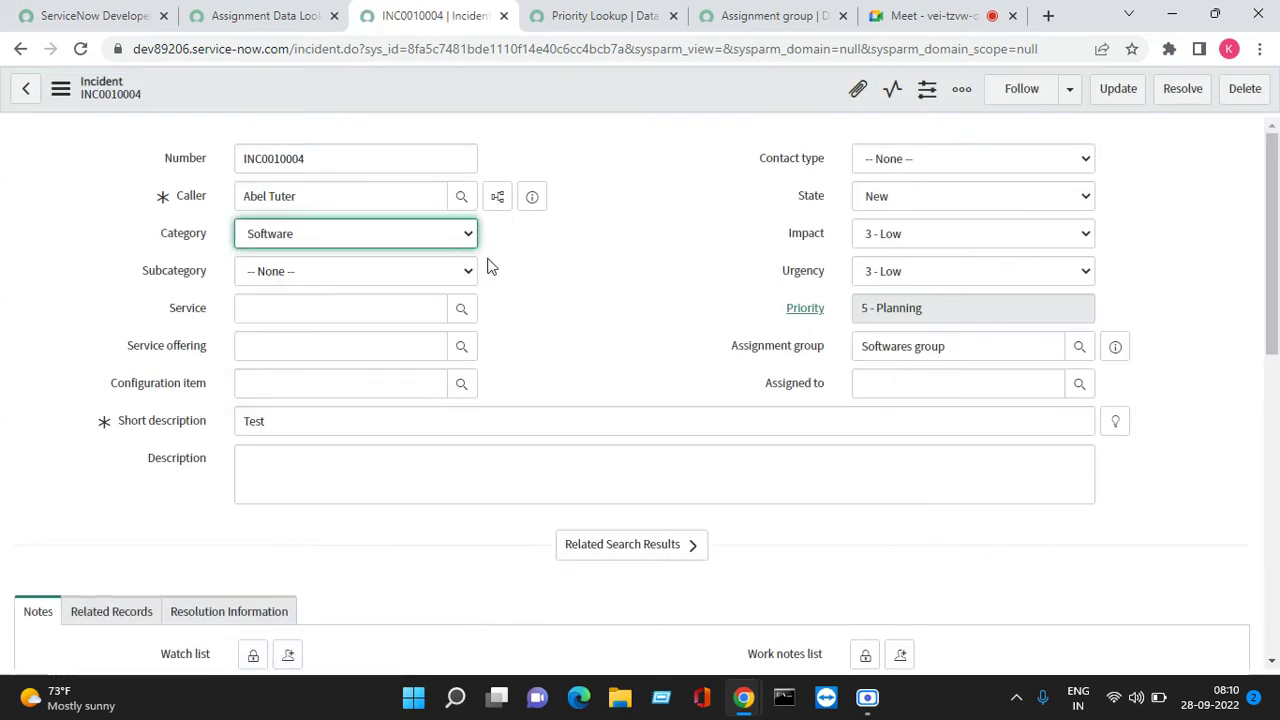
pyautogui.rightClick(549, 86)
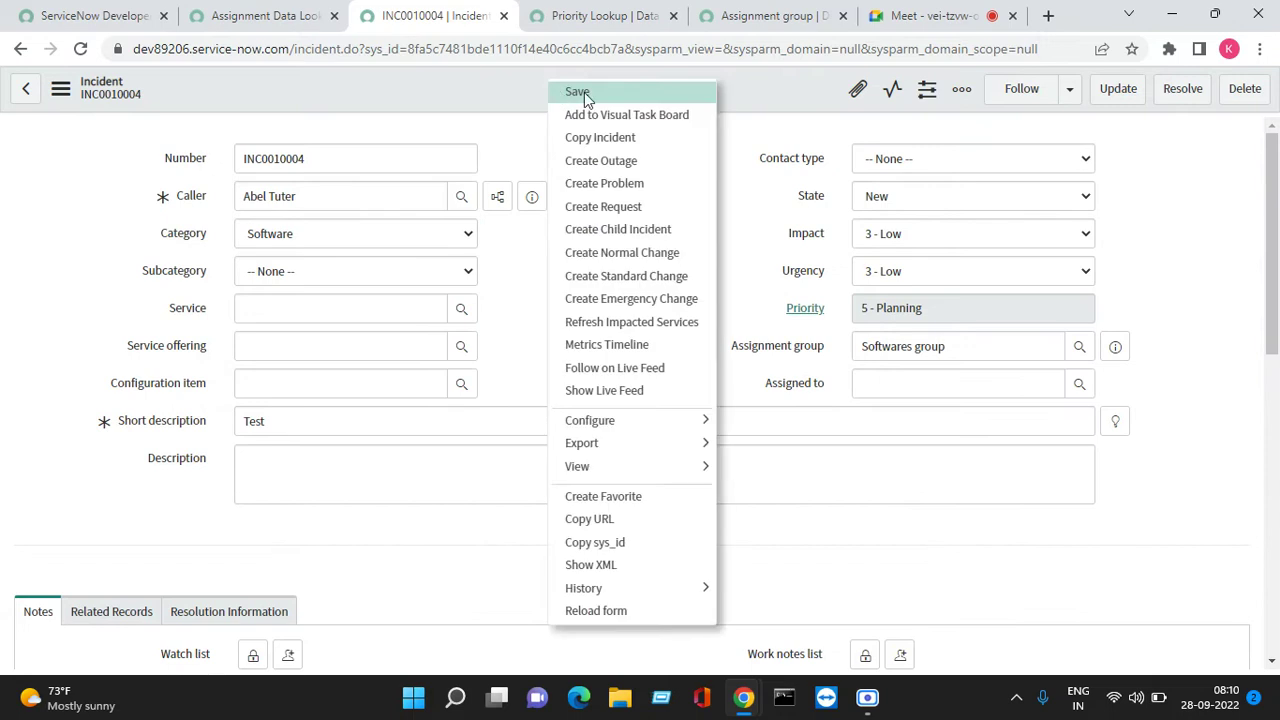
pyautogui.click(584, 92)
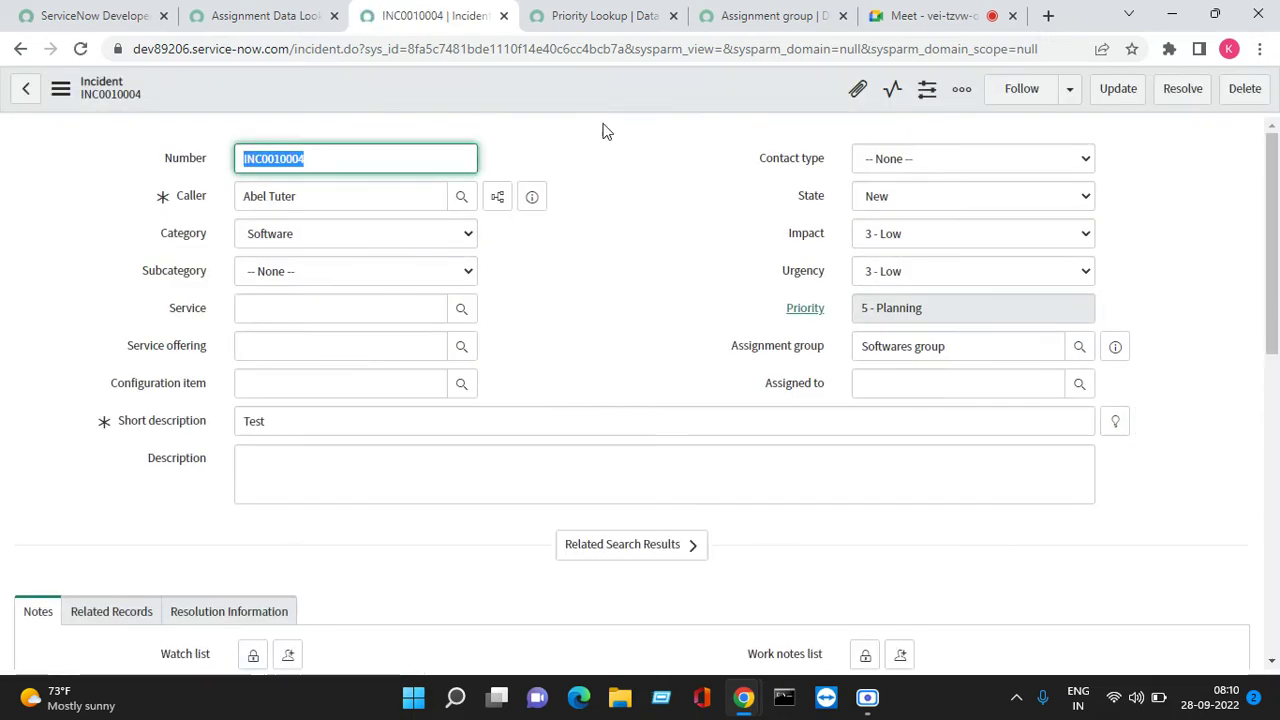
# Clear the incident's assignment group, set its category to Hardware, and save the record.
pyautogui.click(977, 349)
pyautogui.tripleClick(977, 349)
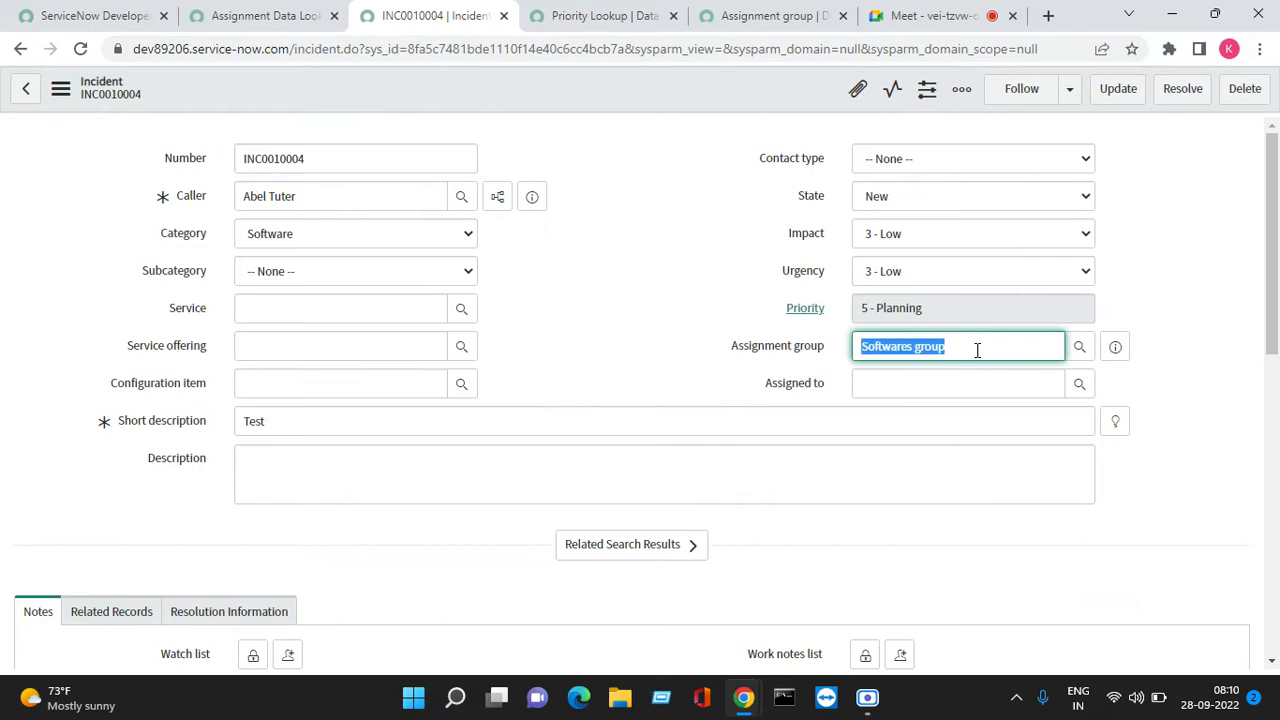
pyautogui.press('BackSpace')
pyautogui.click(274, 236)
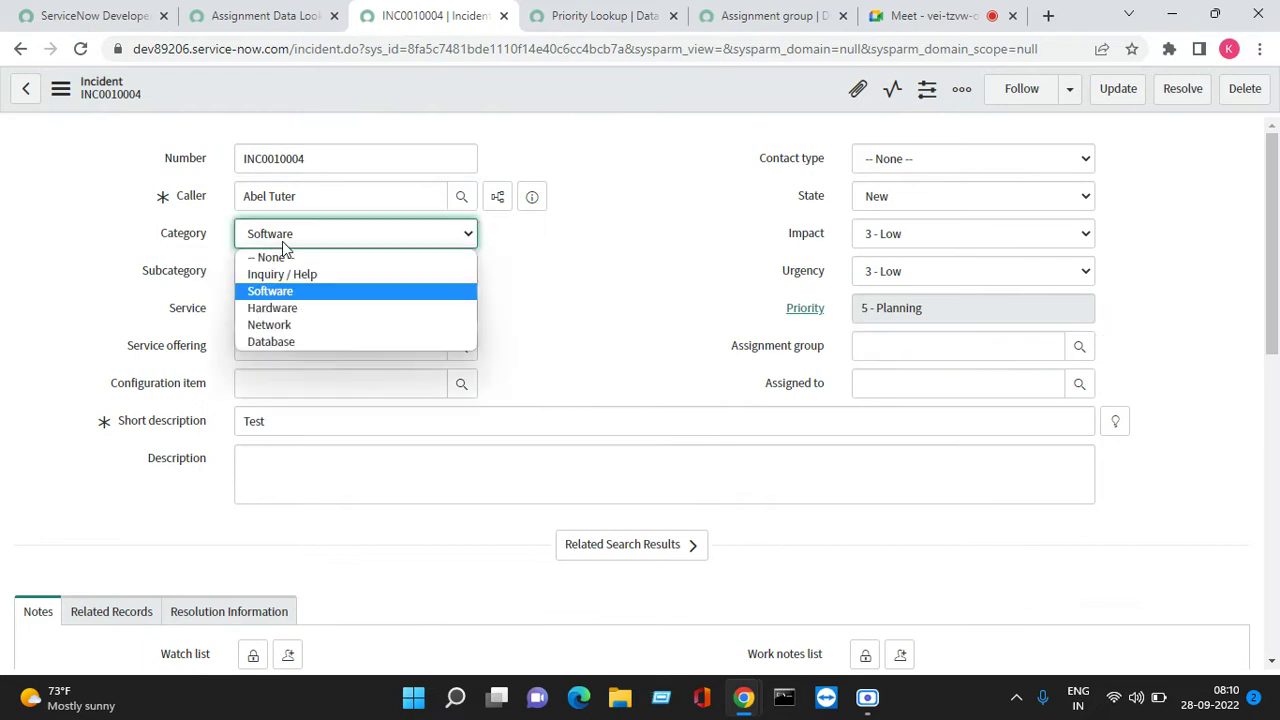
pyautogui.click(283, 308)
pyautogui.rightClick(553, 96)
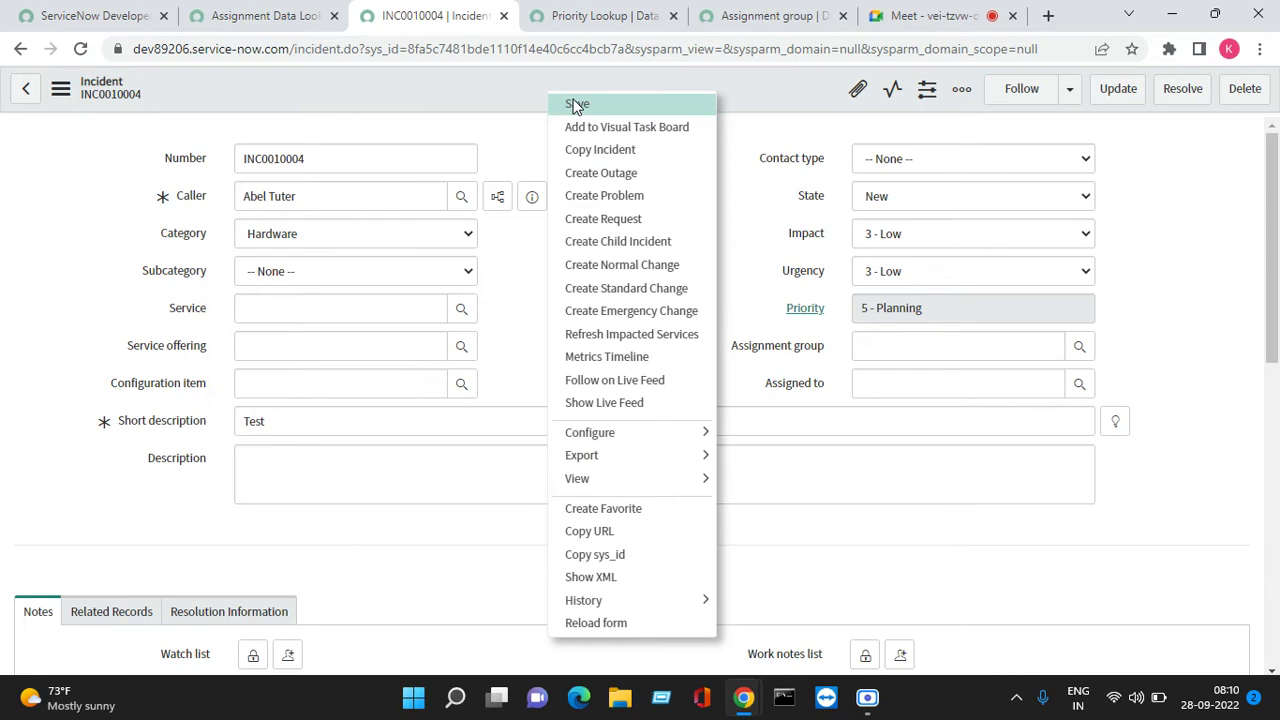
pyautogui.click(582, 108)
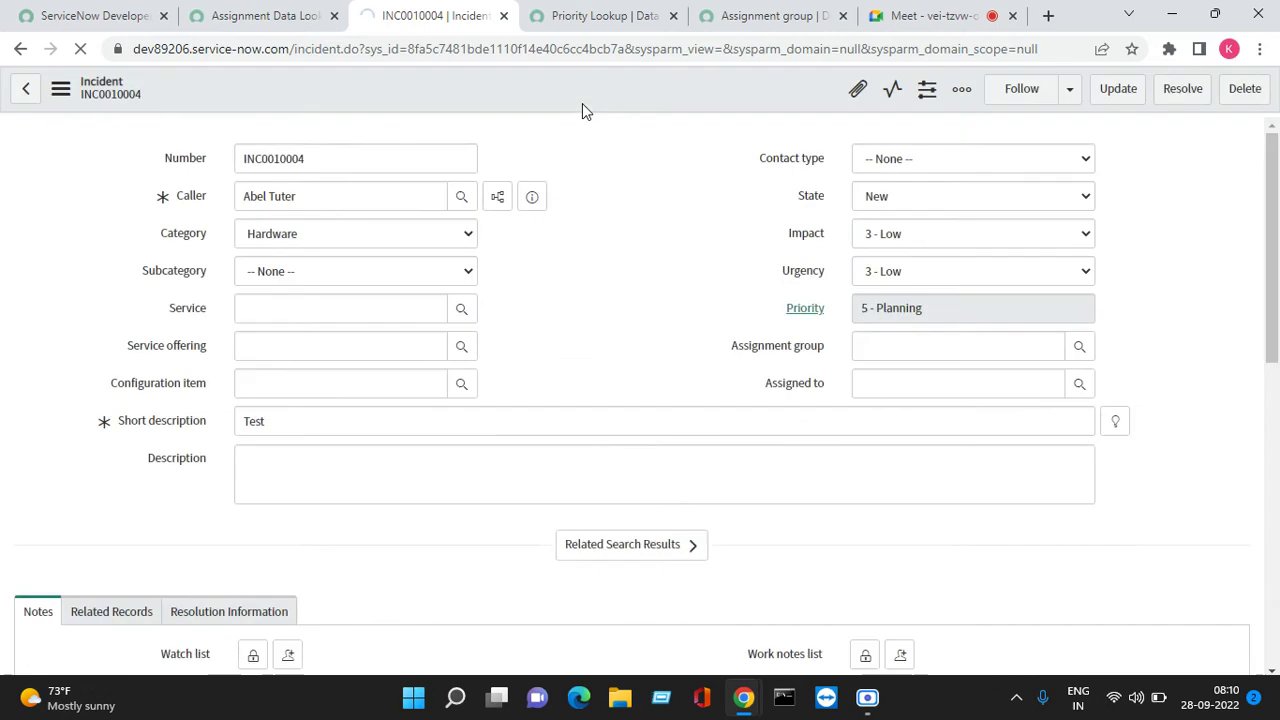
# With the assignment group empty, switch the incident's category to Software and save to test the lookup rule.
pyautogui.click(331, 233)
pyautogui.click(314, 290)
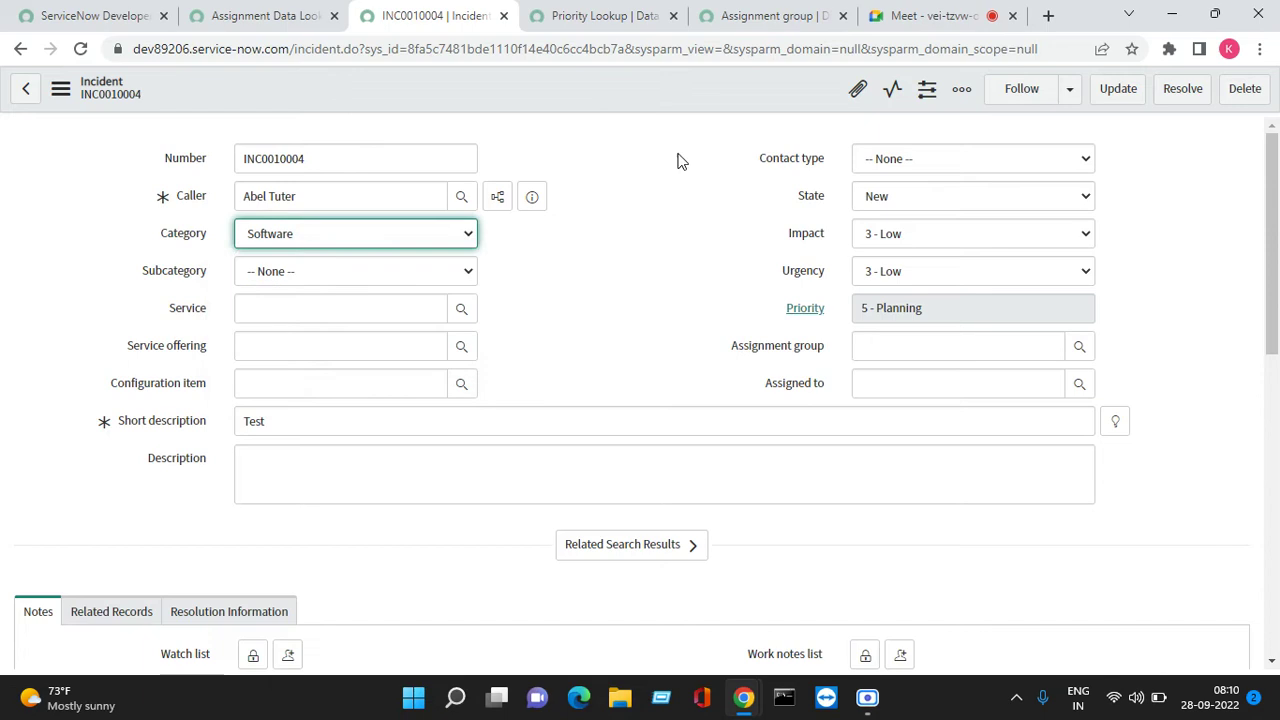
pyautogui.rightClick(642, 88)
pyautogui.click(684, 101)
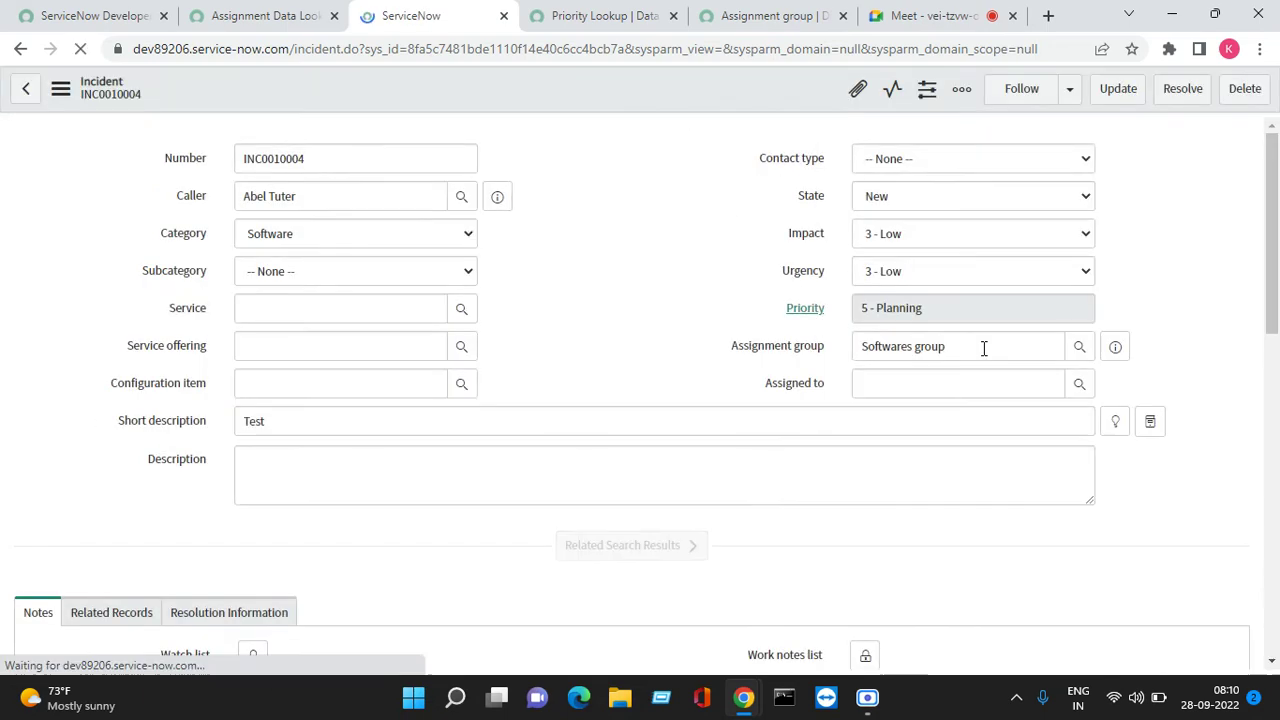
# Start a new assignment data lookup with category Hardware, subcategory CPU, and configuration item *ANNIE-IBM.
pyautogui.click(983, 349)
pyautogui.tripleClick(983, 349)
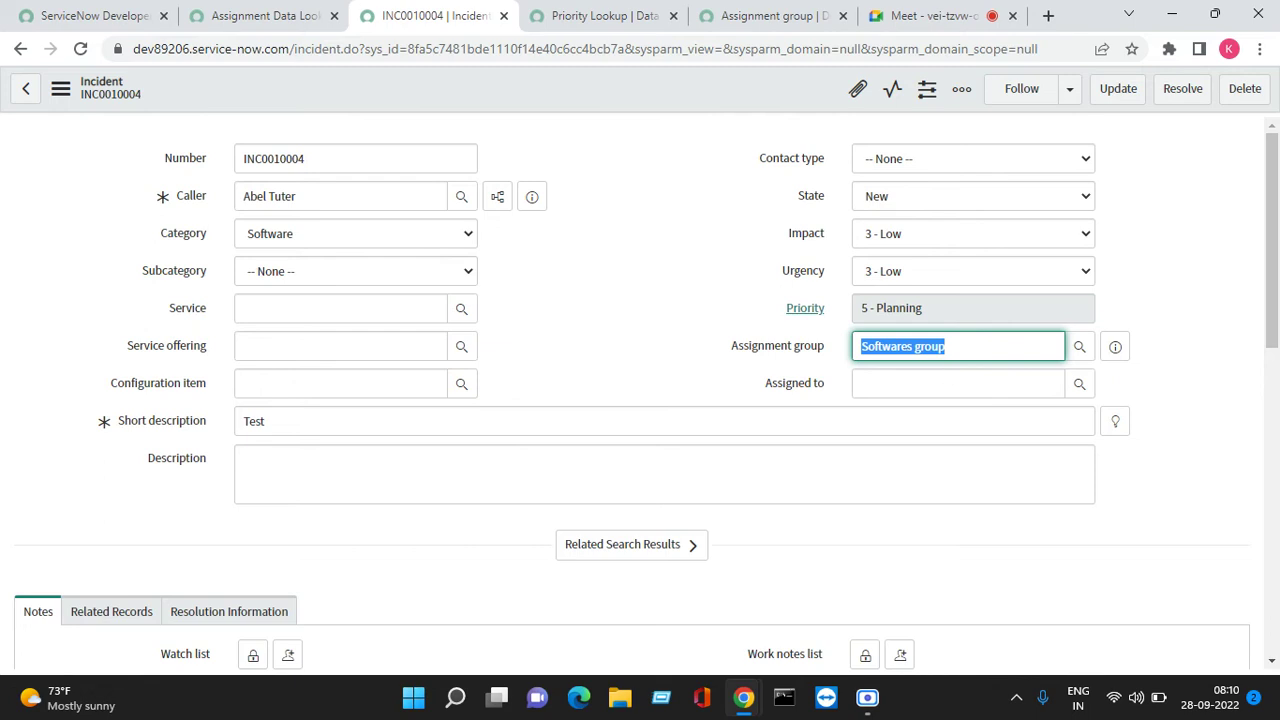
pyautogui.click(246, 22)
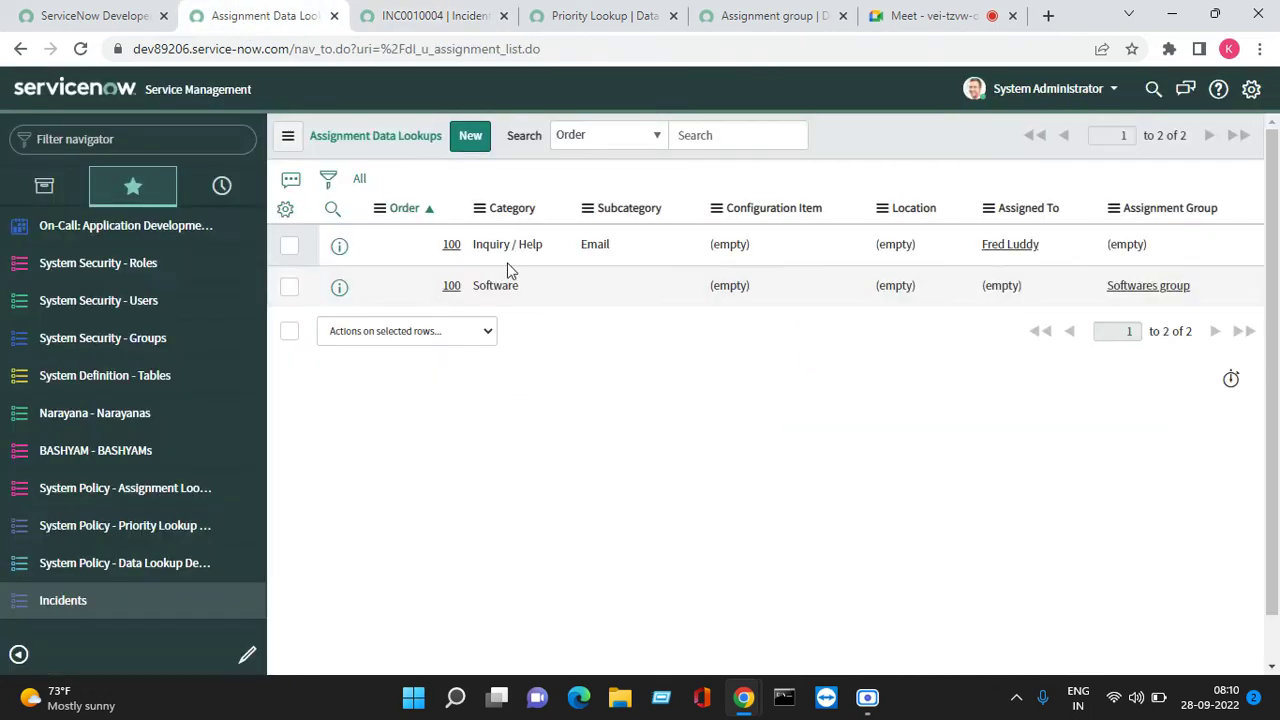
pyautogui.click(478, 142)
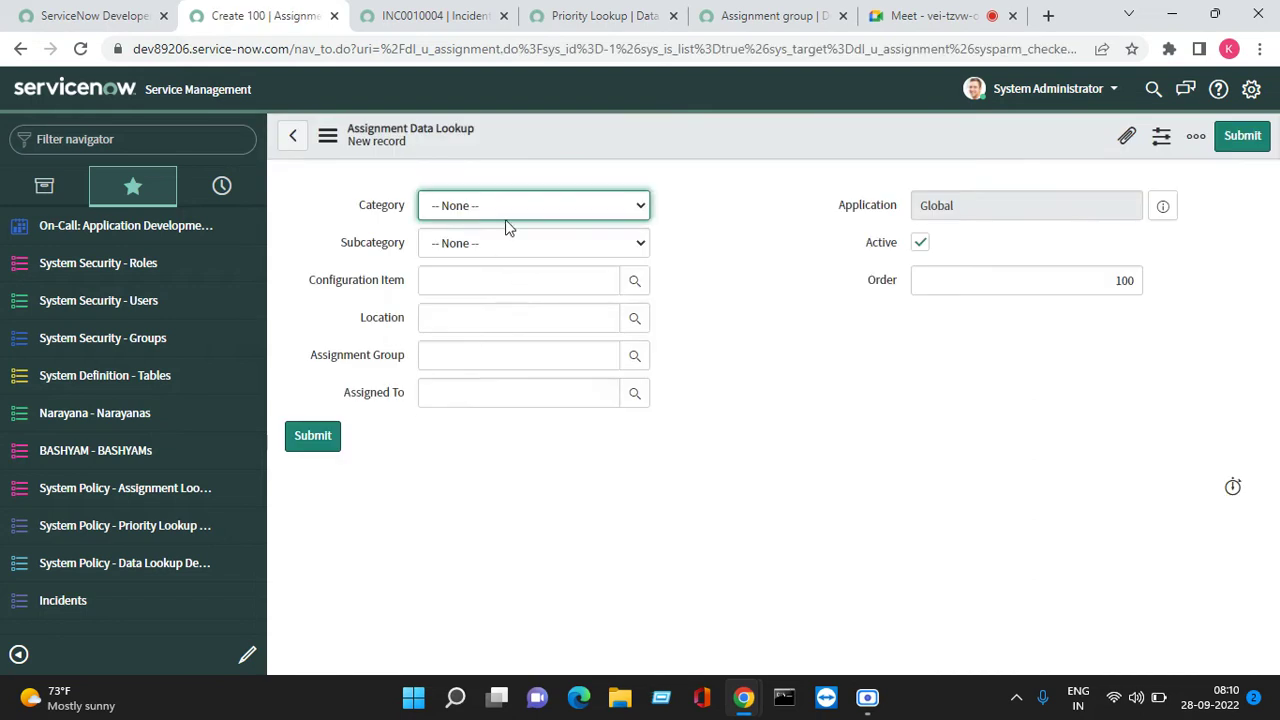
pyautogui.click(503, 210)
pyautogui.click(497, 280)
pyautogui.click(505, 244)
pyautogui.click(486, 301)
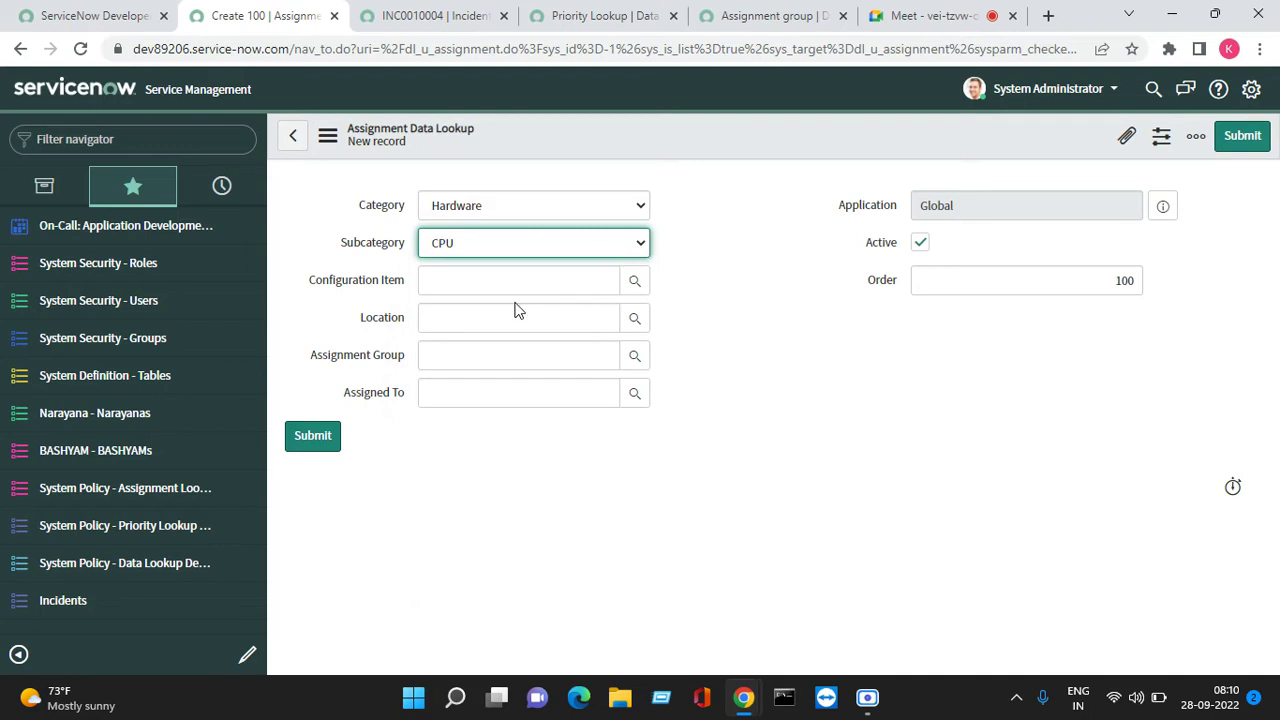
pyautogui.click(634, 281)
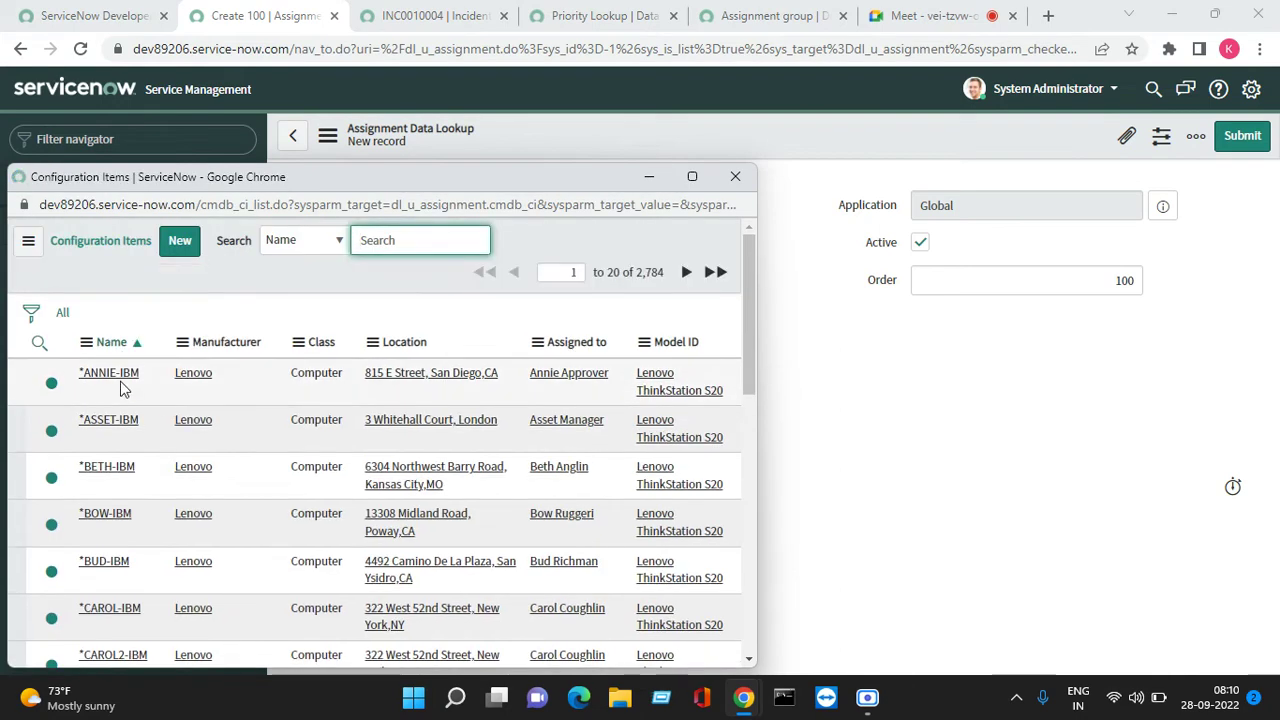
pyautogui.click(116, 374)
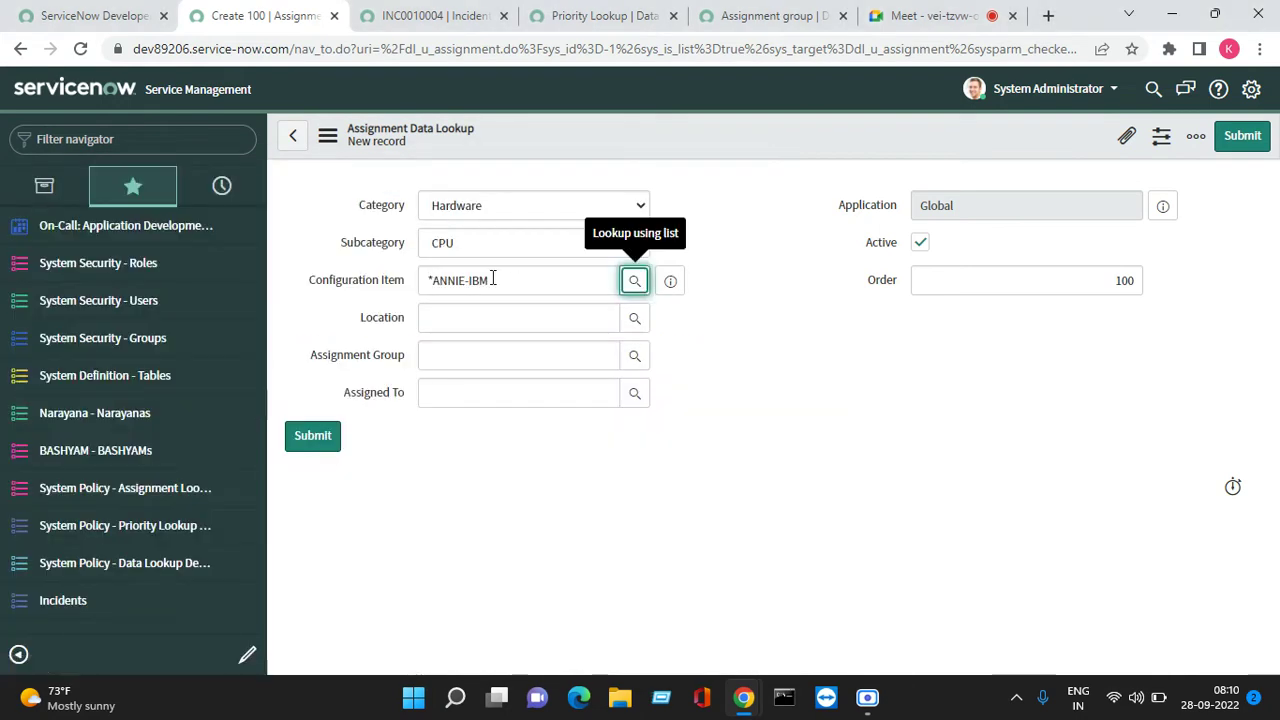
# Browse the groups available for the open incident's assignment group.
pyautogui.click(478, 16)
pyautogui.click(1082, 350)
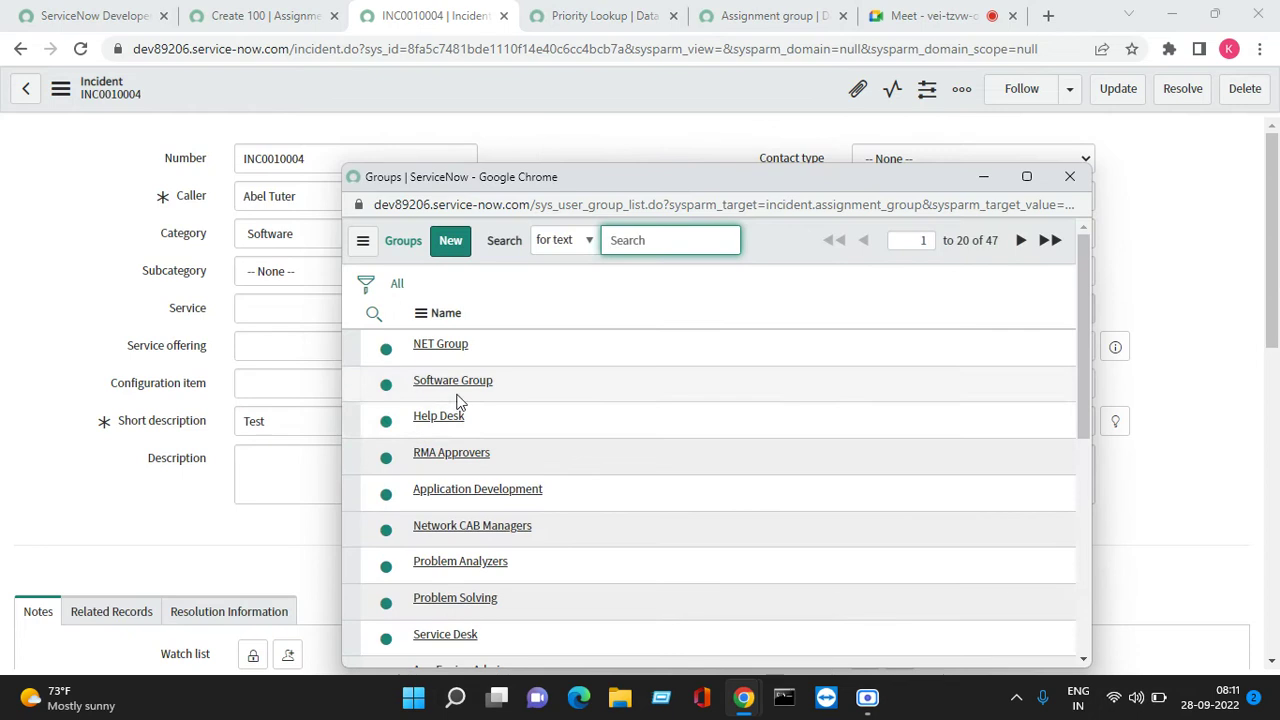
pyautogui.scroll(-3, 494, 457)
pyautogui.scroll(3, 486, 400)
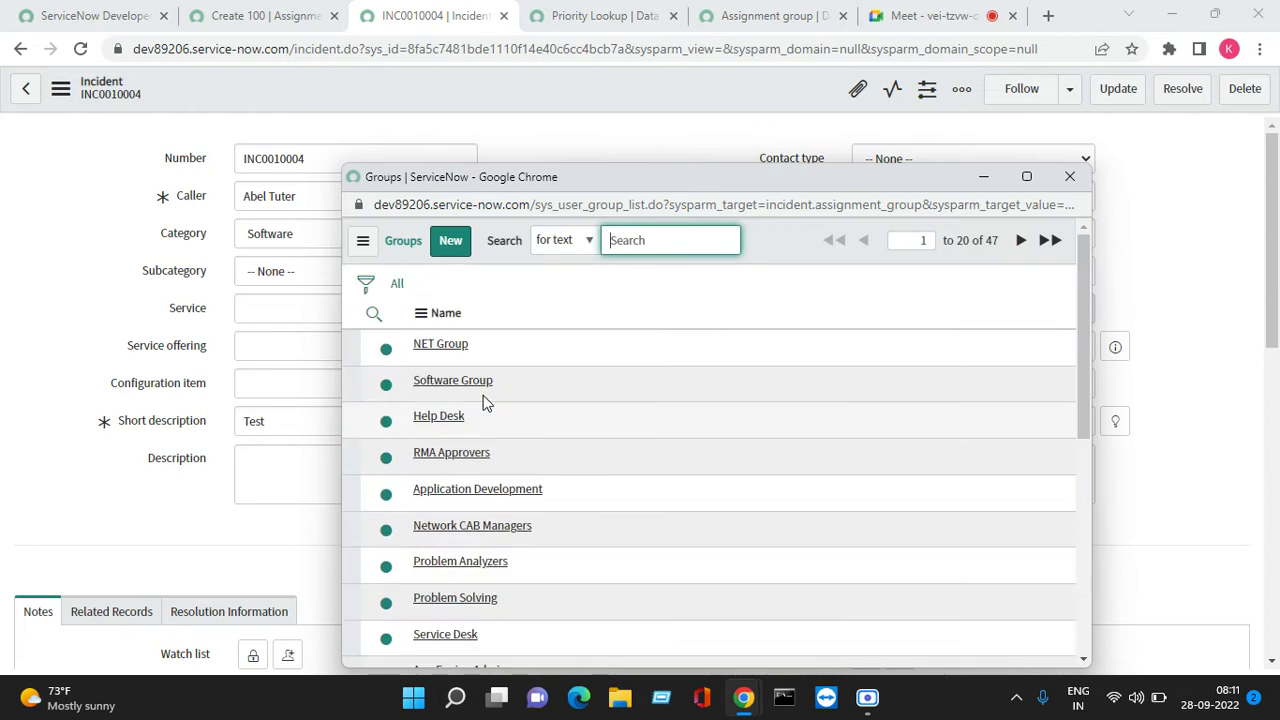
pyautogui.click(1069, 176)
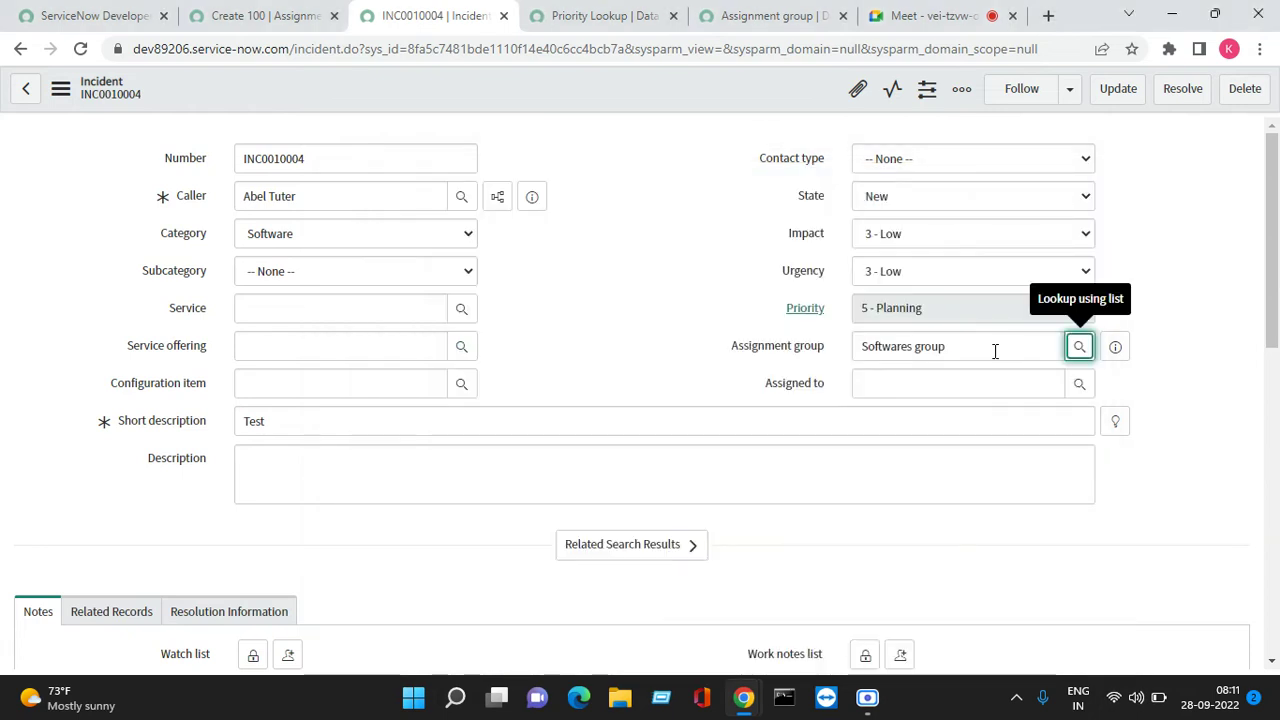
# Set the incident's assignment group to Hardware and examine the users who can be assigned to it.
pyautogui.tripleClick(994, 349)
pyautogui.write('ha')
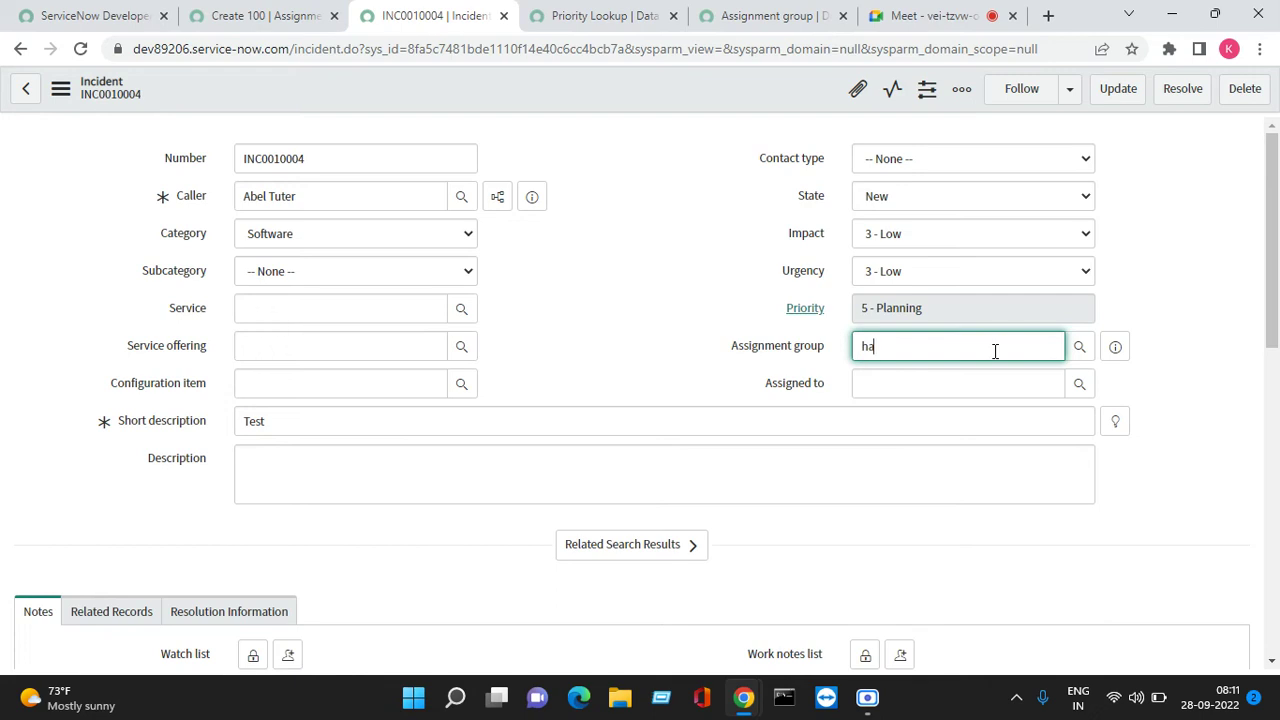
pyautogui.write('rd')
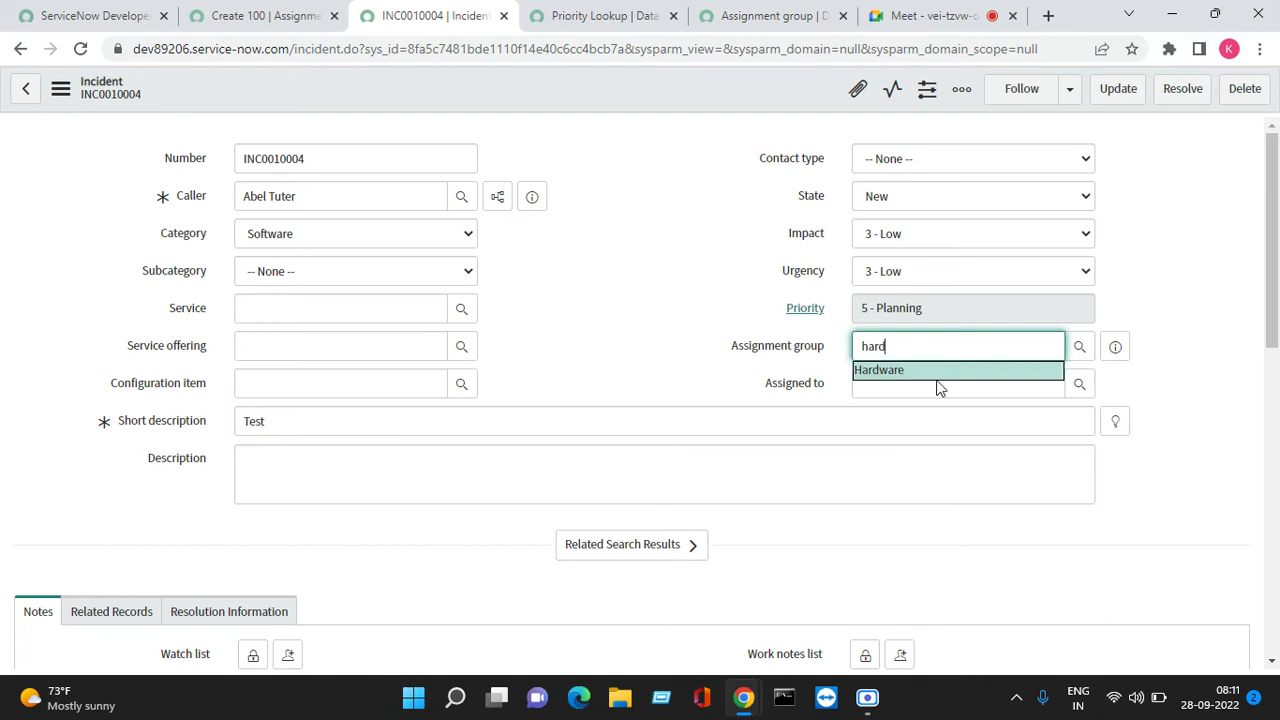
pyautogui.click(930, 375)
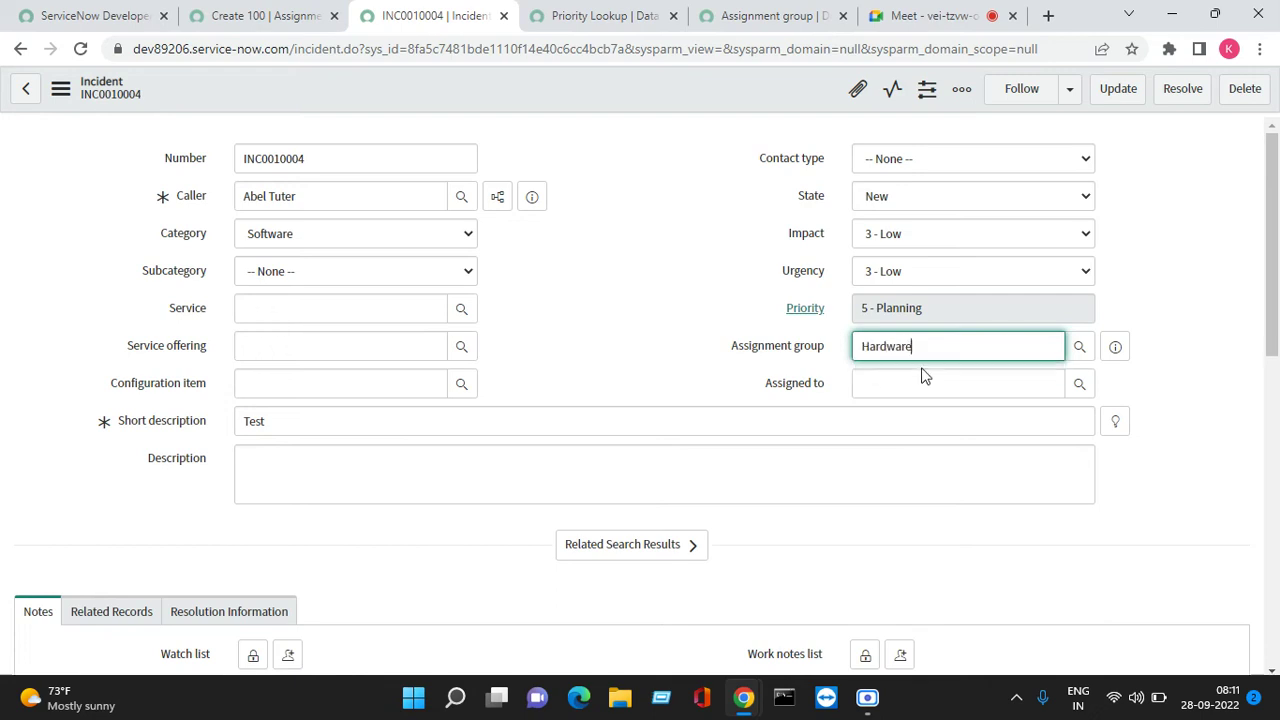
pyautogui.click(1079, 386)
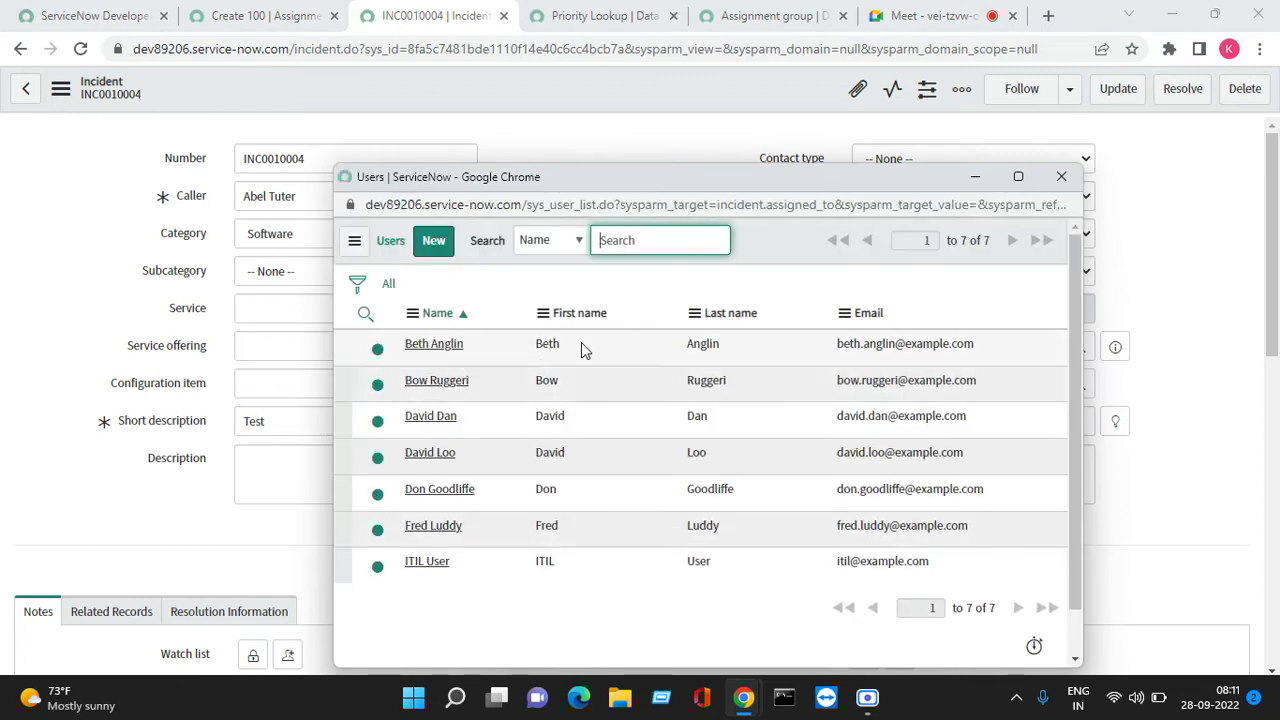
pyautogui.moveTo(468, 345); pyautogui.dragTo(398, 346)
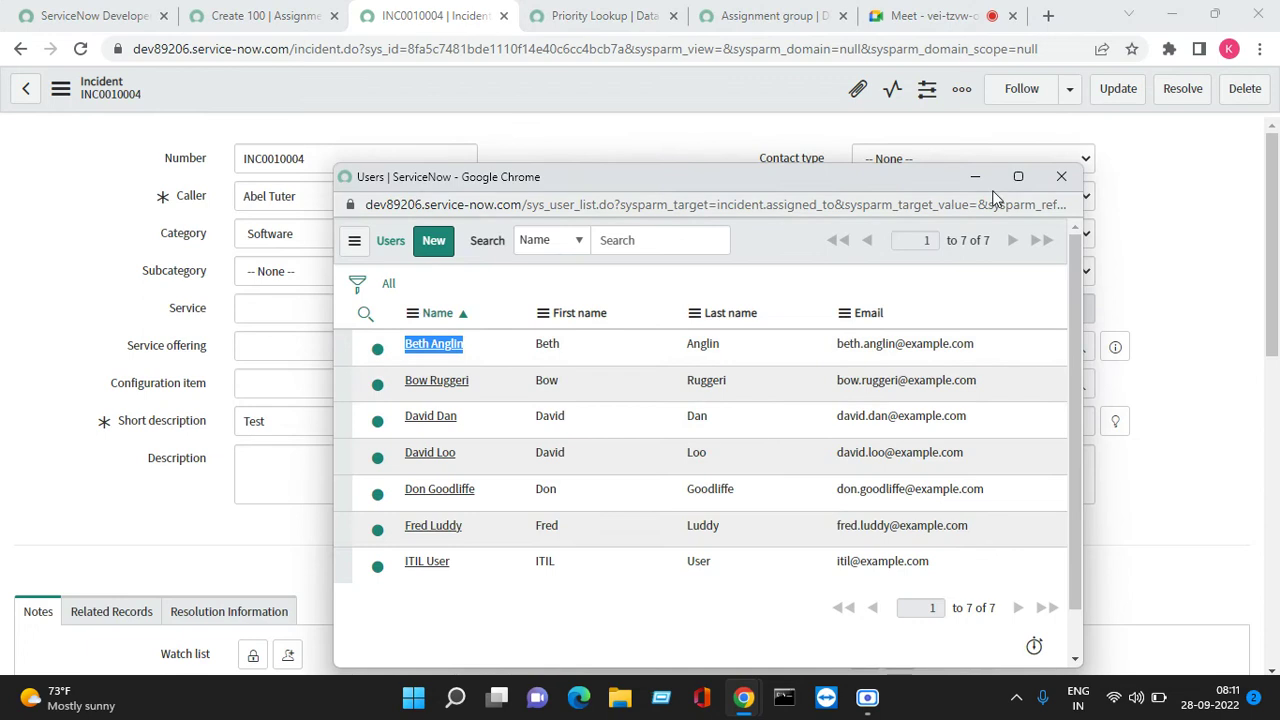
pyautogui.click(1061, 176)
# Set the assignment group of the new assignment data lookup to Hardware.
pyautogui.click(258, 15)
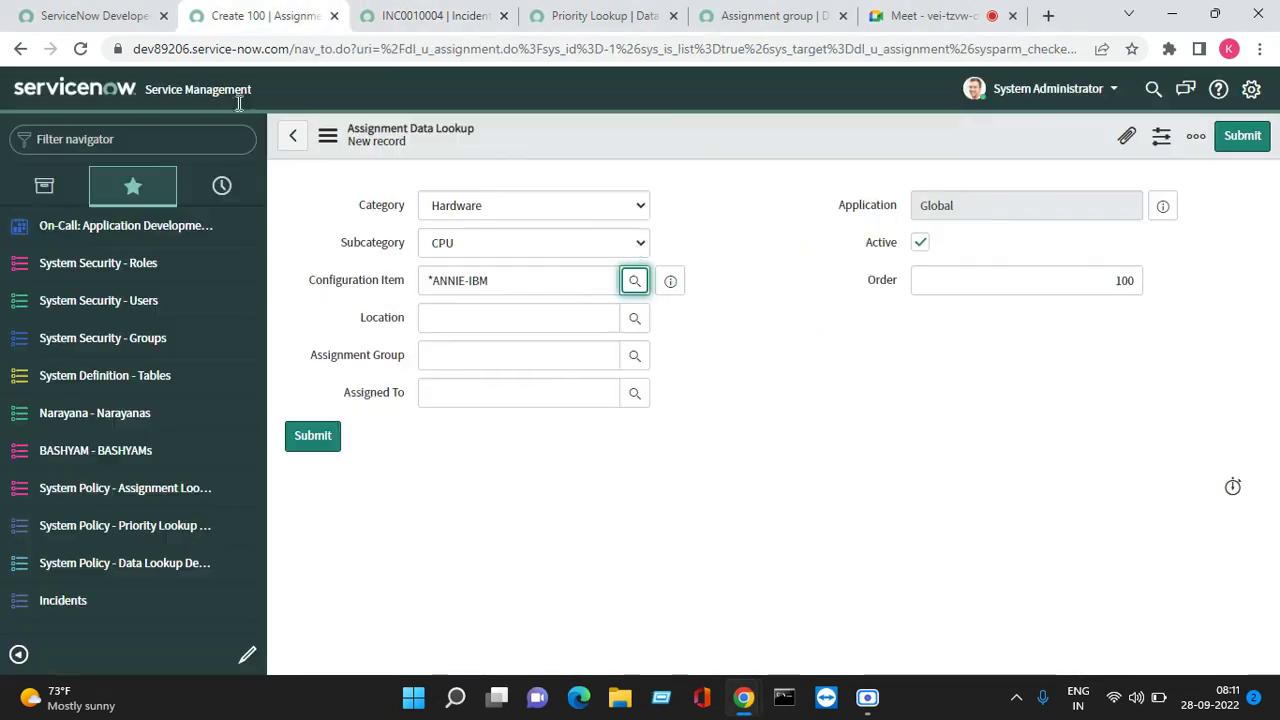
pyautogui.click(476, 316)
pyautogui.click(460, 356)
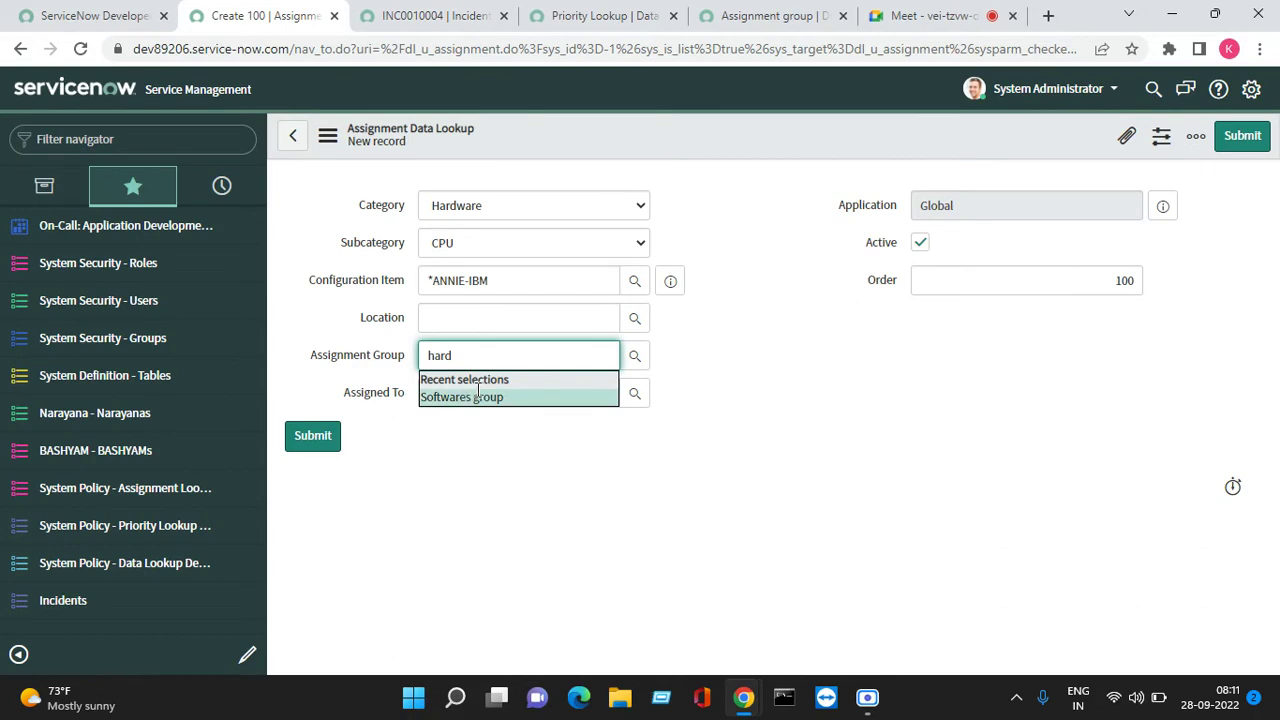
pyautogui.click(435, 15)
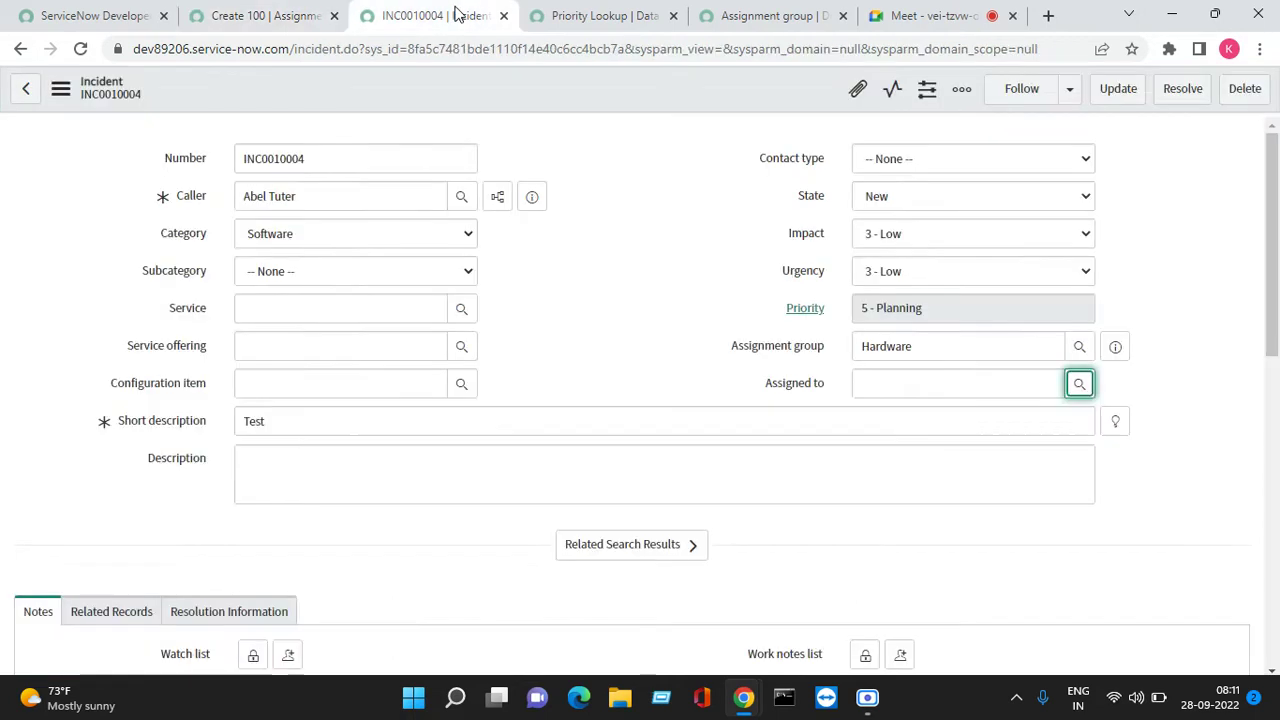
pyautogui.click(268, 15)
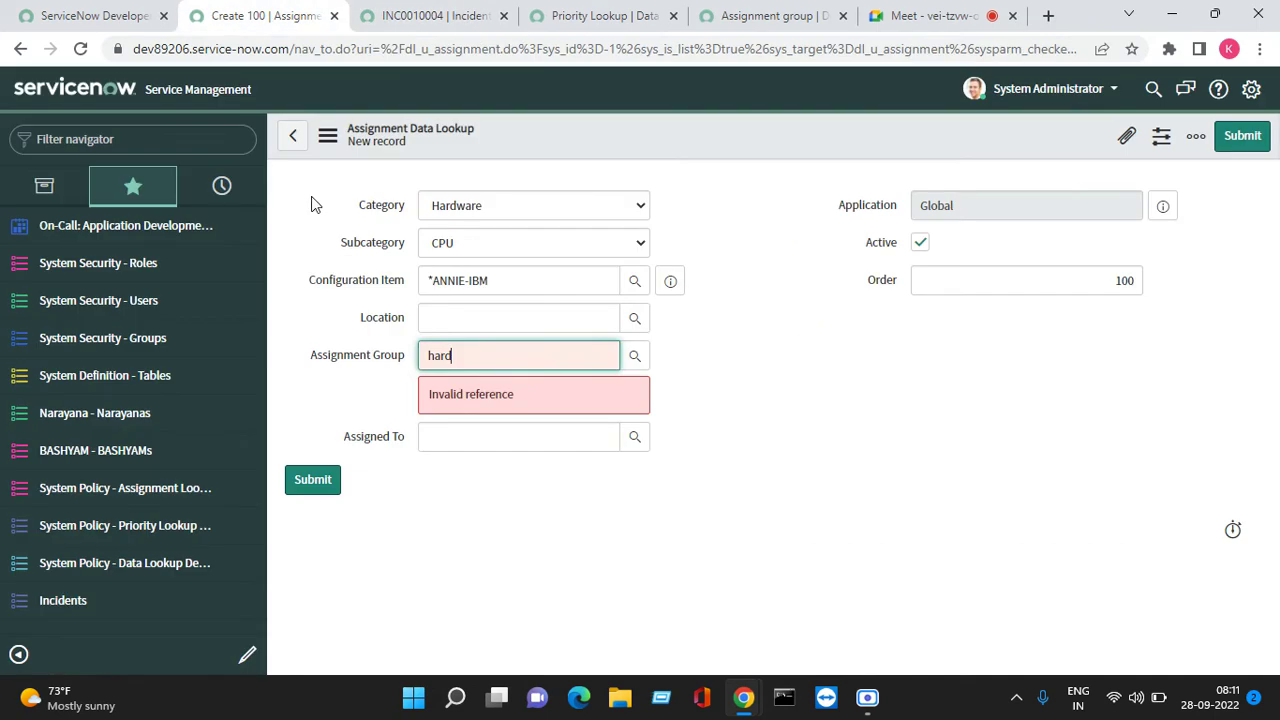
pyautogui.click(493, 381)
# Fill in the lookup's assigned-to user with the first Hardware group member and save the record.
pyautogui.click(542, 392)
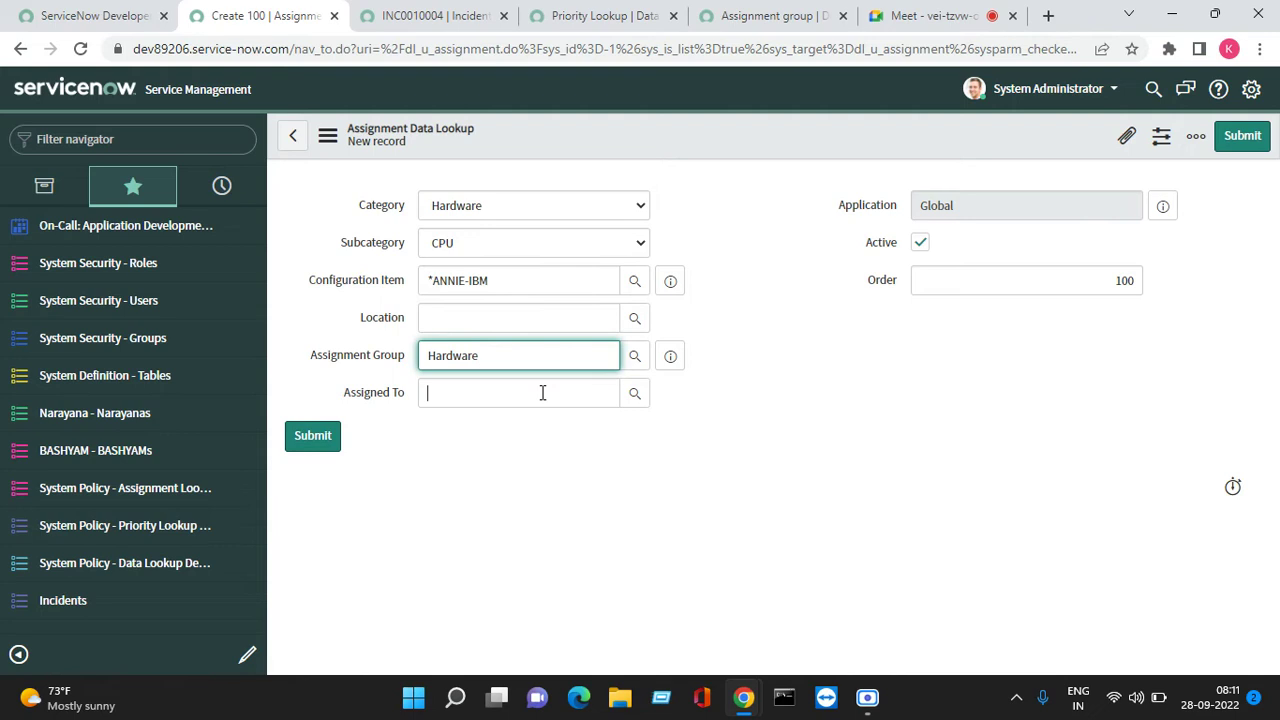
pyautogui.write('b')
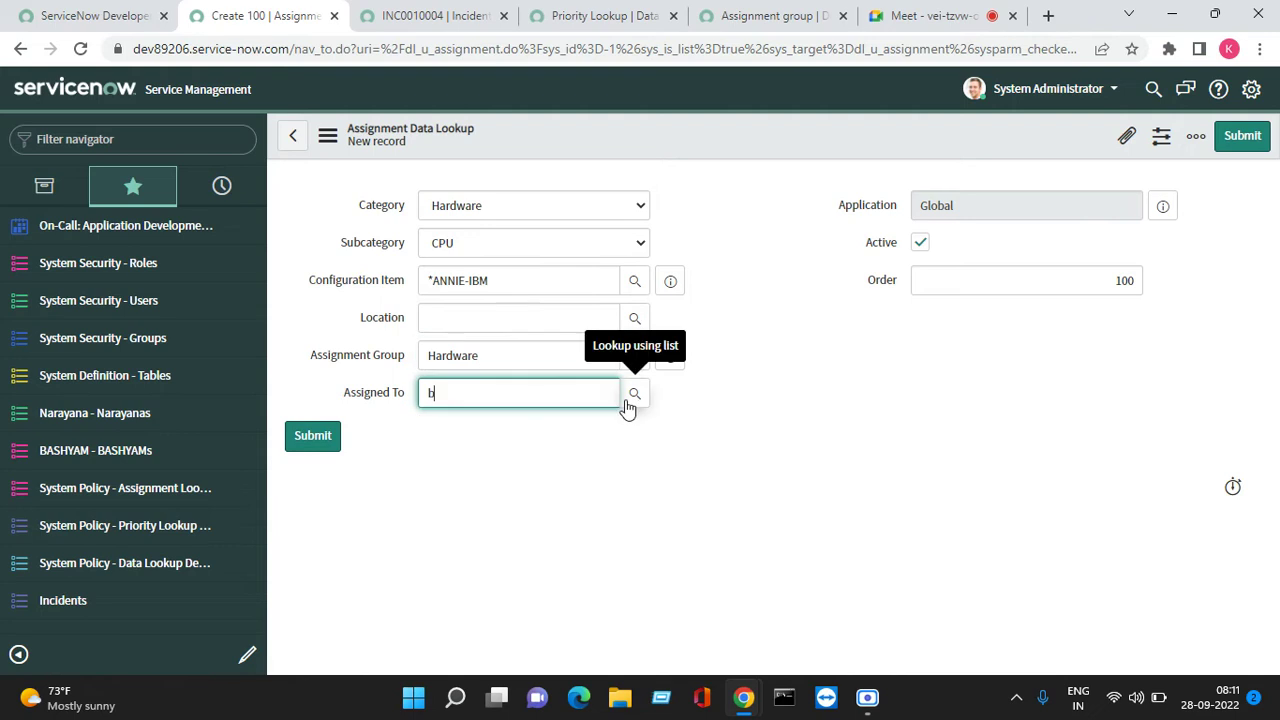
pyautogui.write('eth')
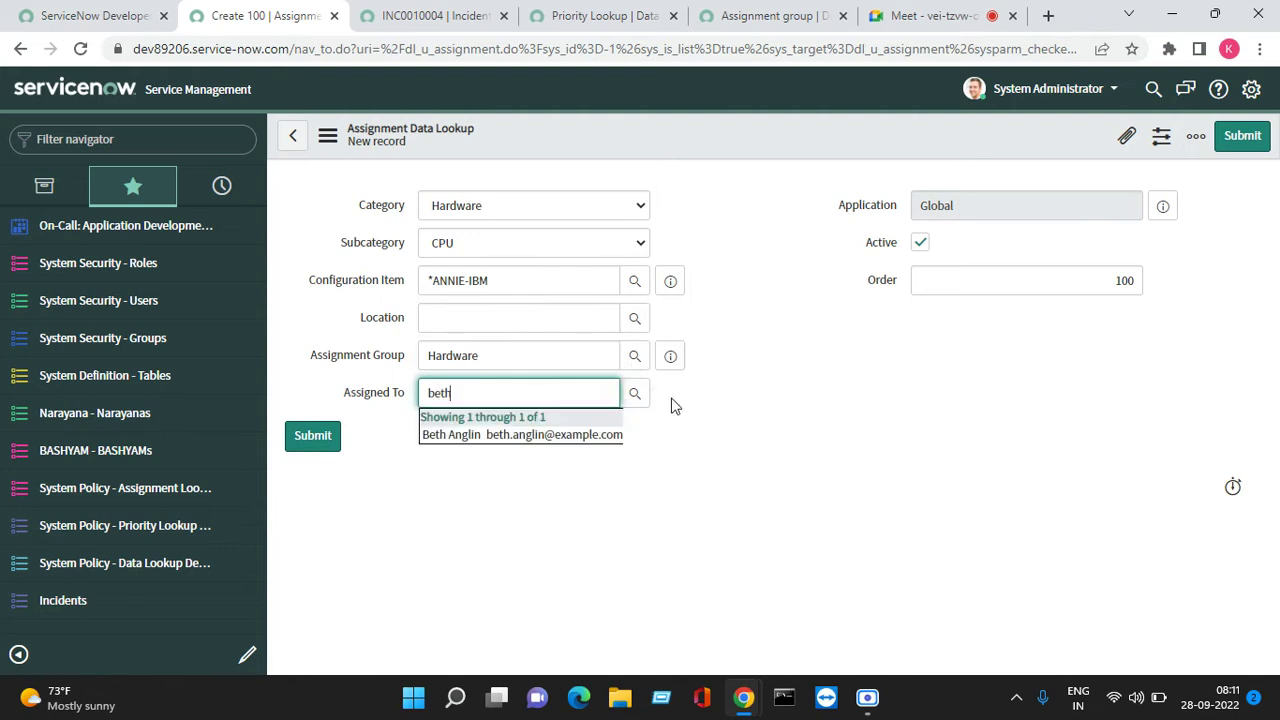
pyautogui.press('Down')
pyautogui.press('Return')
pyautogui.rightClick(736, 142)
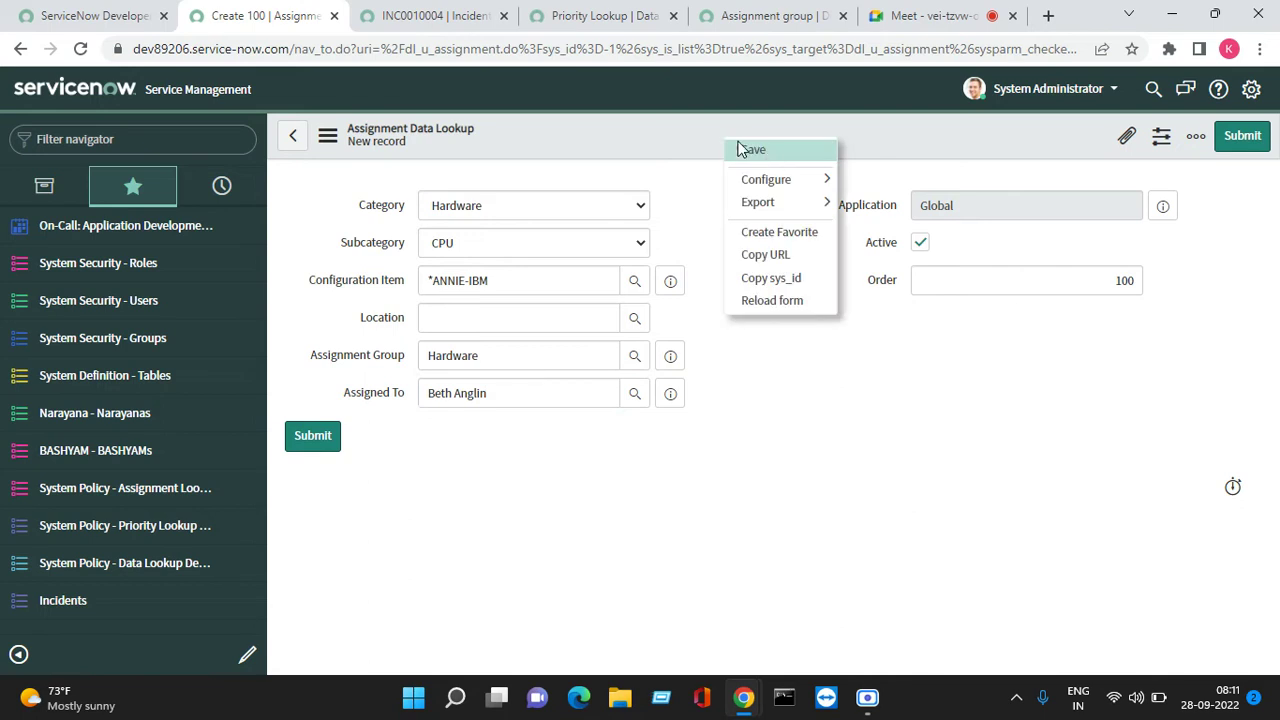
pyautogui.click(770, 158)
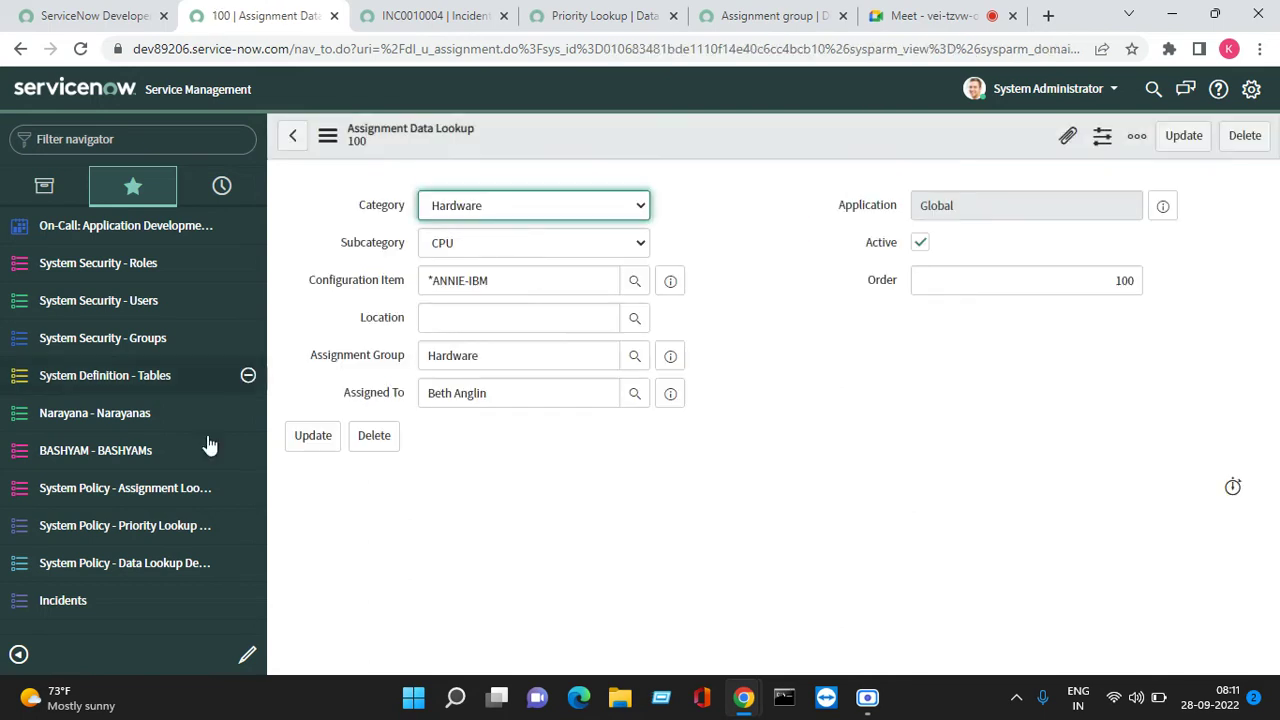
# Close the open incident's browser tab, discarding its unsaved changes.
pyautogui.rightClick(92, 600)
pyautogui.click(448, 8)
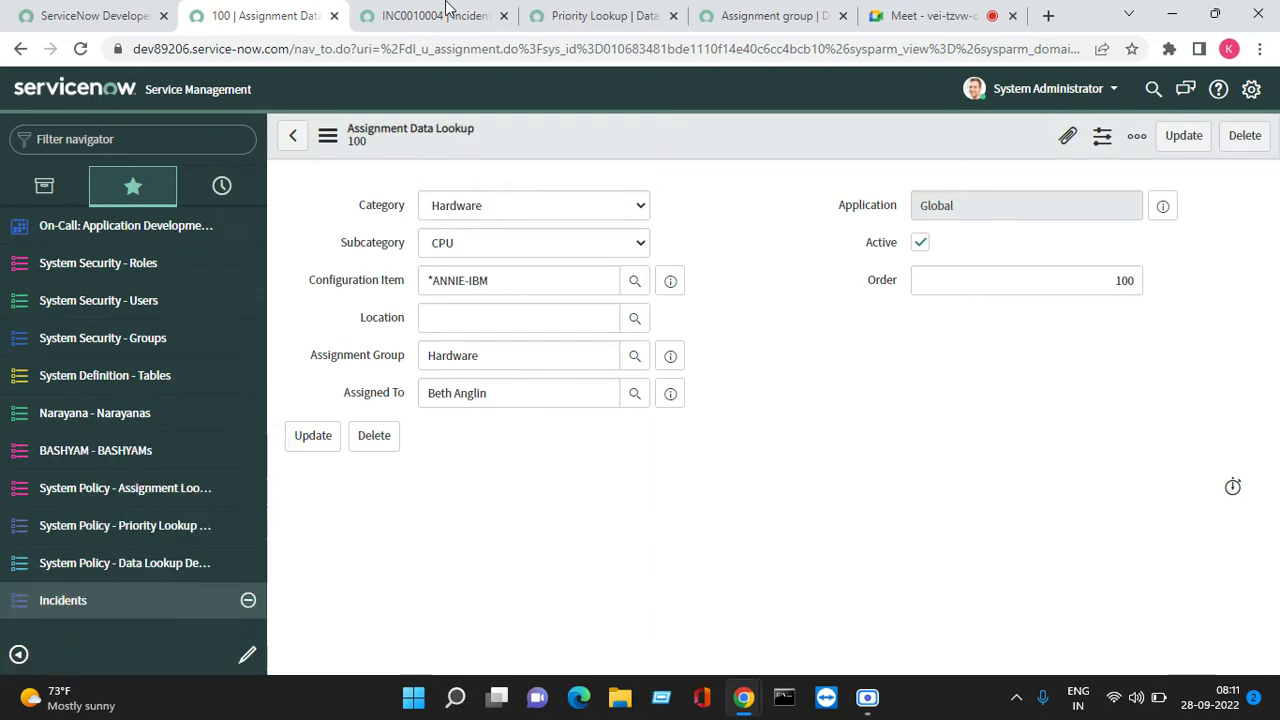
pyautogui.click(448, 8)
pyautogui.click(503, 15)
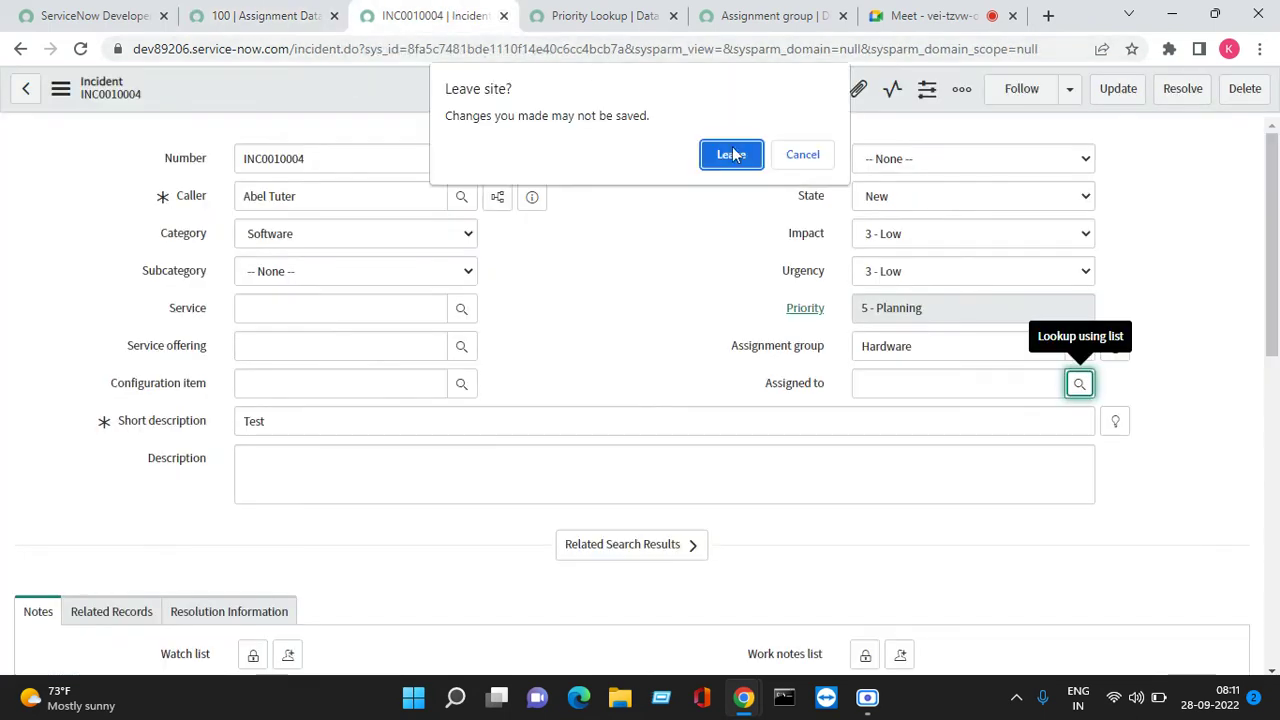
pyautogui.click(731, 154)
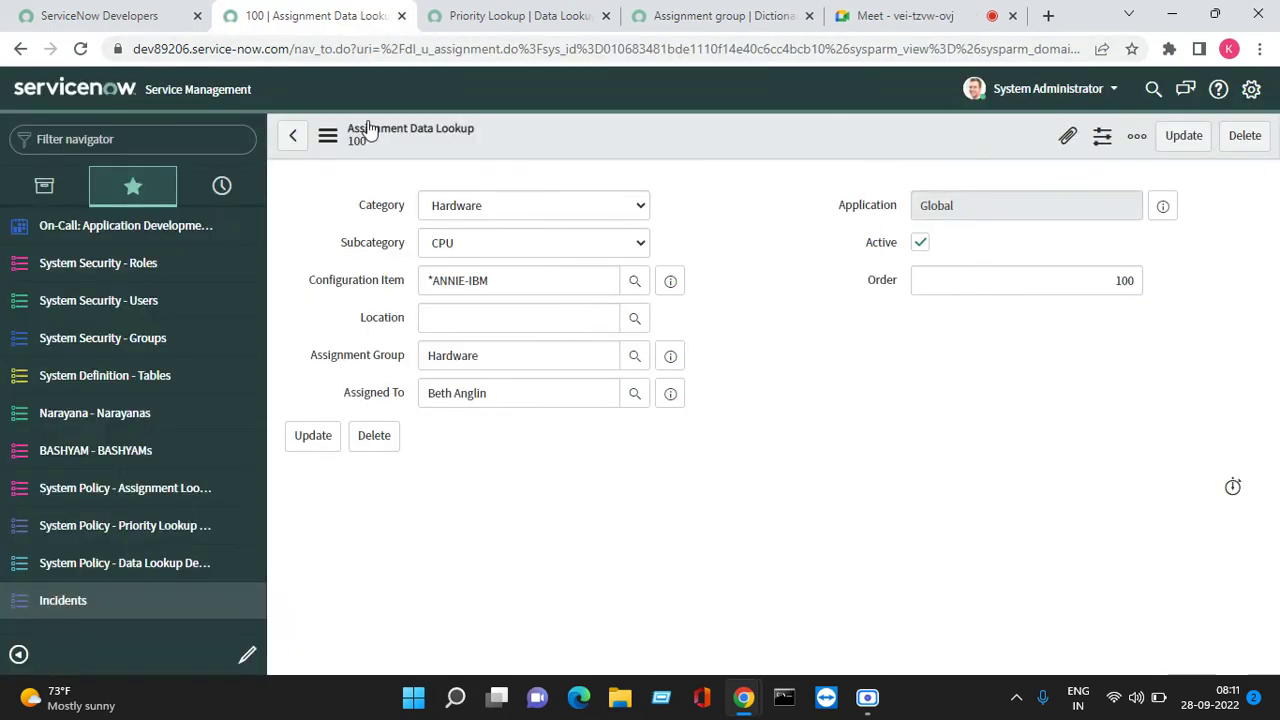
# Open the incident list in a new browser tab and start a new incident.
pyautogui.rightClick(63, 600)
pyautogui.click(138, 437)
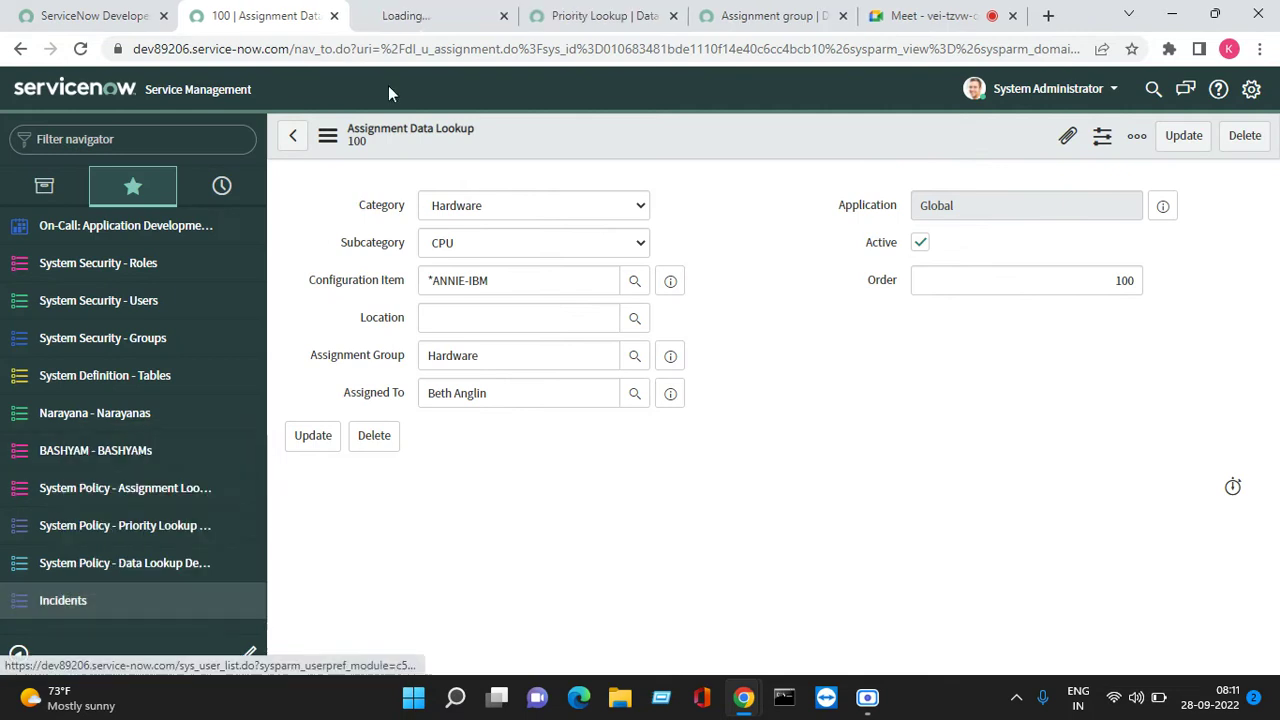
pyautogui.click(421, 17)
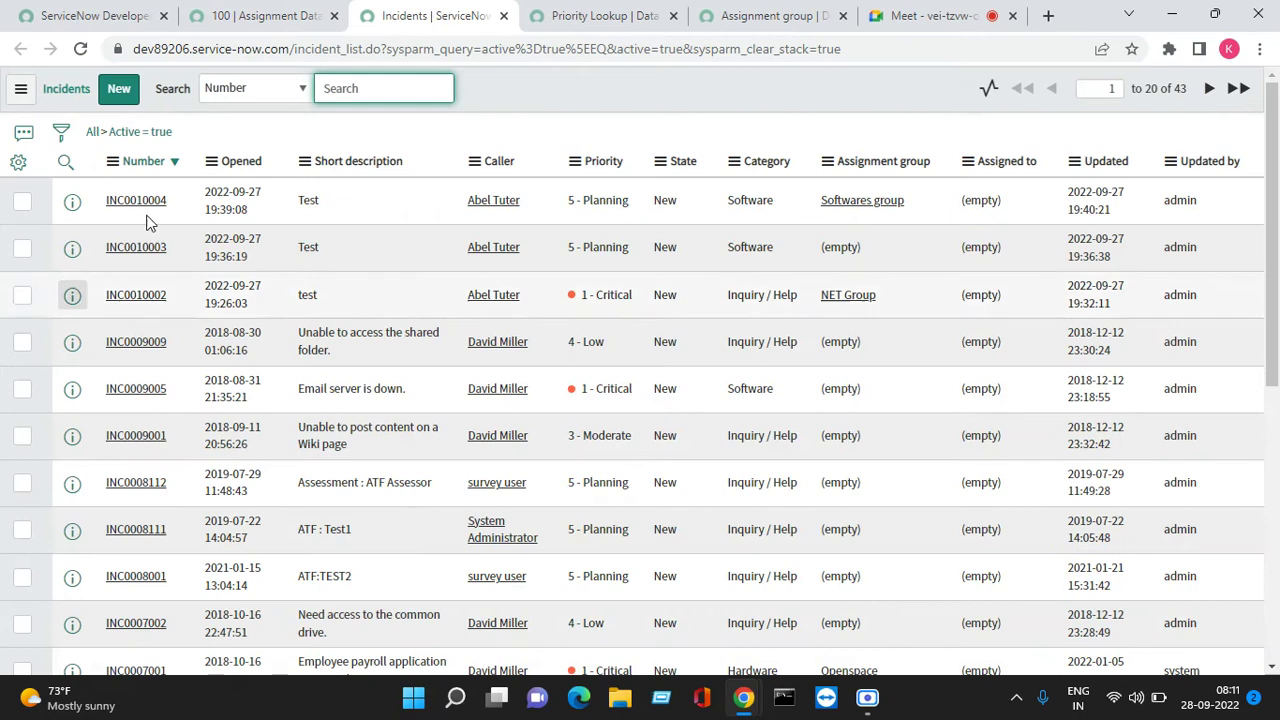
pyautogui.click(117, 89)
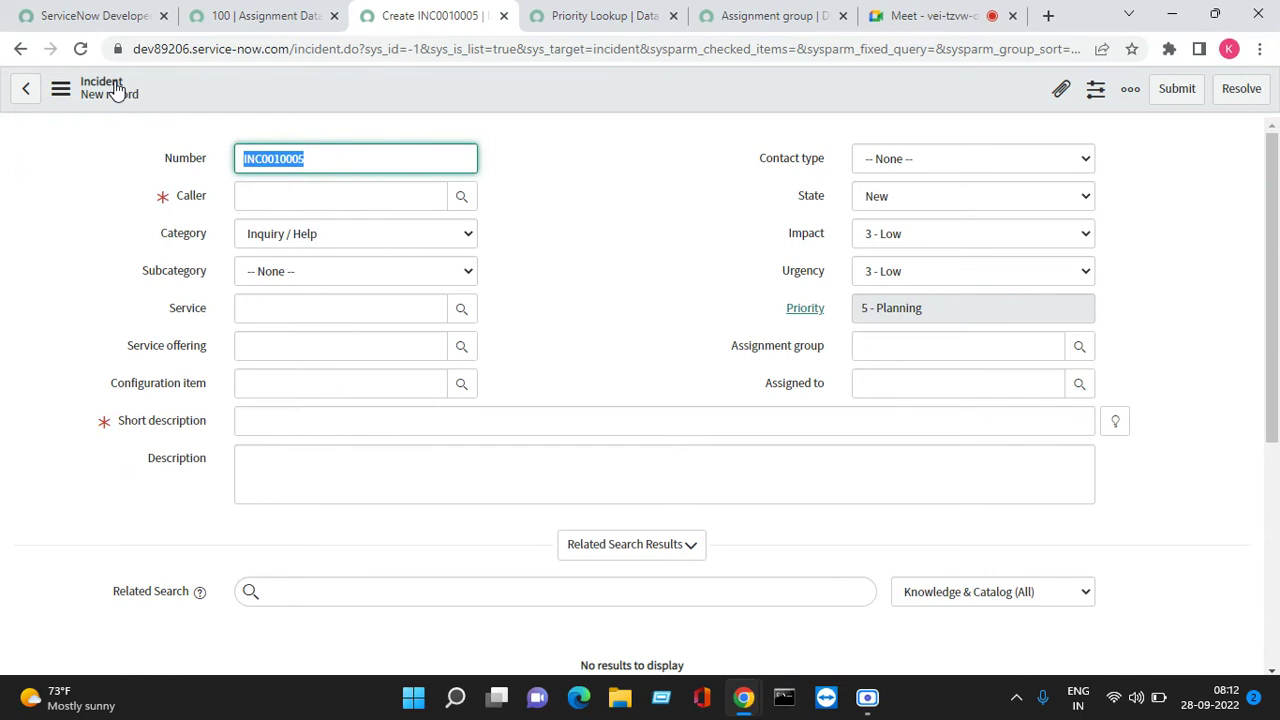
# Fill in the new incident's caller and set its category to Hardware with subcategory CPU.
pyautogui.click(390, 197)
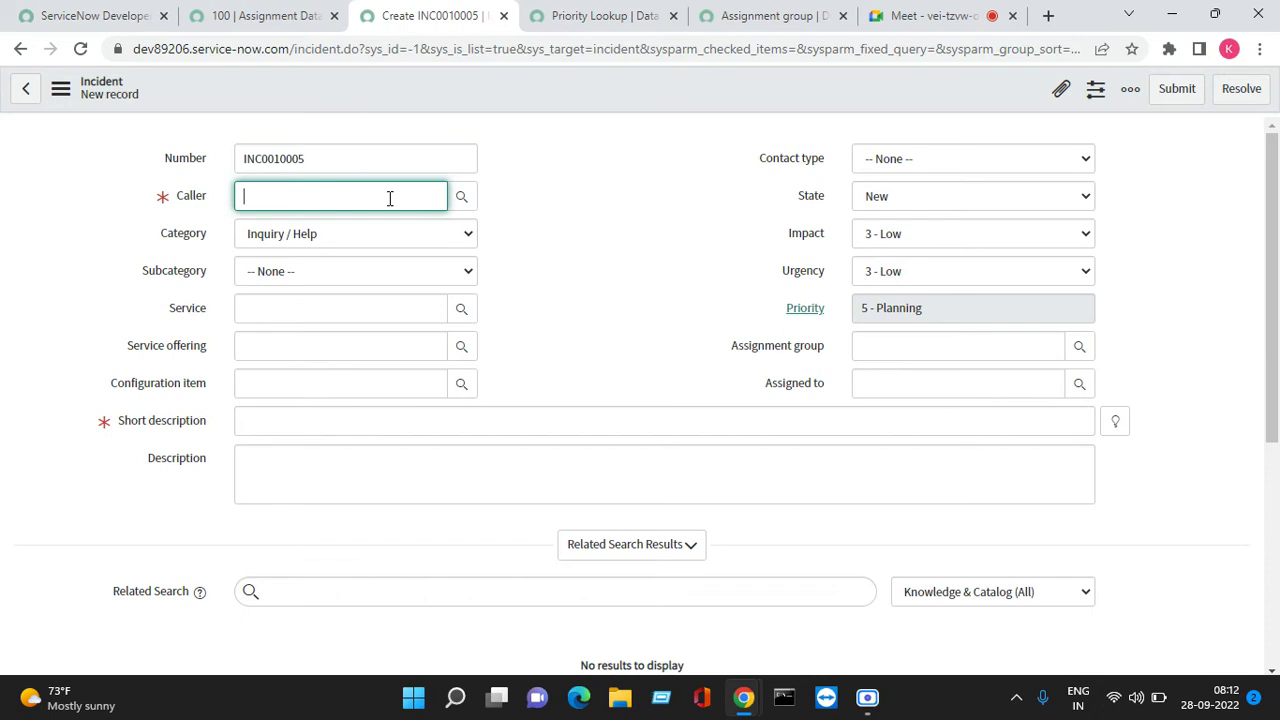
pyautogui.click(371, 238)
pyautogui.click(371, 234)
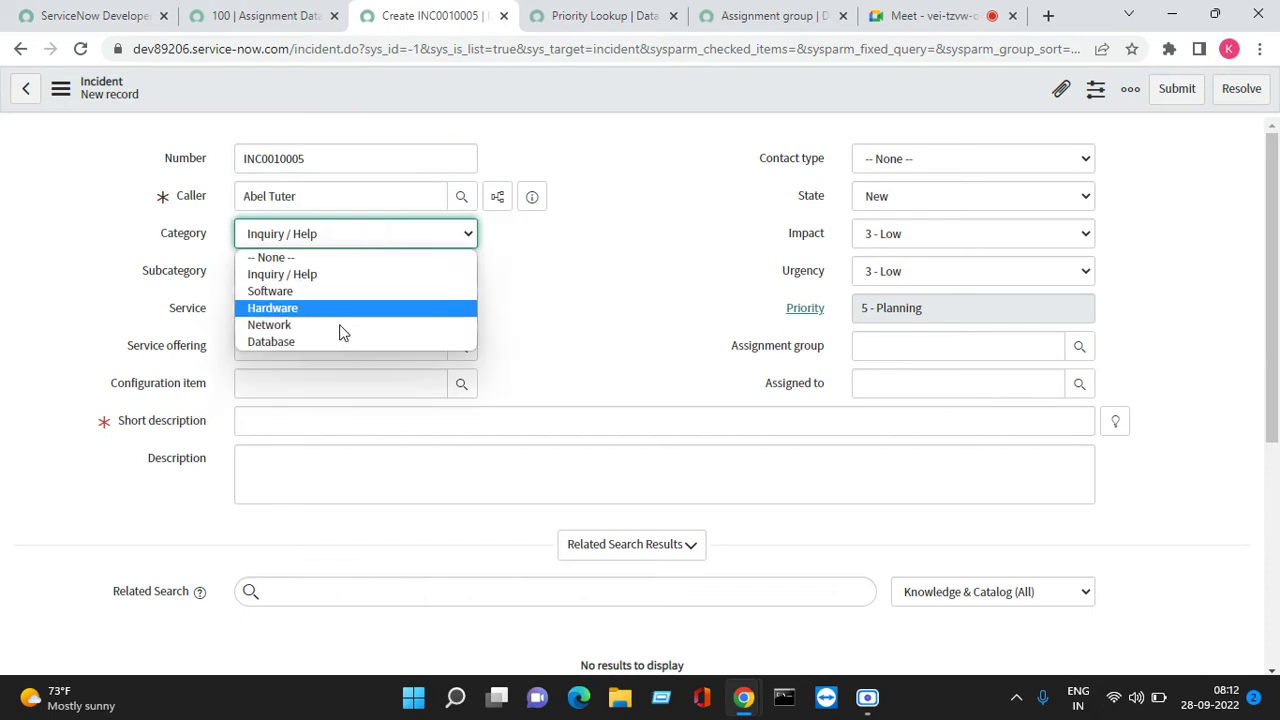
pyautogui.click(316, 310)
pyautogui.click(377, 271)
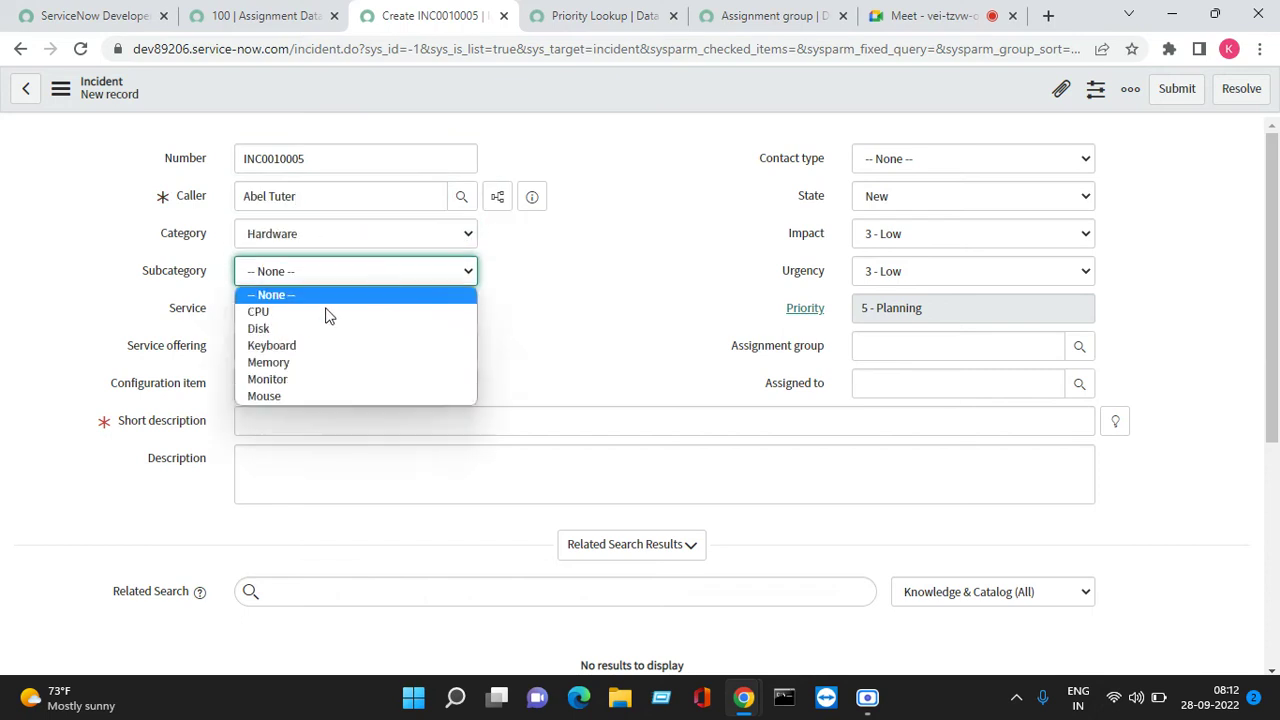
pyautogui.click(294, 313)
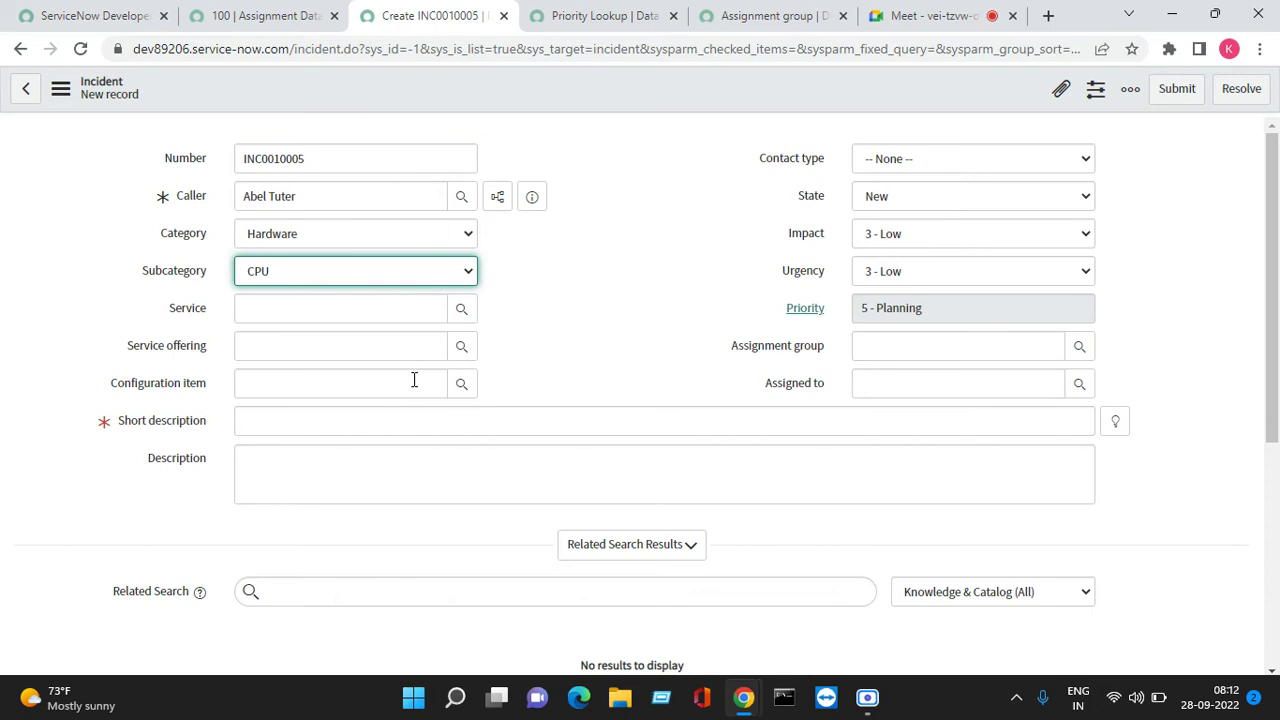
# Enter Test222 as the incident's short description and set its impact to 1 - High.
pyautogui.click(308, 414)
pyautogui.write('Test222')
pyautogui.click(651, 312)
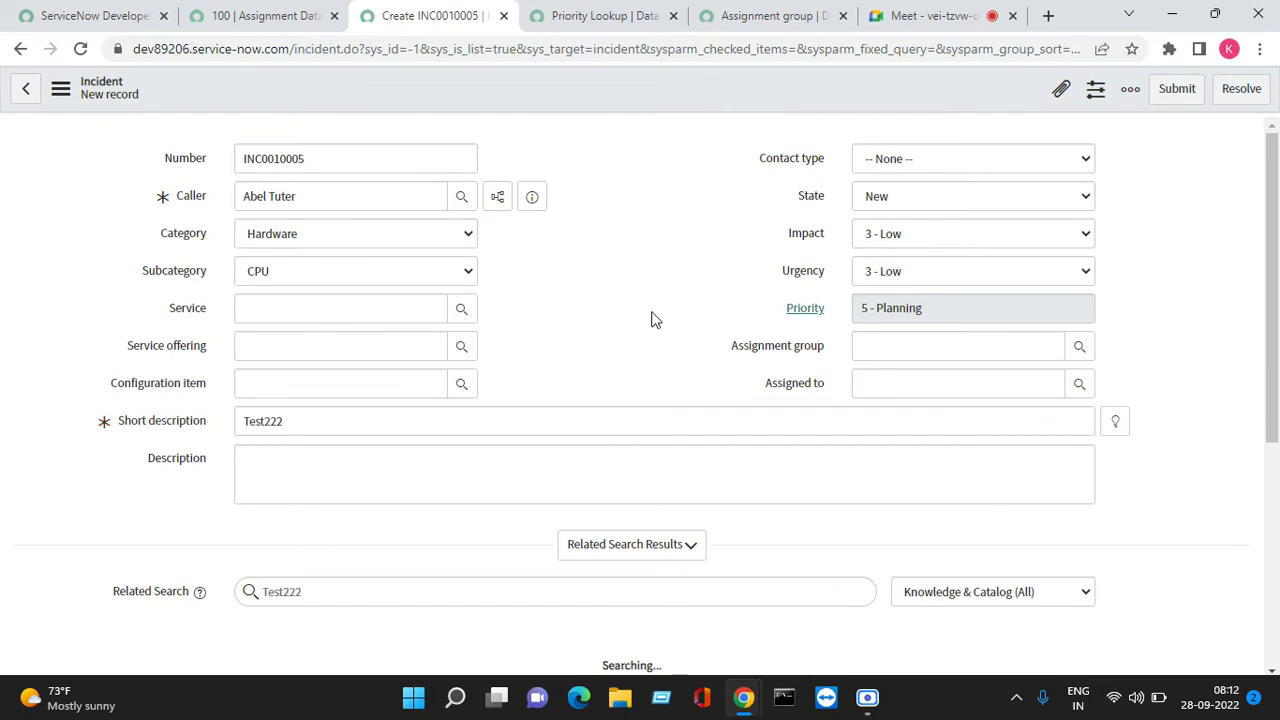
pyautogui.click(896, 235)
pyautogui.click(888, 257)
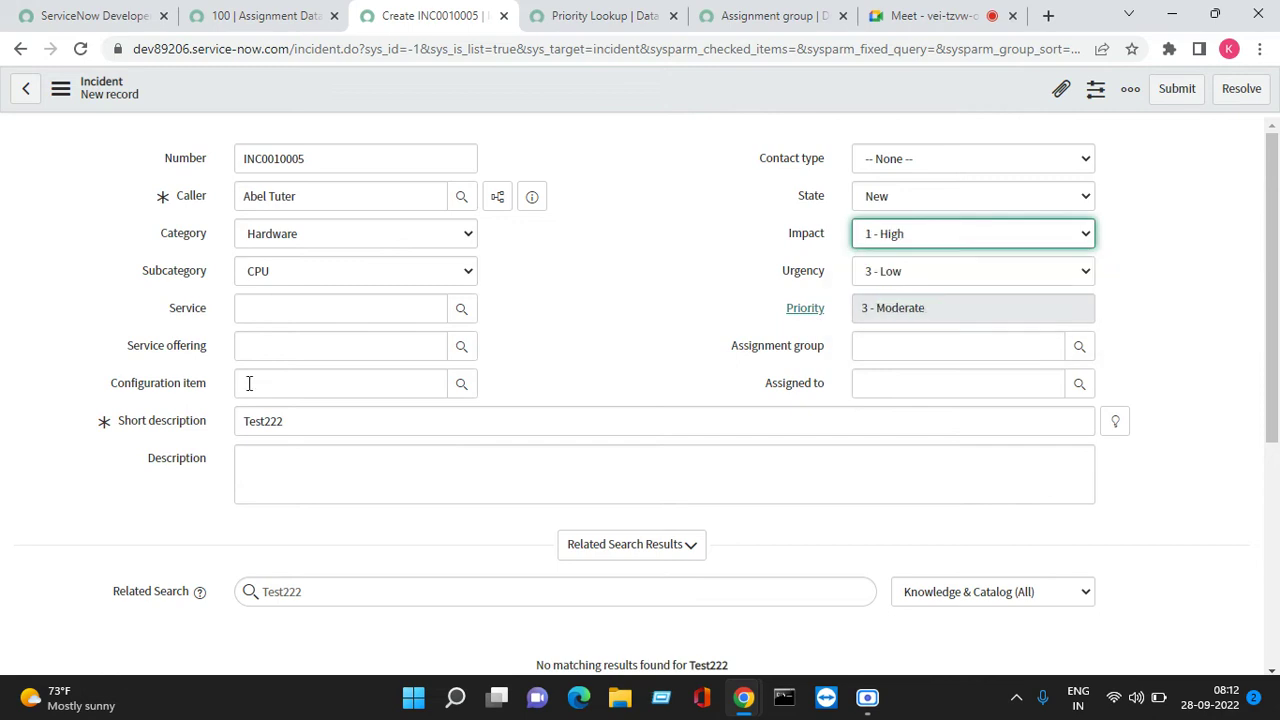
# Copy the assignment rule's configuration item and set the new incident's configuration item to *ANNIE-IBM.
pyautogui.click(262, 16)
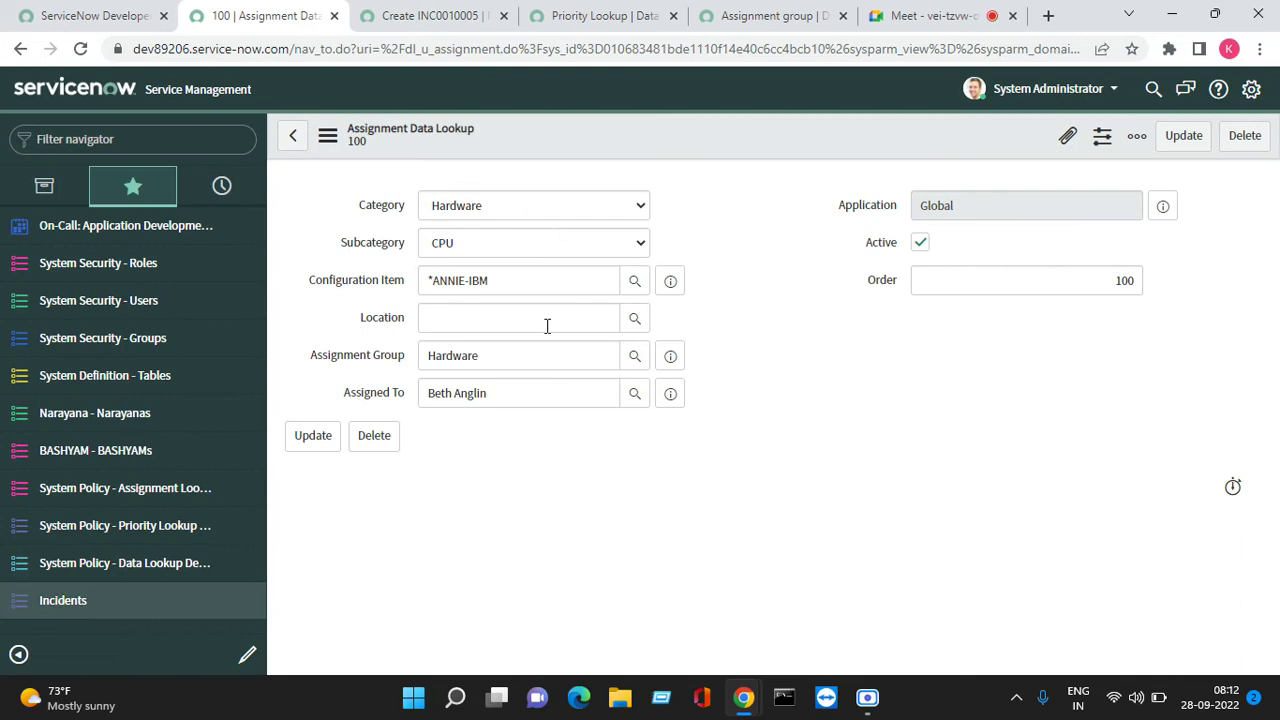
pyautogui.click(538, 284)
pyautogui.hotkey('ctrl', 'a')
pyautogui.rightClick(538, 284)
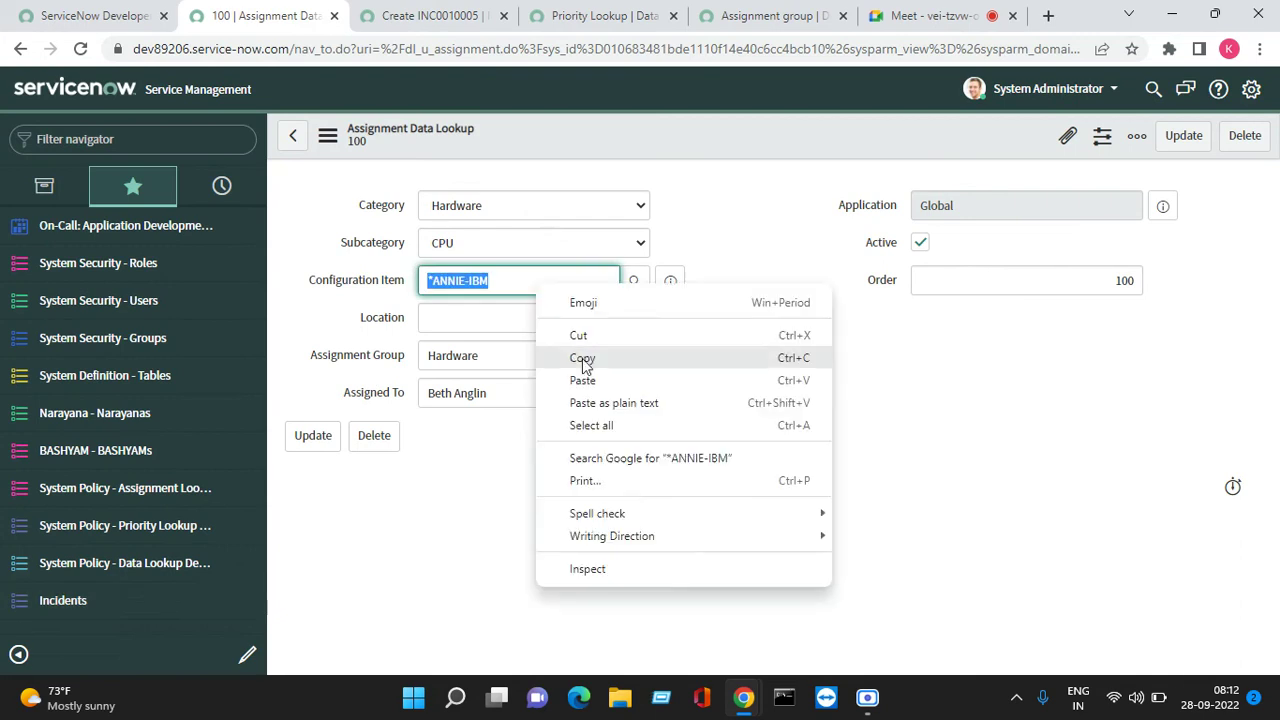
pyautogui.click(582, 358)
pyautogui.click(445, 16)
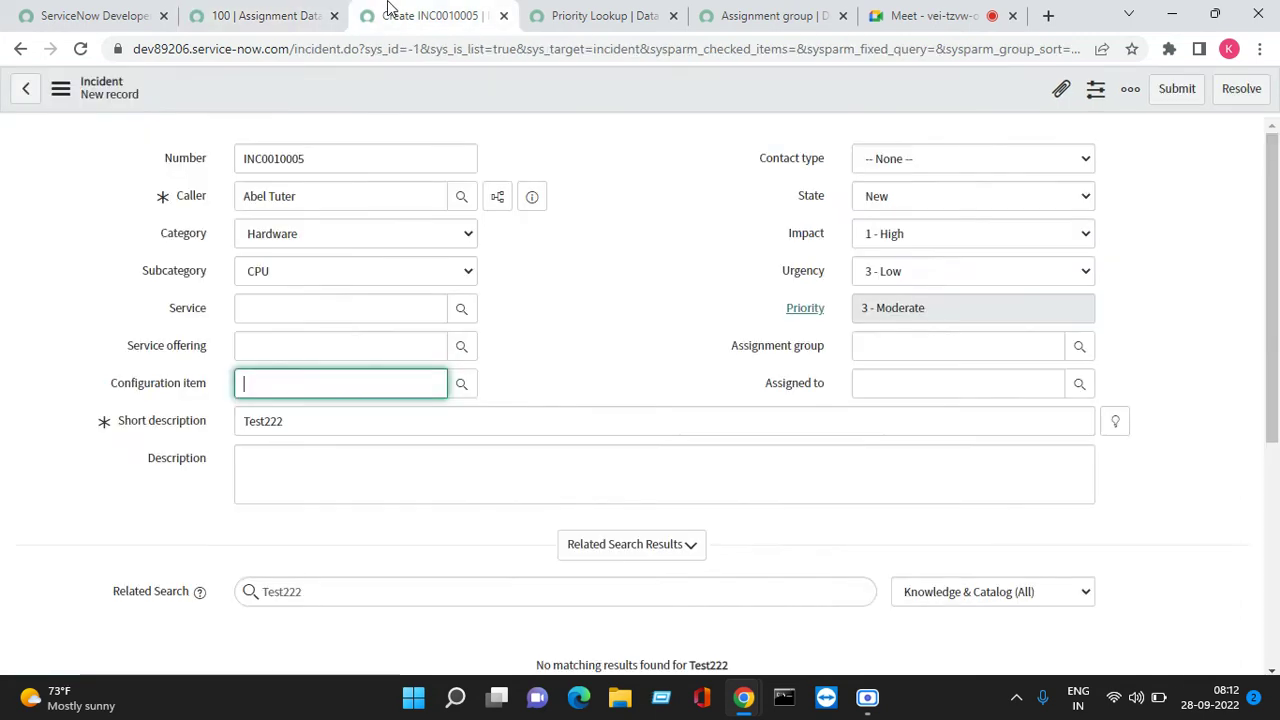
pyautogui.click(464, 385)
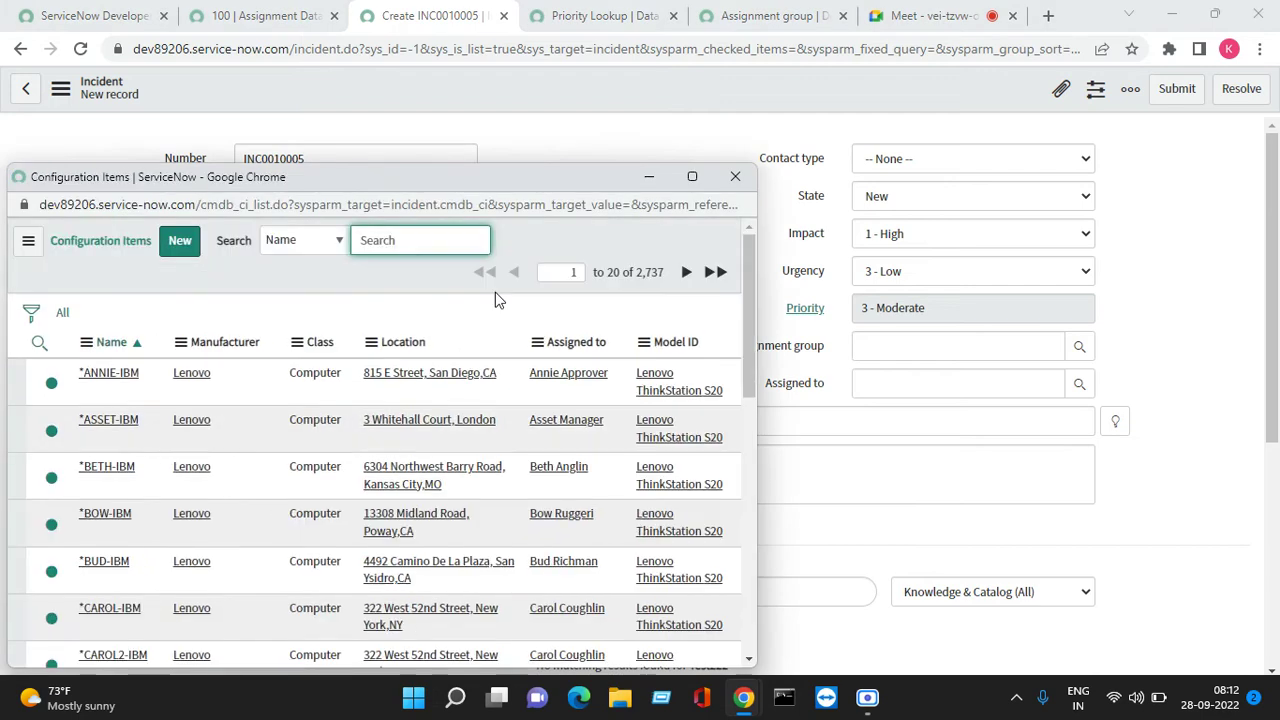
pyautogui.click(126, 376)
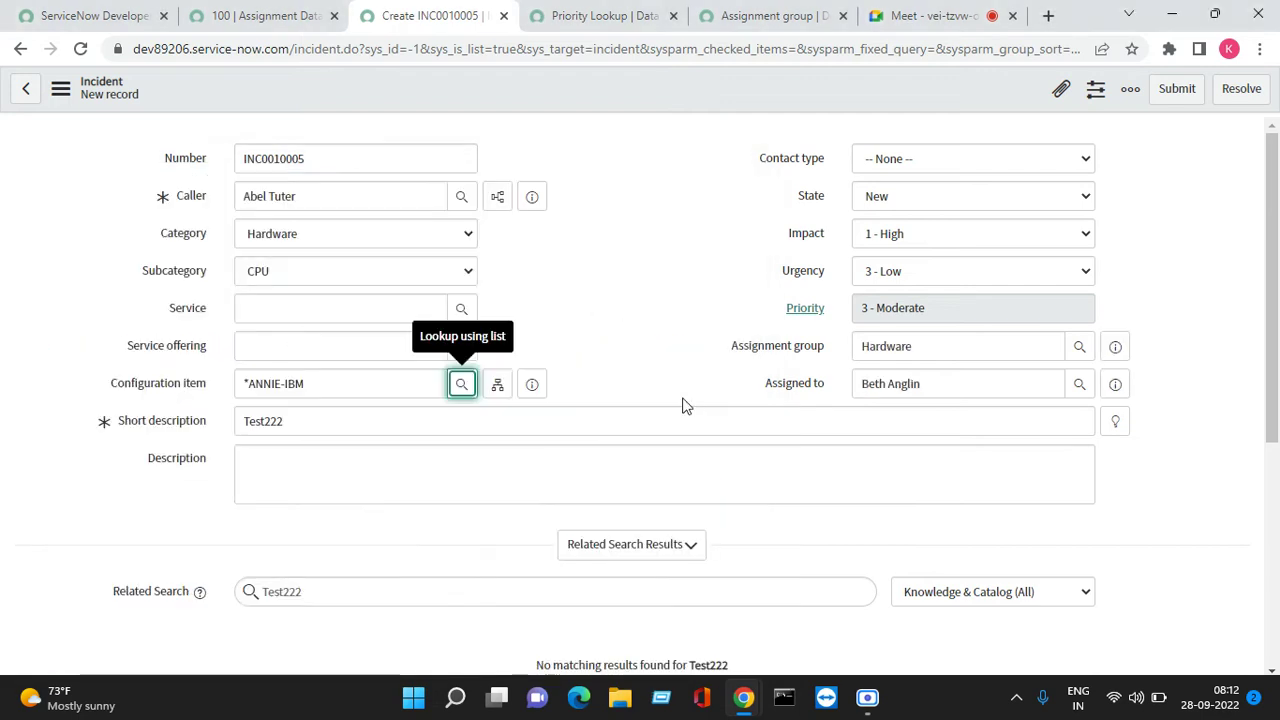
# Check the incident's assignment group and assignee, and save the new incident.
pyautogui.doubleClick(946, 352)
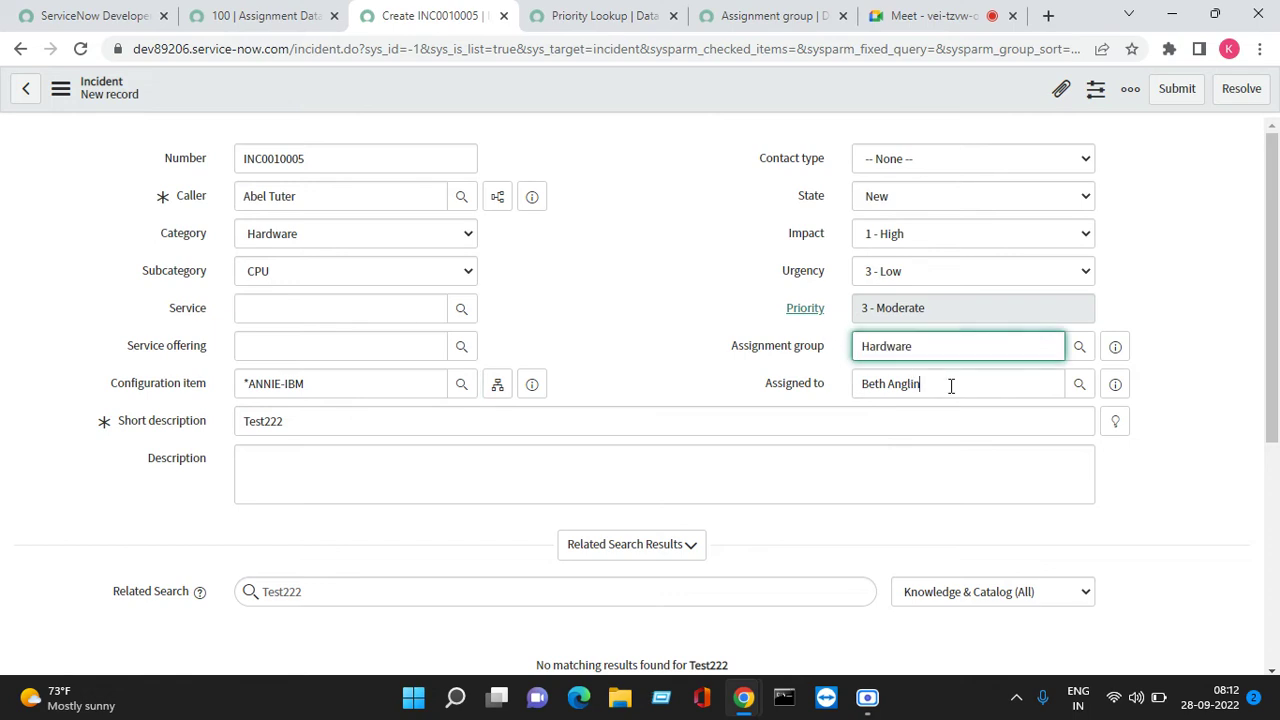
pyautogui.moveTo(944, 384); pyautogui.dragTo(852, 385)
pyautogui.rightClick(549, 83)
pyautogui.click(577, 97)
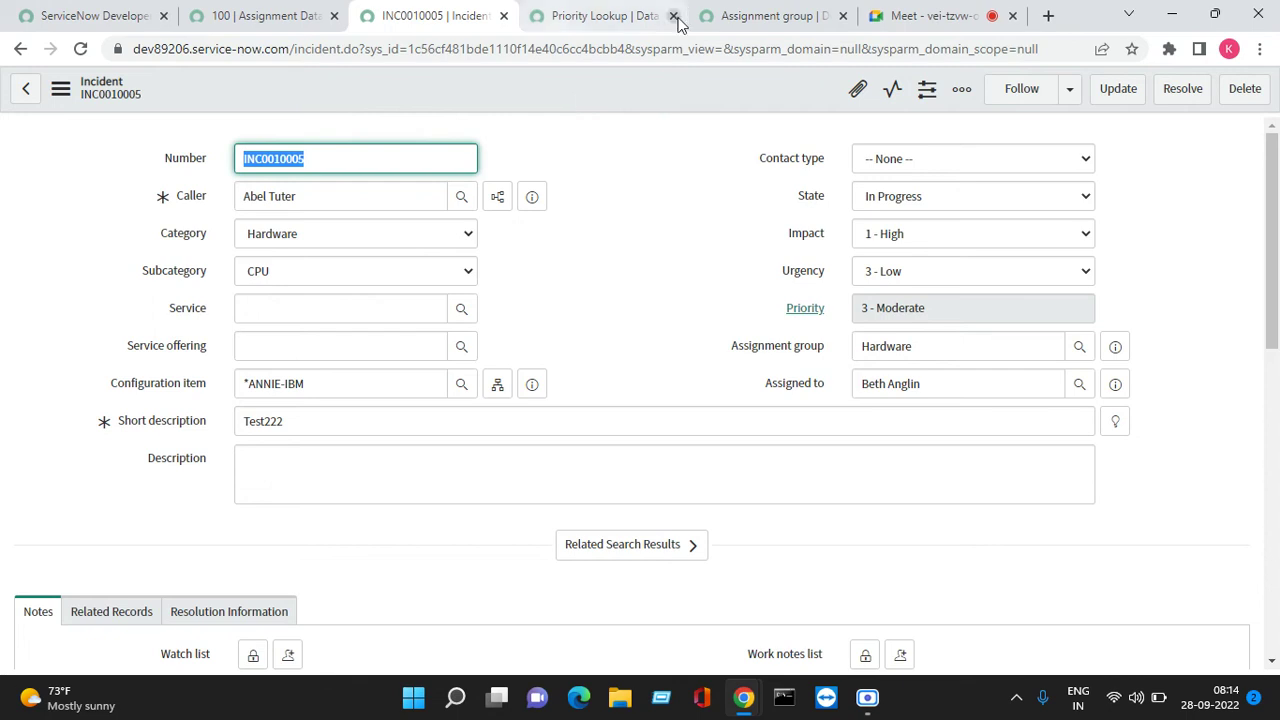
# Open the dictionary entry of the incident's Impact field.
pyautogui.click(812, 233)
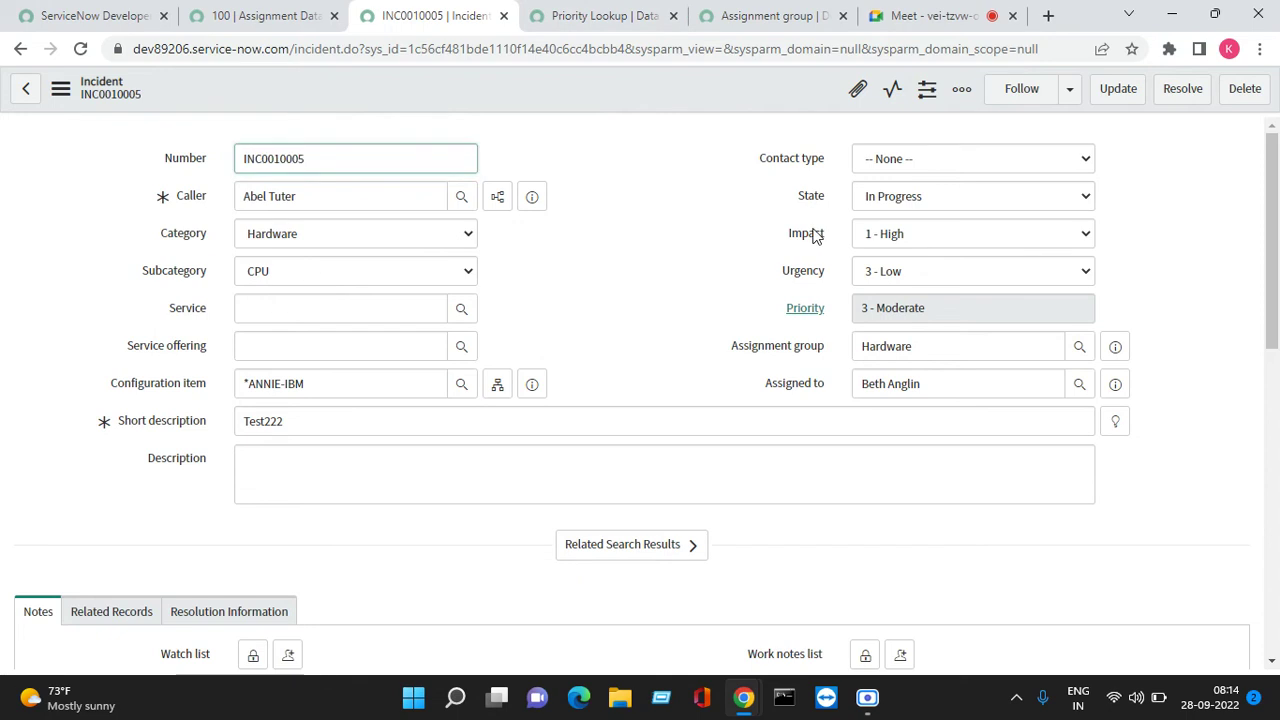
pyautogui.rightClick(813, 234)
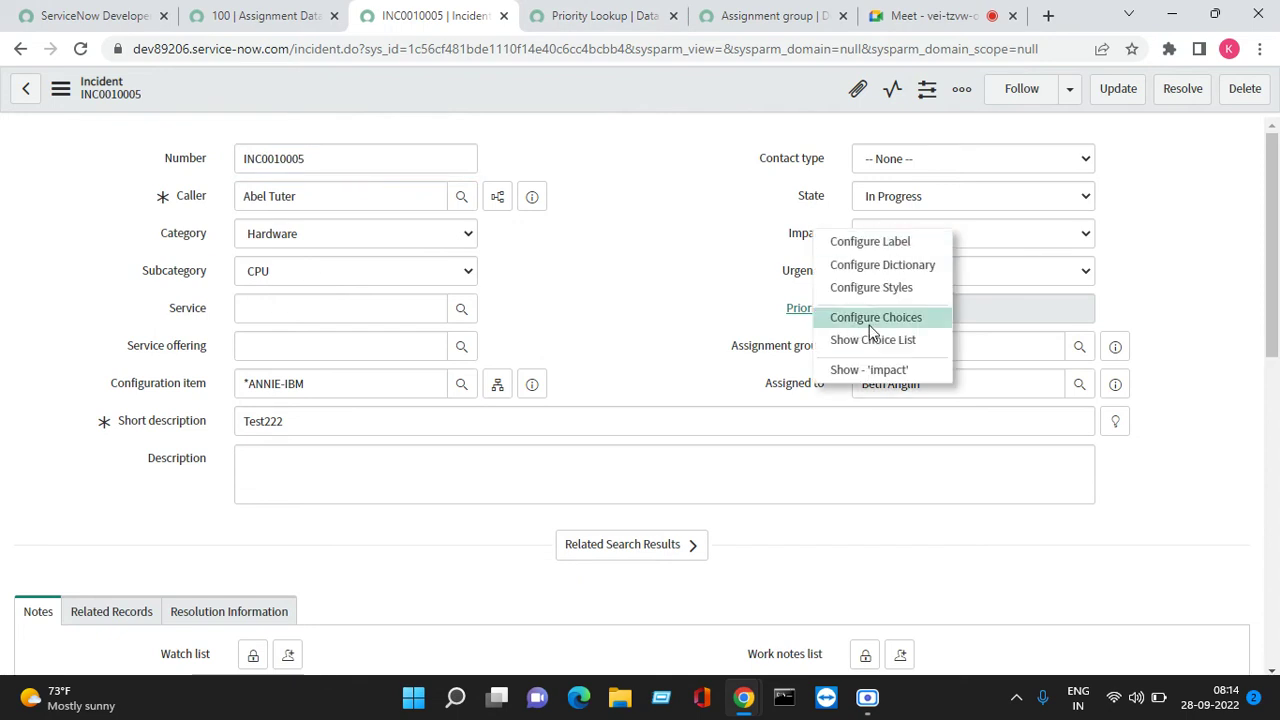
pyautogui.click(778, 264)
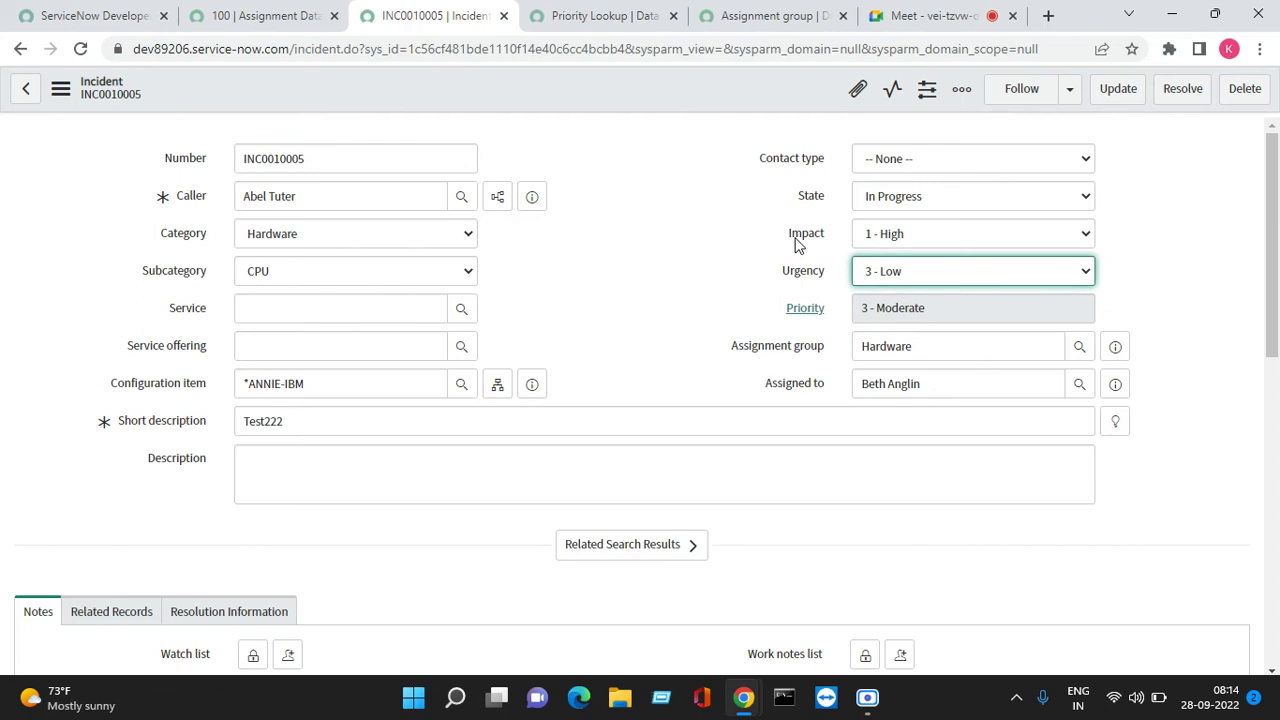
pyautogui.rightClick(797, 243)
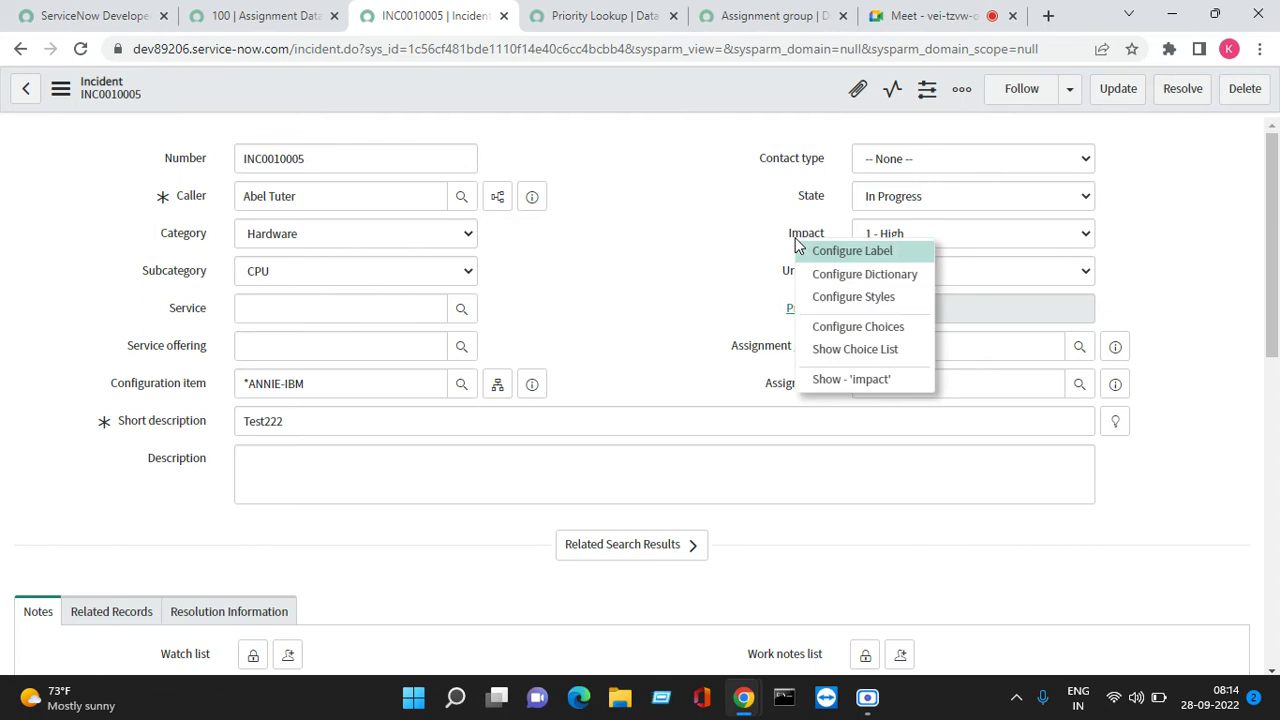
pyautogui.click(918, 276)
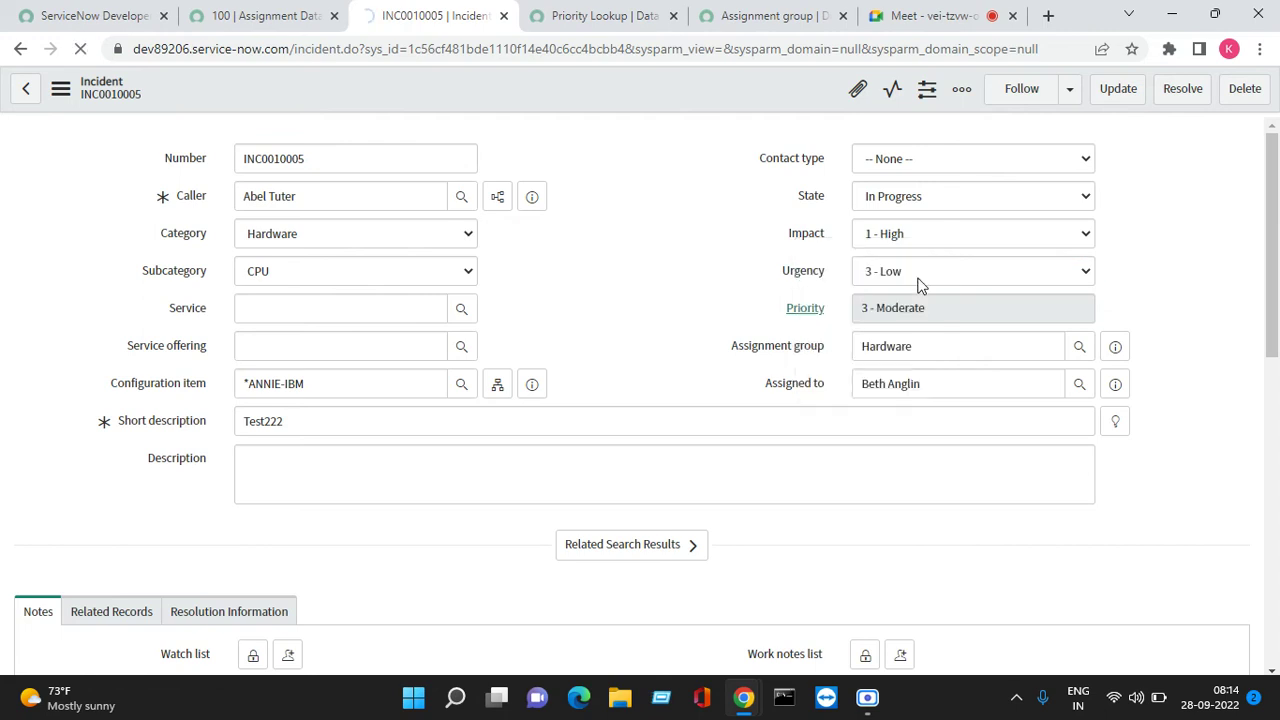
# Examine the Impact field's existing choices and its choice list specification.
pyautogui.scroll(-3, 150, 440)
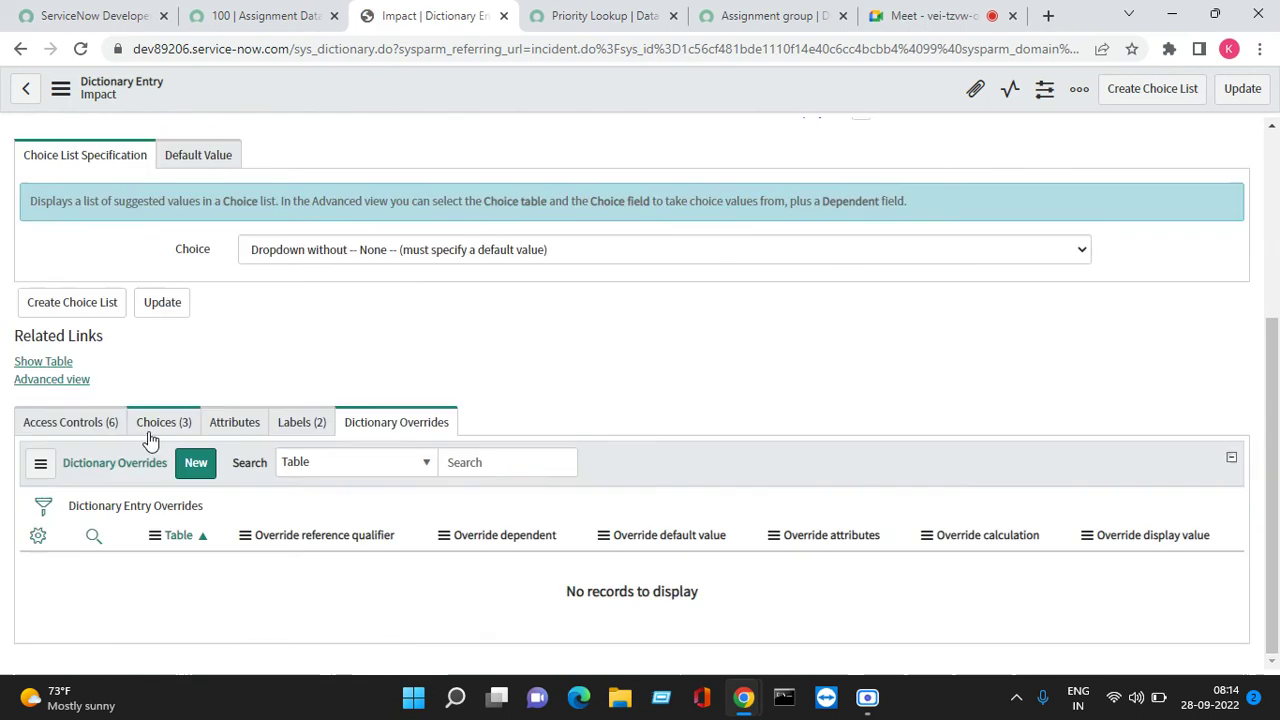
pyautogui.scroll(-1, 150, 440)
pyautogui.click(160, 393)
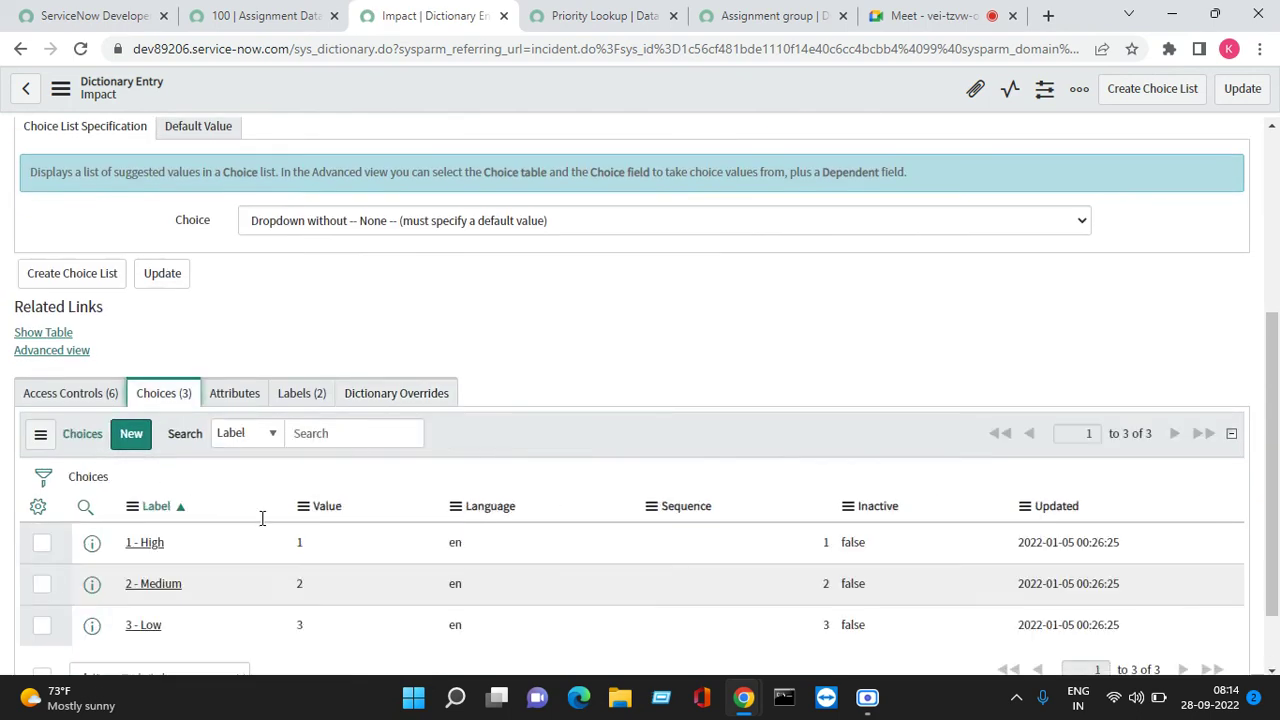
pyautogui.scroll(-1, 262, 518)
pyautogui.scroll(2, 337, 427)
pyautogui.scroll(-2, 333, 490)
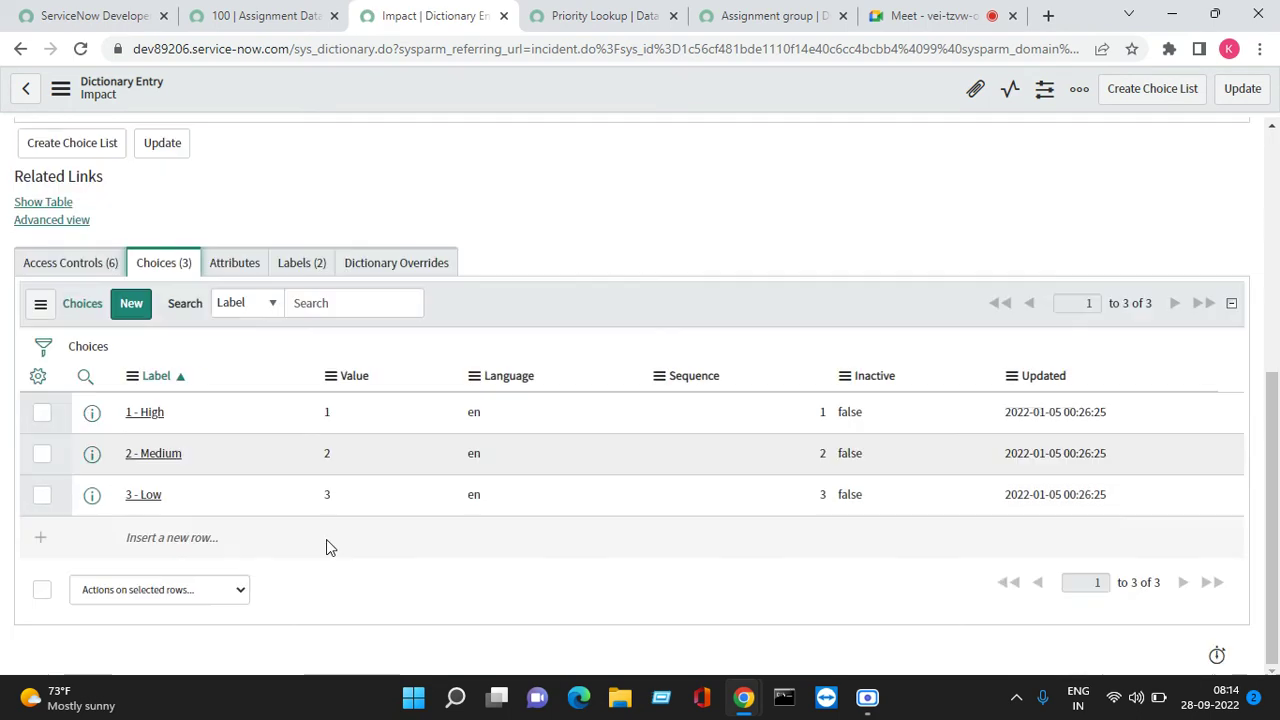
pyautogui.scroll(2, 280, 443)
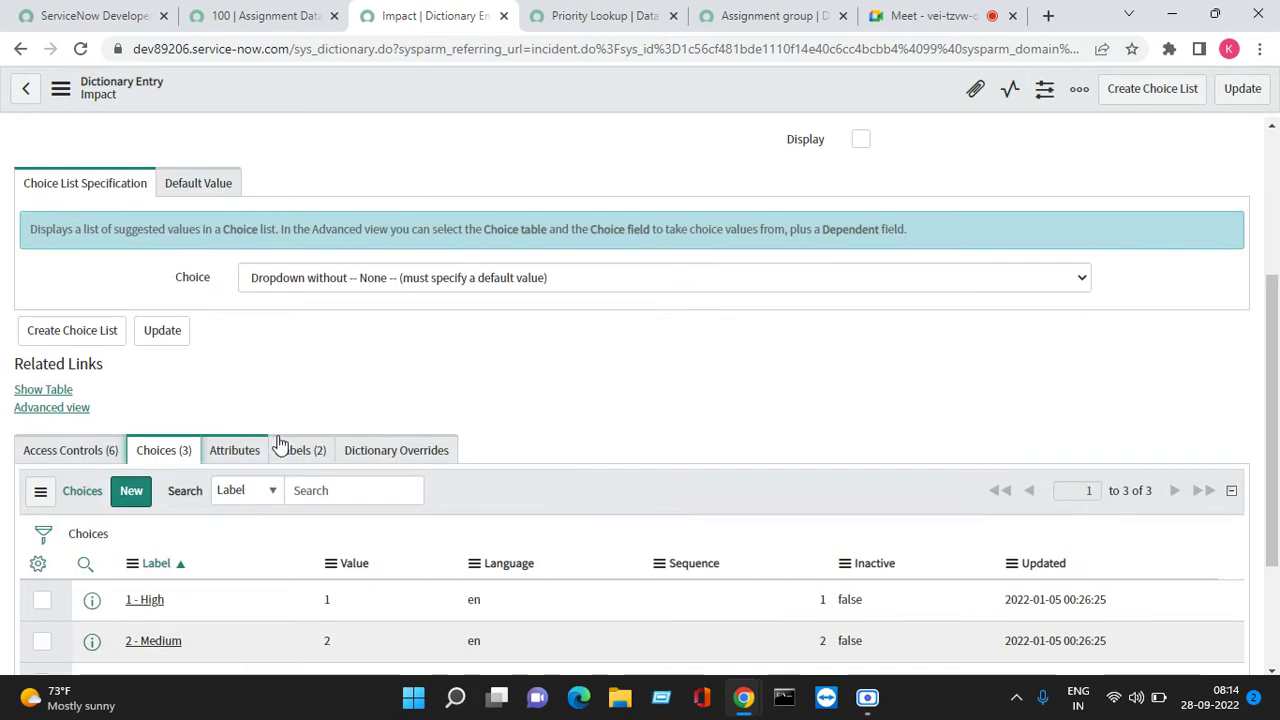
pyautogui.scroll(2, 280, 443)
pyautogui.scroll(-1, 297, 433)
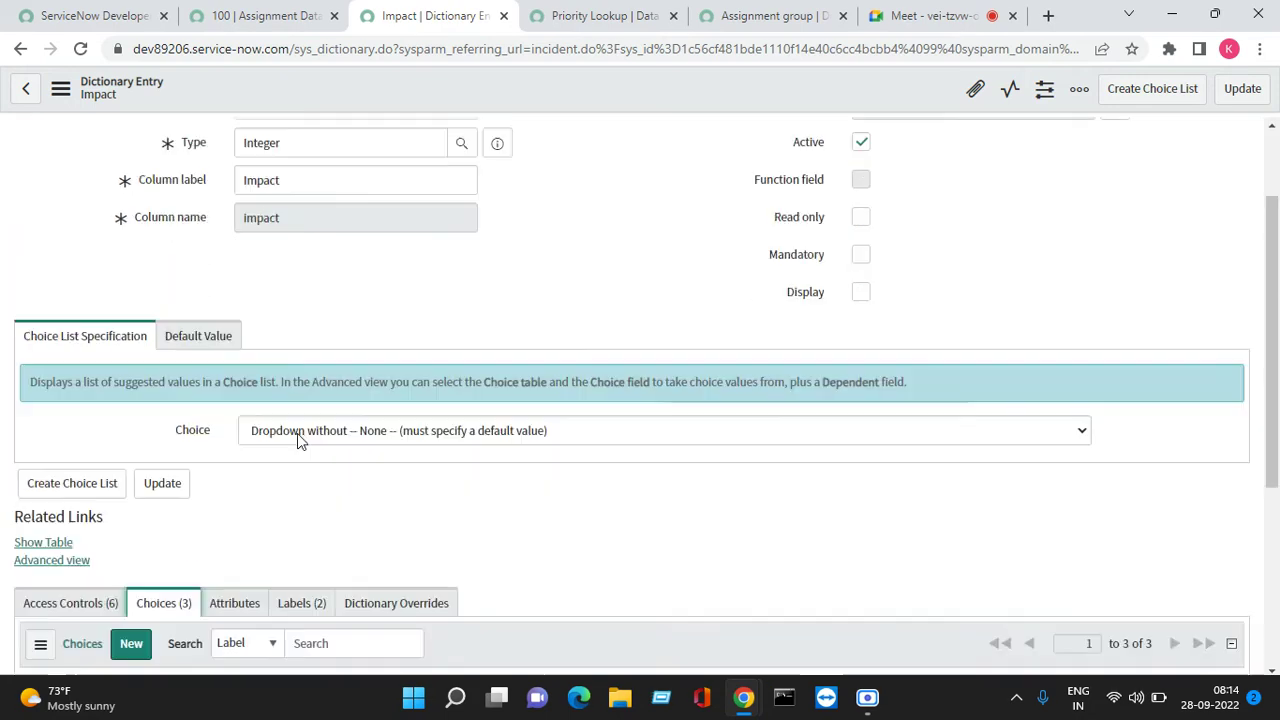
pyautogui.scroll(-3, 297, 433)
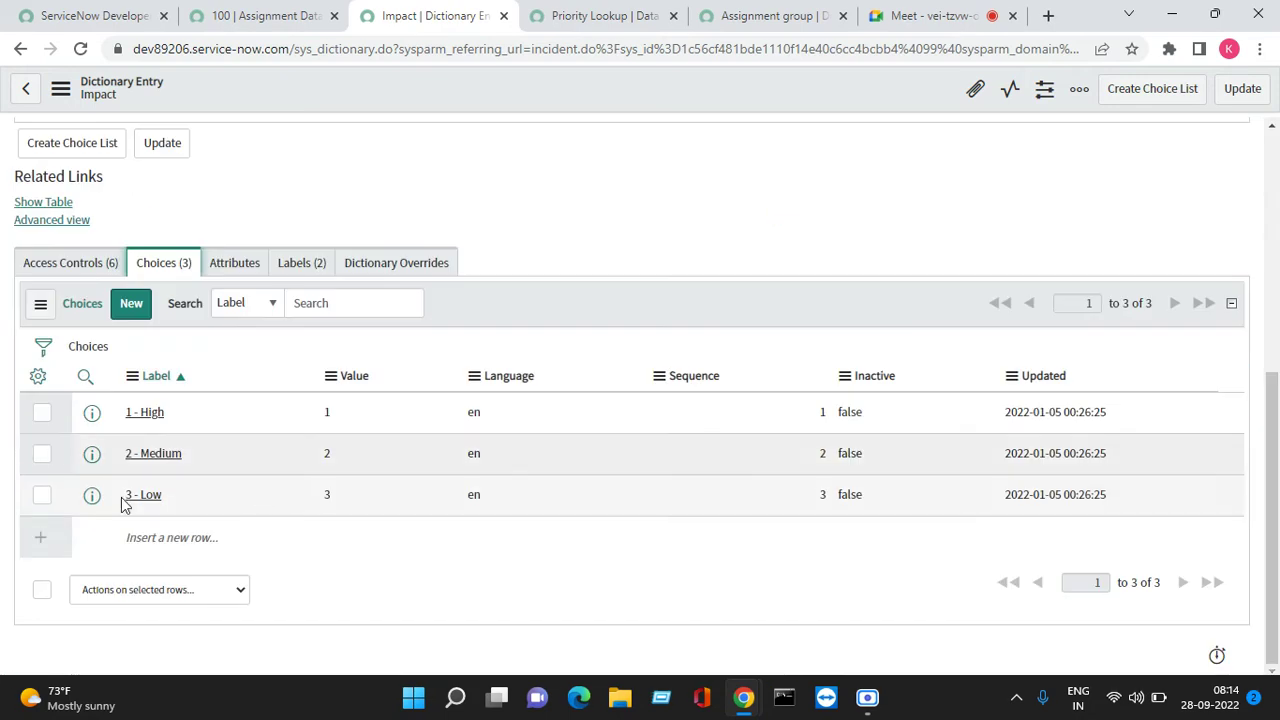
# Start a new choice for the Impact field and set its table to Incident [incident].
pyautogui.click(140, 316)
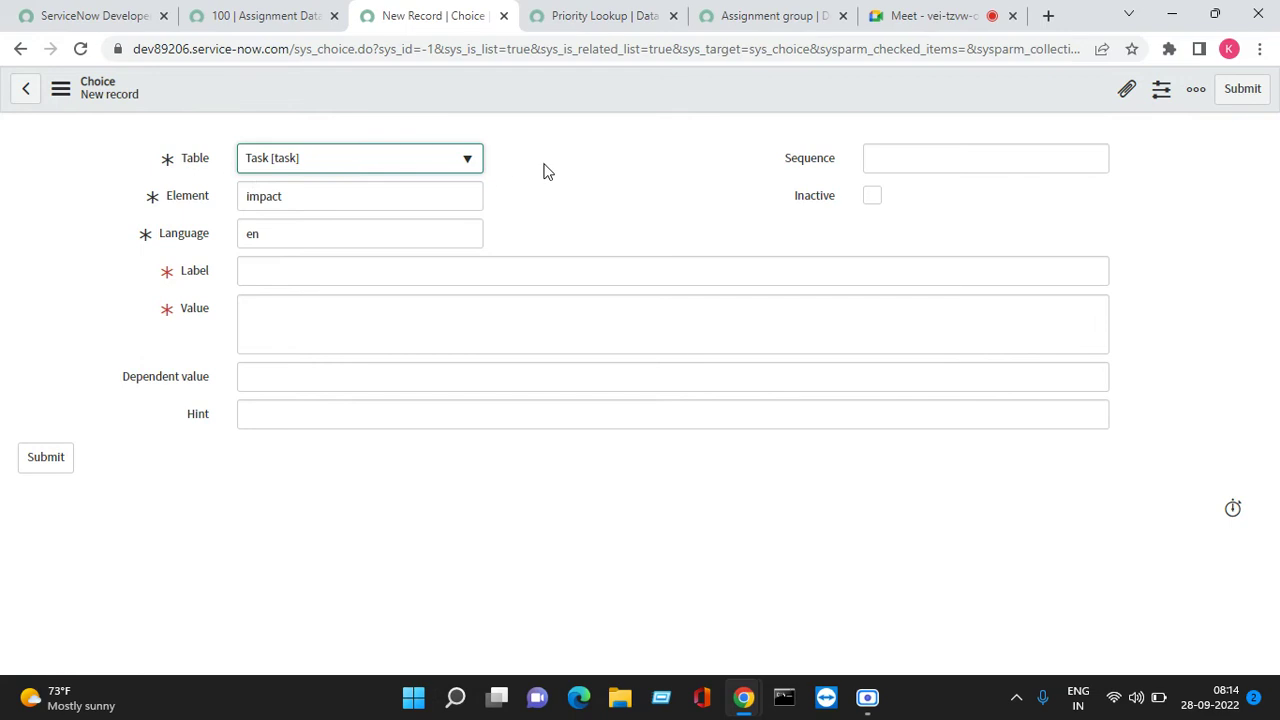
pyautogui.click(462, 162)
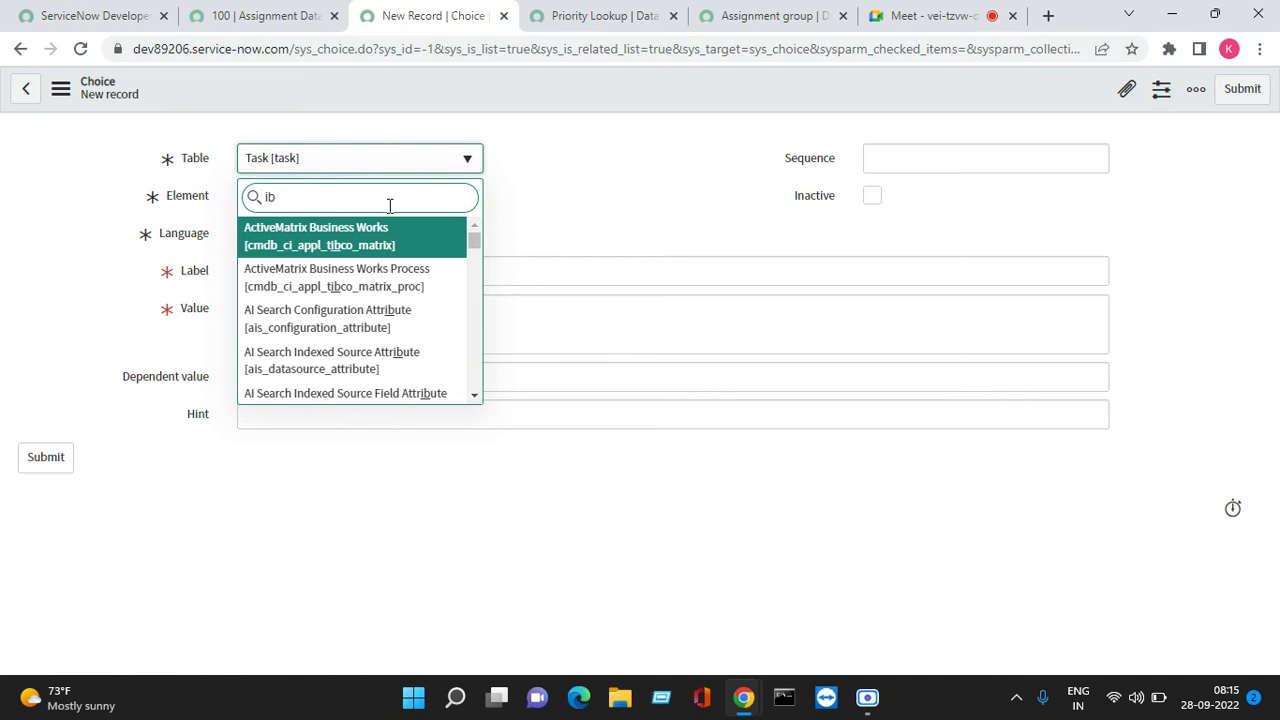
pyautogui.hotkey('ctrl', 'z')
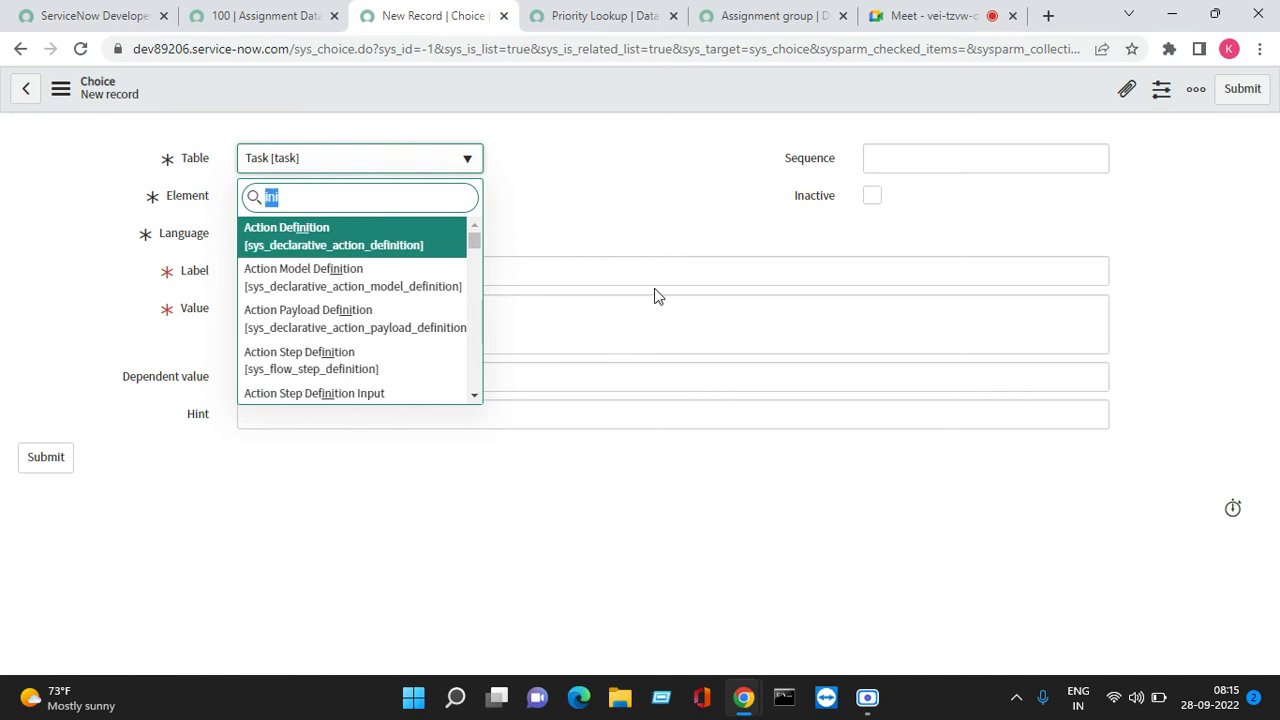
pyautogui.press('Right')
pyautogui.press('BackSpace')
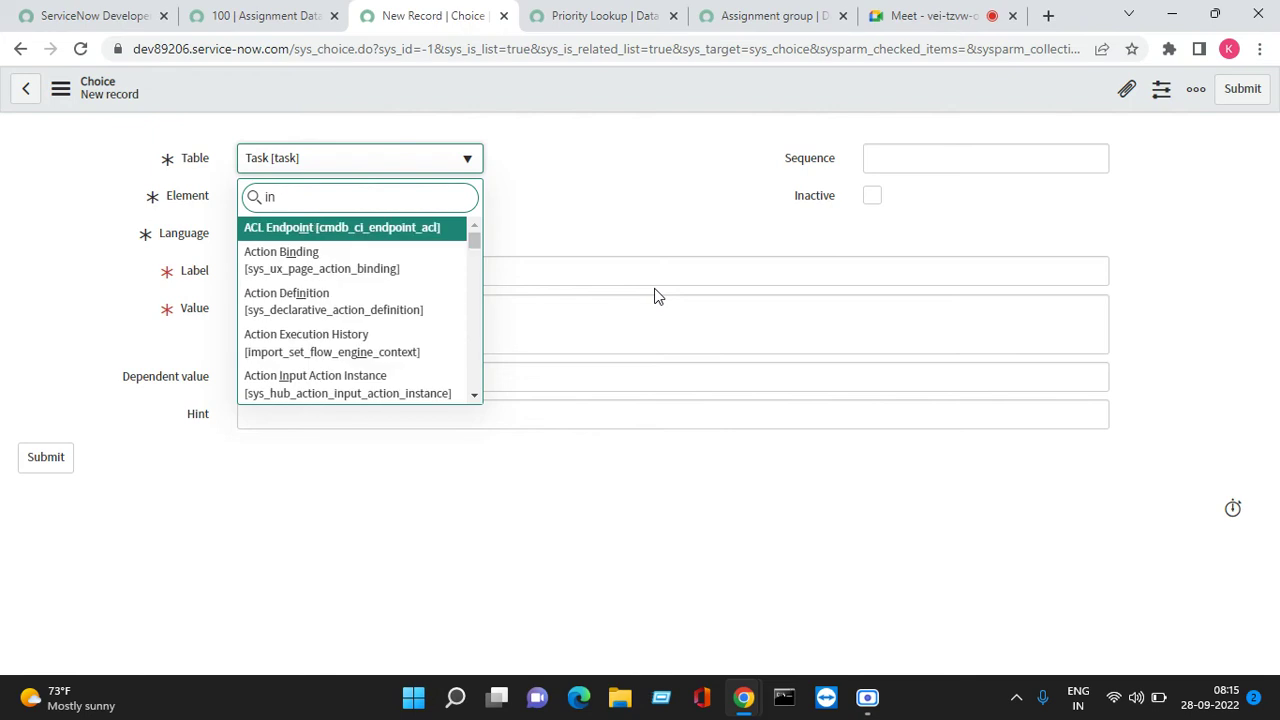
pyautogui.write('i')
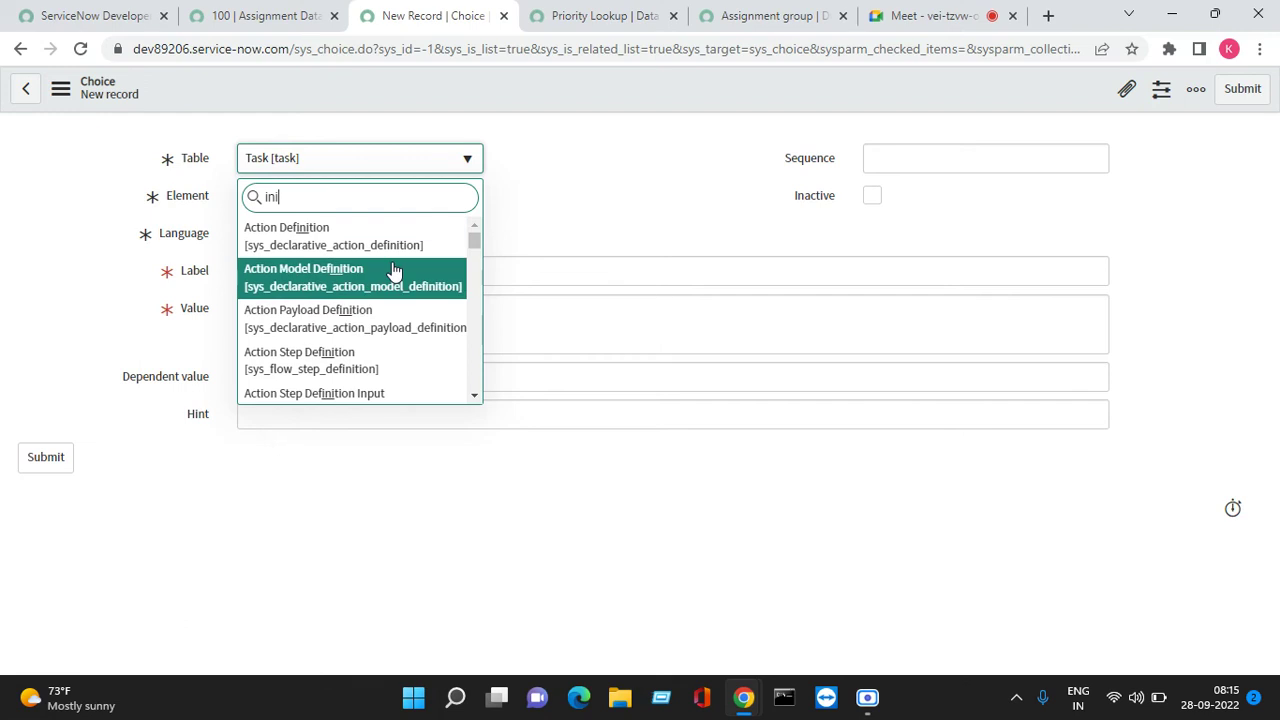
pyautogui.press('BackSpace')
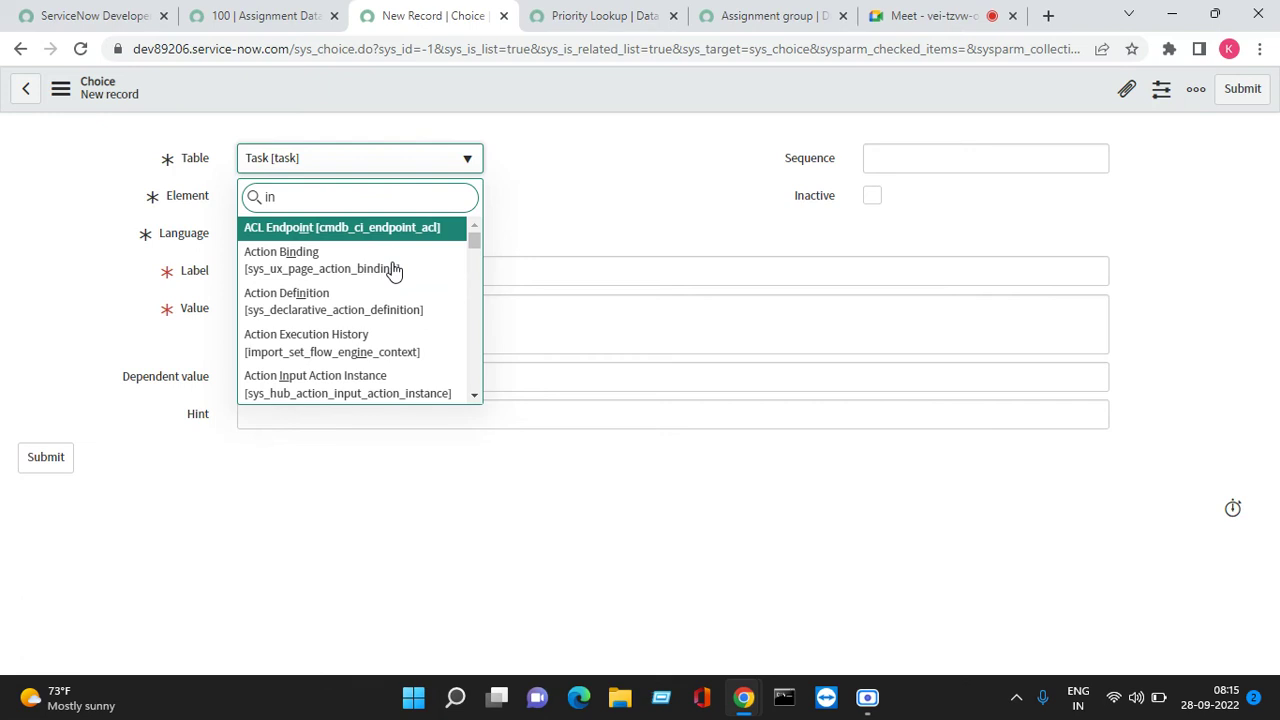
pyautogui.write('cide')
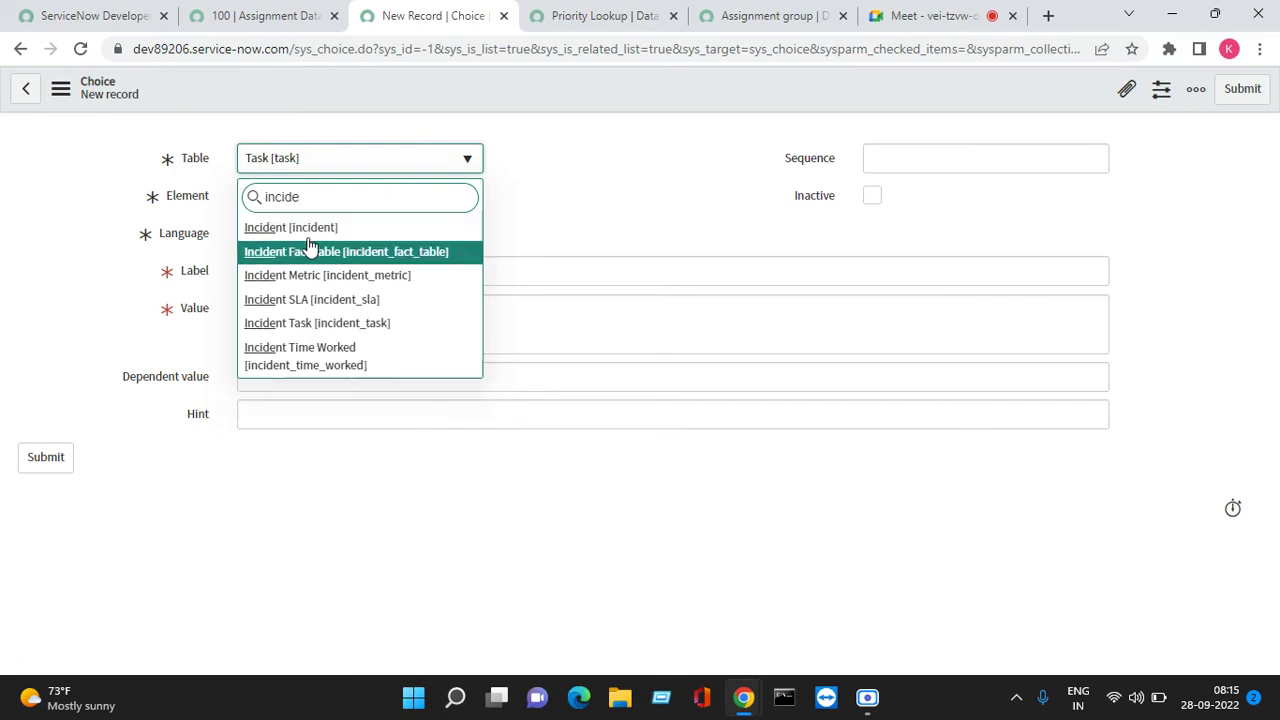
pyautogui.click(290, 228)
# Enter Very low as the new impact choice's label.
pyautogui.click(308, 277)
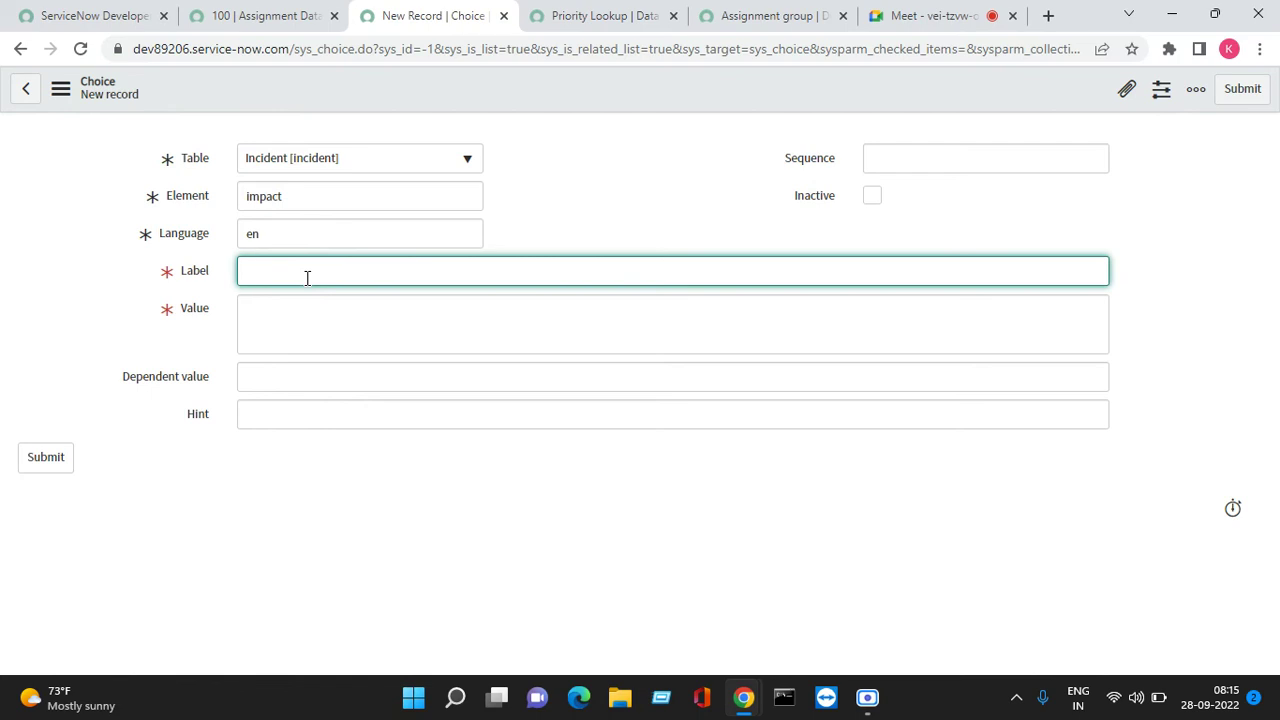
pyautogui.write('ery')
pyautogui.write('VVV')
pyautogui.press('BackSpace')
pyautogui.press('BackSpace')
pyautogui.write('low')
pyautogui.press('BackSpace')
pyautogui.press('BackSpace')
pyautogui.press('BackSpace')
pyautogui.write('low')
# Set the choice's value to very low and its sequence to 100, and submit it.
pyautogui.click(340, 327)
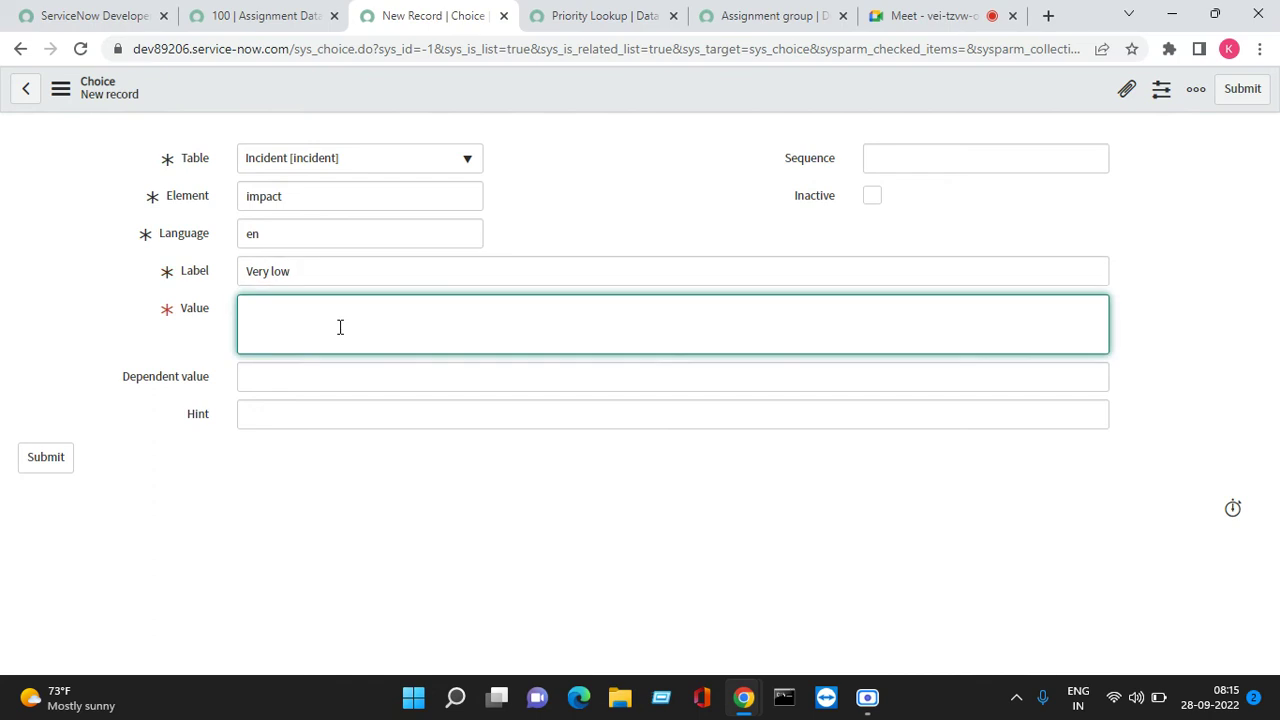
pyautogui.write('ery')
pyautogui.write('vvv')
pyautogui.press('BackSpace')
pyautogui.press('BackSpace')
pyautogui.click(1007, 150)
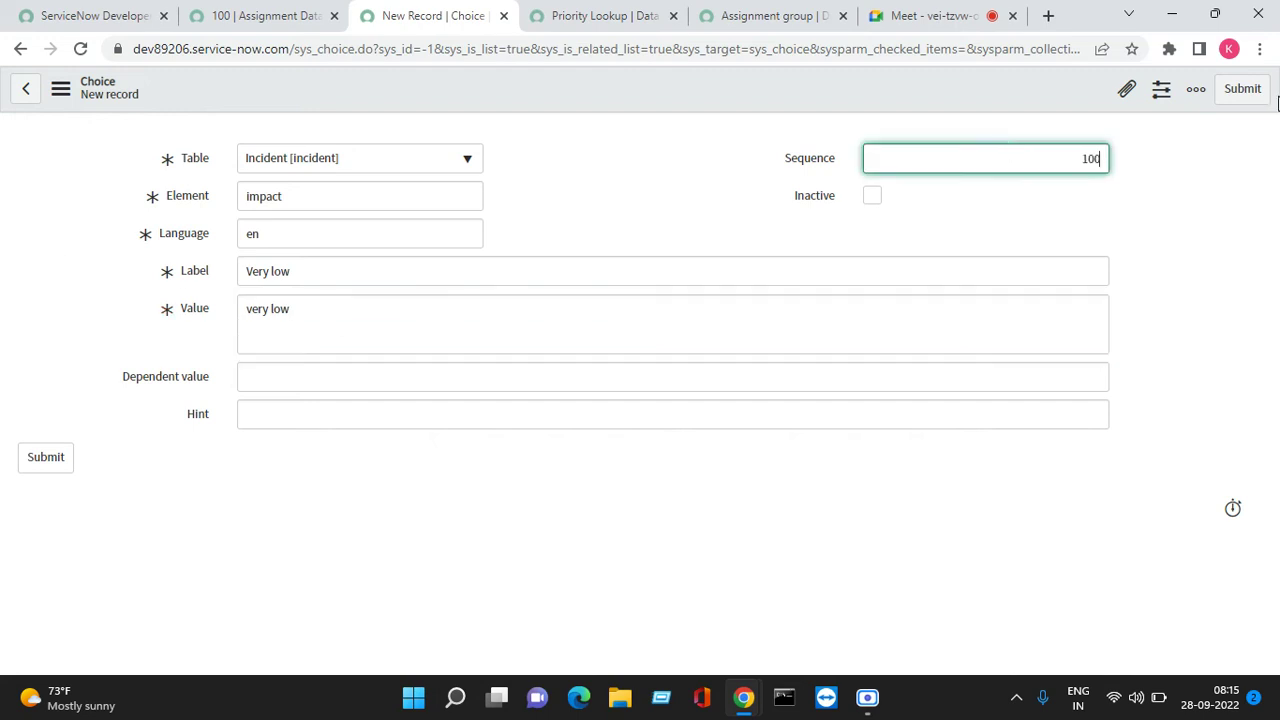
pyautogui.click(1245, 89)
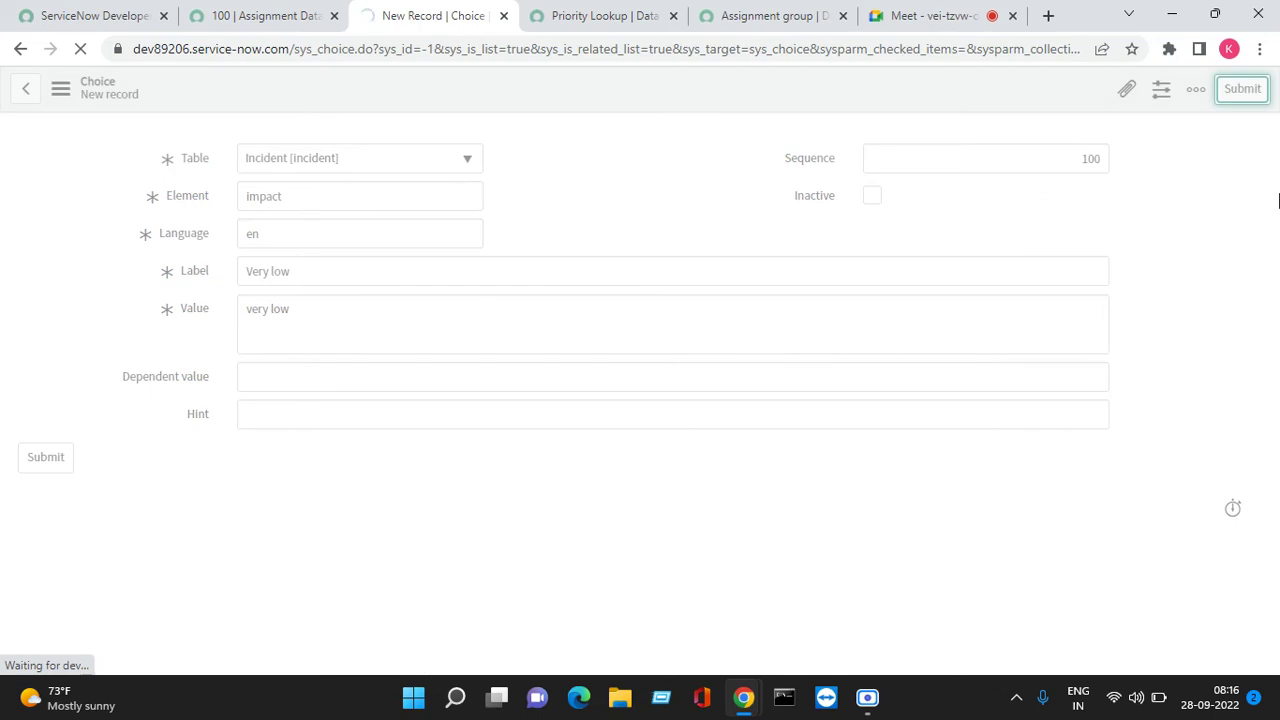
# Open the Test222 incident from the incident list.
pyautogui.click(257, 20)
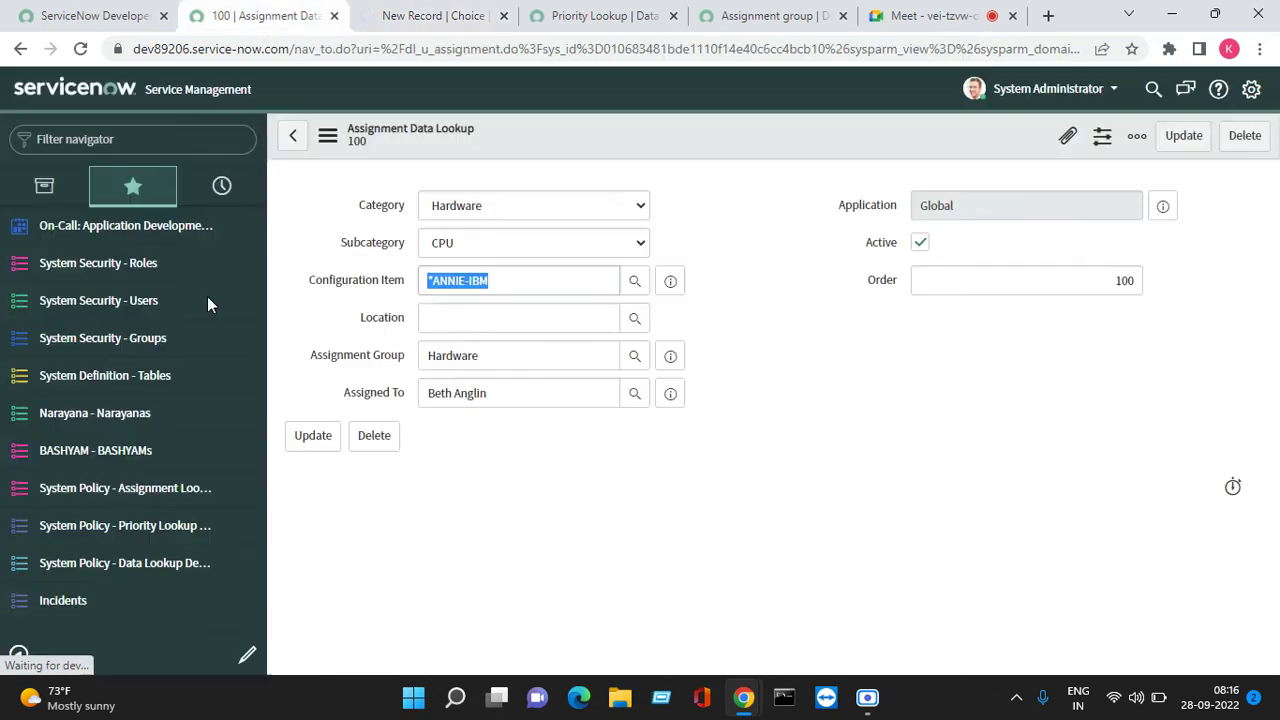
pyautogui.click(62, 600)
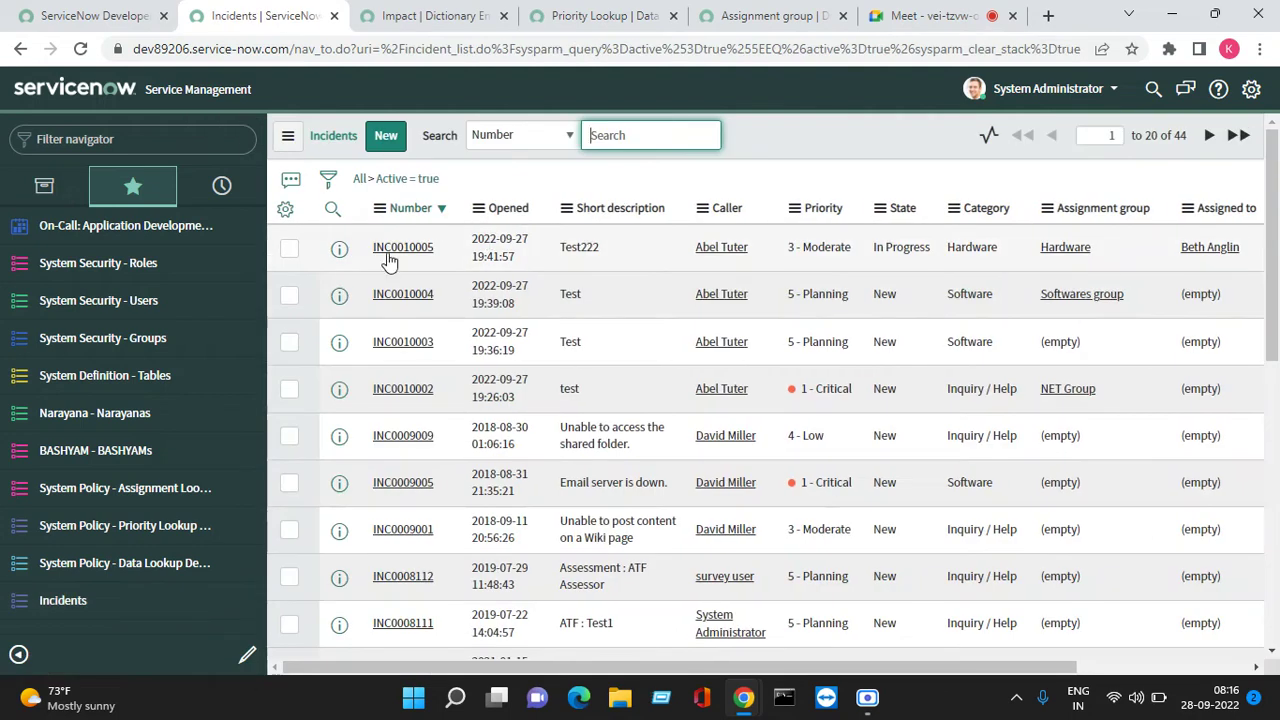
pyautogui.click(422, 16)
pyautogui.click(262, 16)
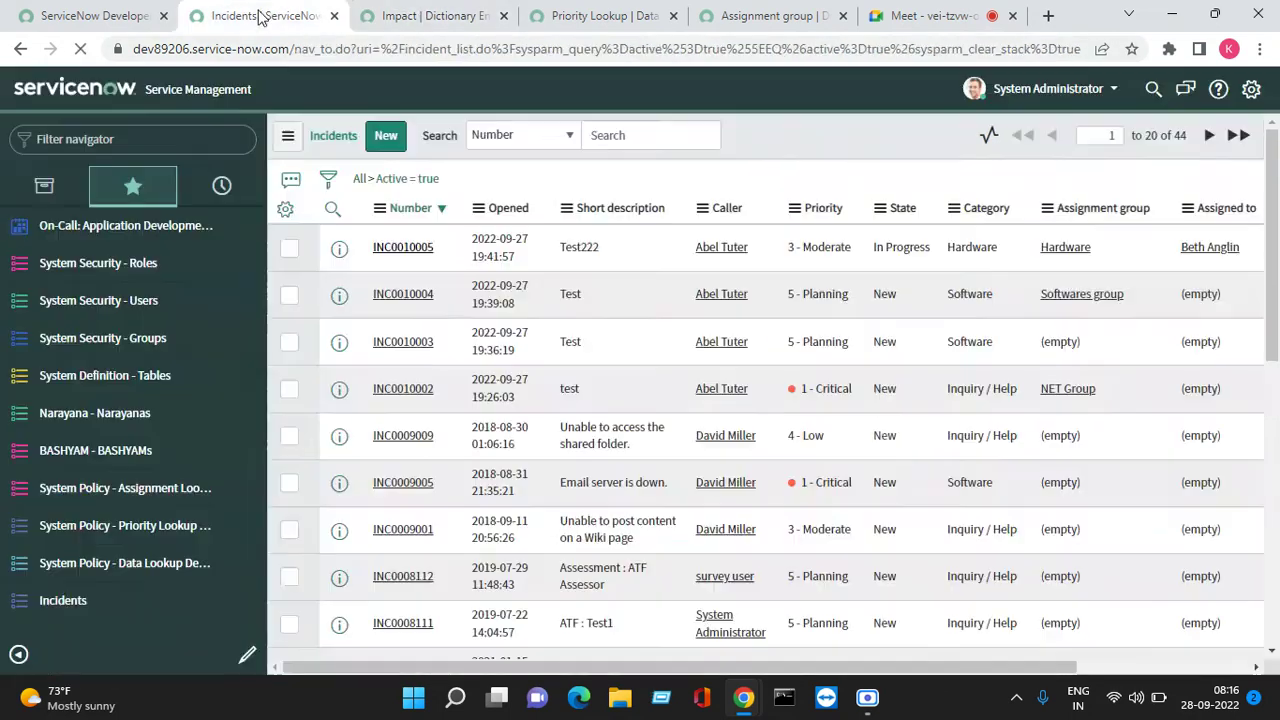
pyautogui.click(403, 247)
# Set the Test222 incident's impact to Very low and show its impact choices again.
pyautogui.click(950, 281)
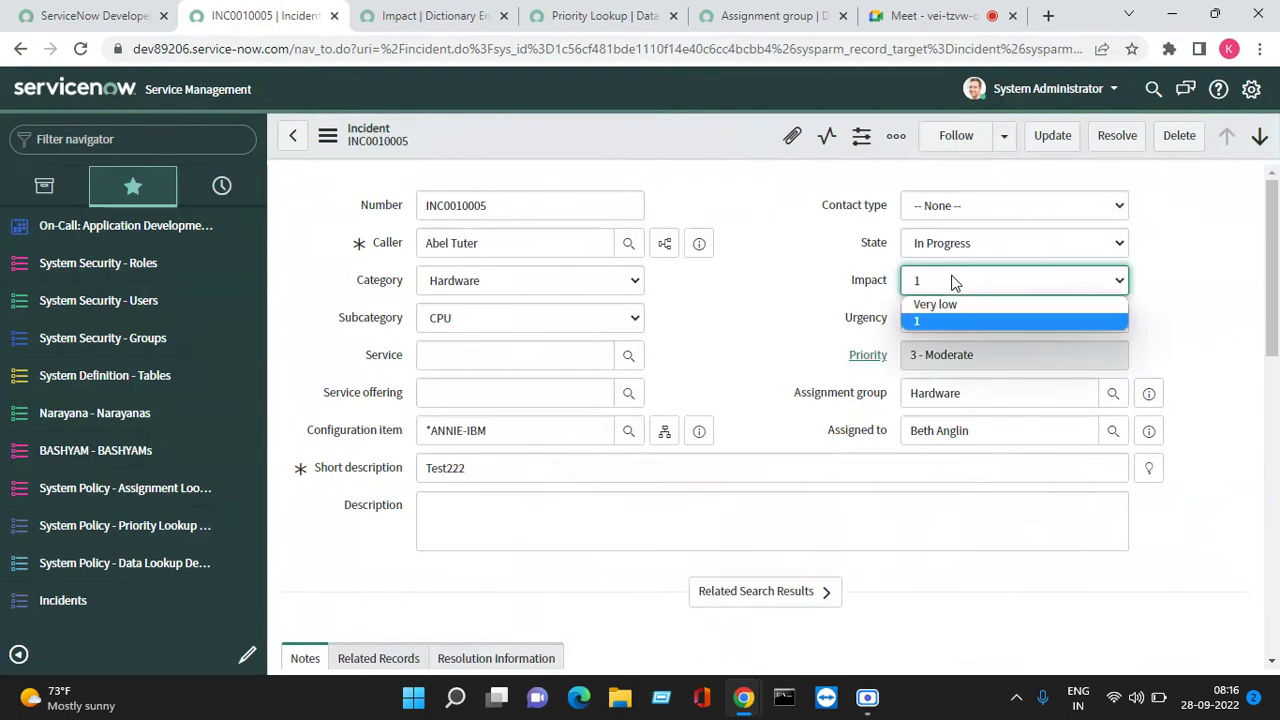
pyautogui.click(960, 309)
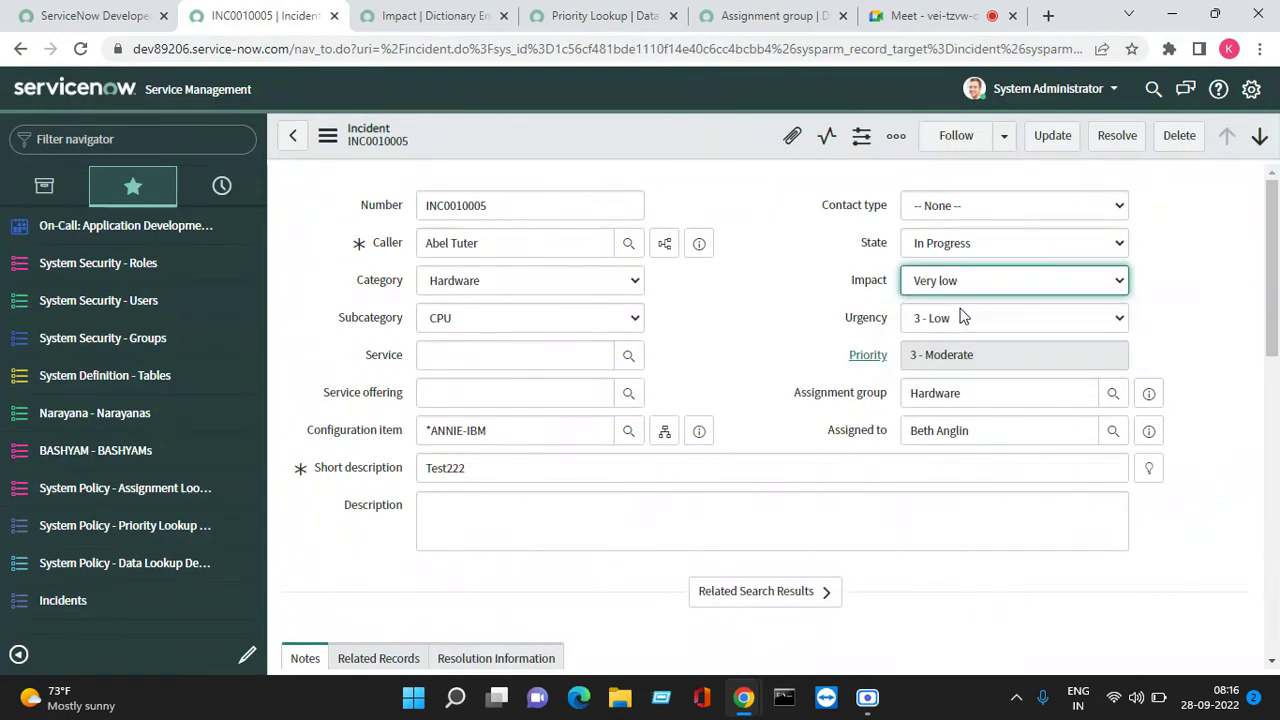
pyautogui.click(958, 281)
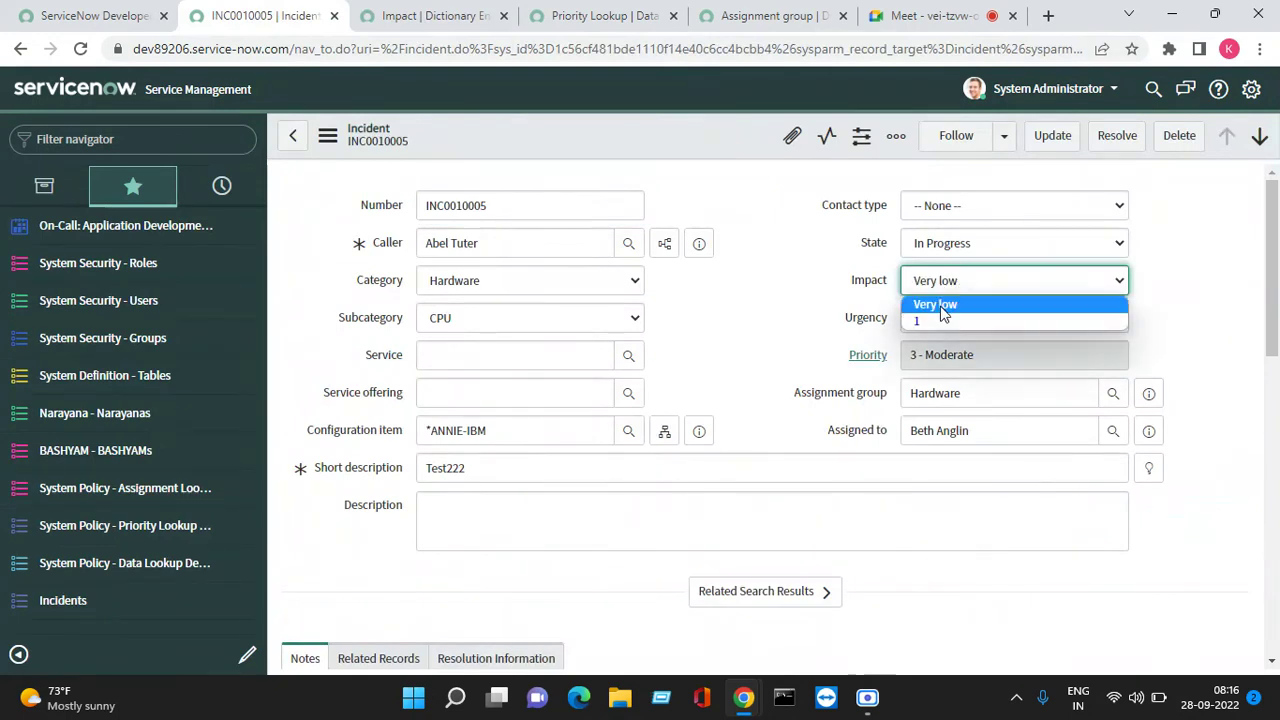
# Add the Table column directly after Label in the Impact dictionary entry's choices list, and return to the Test222 incident.
pyautogui.click(941, 308)
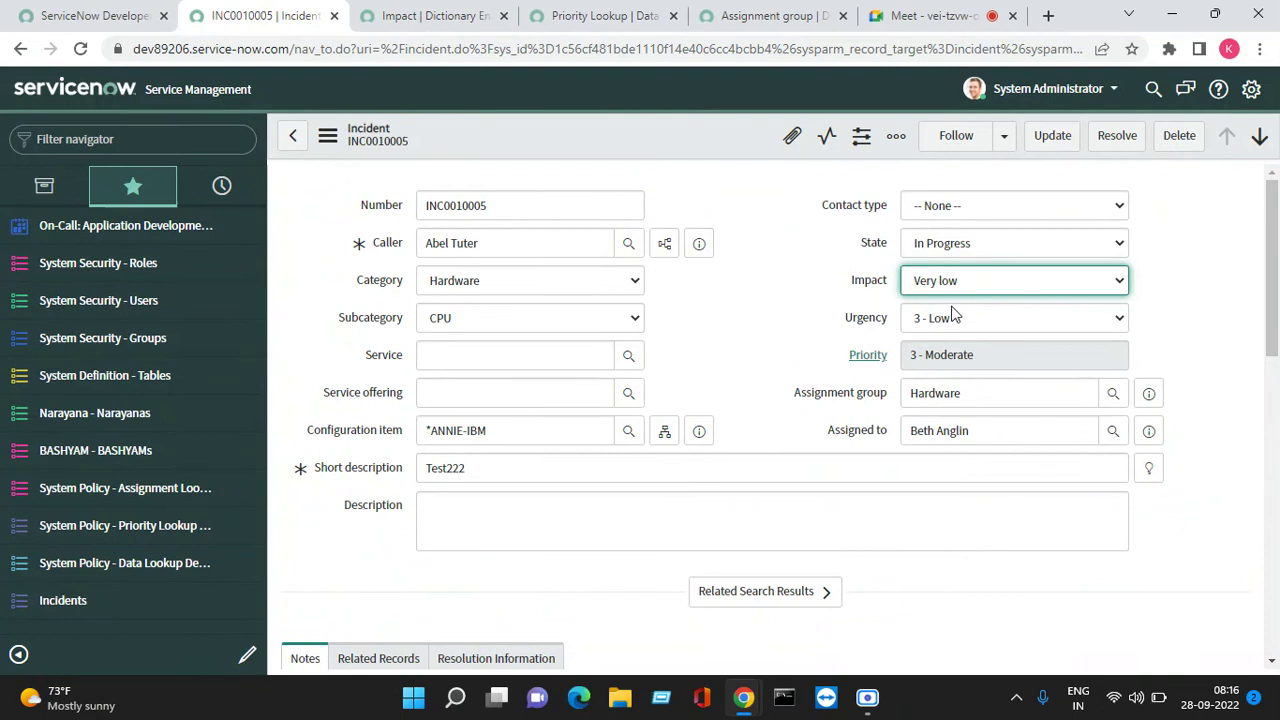
pyautogui.click(451, 22)
pyautogui.scroll(-10, 517, 171)
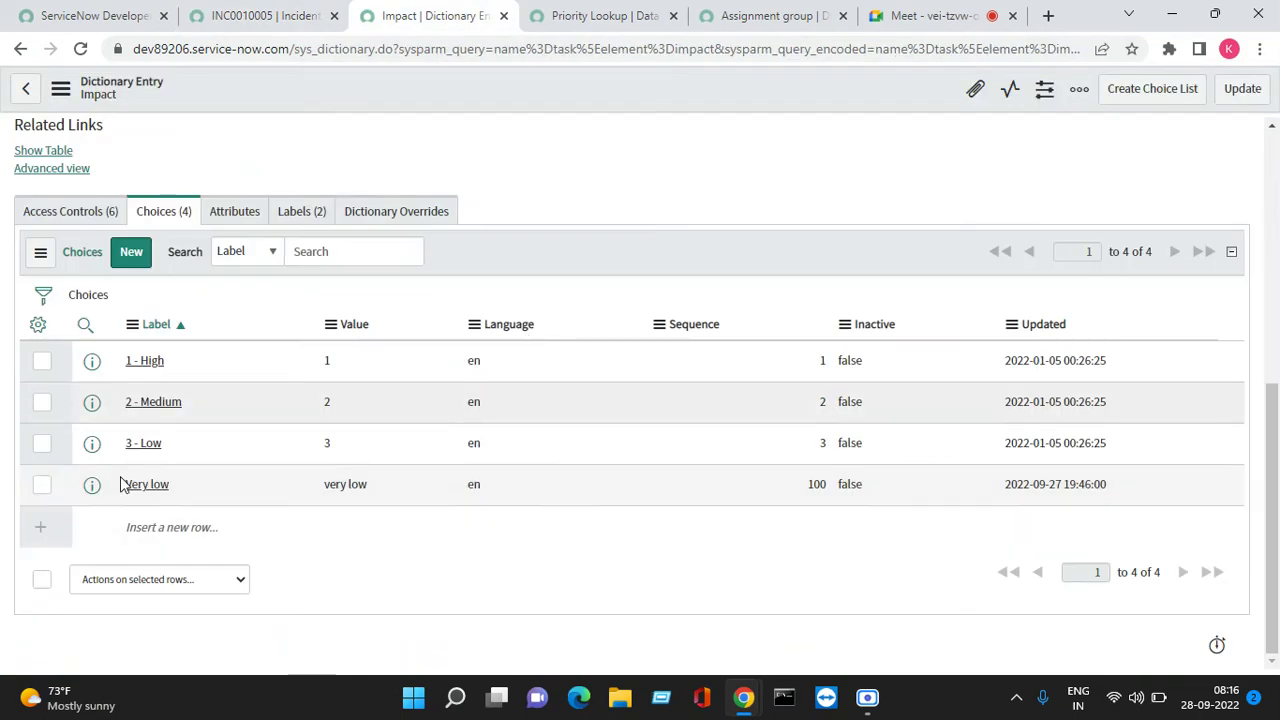
pyautogui.click(38, 324)
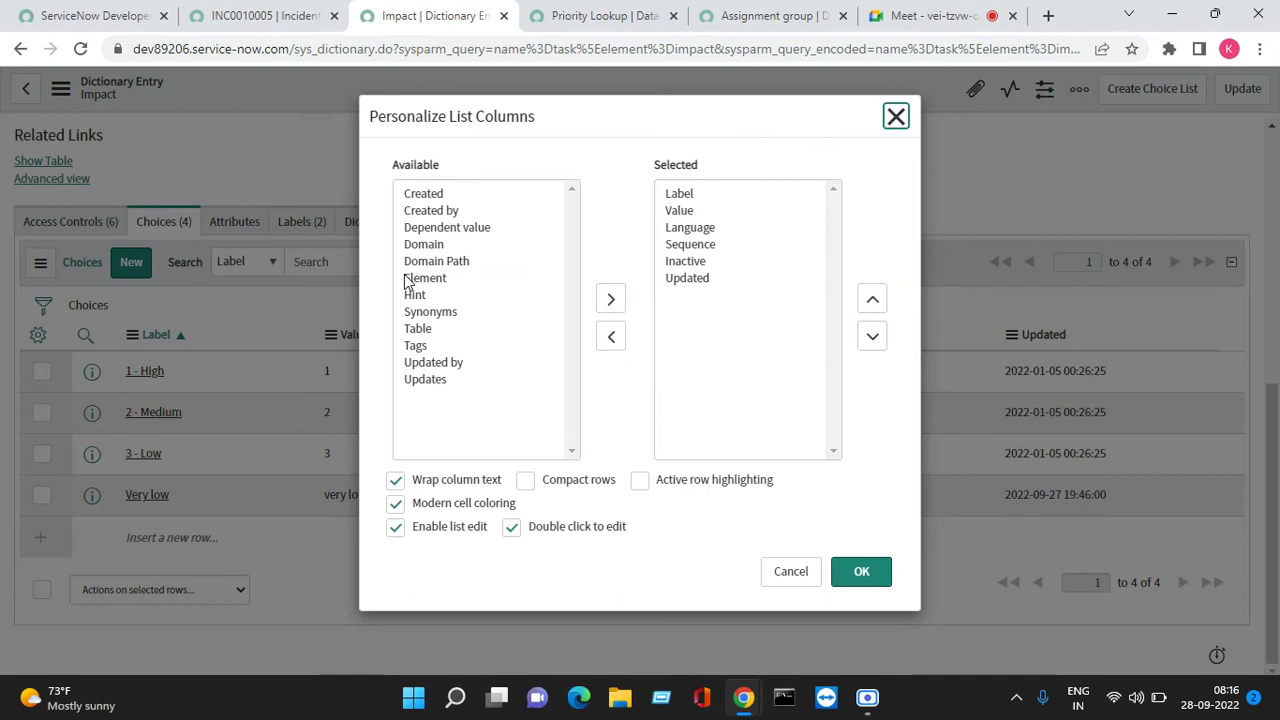
pyautogui.doubleClick(420, 330)
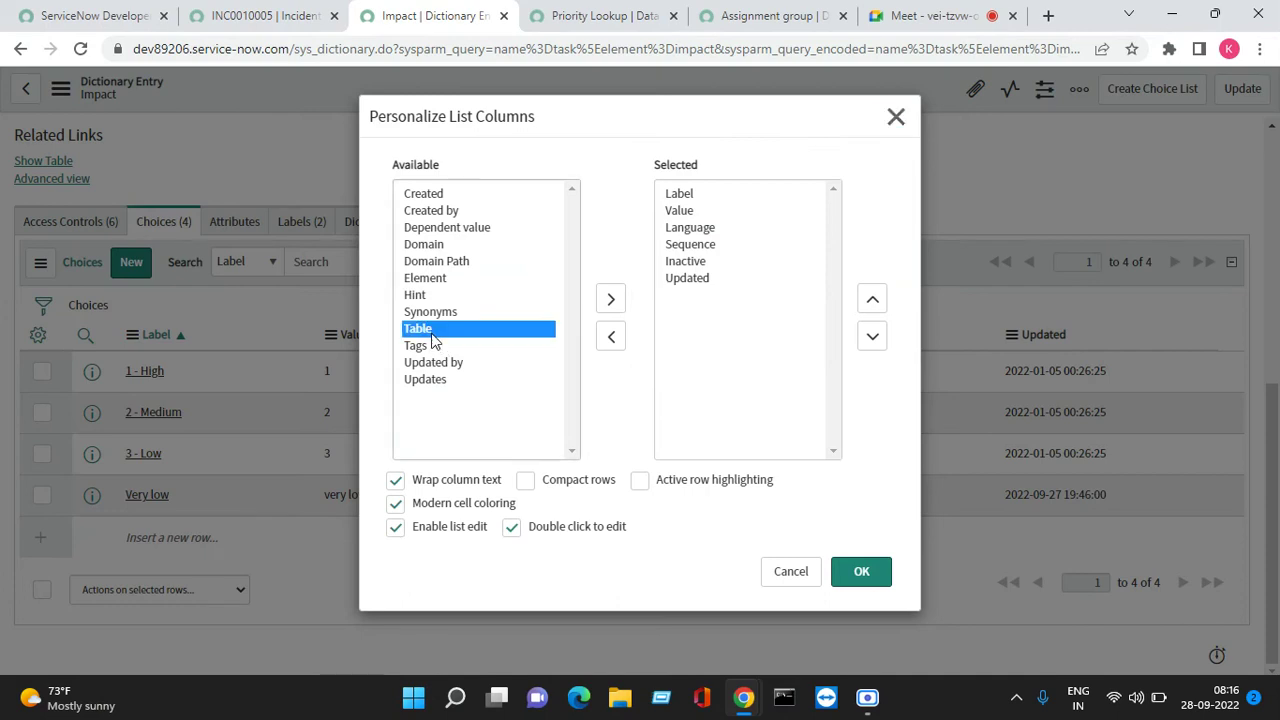
pyautogui.click(872, 302)
pyautogui.click(872, 302)
pyautogui.click(872, 302)
pyautogui.click(872, 302)
pyautogui.click(872, 302)
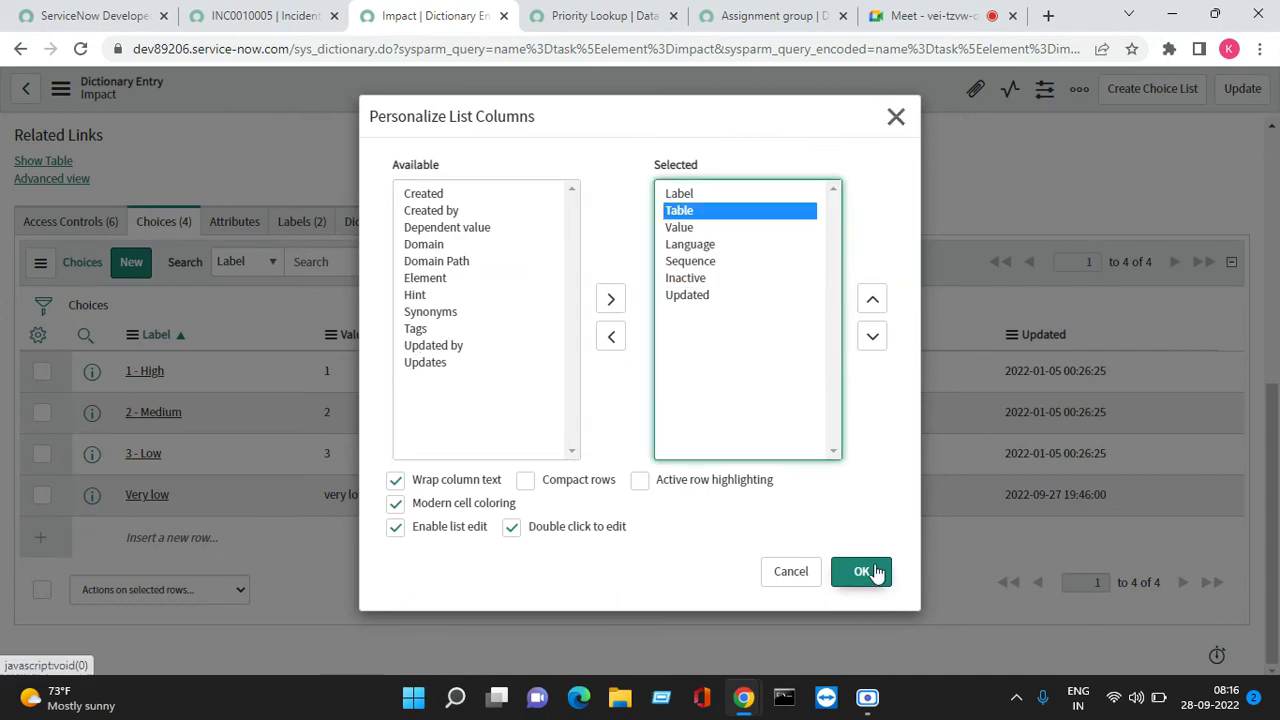
pyautogui.click(865, 571)
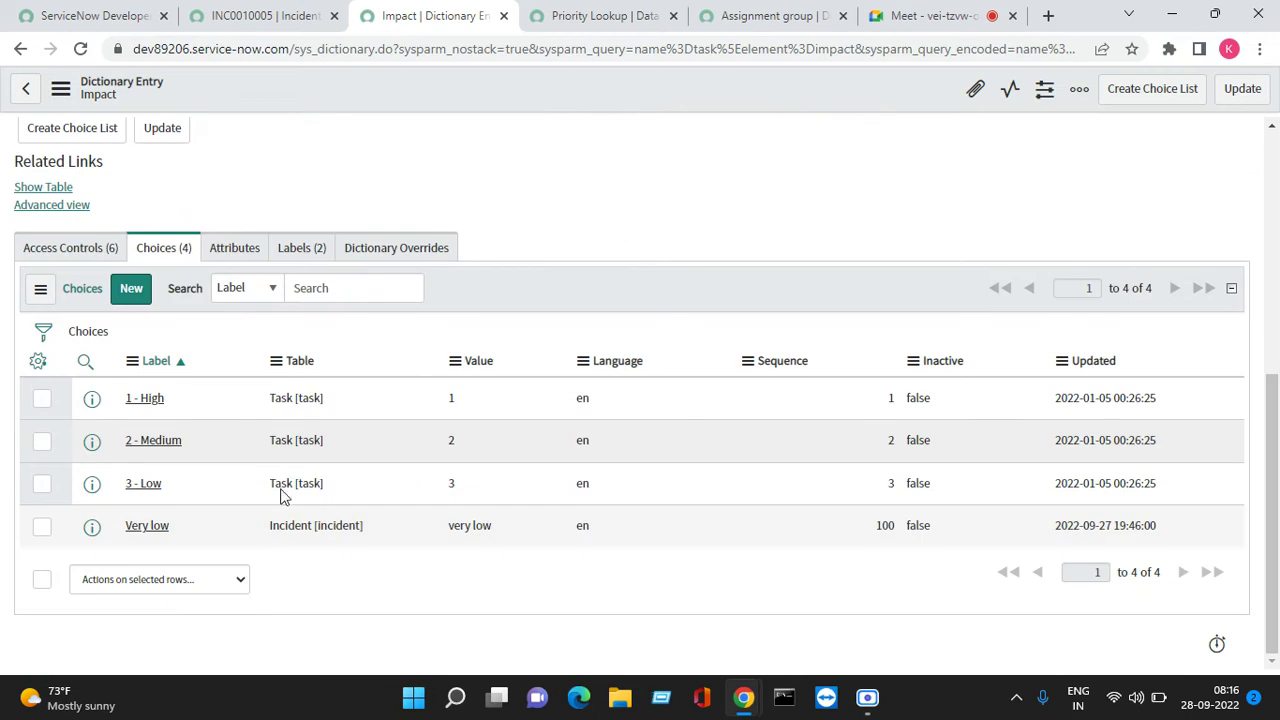
pyautogui.click(252, 25)
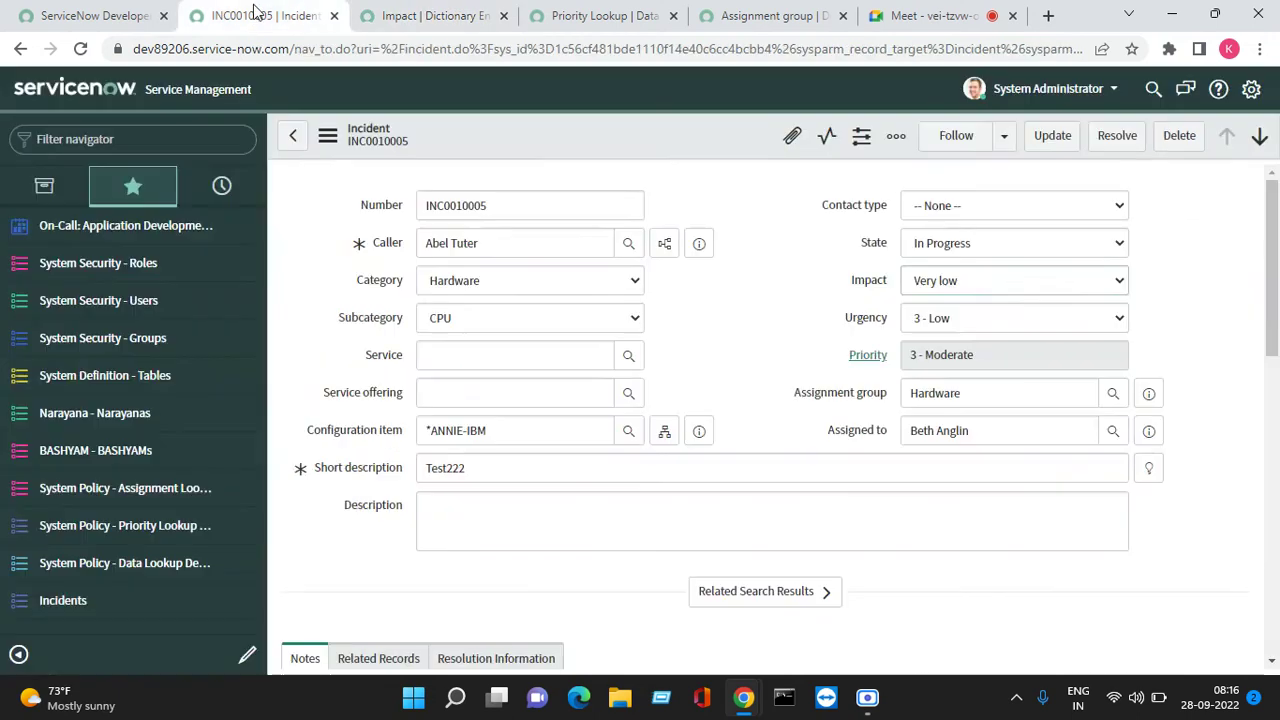
pyautogui.rightClick(877, 285)
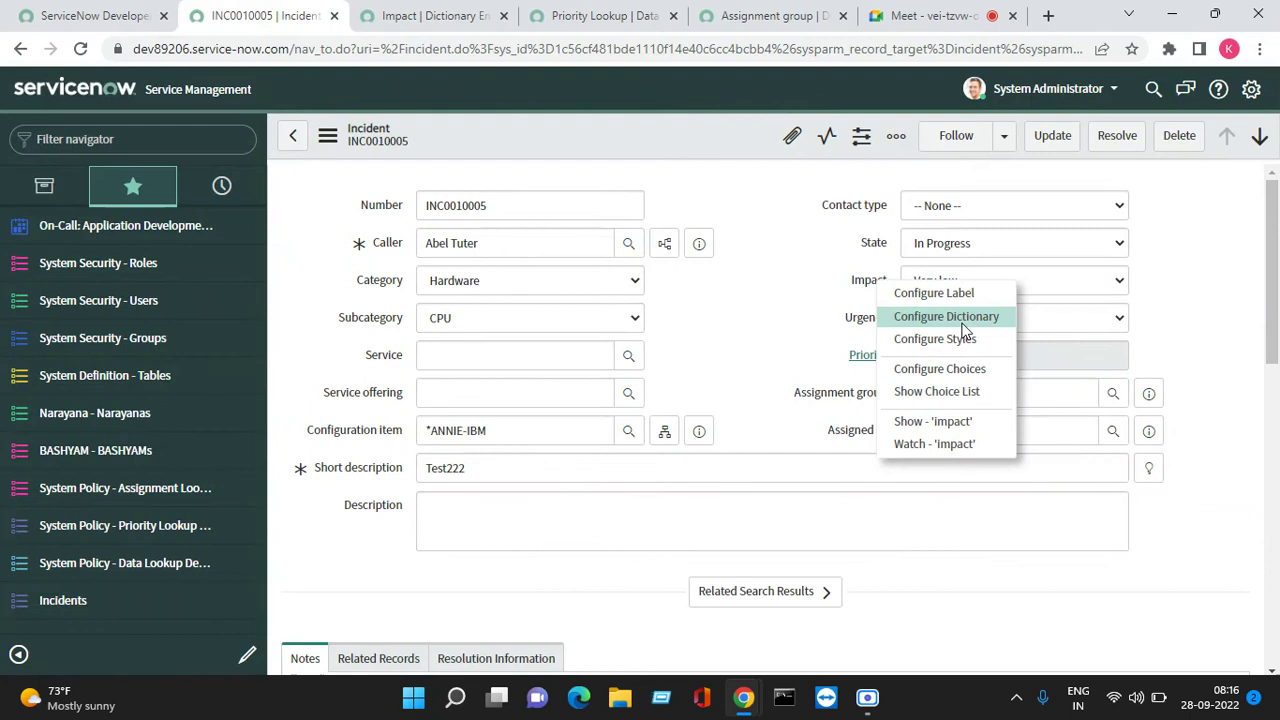
pyautogui.click(958, 400)
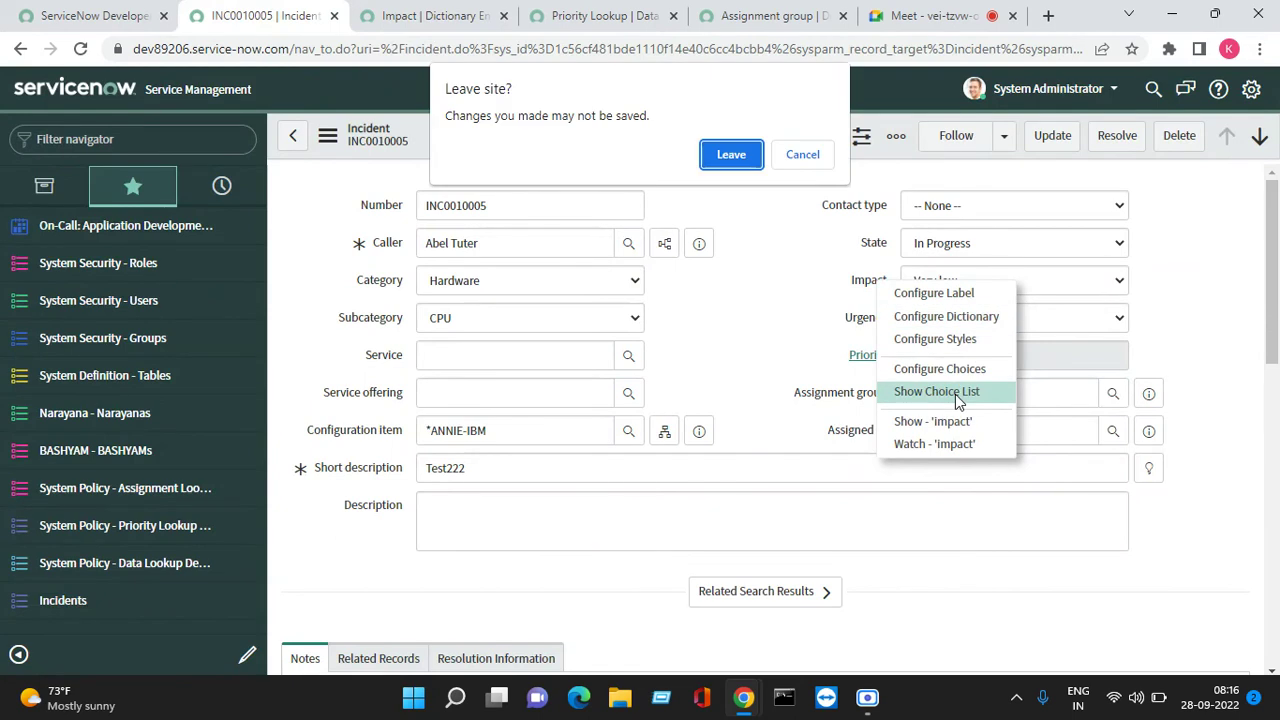
pyautogui.click(731, 152)
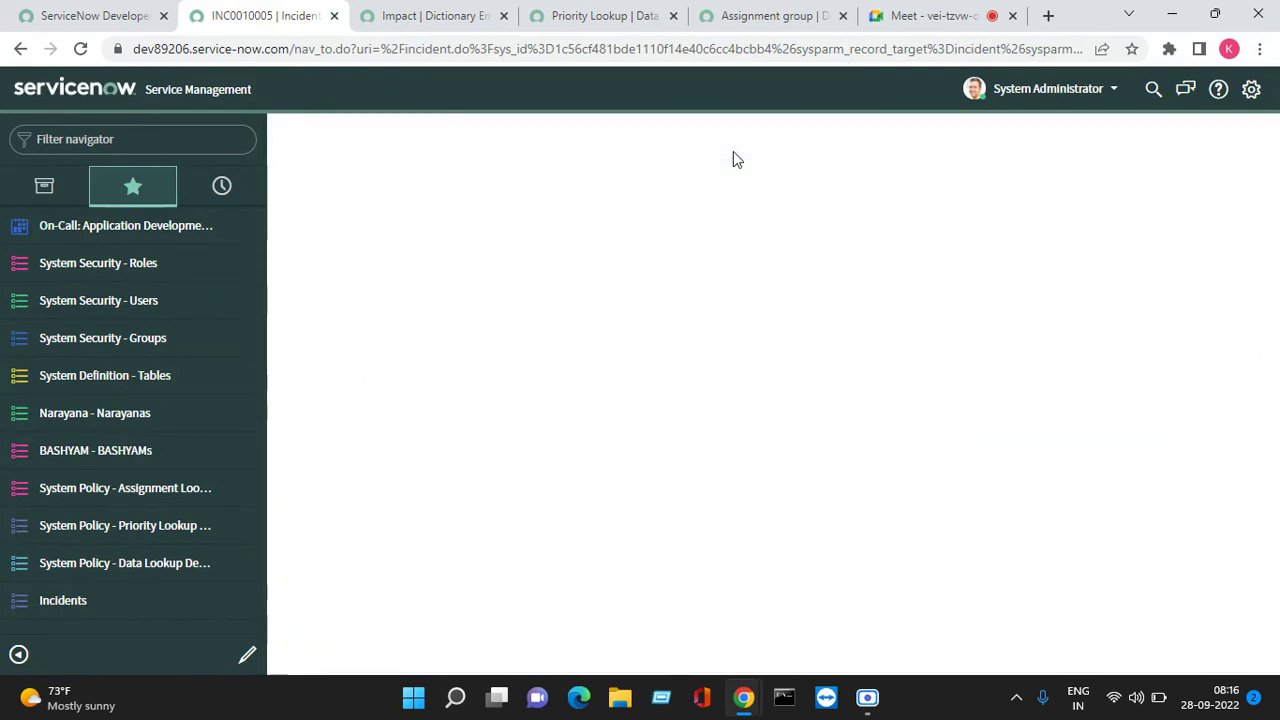
pyautogui.click(20, 48)
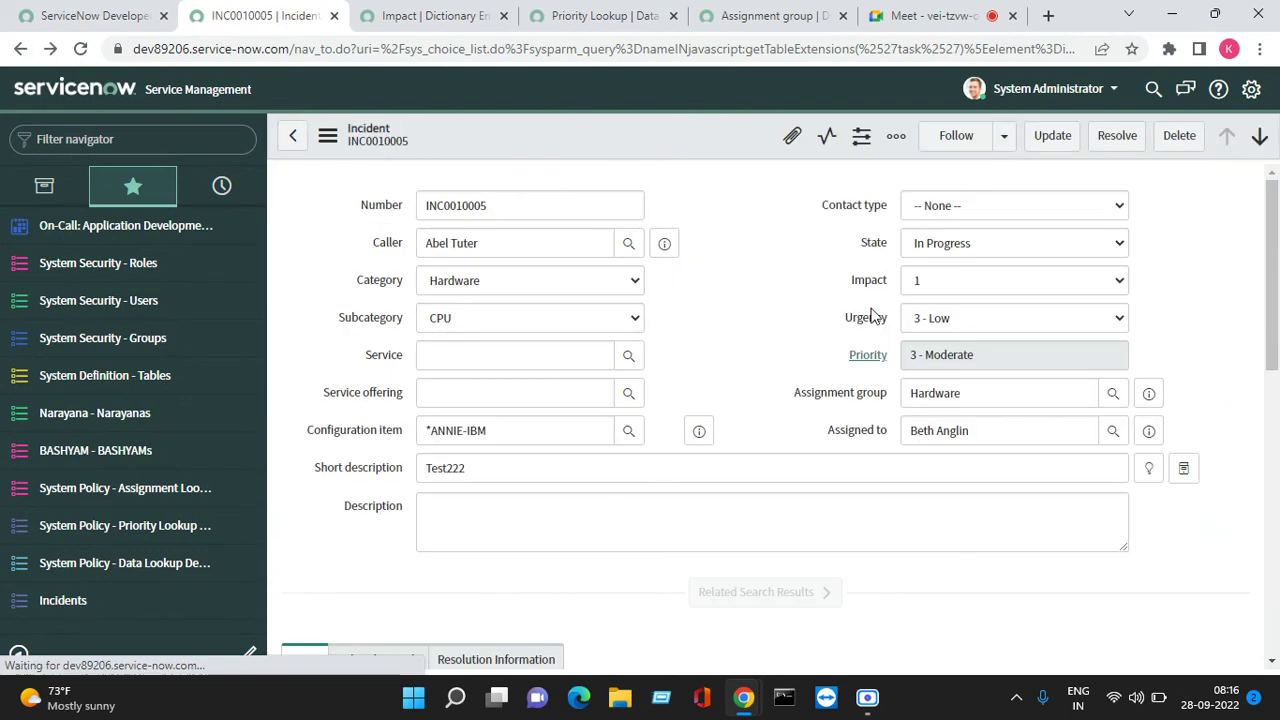
# Open the incident's impact choice configuration and add 1 - High, 2 - Medium and 3 - Low to the selected choices.
pyautogui.rightClick(871, 284)
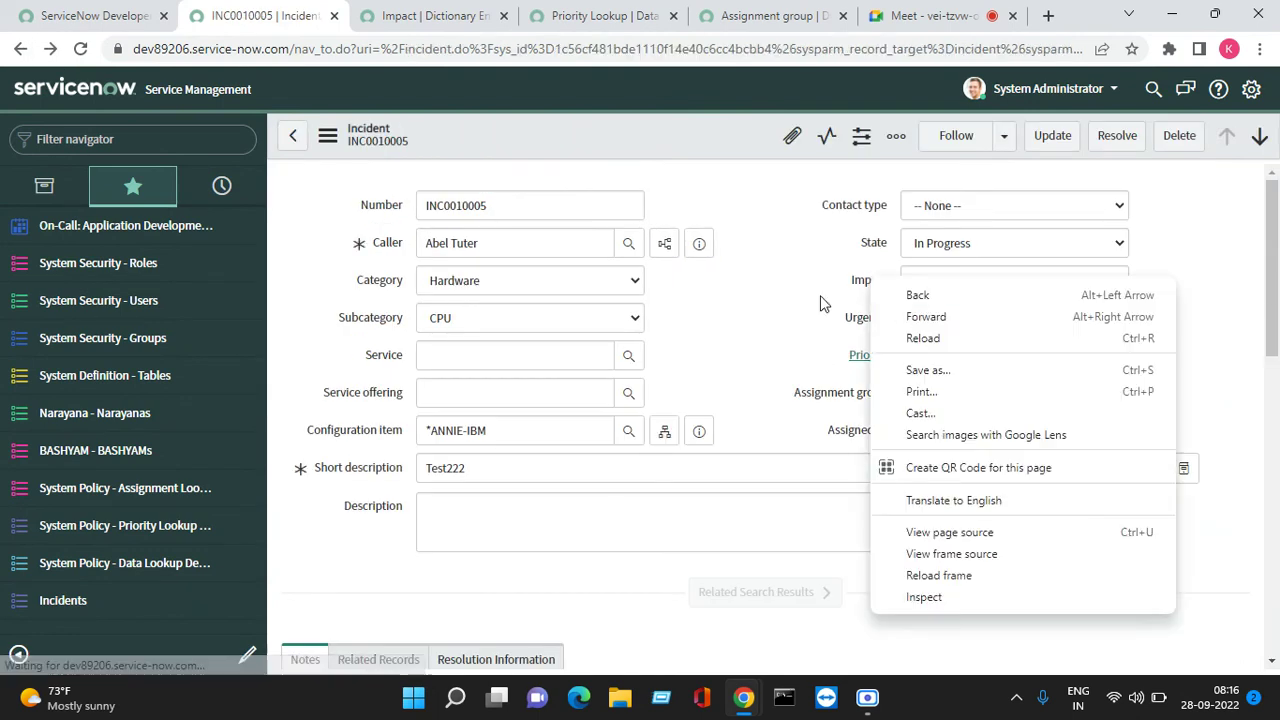
pyautogui.rightClick(862, 286)
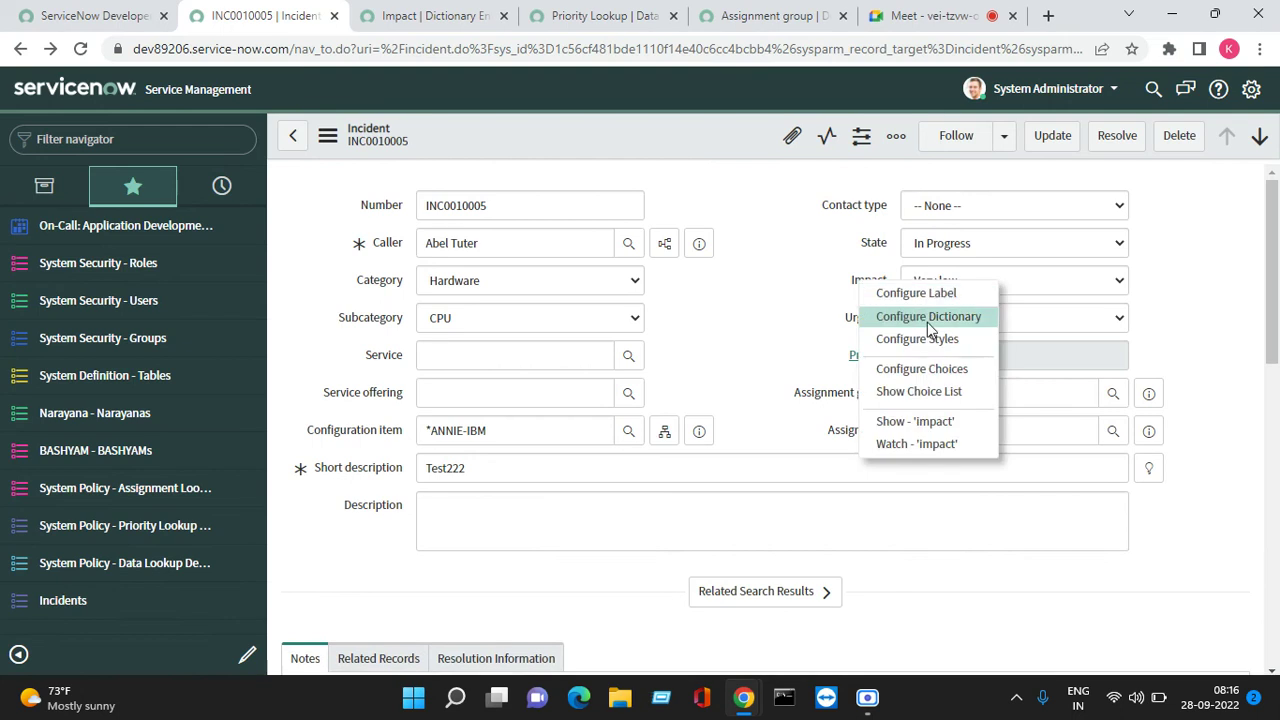
pyautogui.click(945, 377)
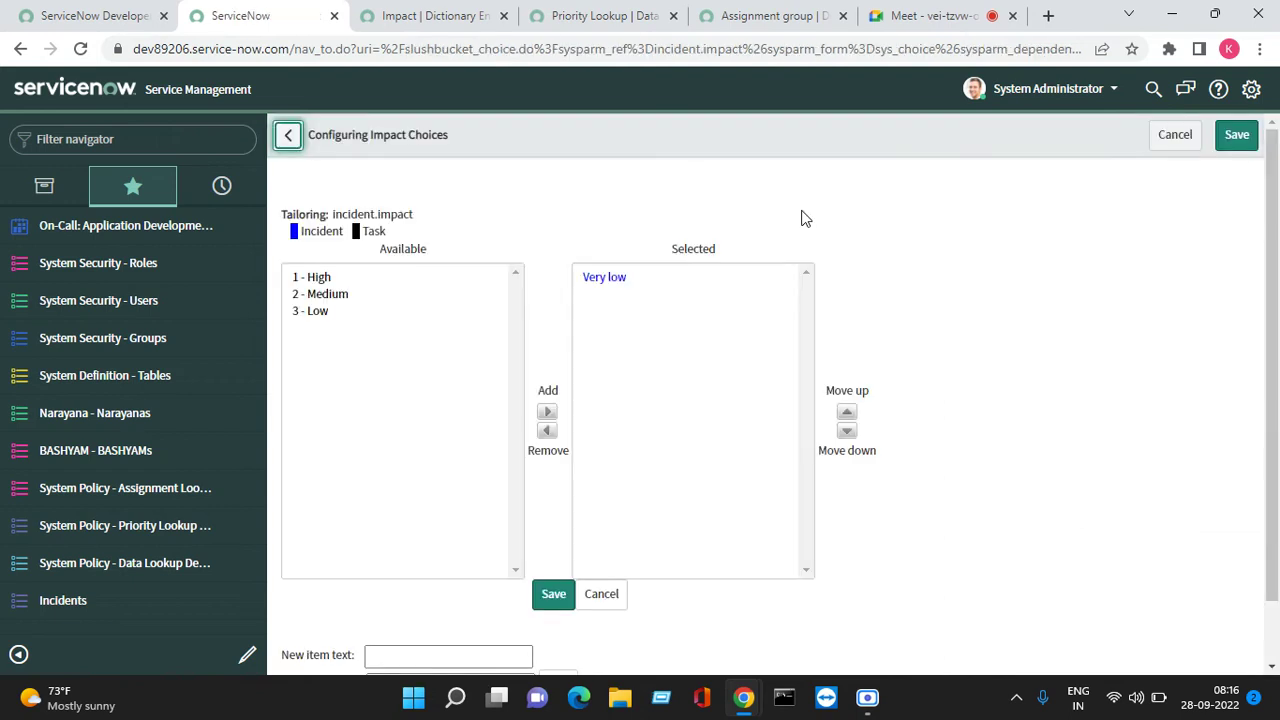
pyautogui.moveTo(331, 311); pyautogui.dragTo(323, 277)
pyautogui.click(548, 412)
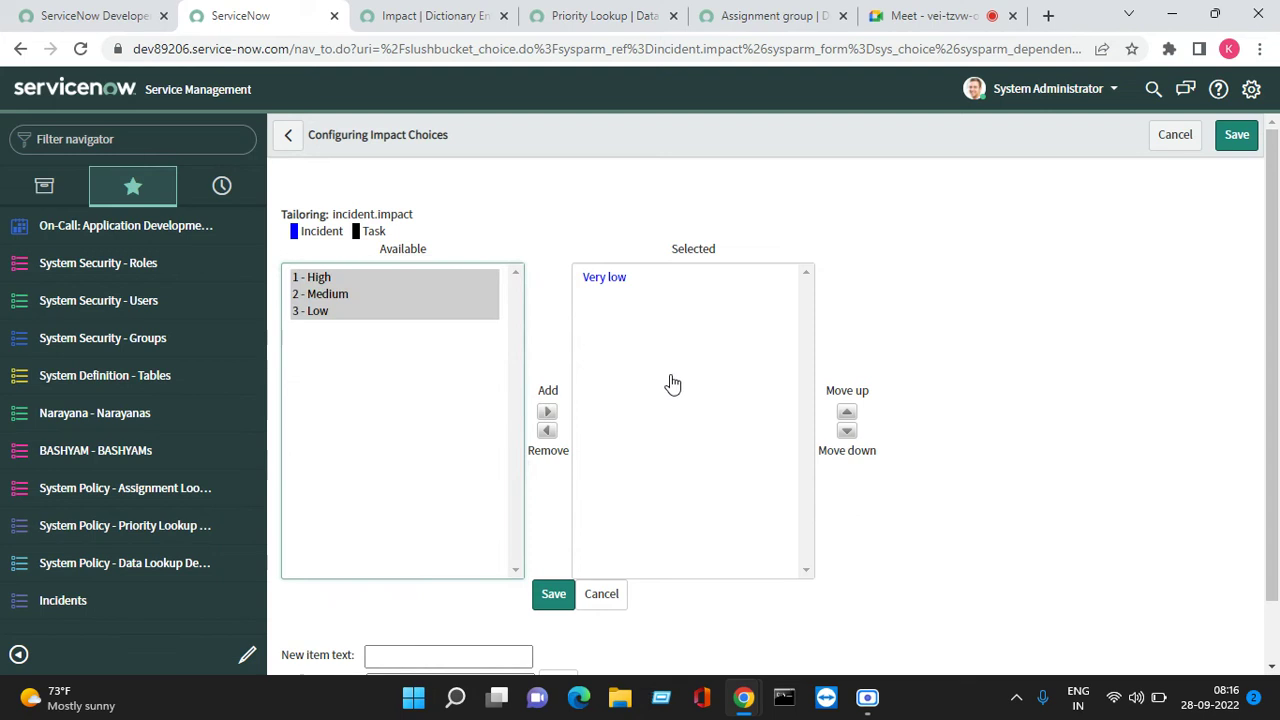
# Move Very low below 3 - Low in the selected impact choices, save, and check the incident's impact options.
pyautogui.click(628, 277)
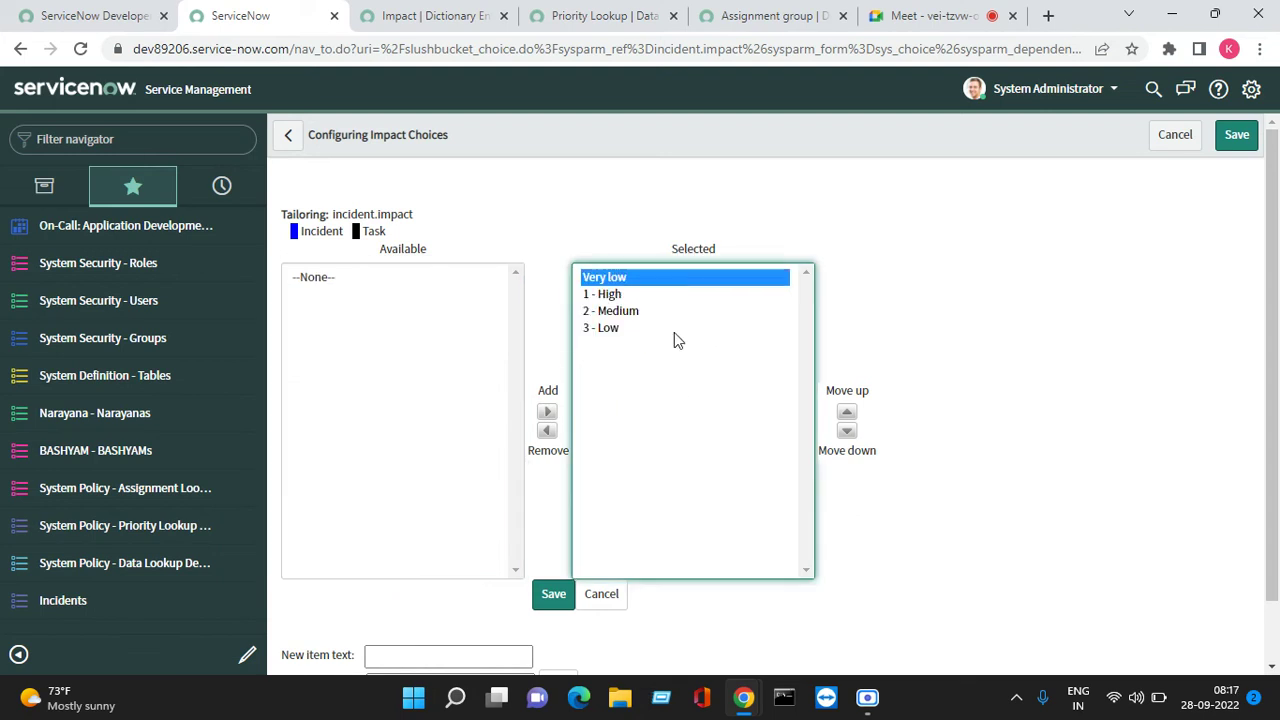
pyautogui.click(846, 432)
pyautogui.click(846, 432)
pyautogui.click(846, 432)
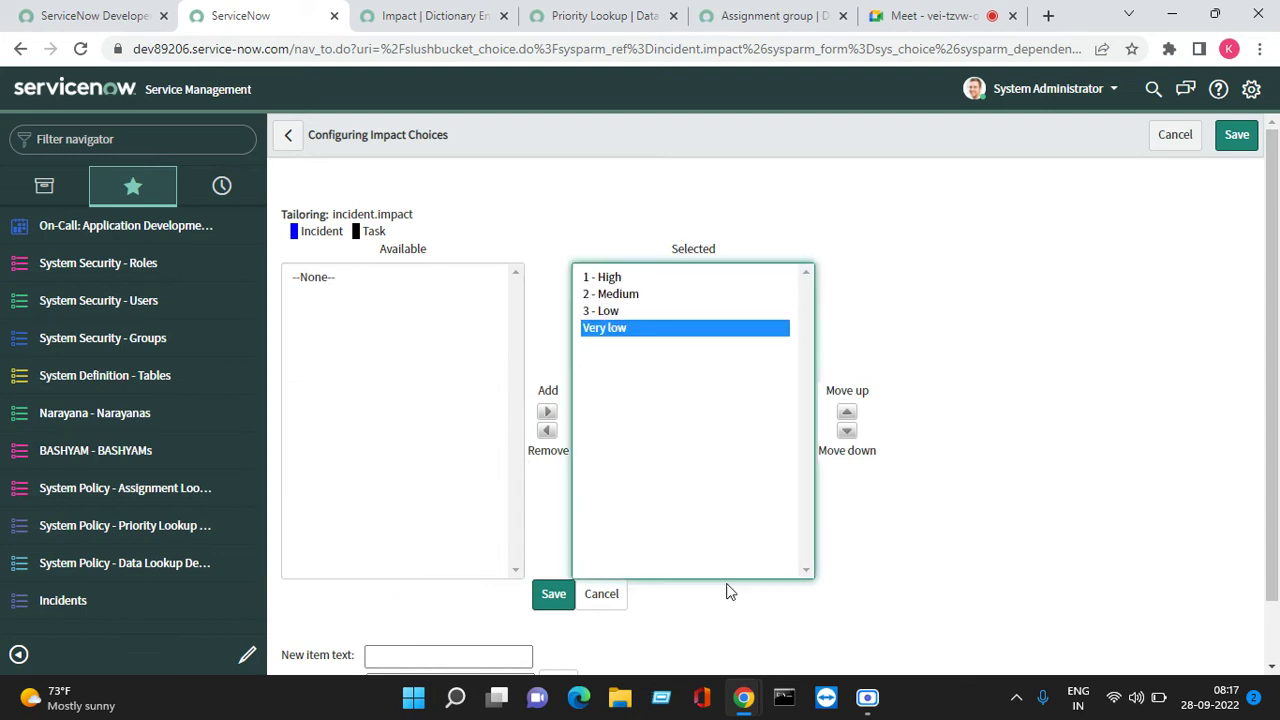
pyautogui.click(550, 595)
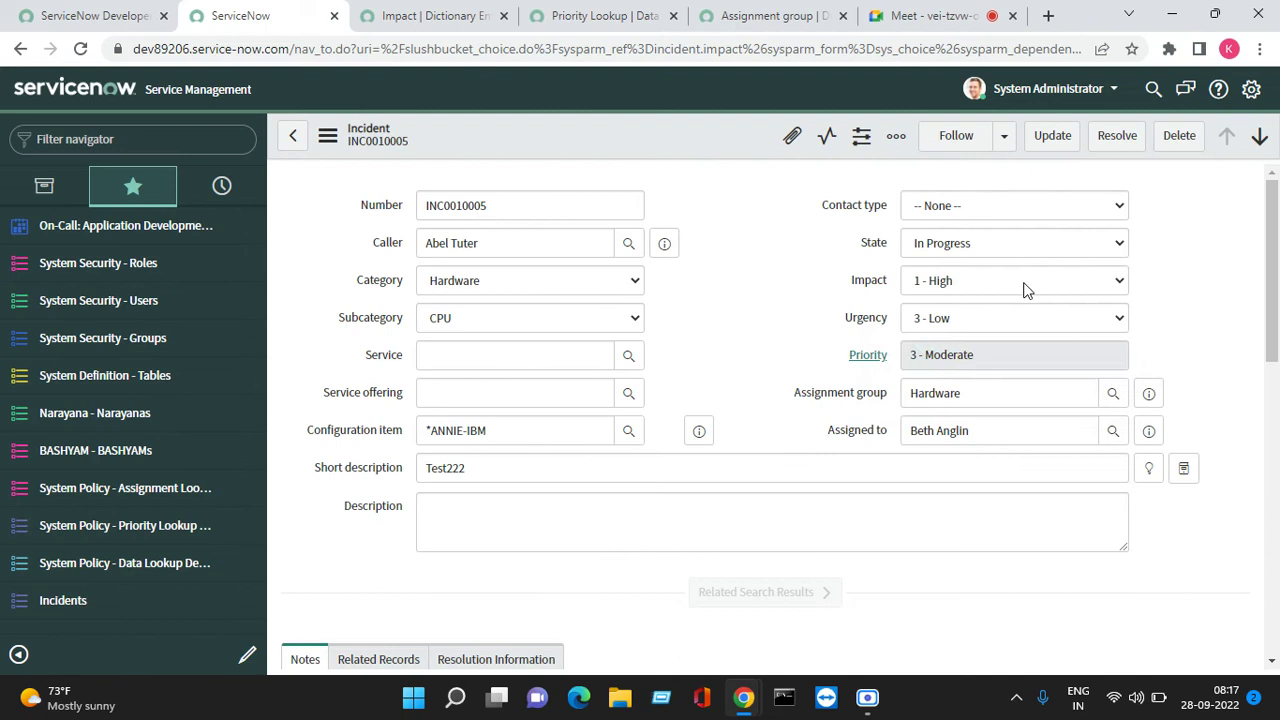
pyautogui.click(1023, 282)
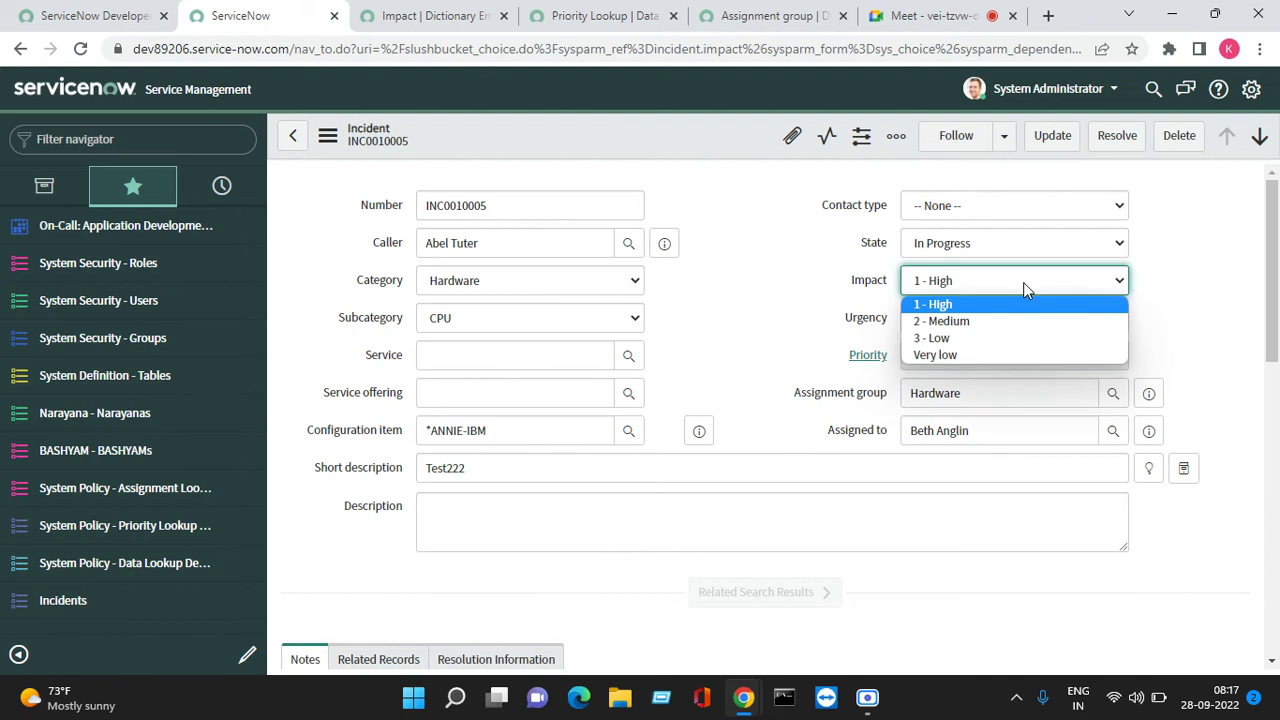
pyautogui.click(788, 338)
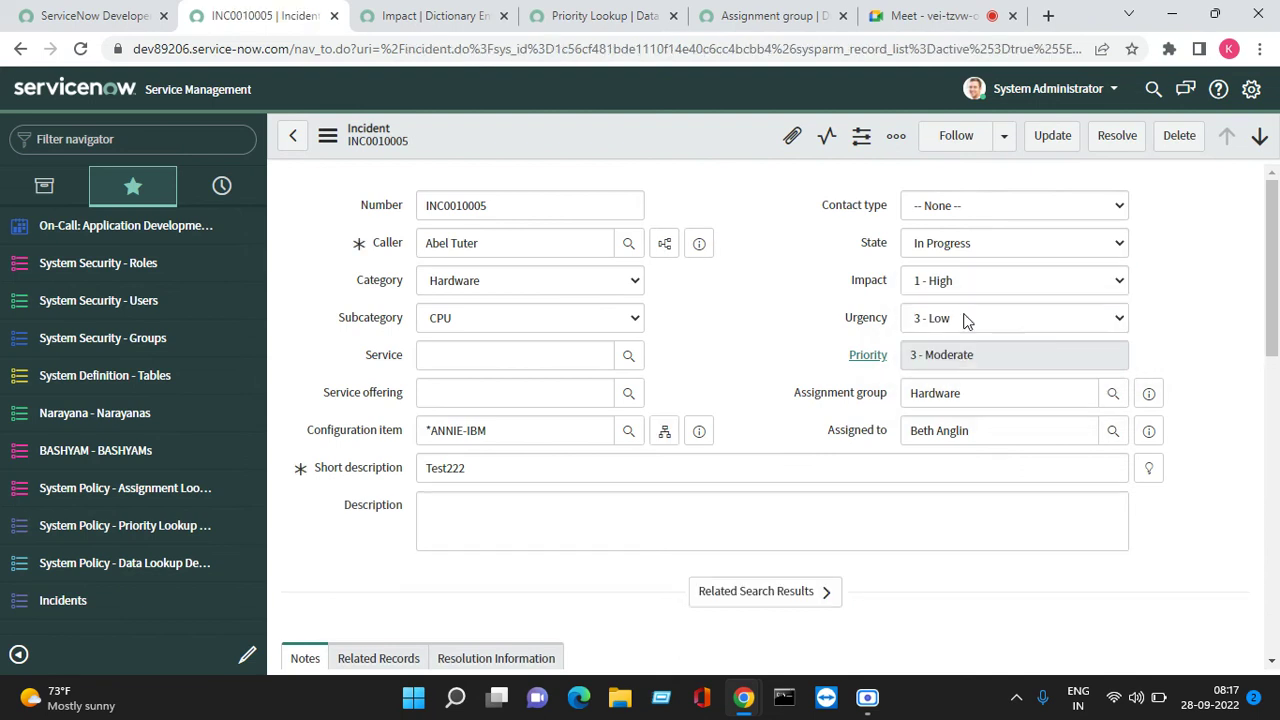
# Add a Very low urgency choice with numeric value 4 for the Incident table and save the choices.
pyautogui.rightClick(876, 314)
pyautogui.click(946, 396)
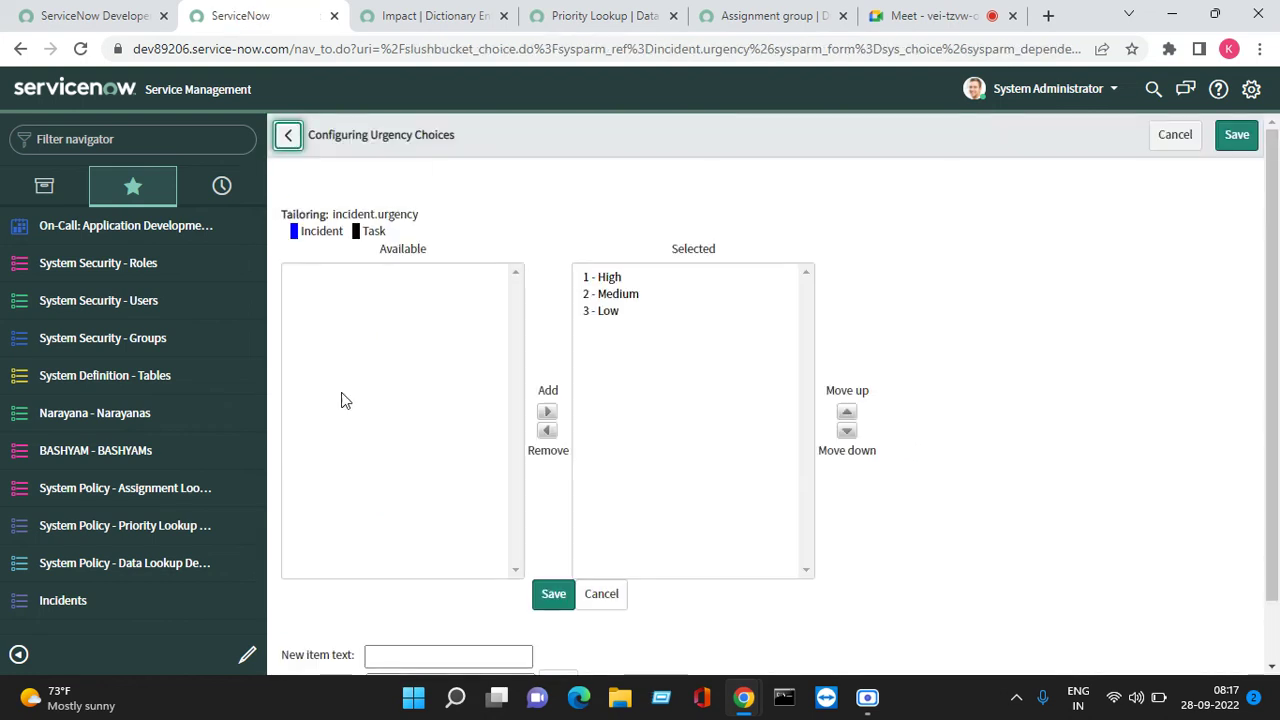
pyautogui.scroll(-1, 465, 513)
pyautogui.click(388, 585)
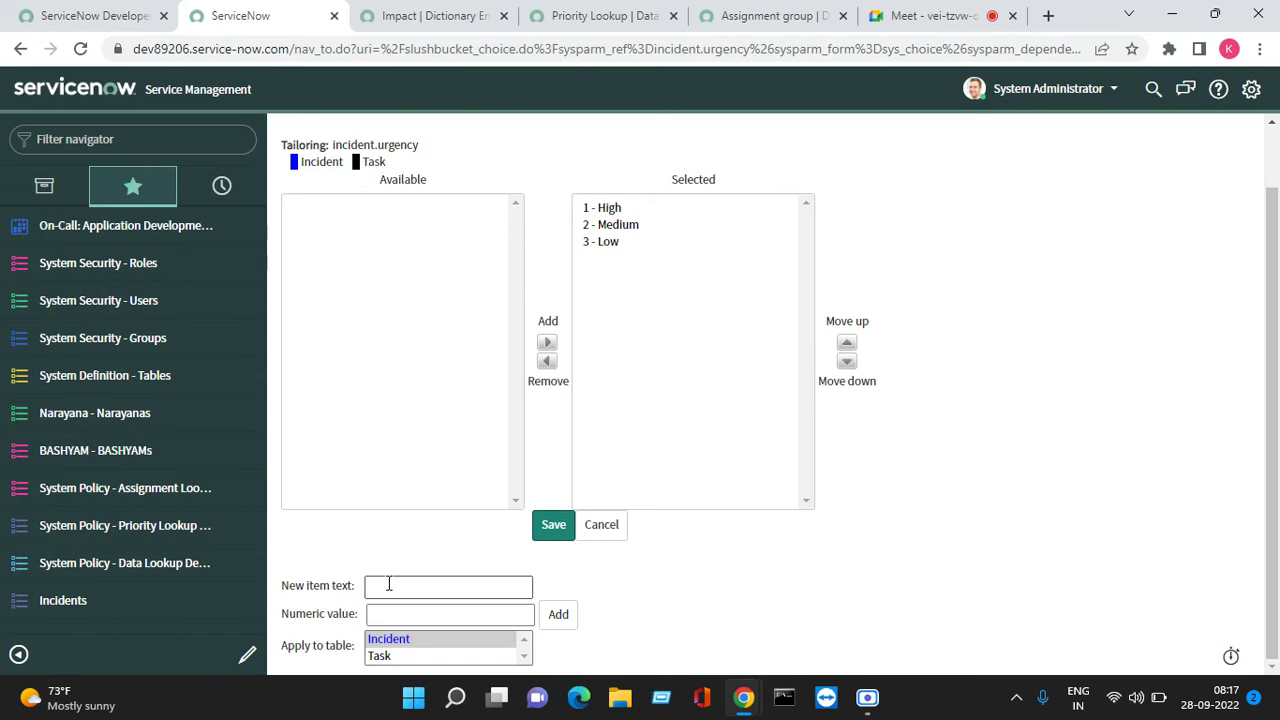
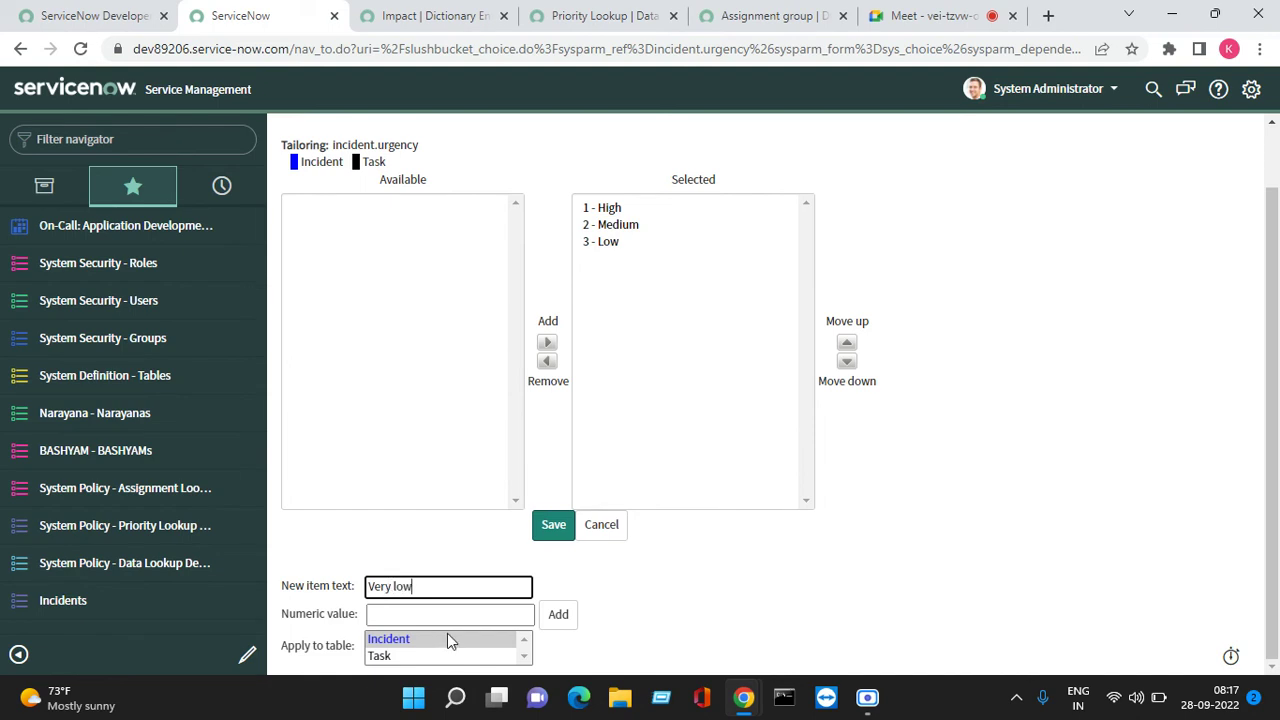
pyautogui.click(431, 612)
pyautogui.write('4')
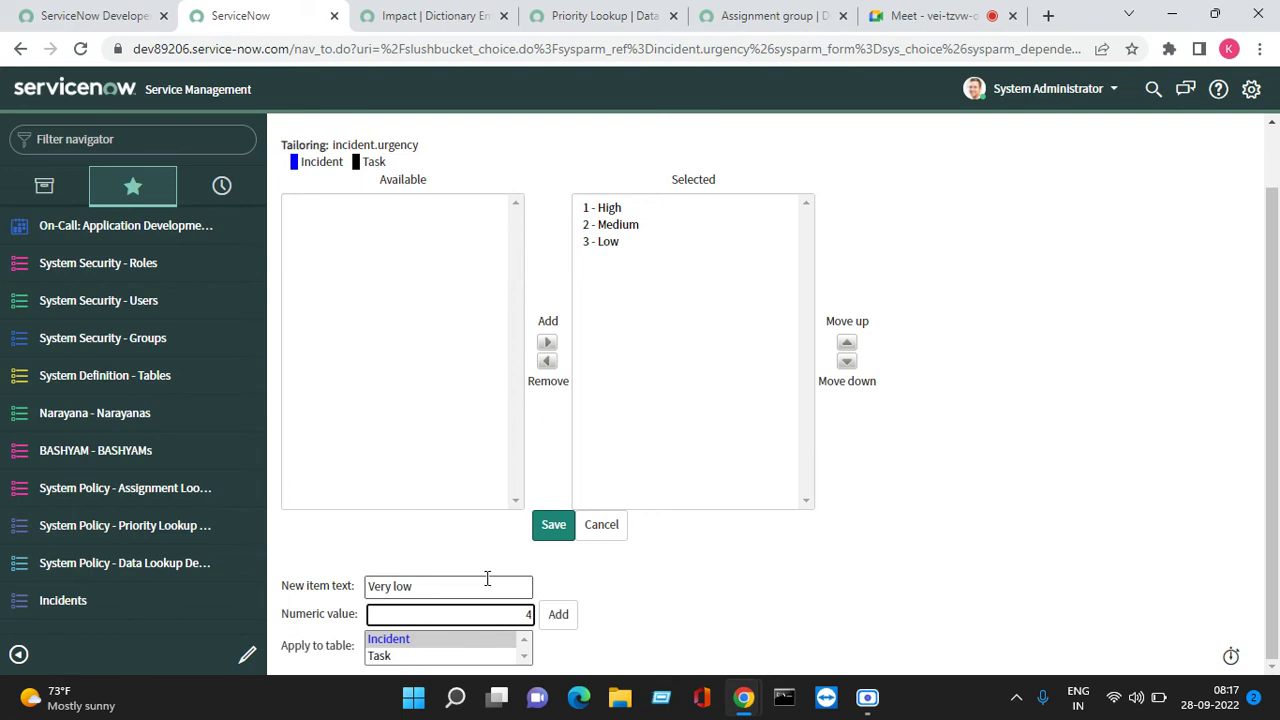
pyautogui.click(555, 615)
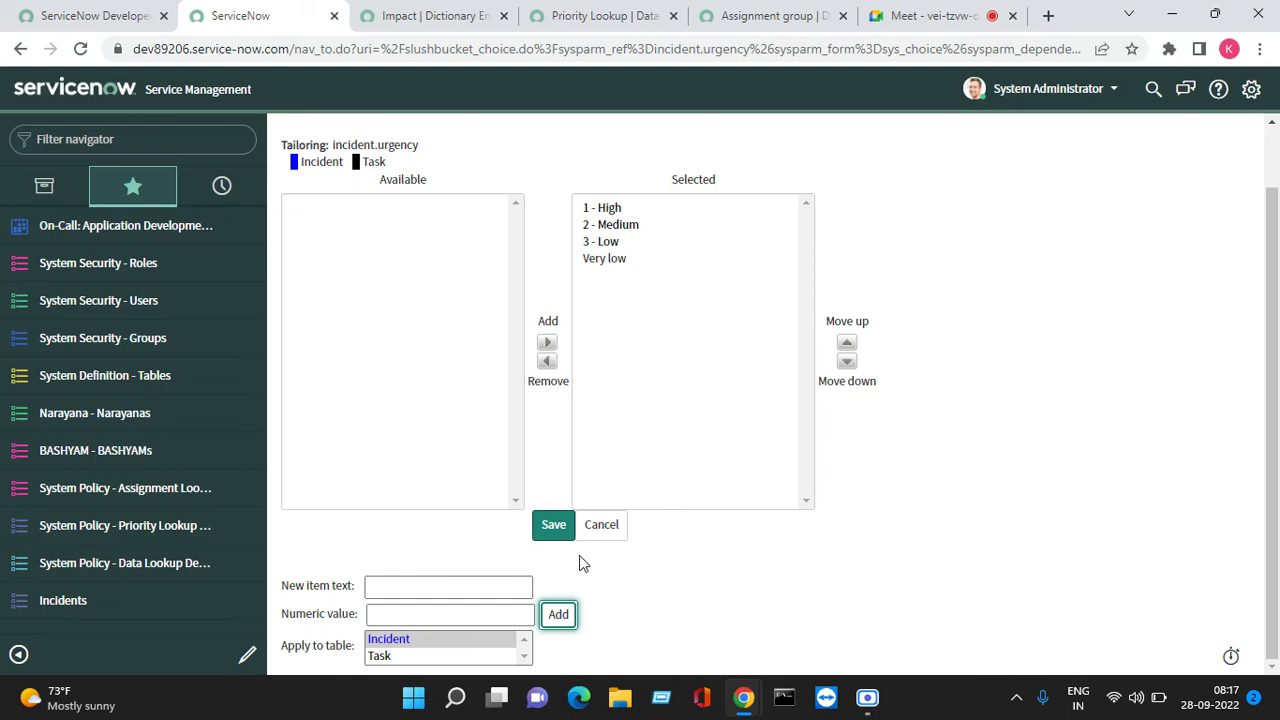
pyautogui.click(555, 530)
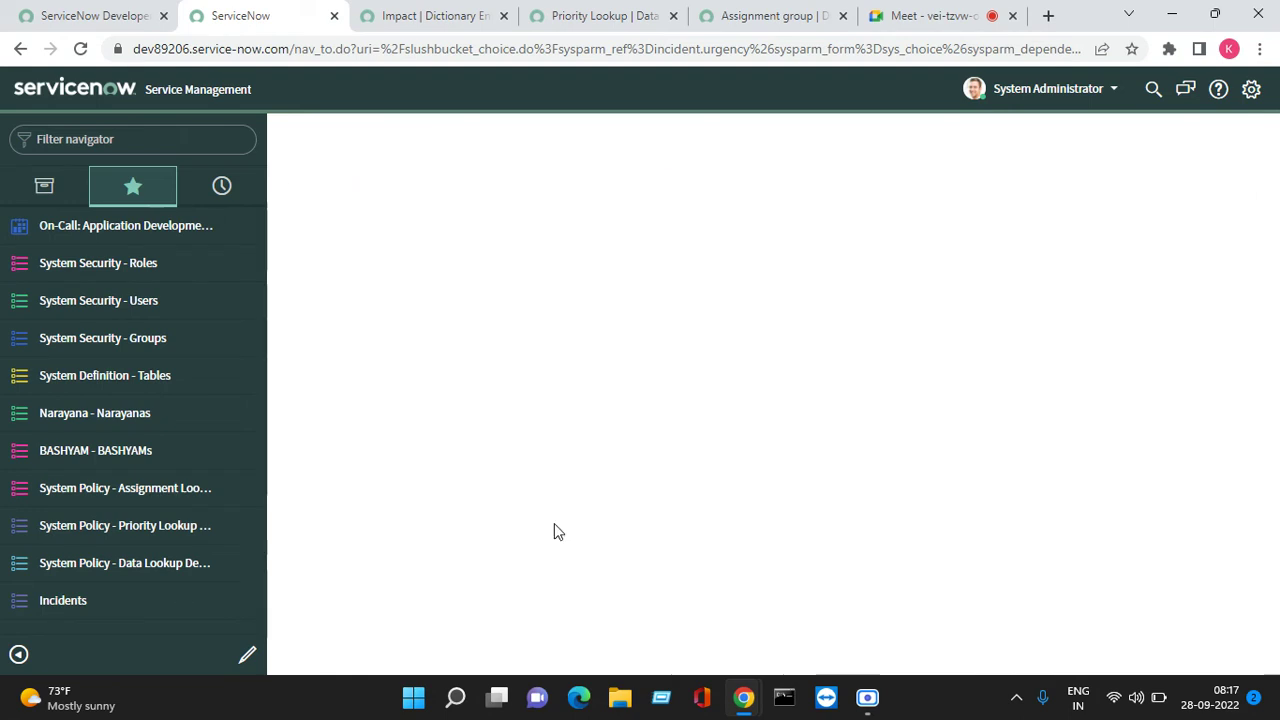
# Set both the impact and the urgency of the Test222 incident to Very low.
pyautogui.click(988, 288)
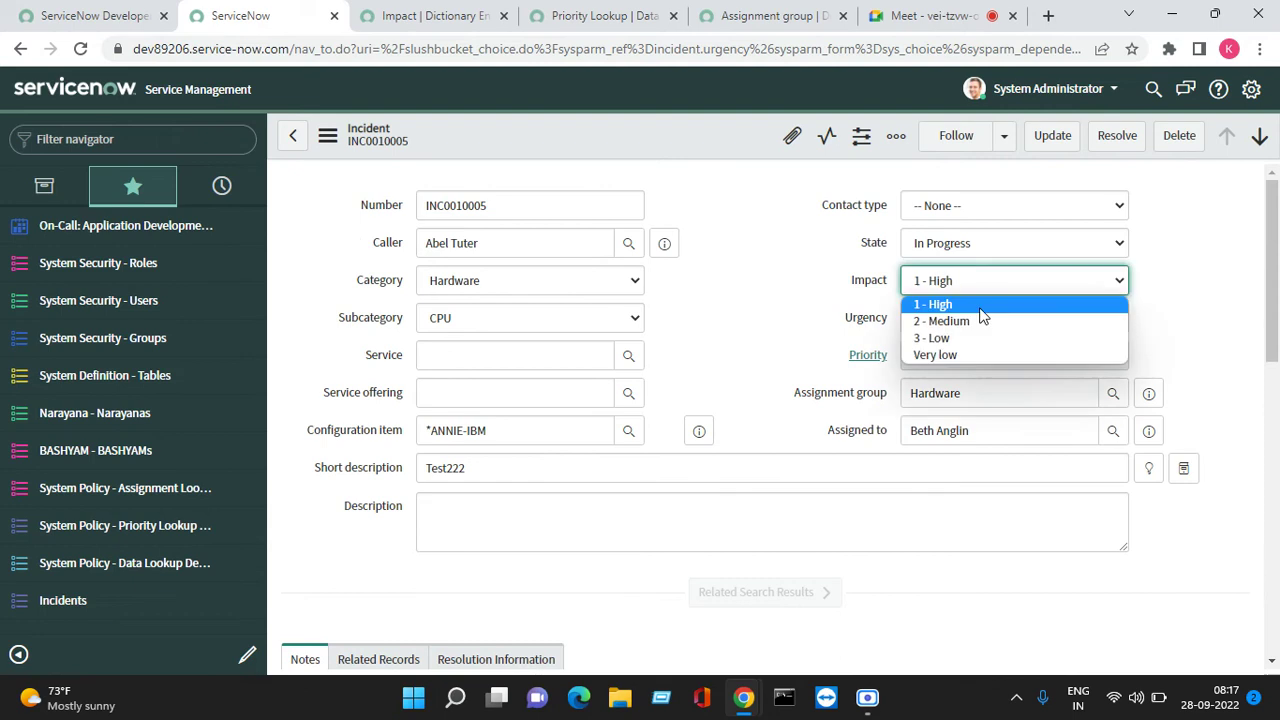
pyautogui.click(960, 354)
pyautogui.click(971, 318)
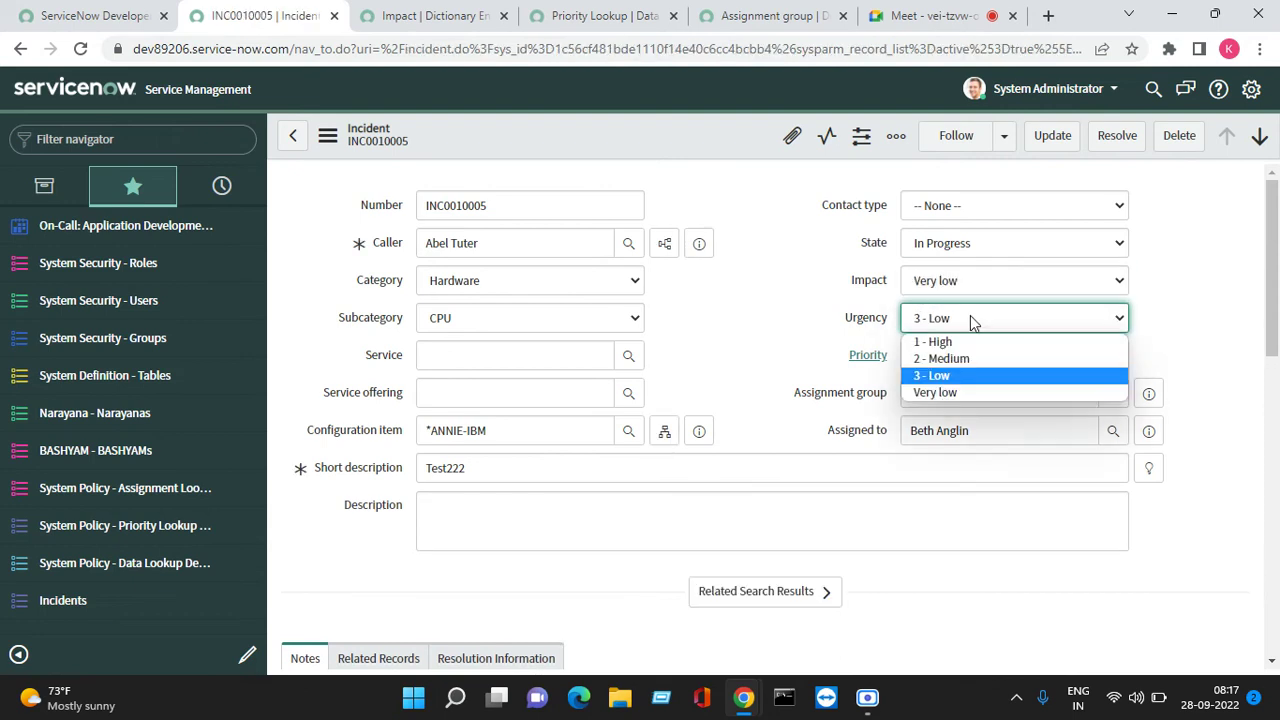
pyautogui.click(953, 390)
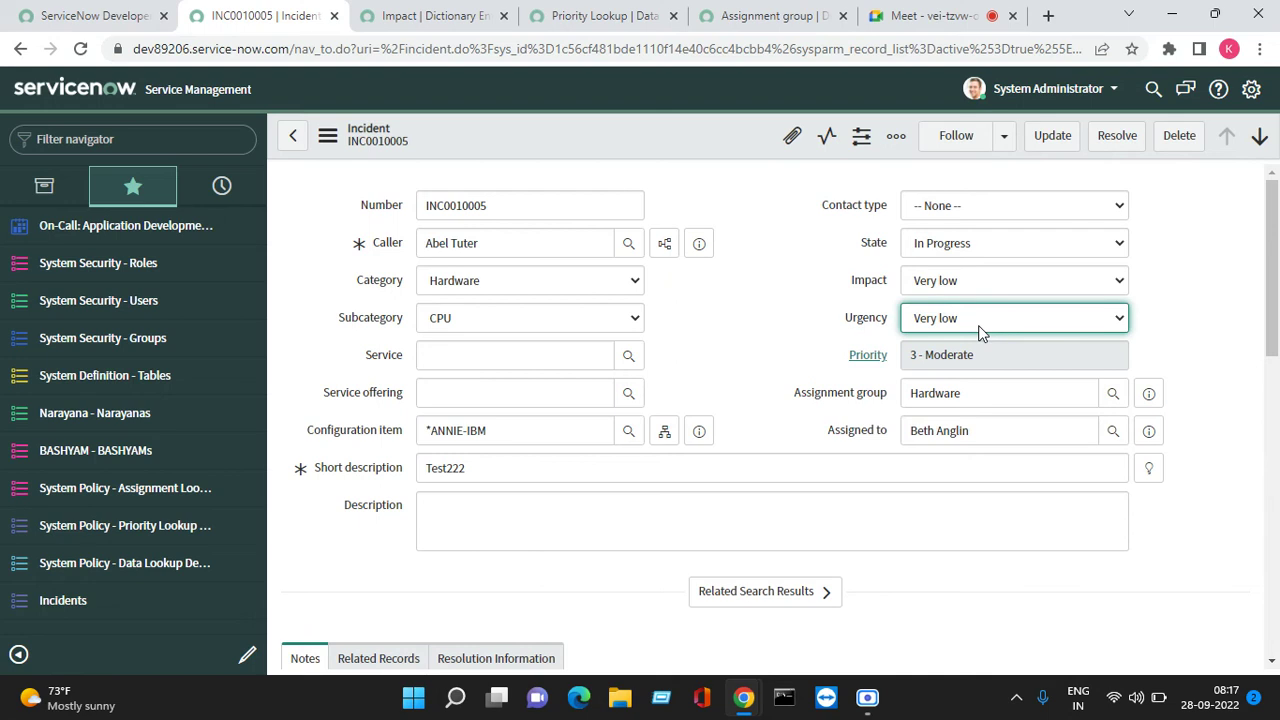
# Try to add a Not yet started choice with numeric value 2 to the incident's priority choices, leaving the incident without saving.
pyautogui.rightClick(874, 366)
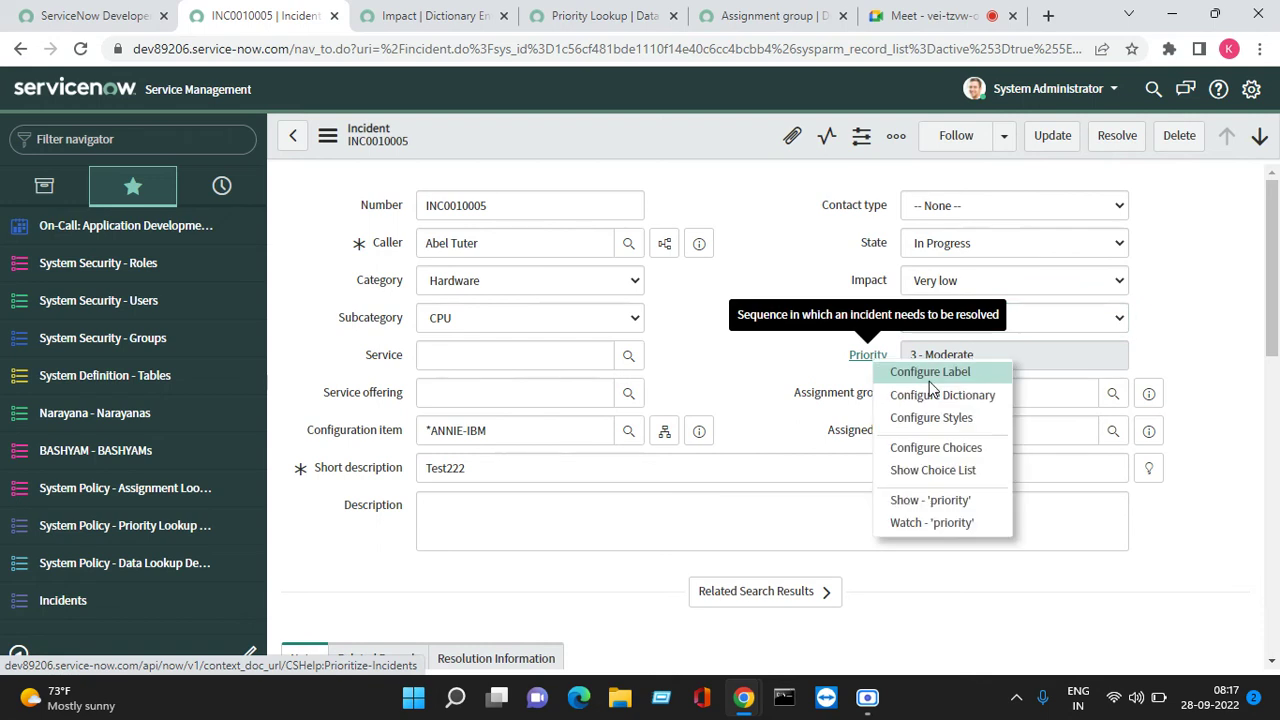
pyautogui.click(936, 450)
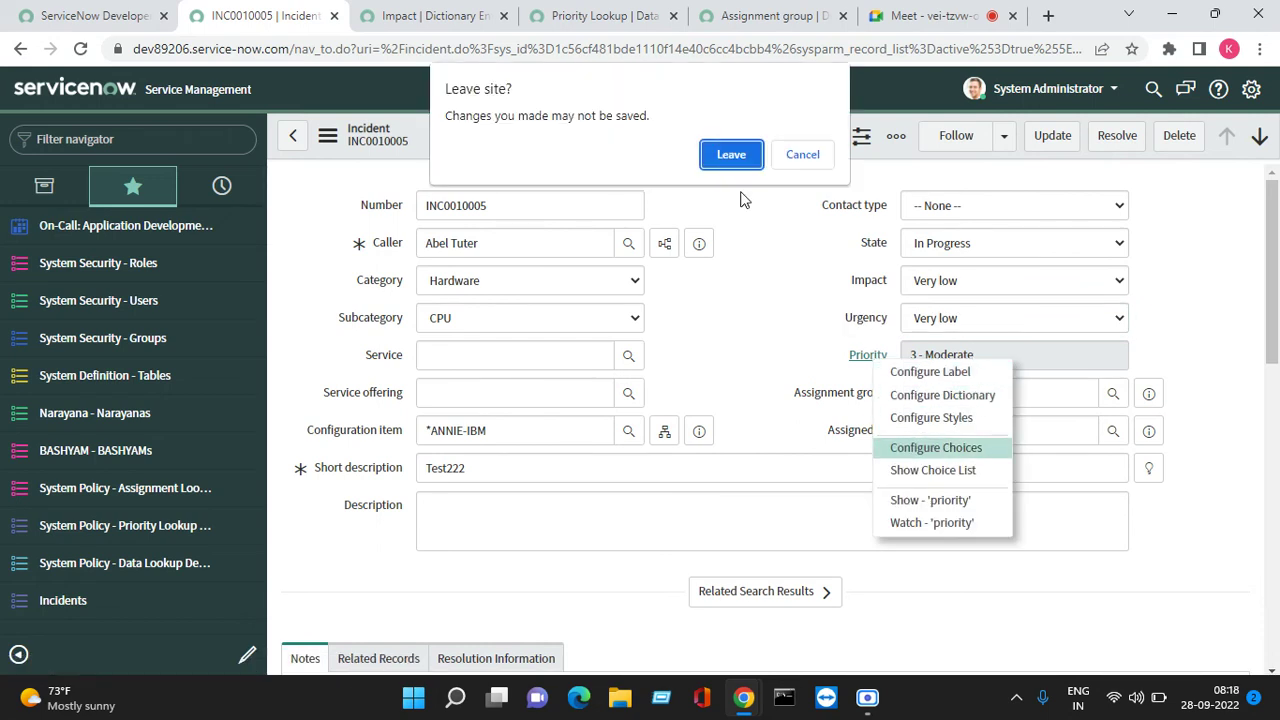
pyautogui.click(731, 156)
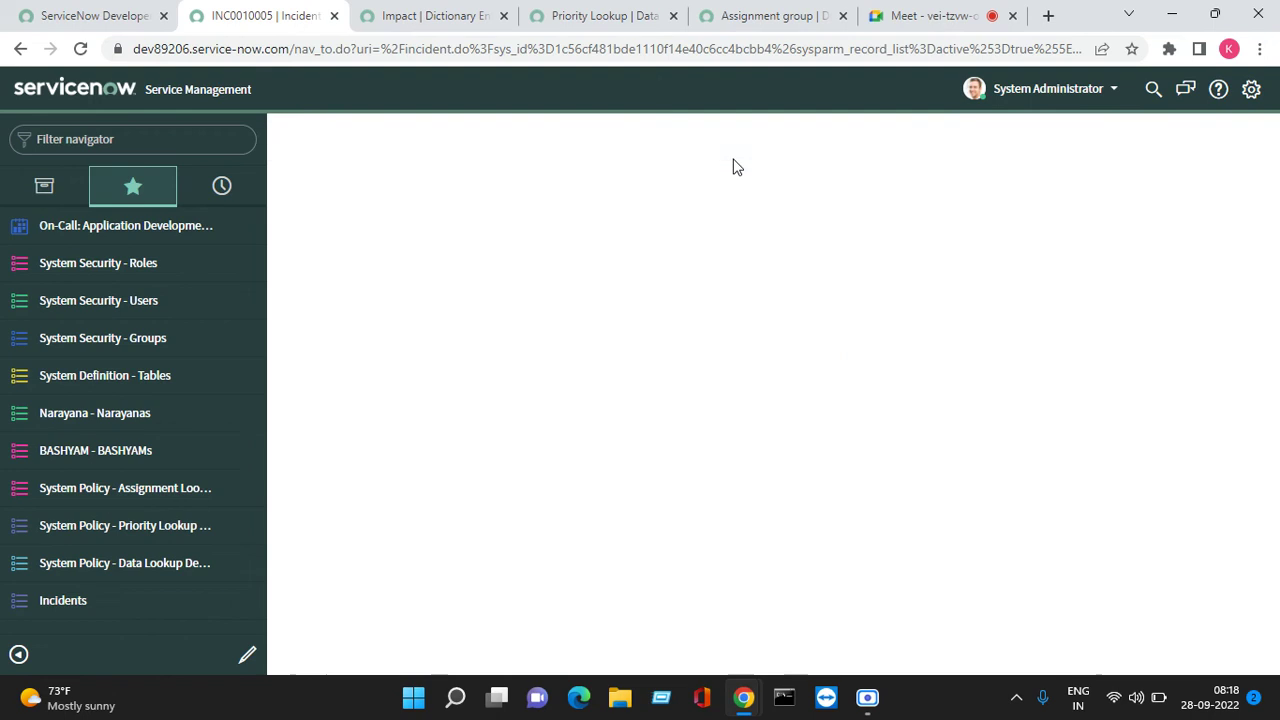
pyautogui.scroll(-2, 701, 356)
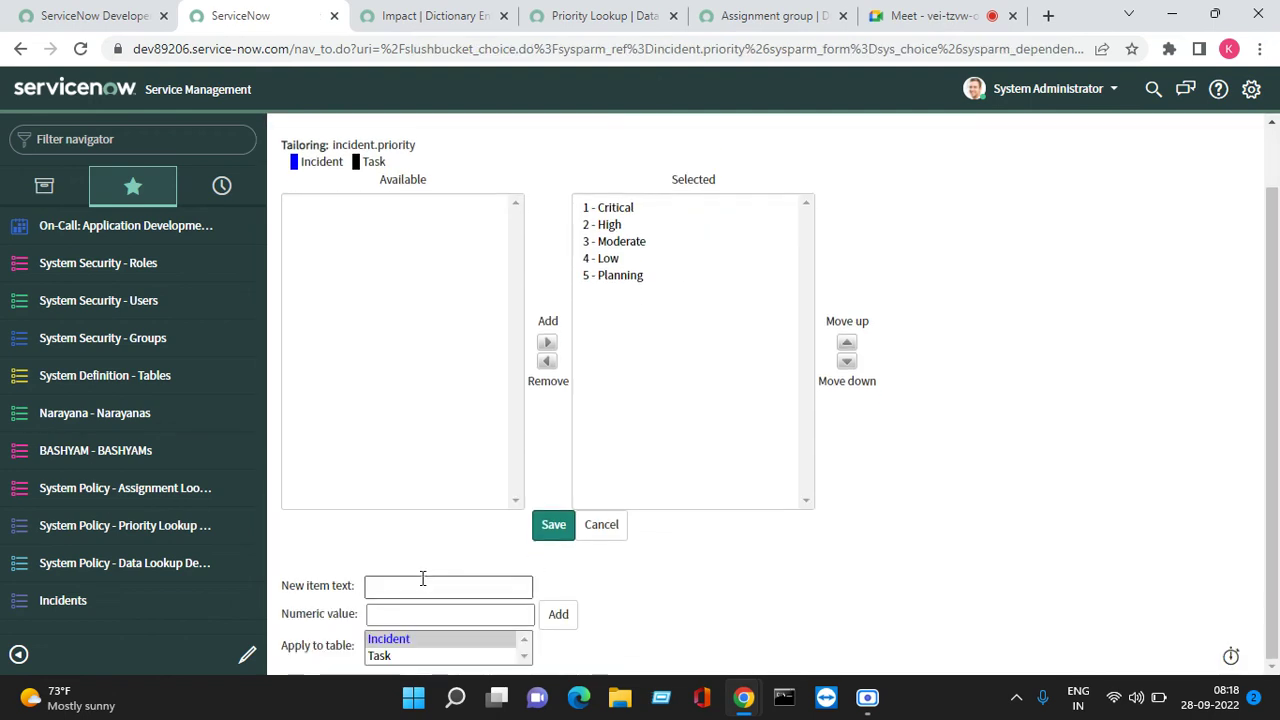
pyautogui.click(382, 588)
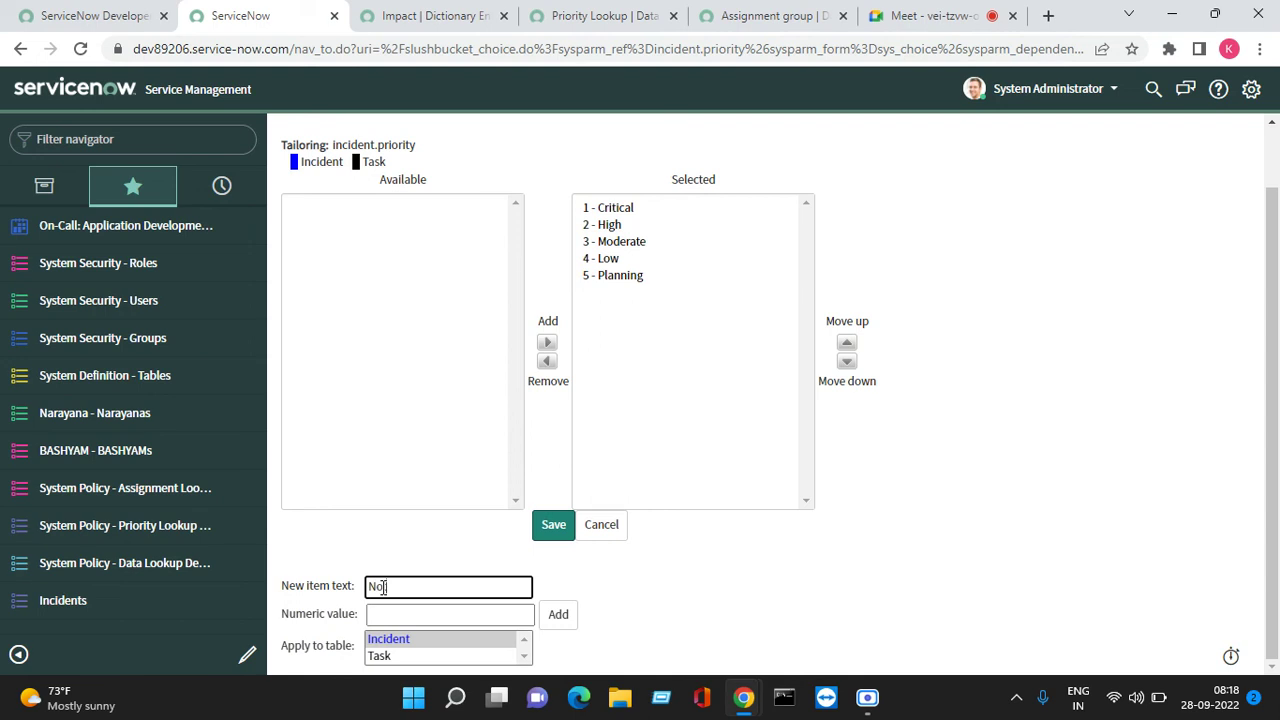
pyautogui.write('No yest')
pyautogui.click(390, 614)
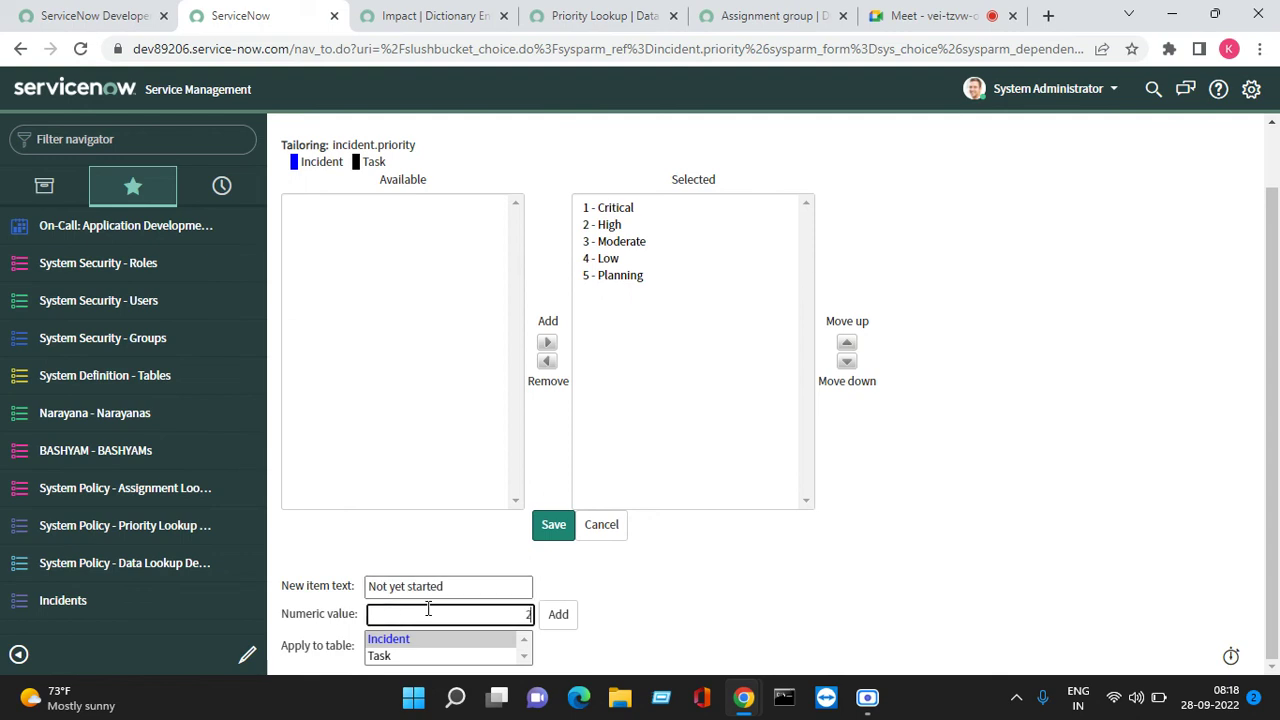
pyautogui.write('2')
pyautogui.click(557, 612)
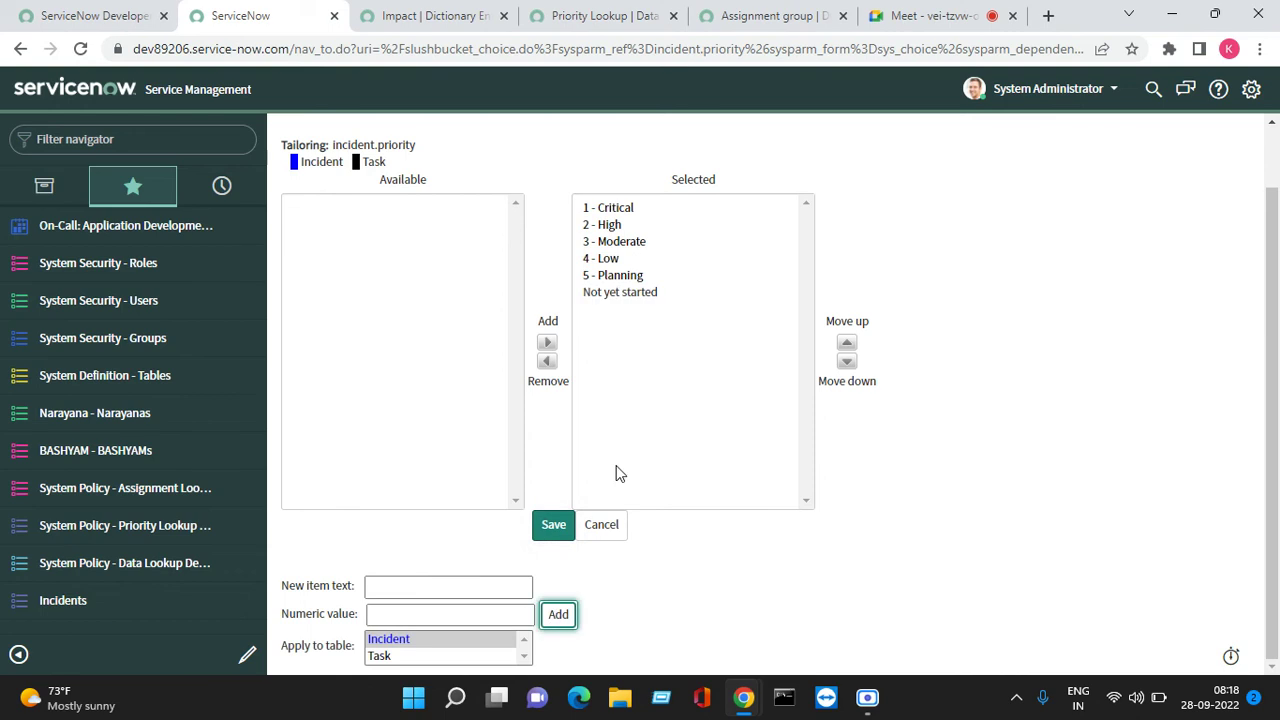
pyautogui.click(554, 527)
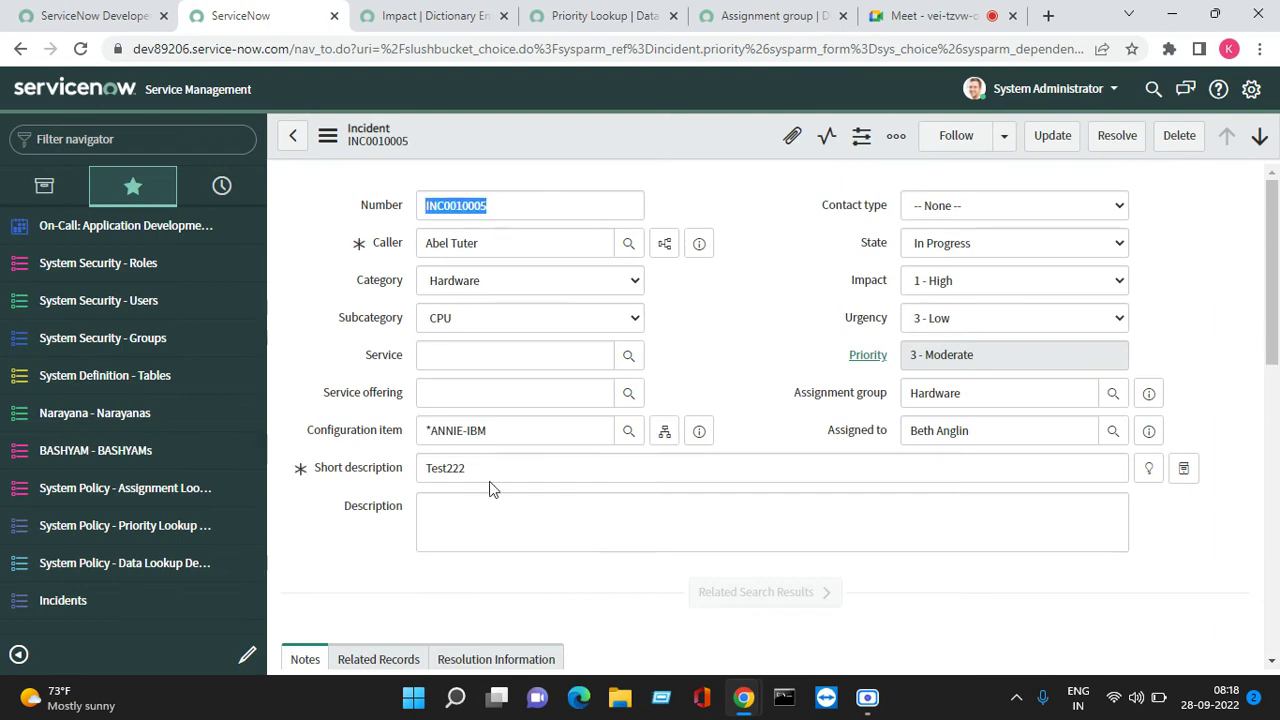
# Open the Priority Lookup Rules list in a new browser tab and close the old Impact dictionary and Priority Lookup tabs.
pyautogui.rightClick(123, 523)
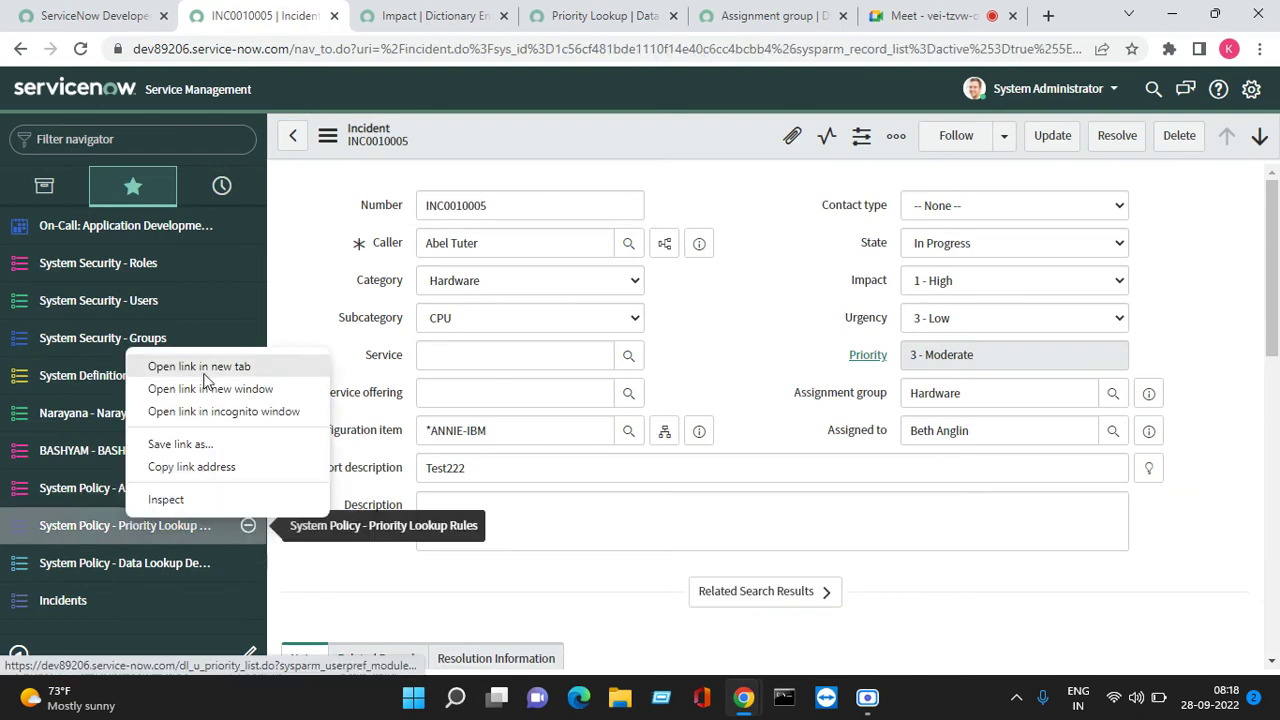
pyautogui.click(197, 367)
pyautogui.click(436, 15)
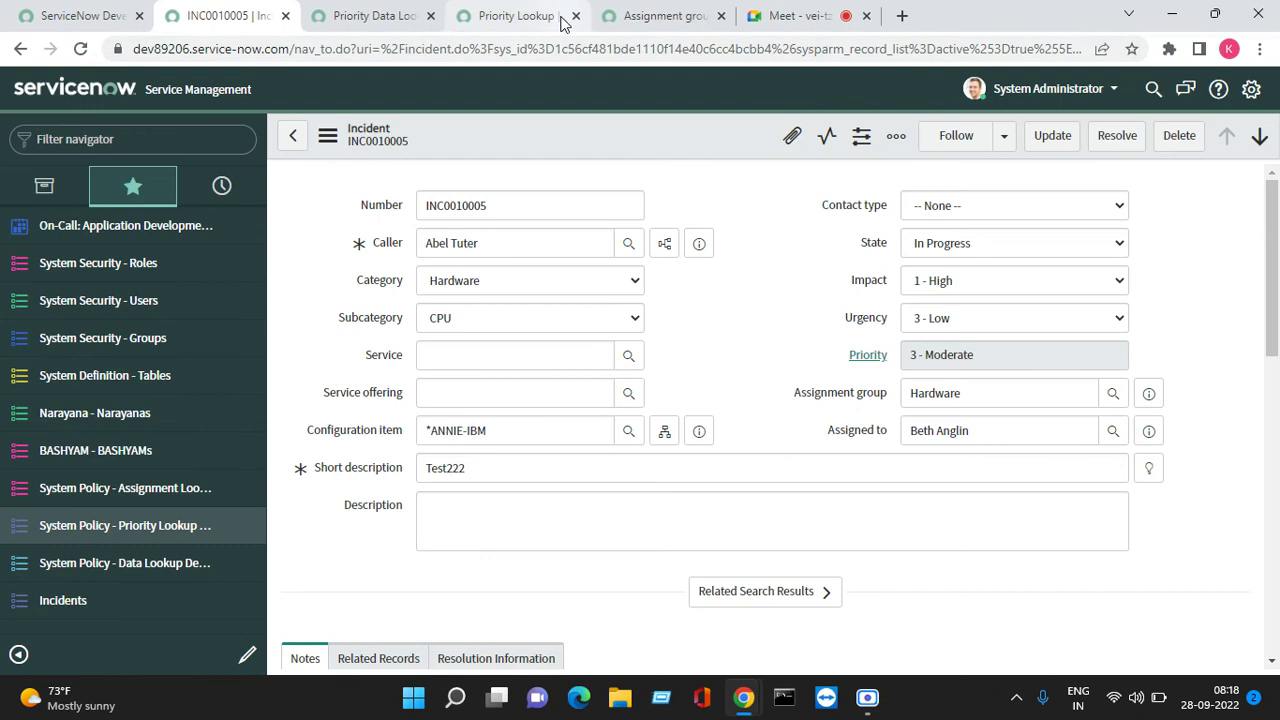
pyautogui.click(563, 18)
pyautogui.click(576, 15)
pyautogui.click(362, 22)
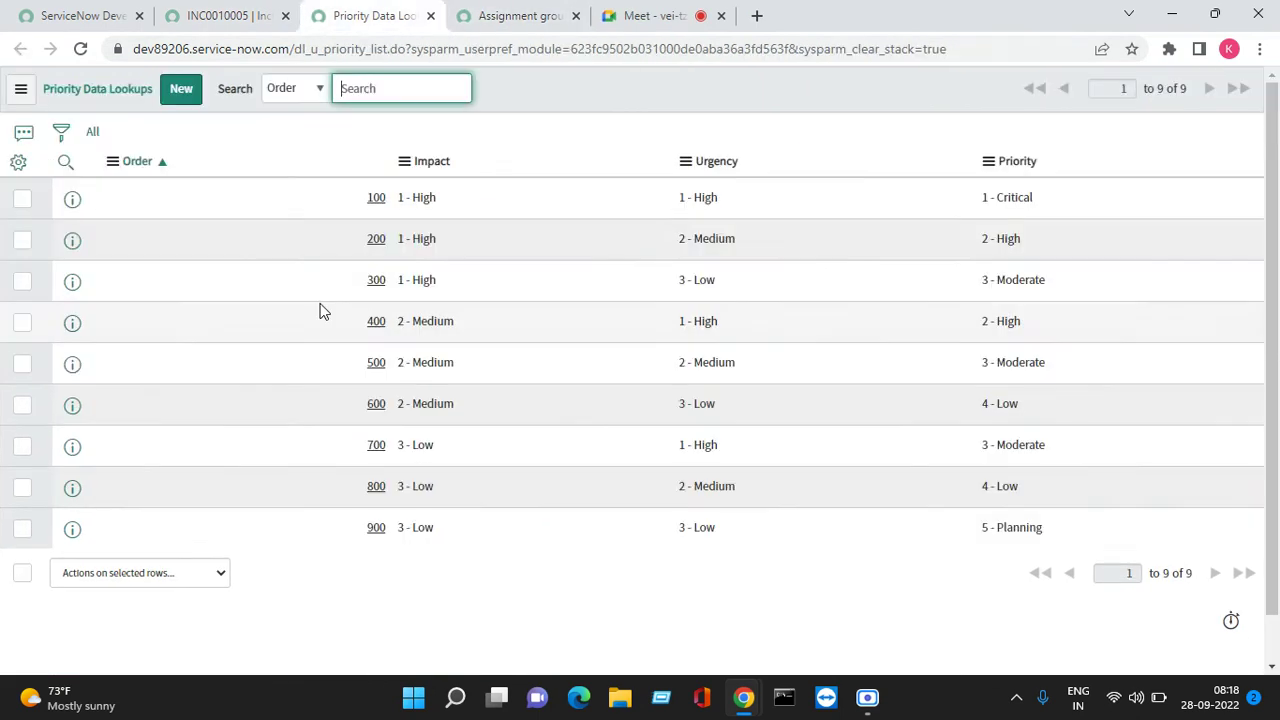
# Start a new priority lookup rule with both impact and urgency set to Very low.
pyautogui.click(181, 95)
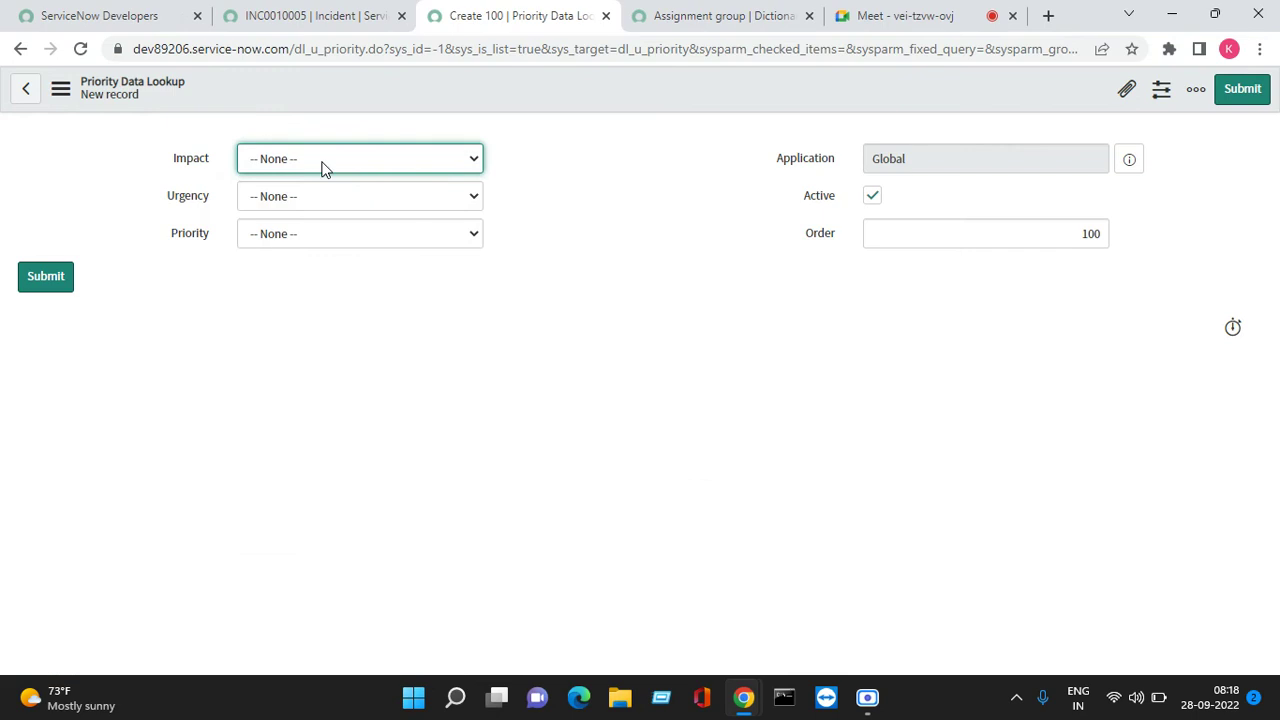
pyautogui.click(323, 162)
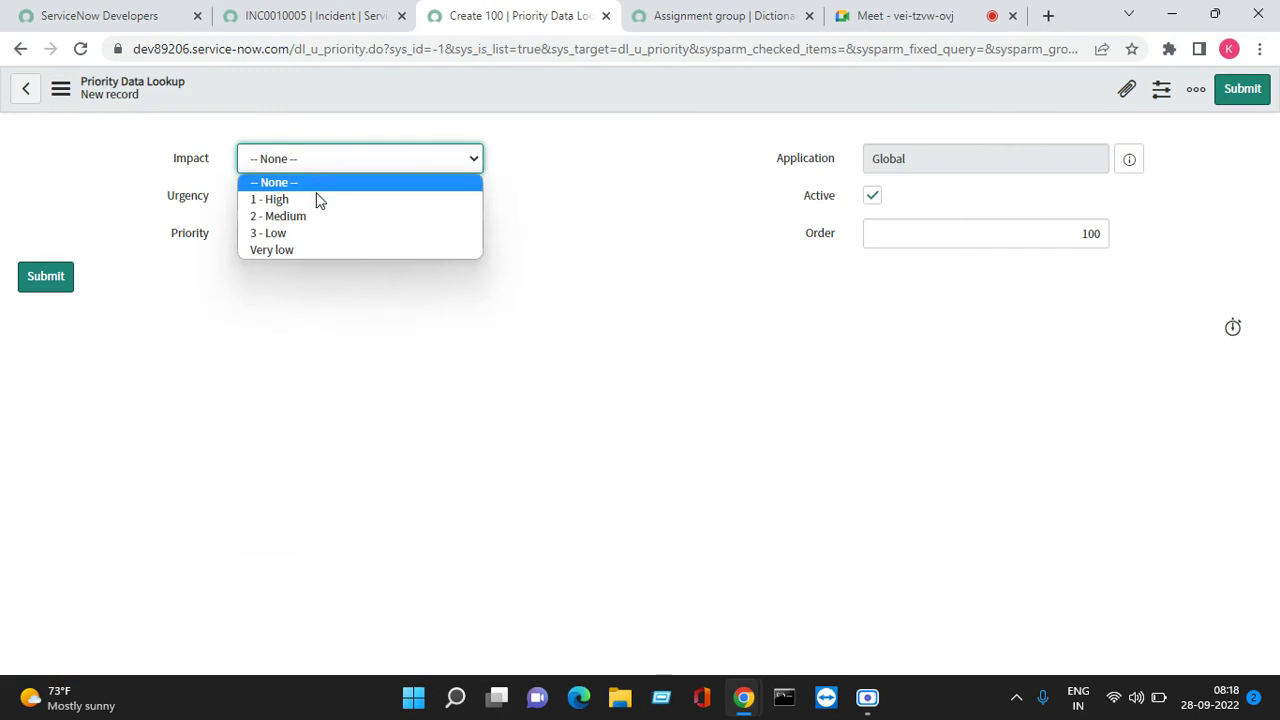
pyautogui.click(314, 249)
pyautogui.click(309, 197)
pyautogui.click(281, 287)
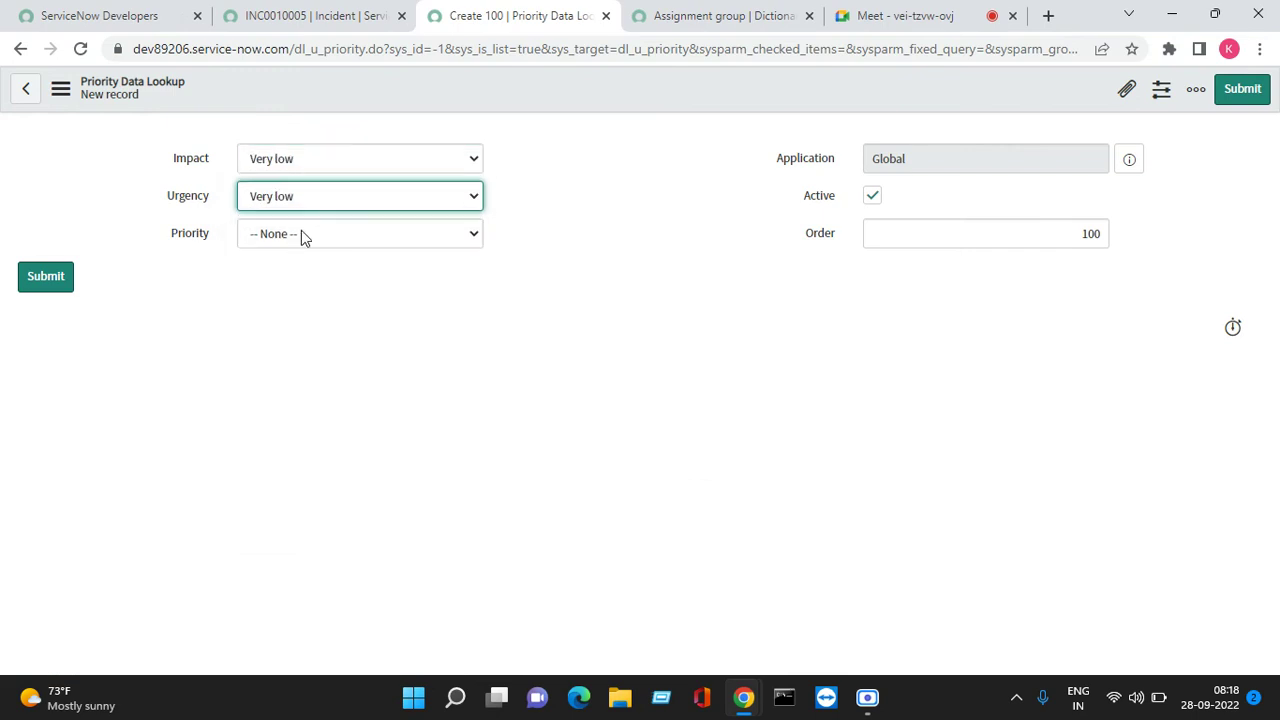
# Check which priority options the new lookup rule offers and compare with the Test222 incident.
pyautogui.click(301, 233)
pyautogui.click(386, 411)
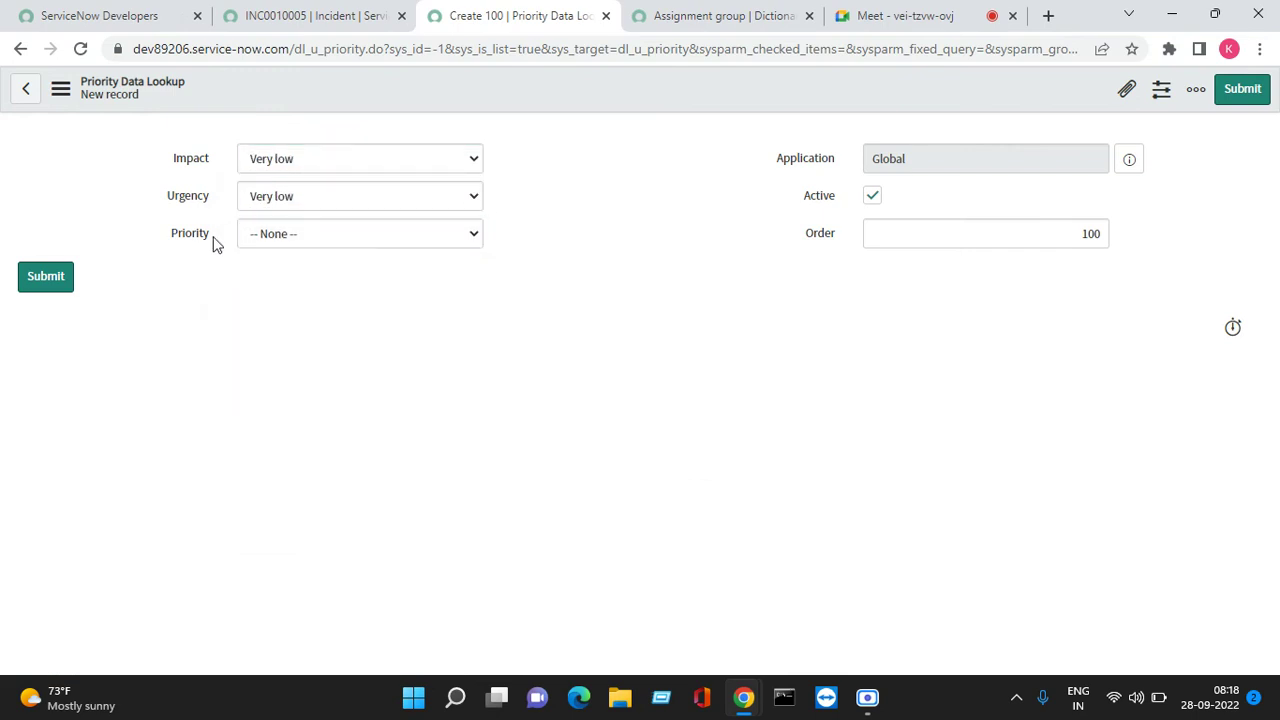
pyautogui.click(300, 17)
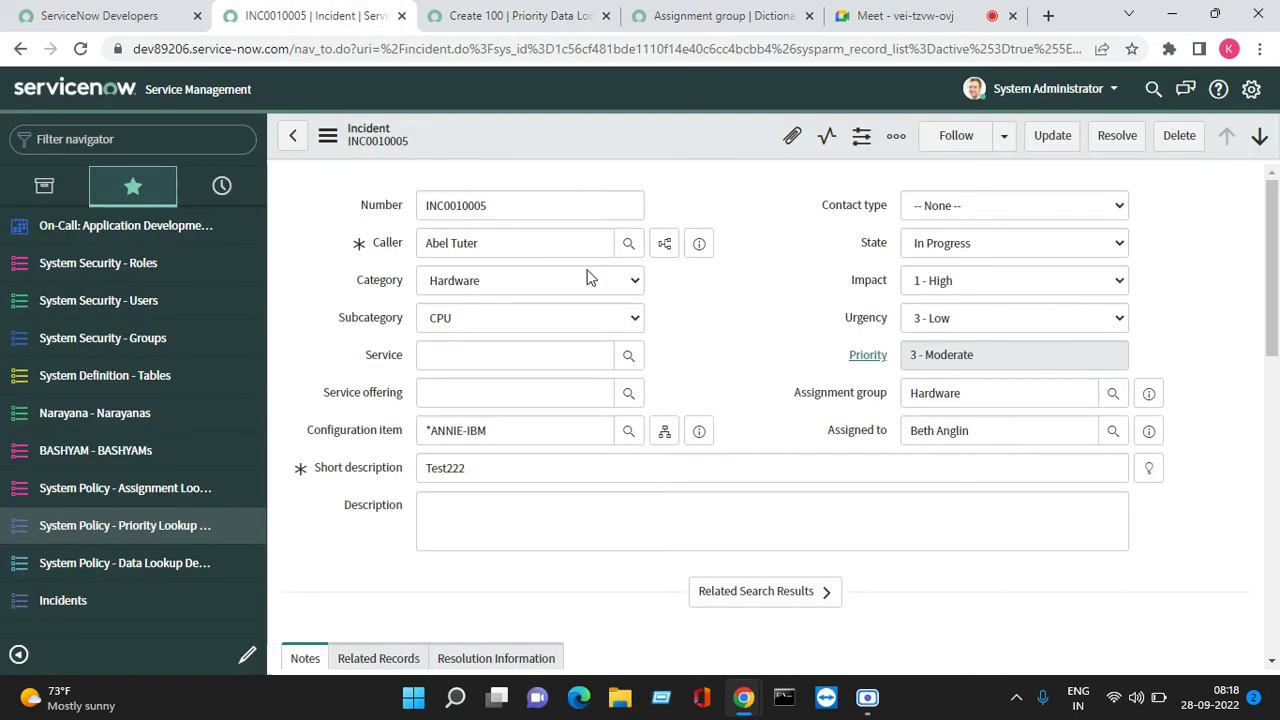
pyautogui.click(458, 20)
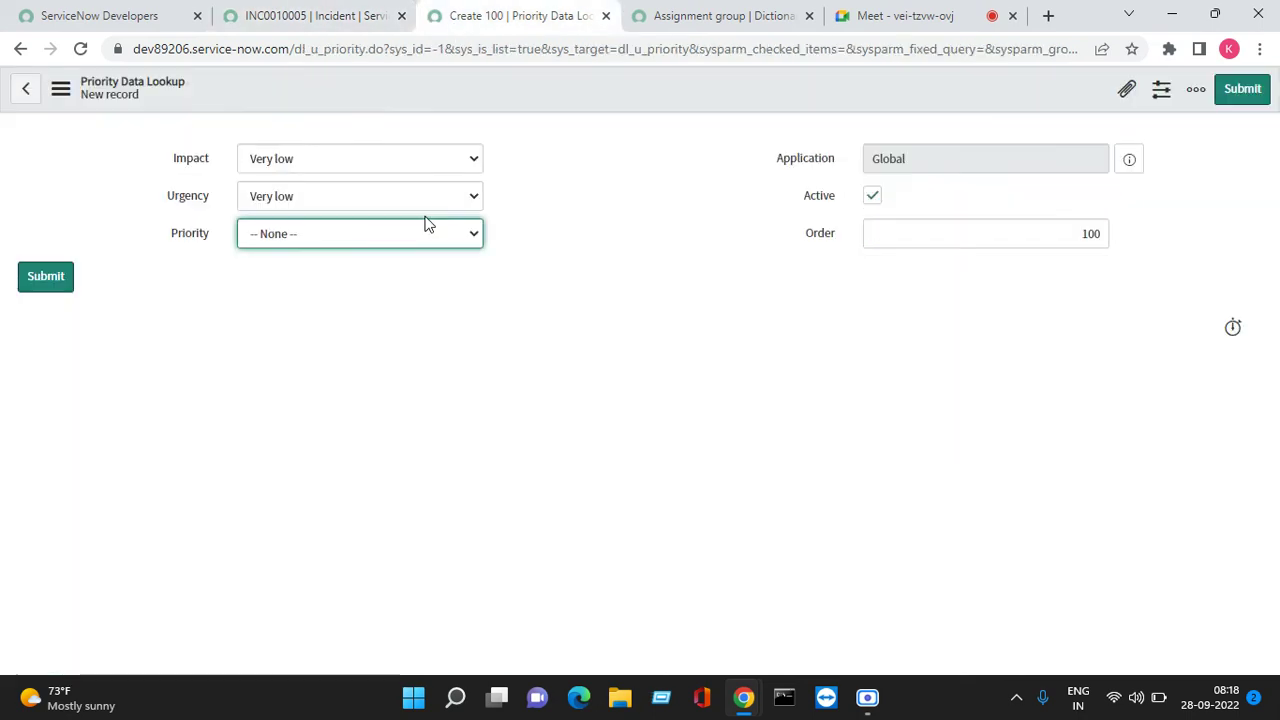
pyautogui.click(389, 224)
pyautogui.click(551, 289)
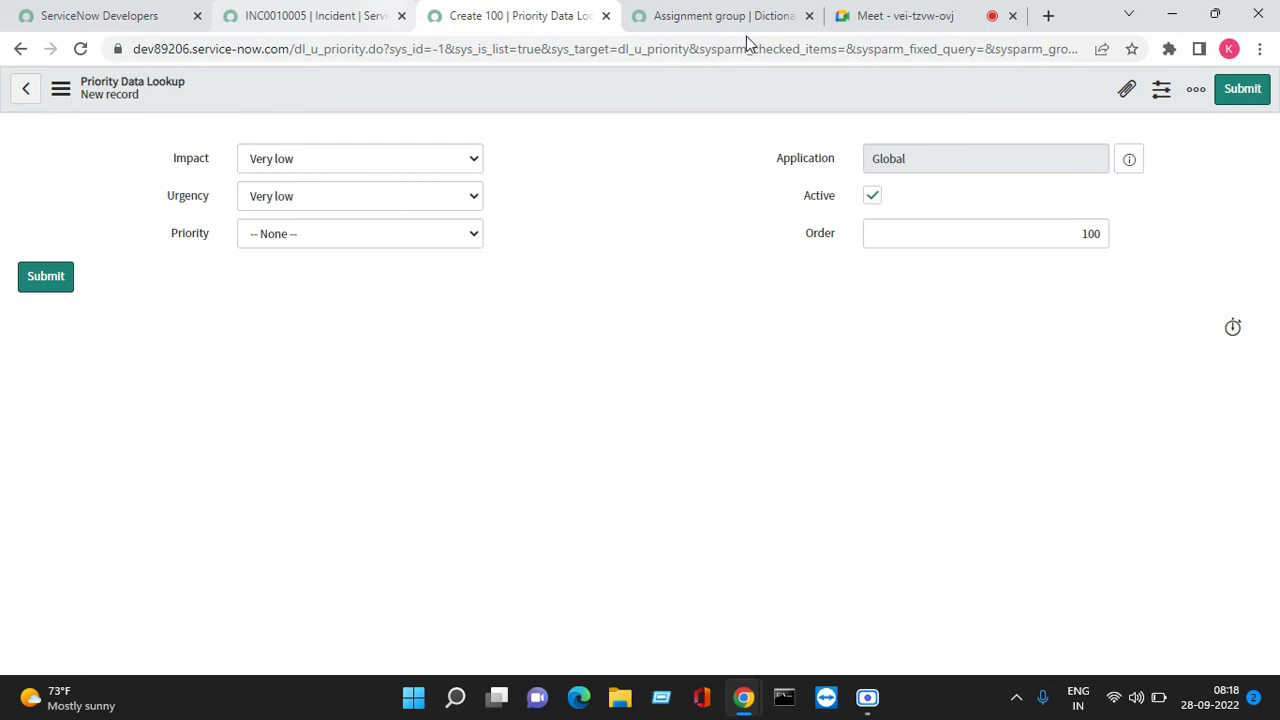
# Add a Not Yet Started choice for the Incident table to the incident's priority choices and save.
pyautogui.click(284, 16)
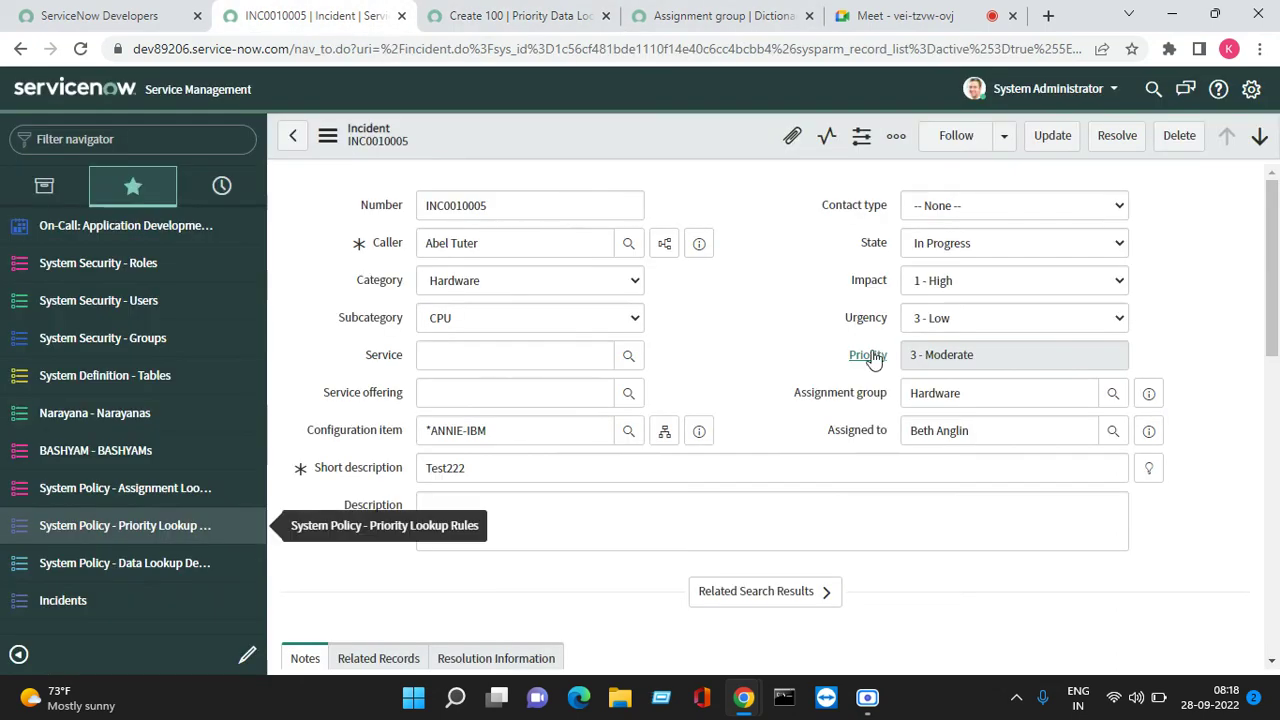
pyautogui.rightClick(868, 356)
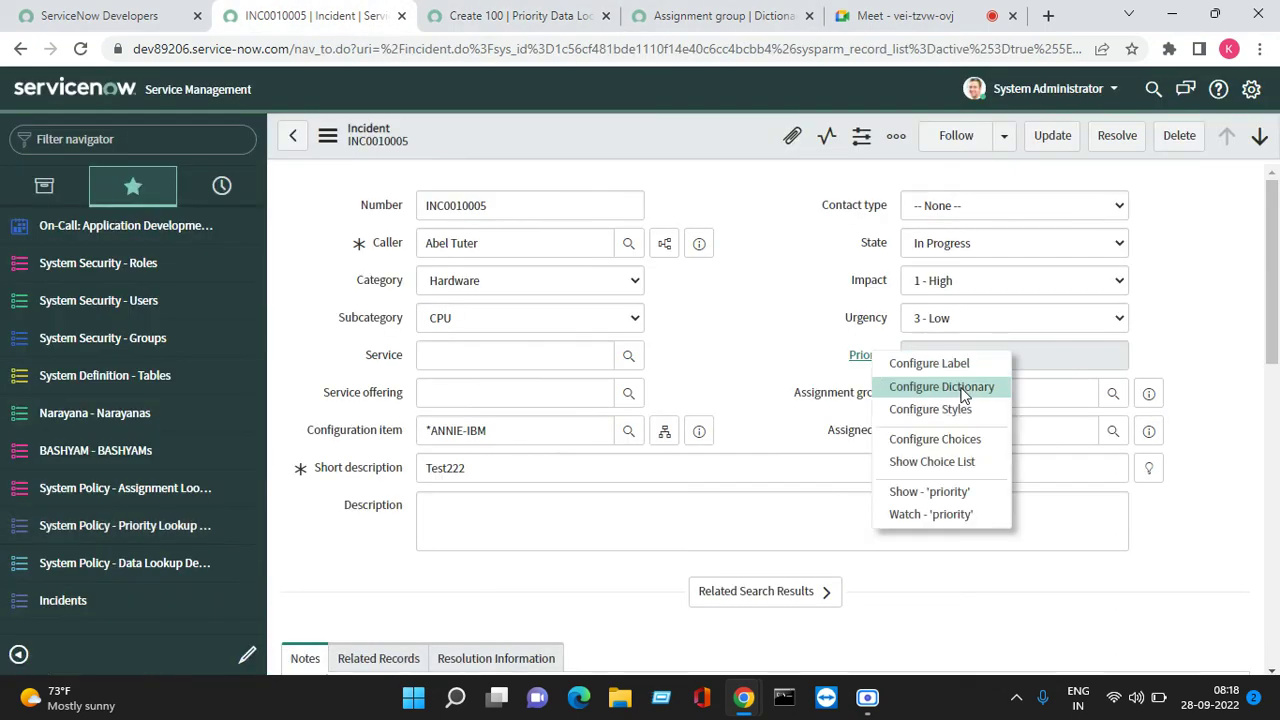
pyautogui.click(937, 437)
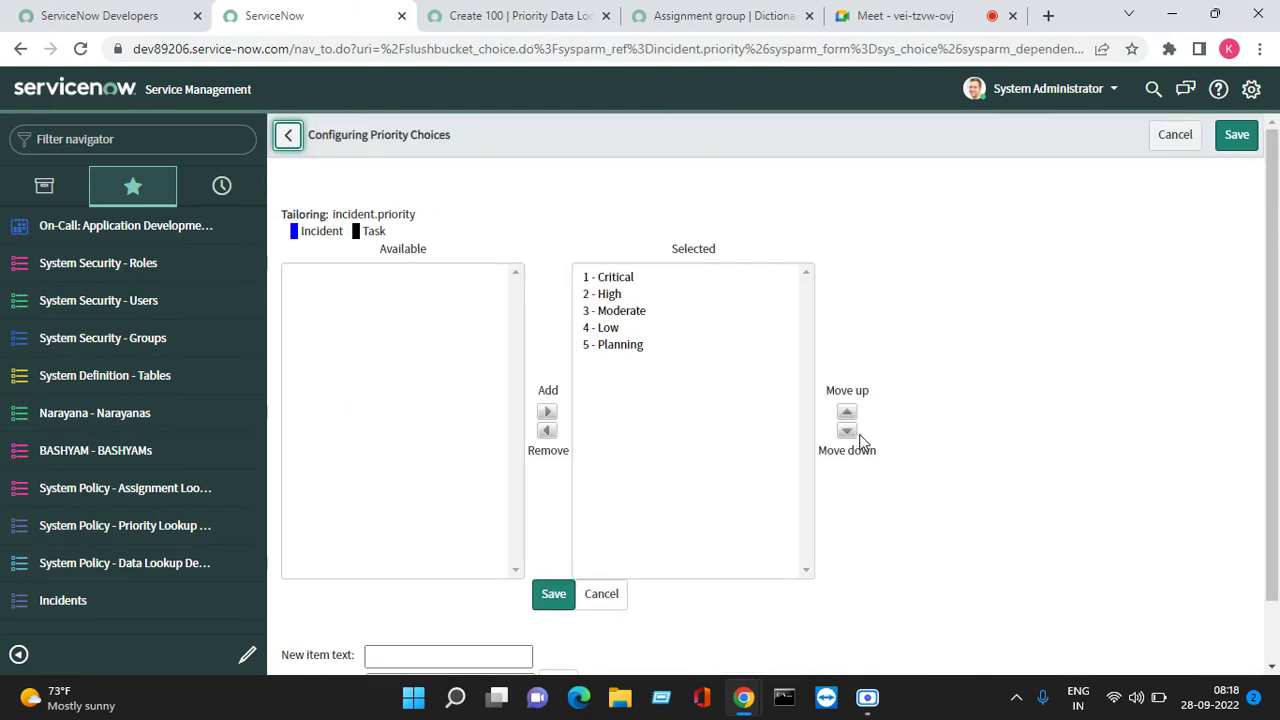
pyautogui.scroll(-1, 480, 480)
pyautogui.click(409, 589)
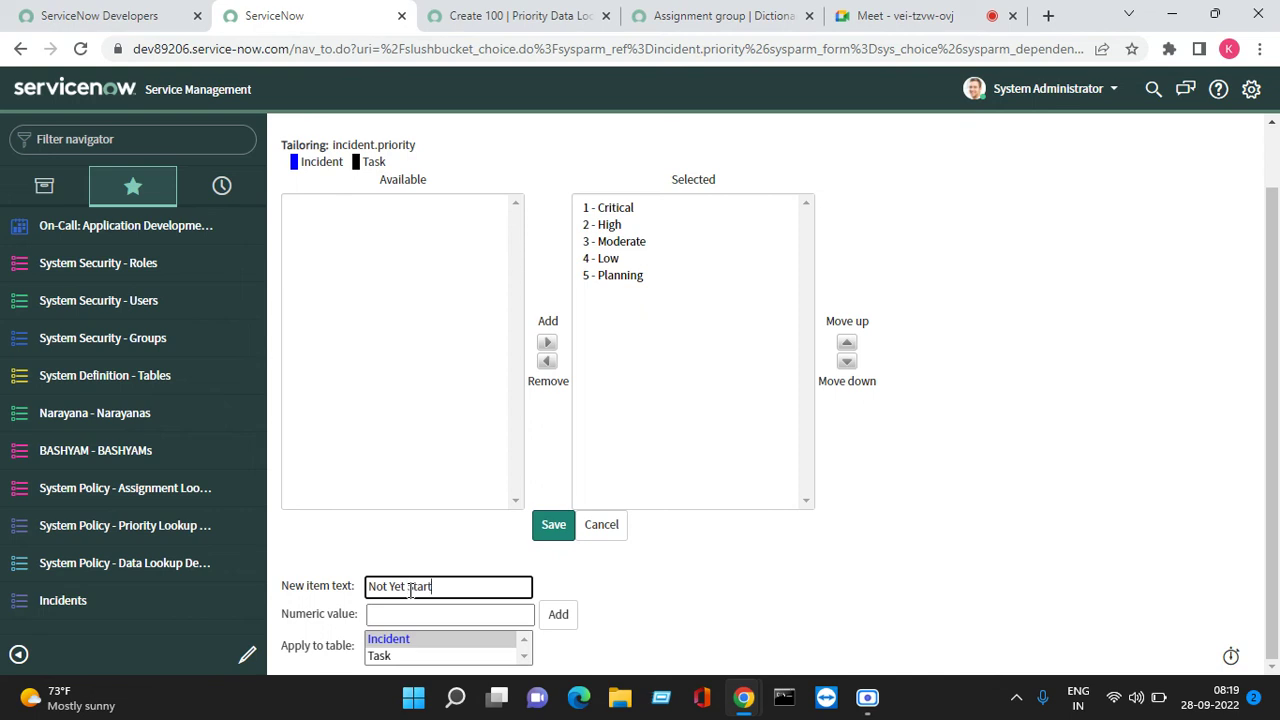
pyautogui.write('edt')
pyautogui.click(408, 618)
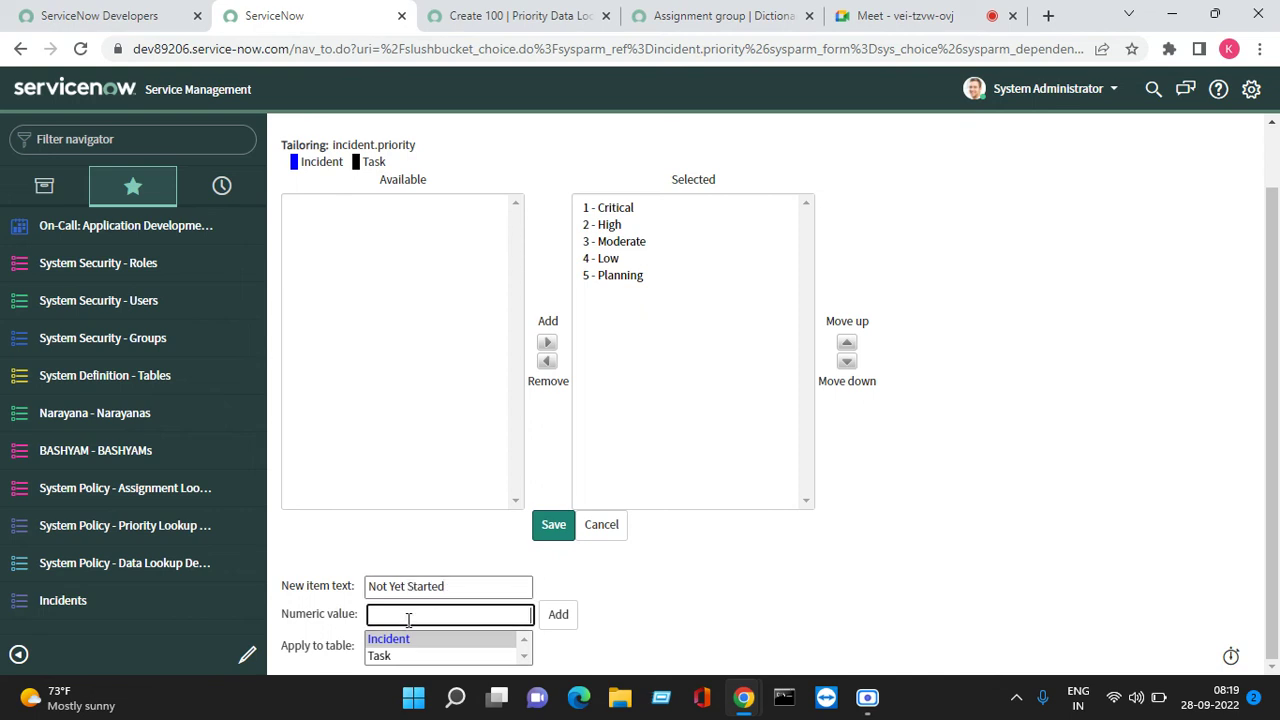
pyautogui.click(558, 614)
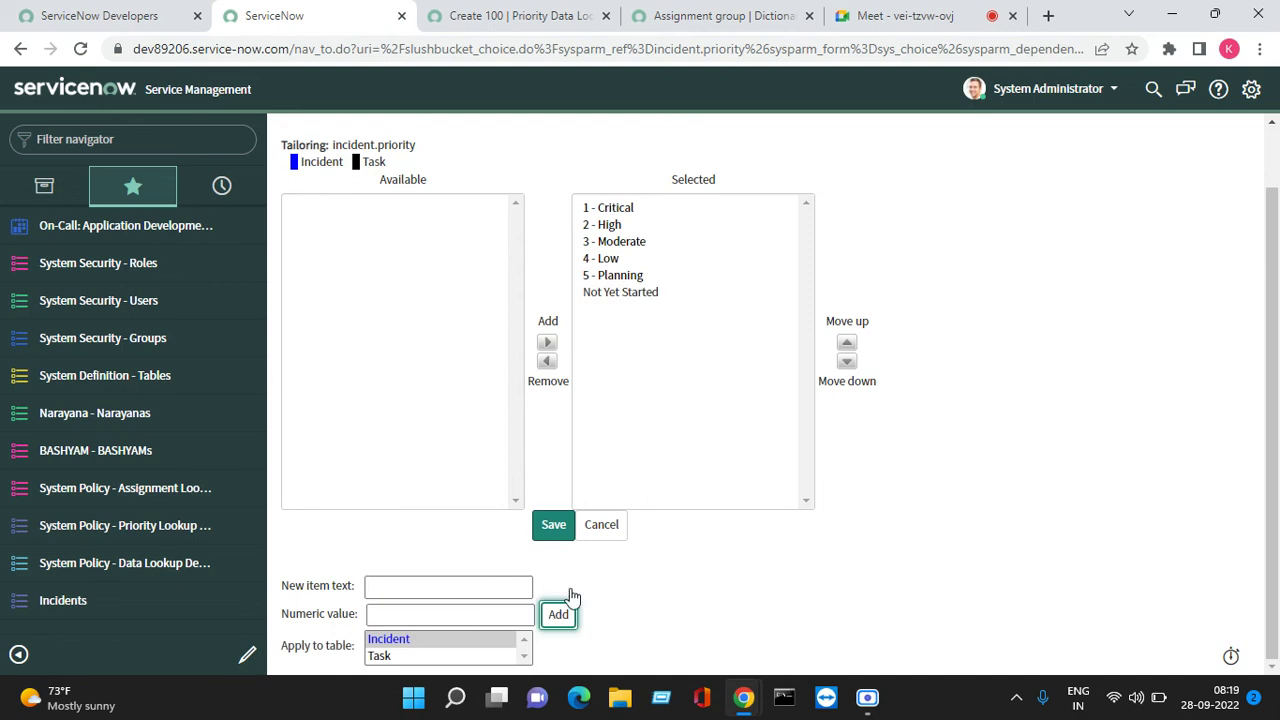
pyautogui.click(553, 528)
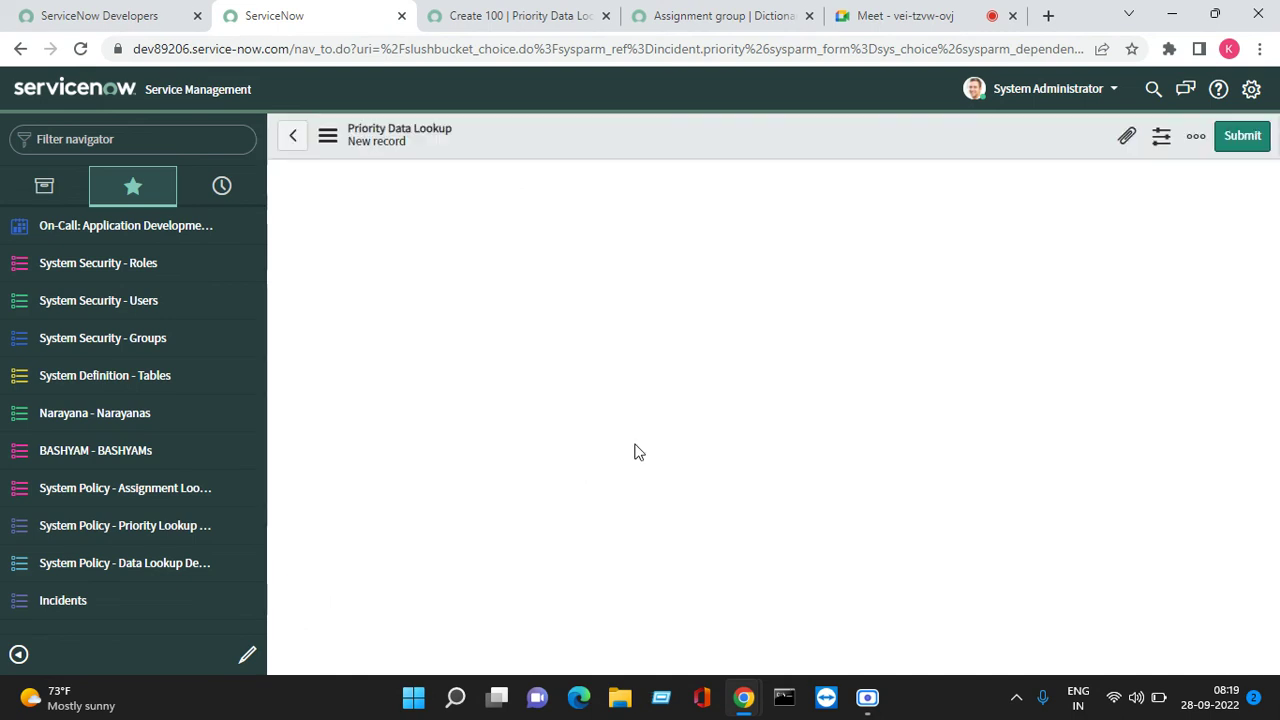
# Set impact and urgency to Very low in the blank priority lookup record and check its priority options.
pyautogui.click(460, 206)
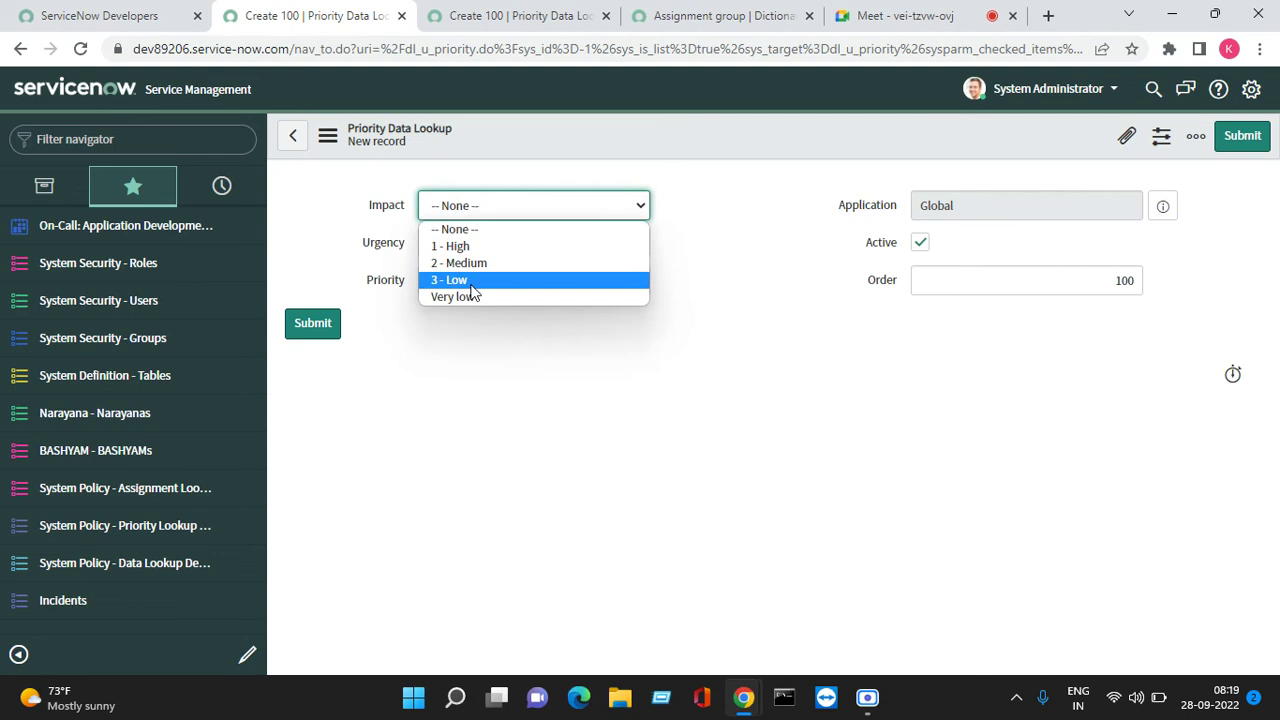
pyautogui.click(474, 300)
pyautogui.click(474, 243)
pyautogui.click(471, 334)
pyautogui.click(476, 281)
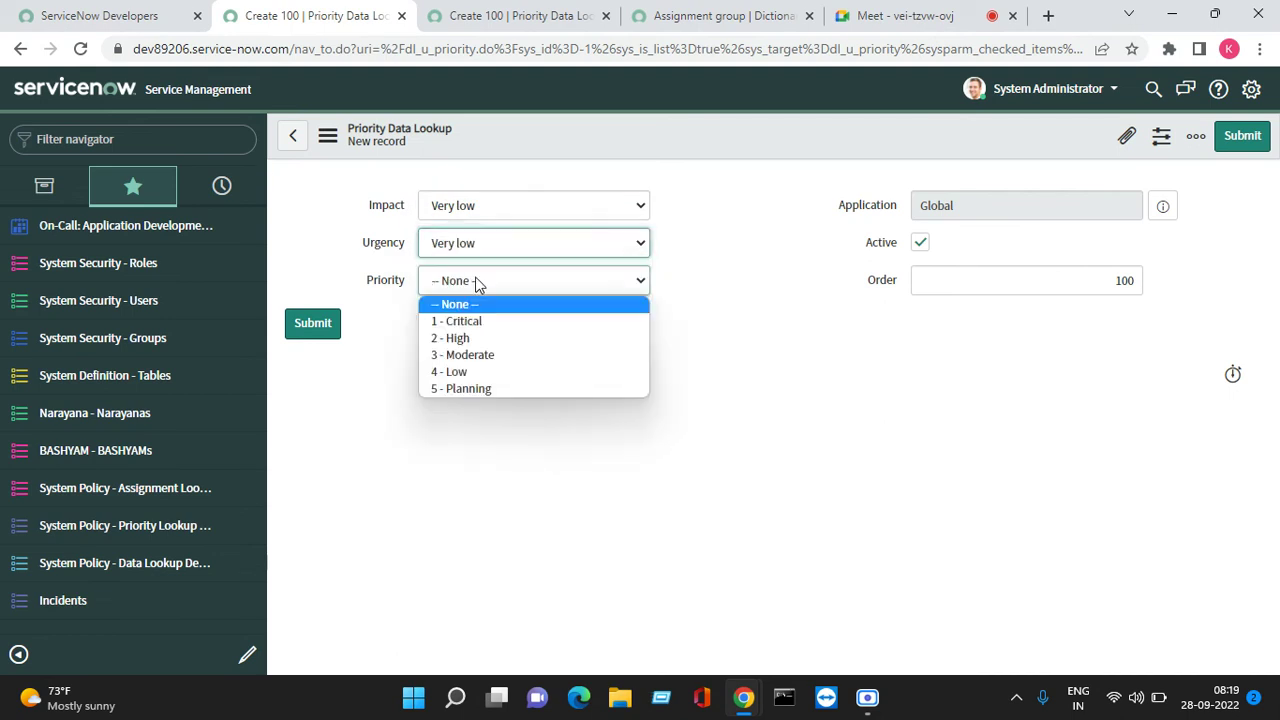
pyautogui.click(396, 281)
# Open the choice configuration of the lookup record's priority field, discarding the unsaved record, and examine its choices.
pyautogui.rightClick(396, 281)
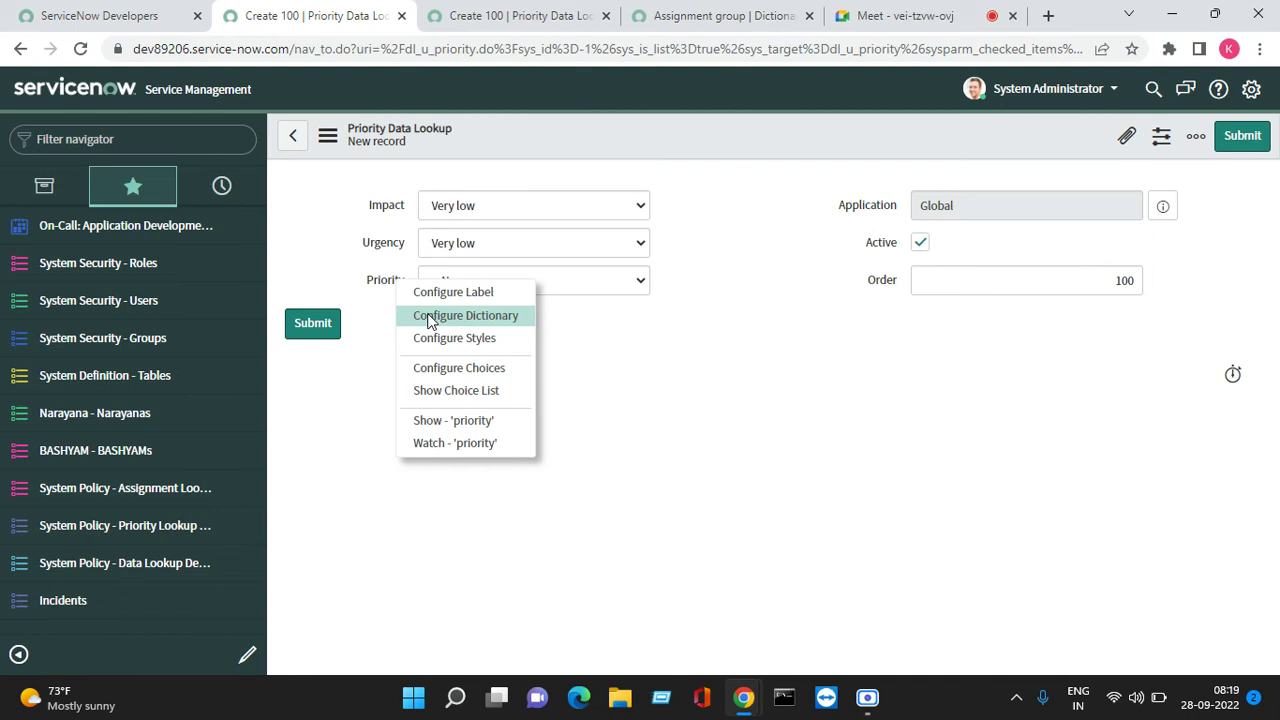
pyautogui.click(458, 372)
pyautogui.click(722, 160)
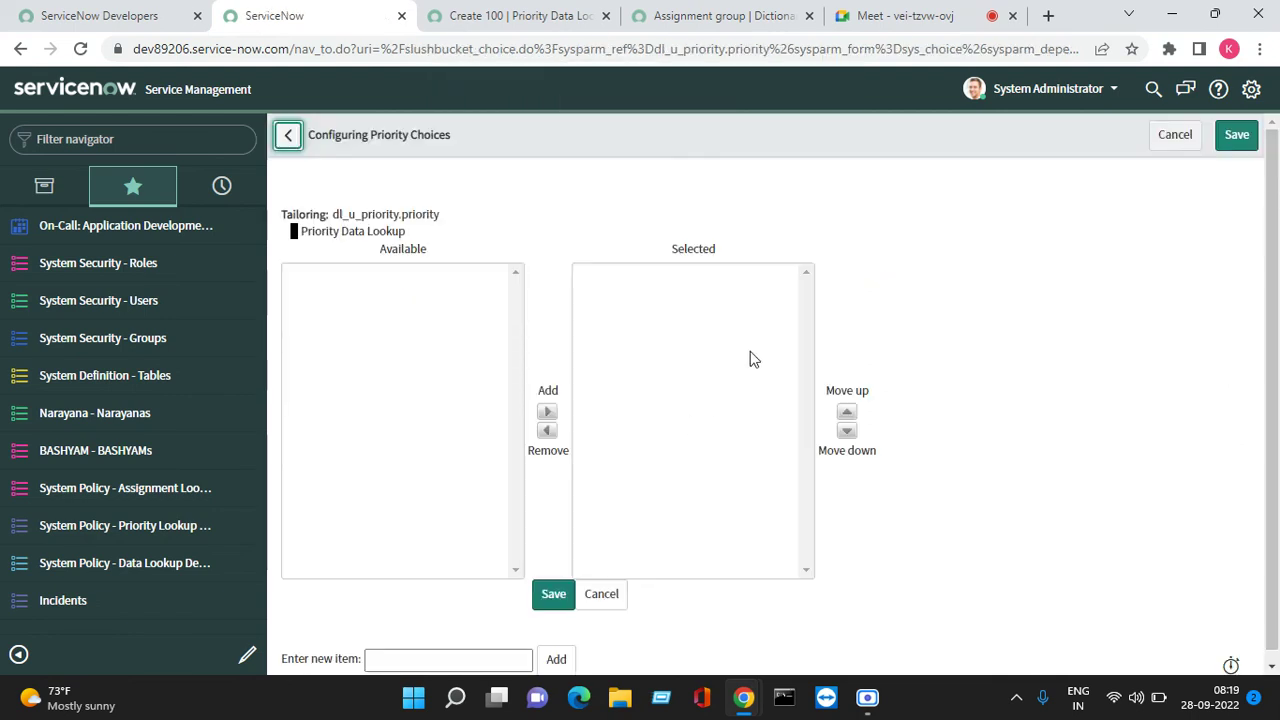
pyautogui.scroll(-1, 523, 426)
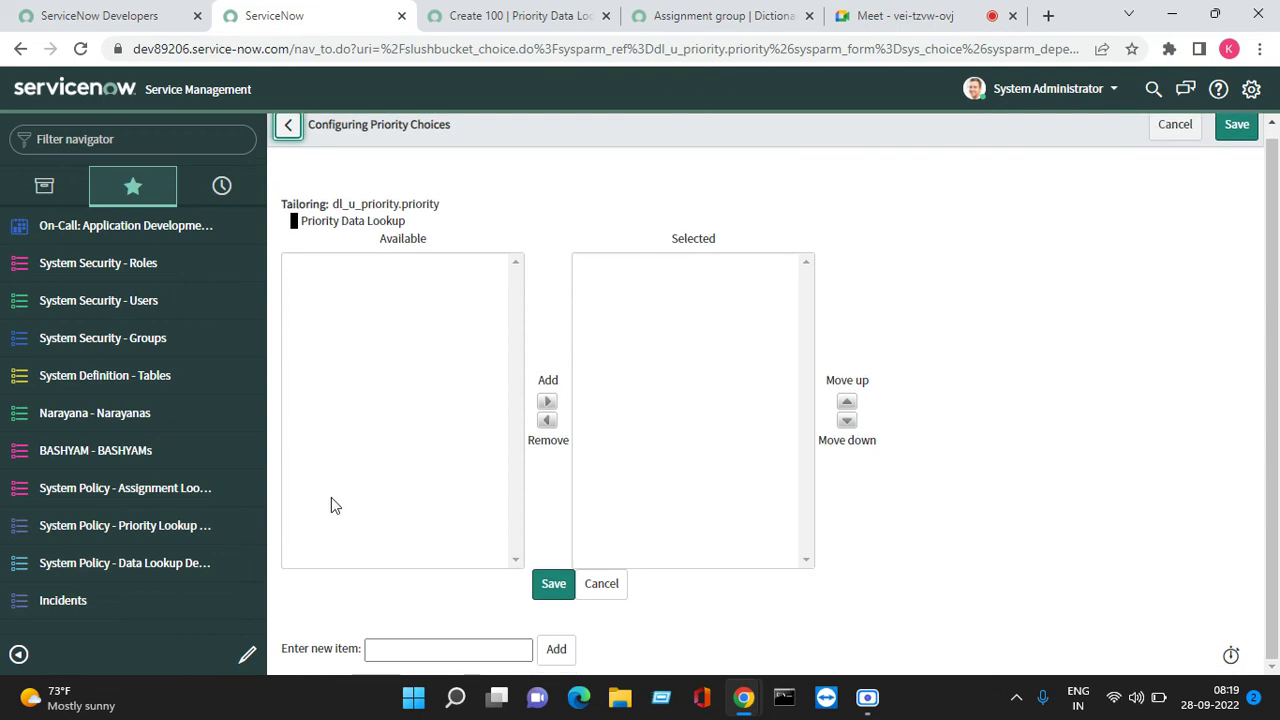
# Reopen the Test222 incident from the incident list and set its impact and urgency to Very low.
pyautogui.click(78, 600)
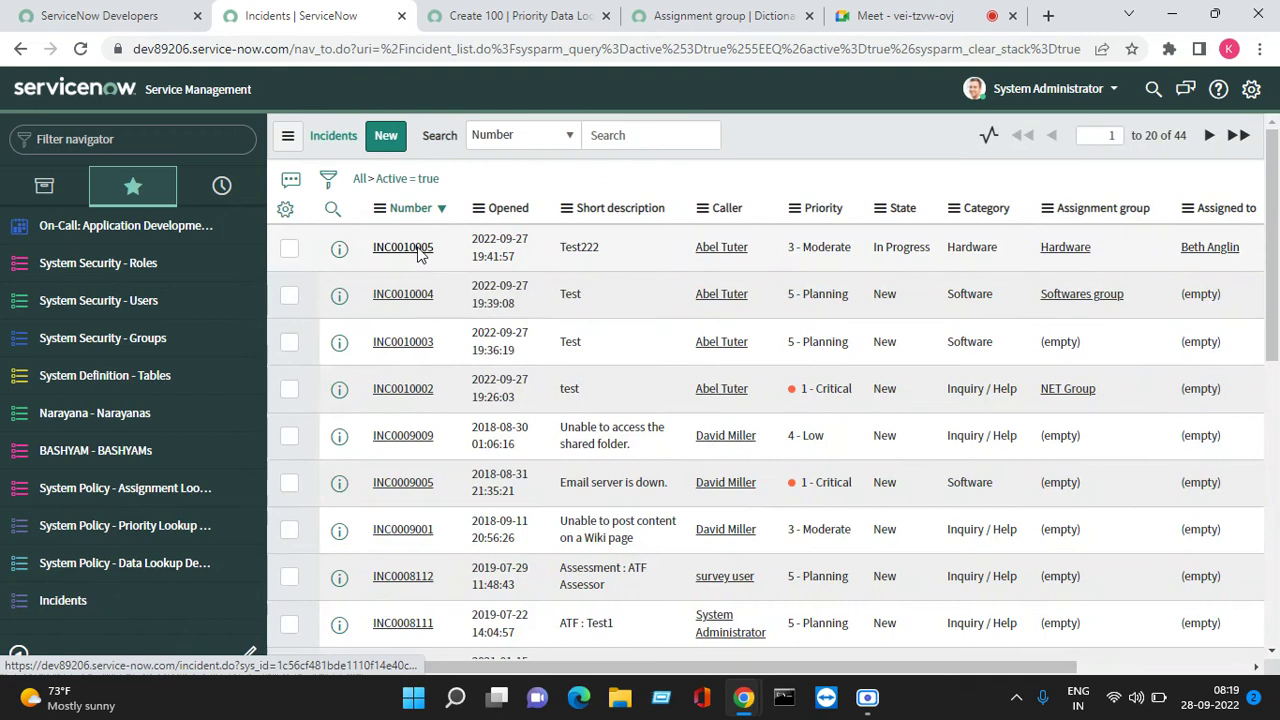
pyautogui.click(418, 250)
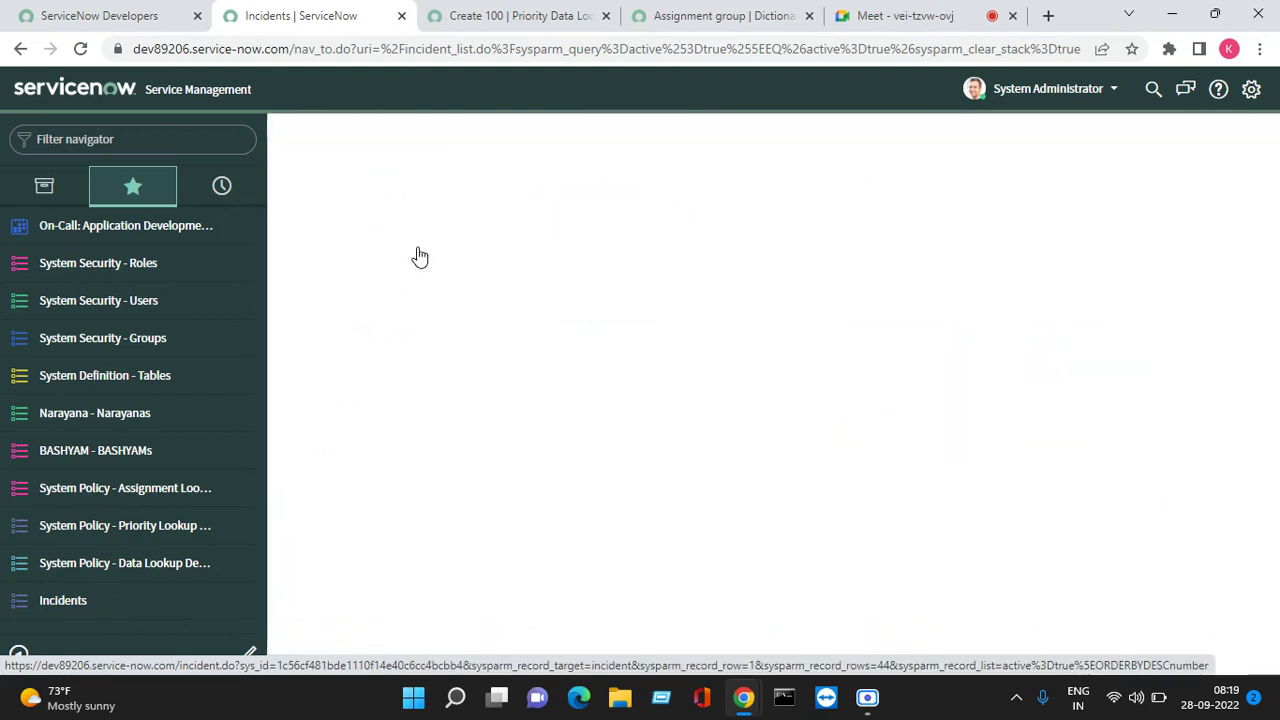
pyautogui.click(950, 283)
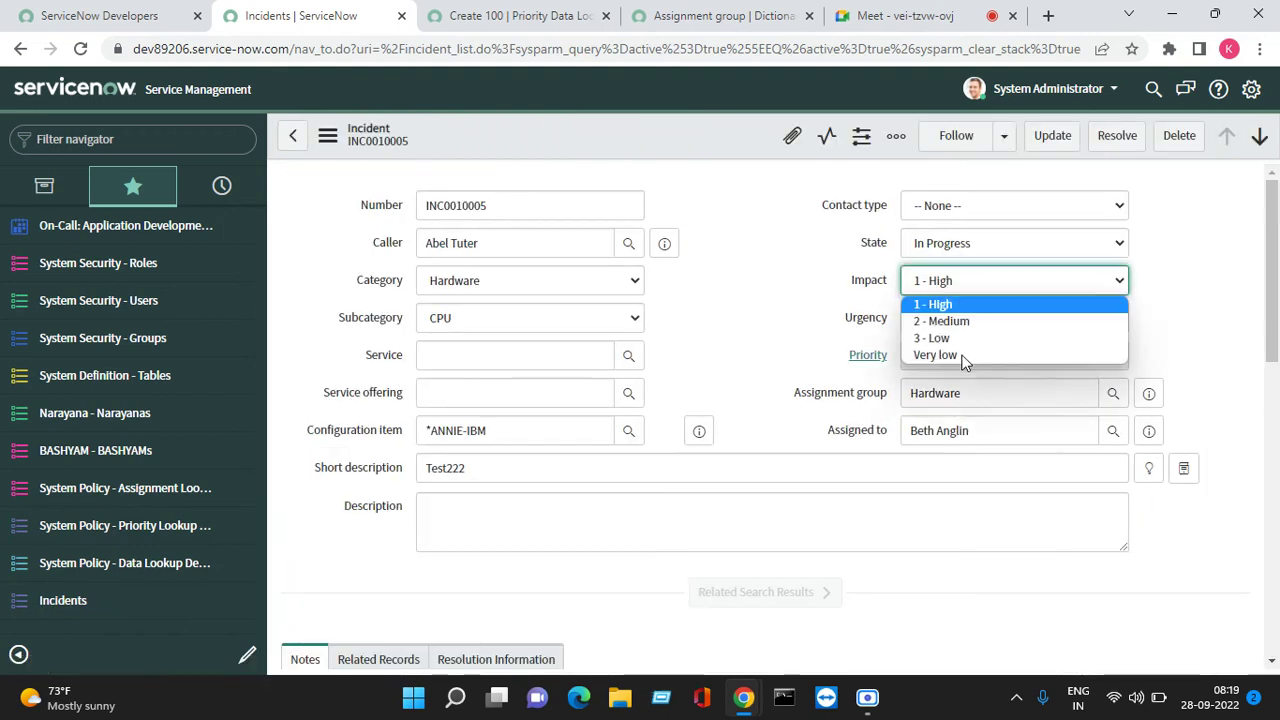
pyautogui.click(960, 356)
pyautogui.click(940, 318)
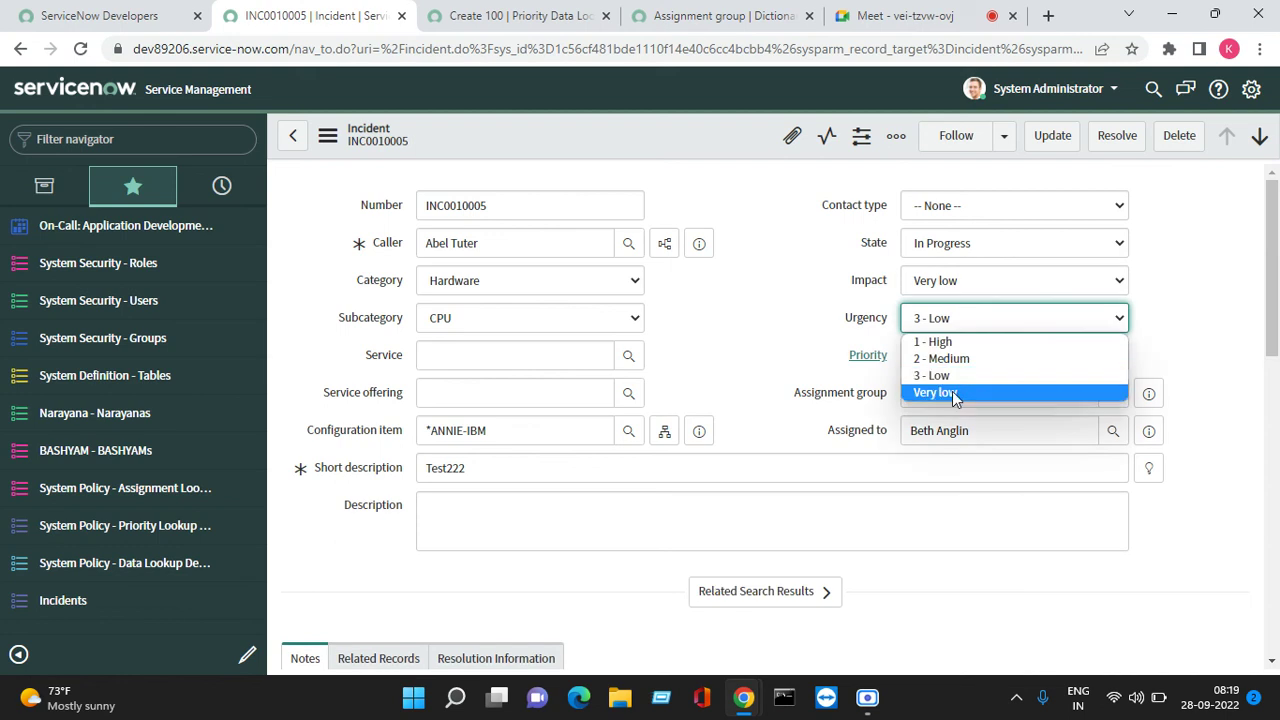
pyautogui.click(954, 393)
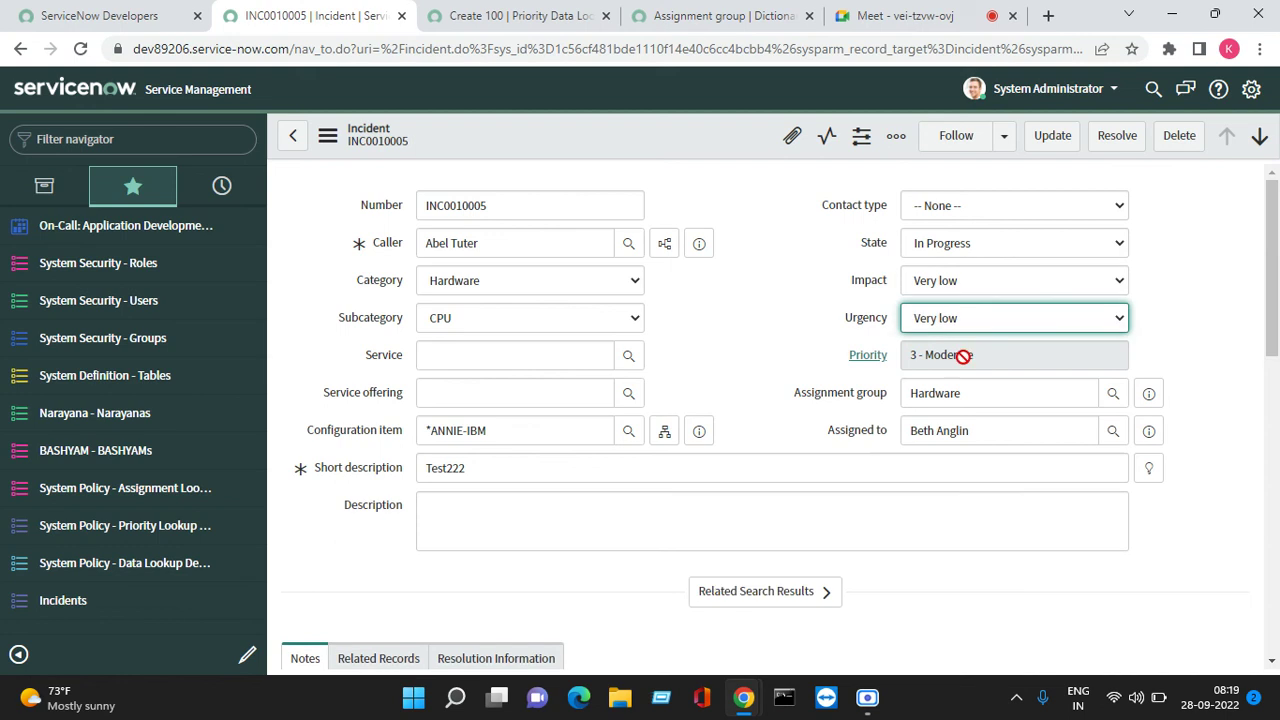
# Open the dictionary entry of the incident's priority field, discarding the unsaved incident changes, and go to its choices.
pyautogui.rightClick(908, 373)
pyautogui.click(927, 396)
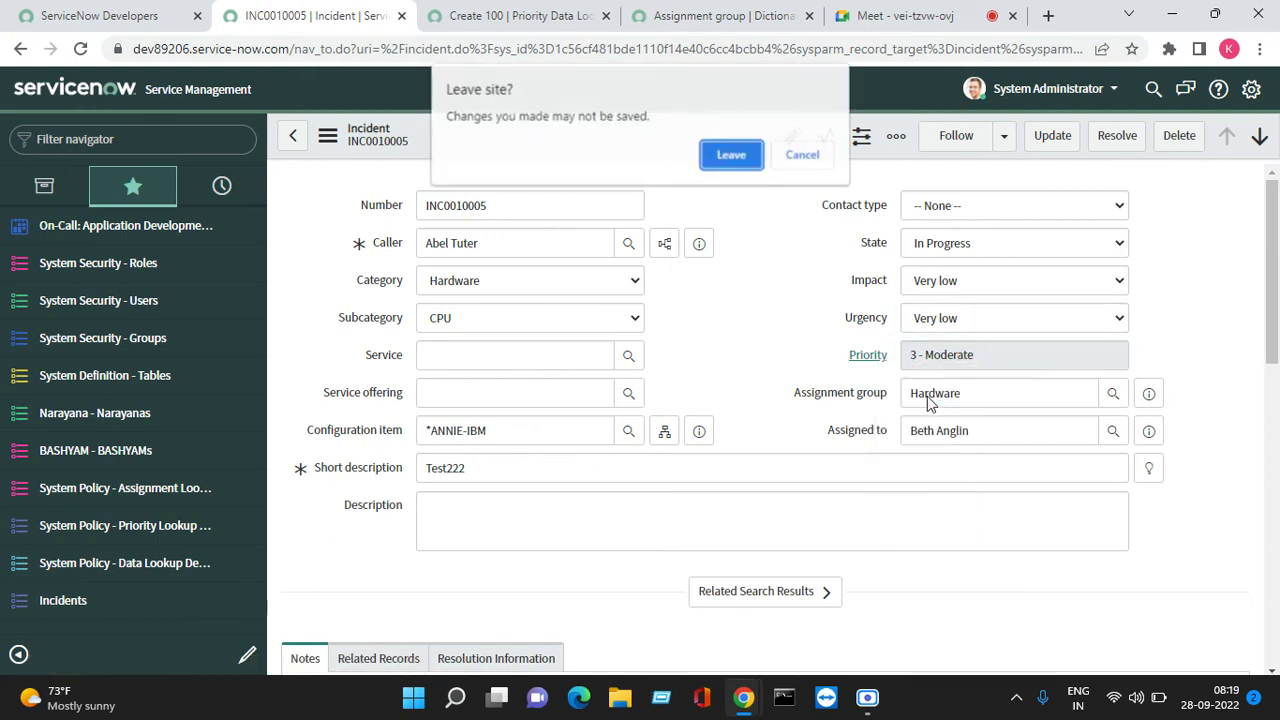
pyautogui.click(727, 157)
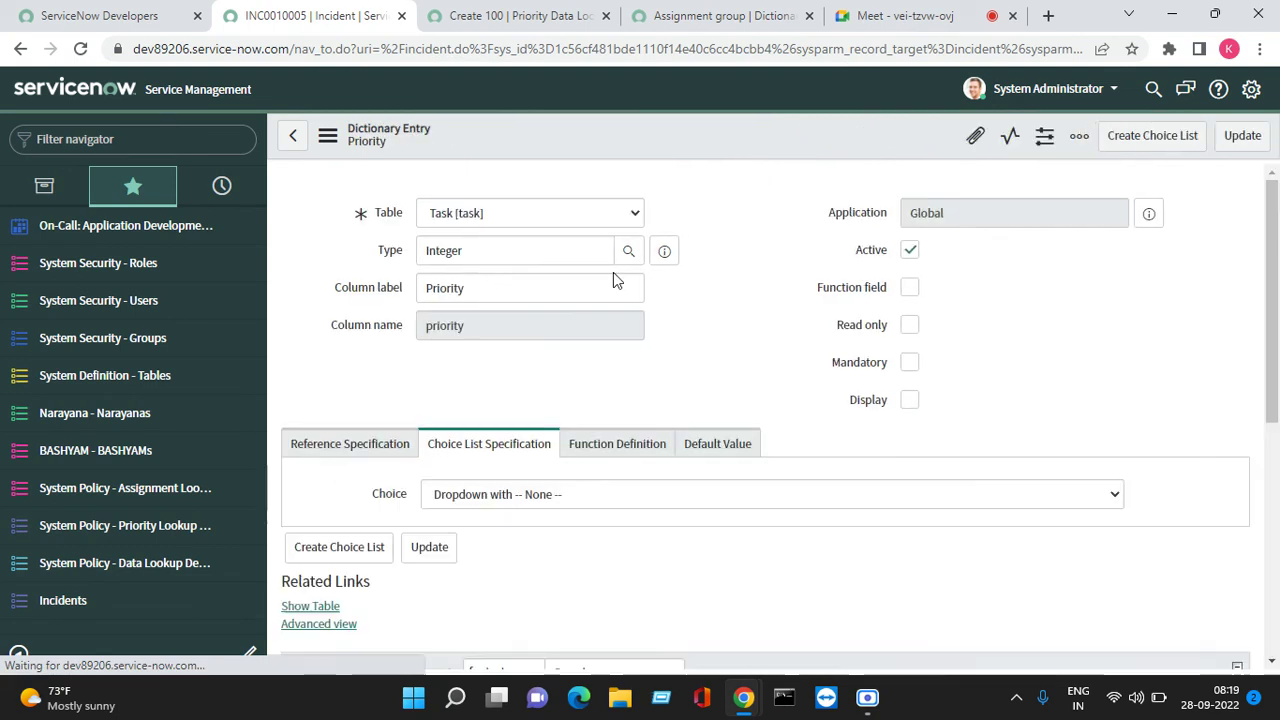
pyautogui.scroll(-1, 618, 340)
pyautogui.scroll(-4, 563, 506)
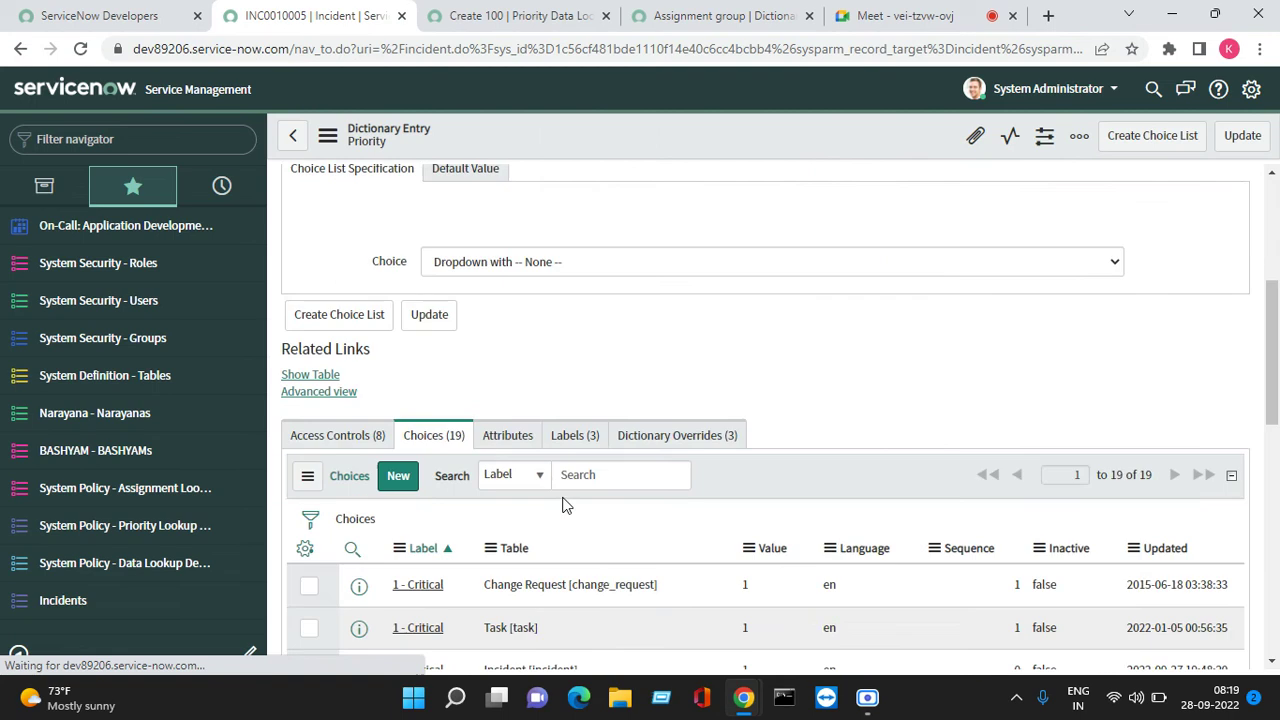
pyautogui.scroll(2, 570, 466)
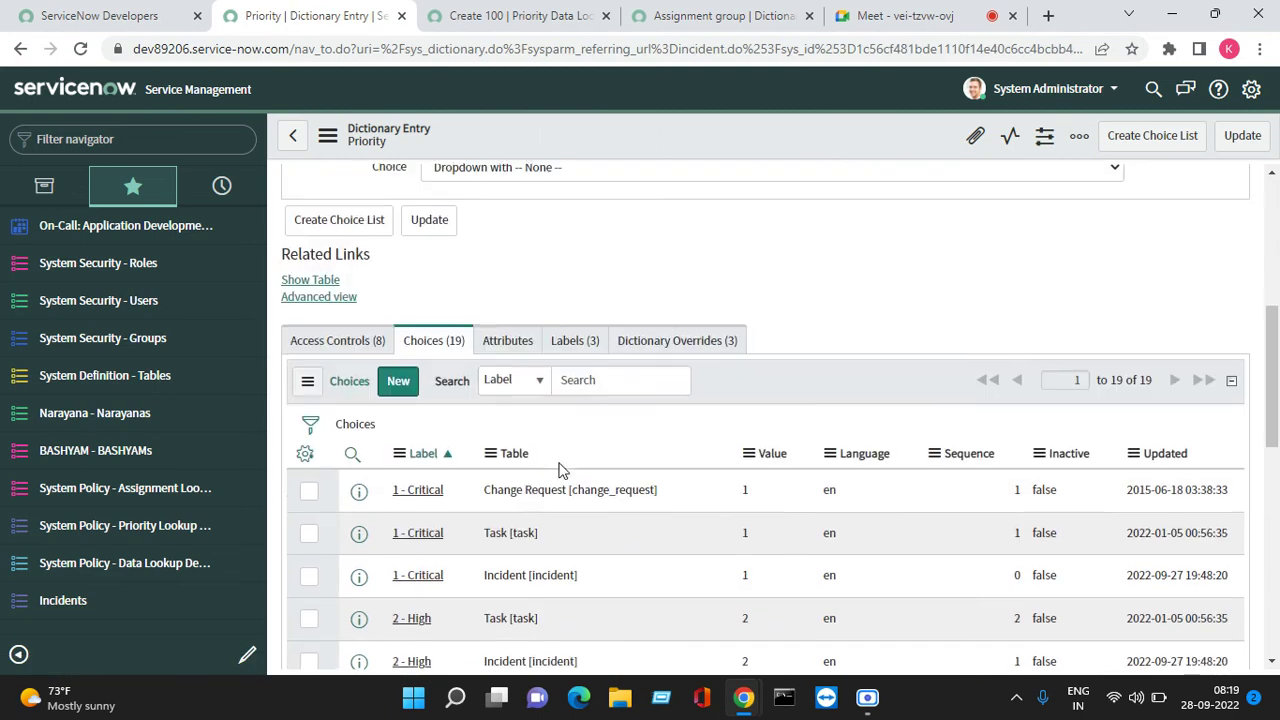
# Filter the priority field's choices to those belonging to the Incident table, keeping the current list columns.
pyautogui.click(305, 455)
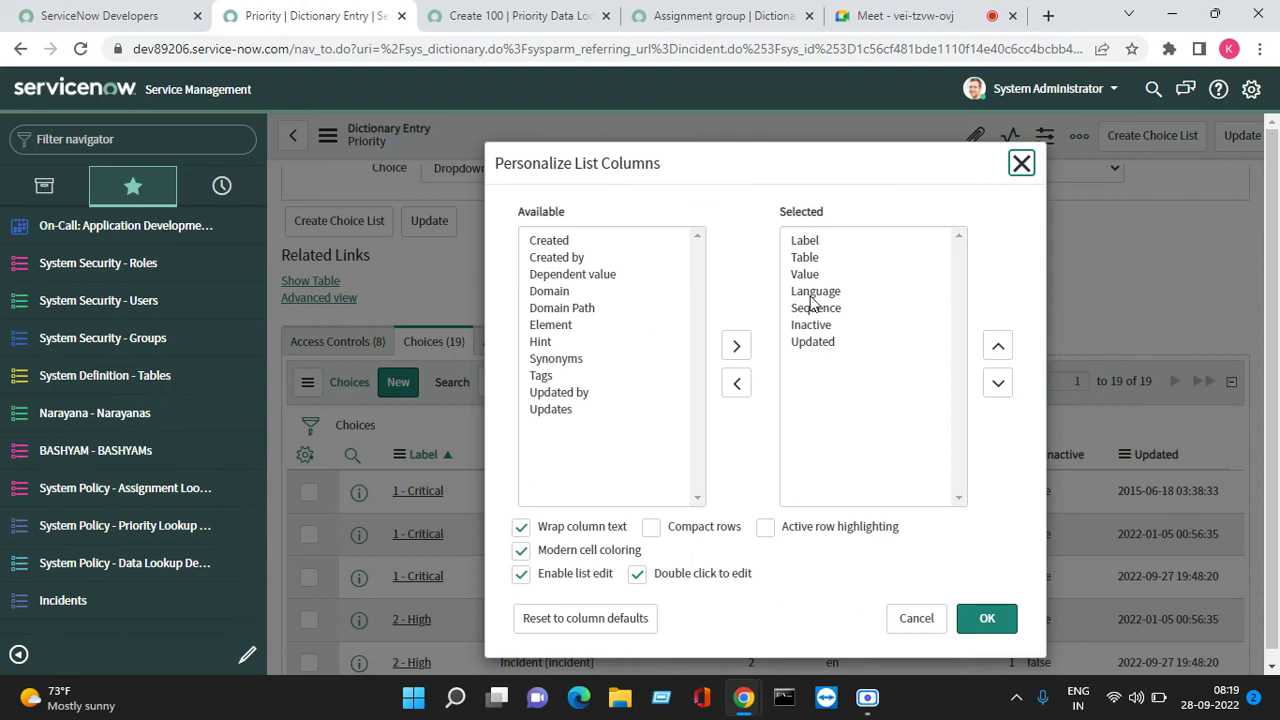
pyautogui.click(995, 618)
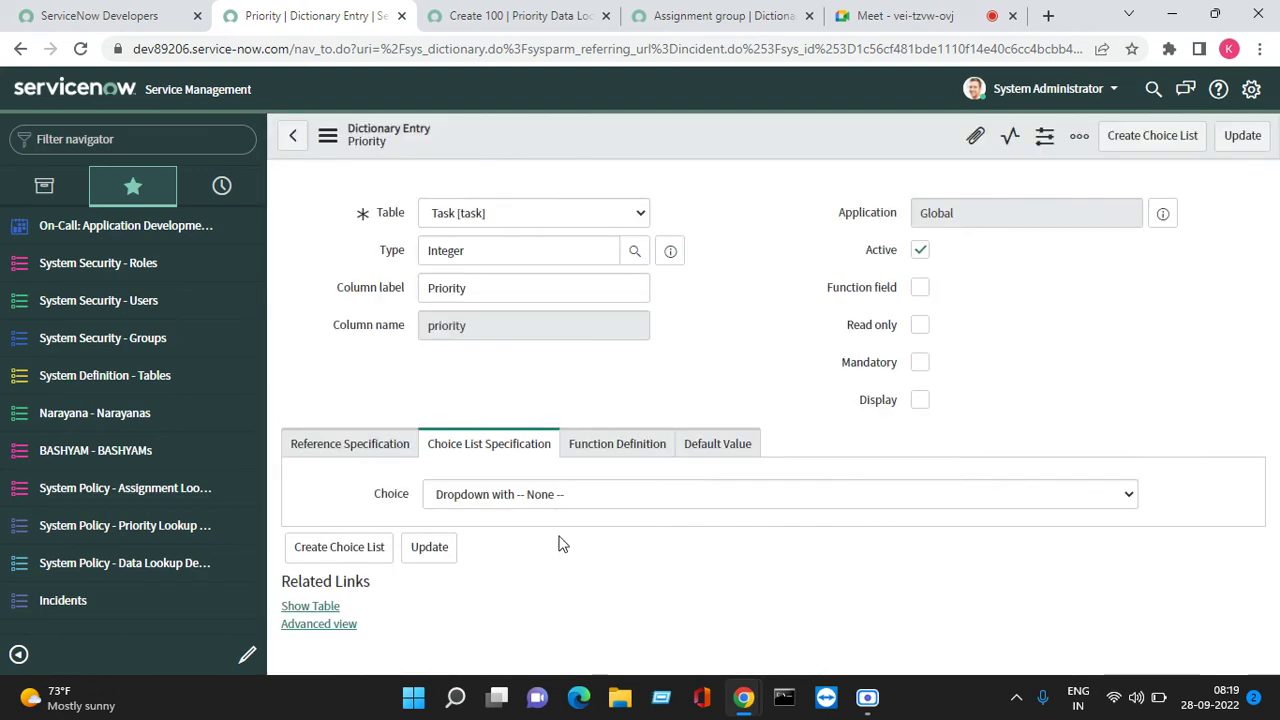
pyautogui.scroll(-8, 534, 514)
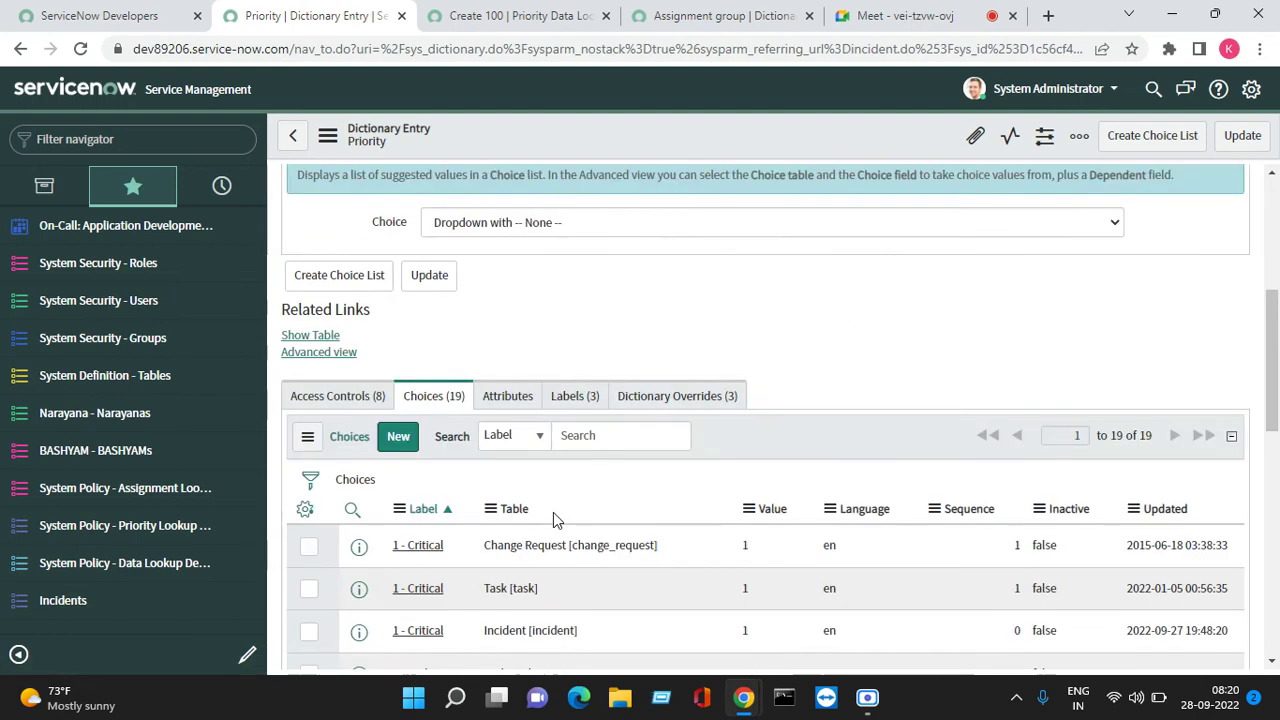
pyautogui.rightClick(510, 256)
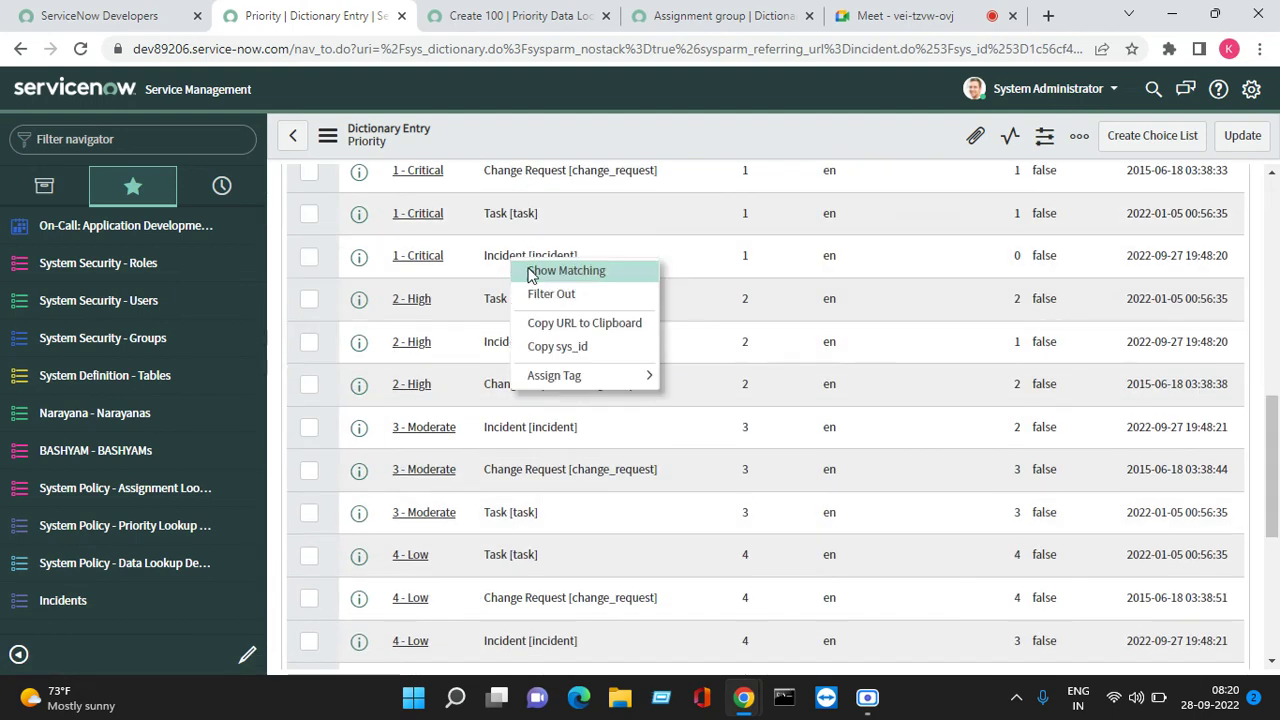
pyautogui.click(540, 275)
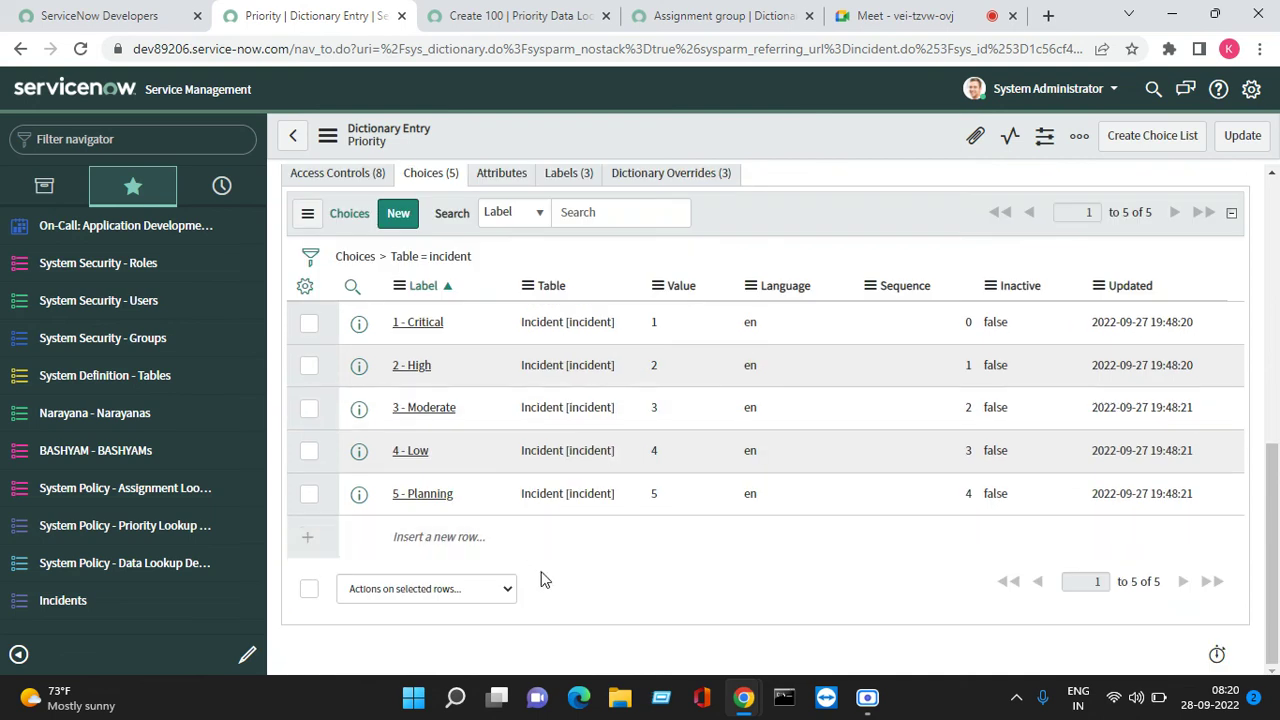
# Insert a priority choice labelled Not yet started in the choices list and set its value to 6.
pyautogui.click(409, 540)
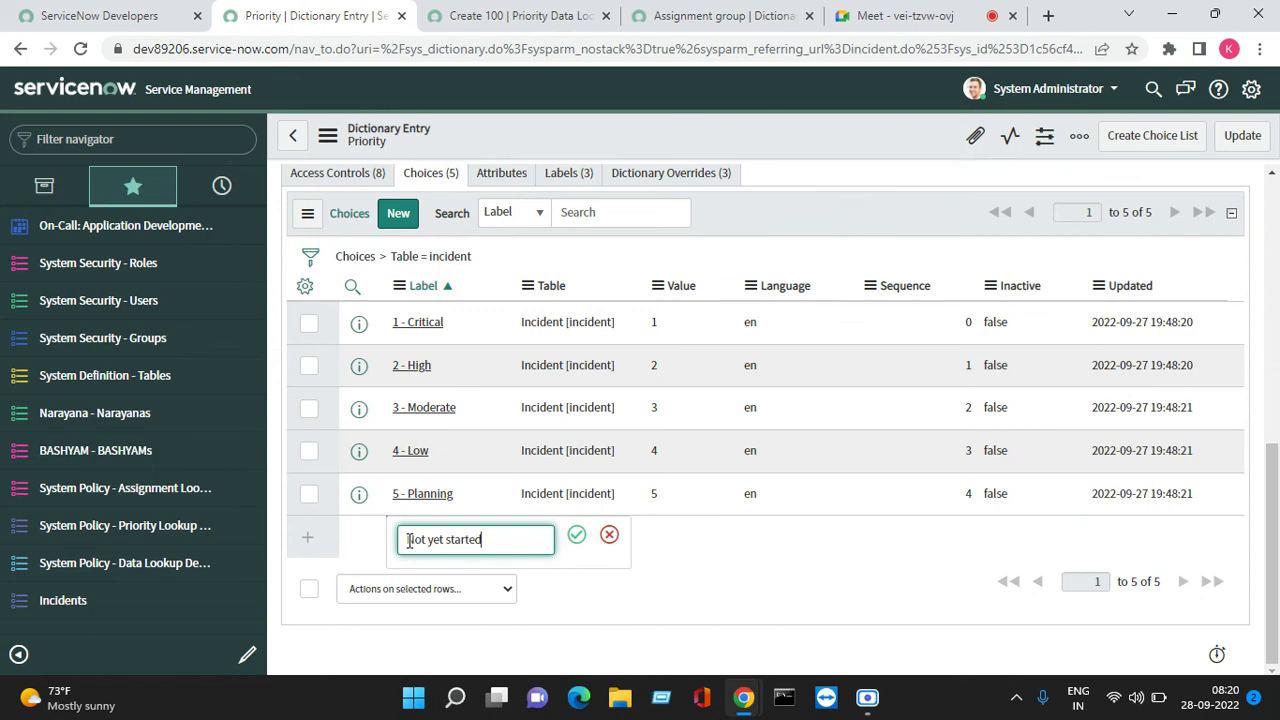
pyautogui.click(576, 535)
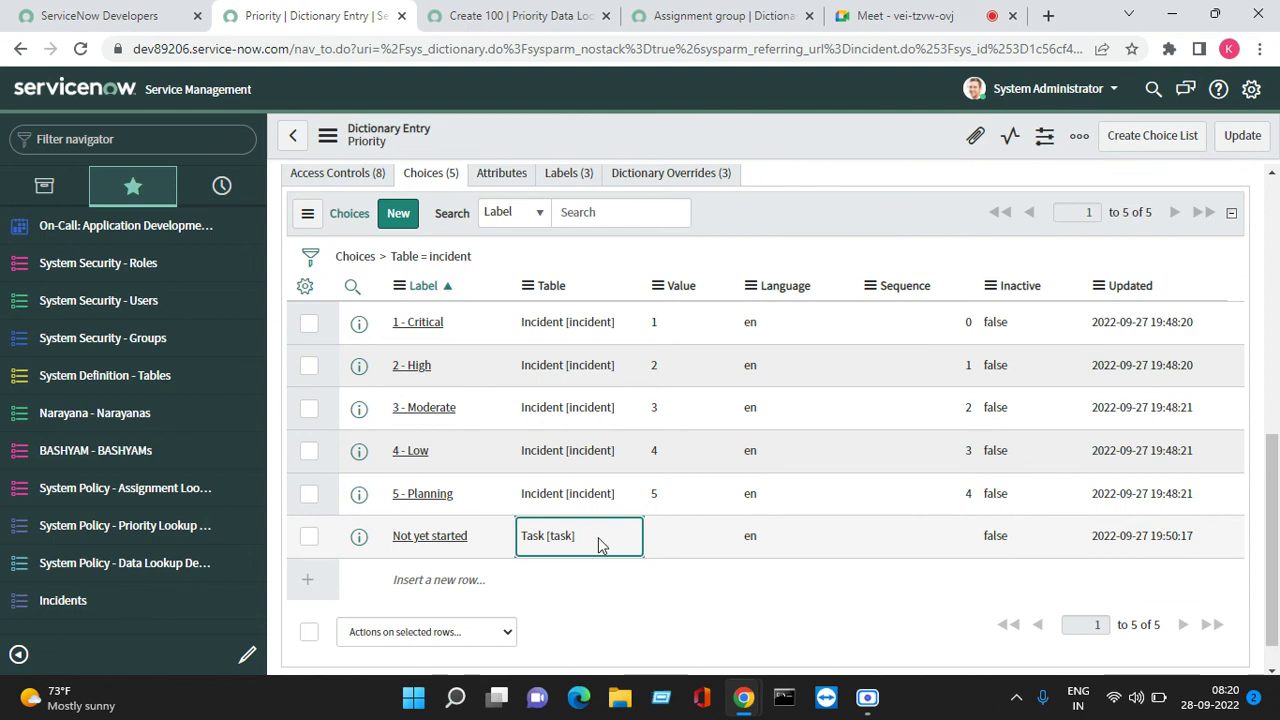
pyautogui.tripleClick(588, 538)
pyautogui.click(658, 542)
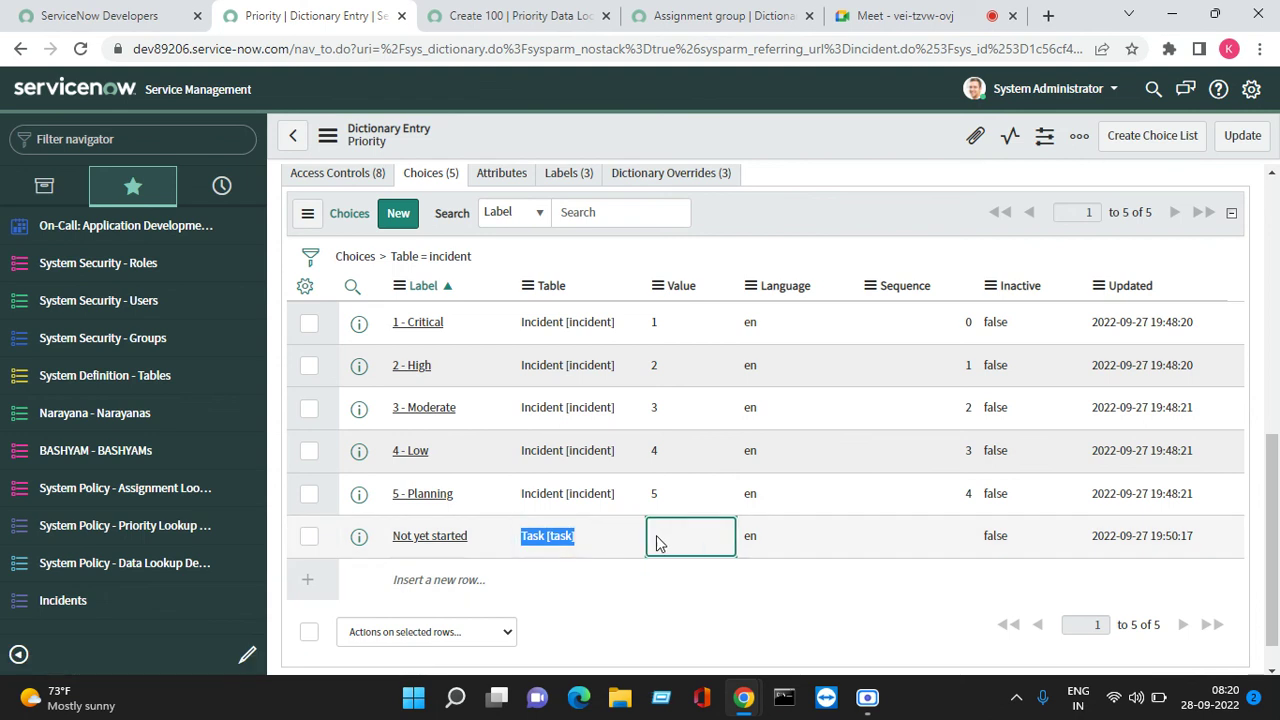
pyautogui.click(670, 545)
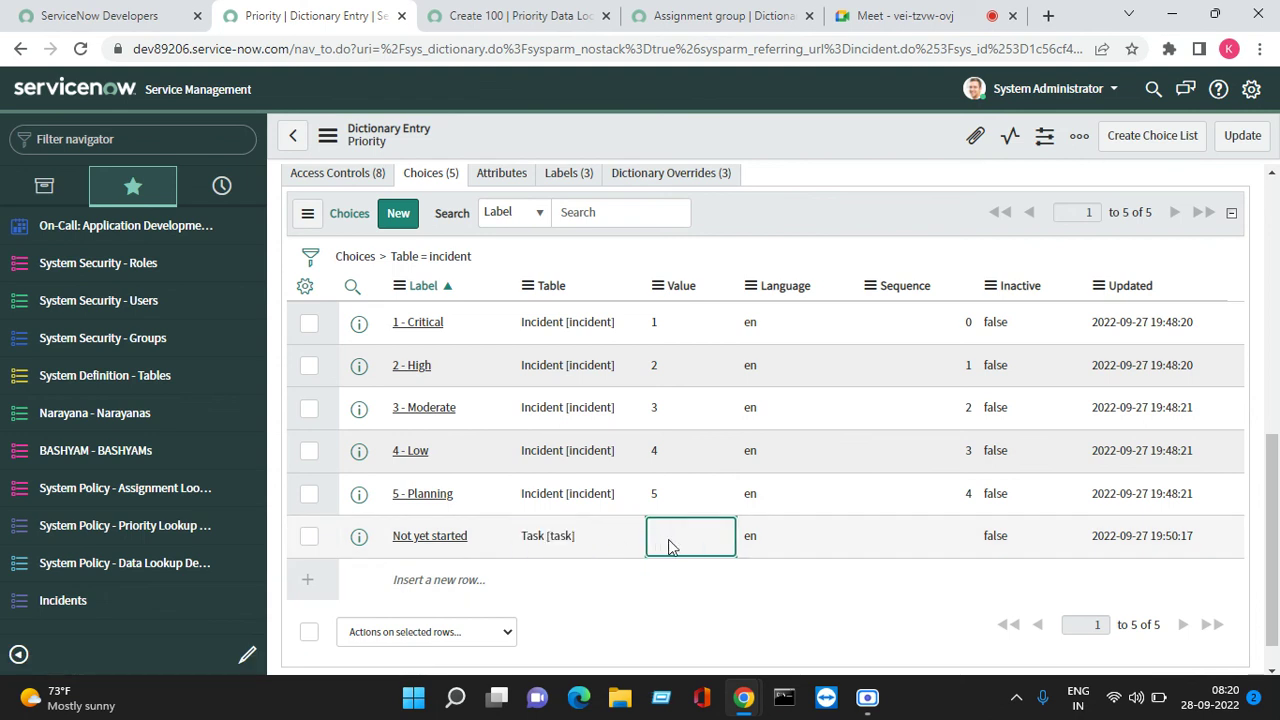
pyautogui.doubleClick(668, 539)
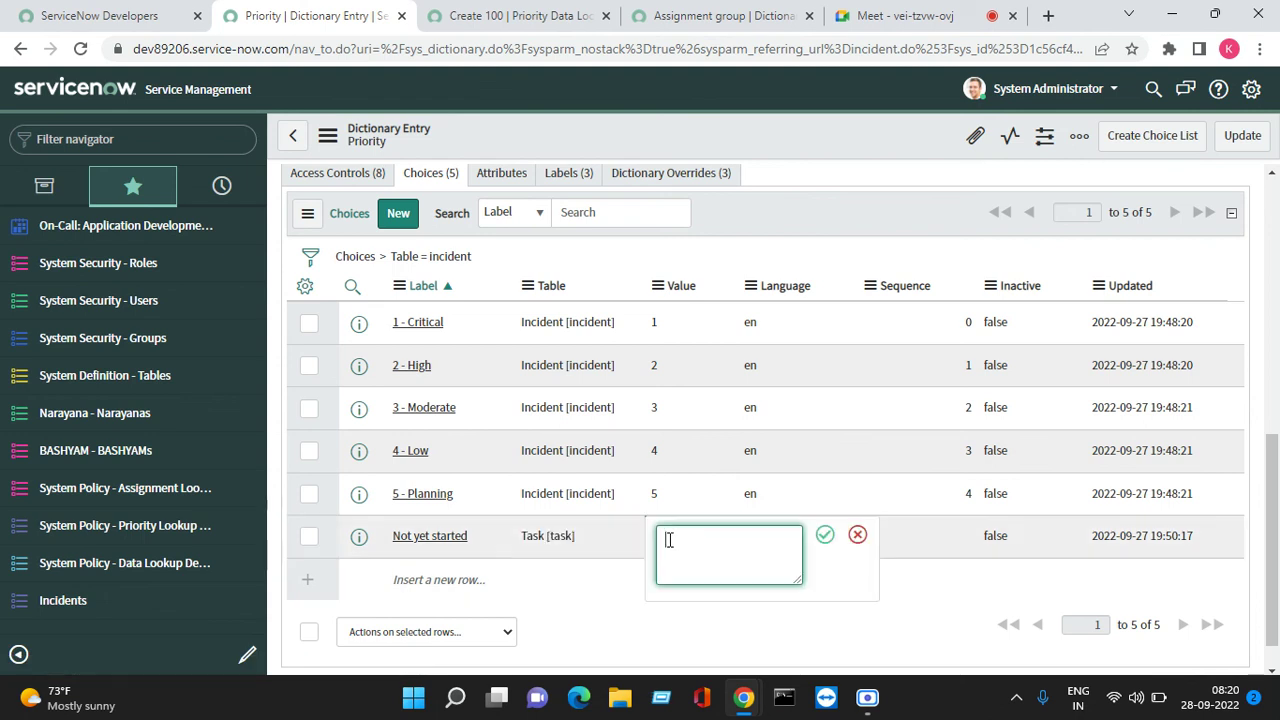
pyautogui.write('6')
pyautogui.click(825, 540)
# Set the sequence of the Not yet started choice to 6.
pyautogui.click(940, 540)
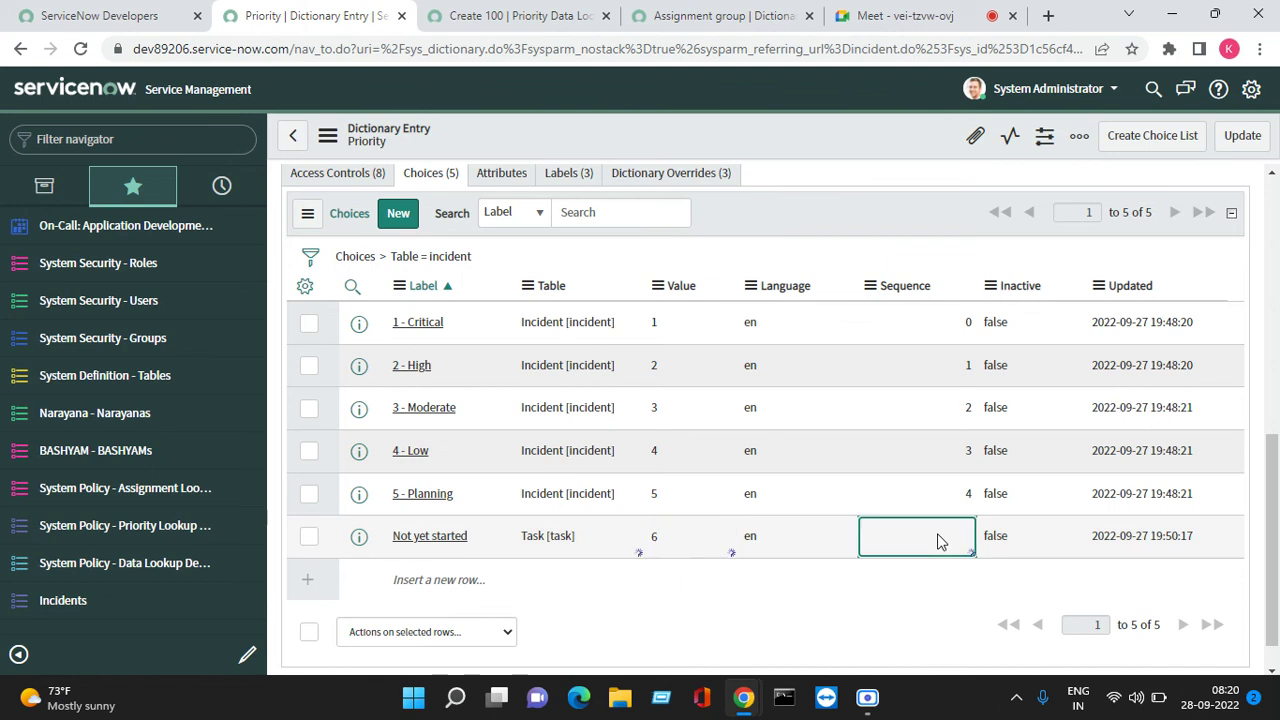
pyautogui.doubleClick(938, 540)
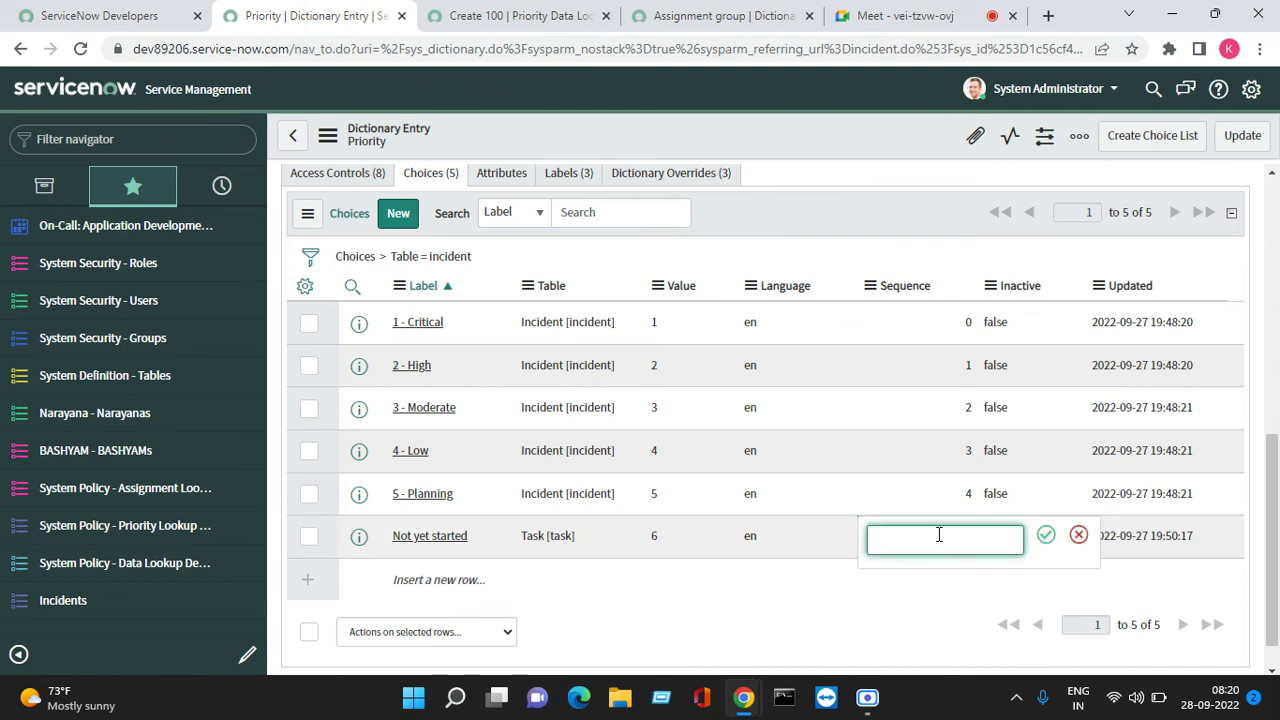
pyautogui.write('6')
pyautogui.click(1044, 538)
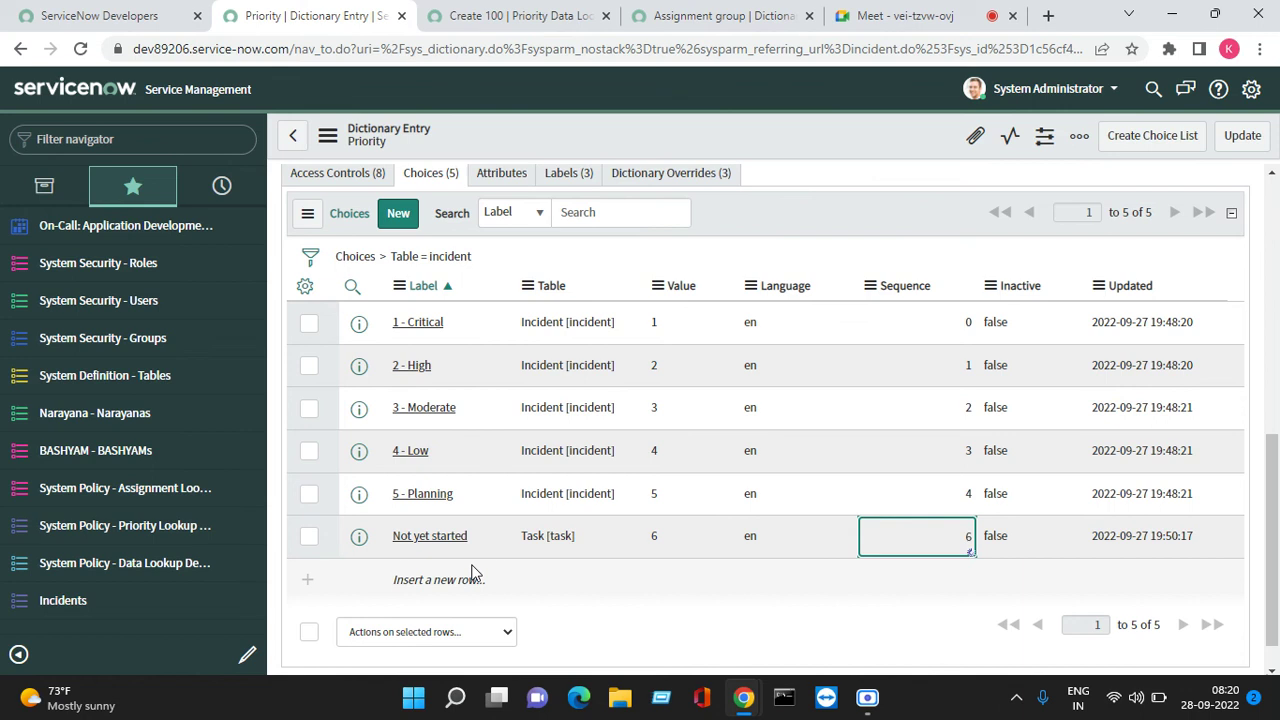
# Open the Not yet started choice record in a new browser tab, change its table to Incident [incident] and update it.
pyautogui.rightClick(365, 549)
pyautogui.click(418, 392)
pyautogui.click(452, 15)
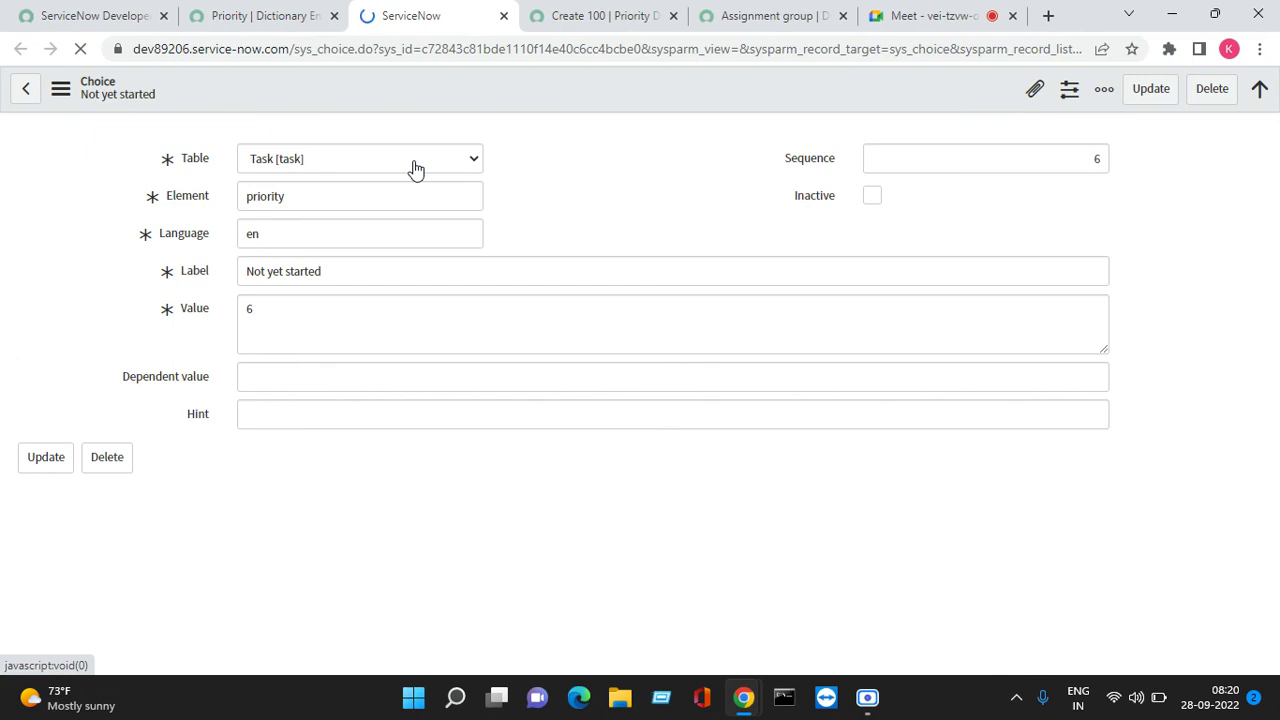
pyautogui.click(460, 166)
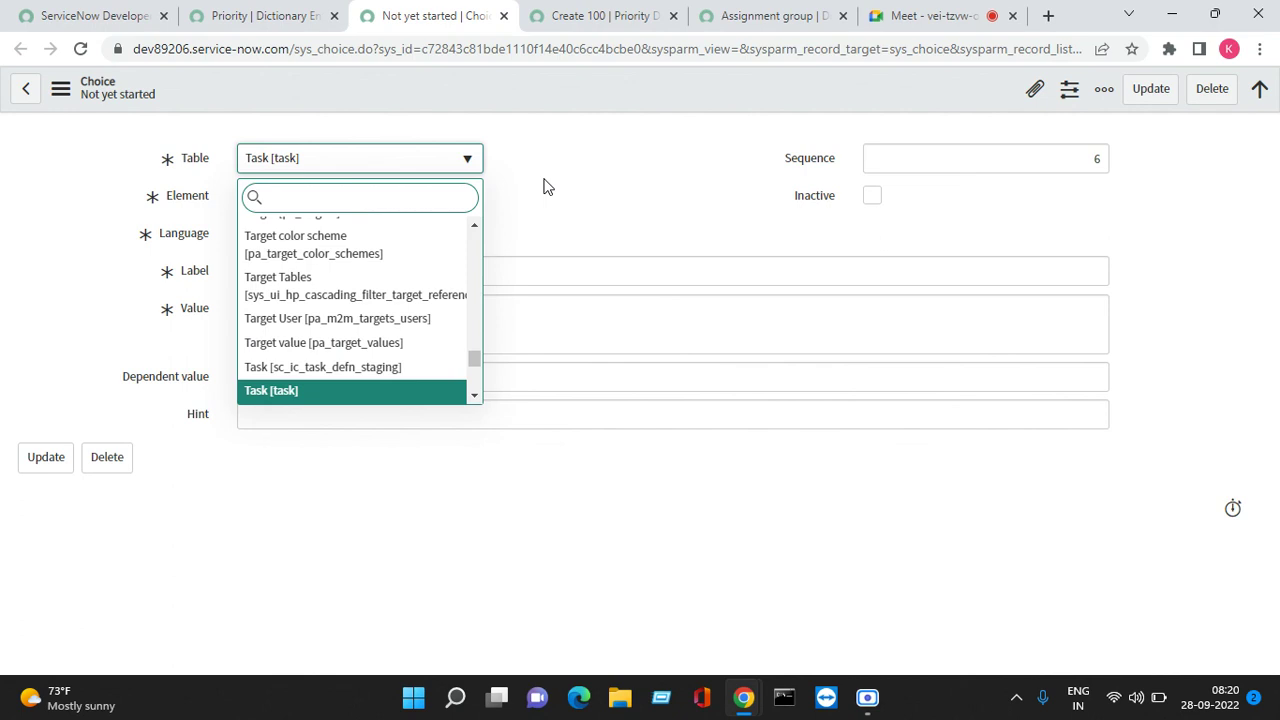
pyautogui.write('ini')
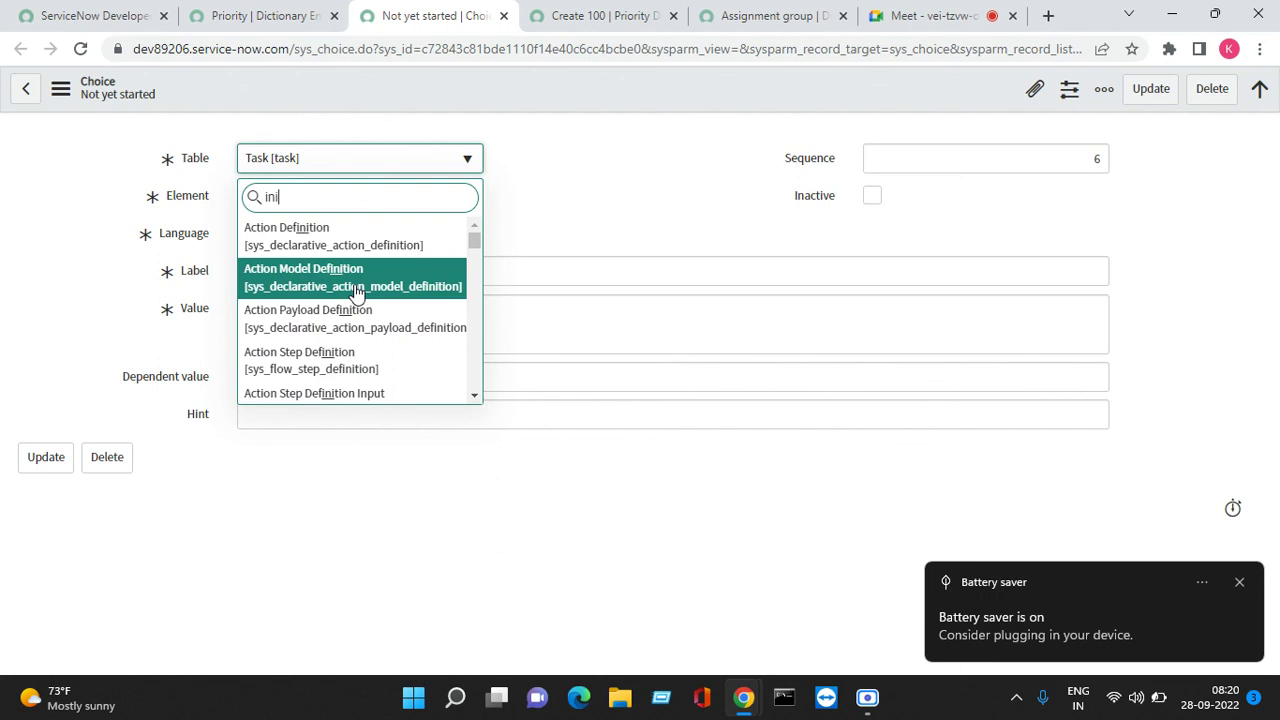
pyautogui.press('BackSpace')
pyautogui.press('BackSpace')
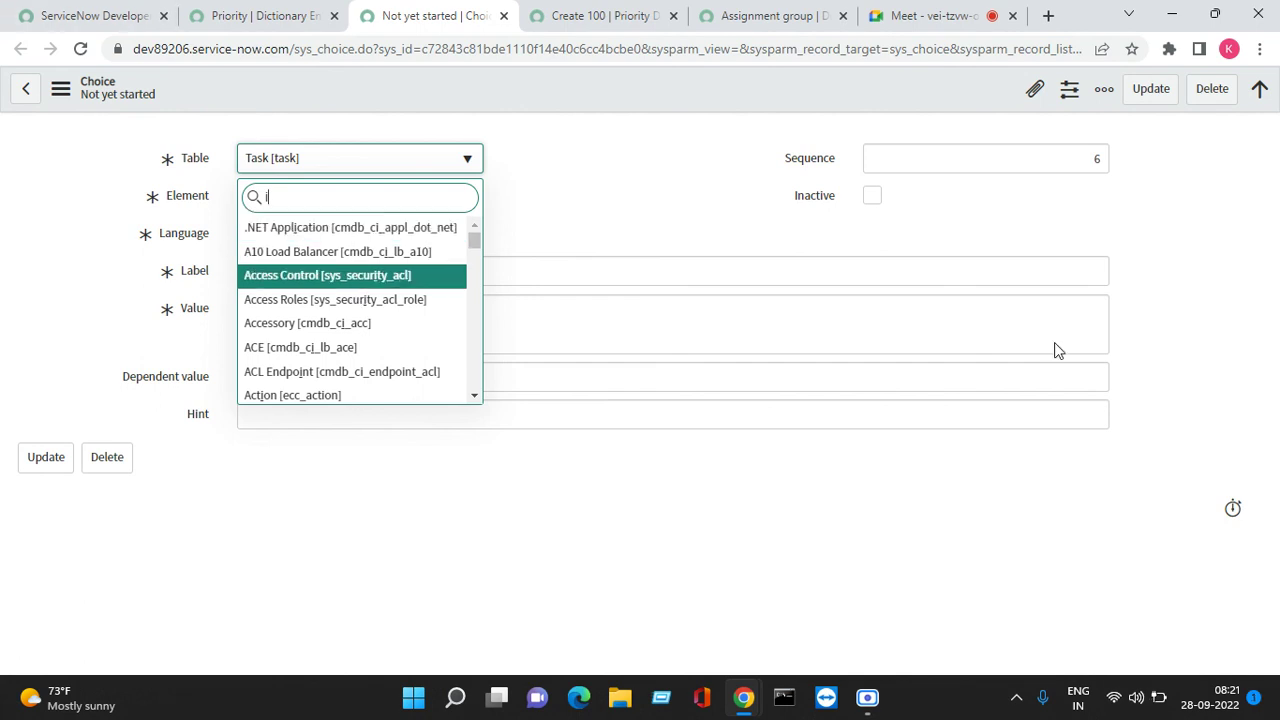
pyautogui.write('NCIDE')
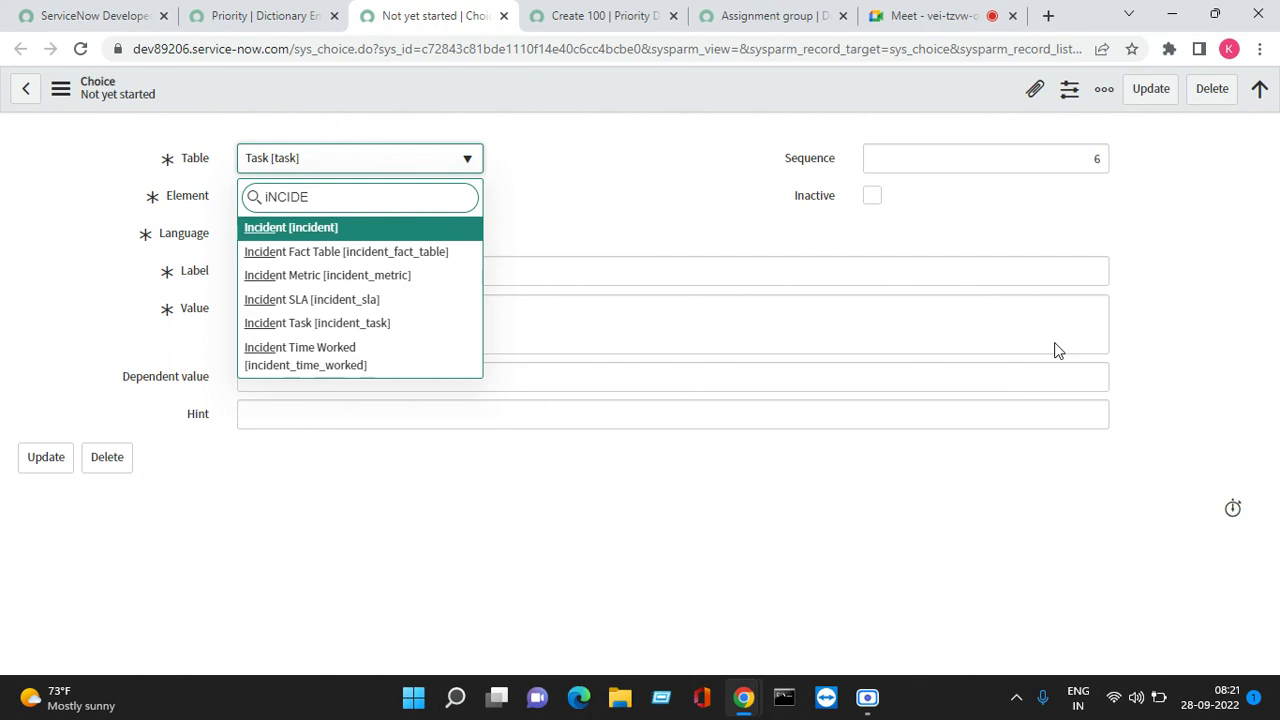
pyautogui.click(362, 230)
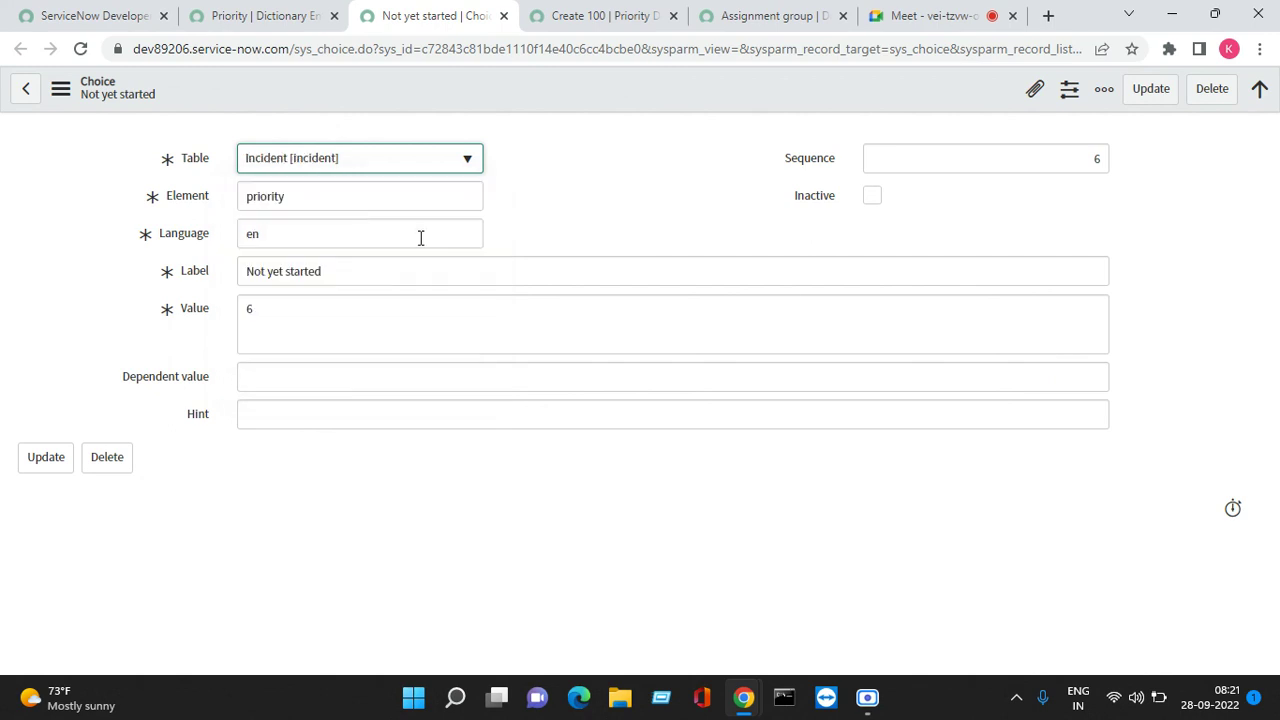
pyautogui.click(1148, 88)
# Return to the new priority lookup record, check its priority options and save it with Very low impact and urgency.
pyautogui.click(275, 14)
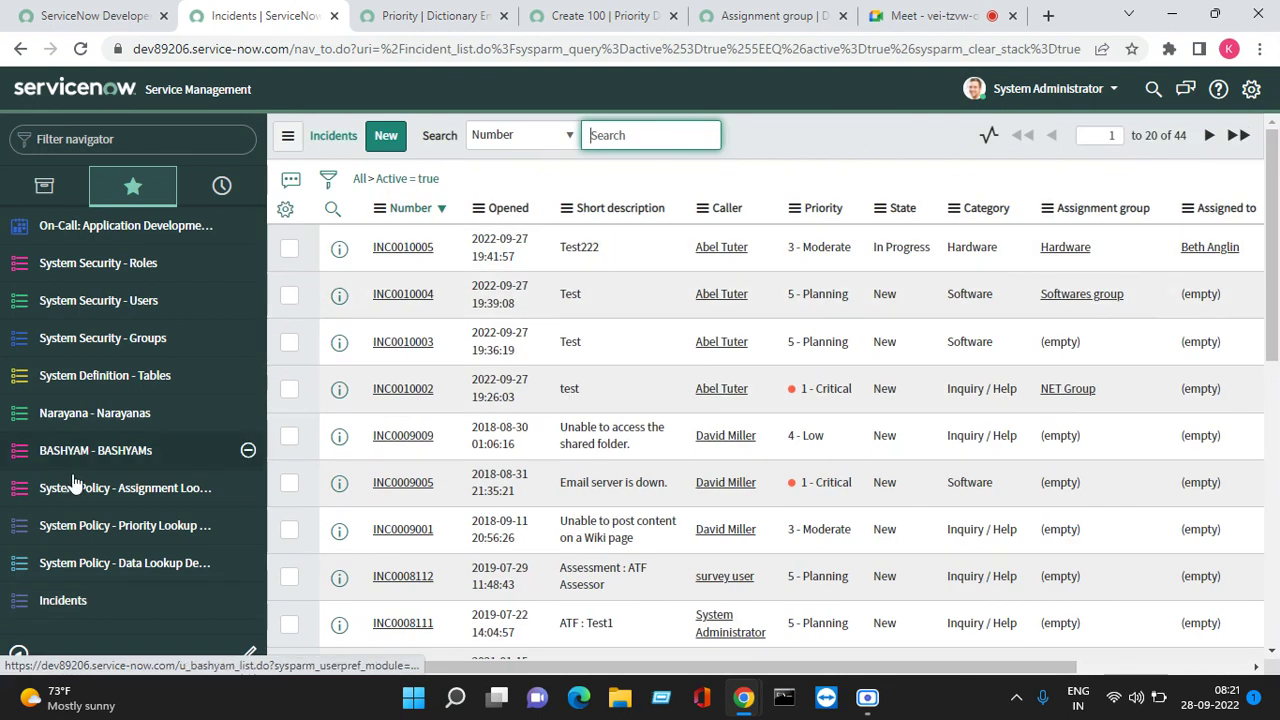
pyautogui.click(425, 14)
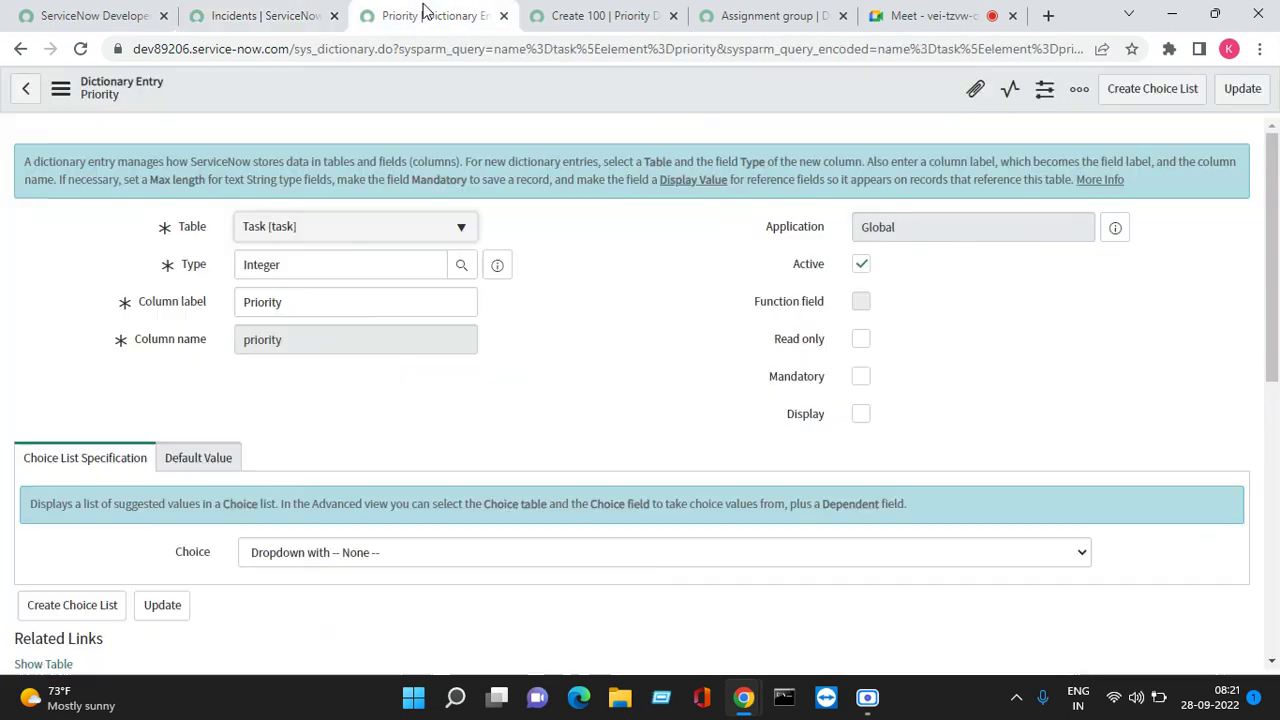
pyautogui.click(595, 15)
pyautogui.click(350, 243)
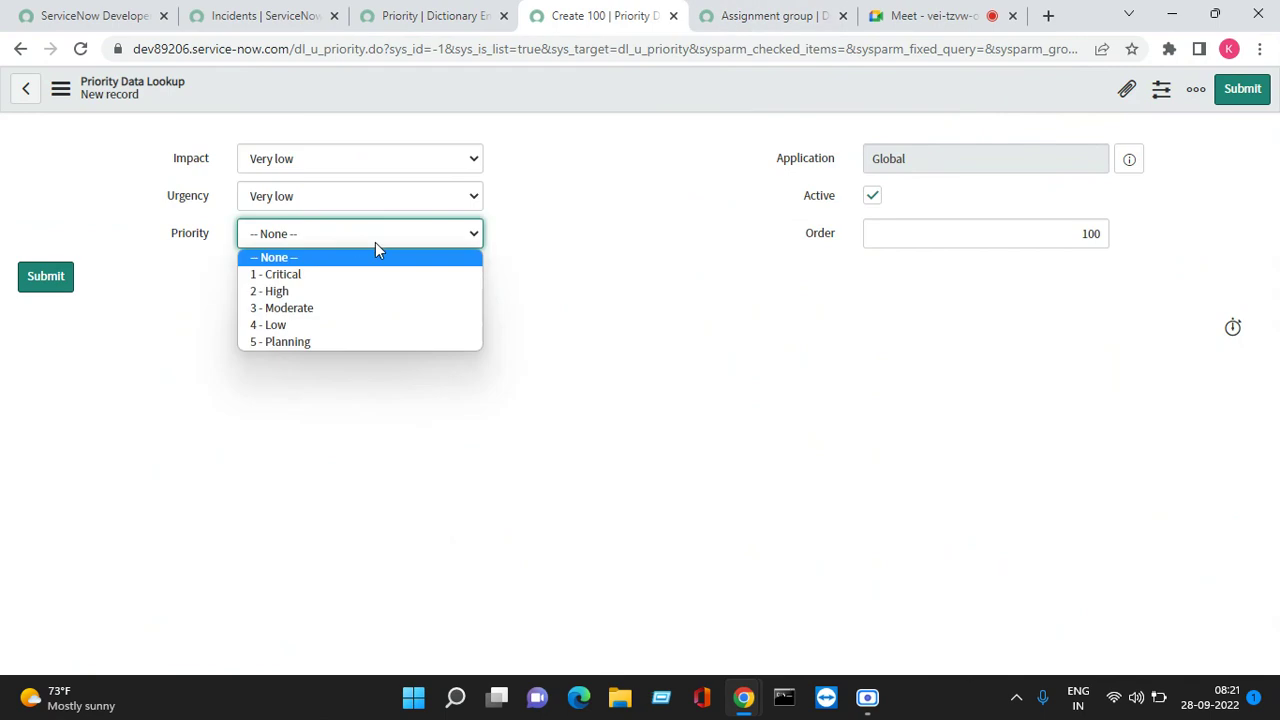
pyautogui.click(462, 99)
pyautogui.rightClick(462, 99)
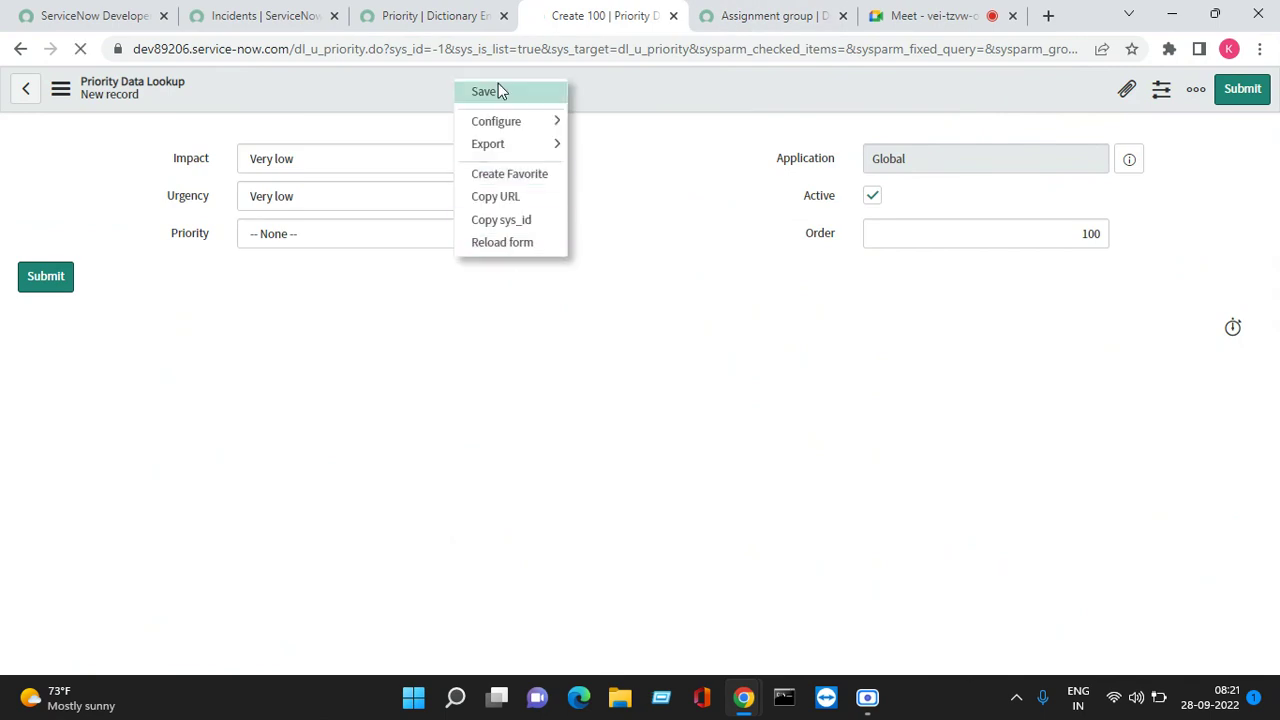
pyautogui.click(497, 90)
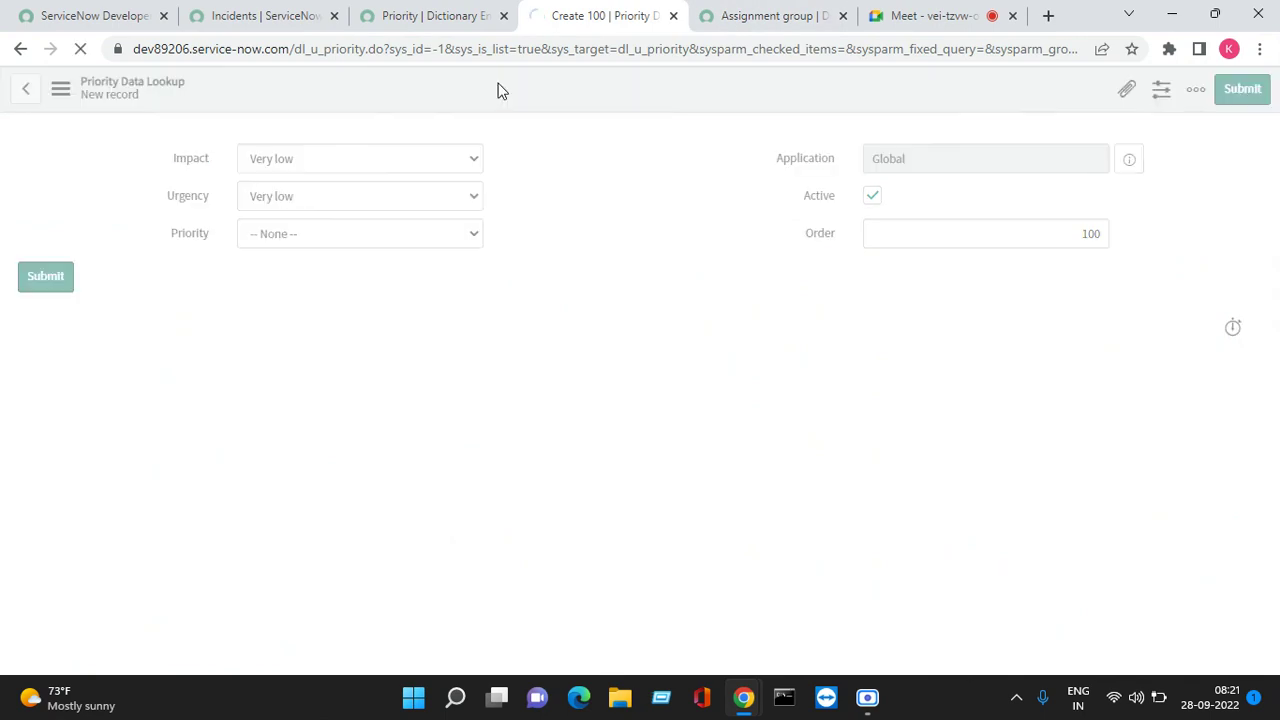
# Set the lookup record's priority to Not yet started and save the record.
pyautogui.click(289, 242)
pyautogui.click(300, 359)
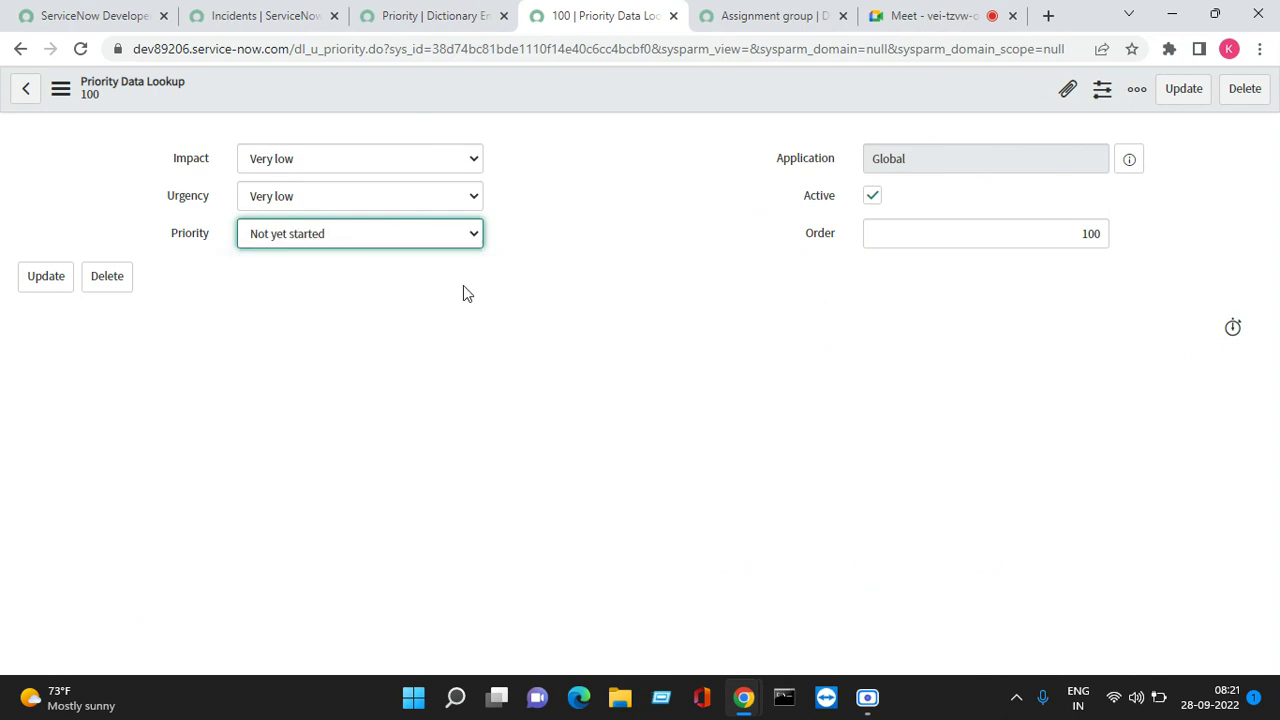
pyautogui.rightClick(546, 80)
pyautogui.click(589, 92)
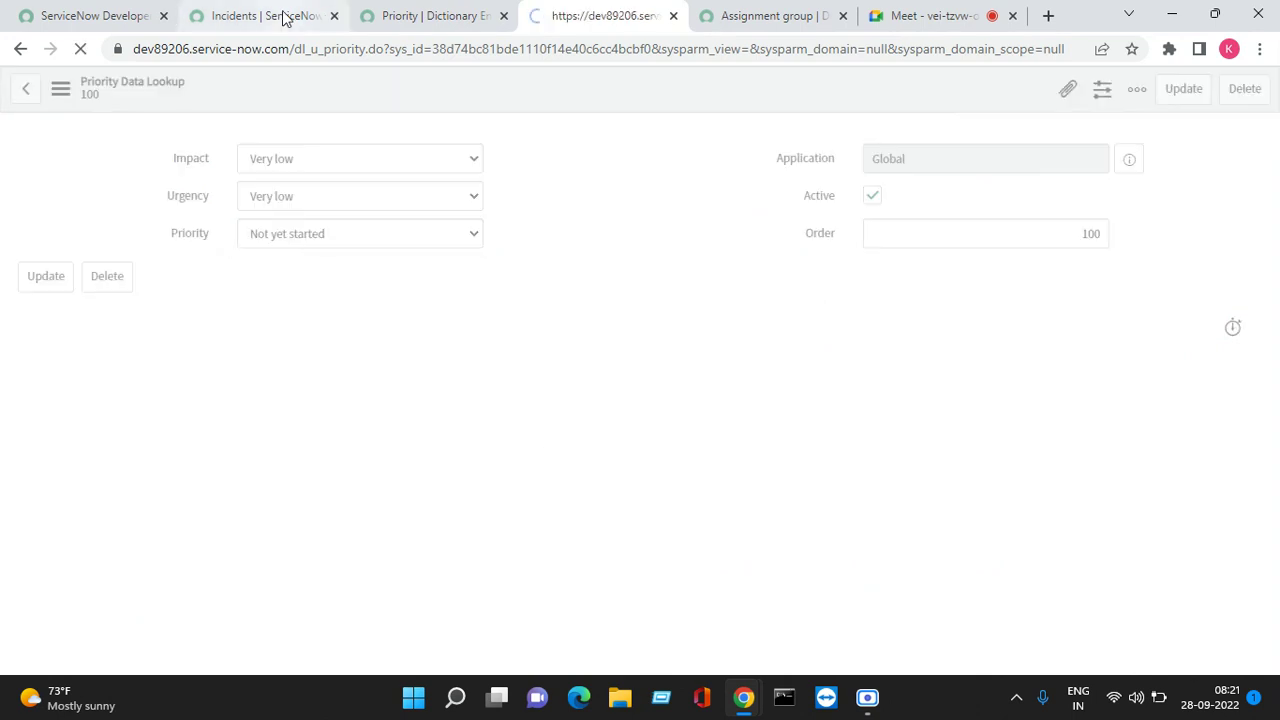
# Start a new incident with impact and urgency set to Very low, and compare its priority with the lookup record.
pyautogui.click(286, 17)
pyautogui.click(398, 138)
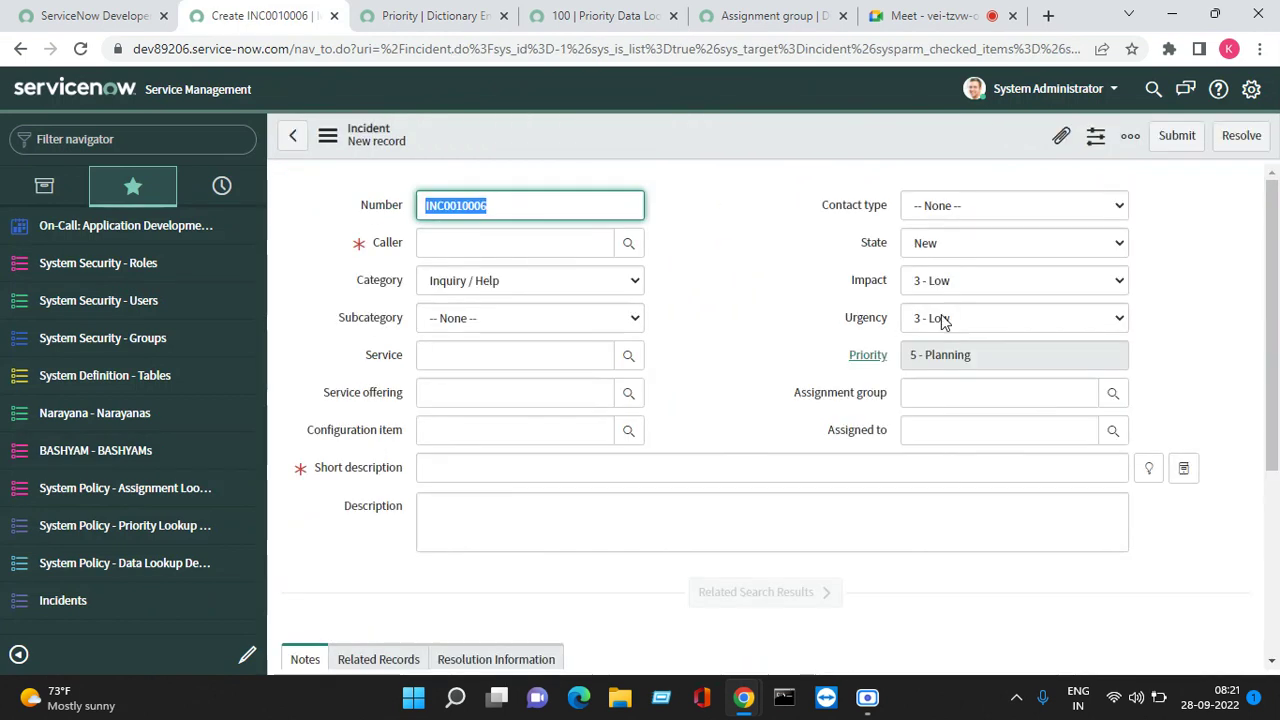
pyautogui.click(945, 283)
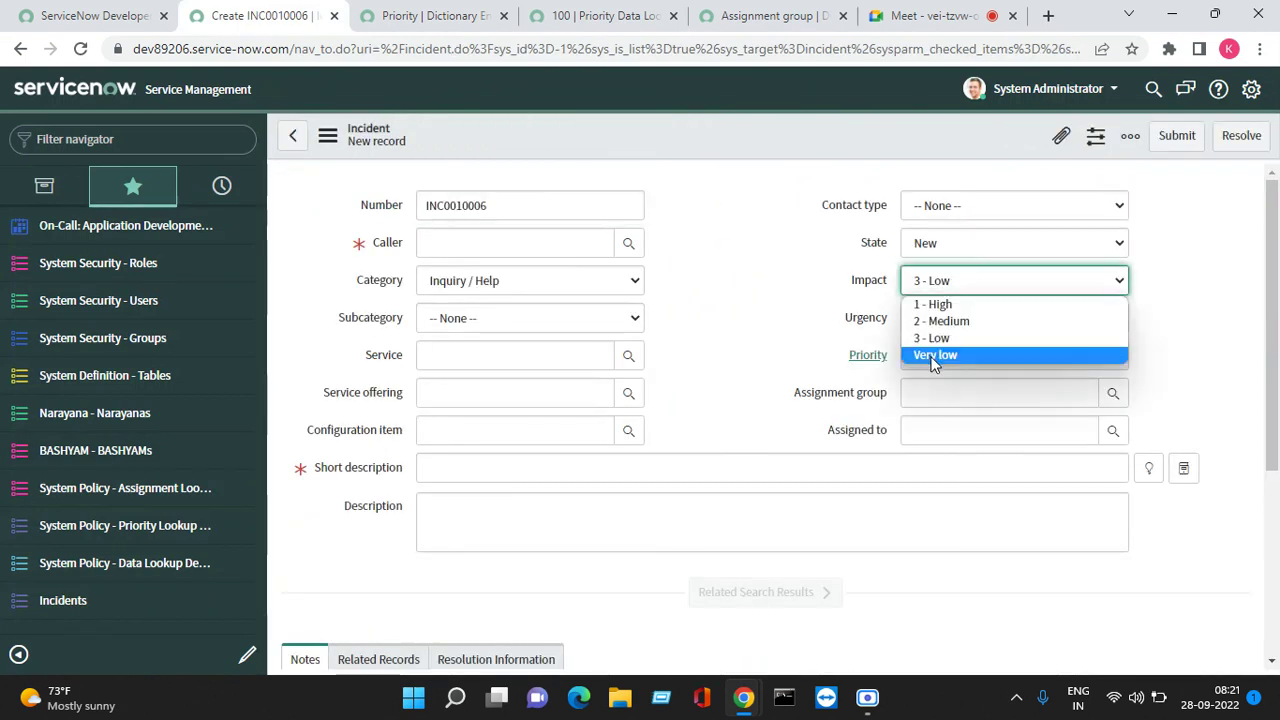
pyautogui.click(937, 350)
pyautogui.click(943, 318)
pyautogui.click(935, 392)
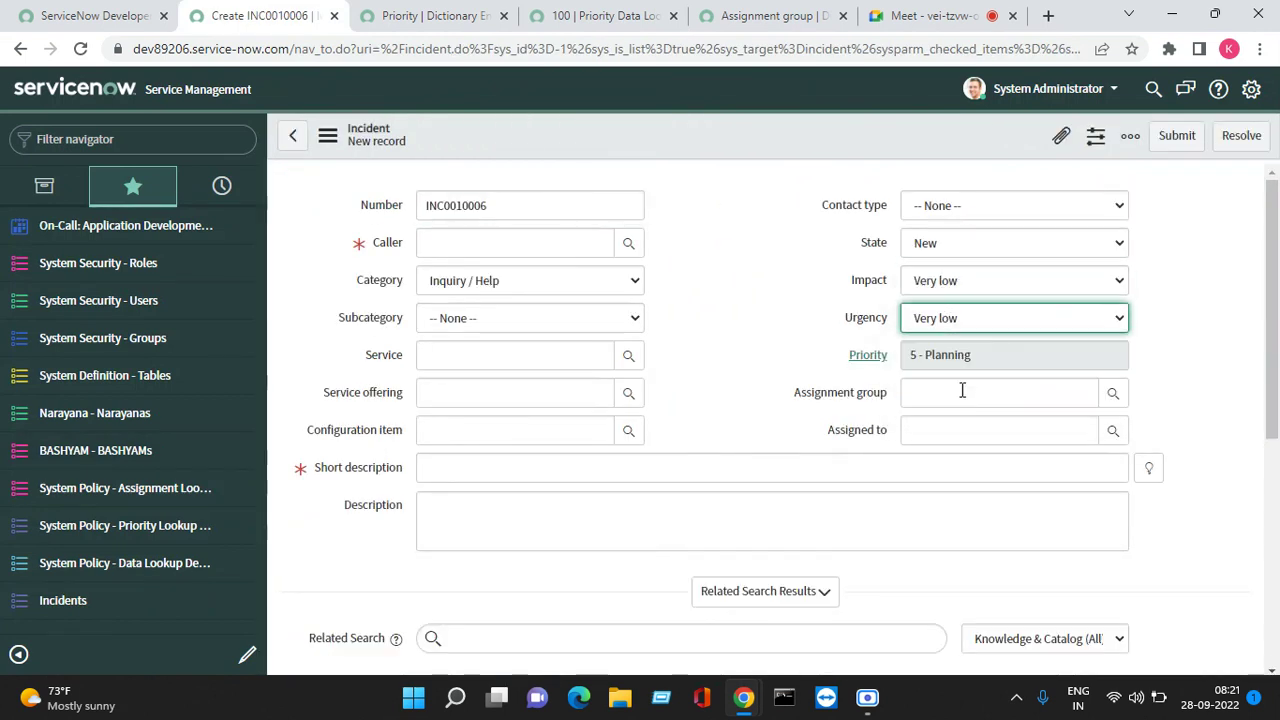
pyautogui.click(755, 349)
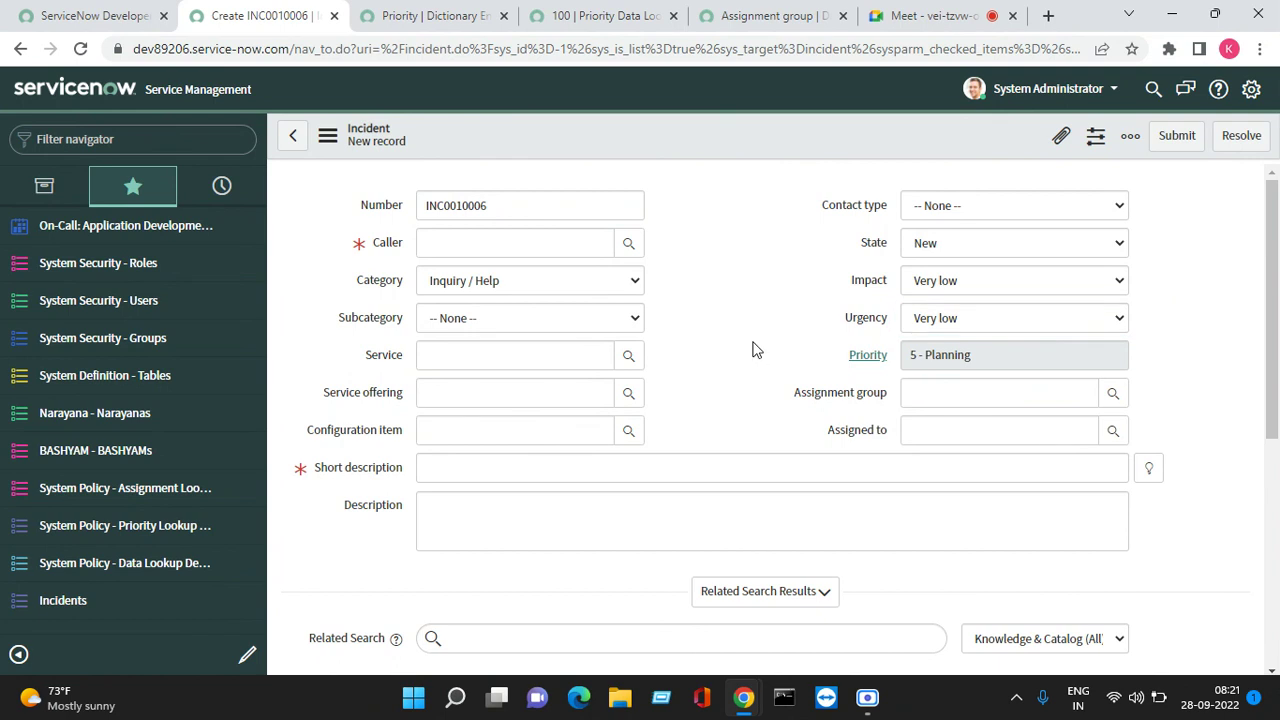
pyautogui.click(600, 16)
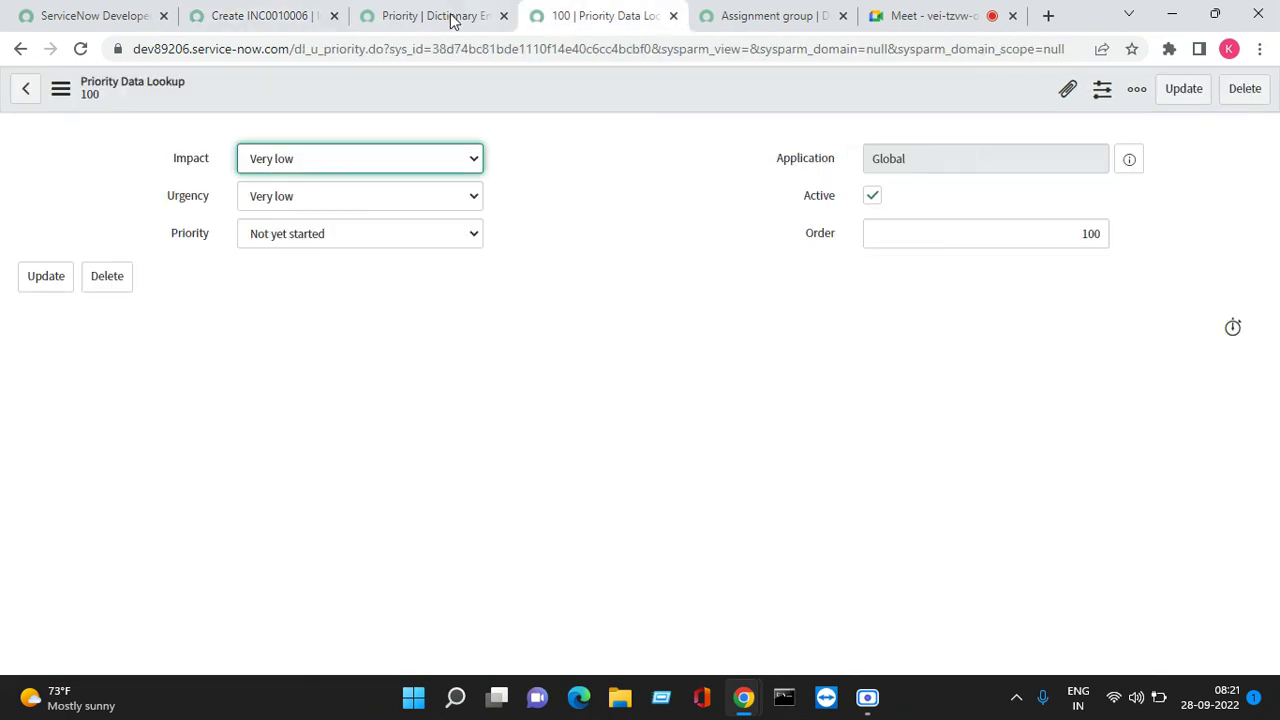
# Open the Priority Lookup Rules list in a new browser tab, keeping the unsaved incident form open.
pyautogui.click(260, 16)
pyautogui.click(437, 16)
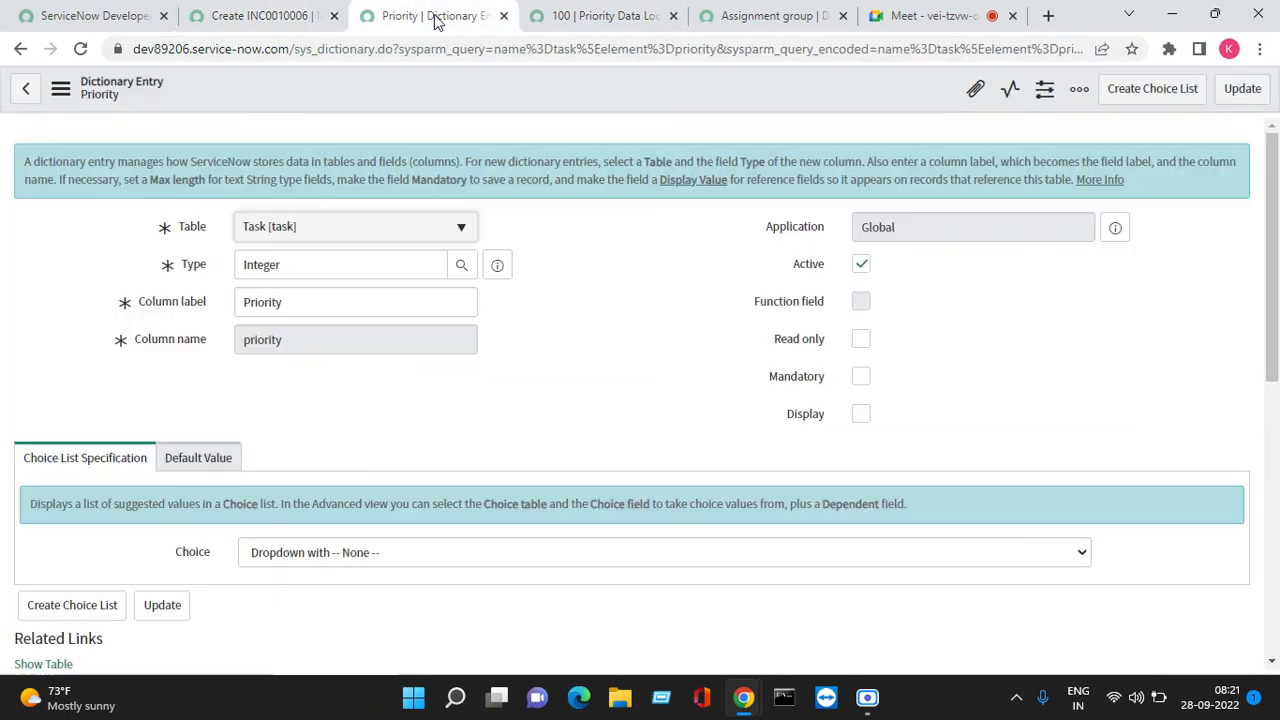
pyautogui.click(260, 16)
pyautogui.click(138, 528)
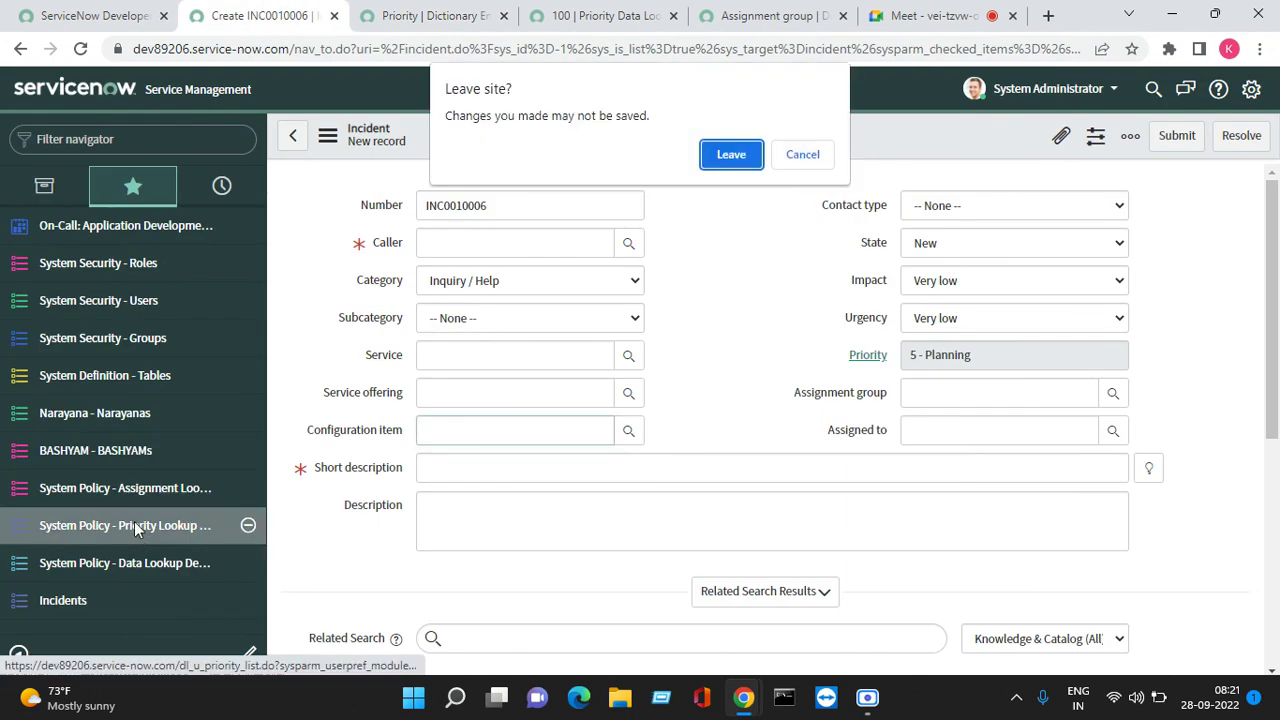
pyautogui.click(818, 162)
pyautogui.rightClick(175, 522)
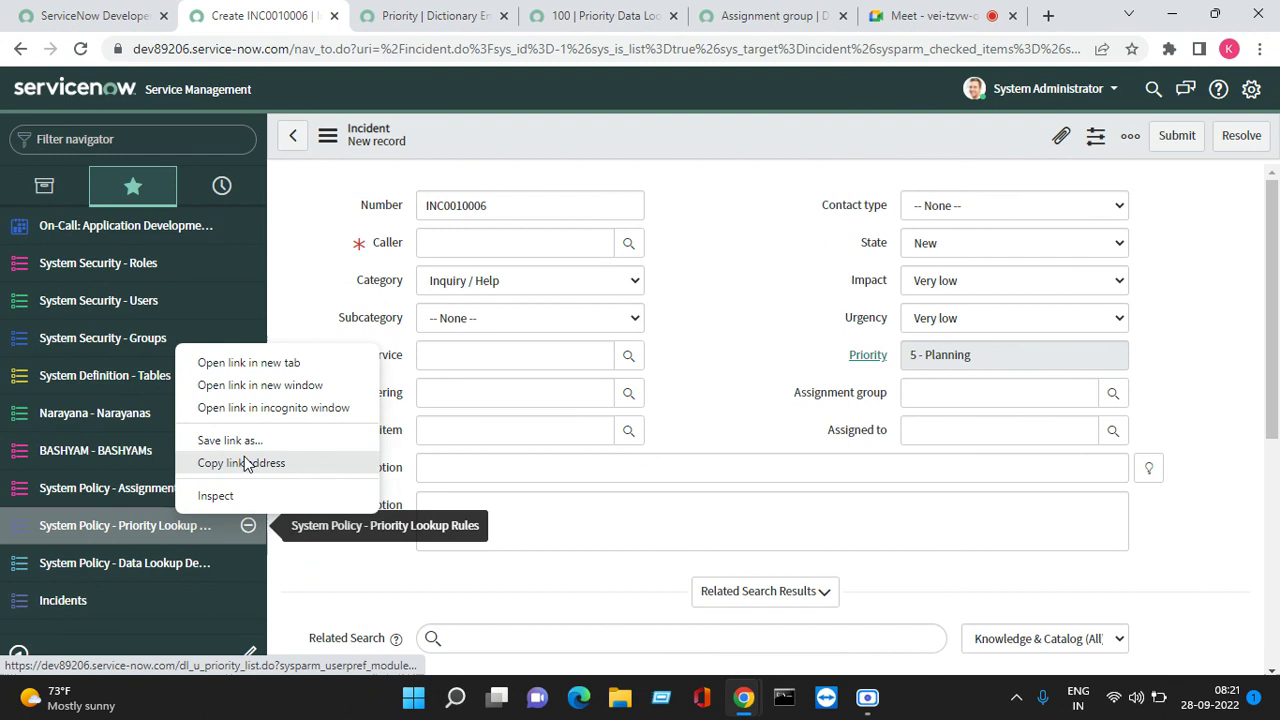
pyautogui.click(251, 364)
pyautogui.click(370, 15)
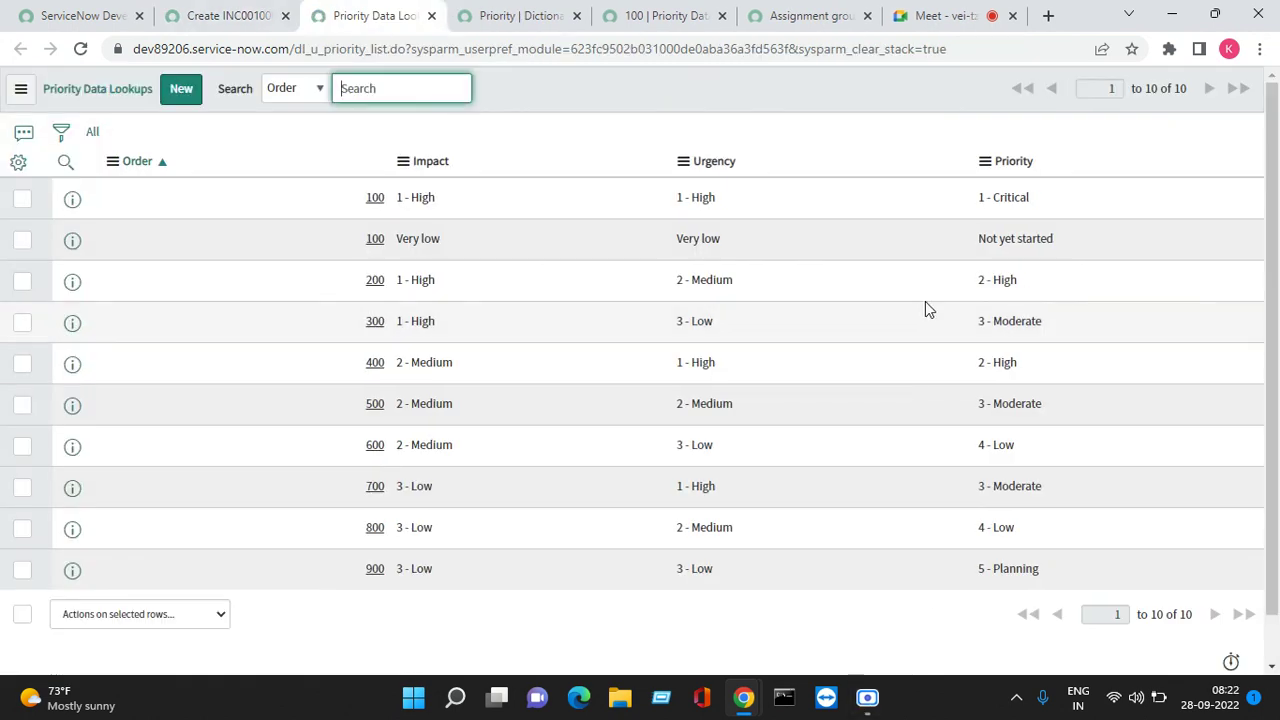
# Open the order value of the Very low lookup rule for in-list editing and accept it without changes.
pyautogui.doubleClick(316, 244)
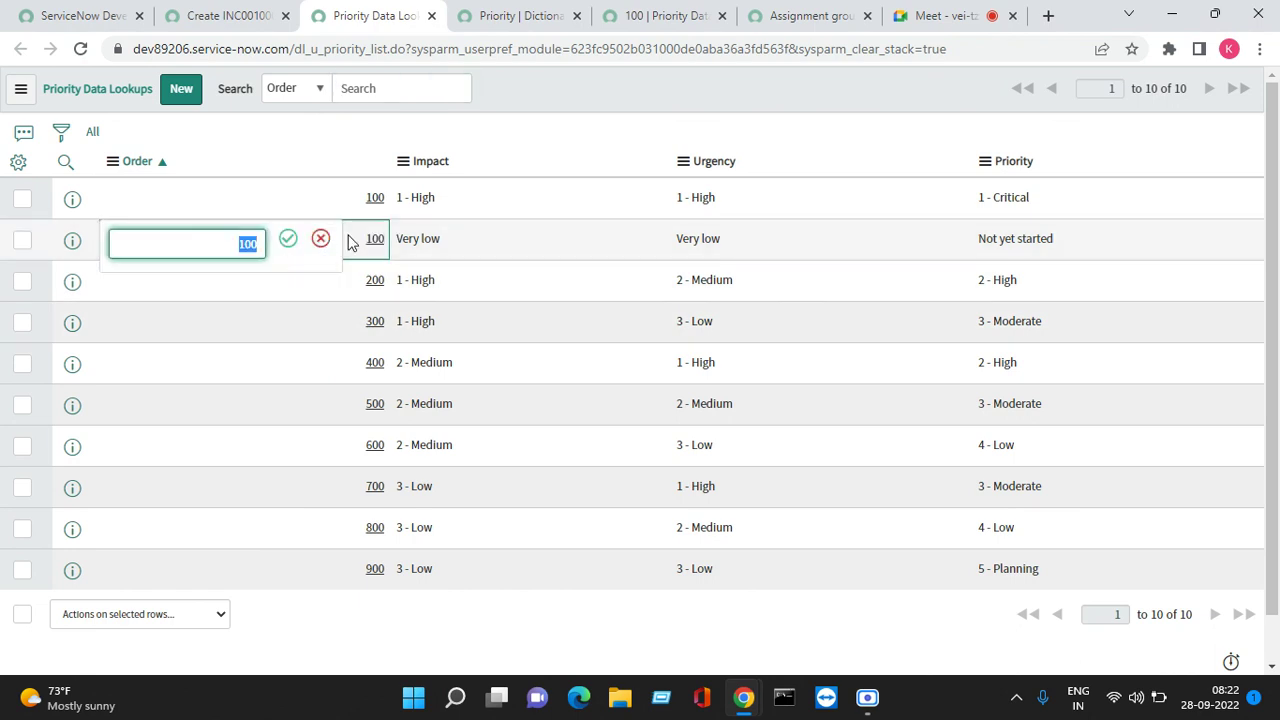
pyautogui.press('Right')
pyautogui.click(288, 238)
# Return to the new incident, reload its form discarding the unsaved changes, and set both impact and urgency to Very low.
pyautogui.click(515, 16)
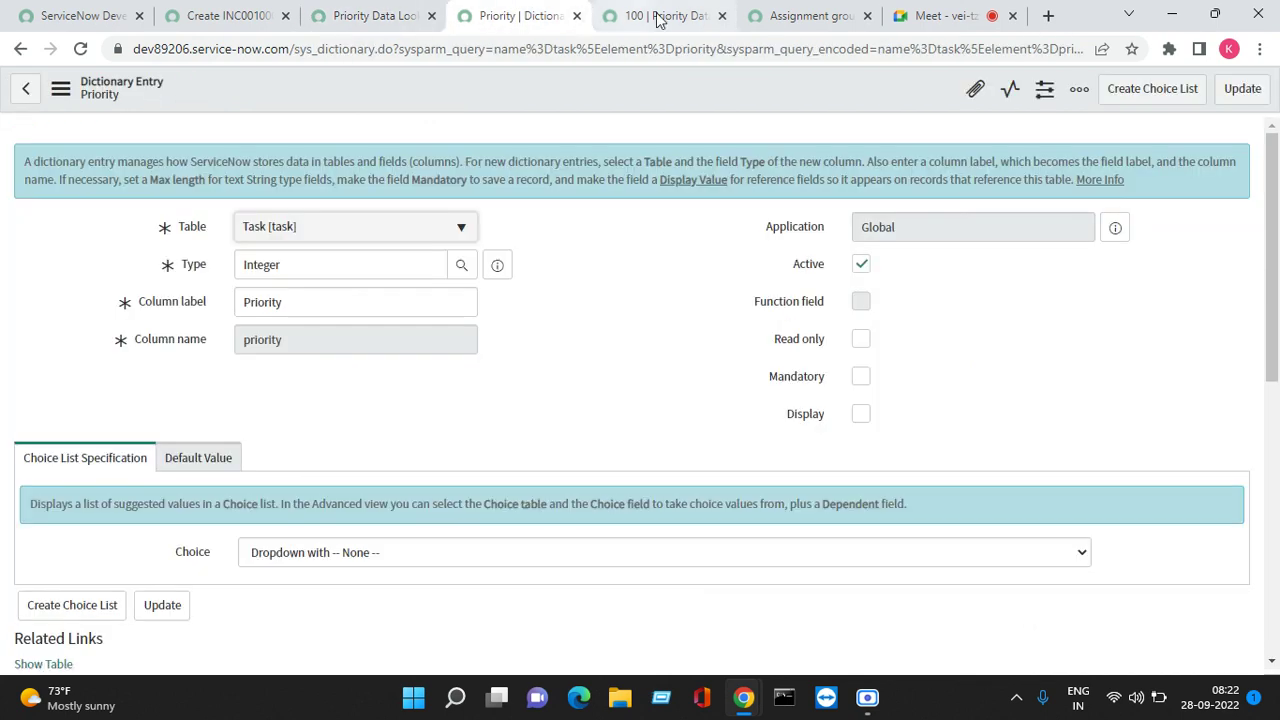
pyautogui.hotkey('ctrl', 'Tab')
pyautogui.click(216, 15)
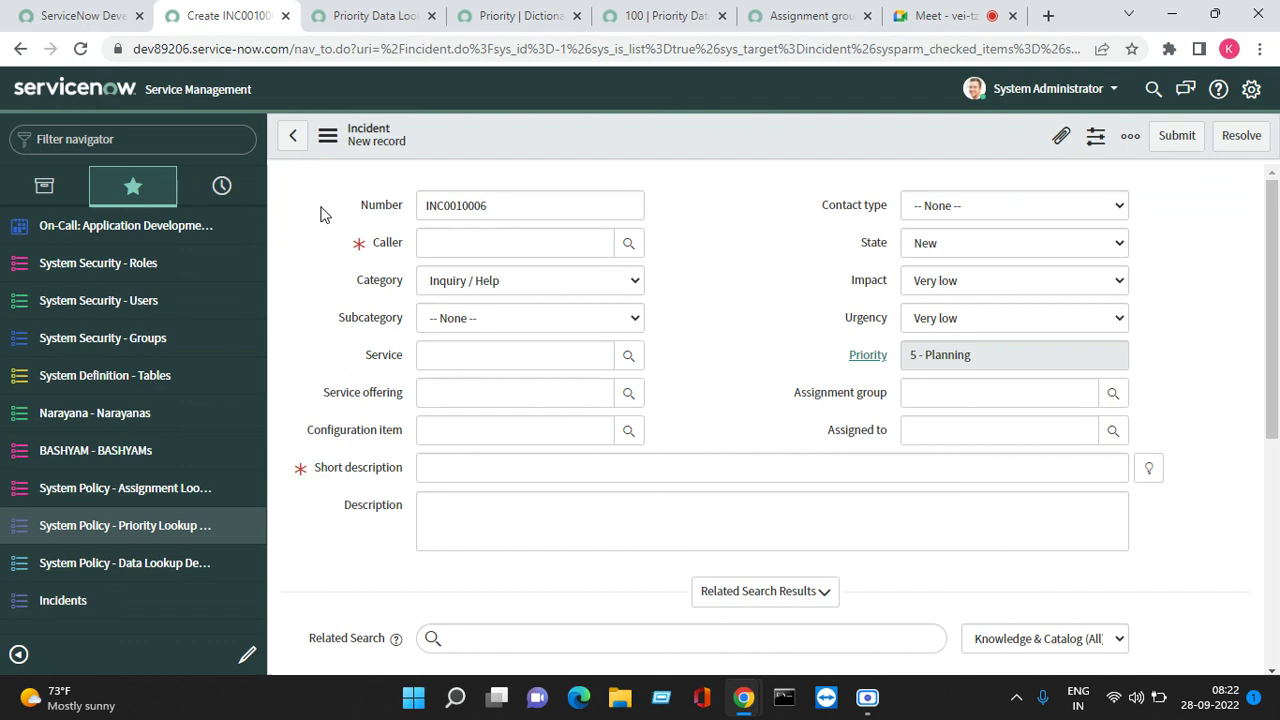
pyautogui.click(327, 136)
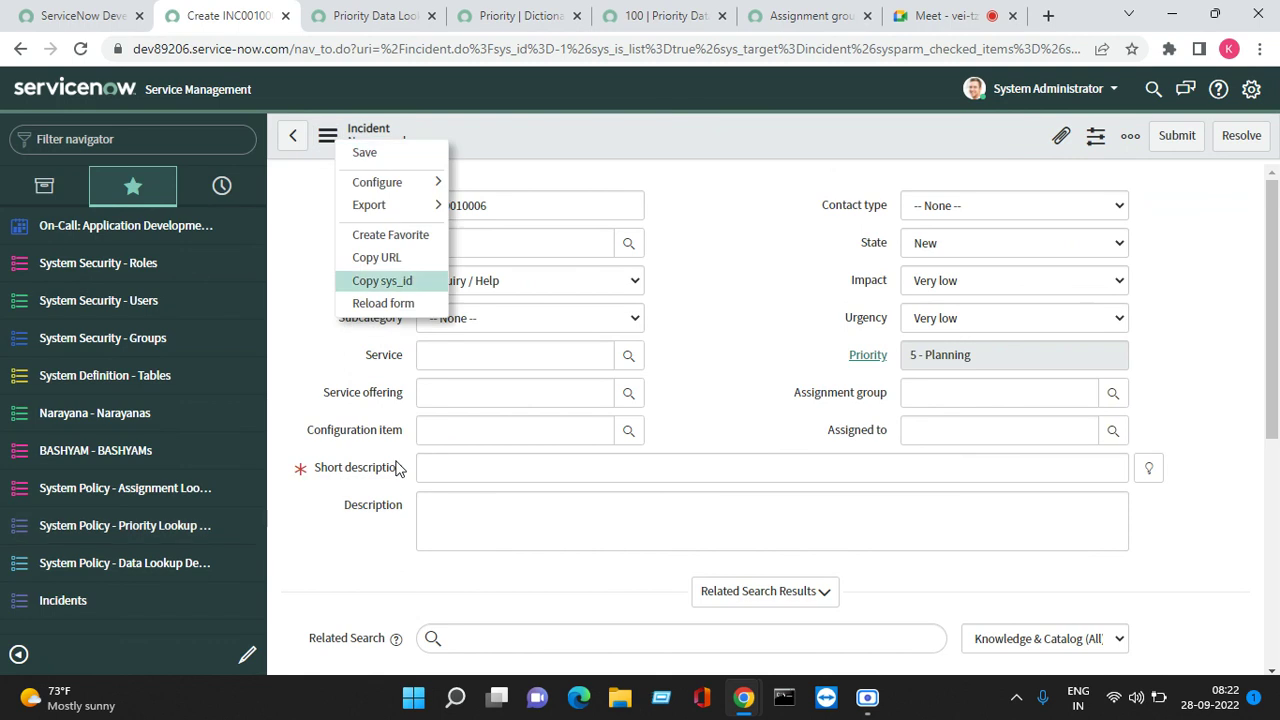
pyautogui.click(327, 137)
pyautogui.click(383, 303)
pyautogui.click(731, 187)
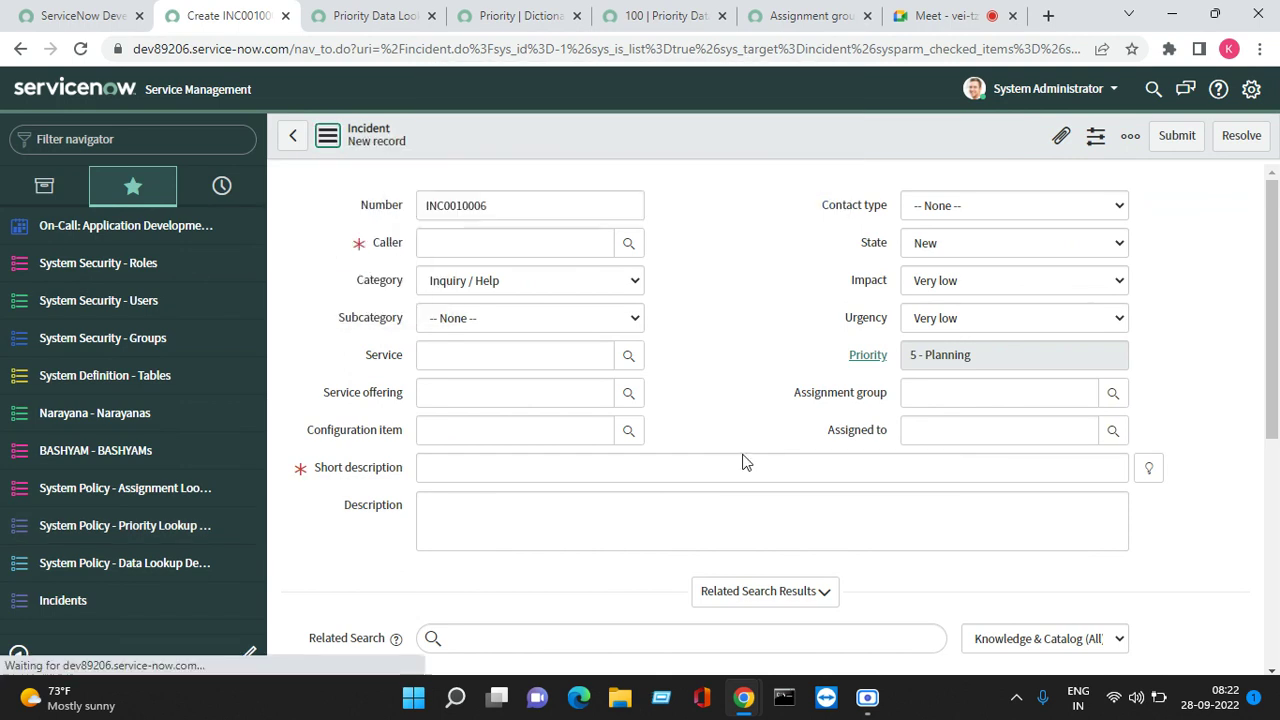
pyautogui.click(958, 290)
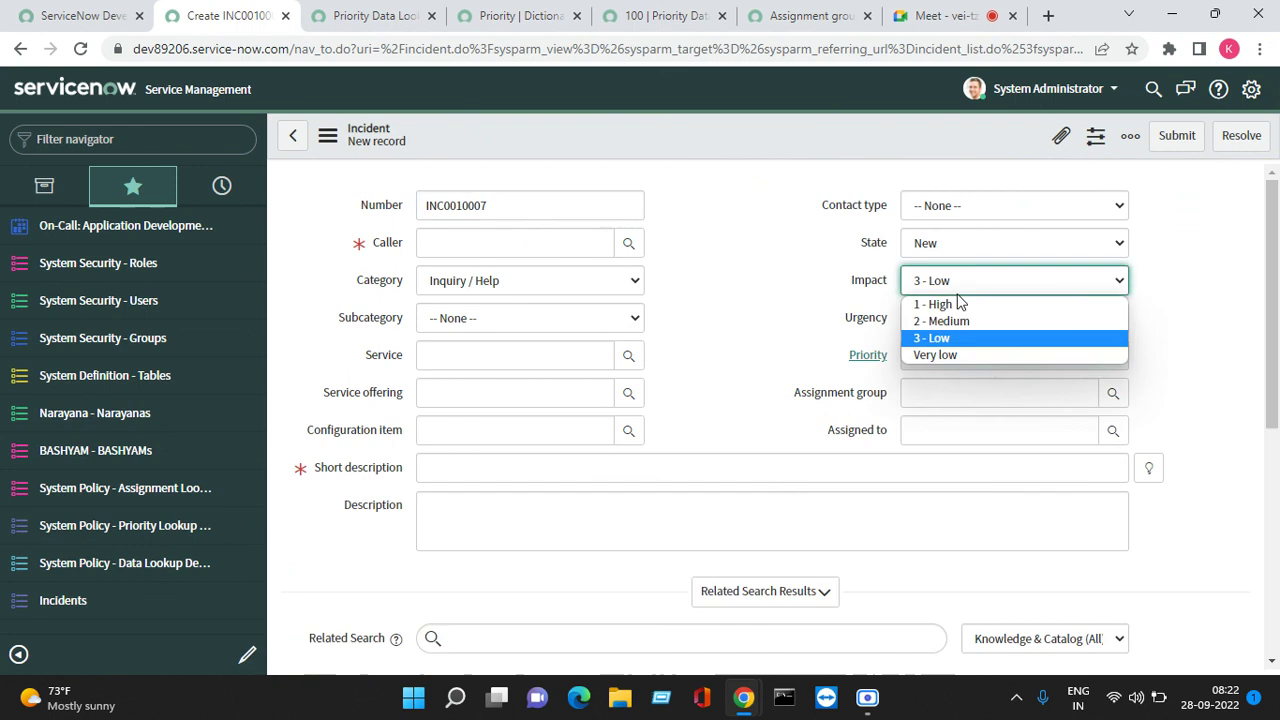
pyautogui.click(960, 346)
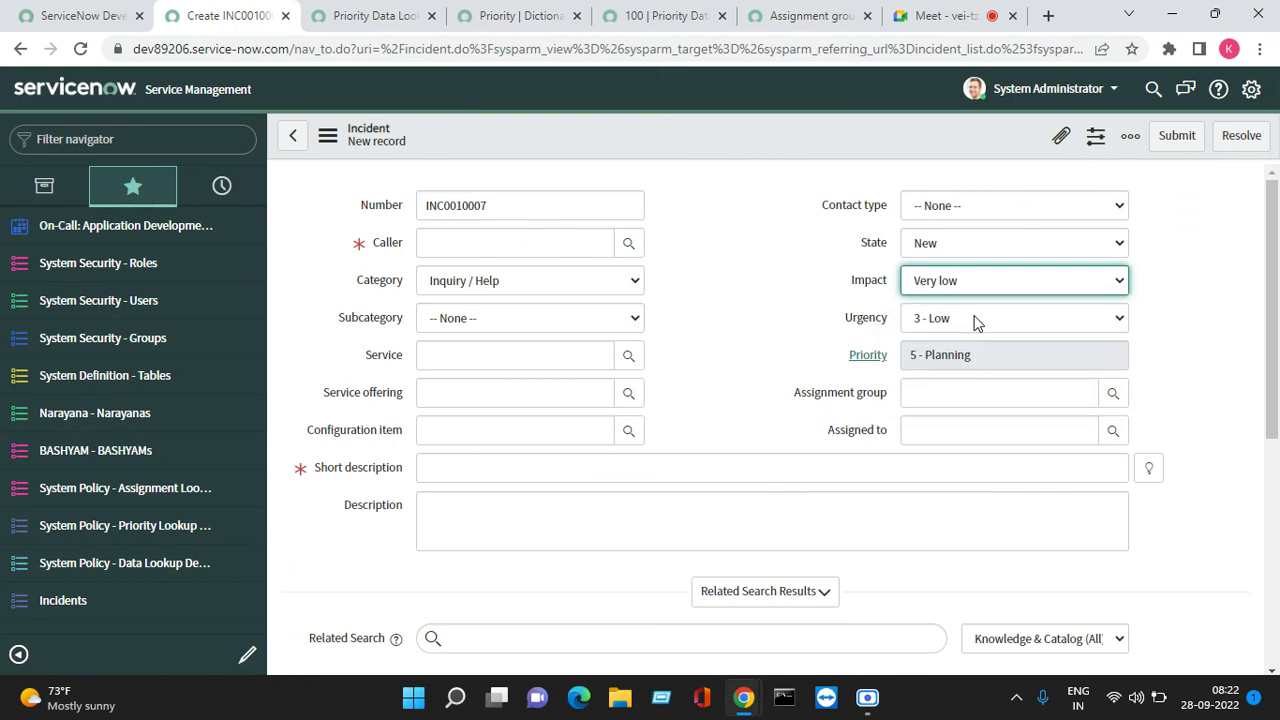
pyautogui.click(972, 319)
pyautogui.click(952, 378)
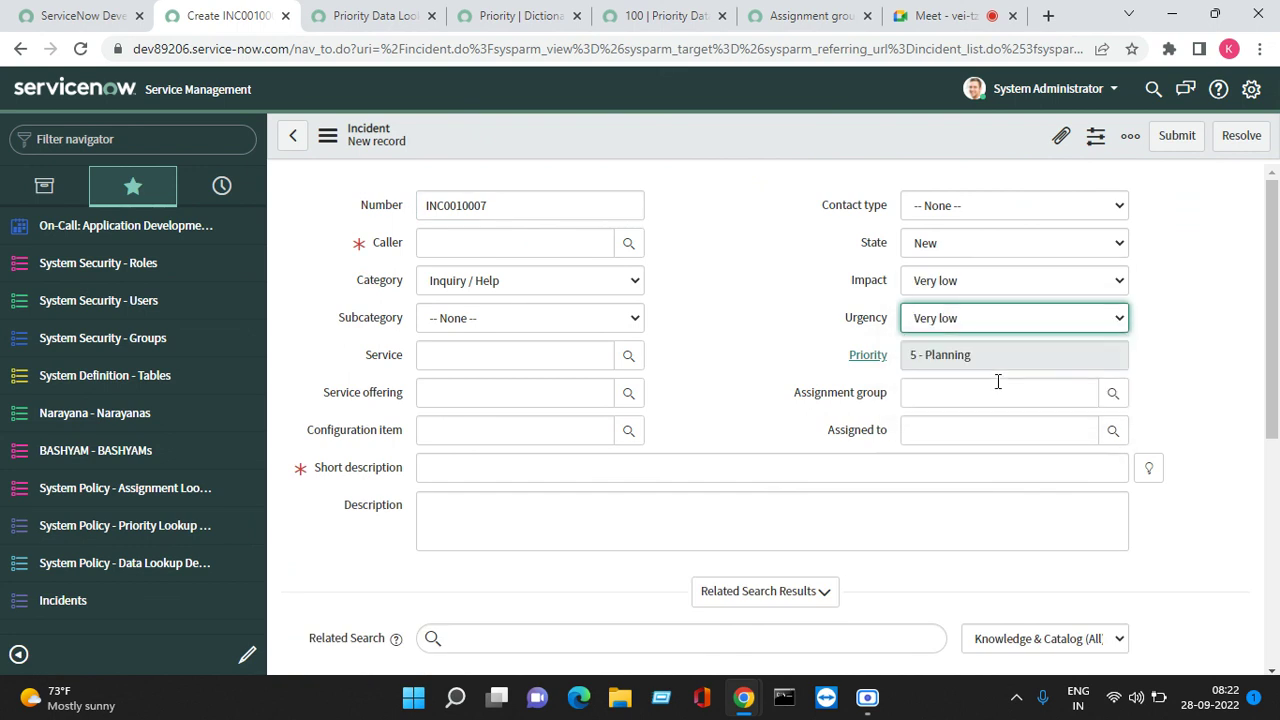
# Check the incident's read-only Priority field against the new lookup rule.
pyautogui.click(992, 355)
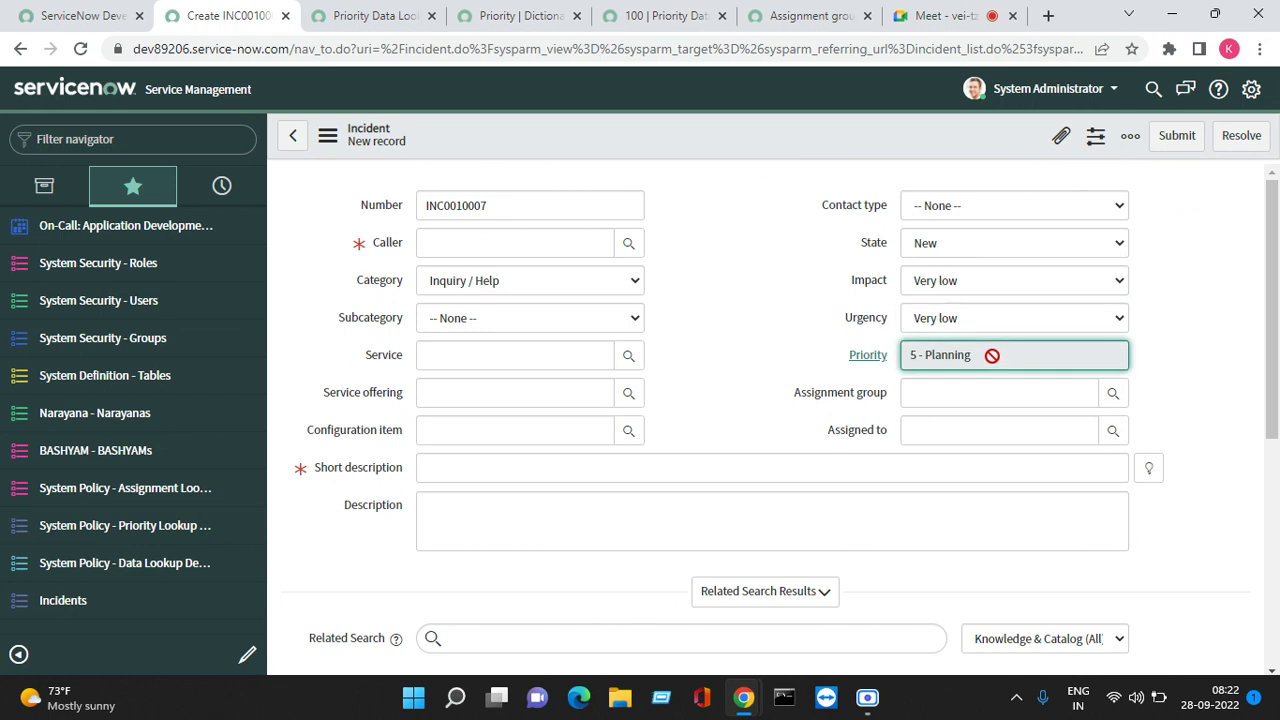
pyautogui.click(734, 361)
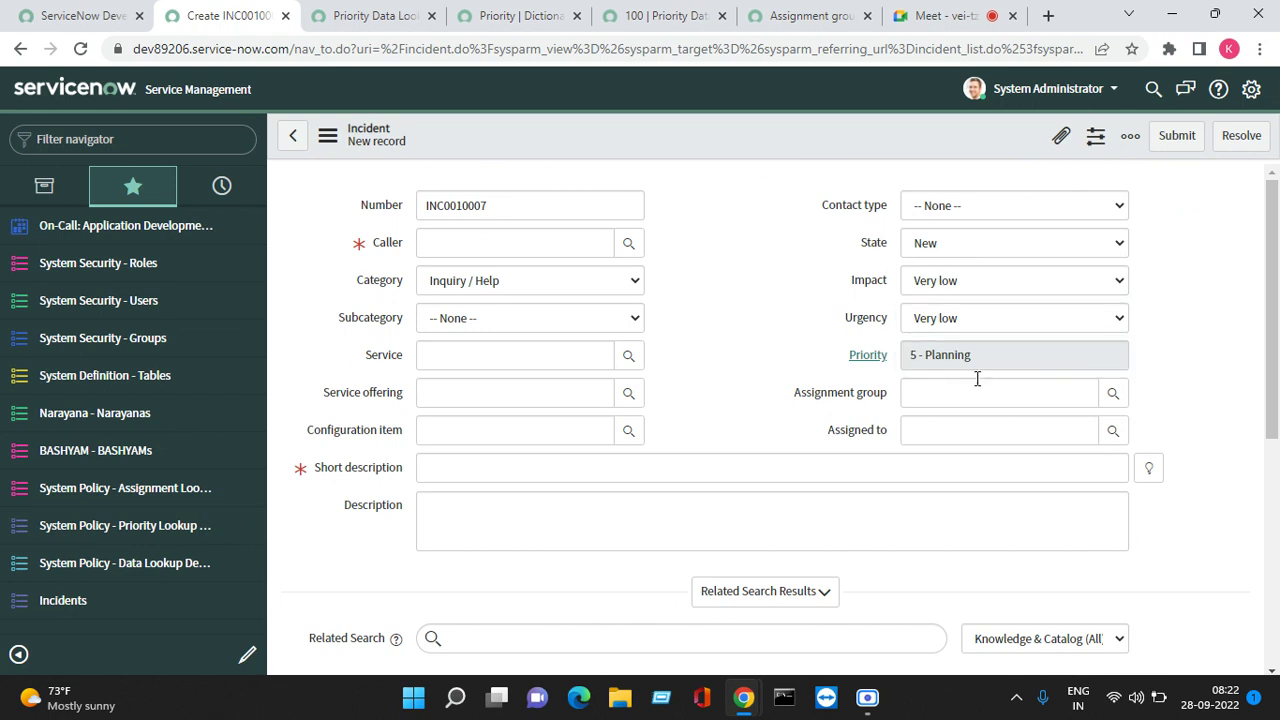
pyautogui.click(929, 352)
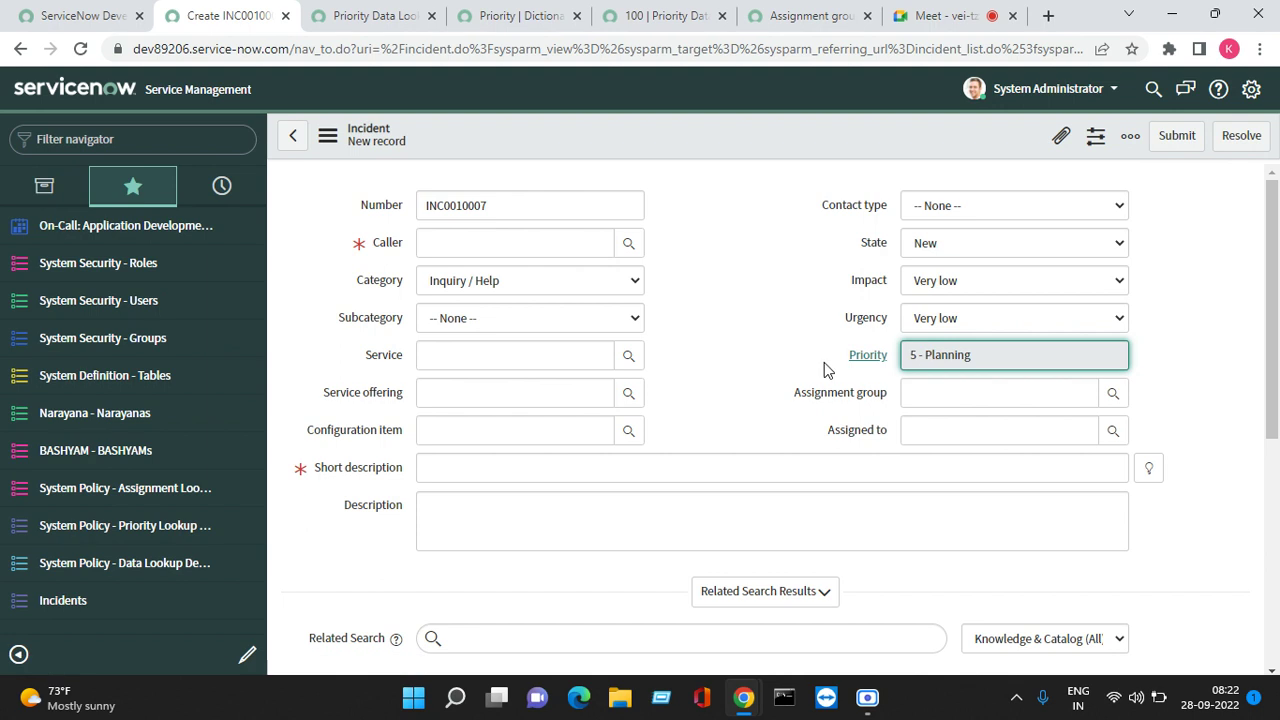
pyautogui.doubleClick(868, 356)
pyautogui.click(868, 697)
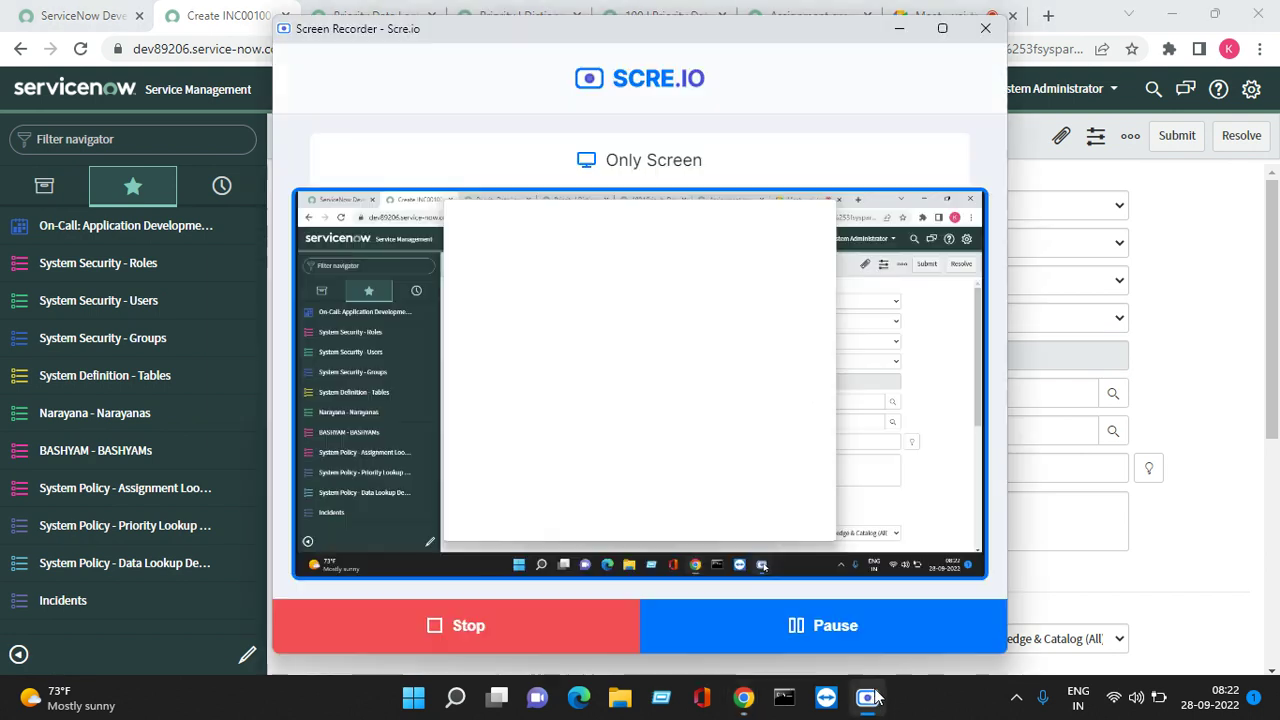